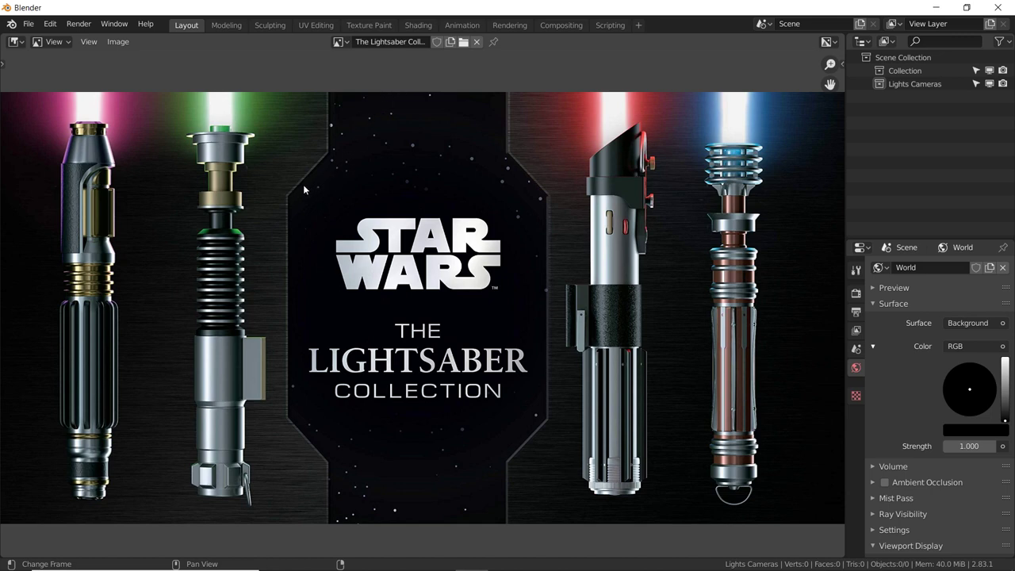
Pan and zoom across the lightsaber reference image to inspect the other hilts.
{"action": "middle_click_drag", "start_coordinate": [296, 189], "coordinate": [380, 235]}
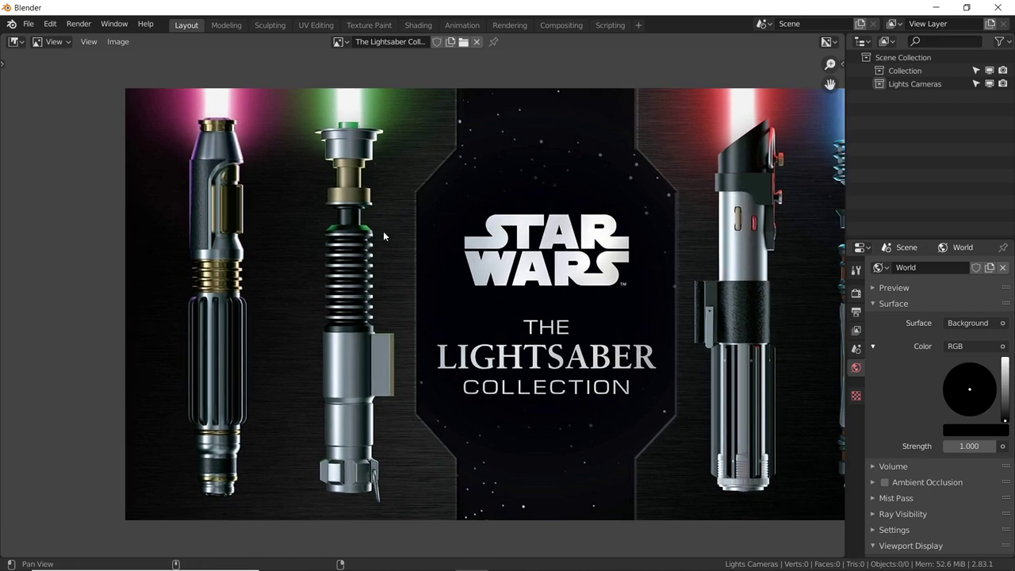
{"action": "scroll", "coordinate": [391, 230], "scroll_direction": "up", "scroll_amount": 2}
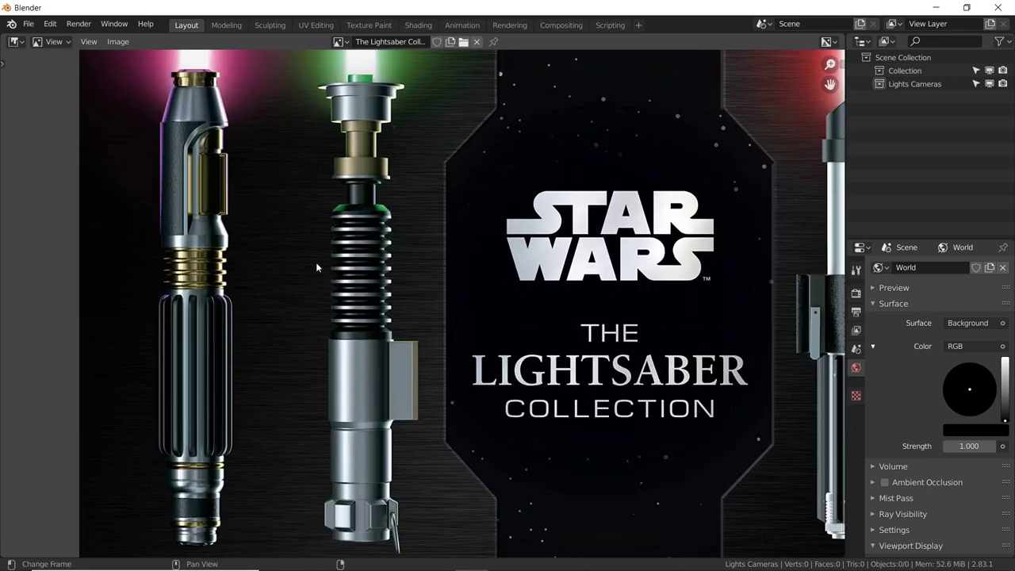
{"action": "middle_click_drag", "start_coordinate": [316, 265], "coordinate": [465, 238]}
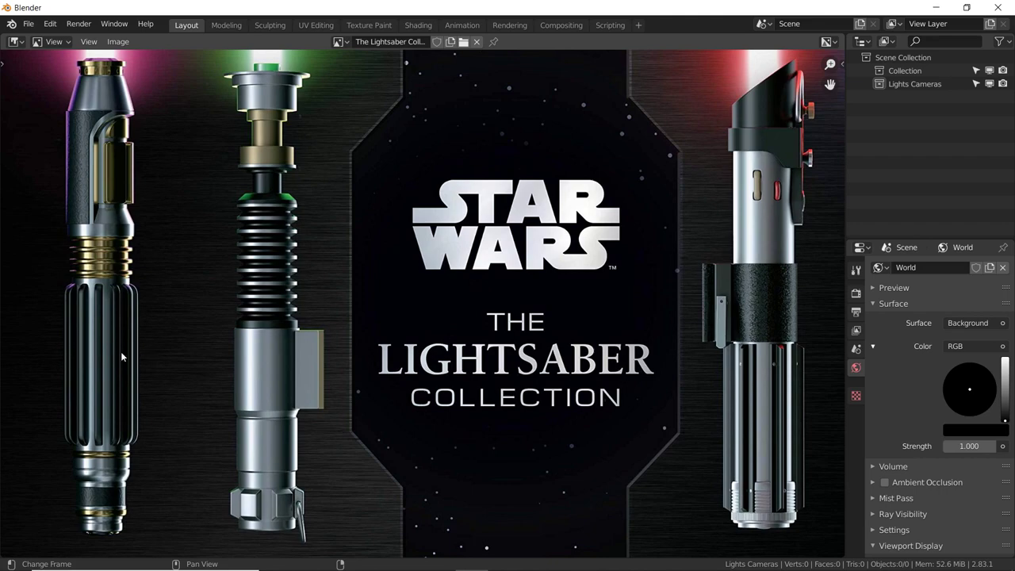
{"action": "middle_click_drag", "start_coordinate": [337, 401], "coordinate": [238, 364]}
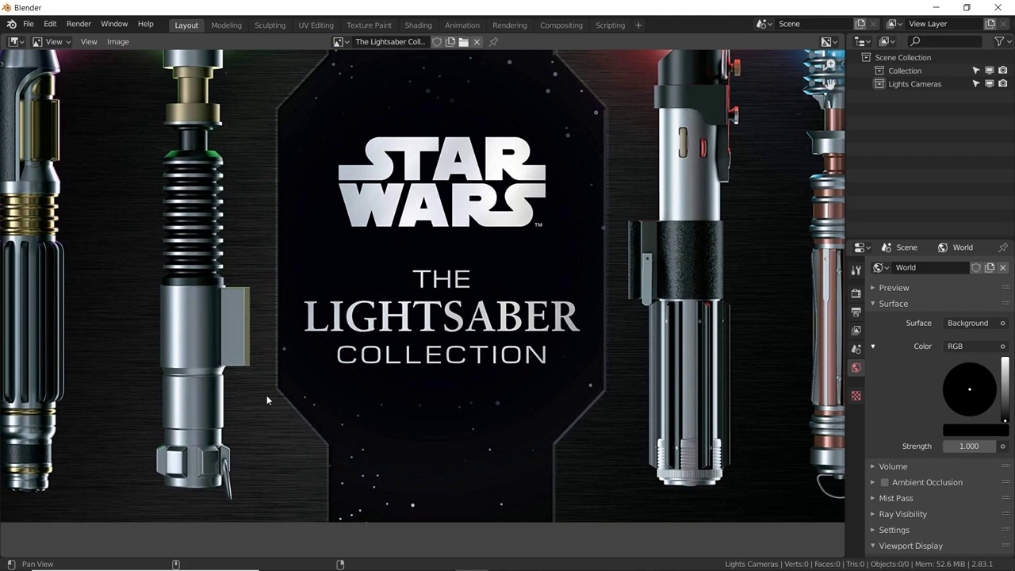
{"action": "middle_click_drag", "start_coordinate": [626, 261], "coordinate": [490, 365]}
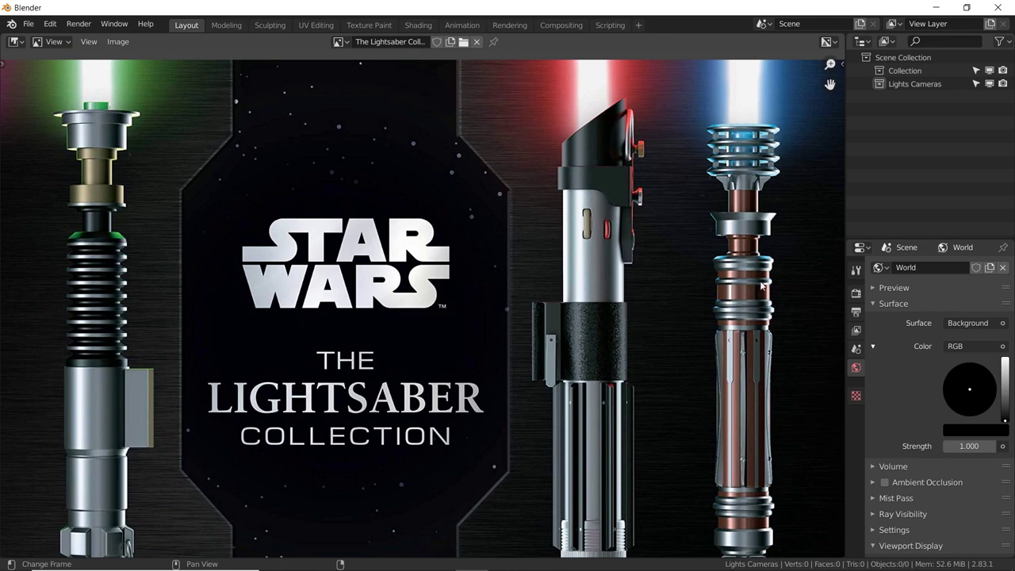
{"action": "middle_click_drag", "start_coordinate": [675, 263], "coordinate": [644, 179]}
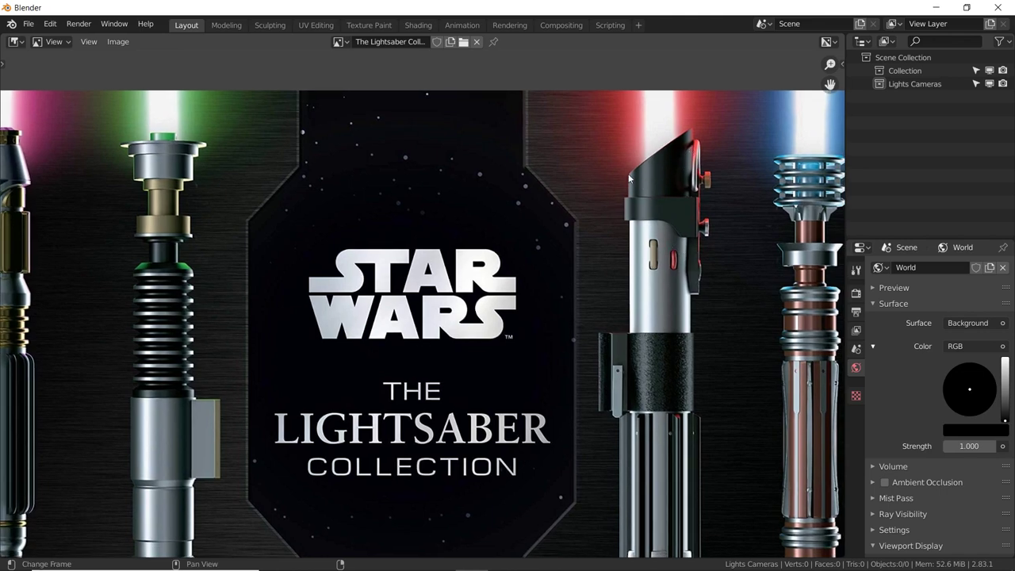
{"action": "mouse_move", "coordinate": [673, 147]}
{"action": "middle_mouse_down"}
{"action": "mouse_move", "coordinate": [625, 216]}
{"action": "mouse_move", "coordinate": [536, 245]}
{"action": "middle_mouse_up"}
{"action": "scroll", "coordinate": [529, 238], "scroll_direction": "down", "scroll_amount": 1}
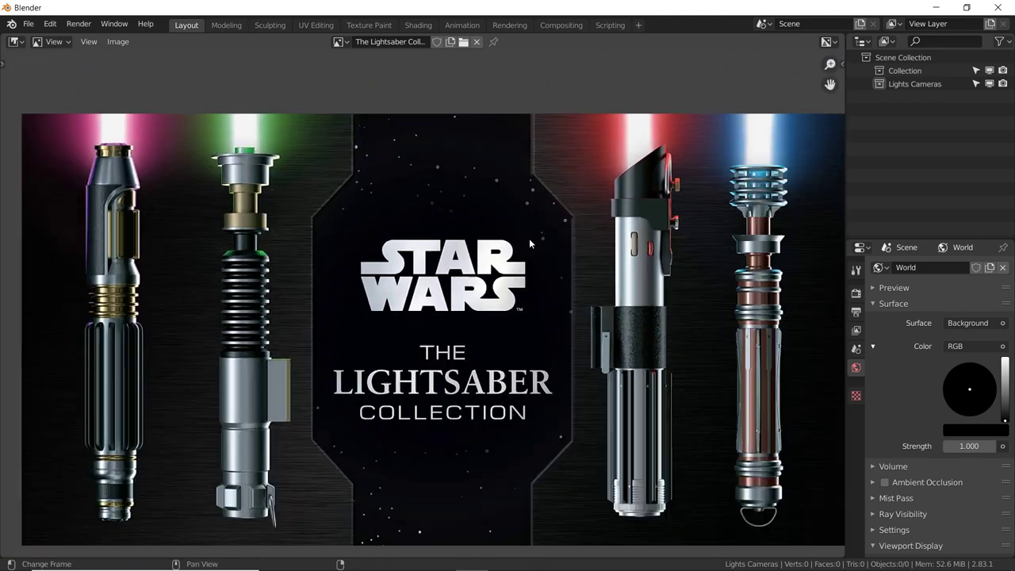
Make the main area a 3D Viewport and show The Lightsaber Collection 2.jpg in an Image Editor.
{"action": "left_click", "coordinate": [16, 44]}
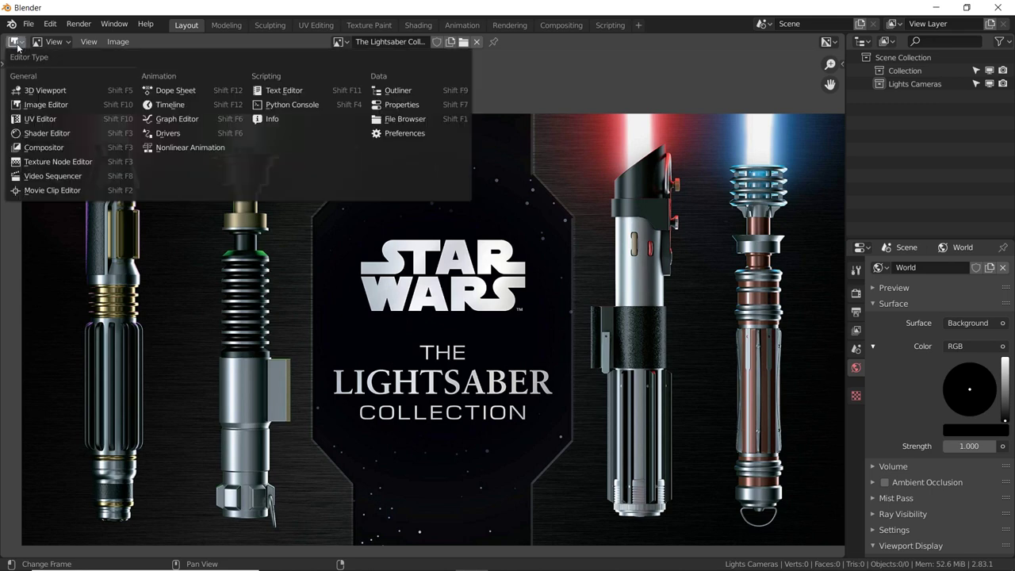
{"action": "left_click", "coordinate": [36, 92]}
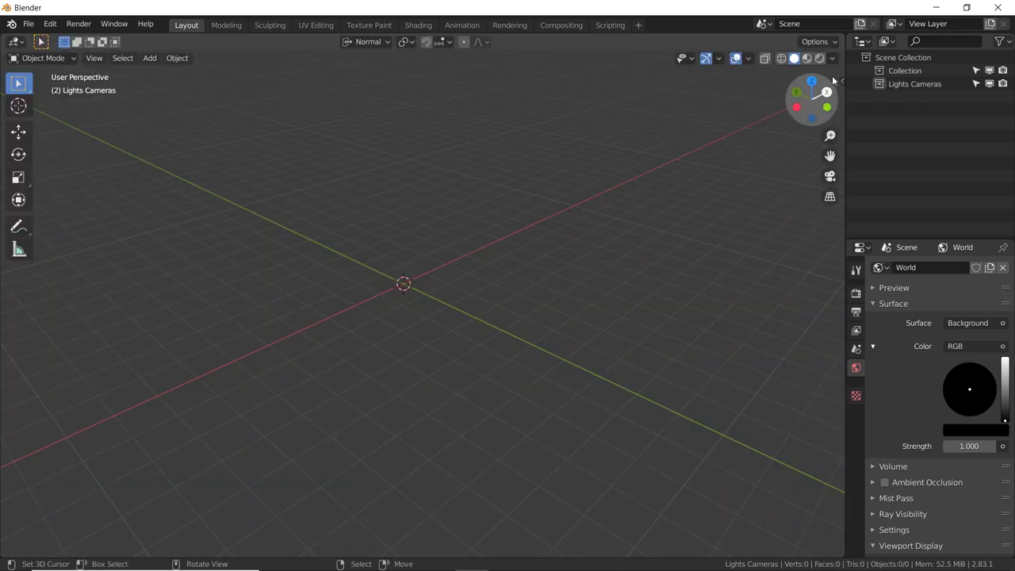
{"action": "left_click", "coordinate": [863, 43]}
{"action": "left_click", "coordinate": [455, 103]}
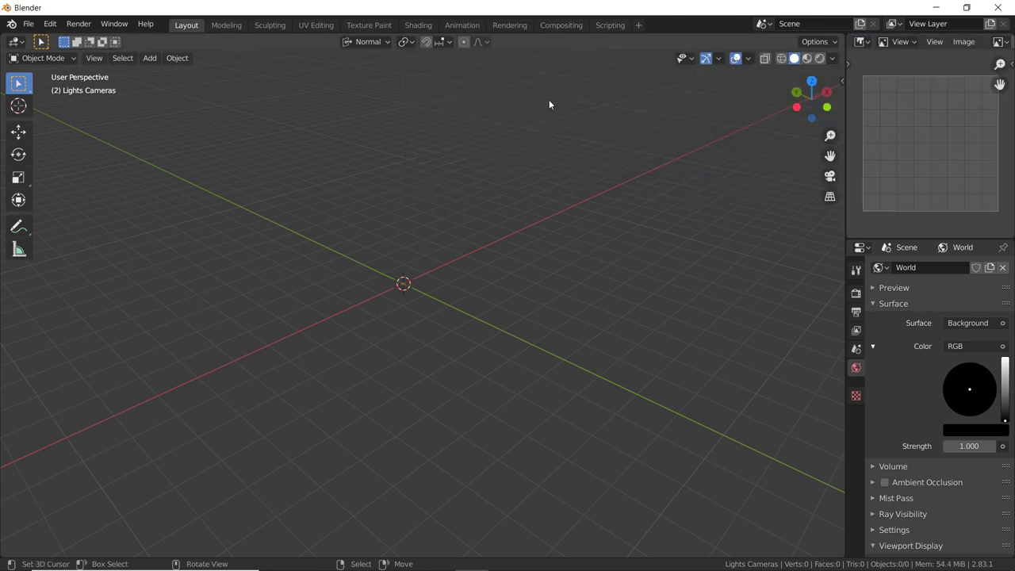
{"action": "left_click", "coordinate": [993, 44]}
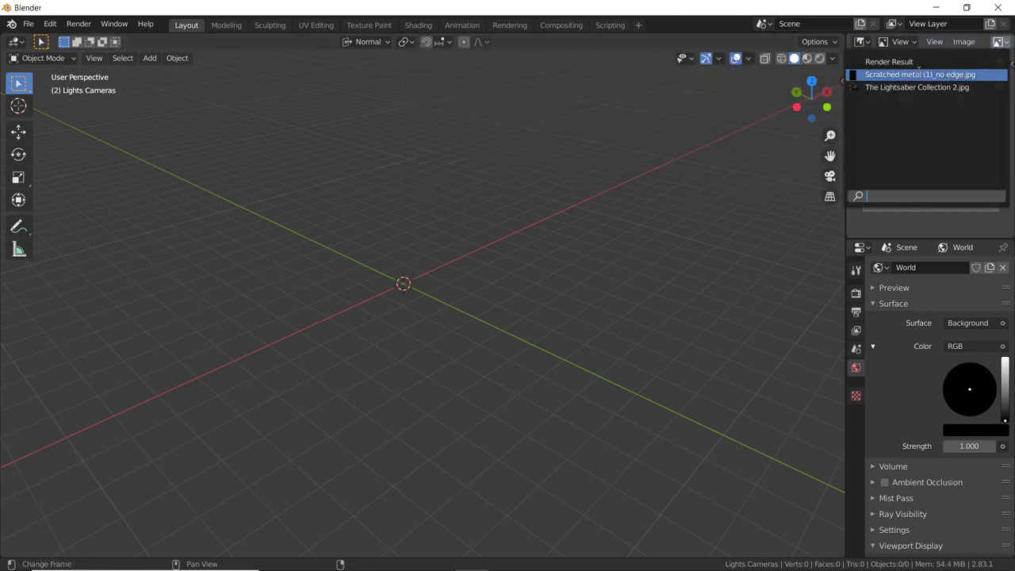
{"action": "left_click", "coordinate": [893, 87]}
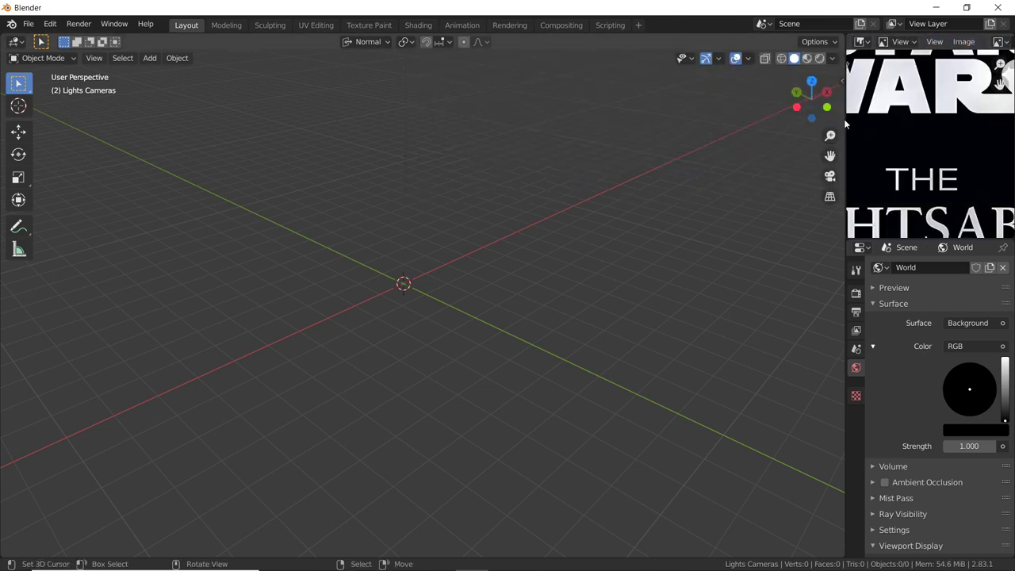
Widen the reference panel, zoom onto another lightsaber, and give the 3D viewport more room.
{"action": "left_click_drag", "start_coordinate": [845, 132], "coordinate": [685, 132]}
{"action": "scroll", "coordinate": [880, 149], "scroll_direction": "up", "scroll_amount": 3}
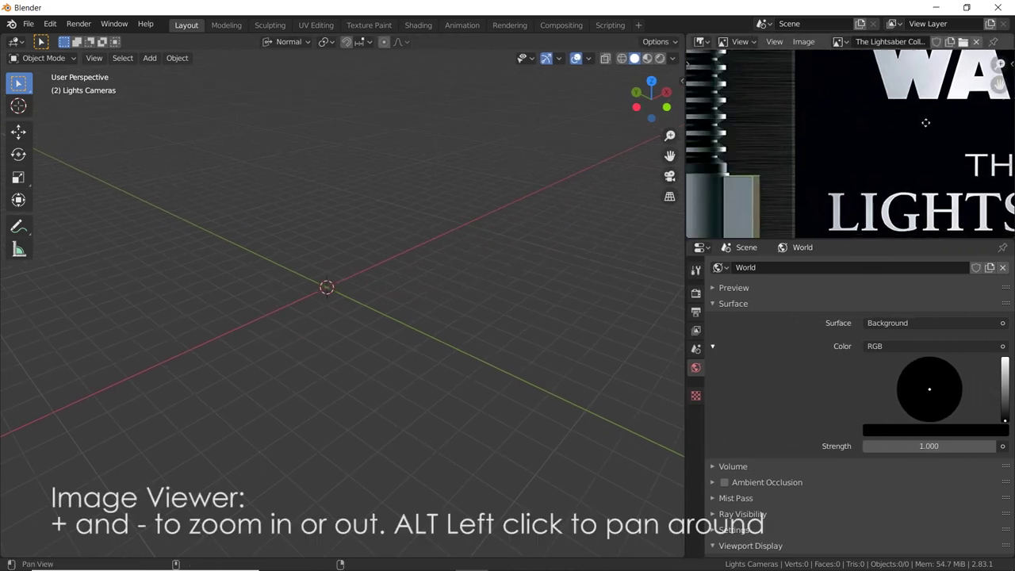
{"action": "scroll", "coordinate": [880, 149], "scroll_direction": "up", "scroll_amount": 2}
{"action": "scroll", "coordinate": [880, 149], "scroll_direction": "down", "scroll_amount": 2}
{"action": "scroll", "coordinate": [880, 149], "scroll_direction": "up", "scroll_amount": 1}
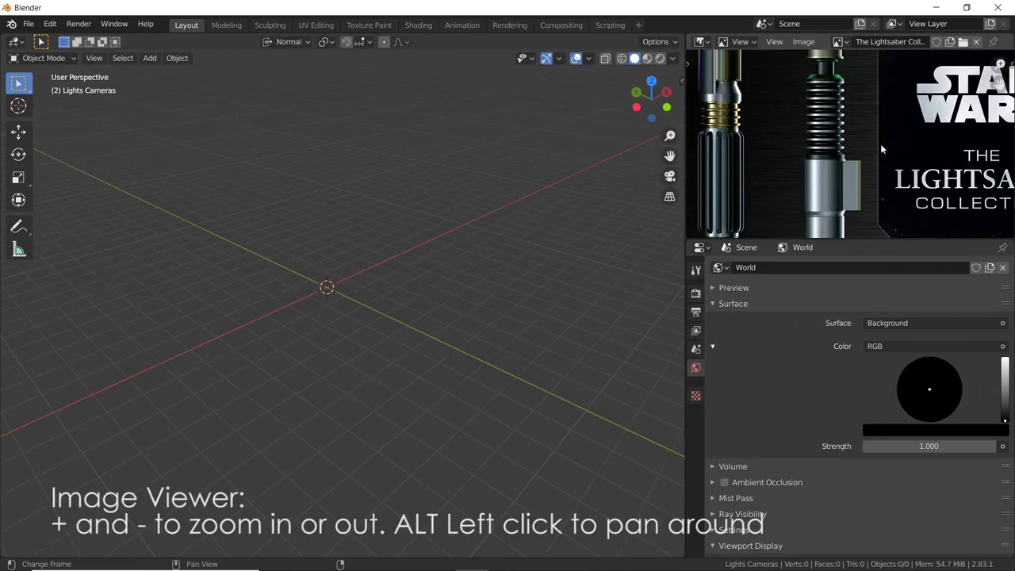
{"action": "mouse_move", "coordinate": [786, 159]}
{"action": "left_mouse_down", "text": "alt"}
{"action": "mouse_move", "coordinate": [899, 118]}
{"action": "mouse_move", "coordinate": [792, 161]}
{"action": "left_mouse_up", "text": "alt"}
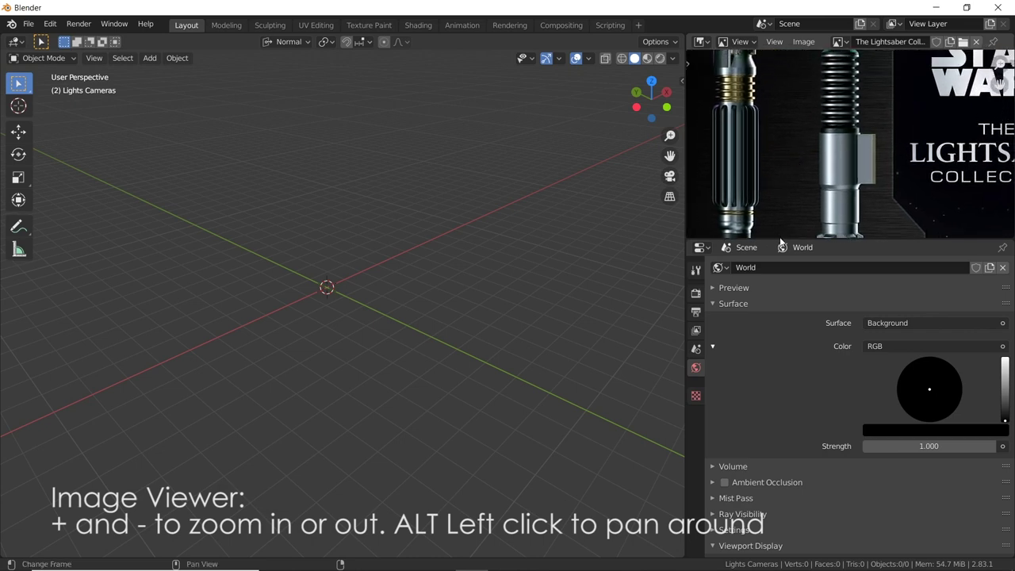
{"action": "left_click", "coordinate": [688, 199]}
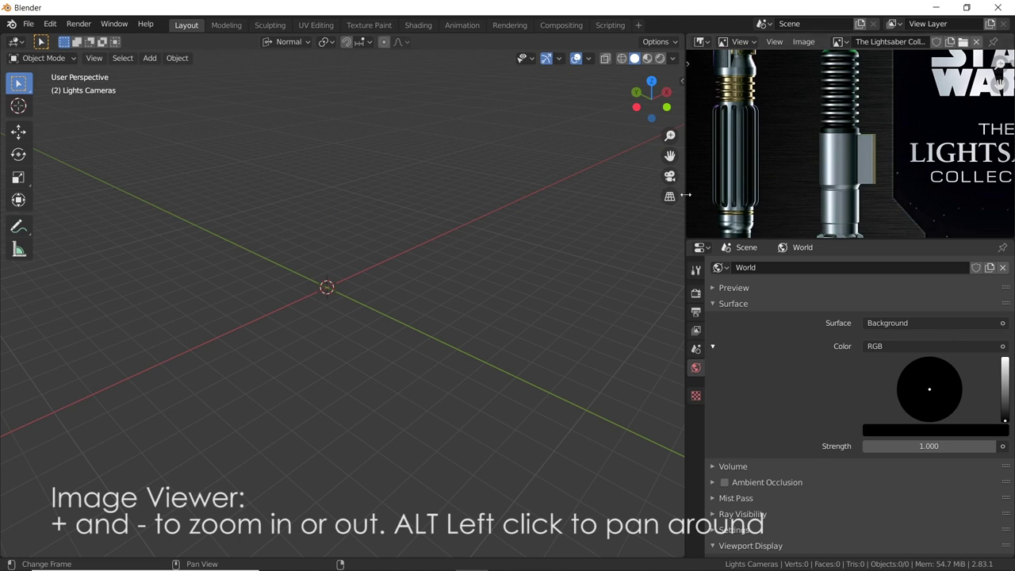
{"action": "left_click_drag", "start_coordinate": [688, 199], "coordinate": [771, 199]}
Add a cylinder with 120 vertices and a 1 m radius.
{"action": "key", "text": "shift+a"}
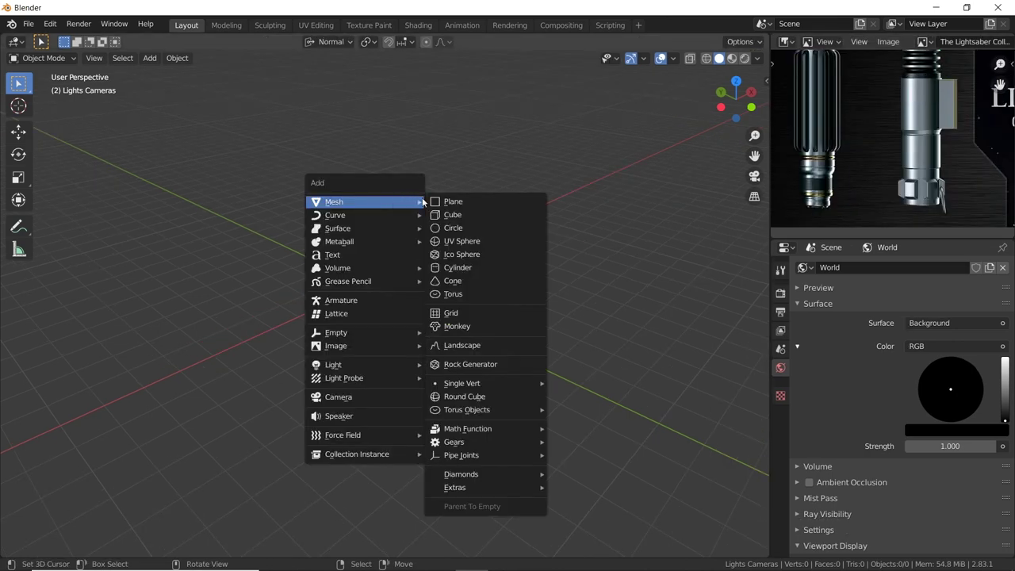
{"action": "left_click", "coordinate": [460, 268]}
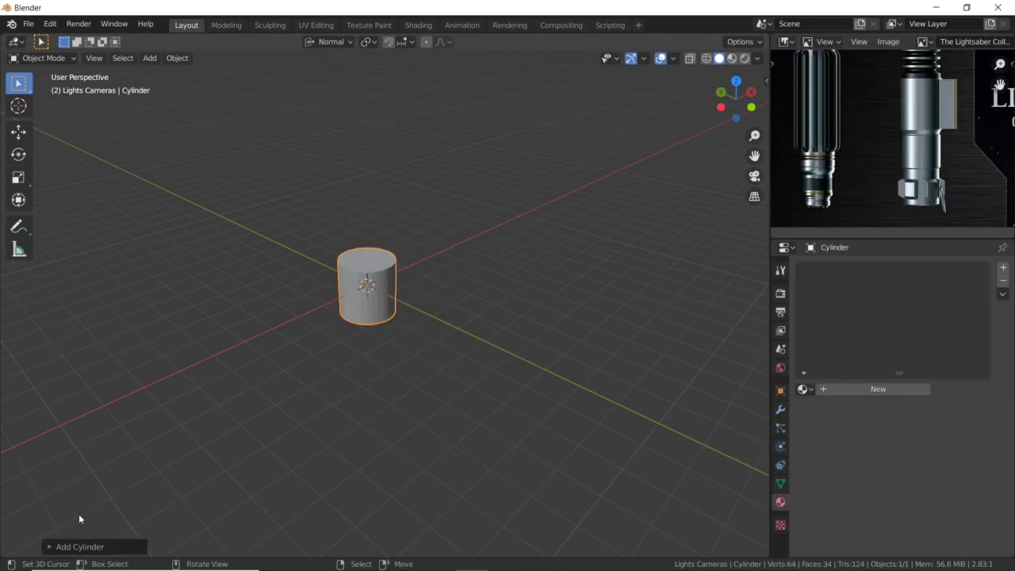
{"action": "left_click", "coordinate": [58, 548]}
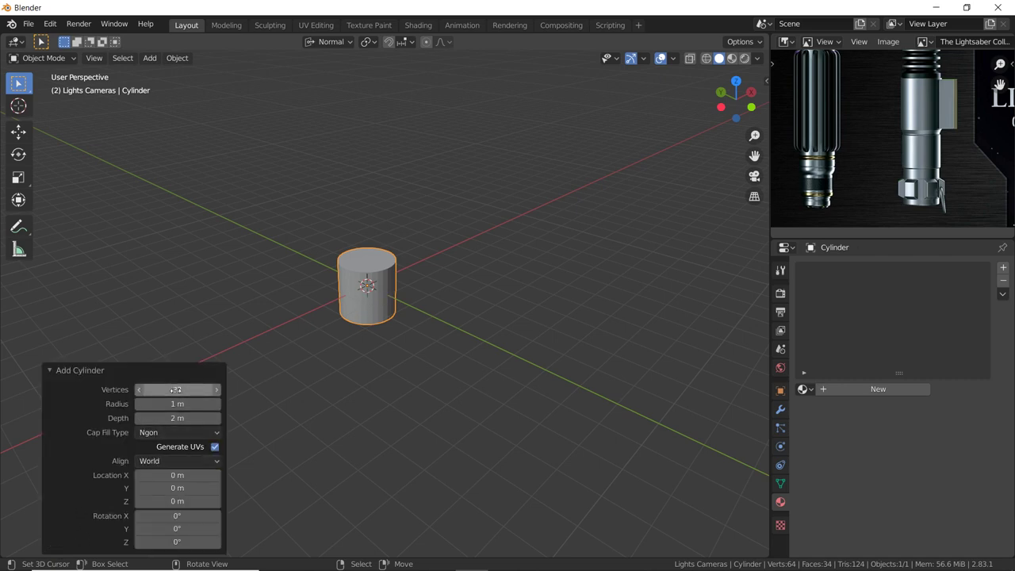
{"action": "left_click_drag", "start_coordinate": [193, 389], "coordinate": [200, 389]}
{"action": "left_click", "coordinate": [181, 391]}
{"action": "type", "text": "120"}
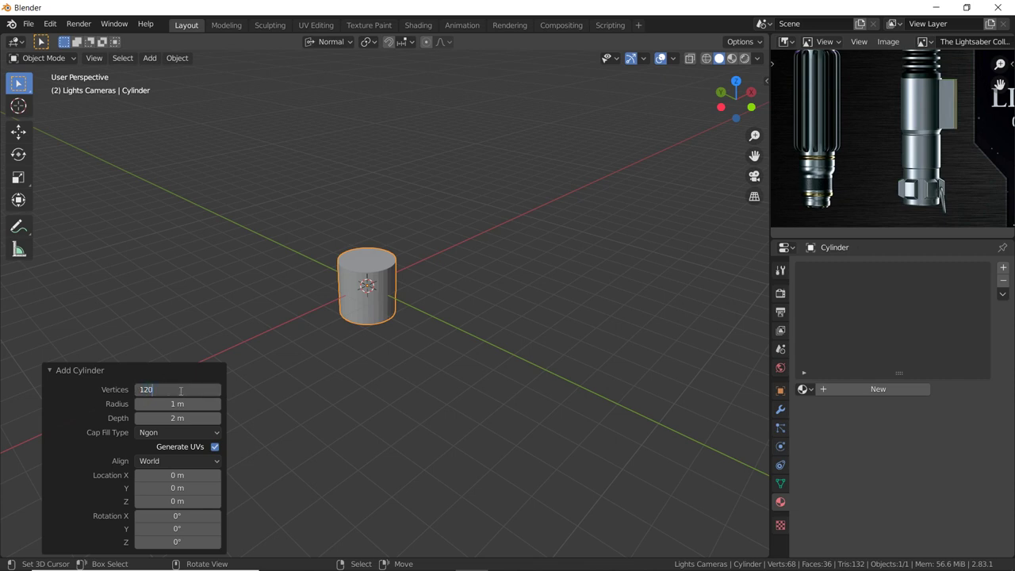
{"action": "key", "text": "Tab"}
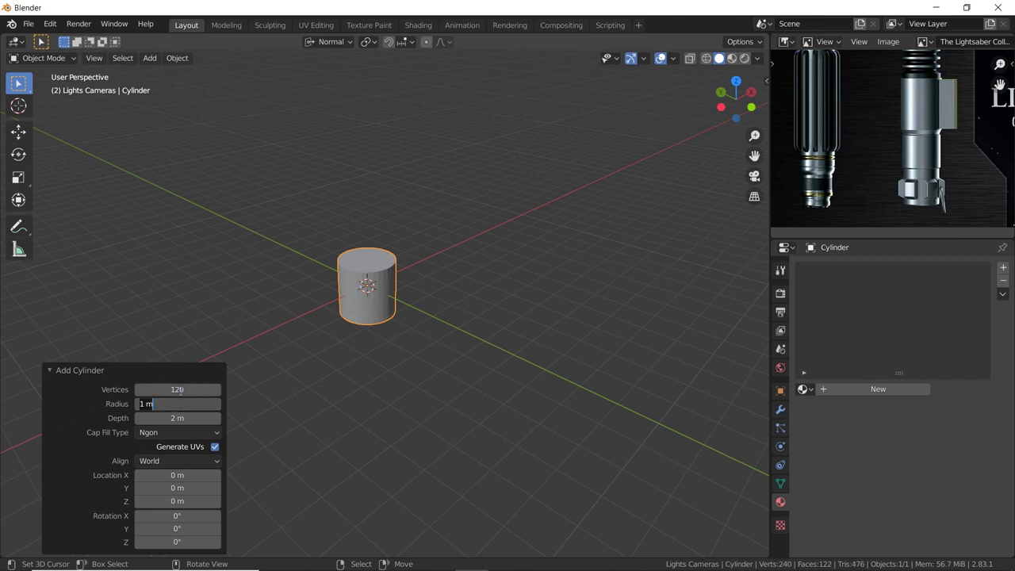
{"action": "key", "text": "Return"}
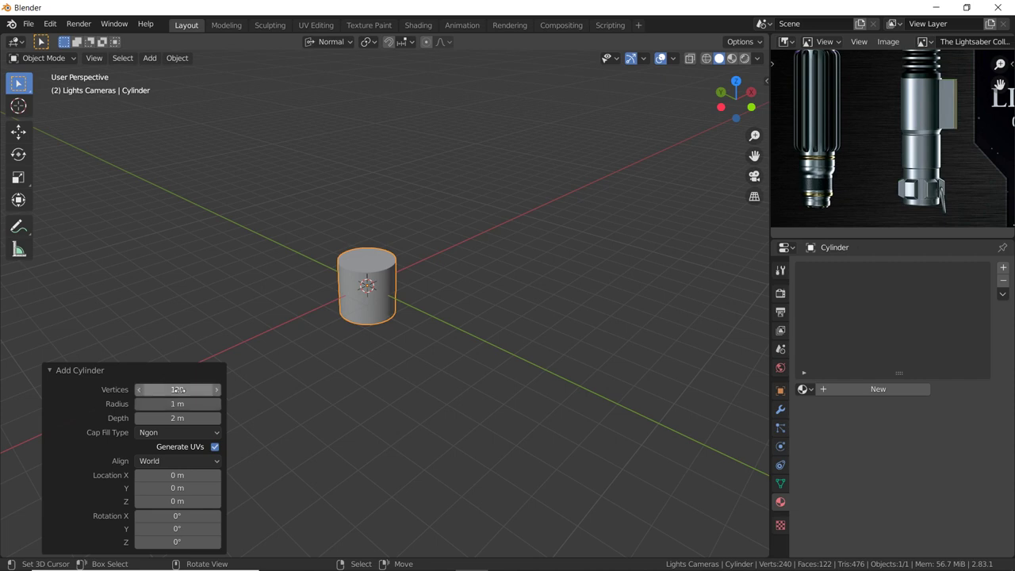
Collapse the creation settings and orbit the view to frame the new cylinder.
{"action": "mouse_move", "coordinate": [263, 267]}
{"action": "middle_mouse_down"}
{"action": "mouse_move", "coordinate": [266, 276]}
{"action": "mouse_move", "coordinate": [344, 268]}
{"action": "mouse_move", "coordinate": [167, 350]}
{"action": "middle_mouse_up"}
{"action": "left_click", "coordinate": [81, 370]}
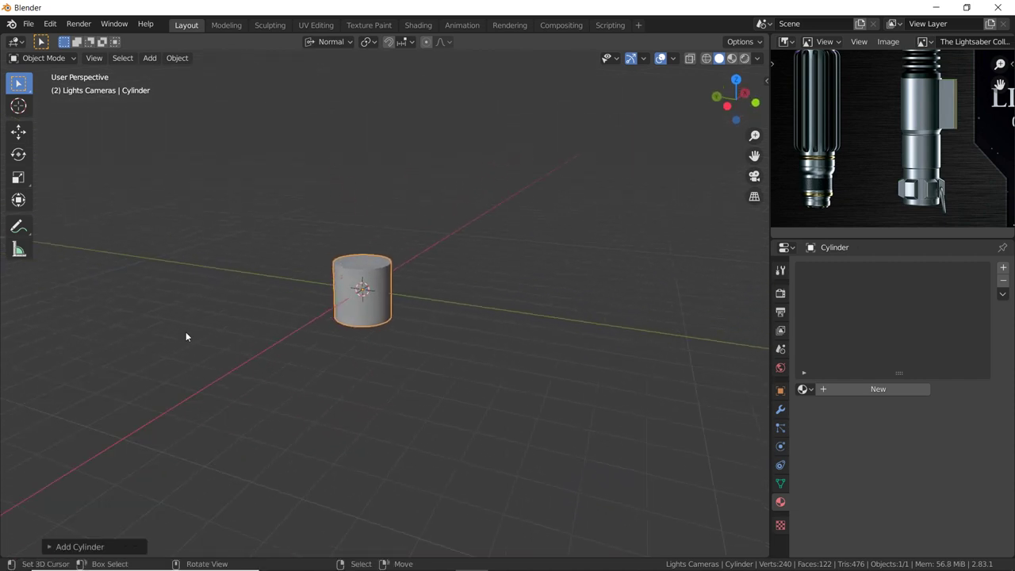
{"action": "mouse_move", "coordinate": [265, 294]}
{"action": "middle_mouse_down"}
{"action": "mouse_move", "coordinate": [254, 308]}
{"action": "mouse_move", "coordinate": [282, 344]}
{"action": "middle_mouse_up"}
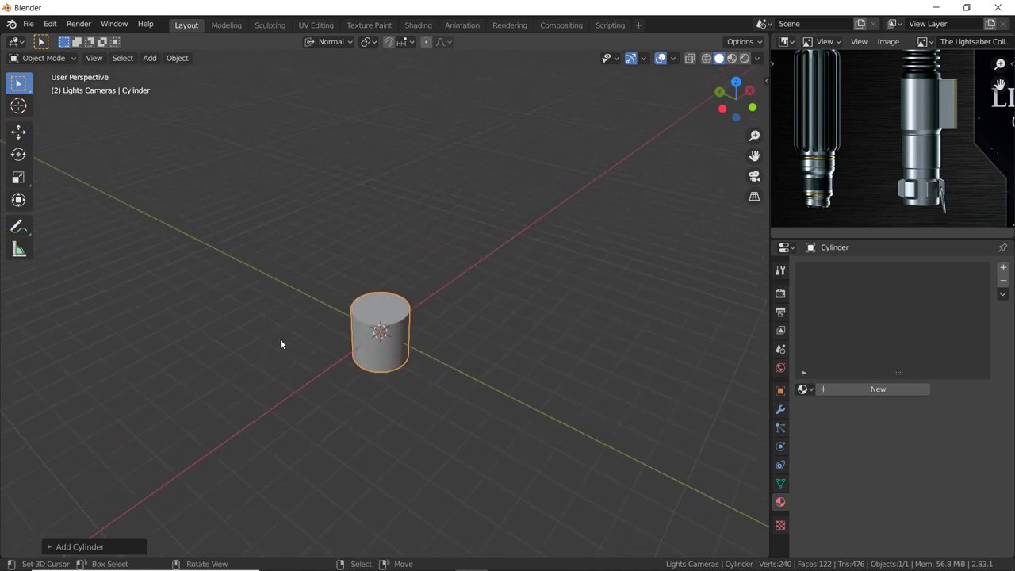
{"action": "scroll", "coordinate": [280, 339], "scroll_direction": "up", "scroll_amount": 2}
{"action": "mouse_move", "coordinate": [274, 302]}
{"action": "middle_mouse_down", "text": "shift"}
{"action": "mouse_move", "coordinate": [272, 257]}
{"action": "mouse_move", "coordinate": [285, 285]}
{"action": "mouse_move", "coordinate": [419, 277]}
{"action": "mouse_move", "coordinate": [441, 256]}
{"action": "mouse_move", "coordinate": [403, 253]}
{"action": "mouse_move", "coordinate": [367, 264]}
{"action": "mouse_move", "coordinate": [384, 274]}
{"action": "mouse_move", "coordinate": [350, 280]}
{"action": "mouse_move", "coordinate": [356, 270]}
{"action": "middle_mouse_up", "text": "shift"}
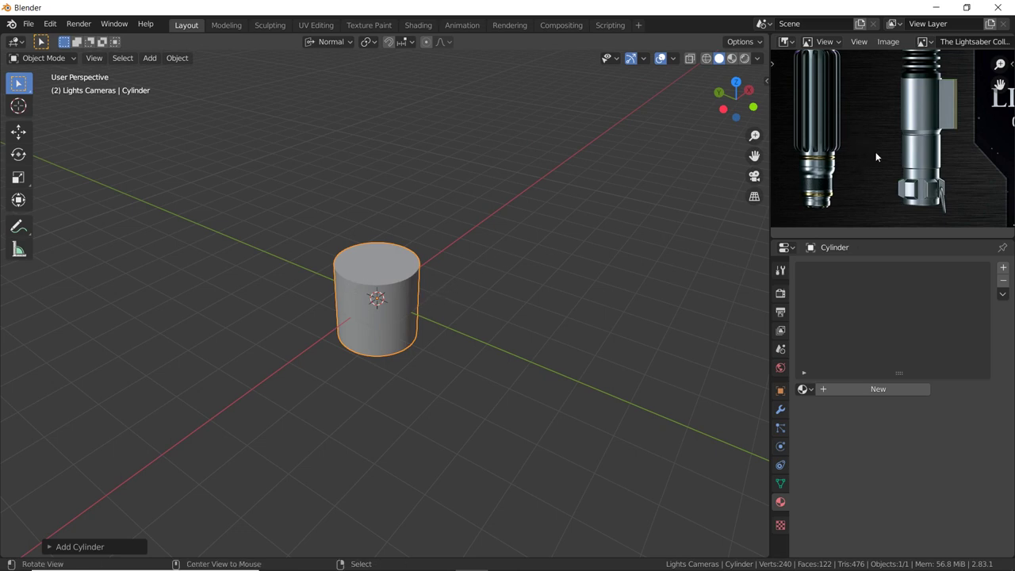
{"action": "middle_click_drag", "start_coordinate": [831, 121], "coordinate": [853, 141]}
{"action": "mouse_move", "coordinate": [423, 275]}
{"action": "middle_mouse_down"}
{"action": "mouse_move", "coordinate": [409, 263]}
{"action": "mouse_move", "coordinate": [445, 250]}
{"action": "middle_mouse_up"}
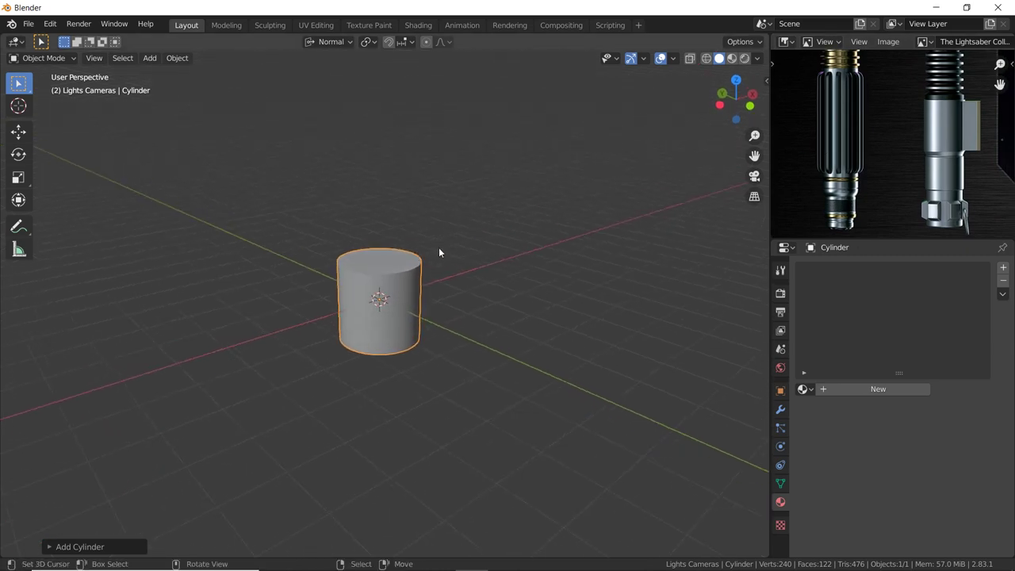
Scale the cylinder mesh 2.5 times along Z and switch transforms to Global orientation.
{"action": "key", "text": "Tab"}
{"action": "key", "text": "s"}
{"action": "key", "text": "z"}
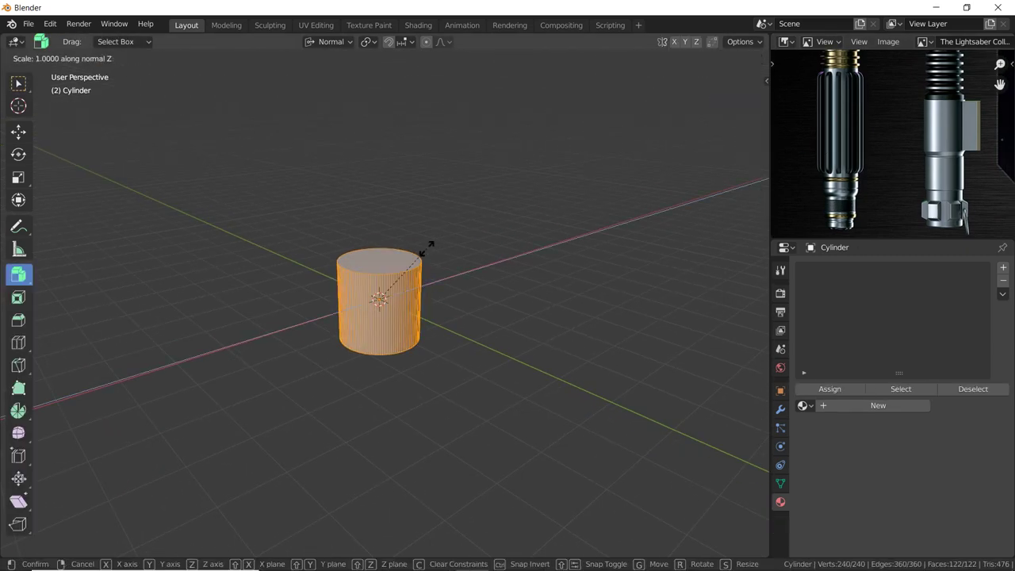
{"action": "type", "text": "2.5"}
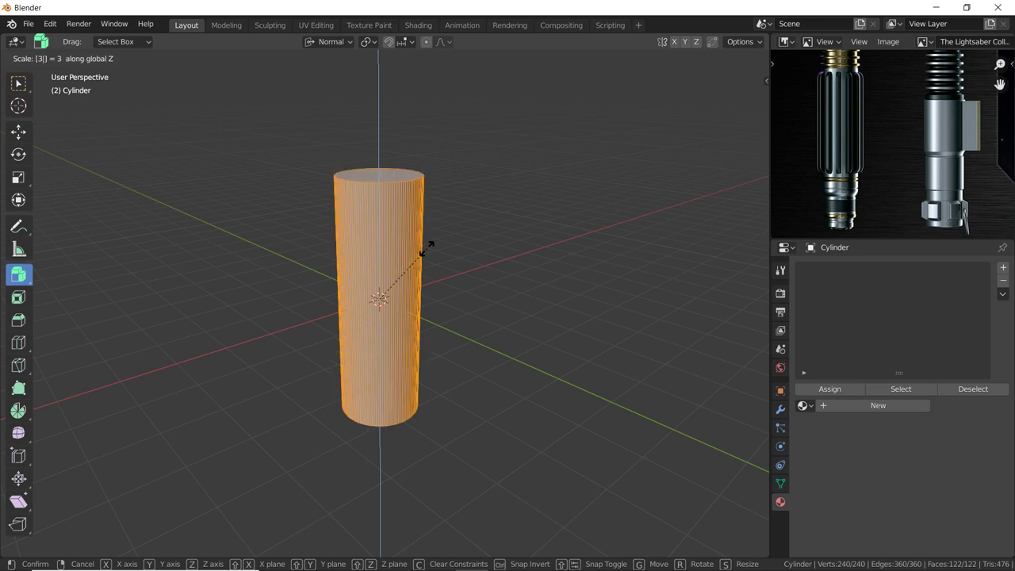
{"action": "key", "text": "Return"}
{"action": "left_click", "coordinate": [331, 42]}
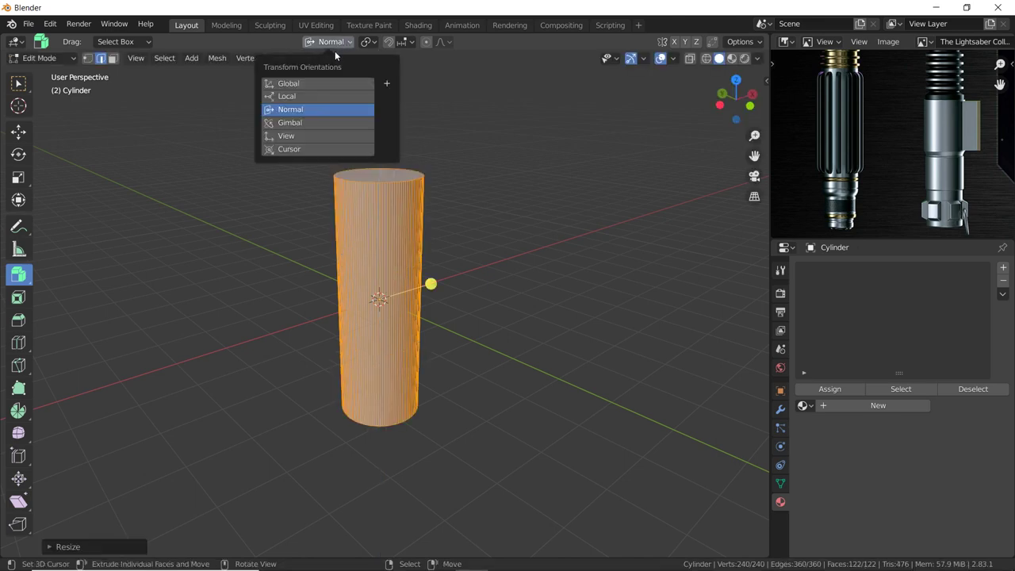
{"action": "left_click", "coordinate": [296, 86]}
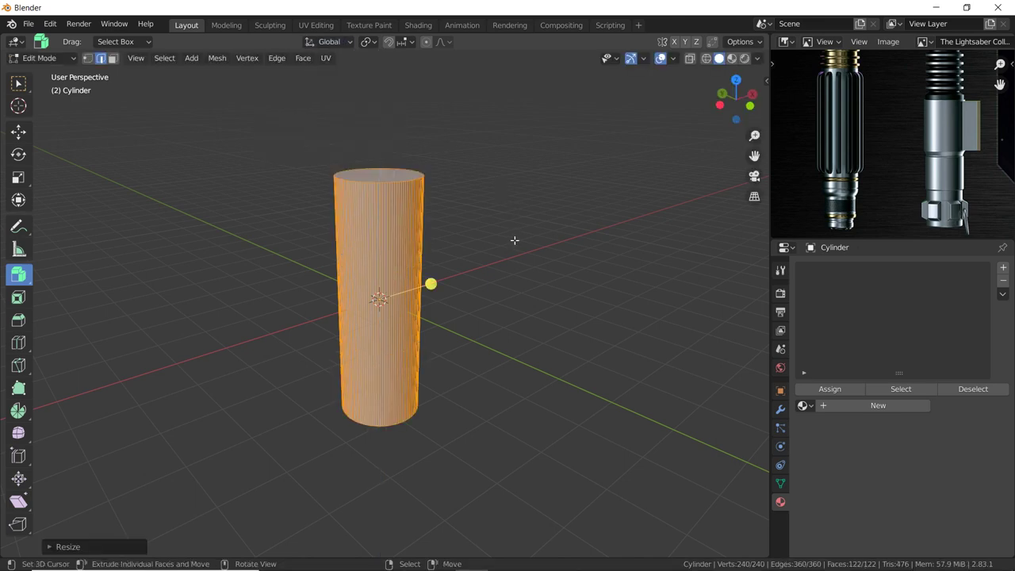
Return to Object Mode and zoom the reference picture onto one fluted hilt.
{"action": "key", "text": "Tab"}
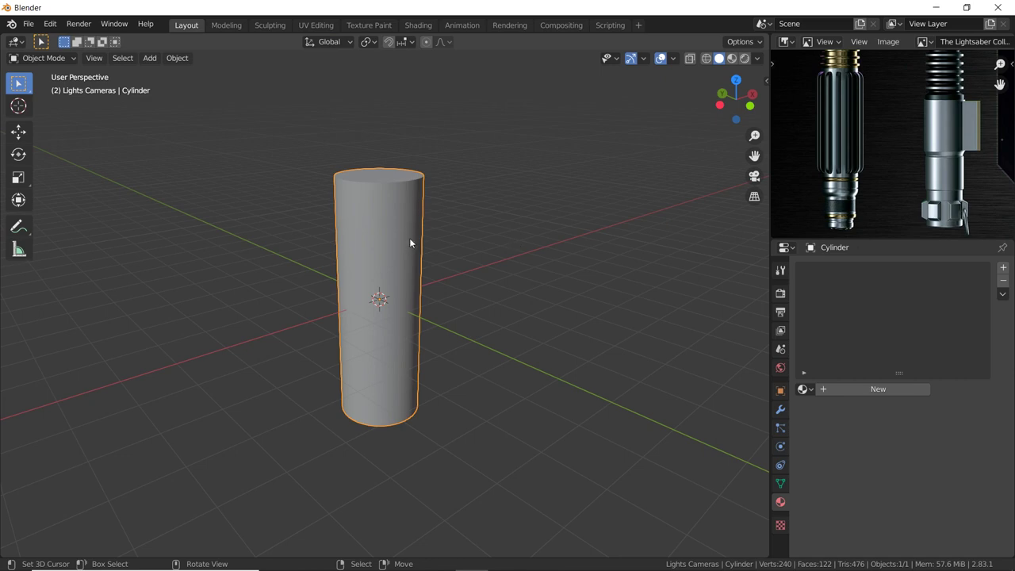
{"action": "scroll", "coordinate": [880, 121], "scroll_direction": "up", "scroll_amount": 2}
{"action": "scroll", "coordinate": [880, 120], "scroll_direction": "up", "scroll_amount": 1}
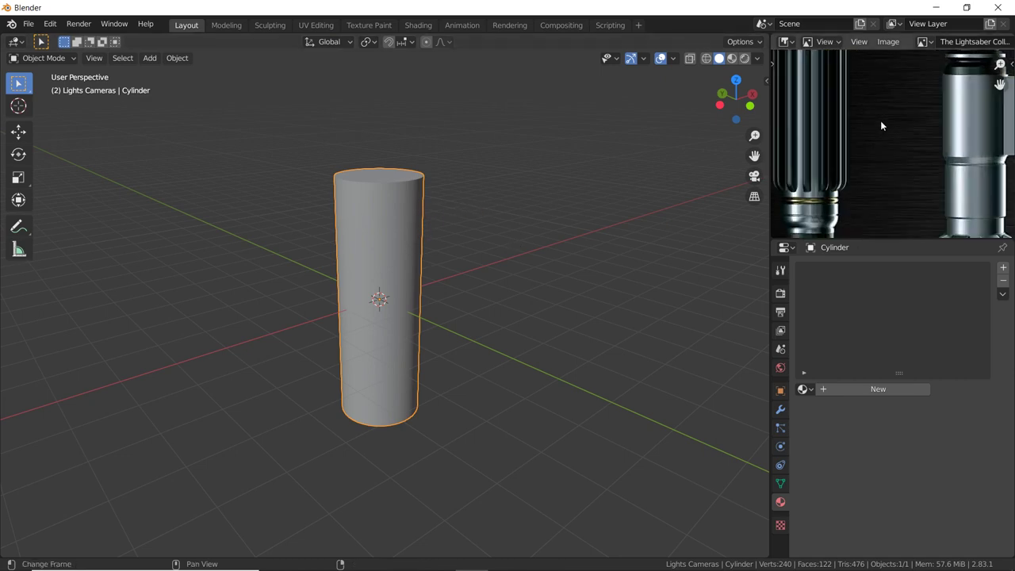
{"action": "middle_click_drag", "start_coordinate": [870, 156], "coordinate": [941, 192]}
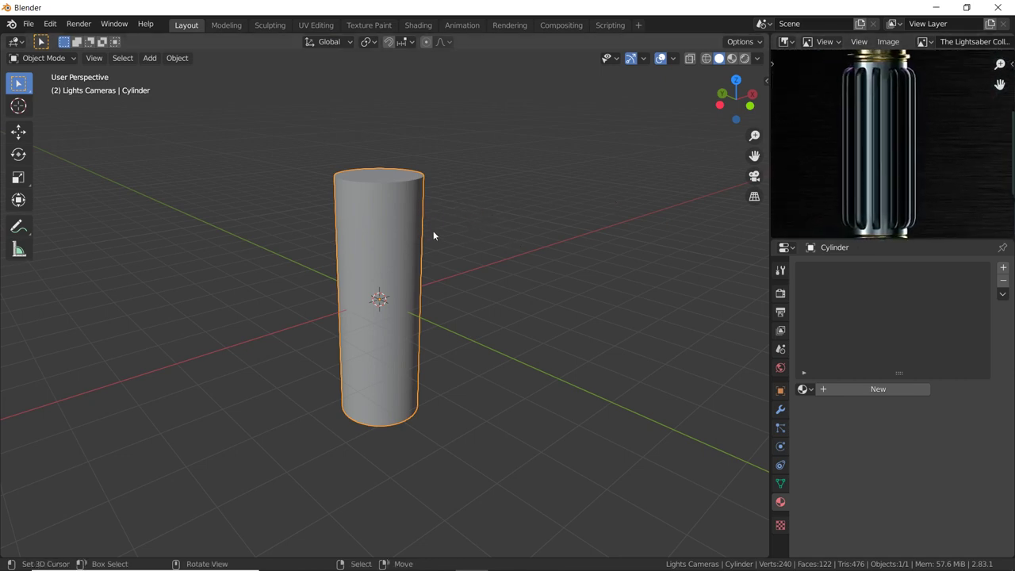
Add a cube, stretch it into a tall column and shrink it inside the cylinder.
{"action": "key", "text": "shift+a"}
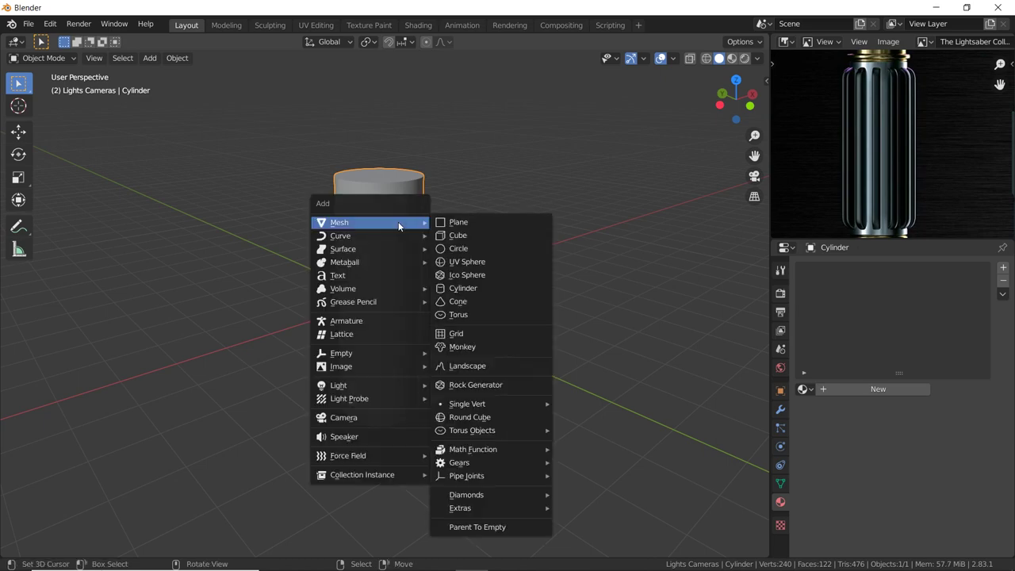
{"action": "left_click", "coordinate": [457, 234]}
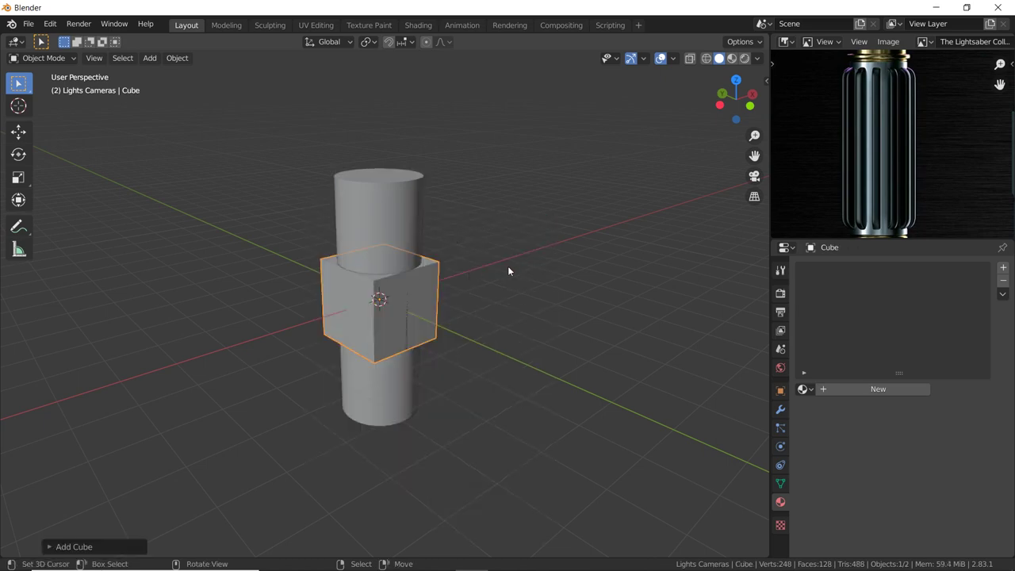
{"action": "key", "text": "Tab"}
{"action": "key", "text": "s"}
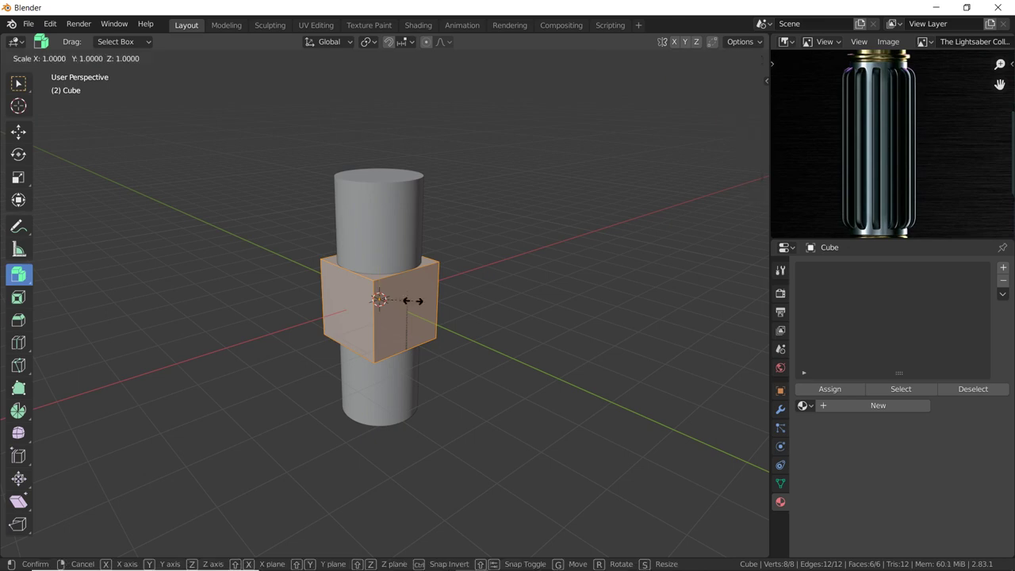
{"action": "key", "text": "z"}
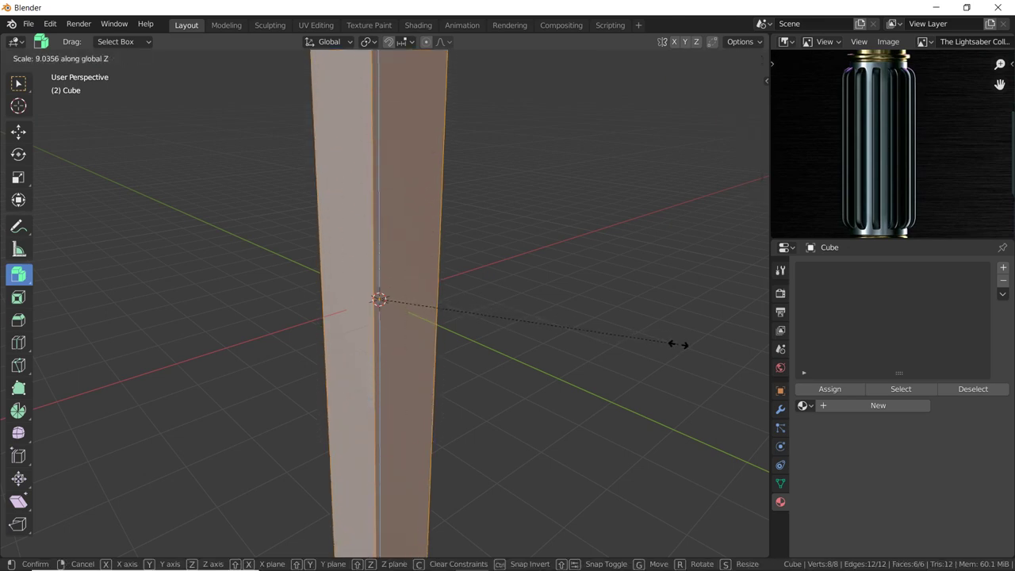
{"action": "left_click", "coordinate": [677, 344]}
{"action": "key", "text": "s"}
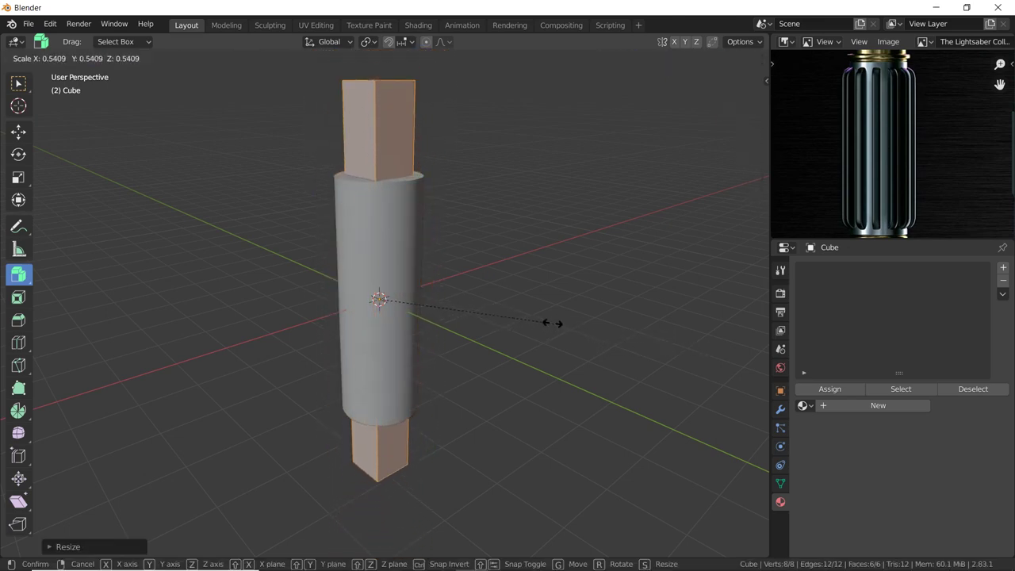
{"action": "left_click", "coordinate": [471, 312]}
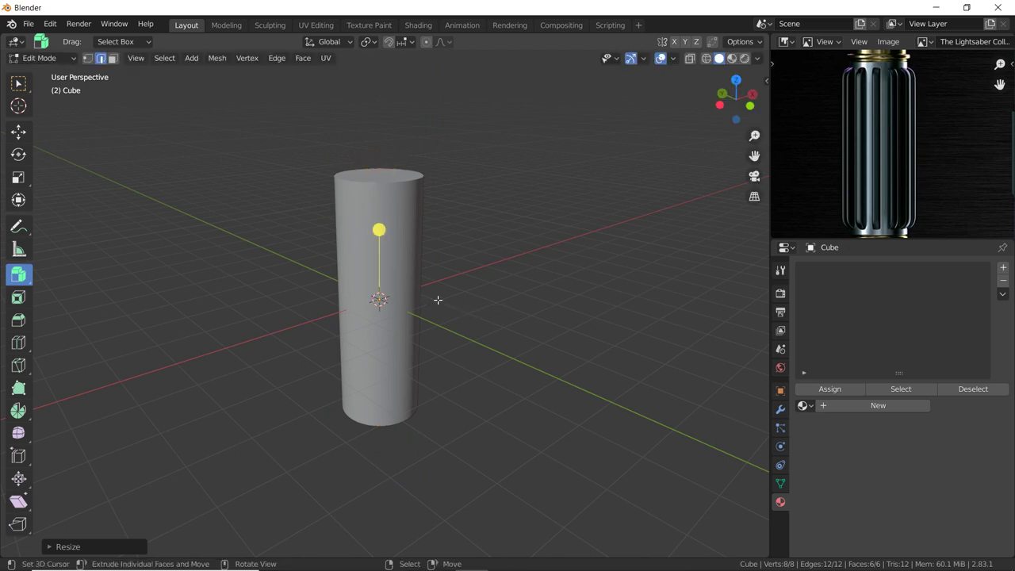
Slide the column out to the cylinder's side, undoing a trial move of the bar.
{"action": "left_click", "coordinate": [21, 132]}
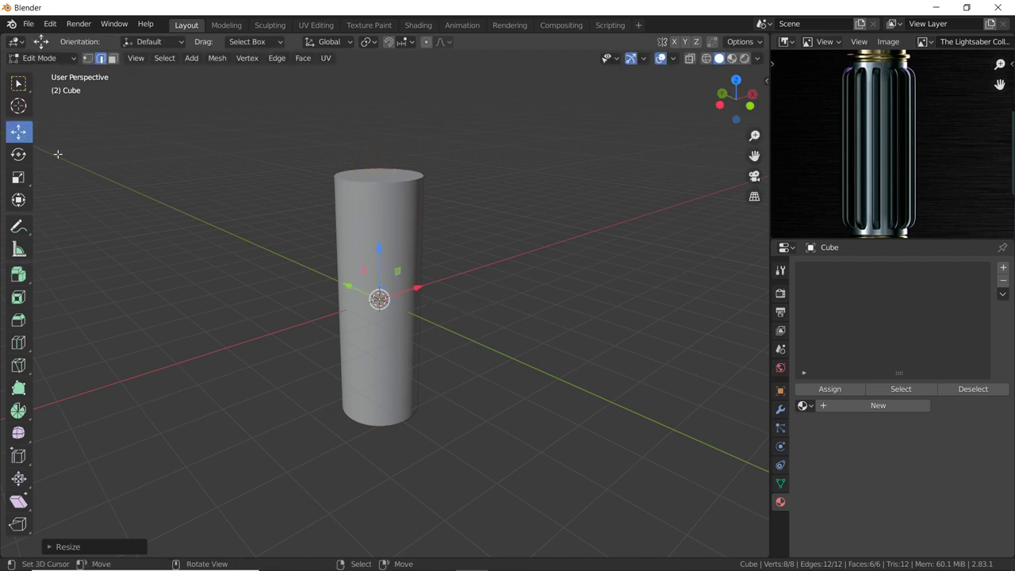
{"action": "left_click_drag", "start_coordinate": [428, 284], "coordinate": [386, 291]}
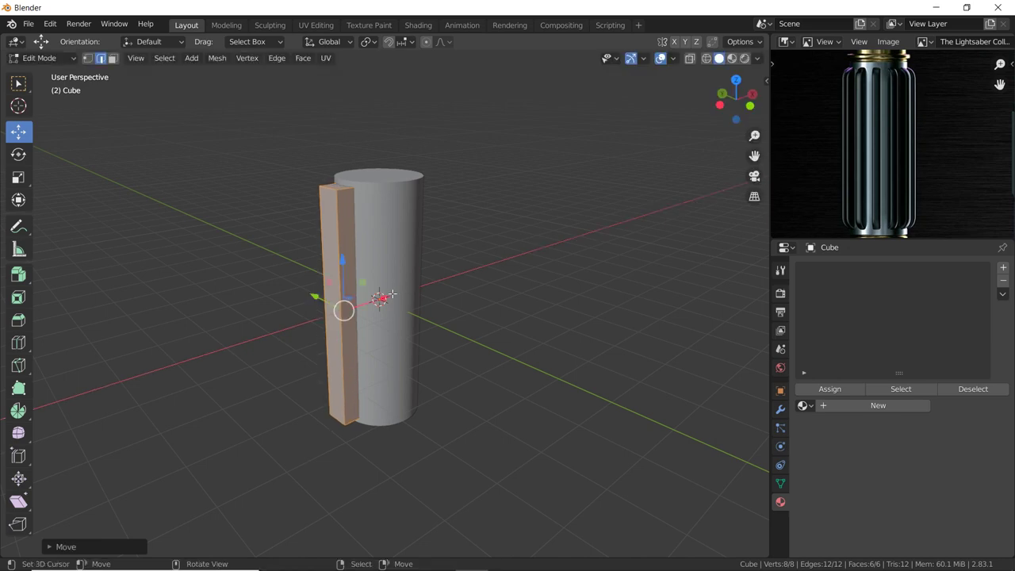
{"action": "mouse_move", "coordinate": [344, 310]}
{"action": "middle_mouse_down"}
{"action": "mouse_move", "coordinate": [337, 302]}
{"action": "mouse_move", "coordinate": [439, 317]}
{"action": "mouse_move", "coordinate": [539, 288]}
{"action": "mouse_move", "coordinate": [554, 259]}
{"action": "mouse_move", "coordinate": [407, 285]}
{"action": "mouse_move", "coordinate": [347, 247]}
{"action": "middle_mouse_up"}
{"action": "key", "text": "Tab"}
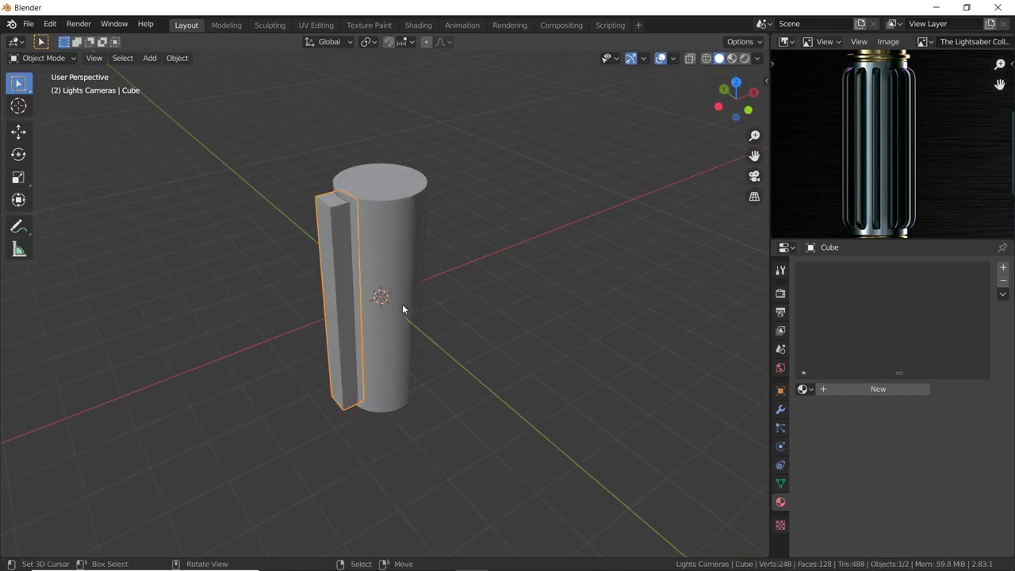
{"action": "mouse_move", "coordinate": [402, 304]}
{"action": "middle_mouse_down"}
{"action": "mouse_move", "coordinate": [348, 304]}
{"action": "mouse_move", "coordinate": [401, 302]}
{"action": "middle_mouse_up"}
{"action": "scroll", "coordinate": [400, 297], "scroll_direction": "up", "scroll_amount": 2}
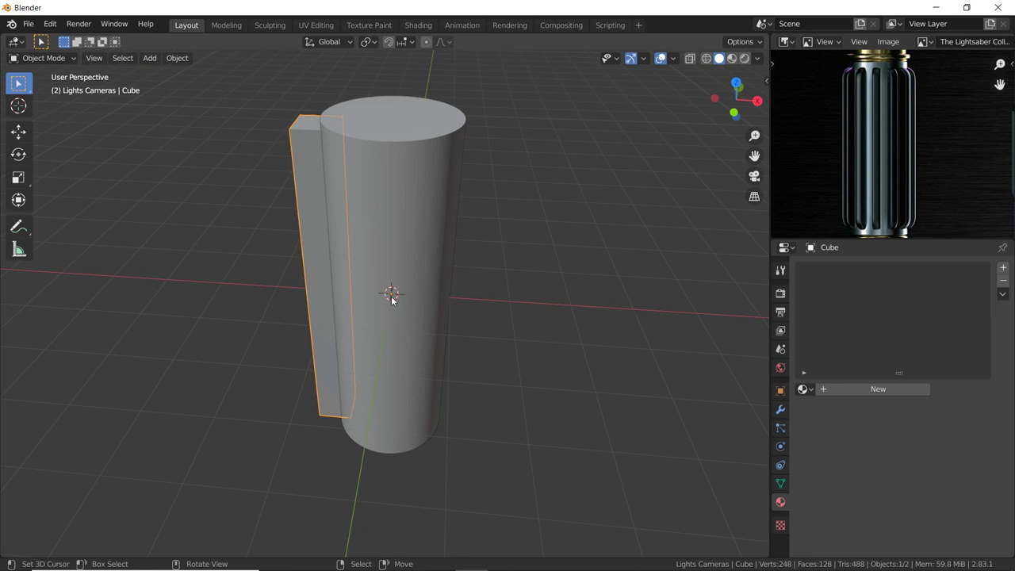
{"action": "mouse_move", "coordinate": [390, 297]}
{"action": "middle_mouse_down"}
{"action": "mouse_move", "coordinate": [364, 302]}
{"action": "mouse_move", "coordinate": [409, 301]}
{"action": "middle_mouse_up"}
{"action": "key", "text": "g"}
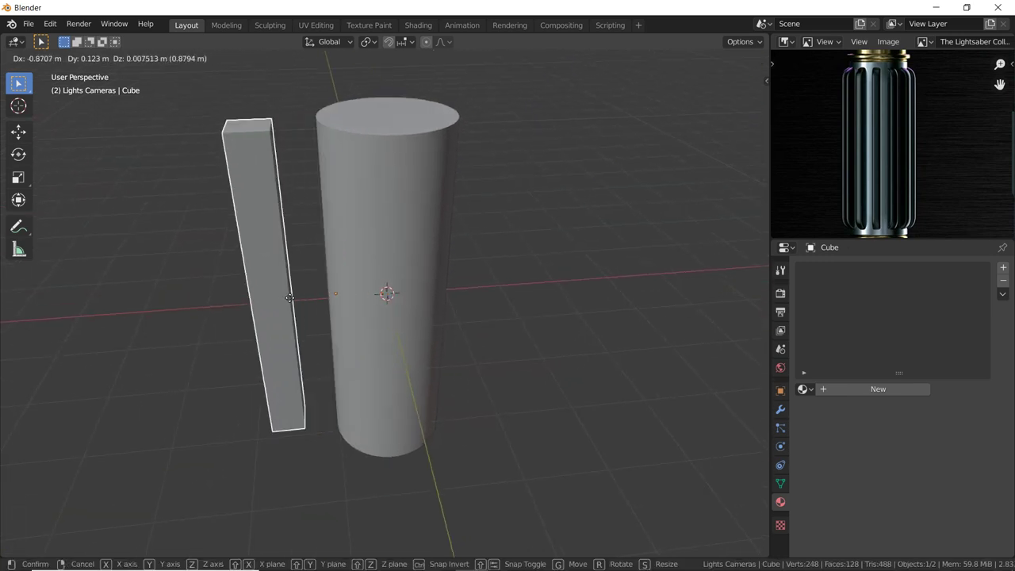
{"action": "left_click", "coordinate": [219, 307]}
{"action": "key", "text": "ctrl+z"}
{"action": "middle_click_drag", "start_coordinate": [316, 282], "coordinate": [347, 286]}
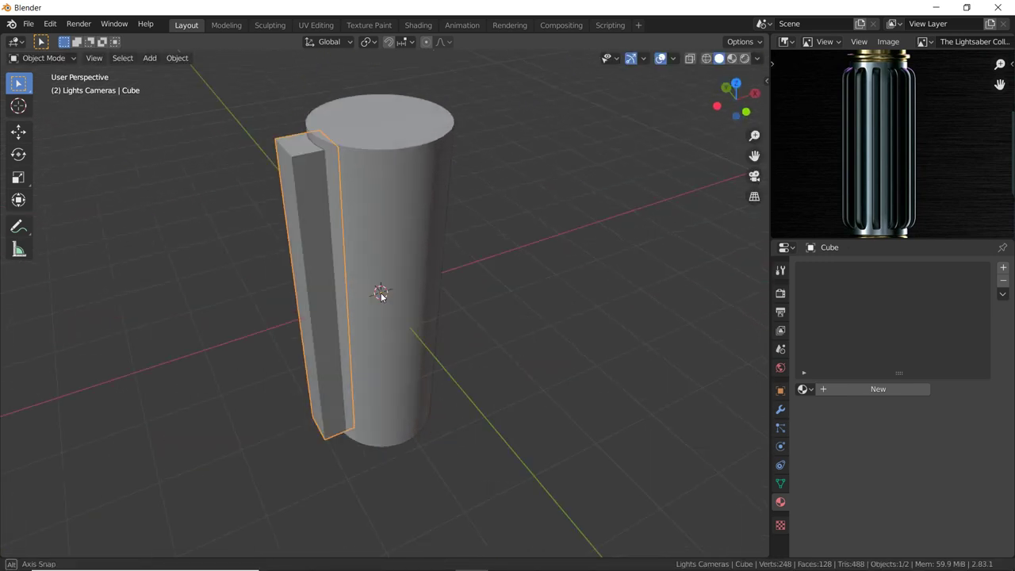
Shrink the bar to about half size and stretch it to the cylinder's height.
{"action": "key", "text": "Tab"}
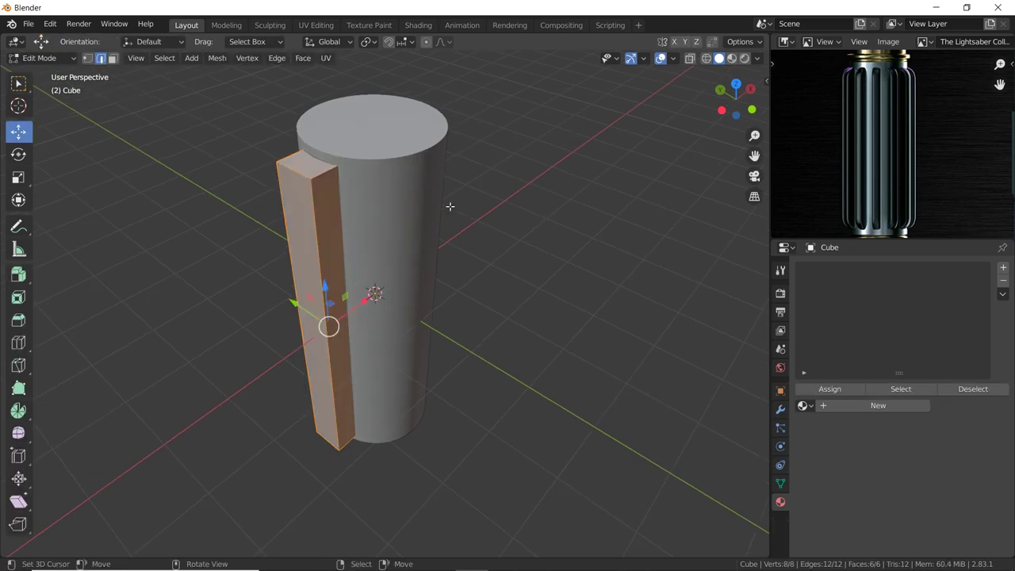
{"action": "key", "text": "s"}
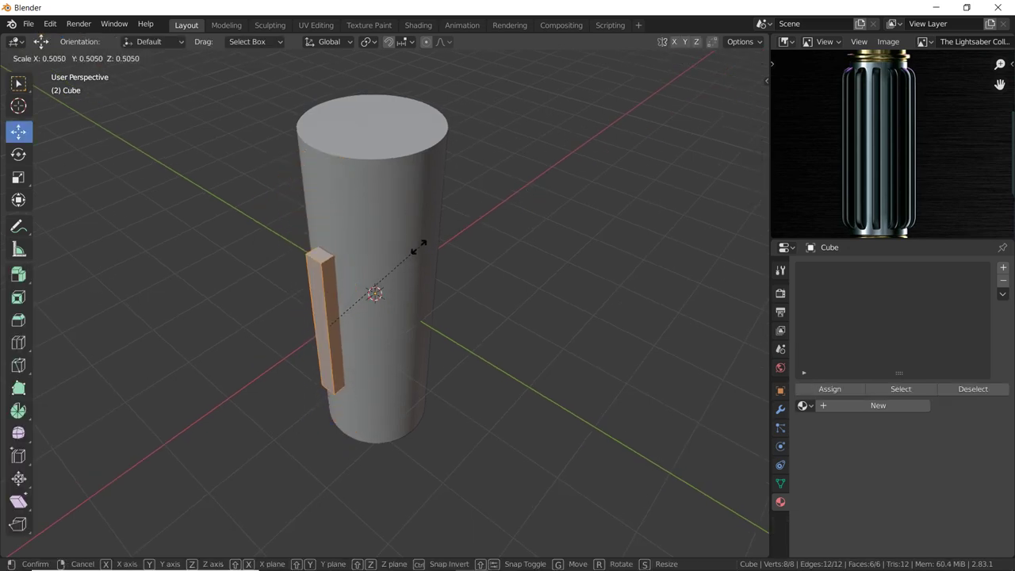
{"action": "left_click", "coordinate": [414, 247]}
{"action": "key", "text": "s"}
{"action": "key", "text": "z"}
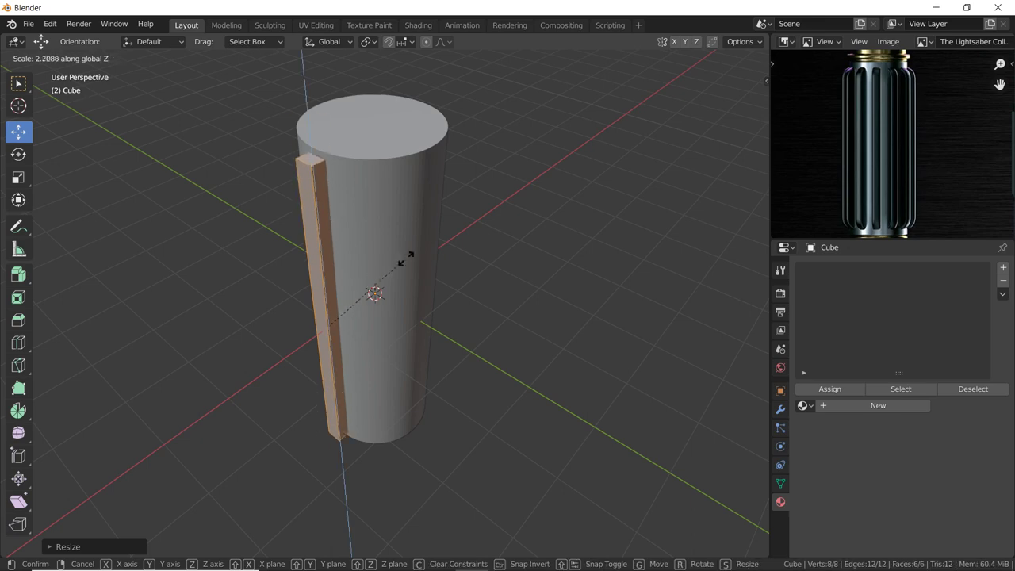
{"action": "left_click", "coordinate": [391, 259]}
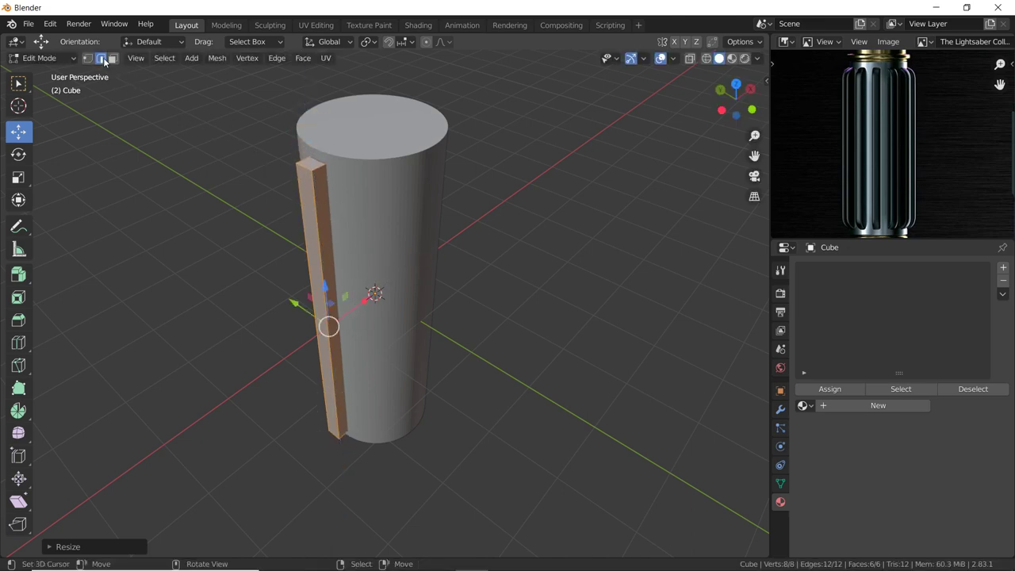
Bevel the bar's top and bottom edges with extra segments to round its ends.
{"action": "left_click", "coordinate": [304, 166]}
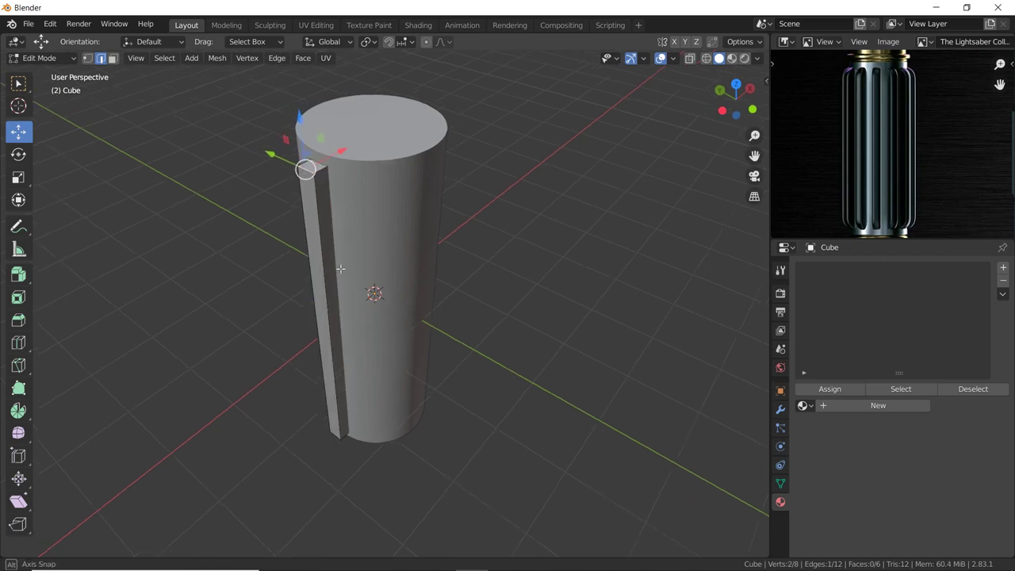
{"action": "middle_click_drag", "start_coordinate": [357, 269], "coordinate": [363, 344]}
{"action": "left_click", "coordinate": [333, 381], "text": "shift"}
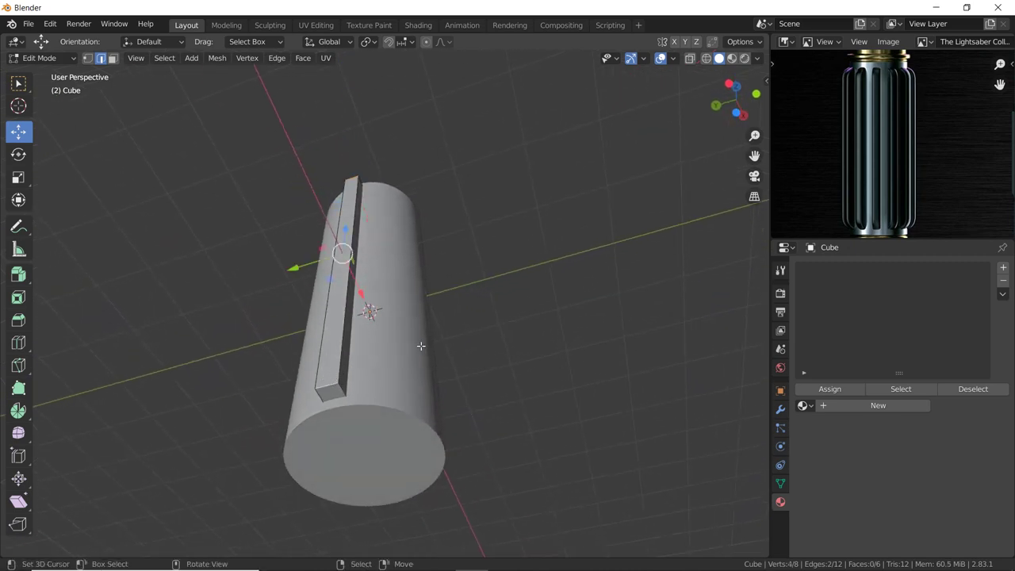
{"action": "key", "text": "ctrl+b"}
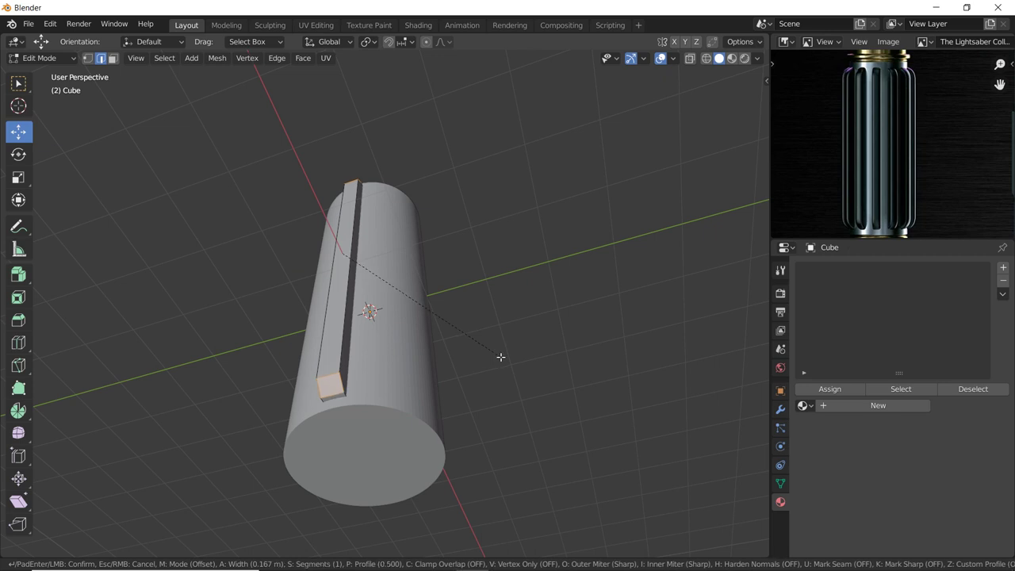
{"action": "scroll", "coordinate": [501, 358], "scroll_direction": "up", "scroll_amount": 1}
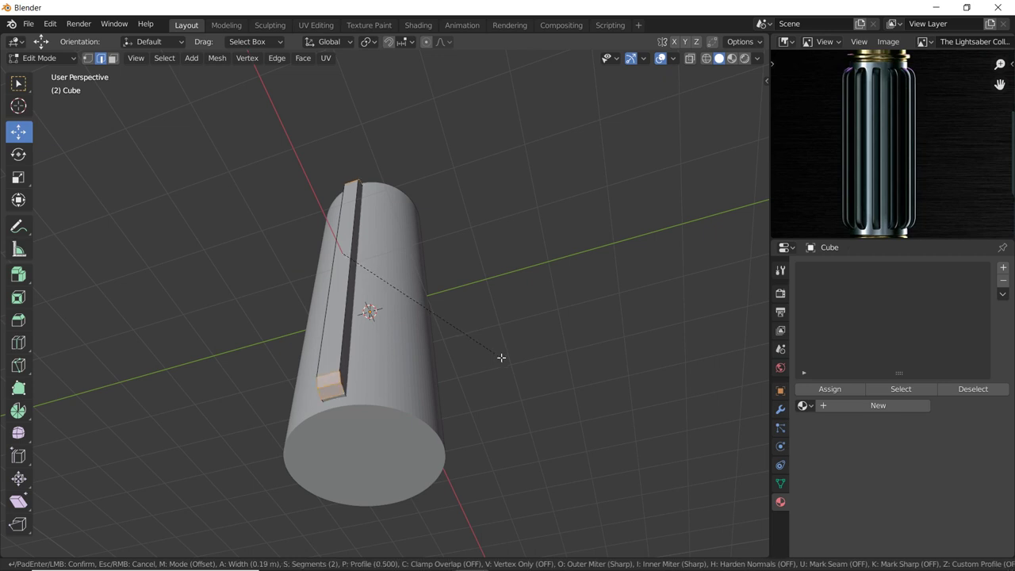
{"action": "scroll", "coordinate": [501, 358], "scroll_direction": "up", "scroll_amount": 2}
{"action": "left_click", "coordinate": [501, 358]}
Select the face loop around the bar and bevel its strip edges into rounded corners.
{"action": "middle_click_drag", "start_coordinate": [501, 358], "coordinate": [361, 269]}
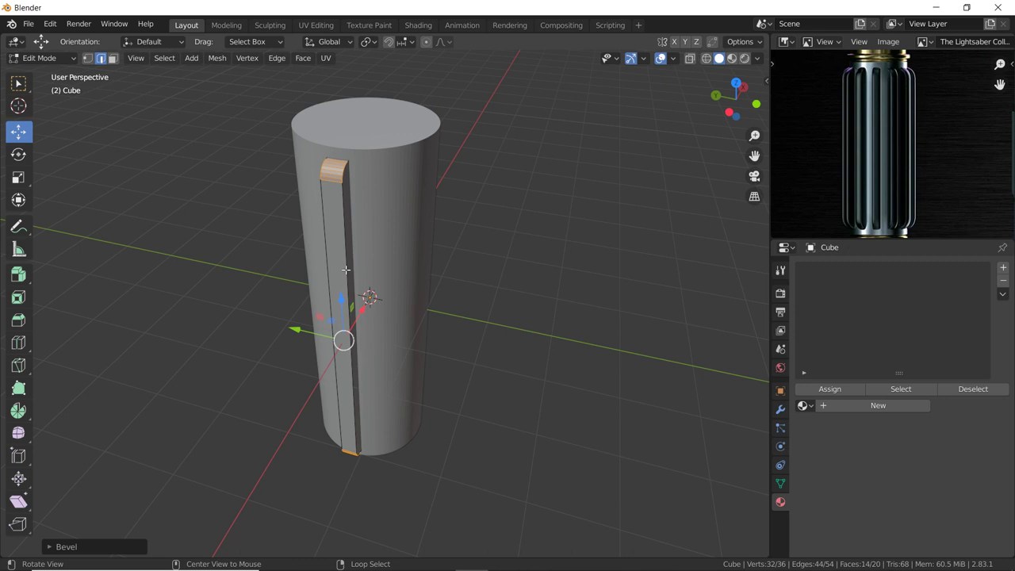
{"action": "left_click", "coordinate": [346, 270], "text": "alt"}
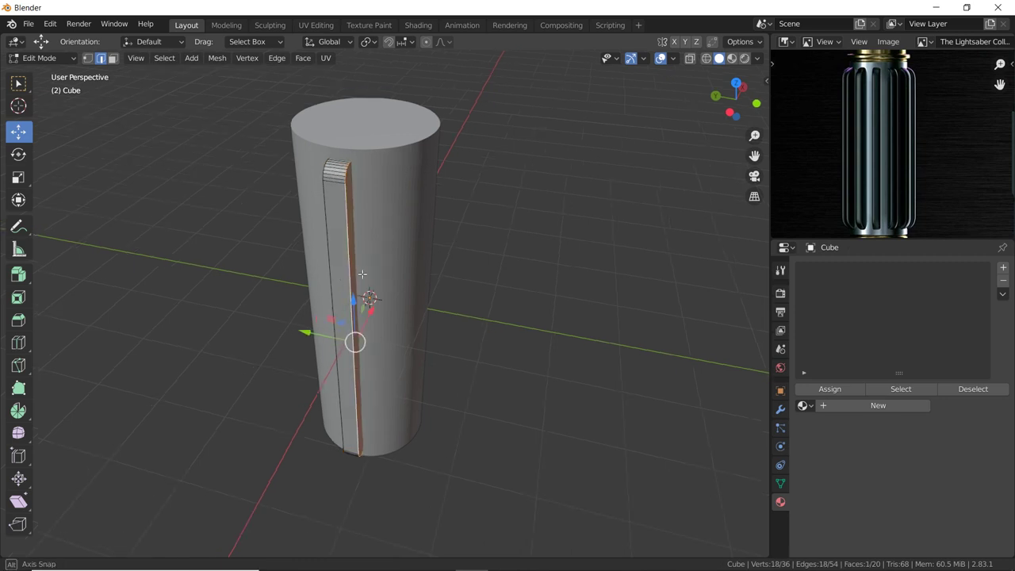
{"action": "mouse_move", "coordinate": [346, 271]}
{"action": "middle_mouse_down"}
{"action": "mouse_move", "coordinate": [406, 271]}
{"action": "mouse_move", "coordinate": [294, 211]}
{"action": "middle_mouse_up"}
{"action": "left_click", "coordinate": [406, 270], "text": "alt"}
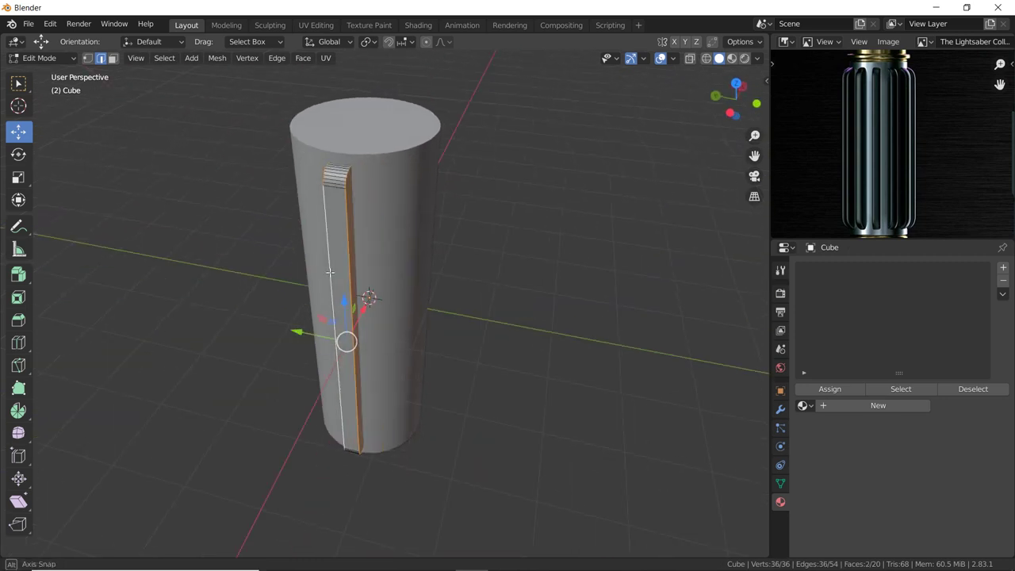
{"action": "left_click", "coordinate": [688, 58]}
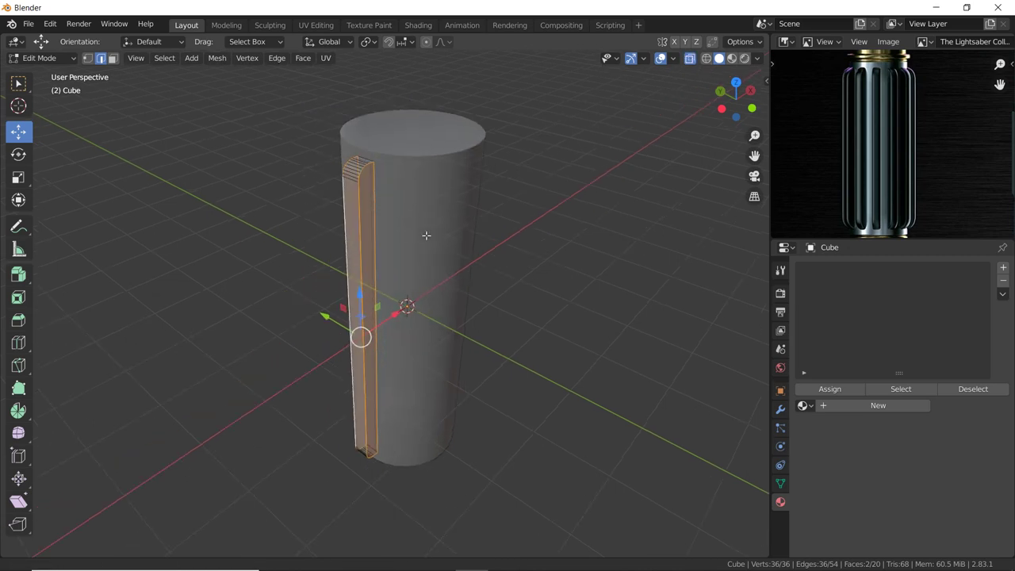
{"action": "scroll", "coordinate": [425, 233], "scroll_direction": "up", "scroll_amount": 2}
{"action": "scroll", "coordinate": [434, 231], "scroll_direction": "up", "scroll_amount": 2}
{"action": "middle_click_drag", "start_coordinate": [435, 232], "coordinate": [441, 147]}
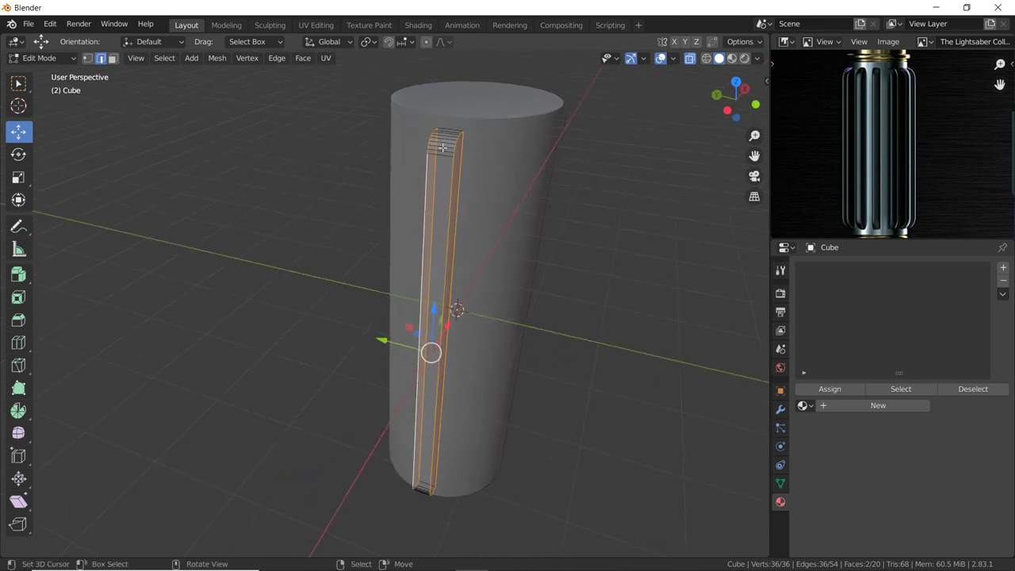
{"action": "left_click", "coordinate": [688, 58]}
{"action": "middle_click_drag", "start_coordinate": [465, 322], "coordinate": [481, 238]}
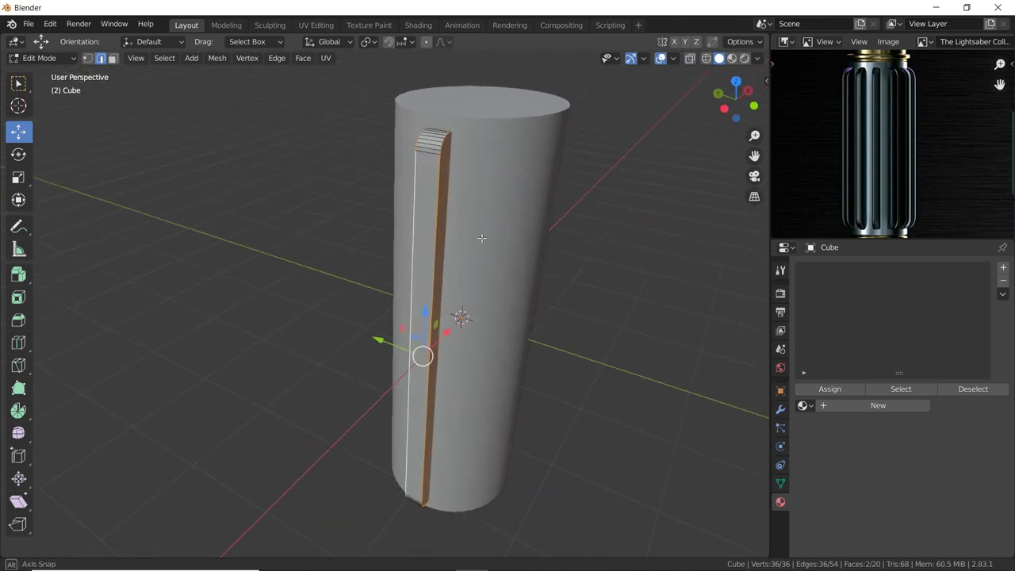
{"action": "key", "text": "ctrl+b"}
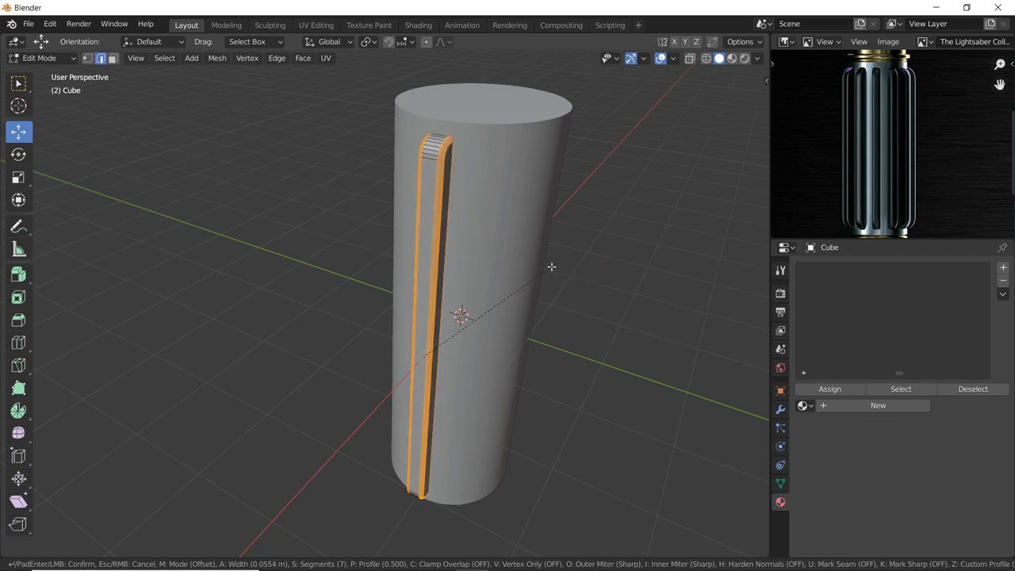
{"action": "left_click", "coordinate": [551, 266]}
Return to Object Mode and switch to the top orthographic view.
{"action": "key", "text": "Tab"}
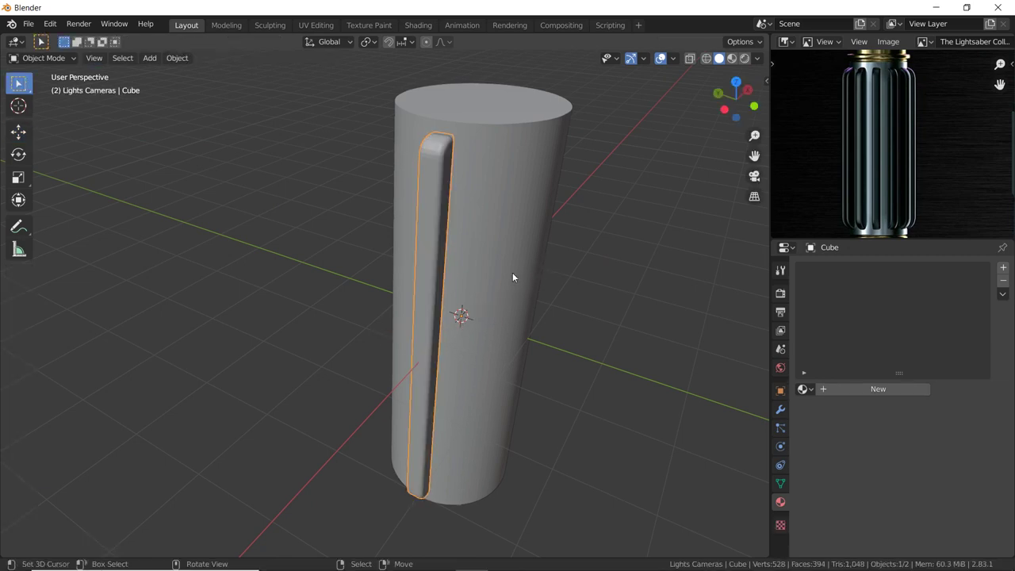
{"action": "mouse_move", "coordinate": [512, 272]}
{"action": "middle_mouse_down"}
{"action": "mouse_move", "coordinate": [449, 171]}
{"action": "mouse_move", "coordinate": [516, 195]}
{"action": "mouse_move", "coordinate": [471, 267]}
{"action": "mouse_move", "coordinate": [421, 272]}
{"action": "mouse_move", "coordinate": [473, 277]}
{"action": "mouse_move", "coordinate": [491, 309]}
{"action": "mouse_move", "coordinate": [412, 299]}
{"action": "mouse_move", "coordinate": [400, 310]}
{"action": "middle_mouse_up"}
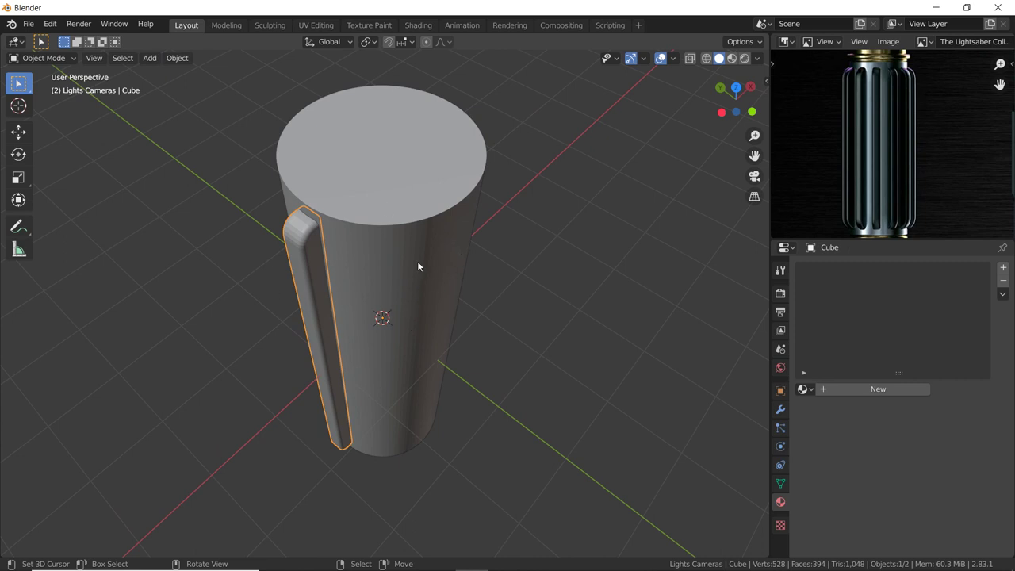
{"action": "key", "text": "KP_7"}
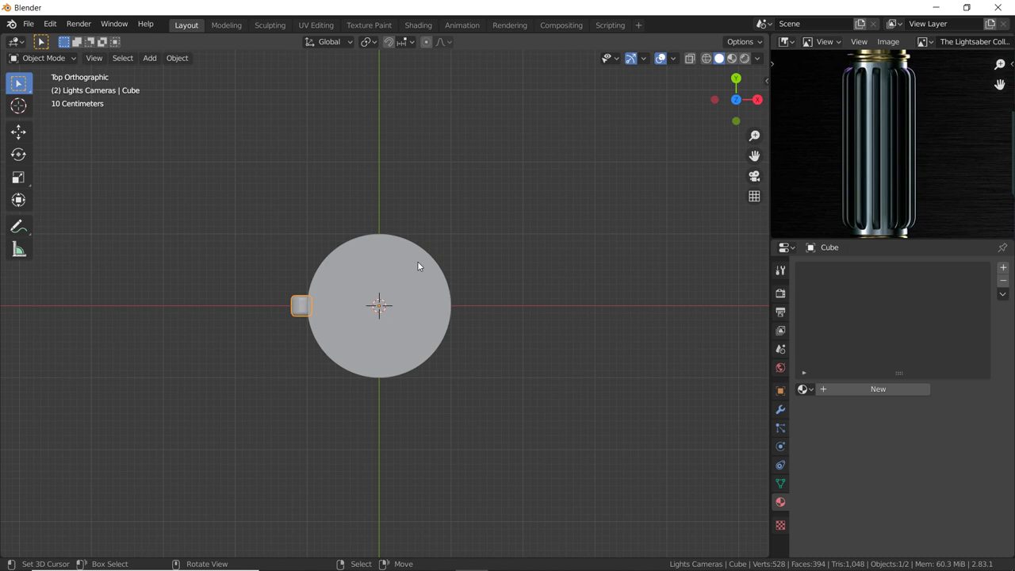
{"action": "key", "text": "alt"}
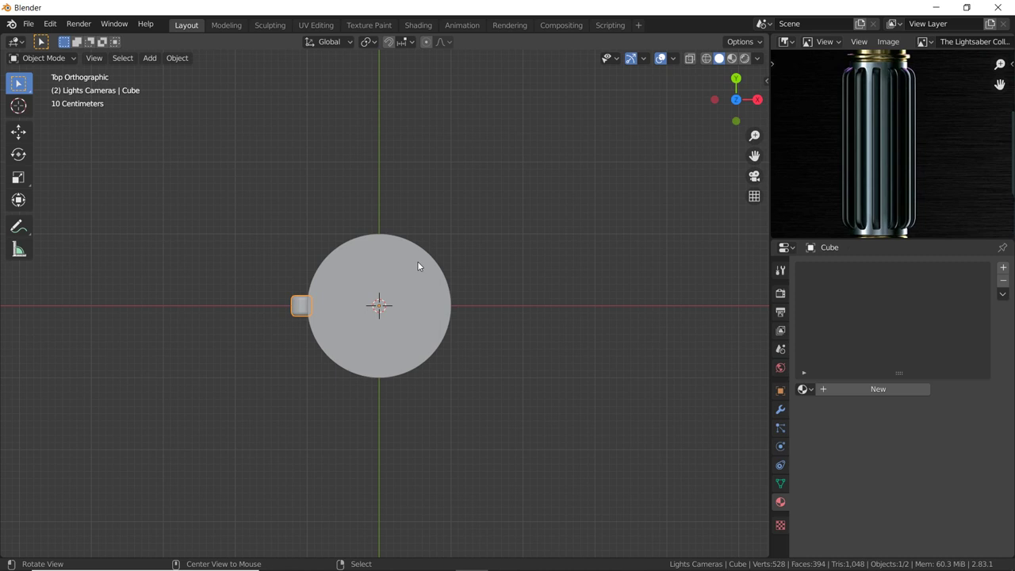
{"action": "key", "text": "alt"}
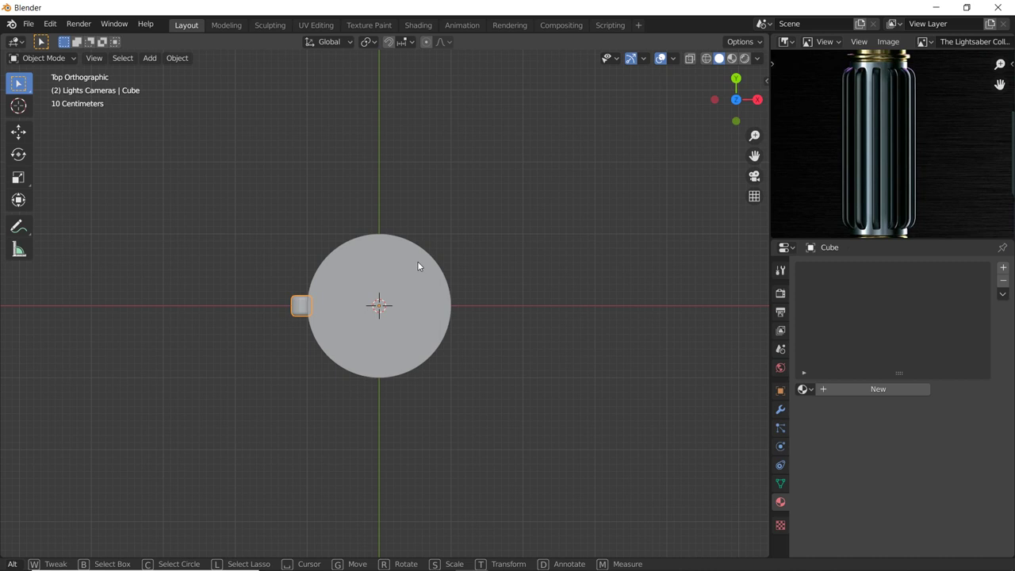
Duplicate the rib as linked copies rotated 30° each, repeating with Shift+R.
{"action": "key", "text": "alt+d"}
{"action": "type", "text": "r"}
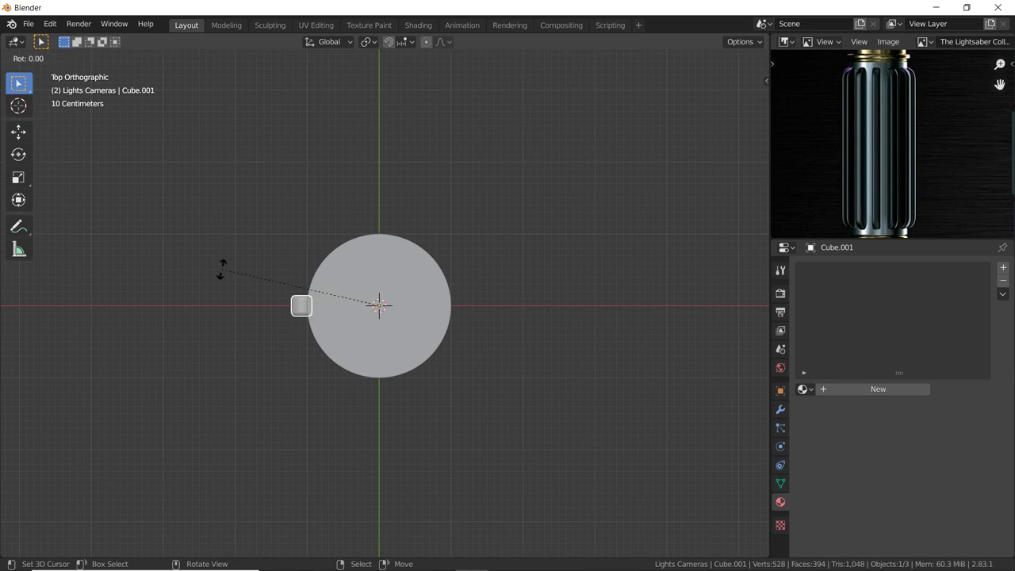
{"action": "type", "text": "30"}
{"action": "key", "text": "Return"}
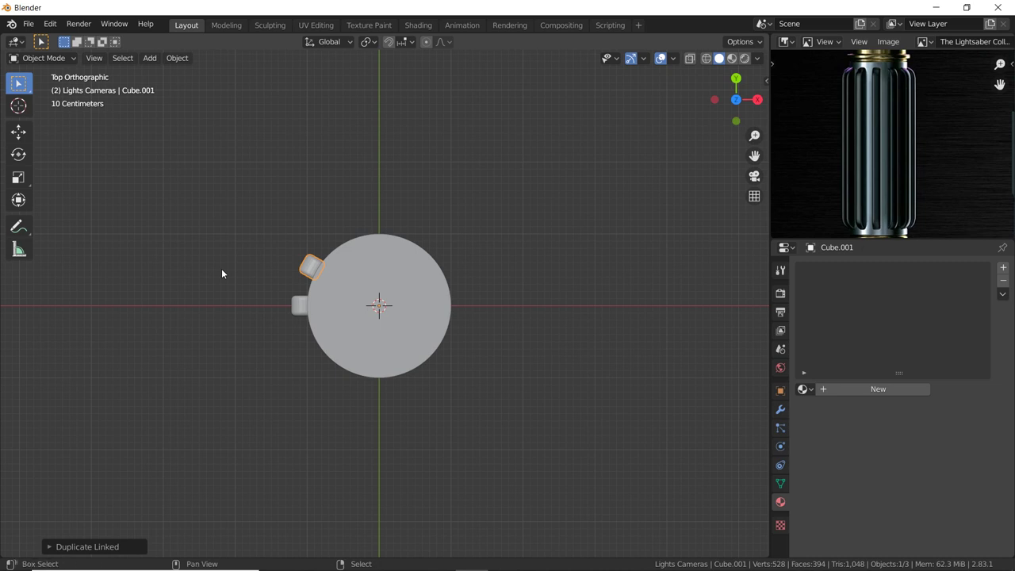
{"action": "key", "text": "shift+r"}
{"action": "key", "text": "shift+r"}
{"action": "key", "text": "shift+r"}
{"action": "key", "text": "shift+r"}
{"action": "key", "text": "shift+r"}
{"action": "key", "text": "shift+r"}
{"action": "key", "text": "shift+r"}
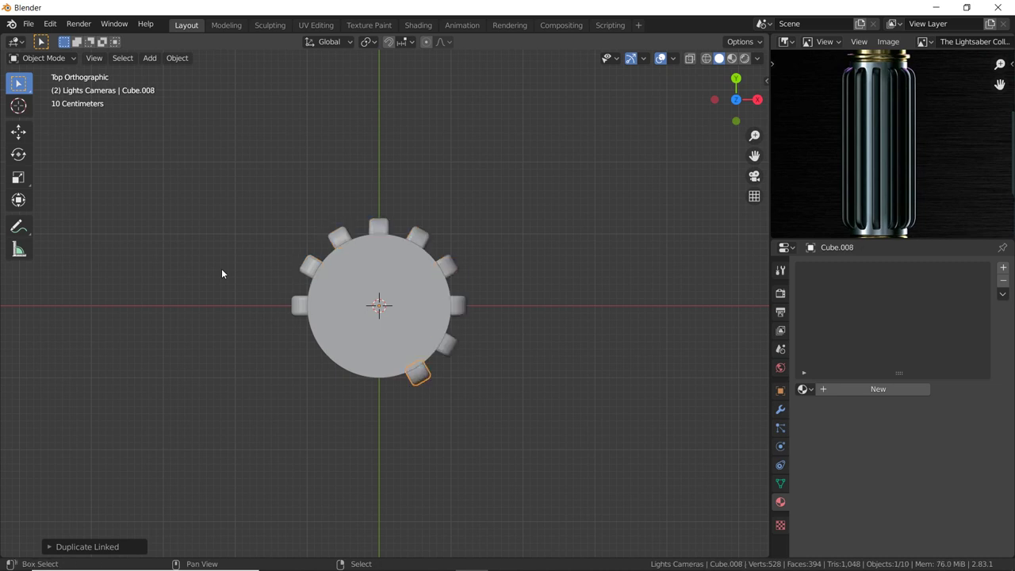
{"action": "key", "text": "shift+r"}
{"action": "key", "text": "shift+r"}
{"action": "key", "text": "shift+r"}
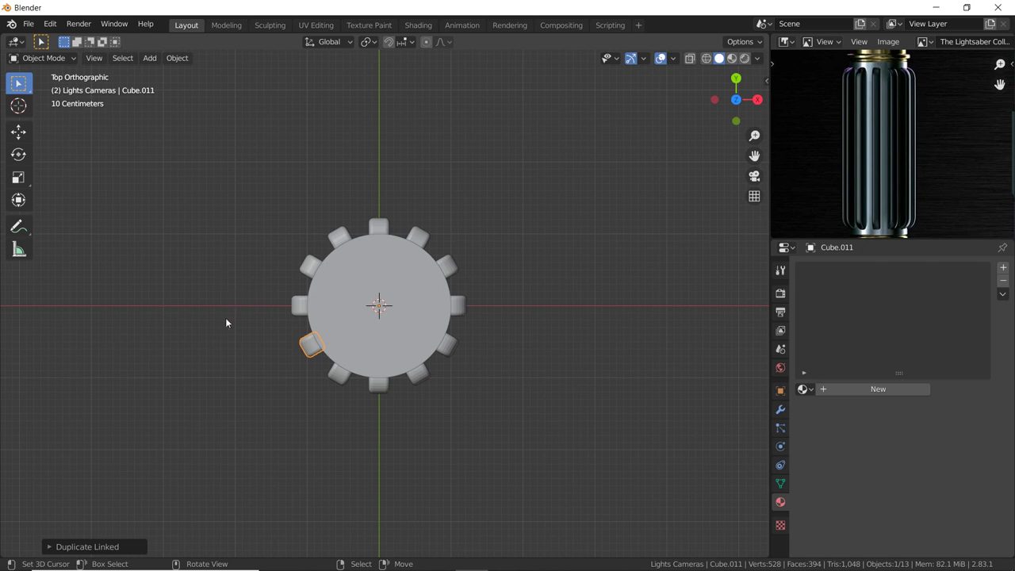
{"action": "mouse_move", "coordinate": [225, 321]}
{"action": "middle_mouse_down"}
{"action": "mouse_move", "coordinate": [323, 243]}
{"action": "mouse_move", "coordinate": [680, 302]}
{"action": "middle_mouse_up"}
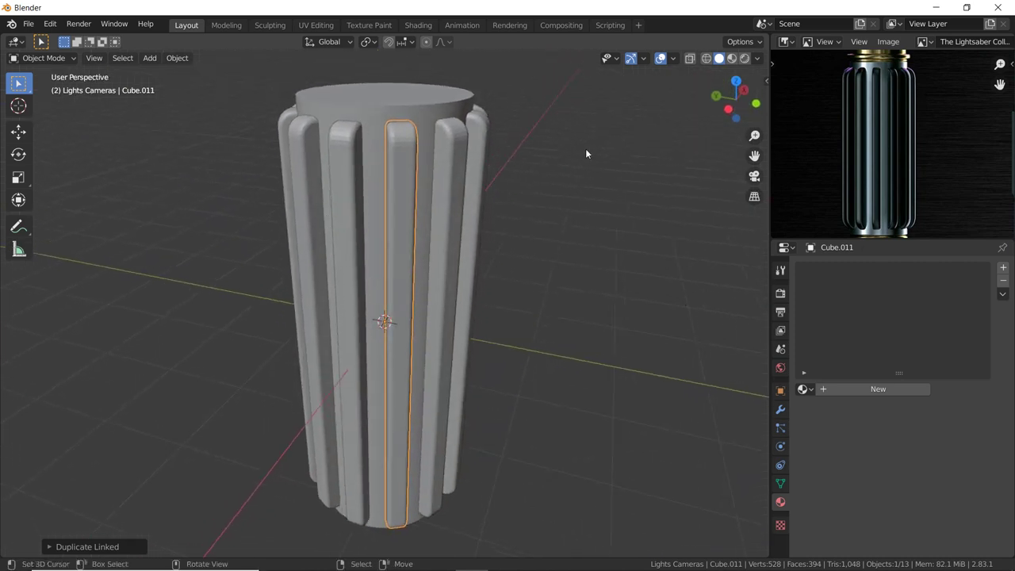
Enable Material Preview and create a new material named Rubber for the ribs.
{"action": "left_click", "coordinate": [732, 59]}
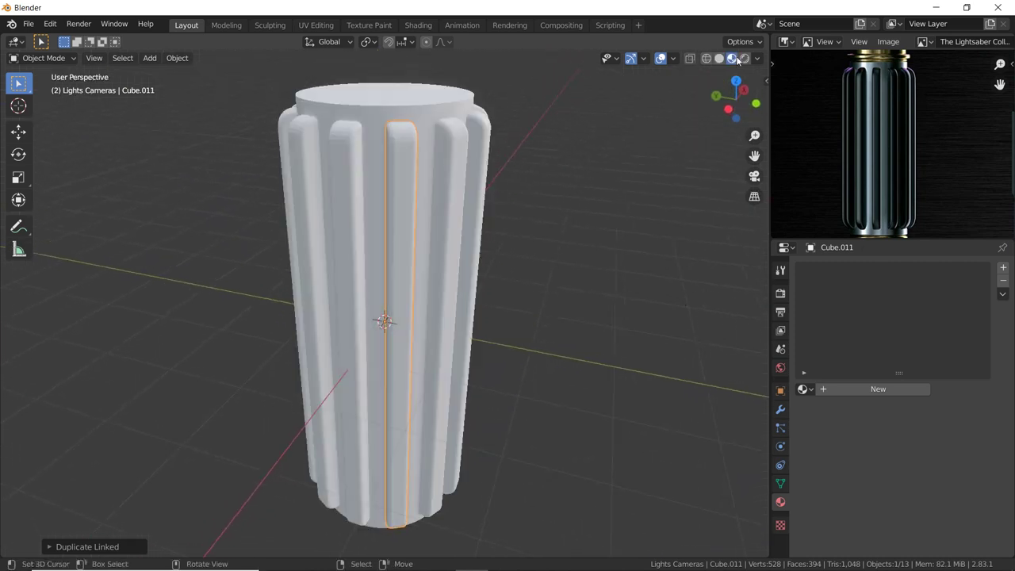
{"action": "left_click", "coordinate": [869, 392]}
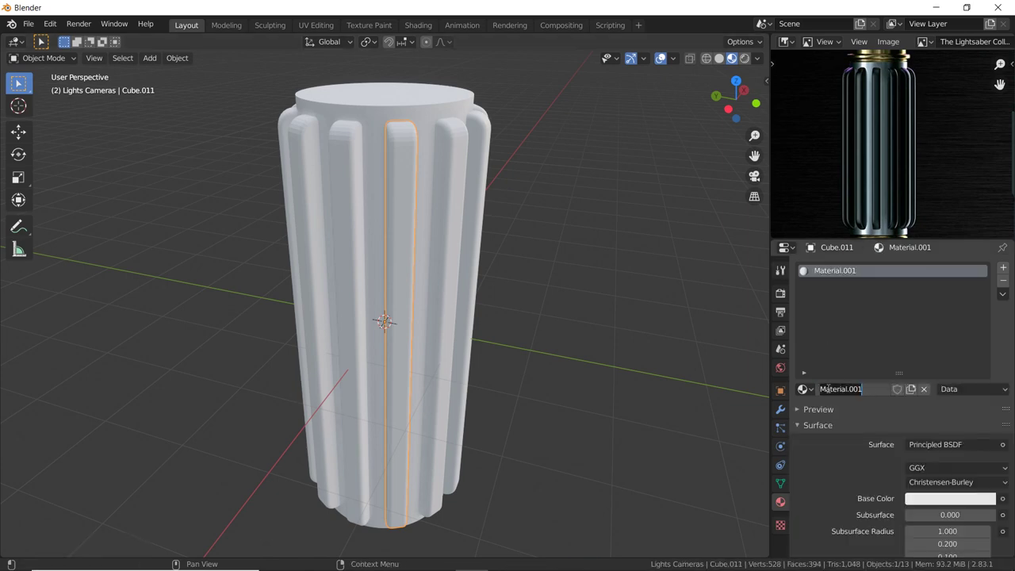
{"action": "type", "text": "Rubber"}
{"action": "key", "text": "Return"}
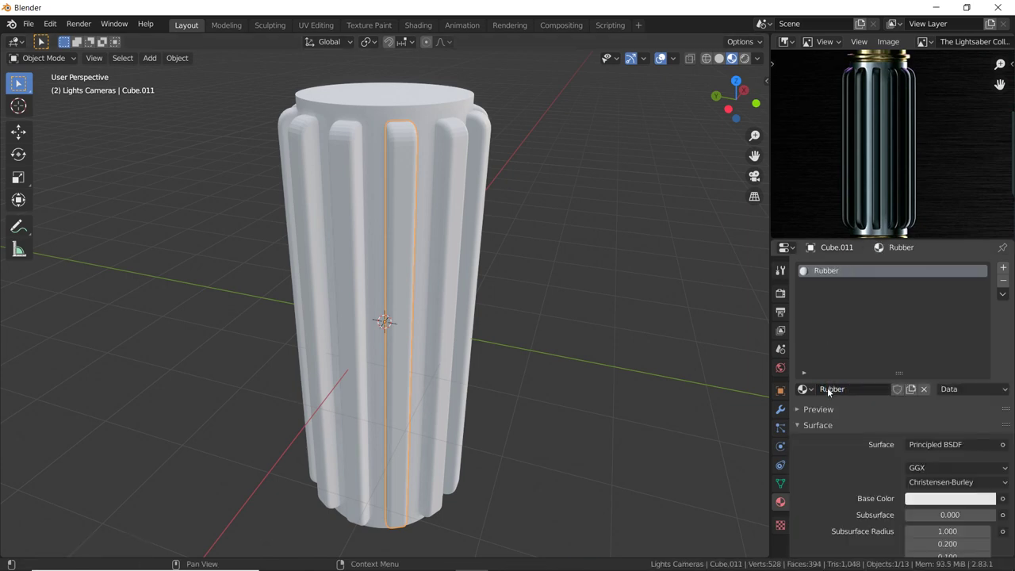
Set the Rubber base colour to black, specular 0.293 and roughness 0.908.
{"action": "left_click", "coordinate": [949, 498]}
{"action": "left_click", "coordinate": [986, 387]}
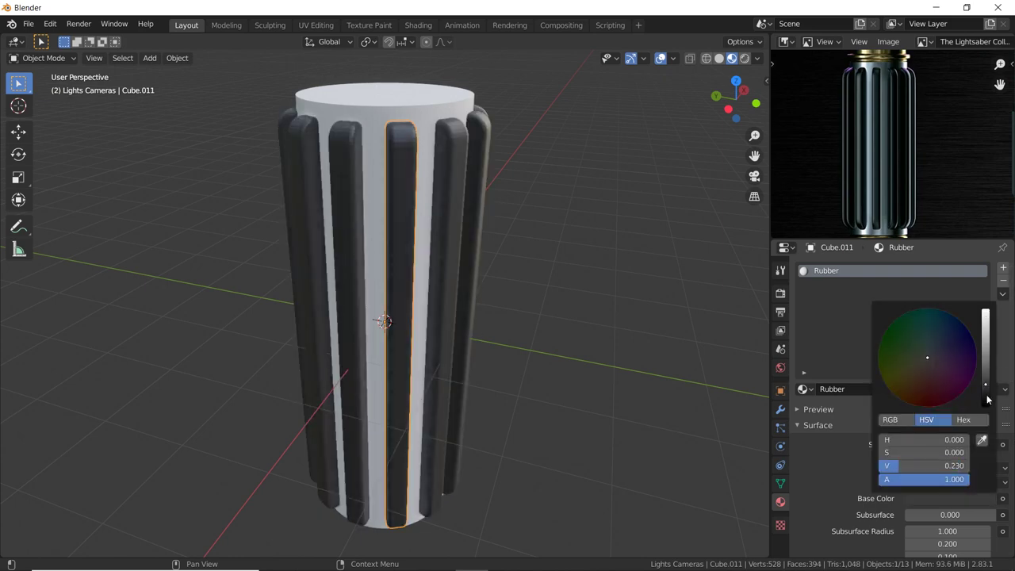
{"action": "left_click_drag", "start_coordinate": [987, 398], "coordinate": [987, 408]}
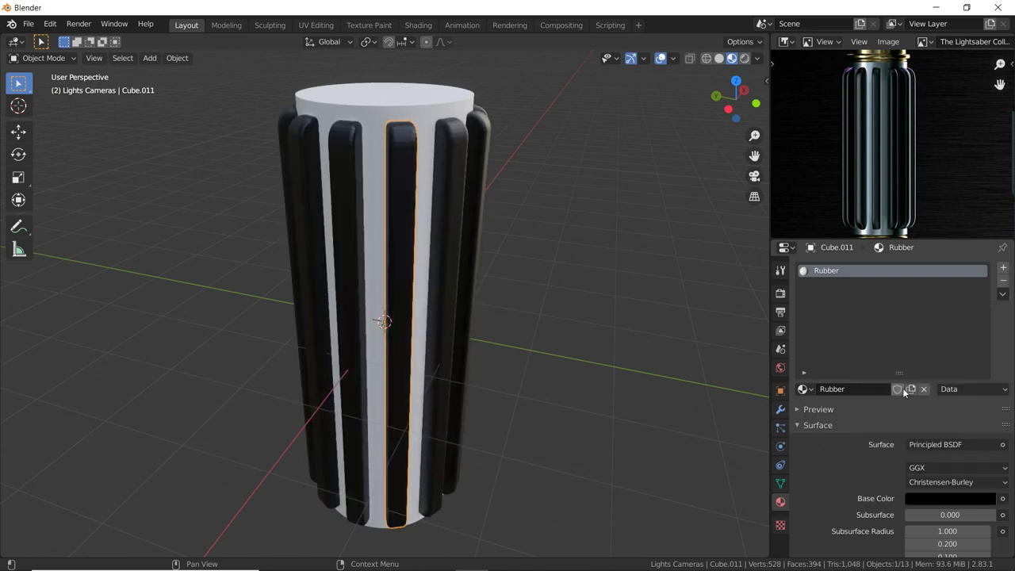
{"action": "left_click_drag", "start_coordinate": [898, 373], "coordinate": [900, 302]}
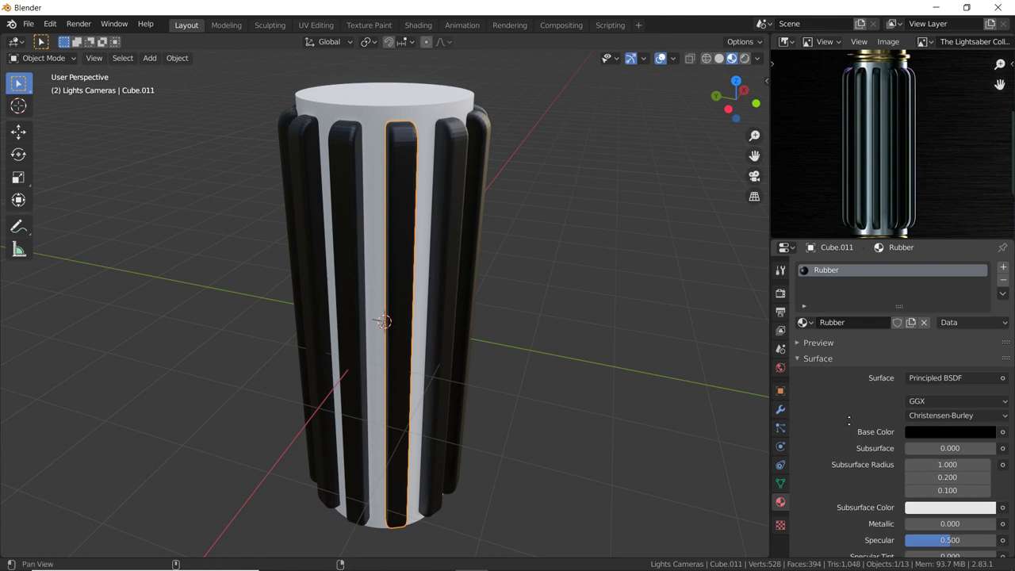
{"action": "scroll", "coordinate": [904, 440], "scroll_direction": "down", "scroll_amount": 2}
{"action": "scroll", "coordinate": [904, 439], "scroll_direction": "down", "scroll_amount": 2}
{"action": "mouse_move", "coordinate": [965, 420]}
{"action": "left_mouse_down"}
{"action": "mouse_move", "coordinate": [941, 423]}
{"action": "mouse_move", "coordinate": [964, 450]}
{"action": "left_mouse_up"}
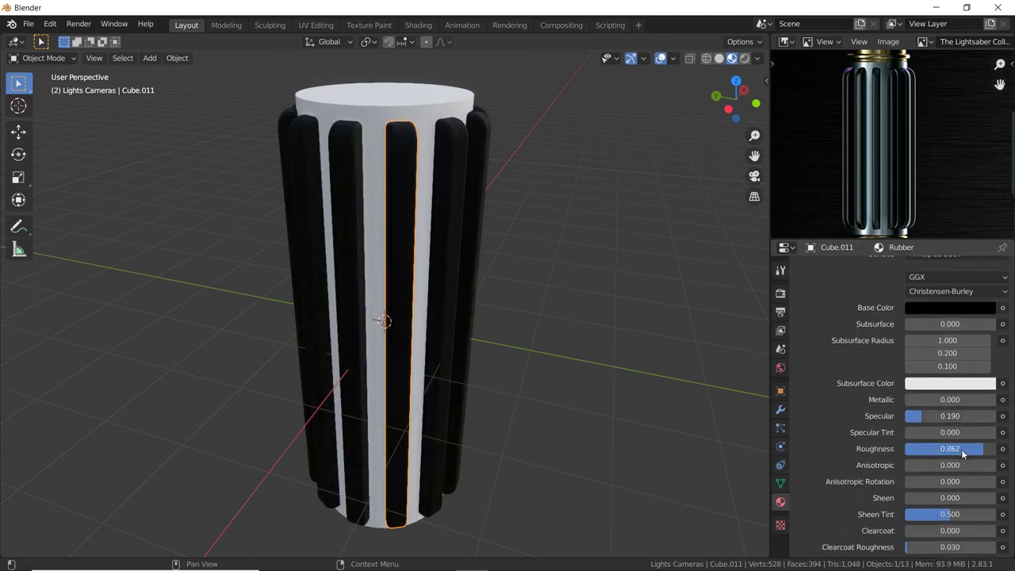
{"action": "mouse_move", "coordinate": [531, 273]}
{"action": "middle_mouse_down"}
{"action": "mouse_move", "coordinate": [573, 308]}
{"action": "mouse_move", "coordinate": [558, 302]}
{"action": "mouse_move", "coordinate": [574, 295]}
{"action": "middle_mouse_up"}
{"action": "mouse_move", "coordinate": [937, 418]}
{"action": "left_mouse_down"}
{"action": "mouse_move", "coordinate": [955, 417]}
{"action": "mouse_move", "coordinate": [946, 417]}
{"action": "left_mouse_up"}
{"action": "mouse_move", "coordinate": [758, 374]}
{"action": "middle_mouse_down"}
{"action": "mouse_move", "coordinate": [553, 271]}
{"action": "mouse_move", "coordinate": [576, 212]}
{"action": "mouse_move", "coordinate": [512, 206]}
{"action": "mouse_move", "coordinate": [513, 298]}
{"action": "middle_mouse_up"}
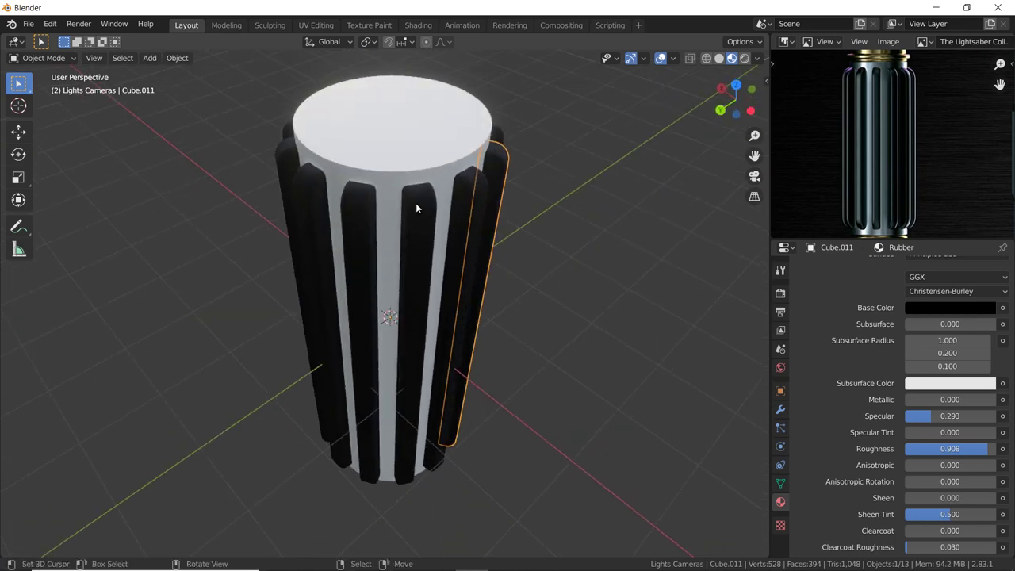
Select the central cylinder and create a new material named Aluminum.
{"action": "left_click", "coordinate": [434, 167]}
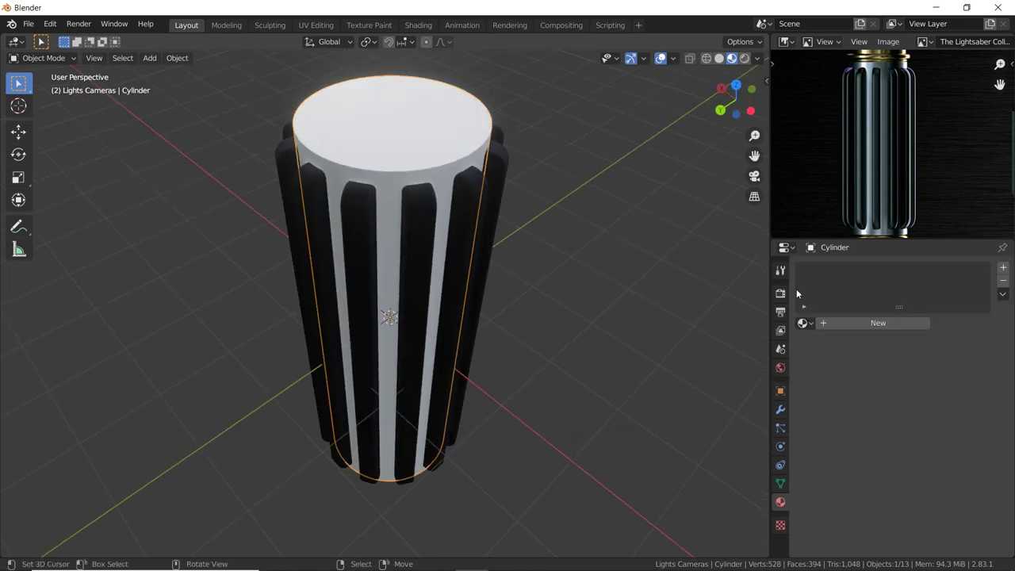
{"action": "left_click", "coordinate": [875, 323]}
{"action": "double_click", "coordinate": [861, 323]}
{"action": "type", "text": "A"}
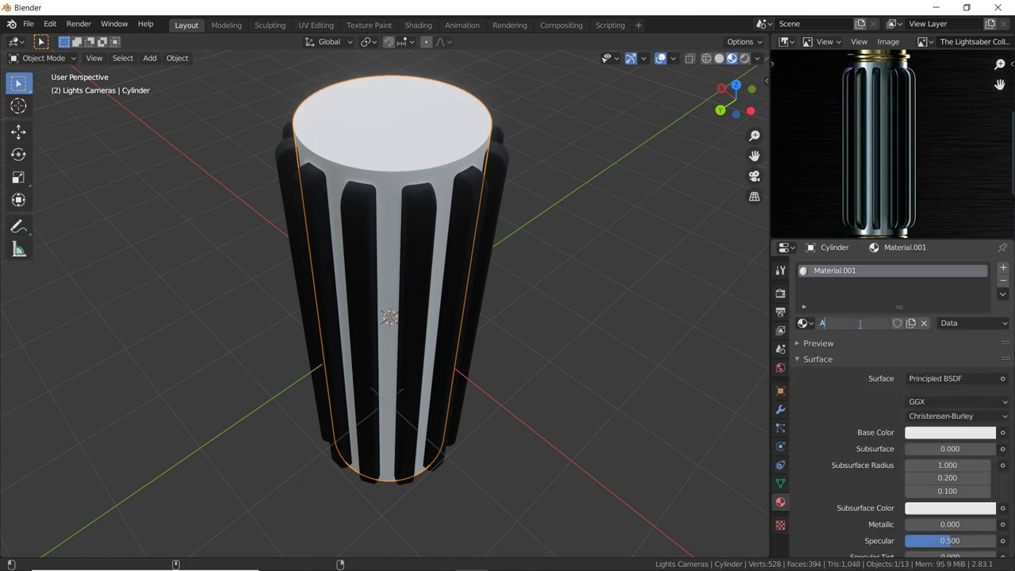
{"action": "type", "text": "luminum"}
{"action": "key", "text": "Return"}
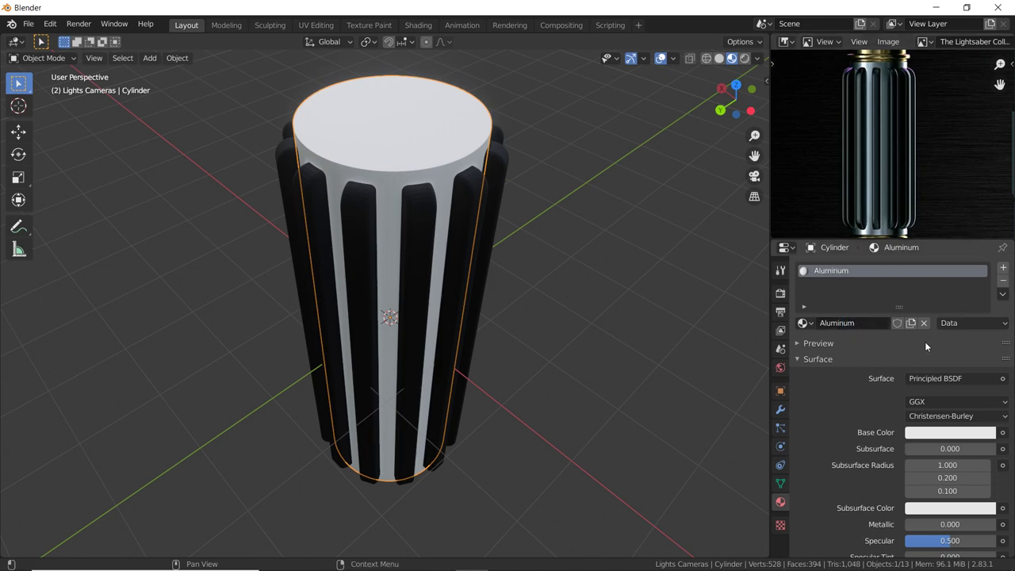
Make the Aluminum material metallic and lower its roughness to 0.149.
{"action": "scroll", "coordinate": [891, 391], "scroll_direction": "down", "scroll_amount": 2}
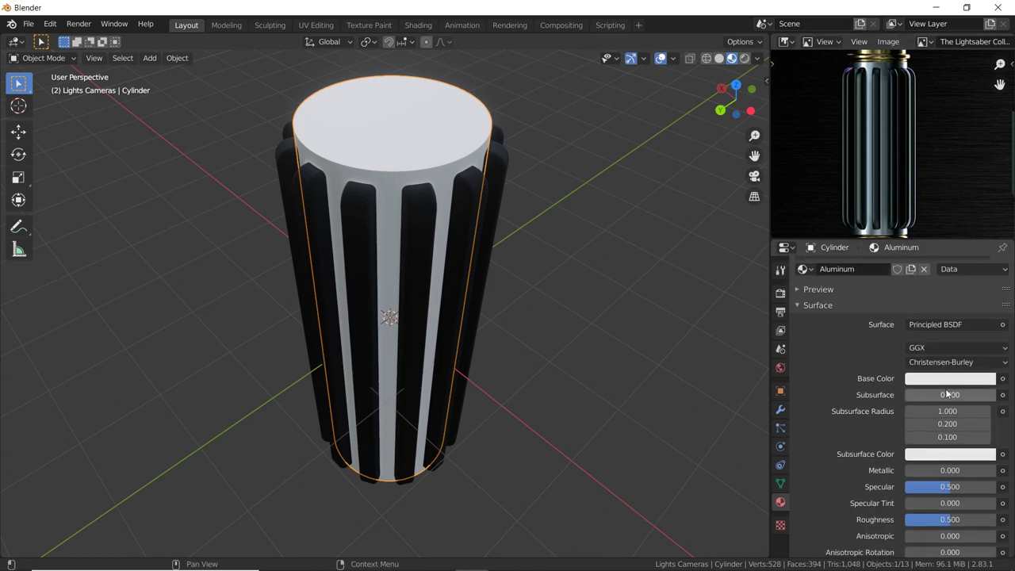
{"action": "scroll", "coordinate": [944, 444], "scroll_direction": "down", "scroll_amount": 2}
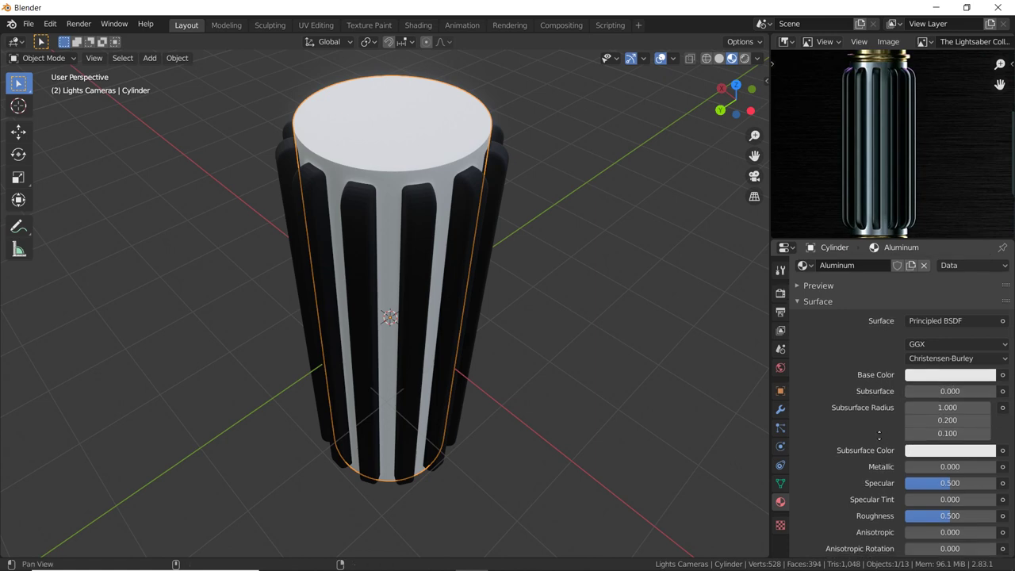
{"action": "mouse_move", "coordinate": [944, 417]}
{"action": "left_mouse_down"}
{"action": "mouse_move", "coordinate": [995, 419]}
{"action": "mouse_move", "coordinate": [953, 437]}
{"action": "mouse_move", "coordinate": [942, 469]}
{"action": "left_mouse_up"}
{"action": "mouse_move", "coordinate": [491, 338]}
{"action": "middle_mouse_down"}
{"action": "mouse_move", "coordinate": [493, 282]}
{"action": "mouse_move", "coordinate": [503, 289]}
{"action": "middle_mouse_up"}
Return to plain solid shading and shade the rib Cube.004 smooth.
{"action": "left_click", "coordinate": [312, 168]}
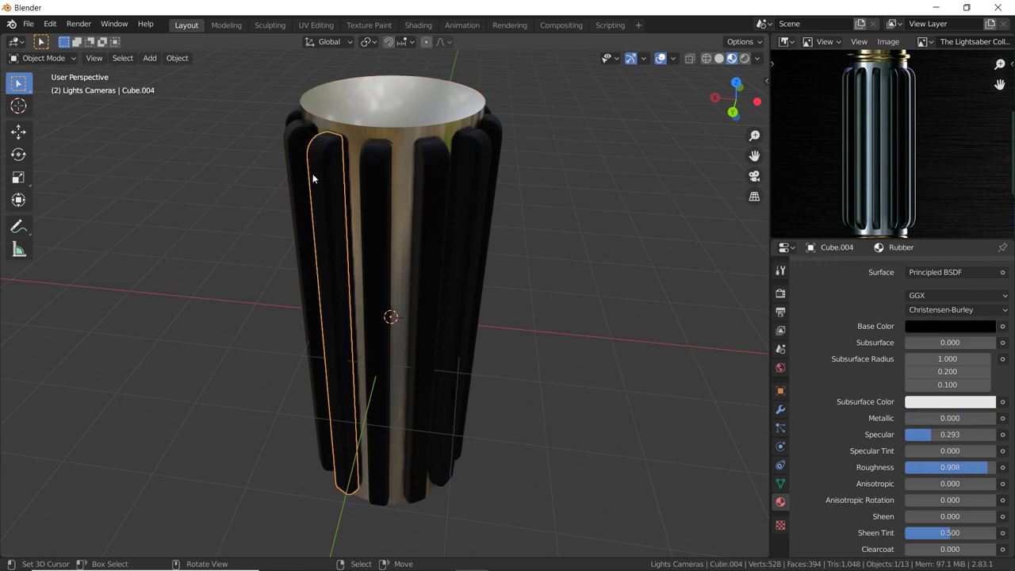
{"action": "left_click", "coordinate": [718, 59]}
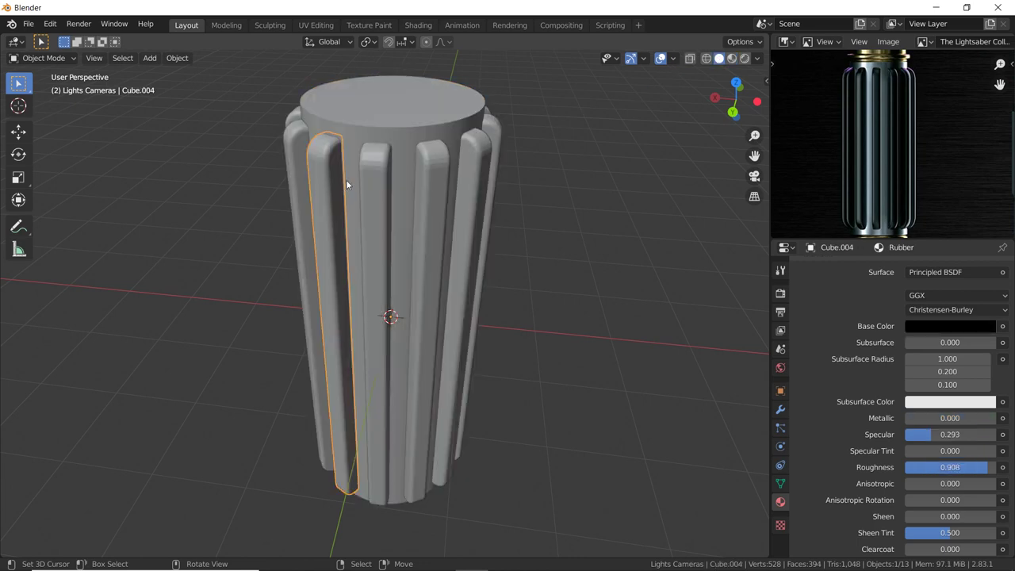
{"action": "scroll", "coordinate": [346, 180], "scroll_direction": "up", "scroll_amount": 5}
{"action": "scroll", "coordinate": [462, 215], "scroll_direction": "down", "scroll_amount": 2}
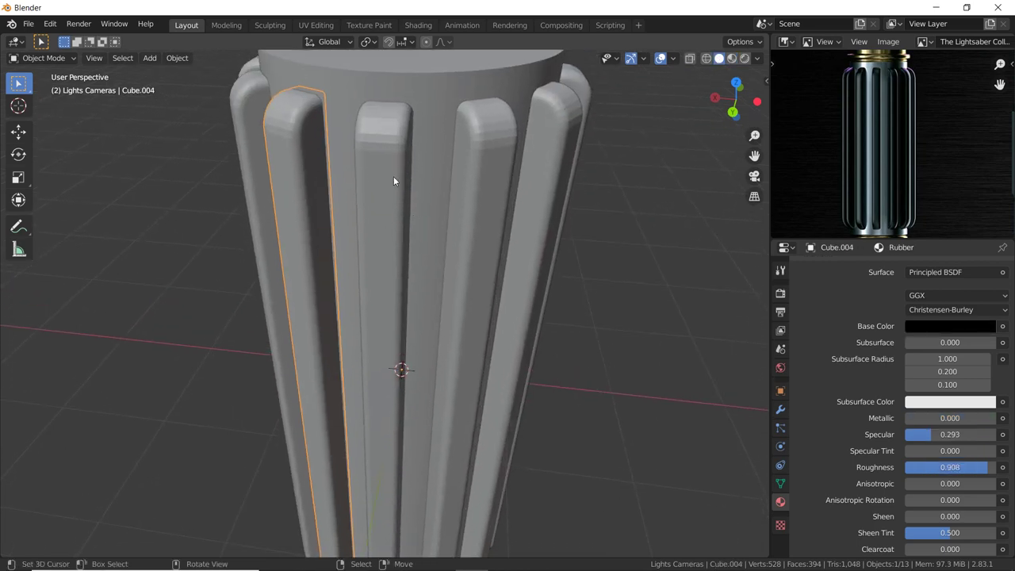
{"action": "mouse_move", "coordinate": [393, 180]}
{"action": "middle_mouse_down"}
{"action": "mouse_move", "coordinate": [423, 167]}
{"action": "mouse_move", "coordinate": [474, 168]}
{"action": "middle_mouse_up"}
{"action": "mouse_move", "coordinate": [393, 164]}
{"action": "middle_mouse_down"}
{"action": "mouse_move", "coordinate": [425, 194]}
{"action": "mouse_move", "coordinate": [437, 191]}
{"action": "middle_mouse_up"}
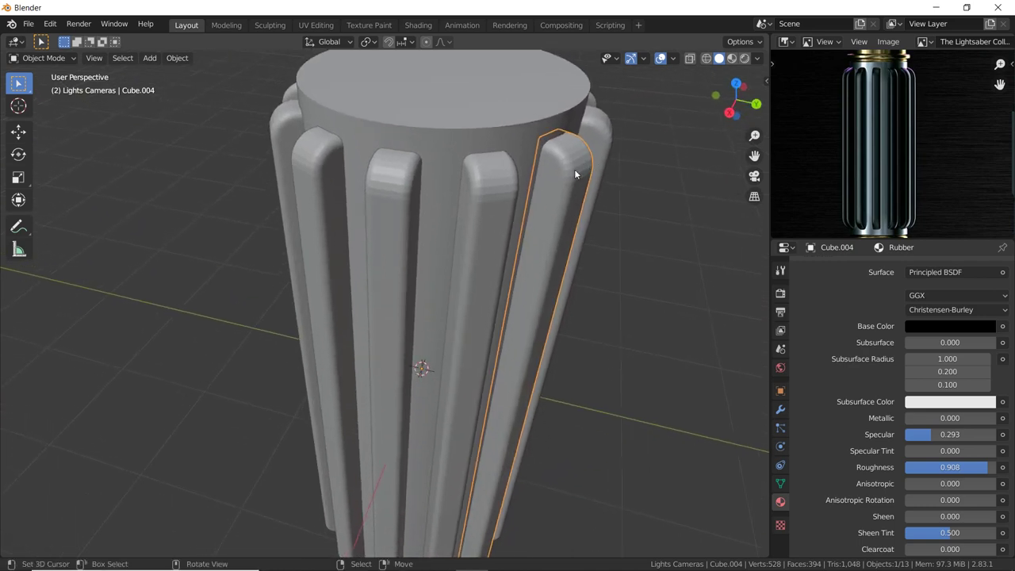
{"action": "right_click", "coordinate": [574, 173]}
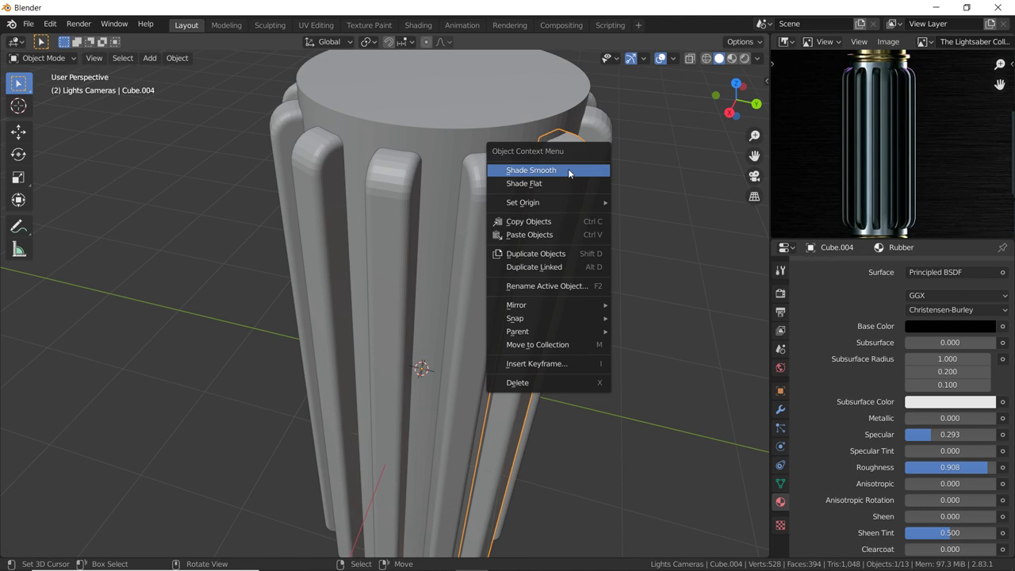
{"action": "left_click", "coordinate": [553, 171]}
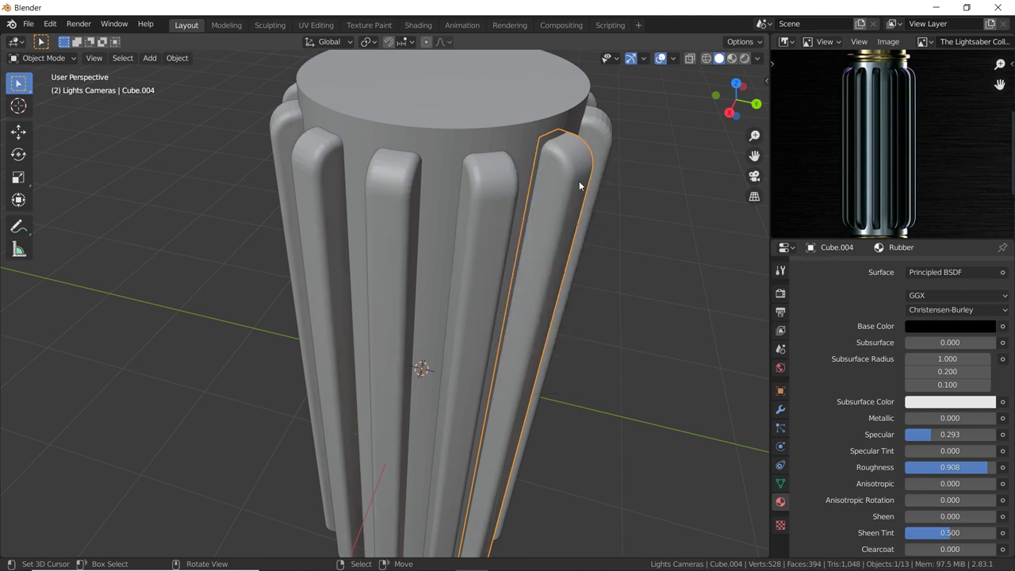
{"action": "middle_click_drag", "start_coordinate": [580, 186], "coordinate": [576, 208]}
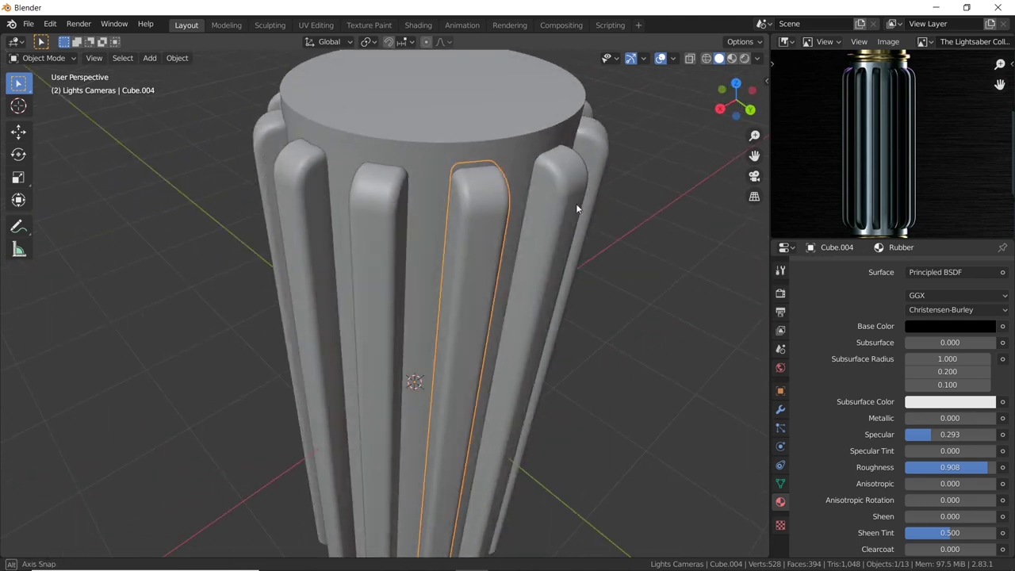
{"action": "mouse_move", "coordinate": [577, 208]}
{"action": "middle_mouse_down"}
{"action": "mouse_move", "coordinate": [479, 204]}
{"action": "mouse_move", "coordinate": [438, 139]}
{"action": "middle_mouse_up"}
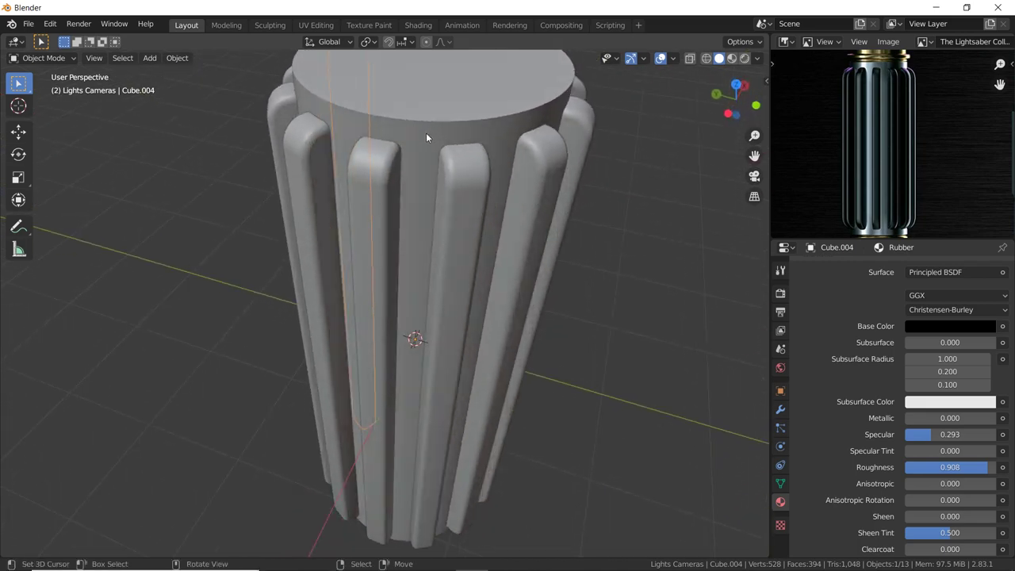
Shade the central fluted cylinder smooth and orbit to inspect its surface.
{"action": "left_click", "coordinate": [427, 137]}
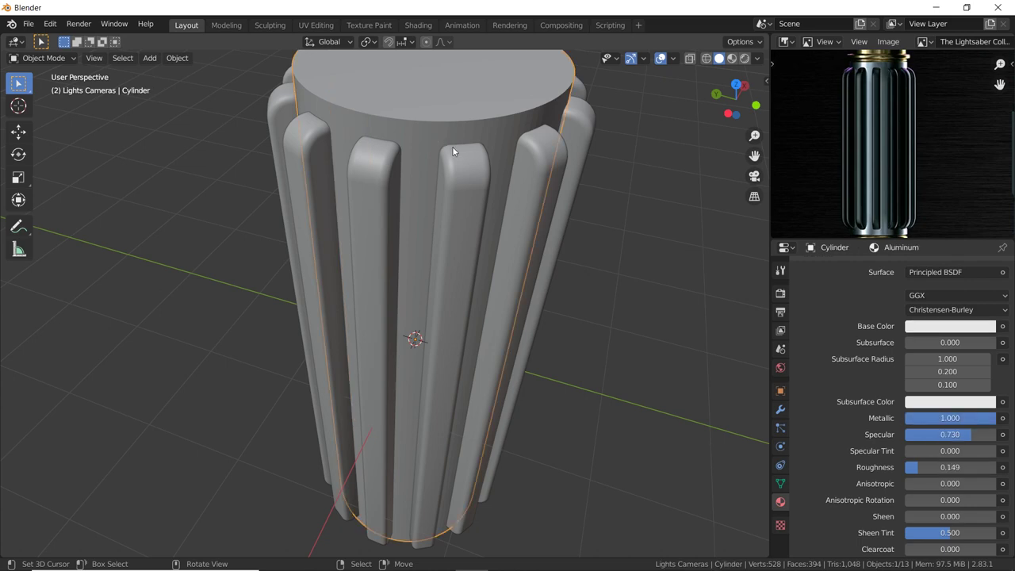
{"action": "mouse_move", "coordinate": [452, 146]}
{"action": "middle_mouse_down"}
{"action": "mouse_move", "coordinate": [442, 193]}
{"action": "mouse_move", "coordinate": [430, 162]}
{"action": "middle_mouse_up"}
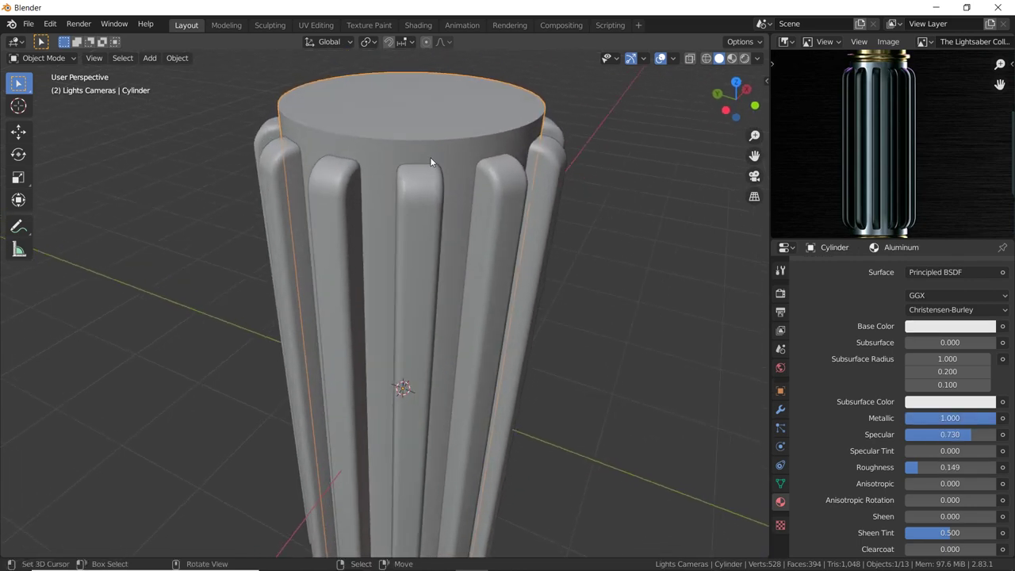
{"action": "right_click", "coordinate": [447, 145]}
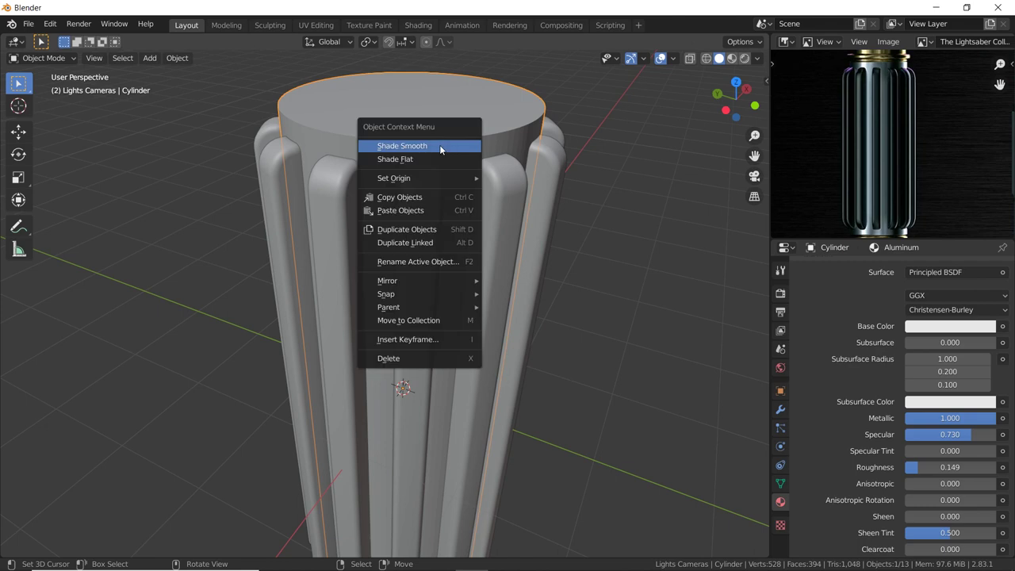
{"action": "left_click", "coordinate": [420, 148]}
{"action": "middle_click_drag", "start_coordinate": [474, 144], "coordinate": [469, 169]}
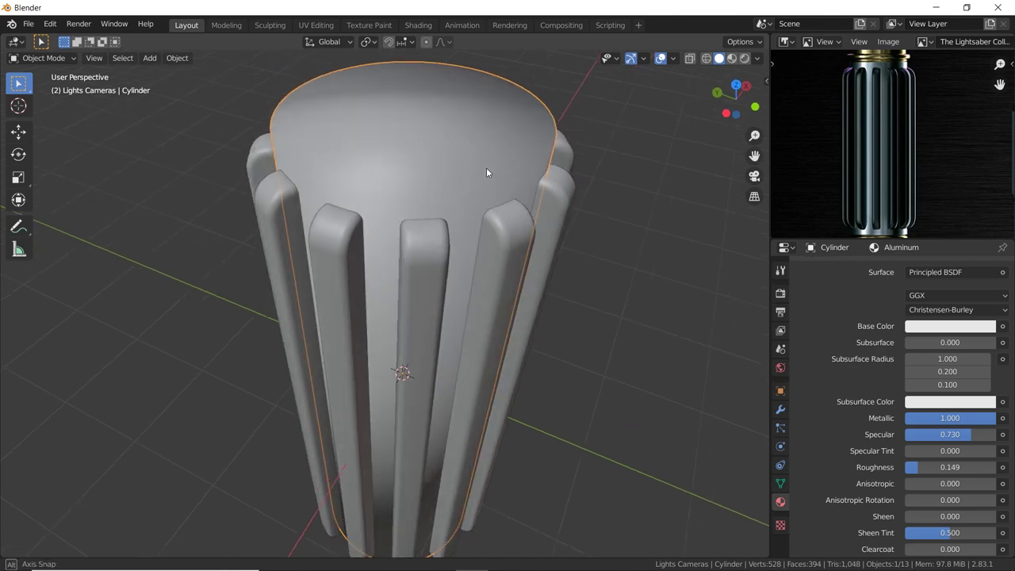
{"action": "mouse_move", "coordinate": [543, 180]}
{"action": "middle_mouse_down"}
{"action": "mouse_move", "coordinate": [494, 195]}
{"action": "mouse_move", "coordinate": [482, 173]}
{"action": "mouse_move", "coordinate": [403, 195]}
{"action": "mouse_move", "coordinate": [394, 148]}
{"action": "mouse_move", "coordinate": [322, 134]}
{"action": "middle_mouse_up"}
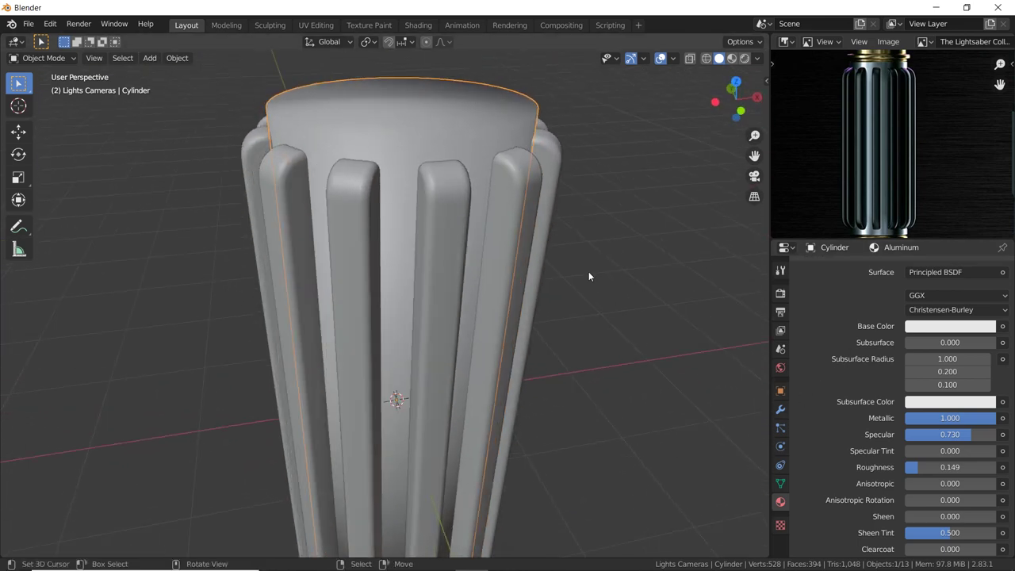
Enable Auto Smooth at 30° in the cylinder's Object Data normals settings.
{"action": "left_click", "coordinate": [781, 484]}
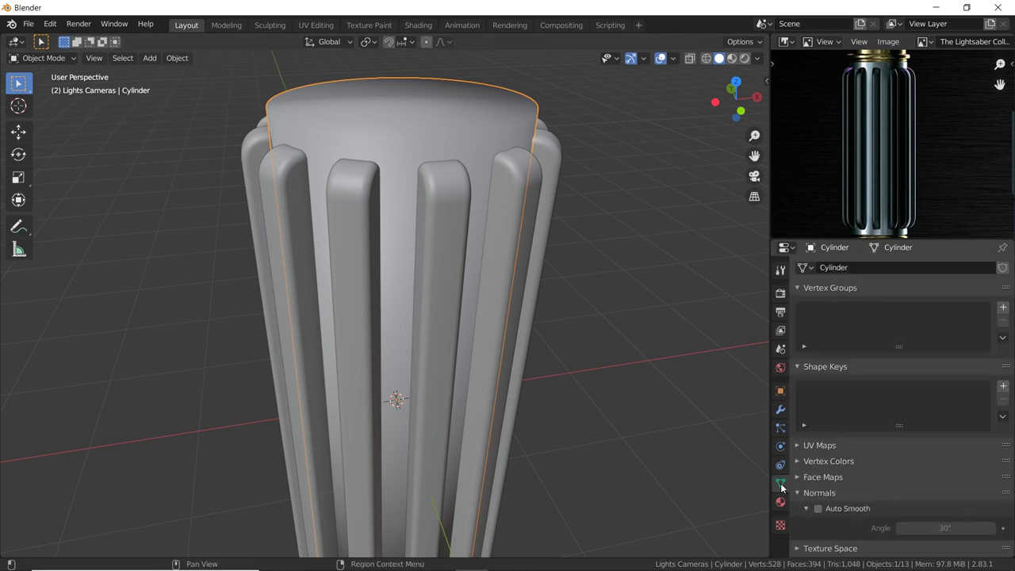
{"action": "left_click", "coordinate": [821, 493]}
{"action": "left_click", "coordinate": [825, 493]}
{"action": "left_click", "coordinate": [818, 511]}
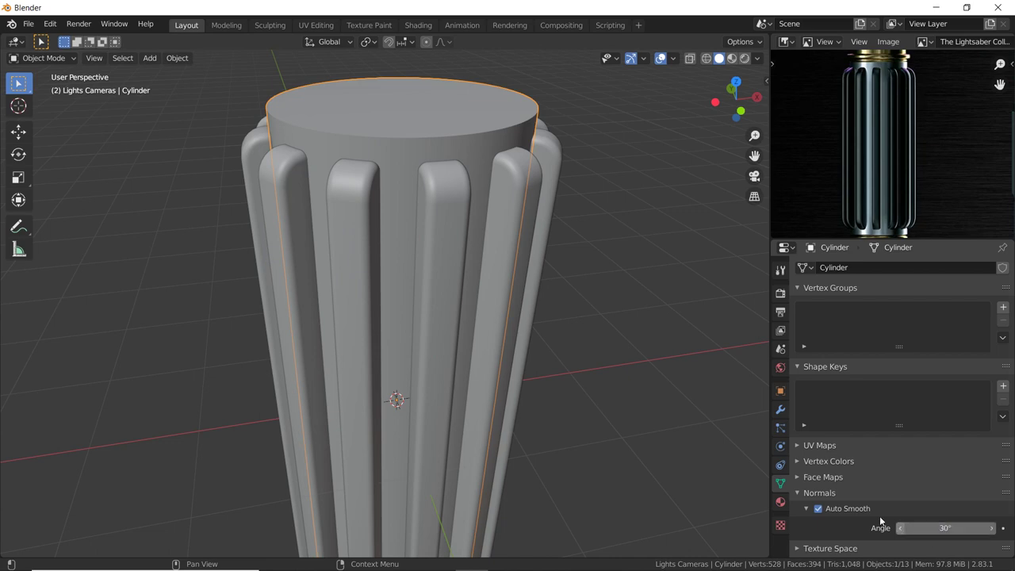
{"action": "mouse_move", "coordinate": [419, 152]}
{"action": "middle_mouse_down"}
{"action": "mouse_move", "coordinate": [521, 135]}
{"action": "mouse_move", "coordinate": [519, 152]}
{"action": "middle_mouse_up"}
{"action": "scroll", "coordinate": [518, 153], "scroll_direction": "down", "scroll_amount": 1}
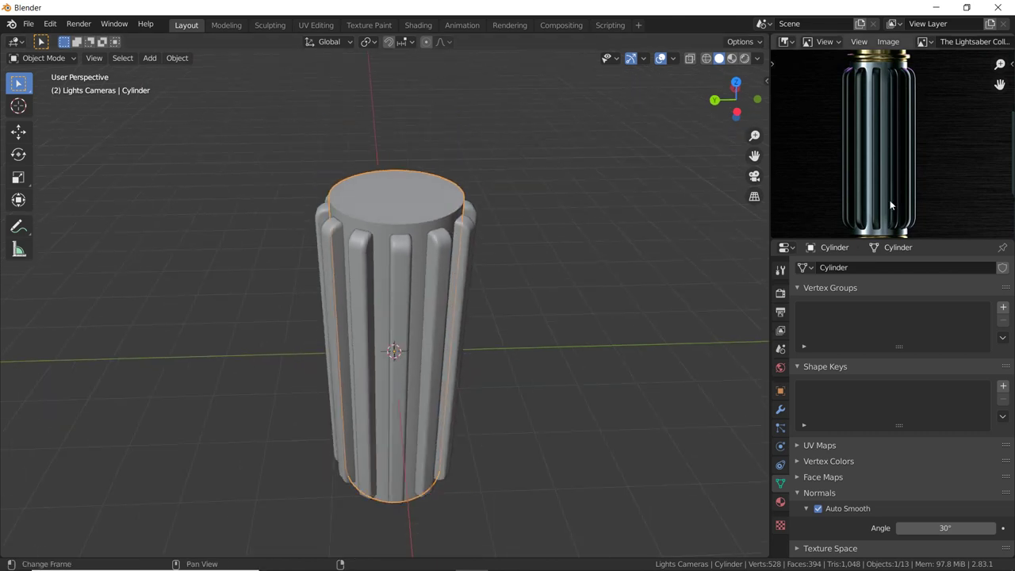
Check the hilt reference, then snap the 3D cursor back to the world centre.
{"action": "middle_click_drag", "start_coordinate": [889, 200], "coordinate": [870, 175]}
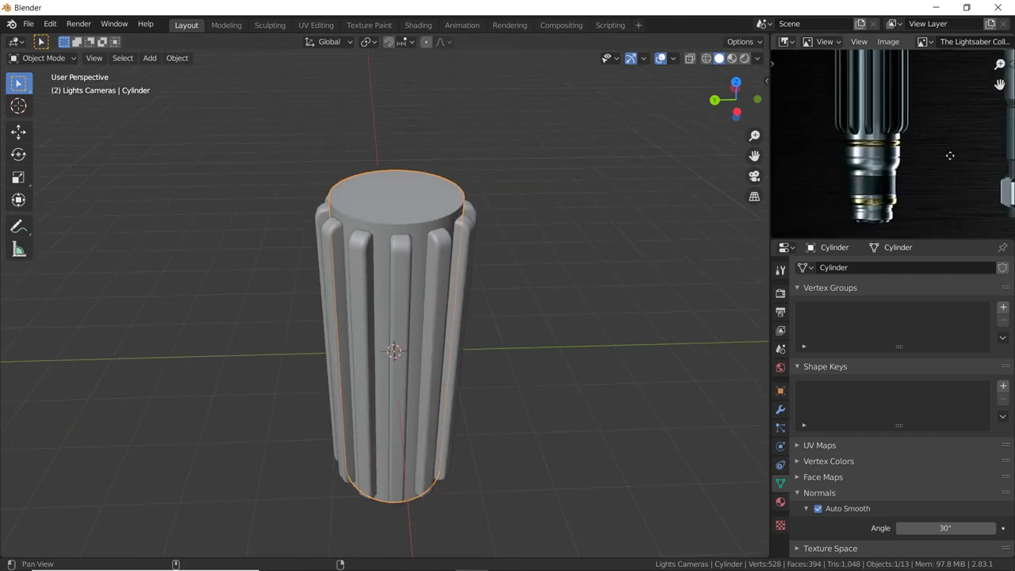
{"action": "mouse_move", "coordinate": [596, 321]}
{"action": "middle_mouse_down"}
{"action": "mouse_move", "coordinate": [580, 301]}
{"action": "mouse_move", "coordinate": [578, 249]}
{"action": "mouse_move", "coordinate": [501, 254]}
{"action": "mouse_move", "coordinate": [513, 266]}
{"action": "middle_mouse_up"}
{"action": "scroll", "coordinate": [589, 270], "scroll_direction": "down", "scroll_amount": 2}
{"action": "right_click", "coordinate": [553, 237], "text": "shift"}
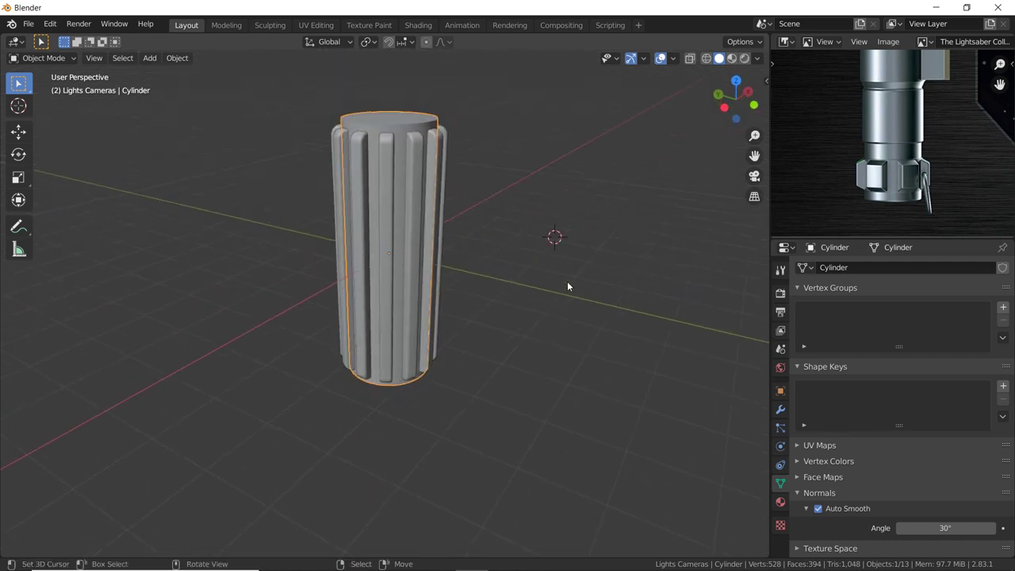
{"action": "right_click", "coordinate": [570, 299], "text": "shift"}
{"action": "right_click", "coordinate": [222, 368], "text": "shift"}
{"action": "right_click", "coordinate": [199, 282], "text": "shift"}
{"action": "key", "text": "shift+c"}
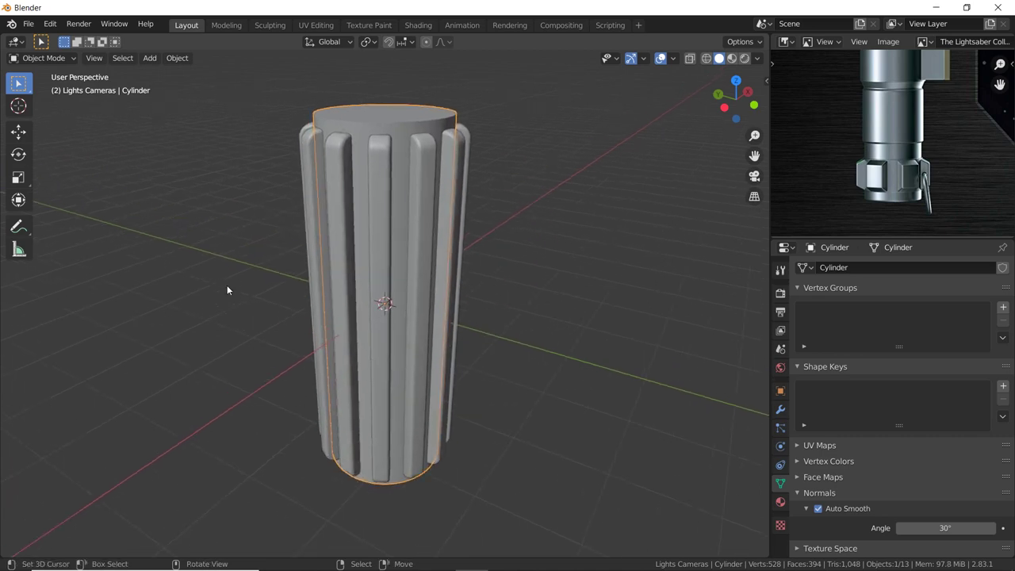
{"action": "mouse_move", "coordinate": [339, 386]}
{"action": "middle_mouse_down"}
{"action": "mouse_move", "coordinate": [385, 272]}
{"action": "mouse_move", "coordinate": [351, 270]}
{"action": "middle_mouse_up"}
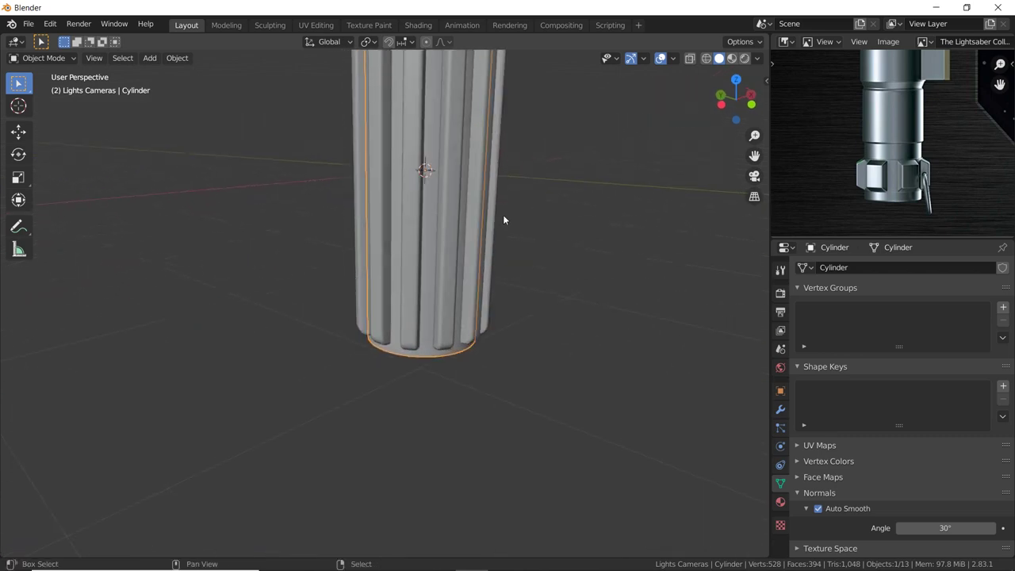
Add a new 120-vertex cylinder at the 3D cursor.
{"action": "key", "text": "shift+a"}
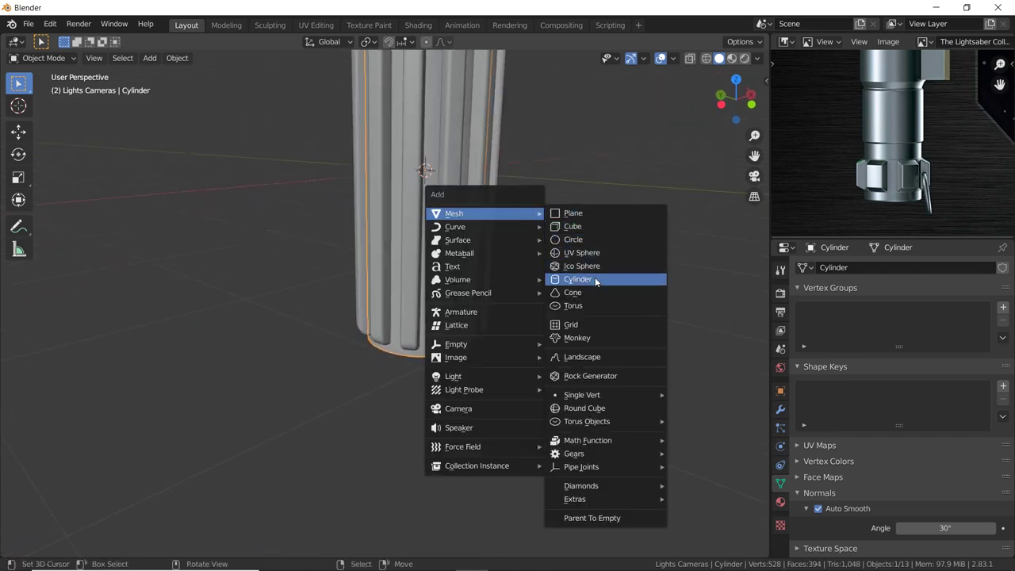
{"action": "left_click", "coordinate": [592, 280]}
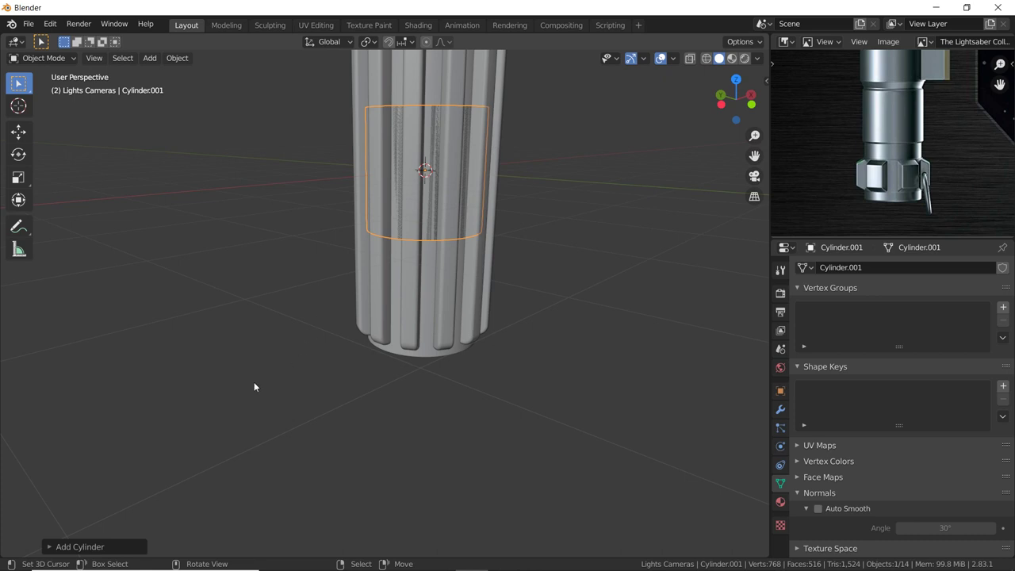
{"action": "left_click", "coordinate": [92, 542]}
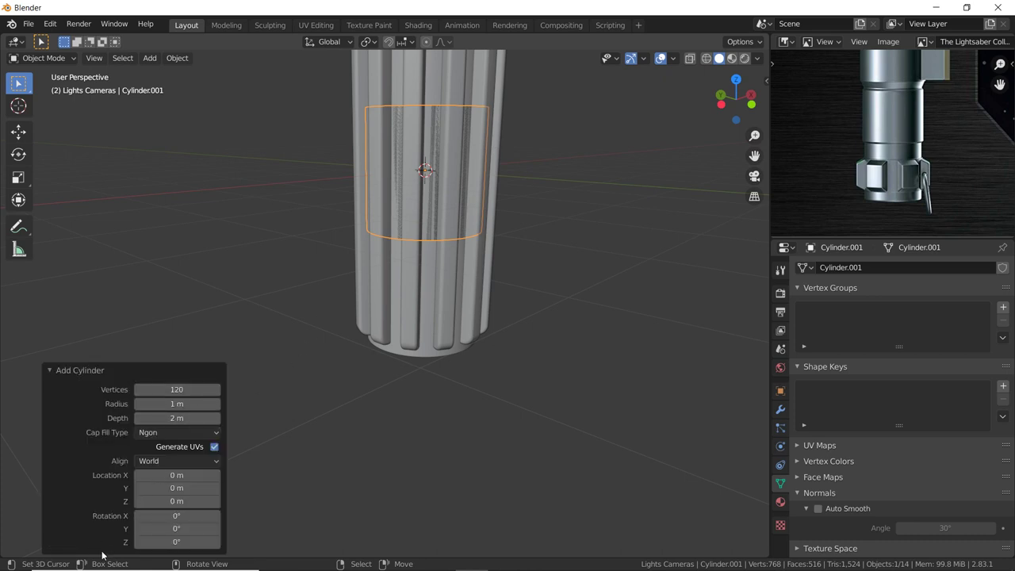
{"action": "left_click", "coordinate": [93, 373]}
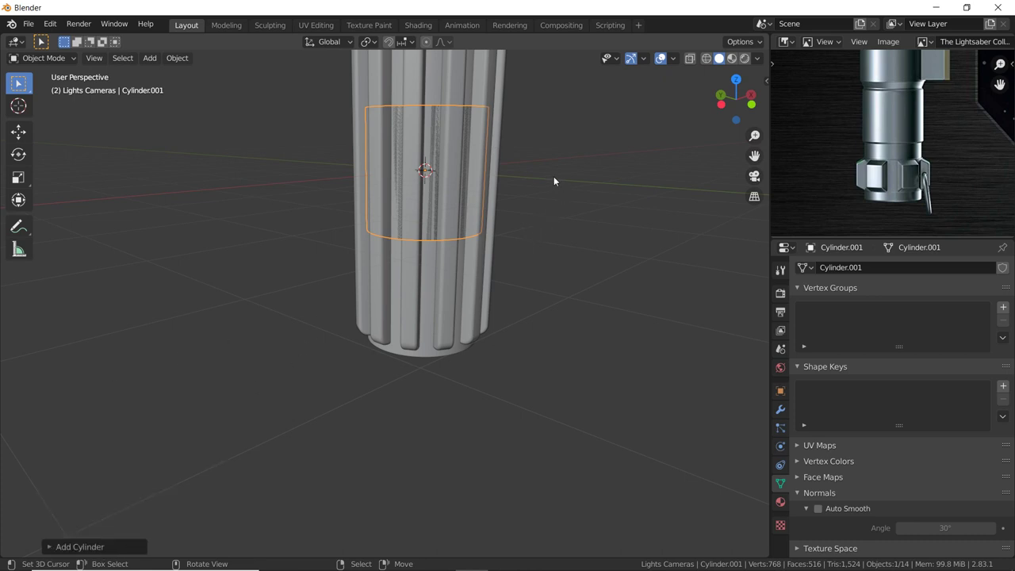
Move the new cylinder down along Z below the fluted section and enter Edit Mode.
{"action": "key", "text": "g"}
{"action": "key", "text": "z"}
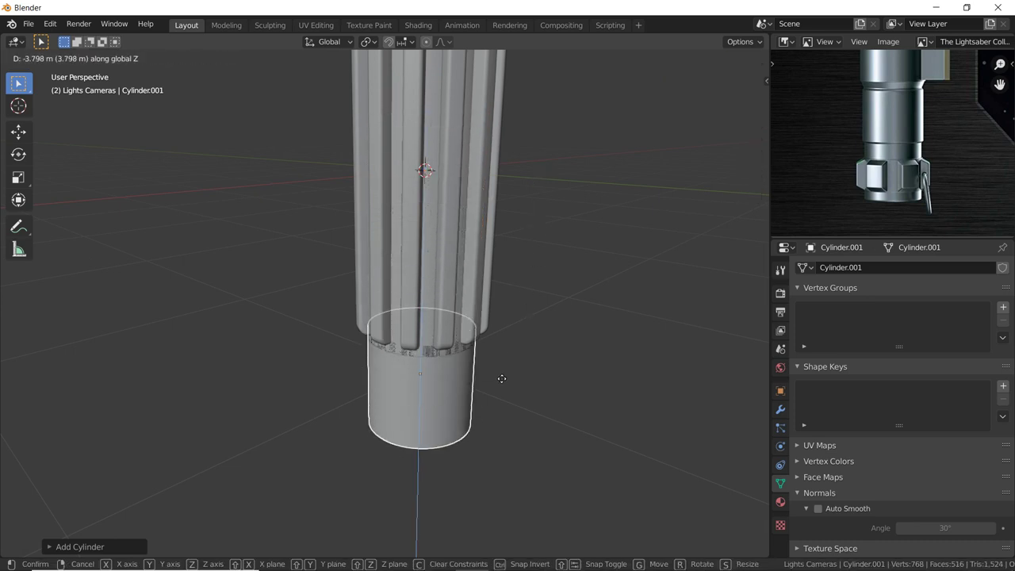
{"action": "left_click", "coordinate": [498, 388]}
{"action": "mouse_move", "coordinate": [508, 362]}
{"action": "middle_mouse_down"}
{"action": "mouse_move", "coordinate": [503, 335]}
{"action": "mouse_move", "coordinate": [505, 346]}
{"action": "mouse_move", "coordinate": [472, 367]}
{"action": "middle_mouse_up"}
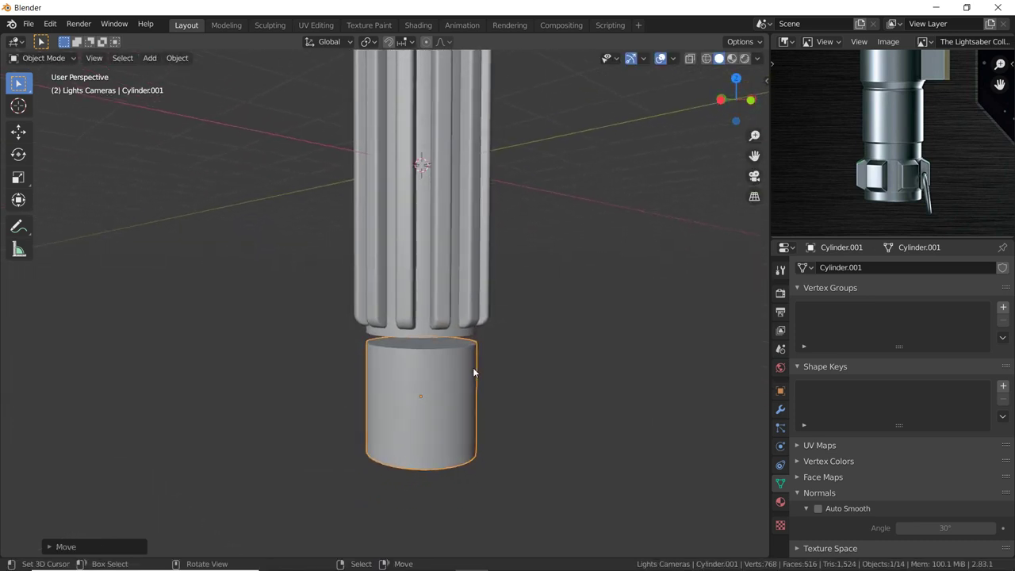
{"action": "scroll", "coordinate": [473, 367], "scroll_direction": "up", "scroll_amount": 3}
{"action": "scroll", "coordinate": [394, 287], "scroll_direction": "up", "scroll_amount": 2}
{"action": "scroll", "coordinate": [395, 281], "scroll_direction": "up", "scroll_amount": 2}
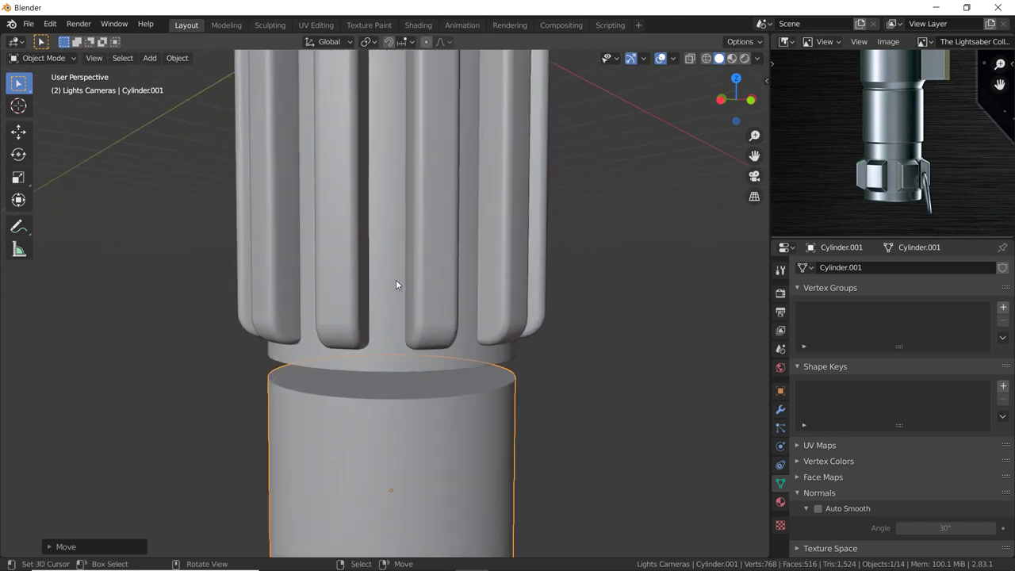
{"action": "mouse_move", "coordinate": [396, 282]}
{"action": "middle_mouse_down"}
{"action": "mouse_move", "coordinate": [477, 288]}
{"action": "mouse_move", "coordinate": [452, 299]}
{"action": "middle_mouse_up"}
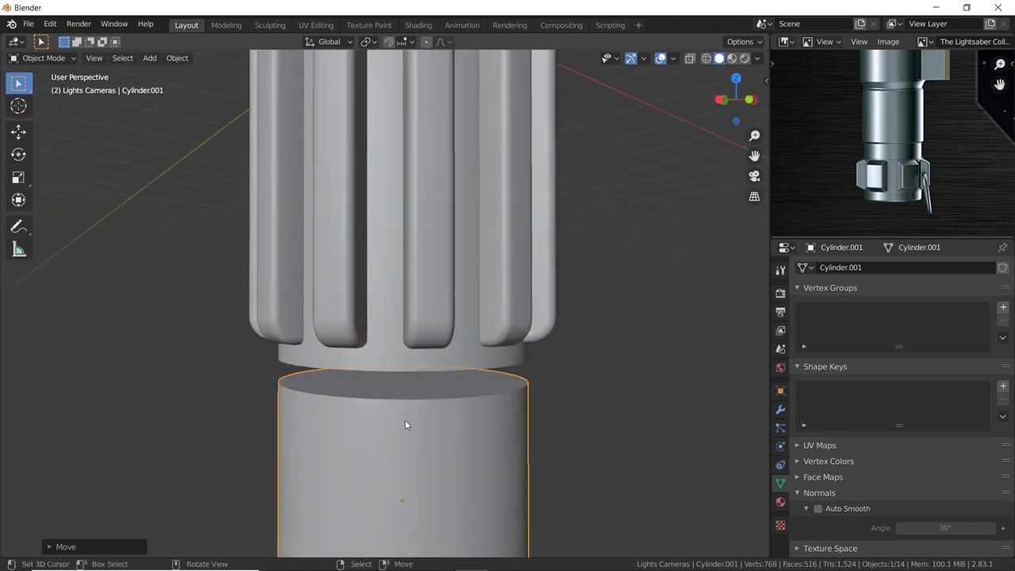
{"action": "middle_click_drag", "start_coordinate": [425, 427], "coordinate": [423, 380], "text": "shift"}
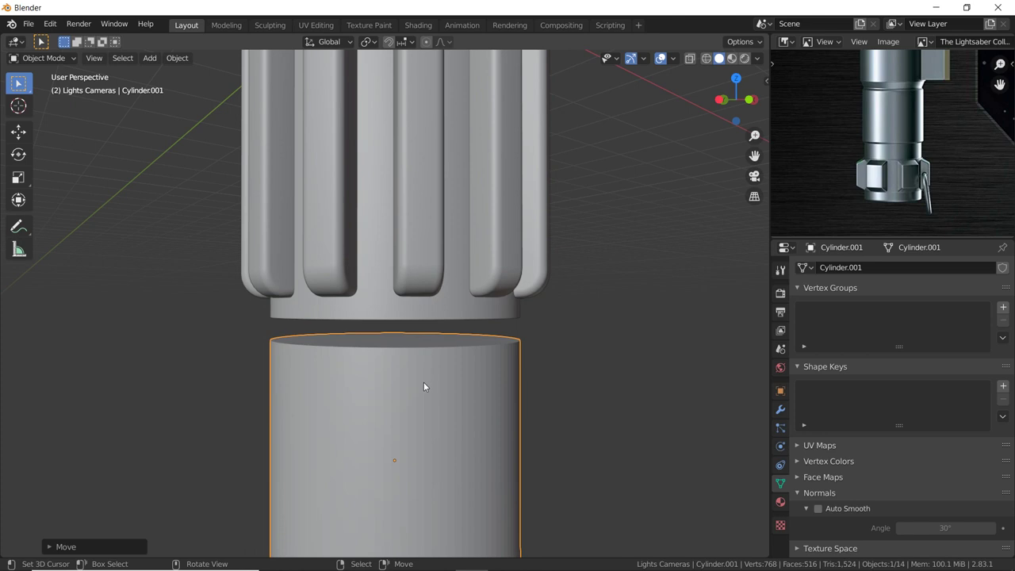
{"action": "key", "text": "Tab"}
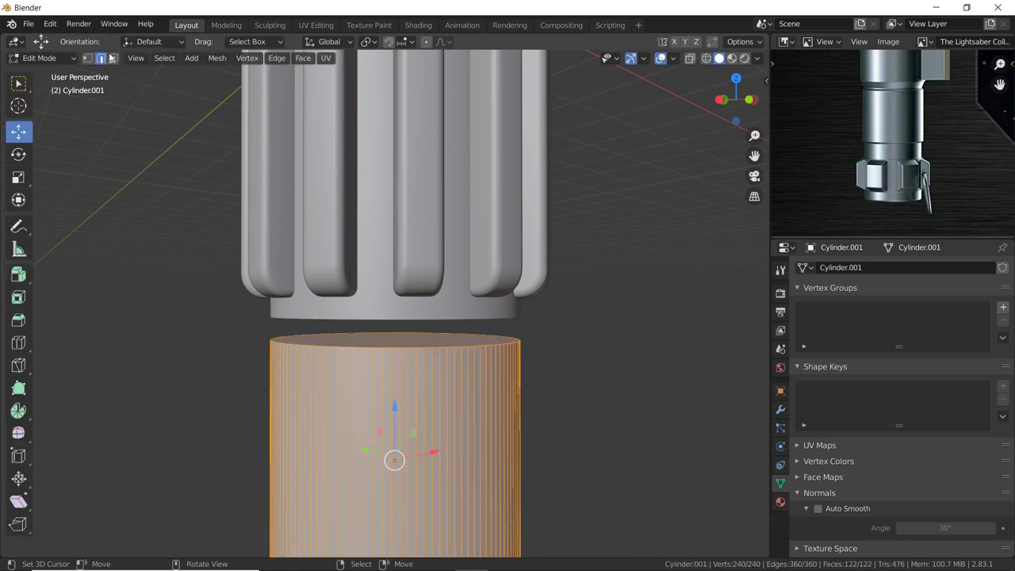
Extrude the cylinder's top face, shrink it into a lip, and extrude it upward again.
{"action": "left_click", "coordinate": [113, 58]}
{"action": "middle_click_drag", "start_coordinate": [438, 322], "coordinate": [439, 352]}
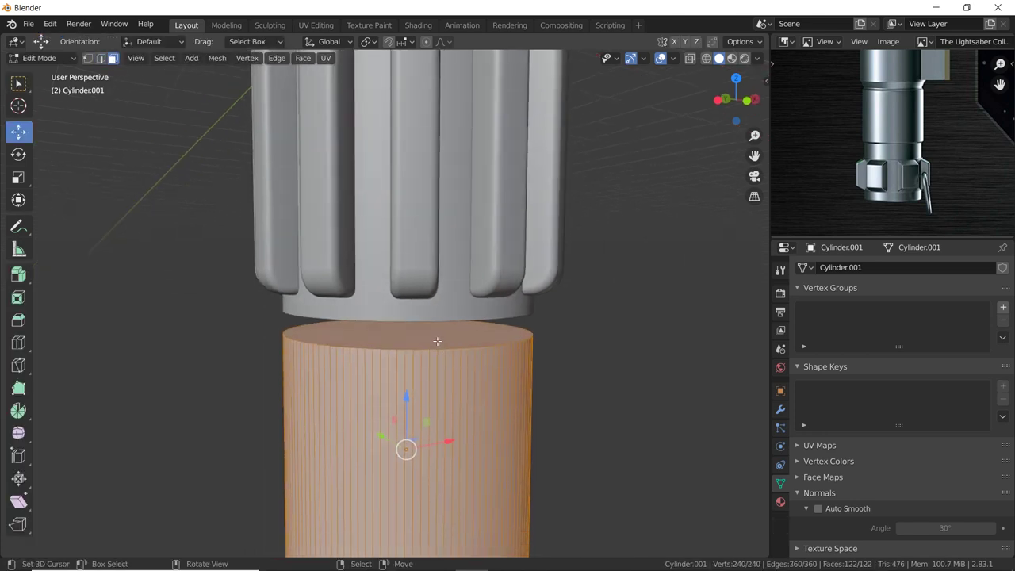
{"action": "left_click", "coordinate": [437, 341]}
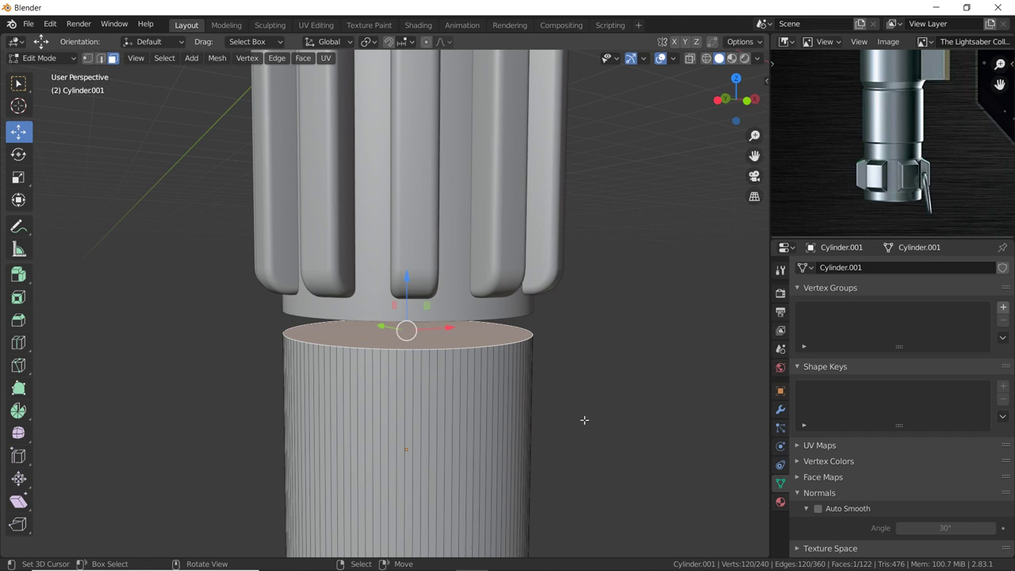
{"action": "key", "text": "e"}
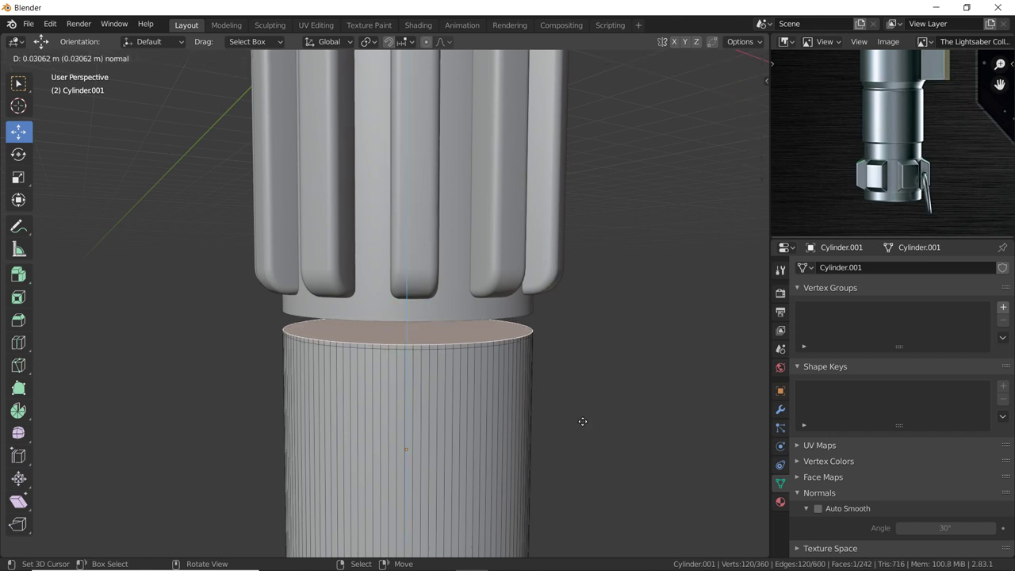
{"action": "left_click", "coordinate": [583, 422]}
{"action": "scroll", "coordinate": [585, 415], "scroll_direction": "up", "scroll_amount": 2}
{"action": "scroll", "coordinate": [584, 416], "scroll_direction": "up", "scroll_amount": 1}
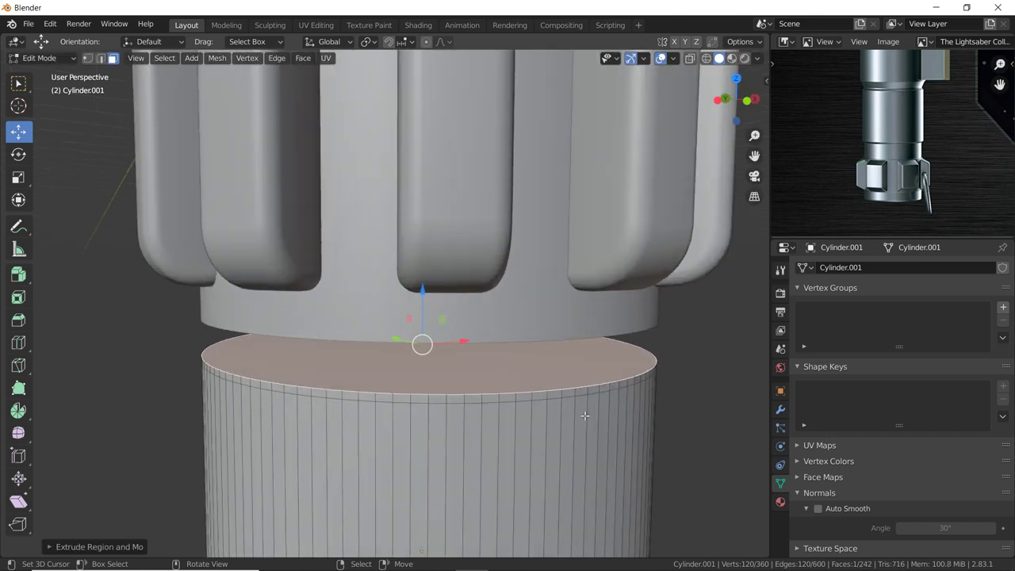
{"action": "key", "text": "s"}
{"action": "left_click", "coordinate": [640, 254]}
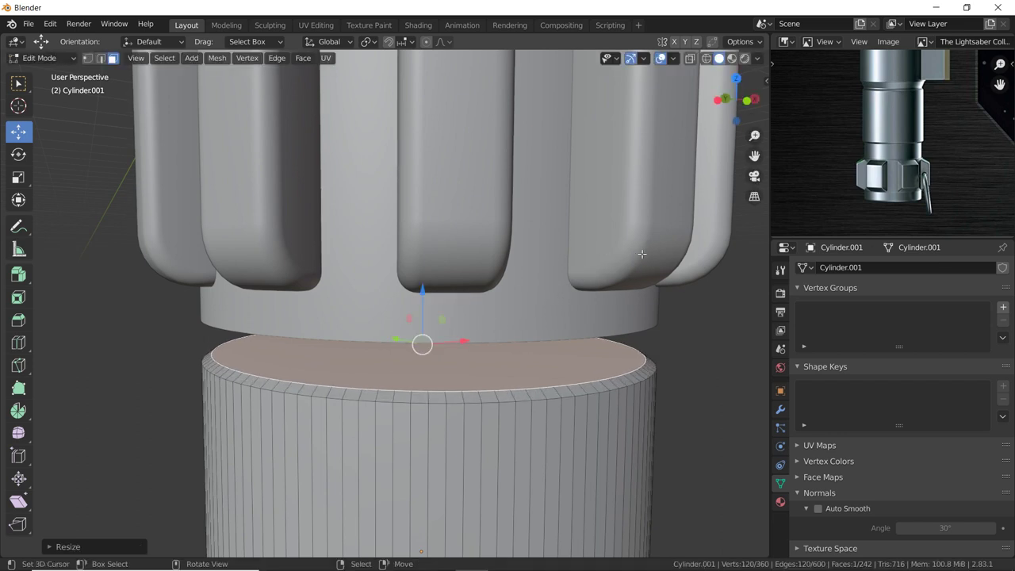
{"action": "middle_click_drag", "start_coordinate": [557, 340], "coordinate": [560, 349]}
{"action": "key", "text": "e"}
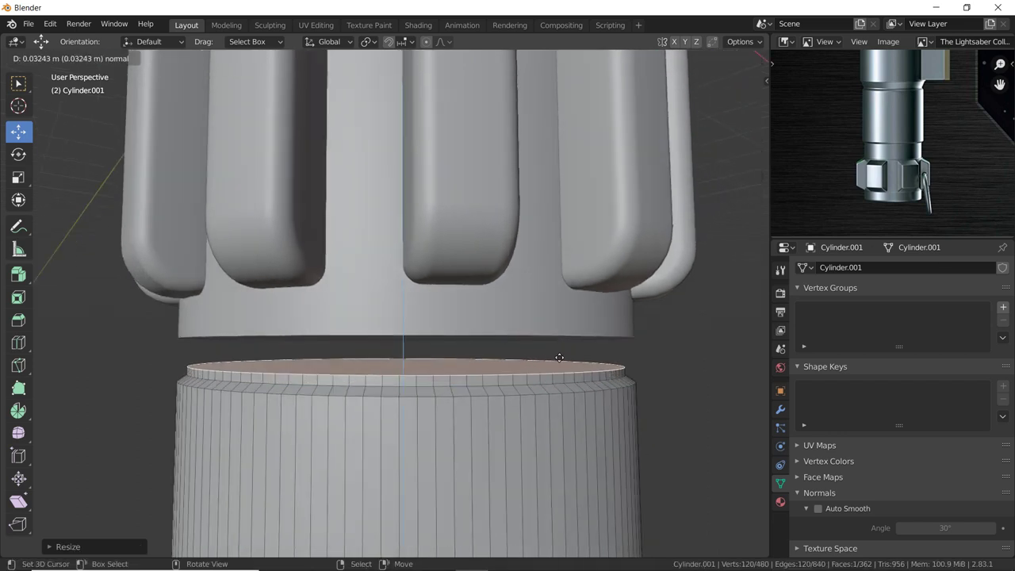
{"action": "left_click", "coordinate": [510, 355]}
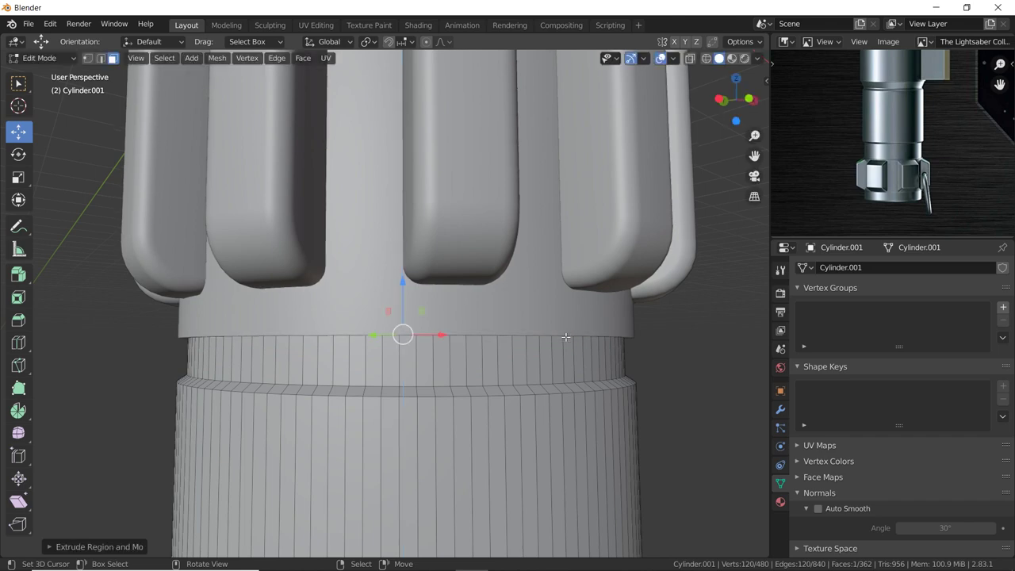
Back in Object Mode, shade the new cylinder smooth with Auto Smooth at 30°.
{"action": "key", "text": "Tab"}
{"action": "mouse_move", "coordinate": [509, 355]}
{"action": "middle_mouse_down"}
{"action": "mouse_move", "coordinate": [557, 336]}
{"action": "mouse_move", "coordinate": [500, 354]}
{"action": "mouse_move", "coordinate": [583, 377]}
{"action": "mouse_move", "coordinate": [506, 381]}
{"action": "mouse_move", "coordinate": [607, 343]}
{"action": "middle_mouse_up"}
{"action": "right_click", "coordinate": [501, 384]}
{"action": "left_click", "coordinate": [480, 345]}
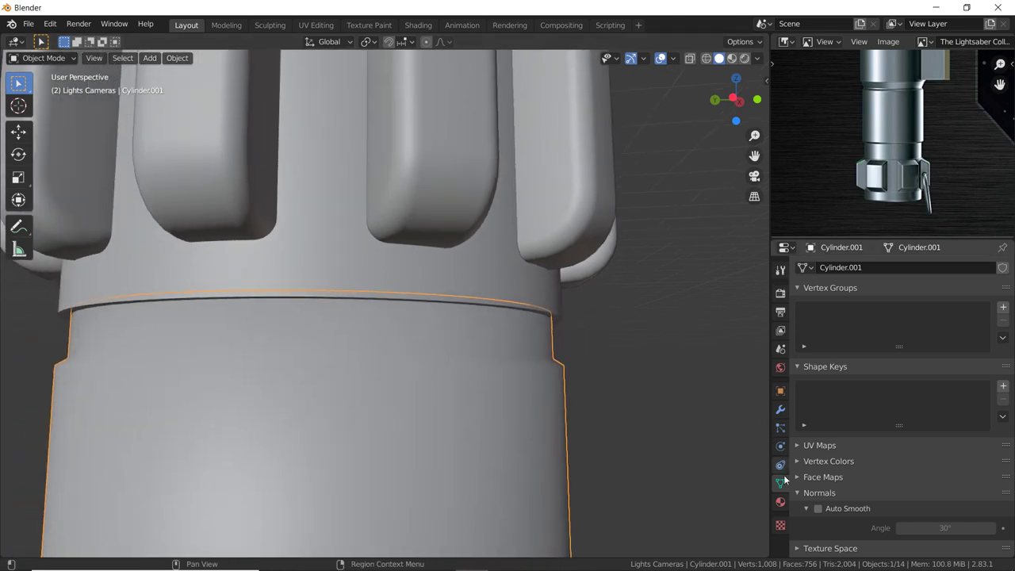
{"action": "left_click", "coordinate": [817, 508]}
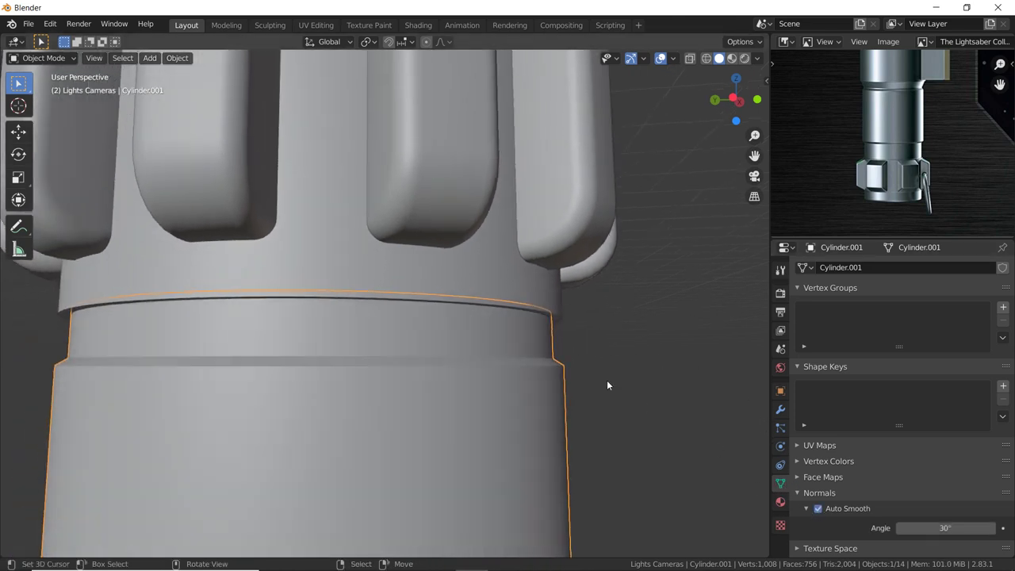
{"action": "mouse_move", "coordinate": [607, 380]}
{"action": "middle_mouse_down"}
{"action": "mouse_move", "coordinate": [488, 346]}
{"action": "mouse_move", "coordinate": [460, 366]}
{"action": "middle_mouse_up"}
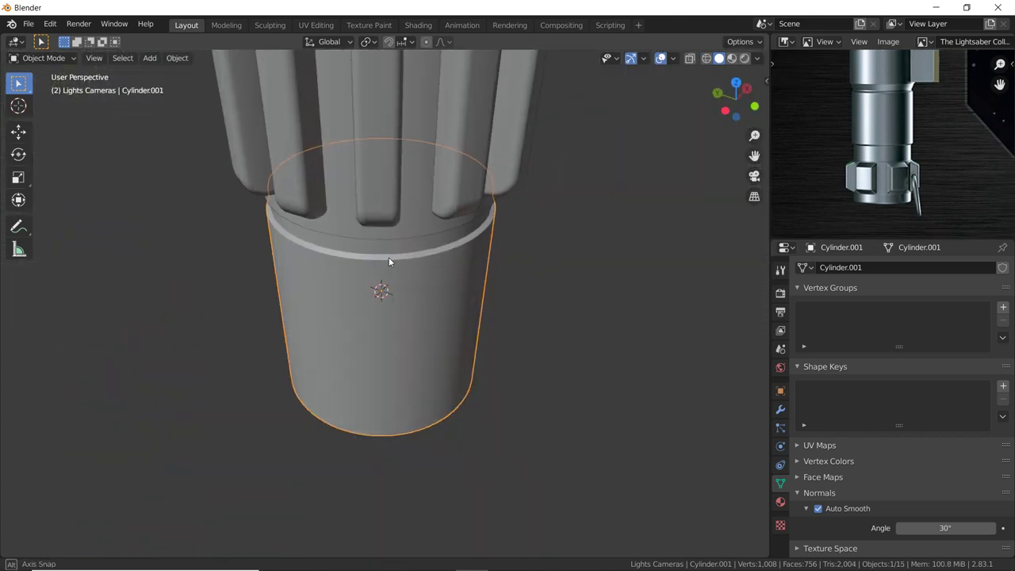
{"action": "scroll", "coordinate": [388, 257], "scroll_direction": "down", "scroll_amount": 4}
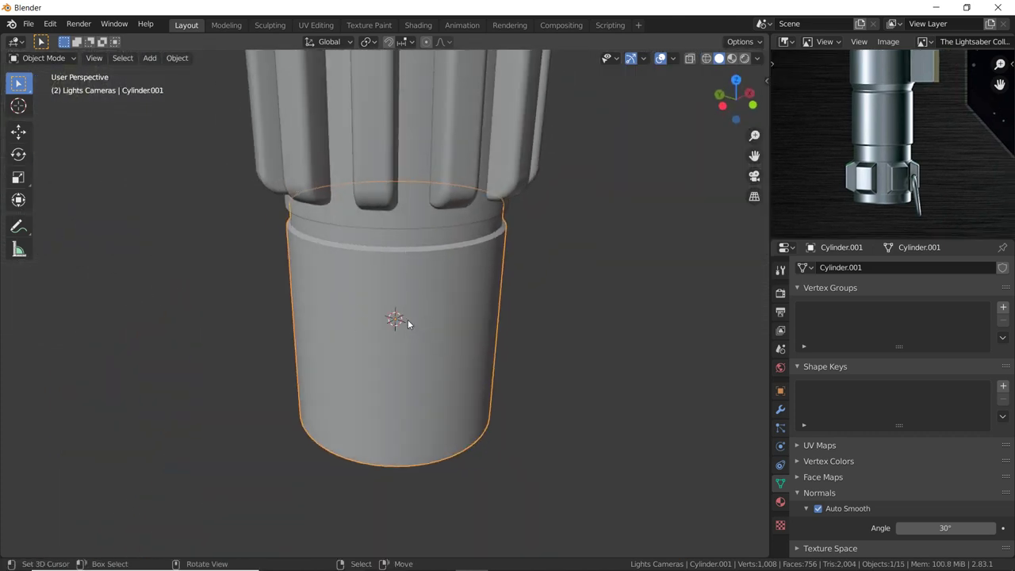
Add two loop cuts around the lower cylinder.
{"action": "key", "text": "Tab"}
{"action": "key", "text": "ctrl+r"}
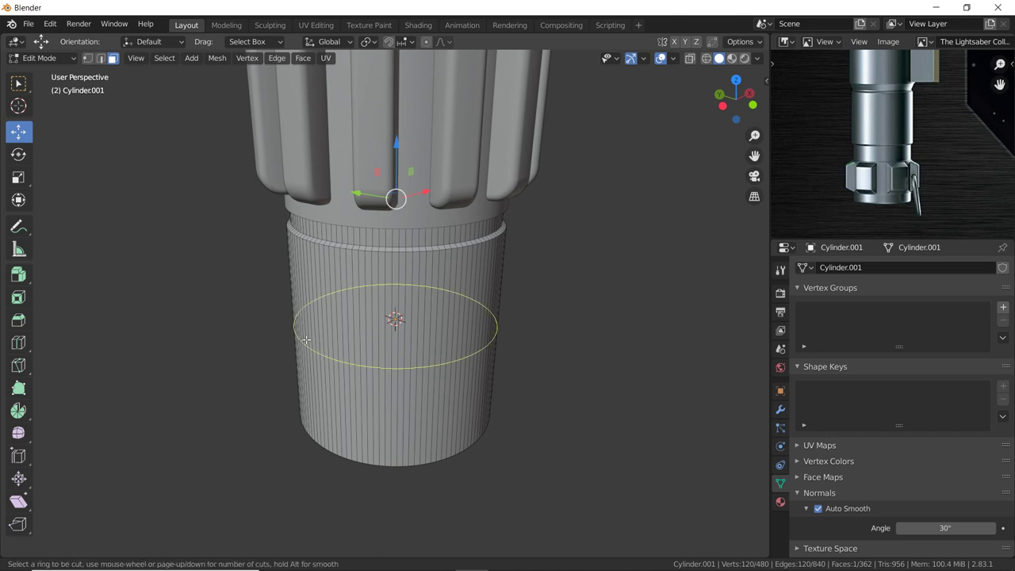
{"action": "scroll", "coordinate": [305, 339], "scroll_direction": "up", "scroll_amount": 1}
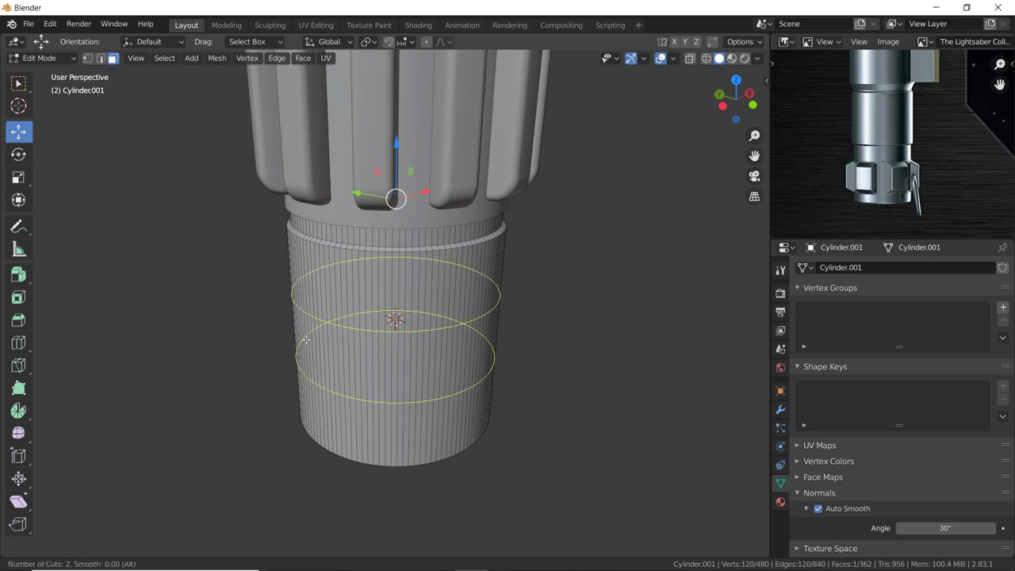
{"action": "left_click", "coordinate": [305, 339]}
{"action": "right_click", "coordinate": [305, 339]}
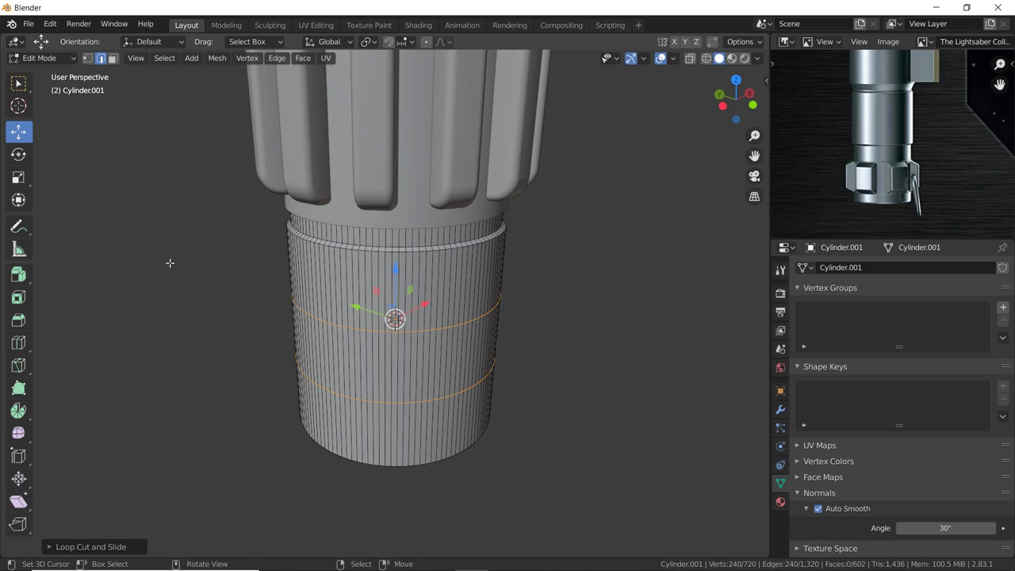
{"action": "middle_click_drag", "start_coordinate": [170, 263], "coordinate": [195, 233]}
Select the middle face band, extrude it in place and scale it slightly inward.
{"action": "left_click", "coordinate": [114, 59]}
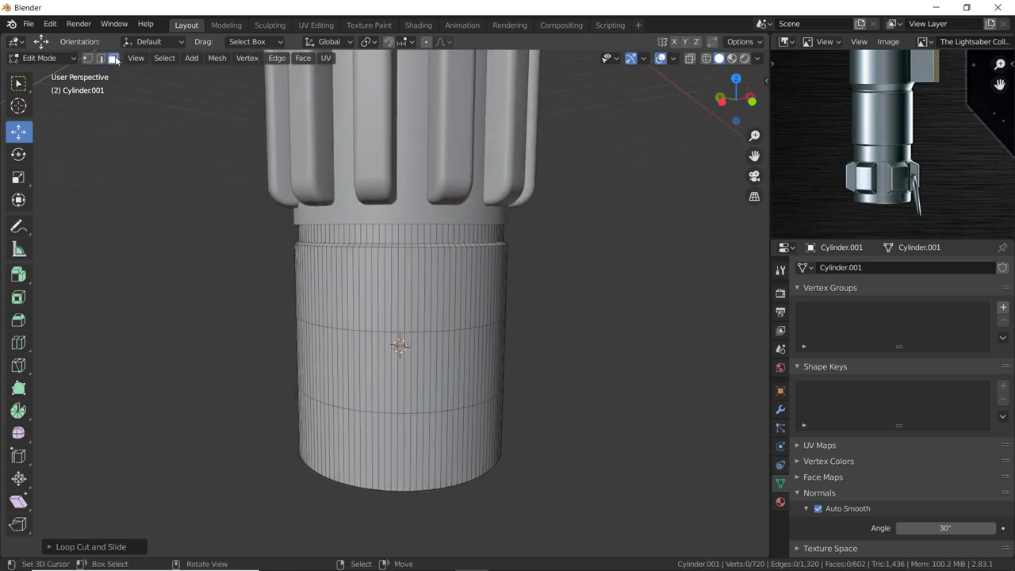
{"action": "left_click", "coordinate": [397, 367], "text": "alt"}
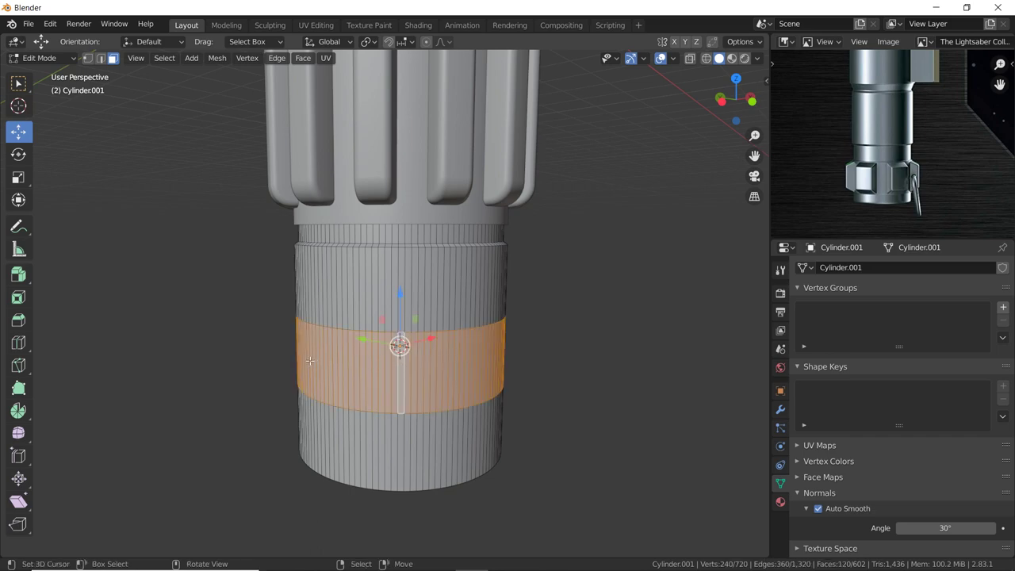
{"action": "middle_click_drag", "start_coordinate": [309, 360], "coordinate": [318, 340]}
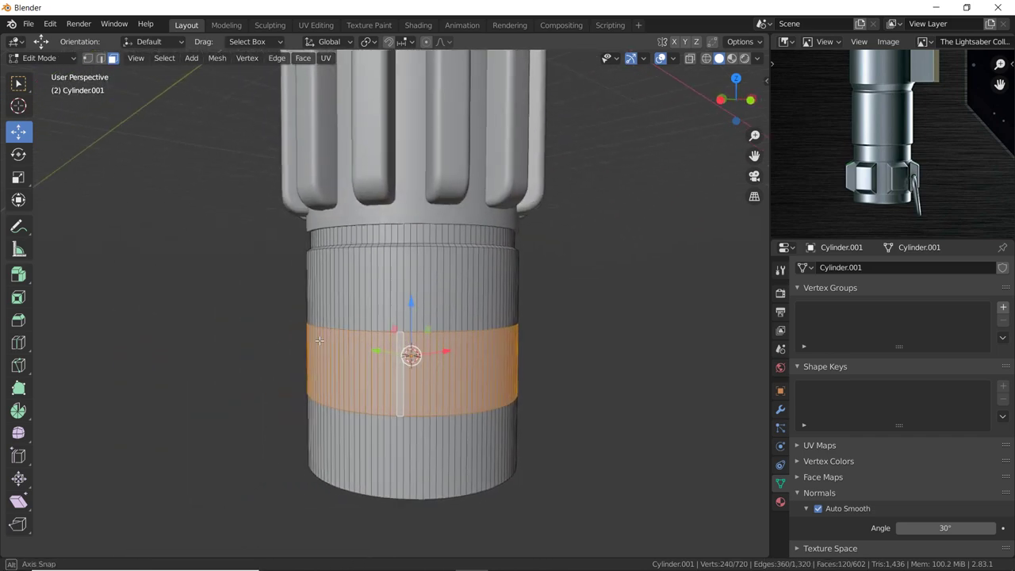
{"action": "middle_click_drag", "start_coordinate": [420, 363], "coordinate": [370, 366]}
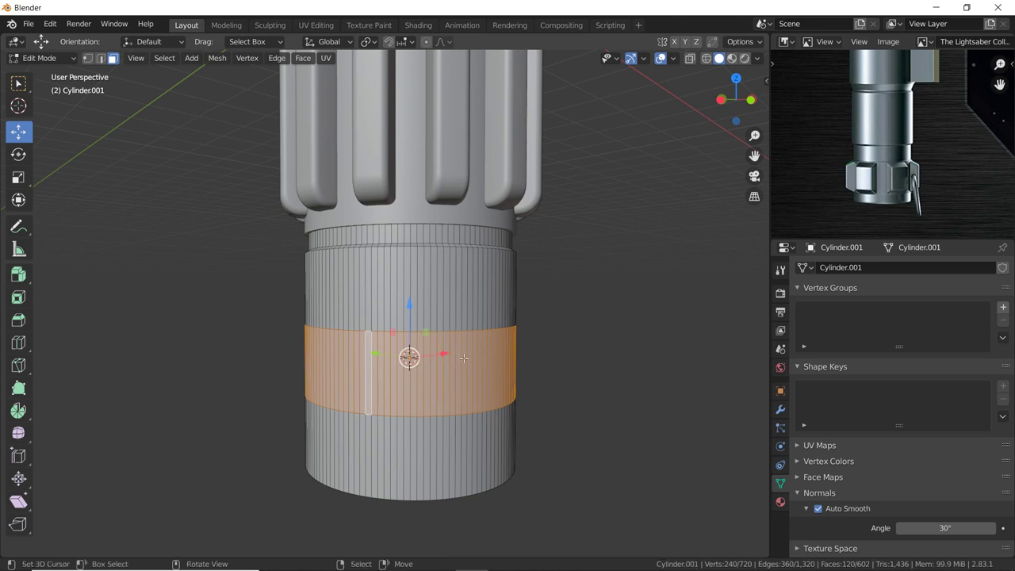
{"action": "scroll", "coordinate": [464, 358], "scroll_direction": "up", "scroll_amount": 2}
{"action": "key", "text": "e"}
{"action": "key", "text": "Escape"}
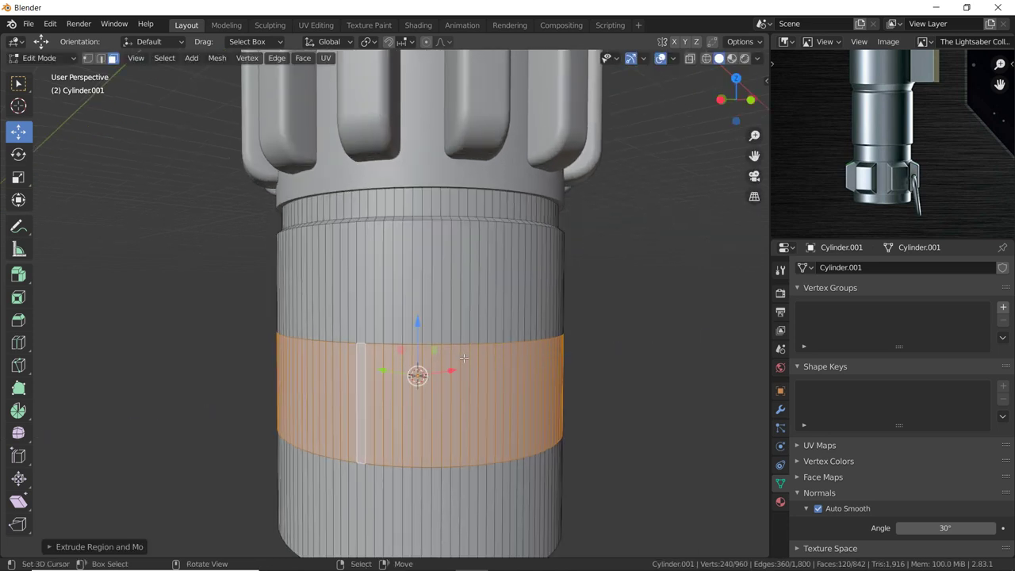
{"action": "key", "text": "s"}
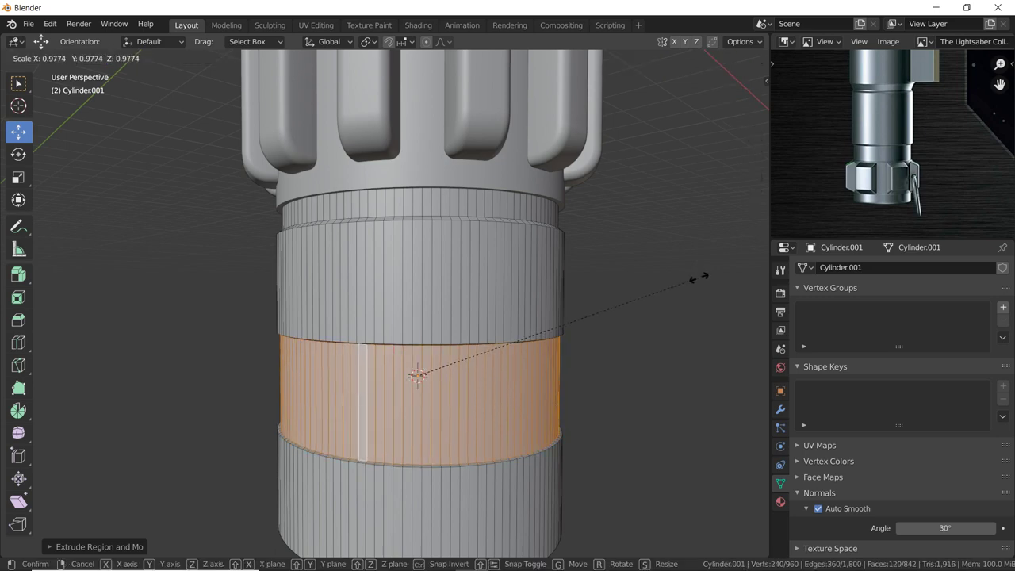
{"action": "left_click", "coordinate": [701, 273]}
{"action": "mouse_move", "coordinate": [537, 311]}
{"action": "middle_mouse_down"}
{"action": "mouse_move", "coordinate": [514, 281]}
{"action": "mouse_move", "coordinate": [653, 260]}
{"action": "middle_mouse_up"}
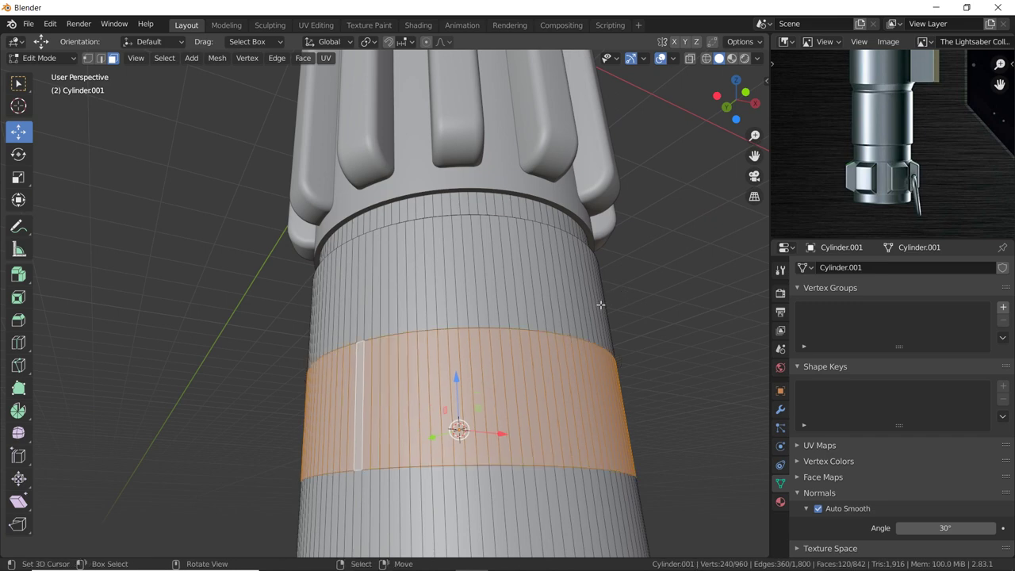
Undo a stray extrusion and redo the in-place extrude with a slight inward scale.
{"action": "key", "text": "e"}
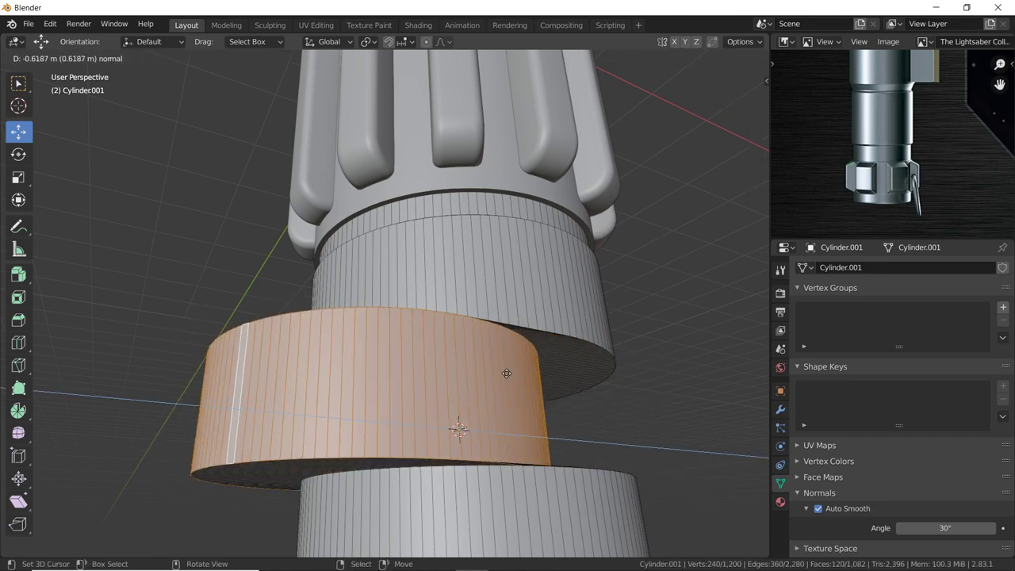
{"action": "right_click", "coordinate": [464, 409]}
{"action": "left_click", "coordinate": [466, 394]}
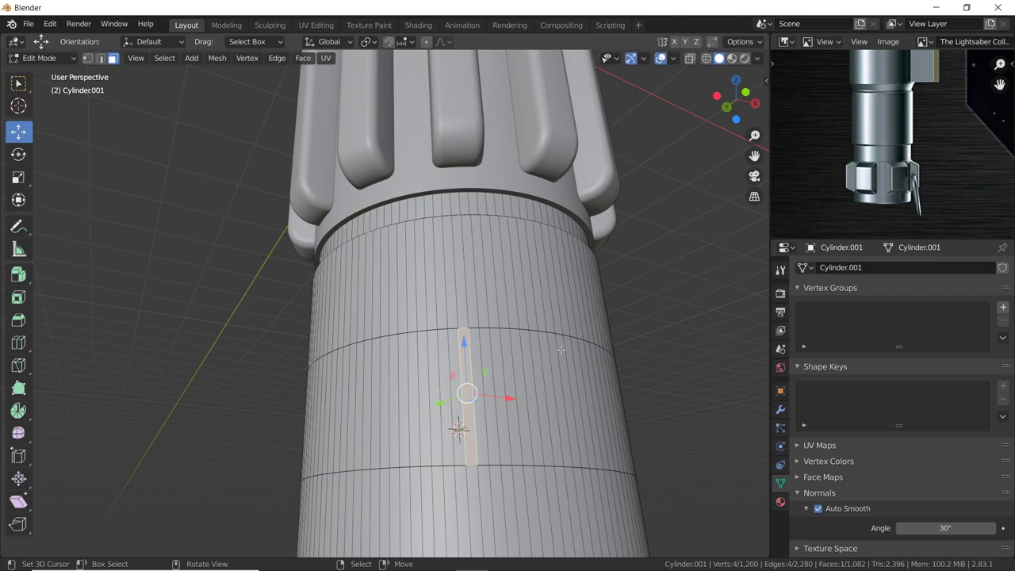
{"action": "key", "text": "ctrl+z"}
{"action": "key", "text": "ctrl+z"}
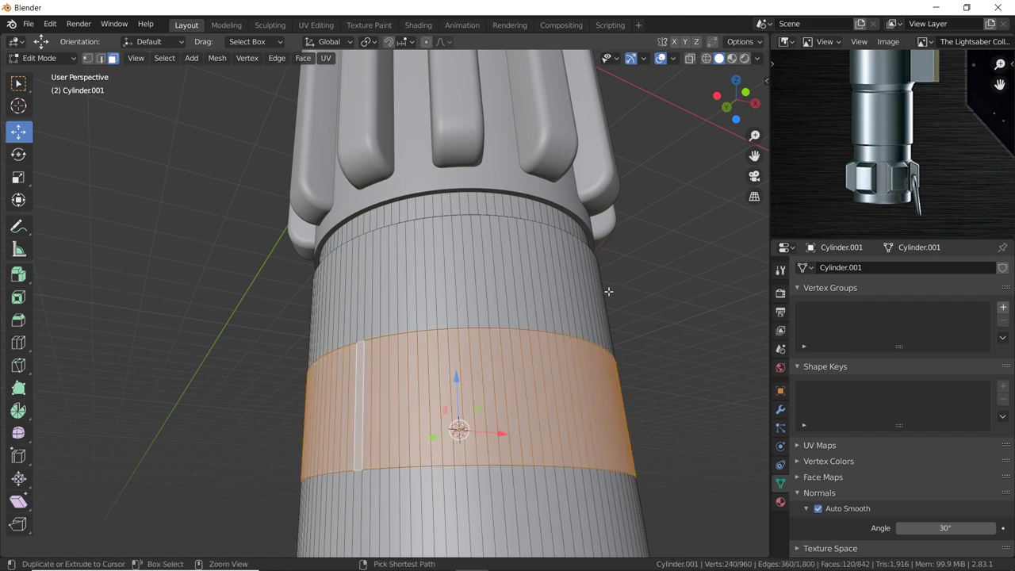
{"action": "key", "text": "ctrl+z"}
{"action": "key", "text": "ctrl+z"}
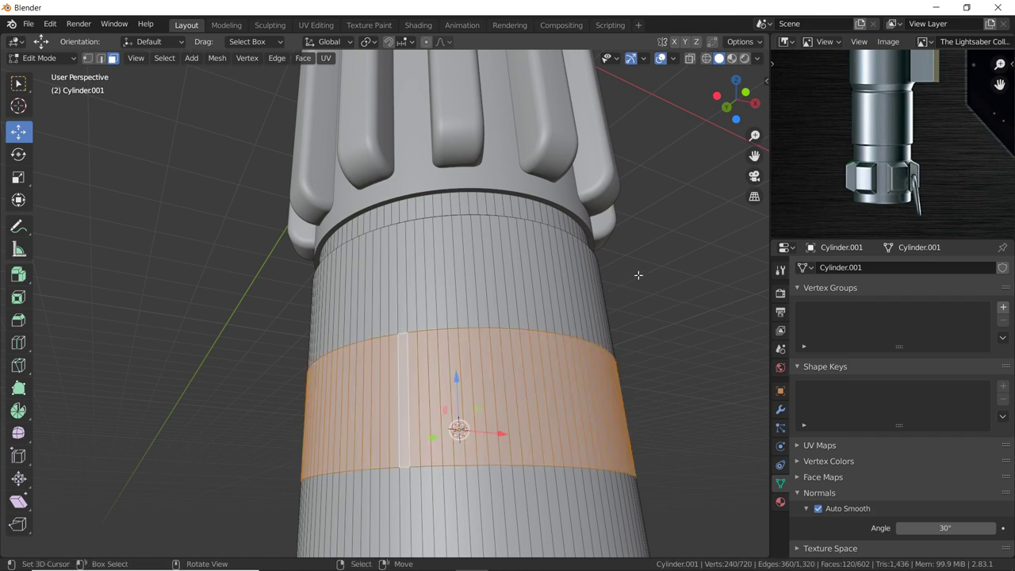
{"action": "key", "text": "e"}
{"action": "key", "text": "s"}
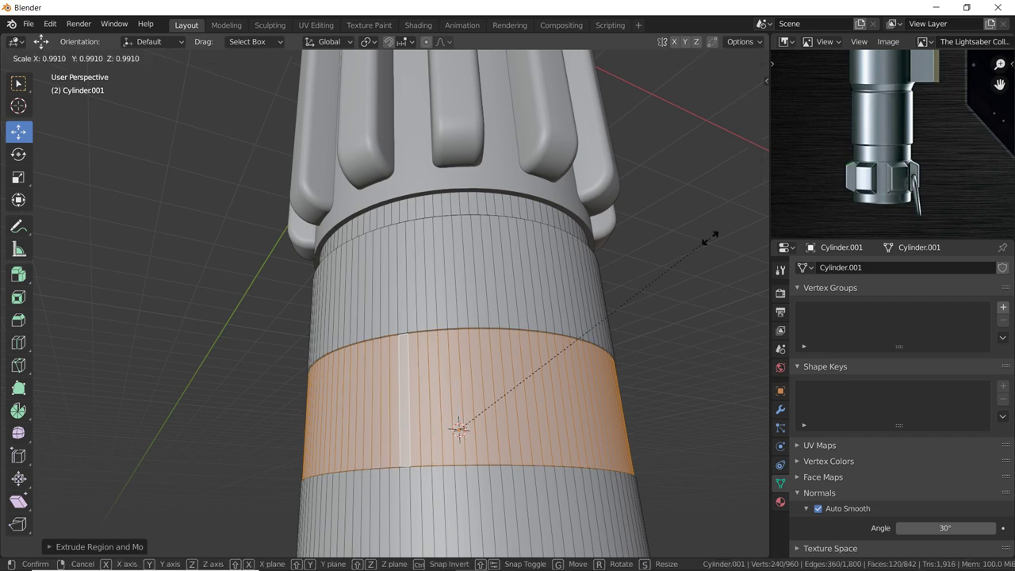
{"action": "left_click", "coordinate": [701, 242]}
{"action": "mouse_move", "coordinate": [613, 302]}
{"action": "middle_mouse_down"}
{"action": "mouse_move", "coordinate": [540, 281]}
{"action": "mouse_move", "coordinate": [471, 306]}
{"action": "middle_mouse_up"}
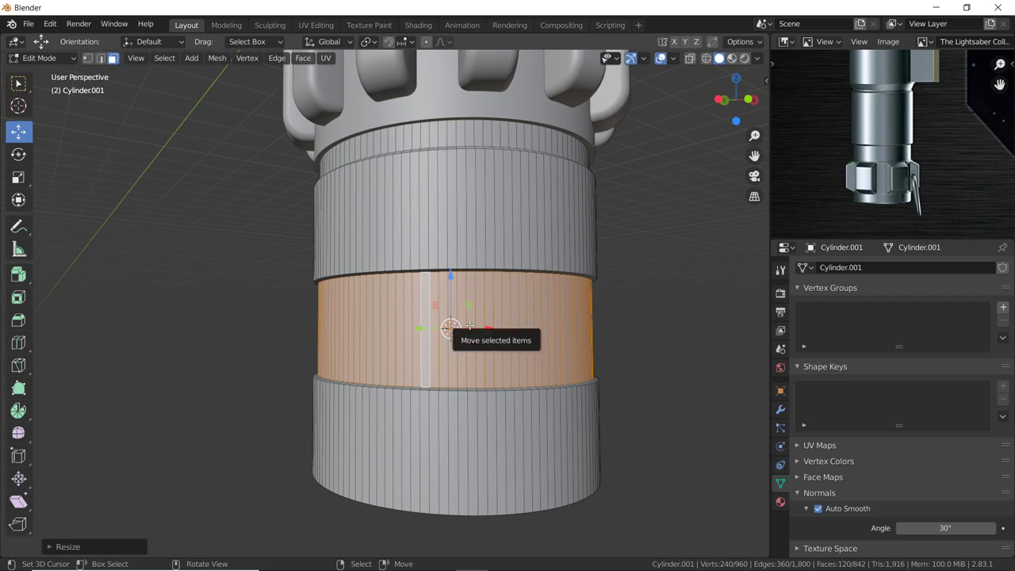
Grow the band selection, stretch it about 1.68× along Z, then deselect all.
{"action": "key", "text": "ctrl+KP_Add"}
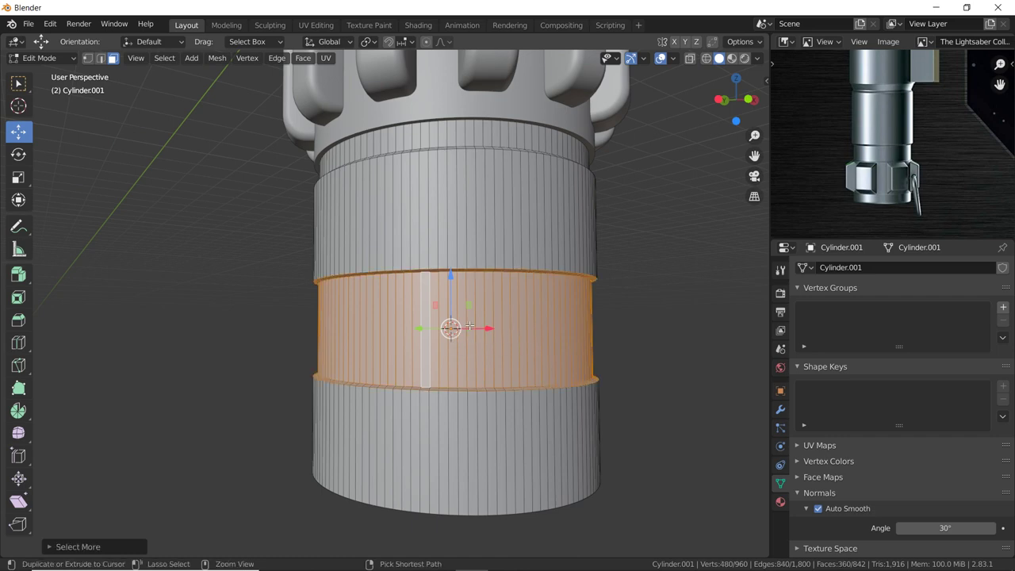
{"action": "mouse_move", "coordinate": [409, 318]}
{"action": "middle_mouse_down"}
{"action": "mouse_move", "coordinate": [401, 285]}
{"action": "mouse_move", "coordinate": [578, 373]}
{"action": "middle_mouse_up"}
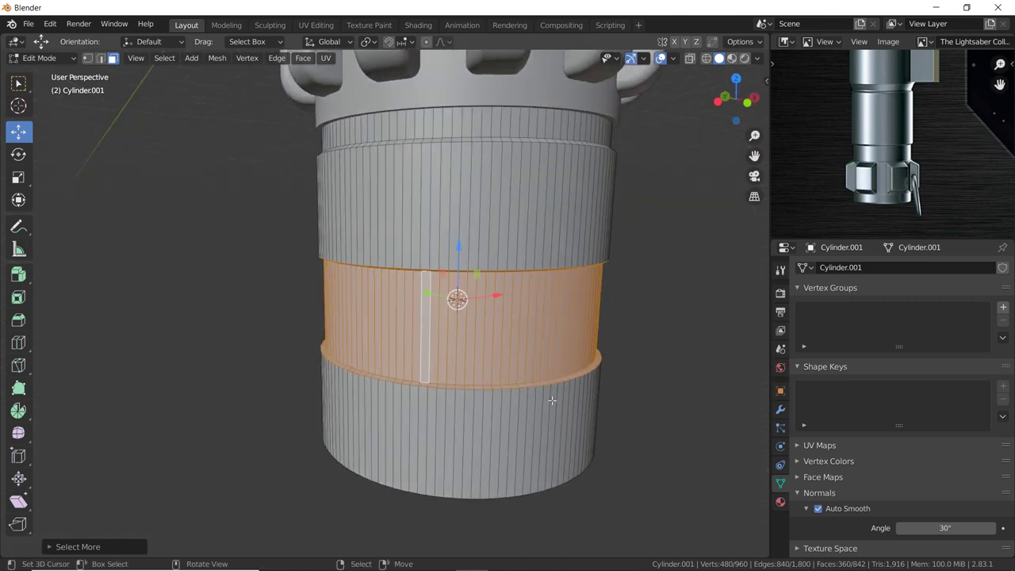
{"action": "key", "text": "s"}
{"action": "key", "text": "z"}
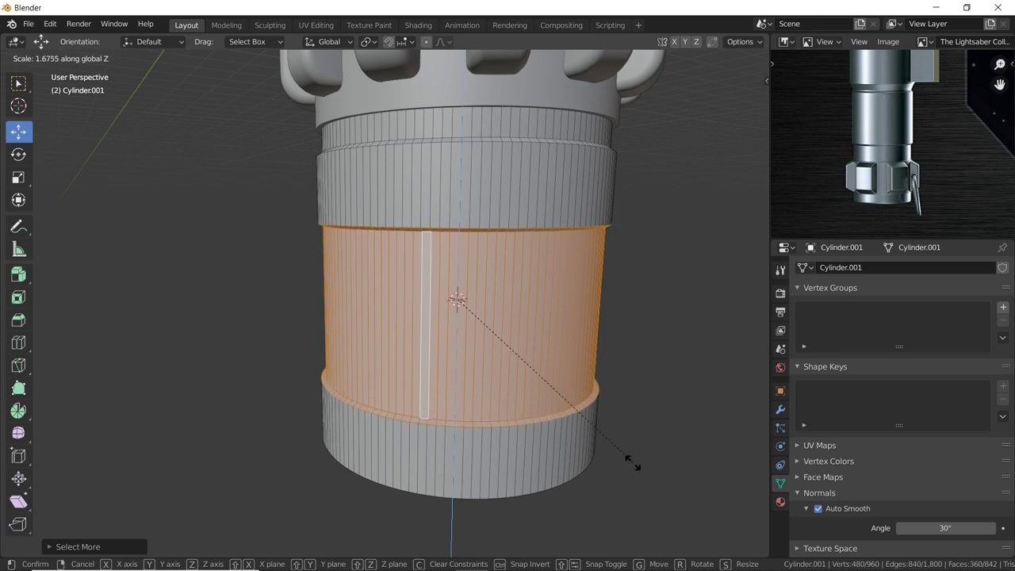
{"action": "left_click", "coordinate": [617, 455]}
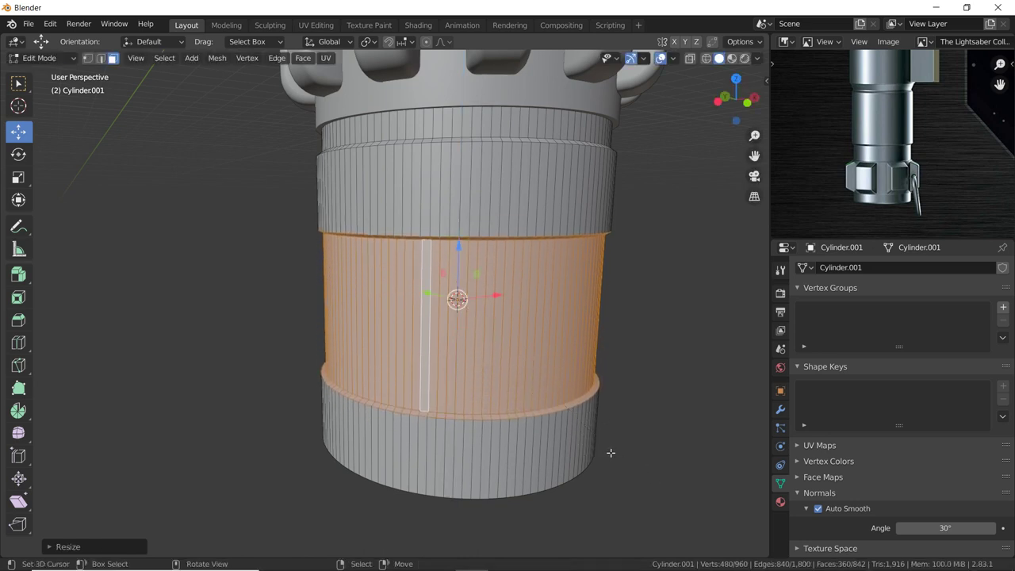
{"action": "middle_click_drag", "start_coordinate": [607, 449], "coordinate": [552, 349]}
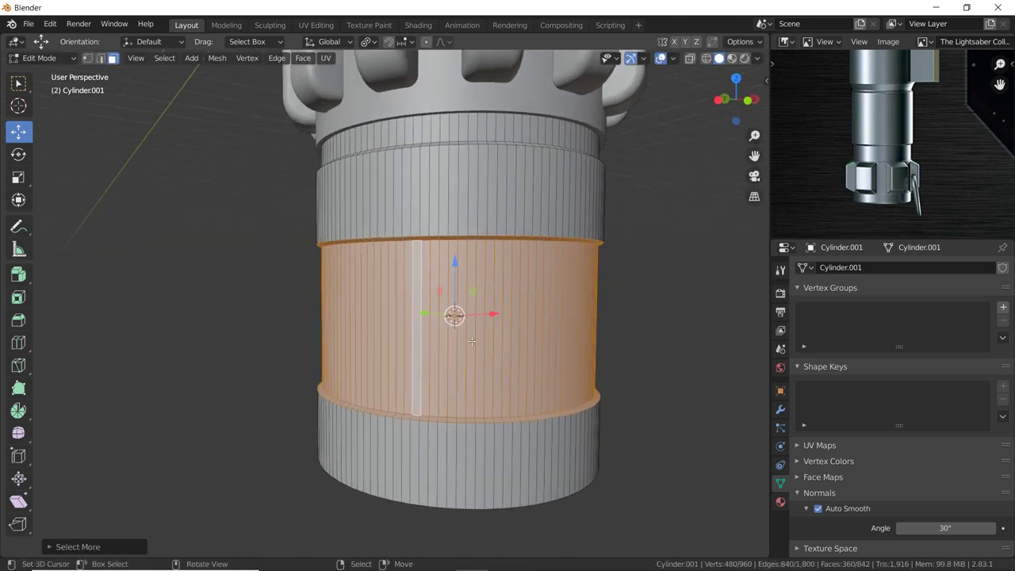
{"action": "key", "text": "KP_1"}
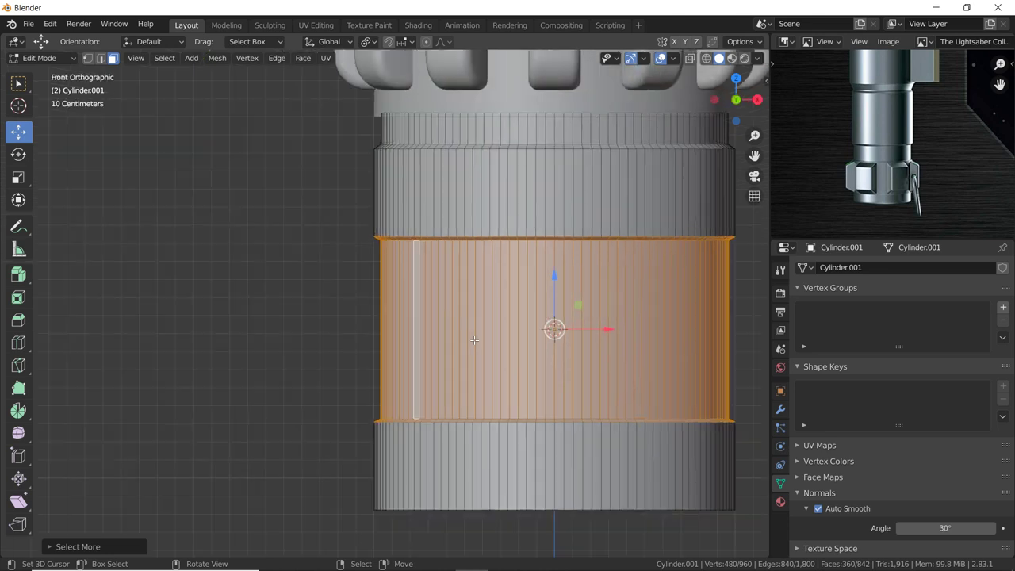
{"action": "middle_click_drag", "start_coordinate": [474, 339], "coordinate": [356, 306], "text": "shift"}
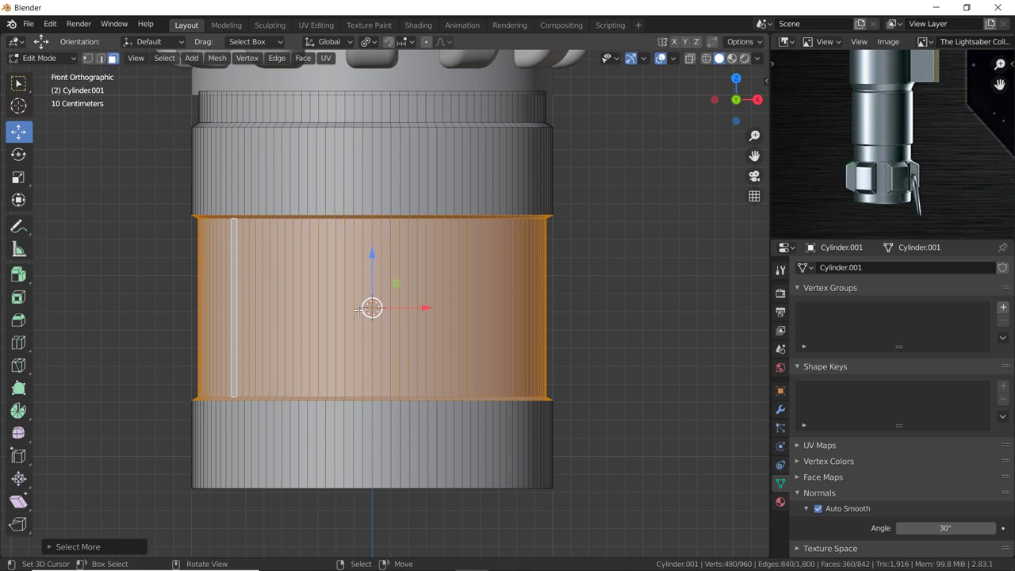
{"action": "key", "text": "alt+a"}
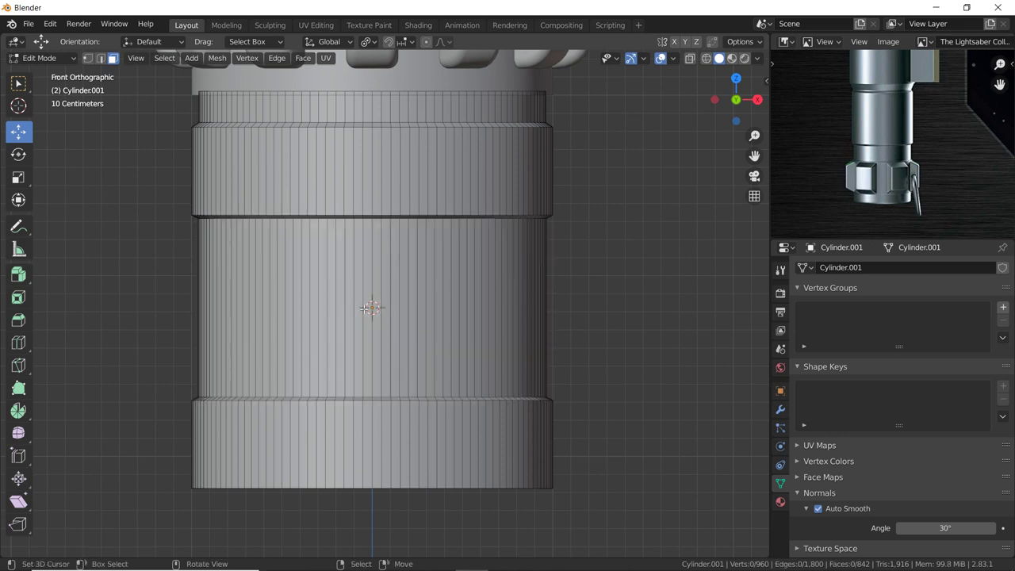
Brush-select a vertical strip of band faces as a trial, then deselect it.
{"action": "key", "text": "c"}
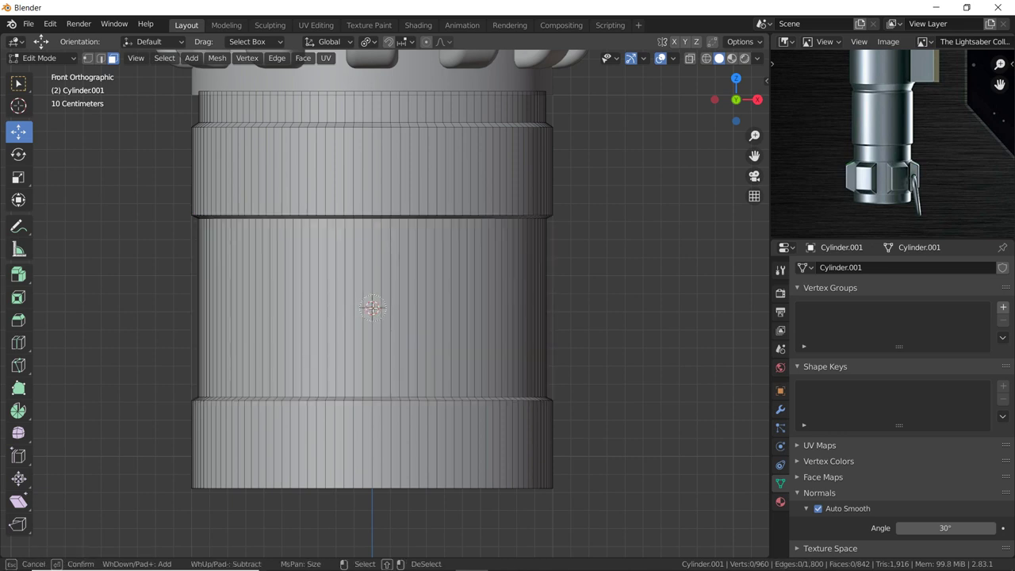
{"action": "key", "text": "Escape"}
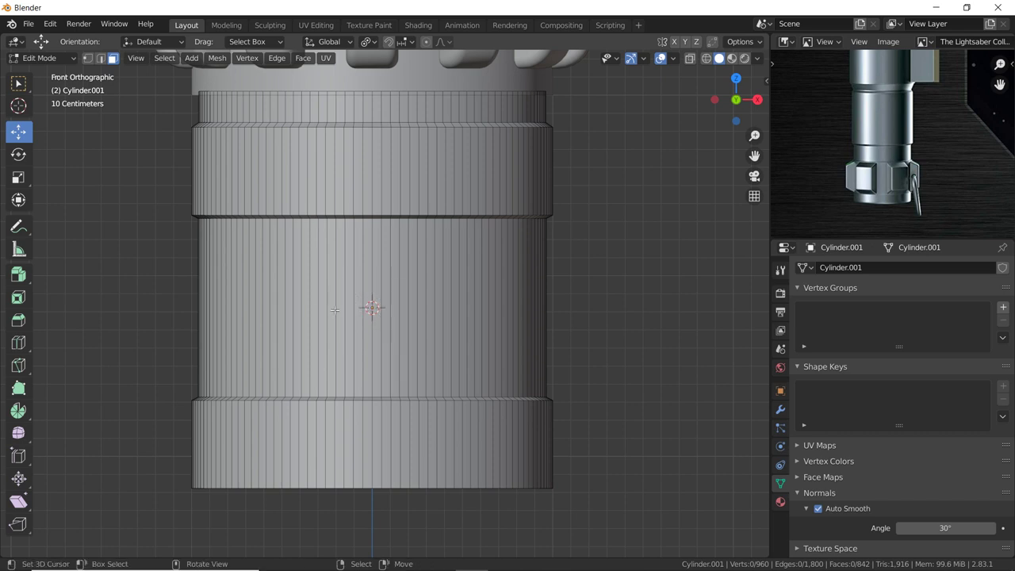
{"action": "key", "text": "c"}
{"action": "left_click_drag", "start_coordinate": [372, 285], "coordinate": [372, 357]}
{"action": "key", "text": "Escape"}
{"action": "mouse_move", "coordinate": [373, 356]}
{"action": "middle_mouse_down"}
{"action": "mouse_move", "coordinate": [330, 320]}
{"action": "mouse_move", "coordinate": [183, 340]}
{"action": "mouse_move", "coordinate": [349, 325]}
{"action": "mouse_move", "coordinate": [357, 284]}
{"action": "middle_mouse_up"}
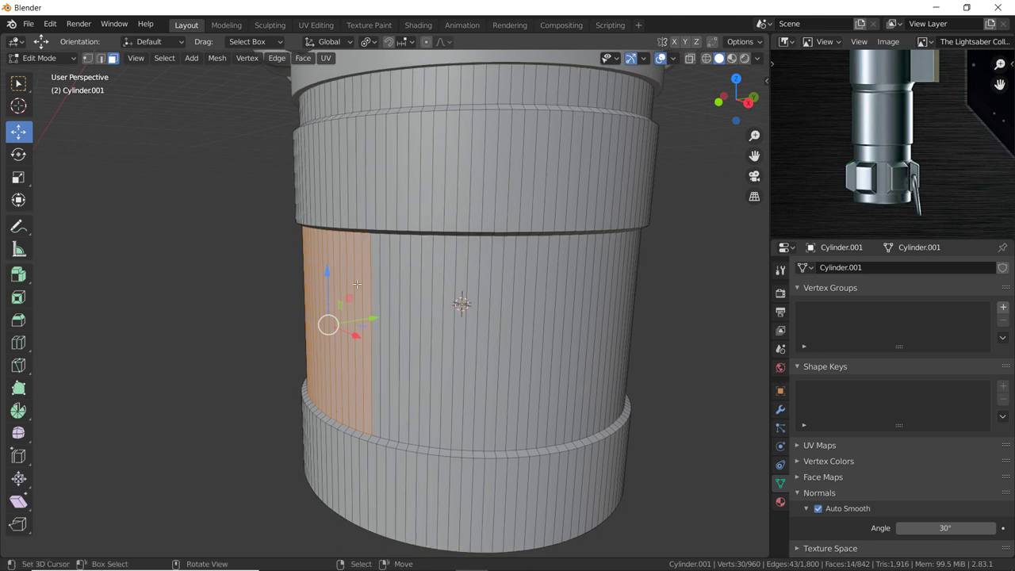
{"action": "key", "text": "KP_1"}
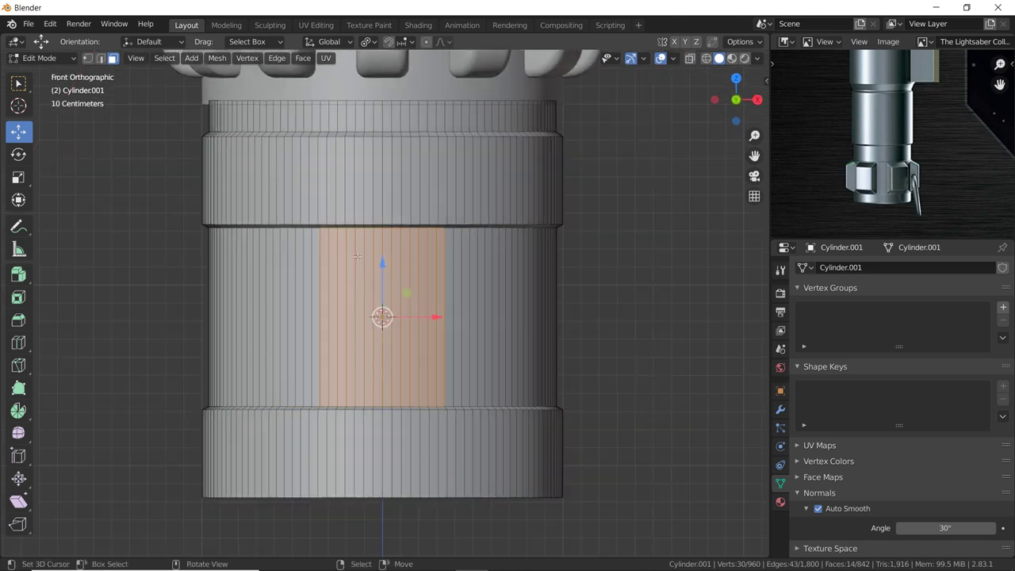
{"action": "key", "text": "alt+a"}
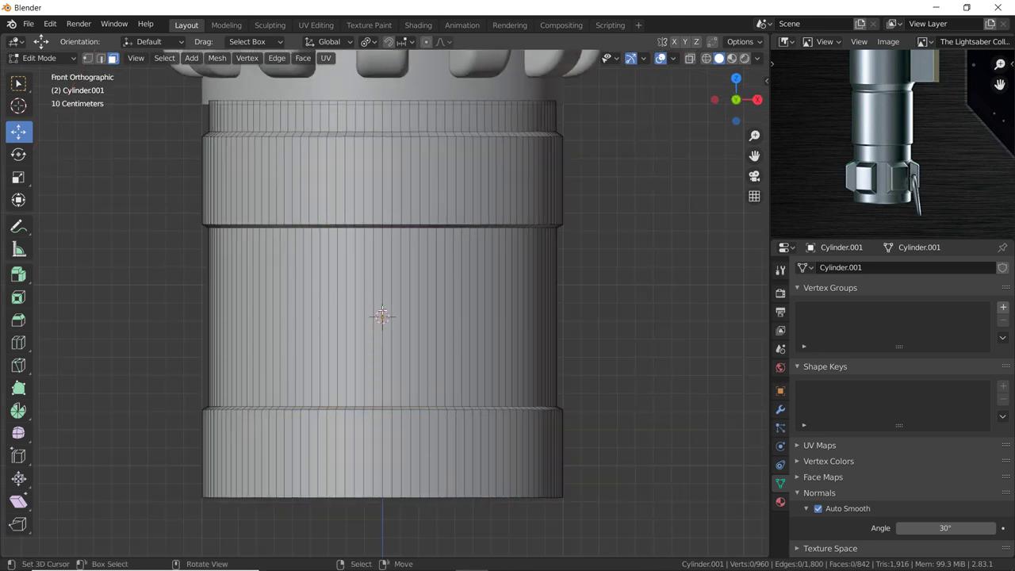
Circle-select a 16-face patch at the centre of the middle band.
{"action": "key", "text": "c"}
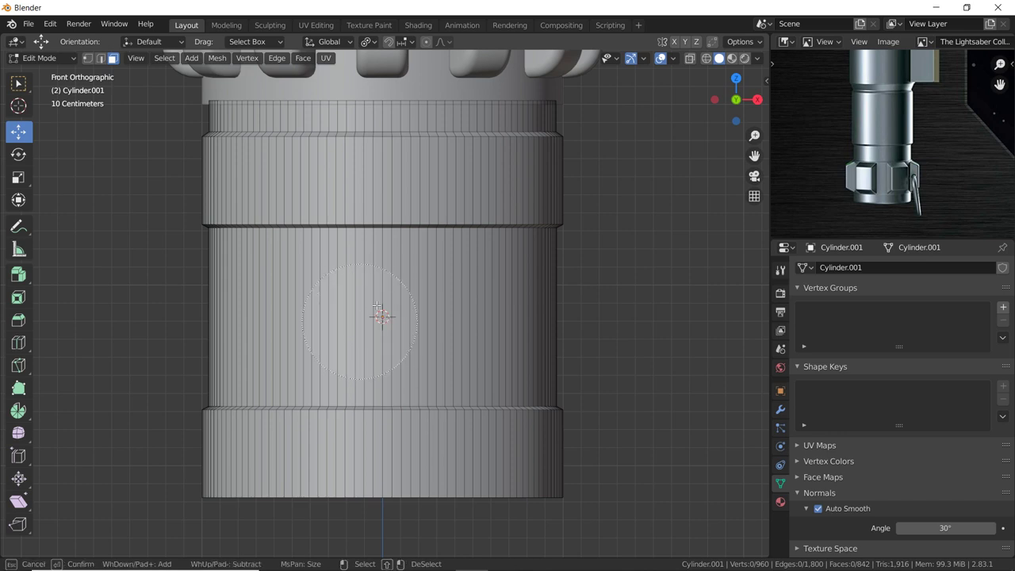
{"action": "left_click_drag", "start_coordinate": [347, 328], "coordinate": [318, 331]}
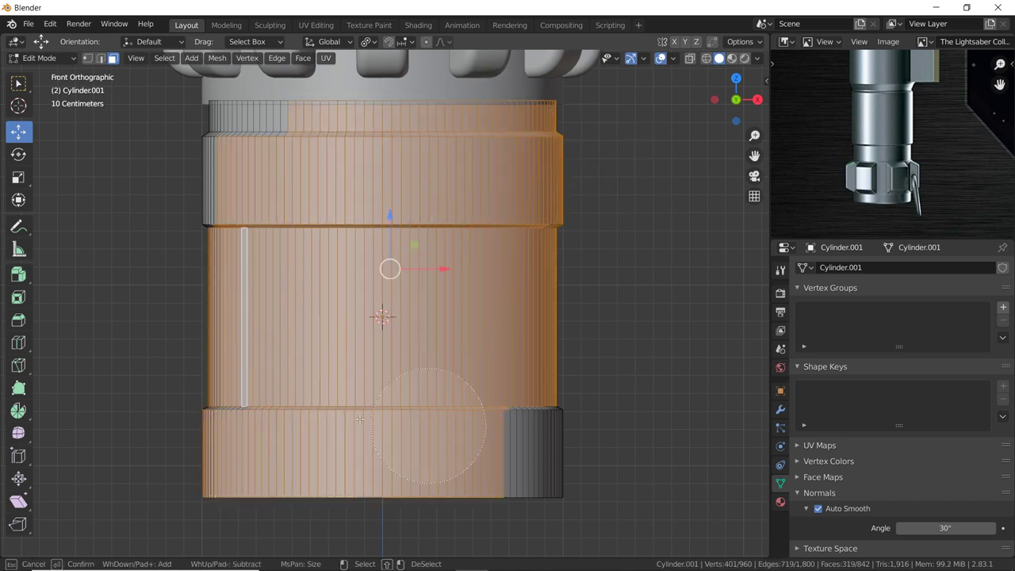
{"action": "right_click", "coordinate": [319, 332]}
{"action": "key", "text": "alt+a"}
{"action": "key", "text": "c"}
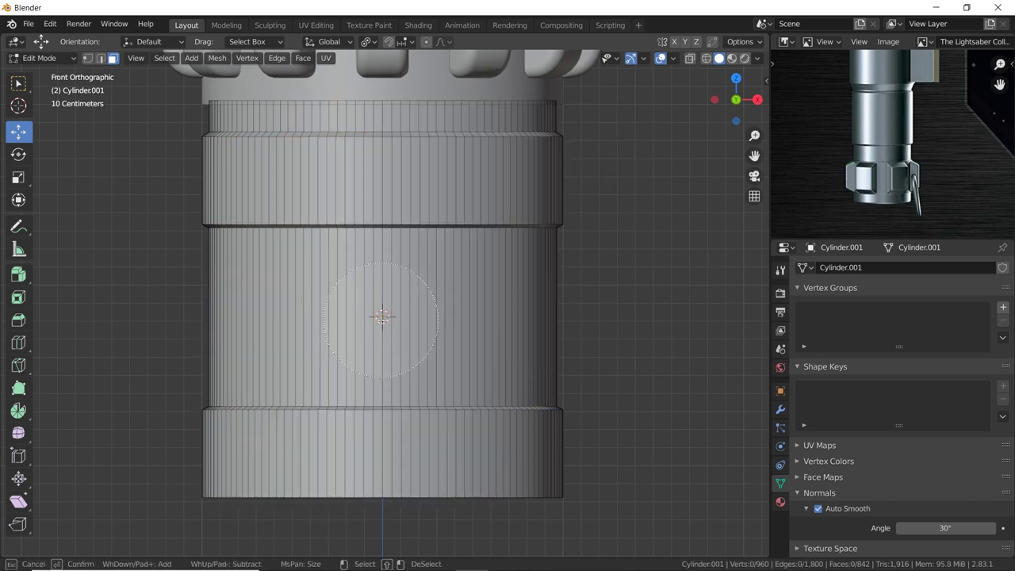
{"action": "scroll", "coordinate": [381, 316], "scroll_direction": "down", "scroll_amount": 3}
{"action": "scroll", "coordinate": [381, 316], "scroll_direction": "up", "scroll_amount": 2}
{"action": "left_click", "coordinate": [382, 316]}
{"action": "left_click_drag", "start_coordinate": [378, 316], "coordinate": [382, 316]}
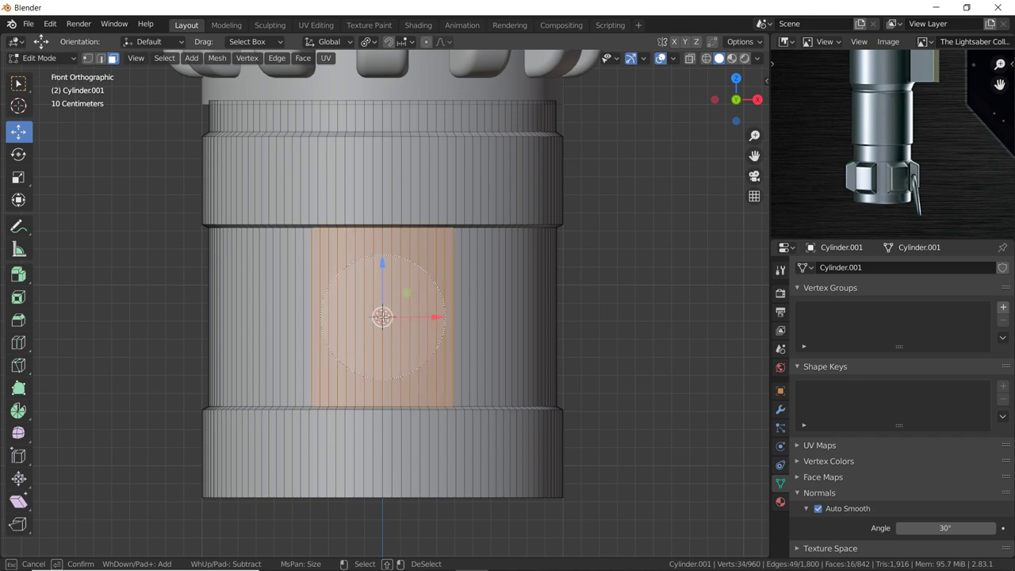
{"action": "right_click", "coordinate": [382, 316]}
{"action": "mouse_move", "coordinate": [380, 317]}
{"action": "middle_mouse_down"}
{"action": "mouse_move", "coordinate": [351, 279]}
{"action": "mouse_move", "coordinate": [341, 329]}
{"action": "mouse_move", "coordinate": [355, 332]}
{"action": "middle_mouse_up"}
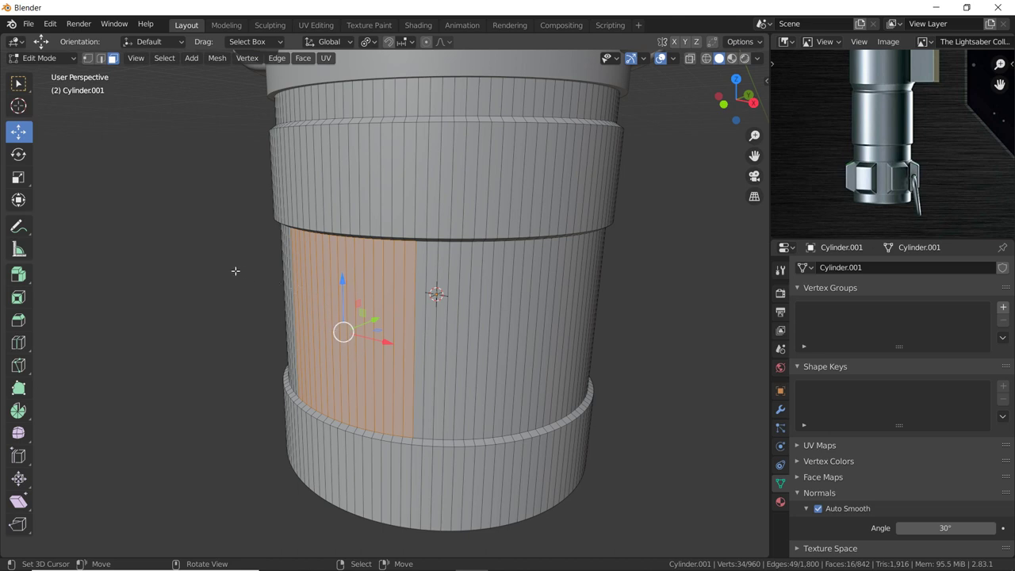
Duplicate the selected patch, leaving the copy in its original place.
{"action": "key", "text": "e"}
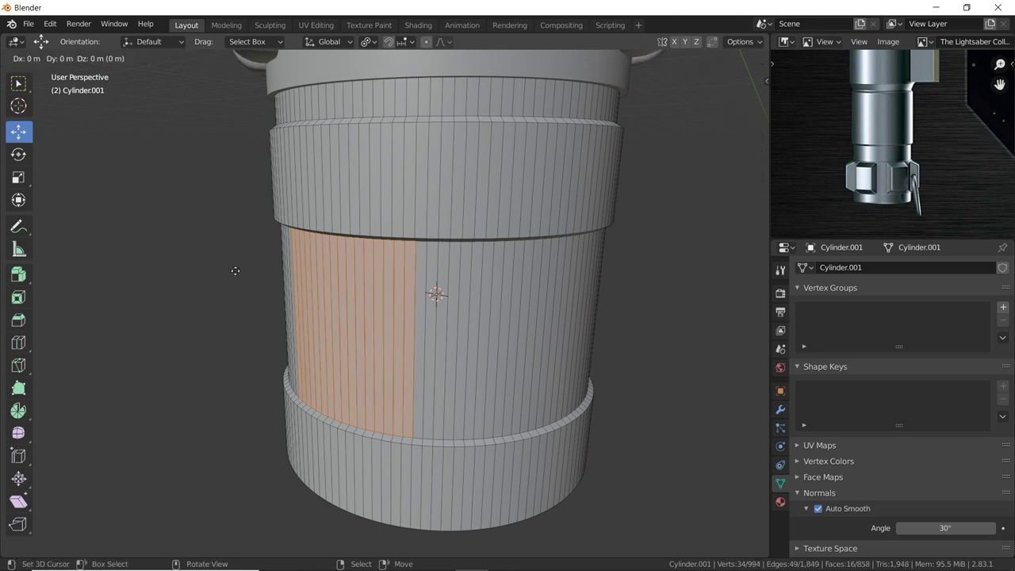
{"action": "key", "text": "Escape"}
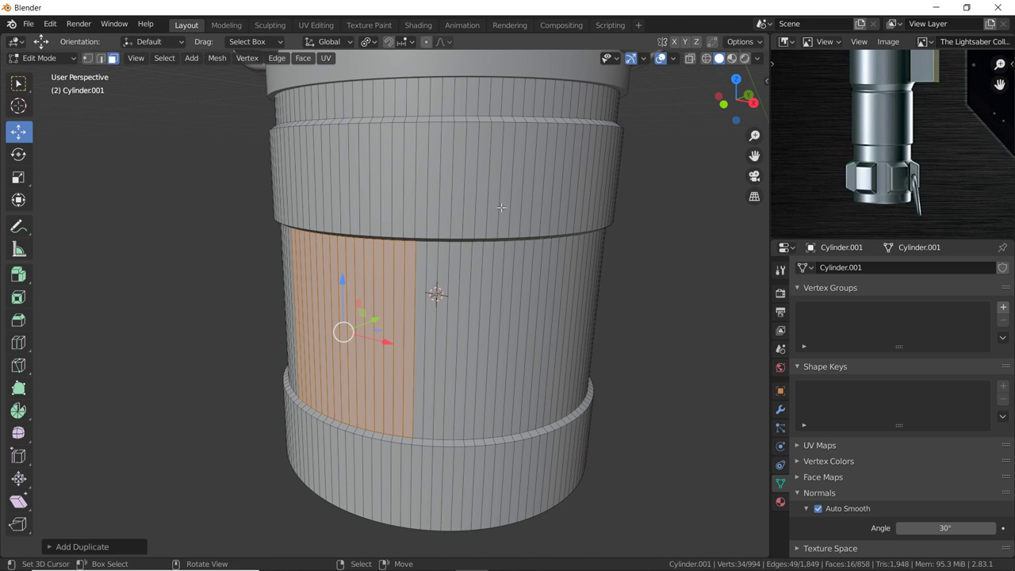
{"action": "key", "text": "g"}
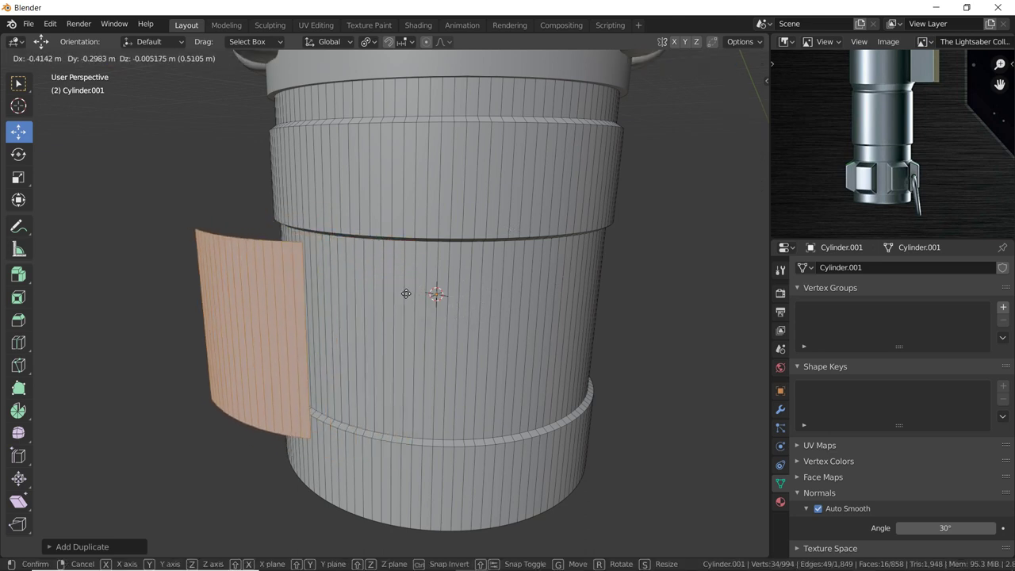
{"action": "key", "text": "Escape"}
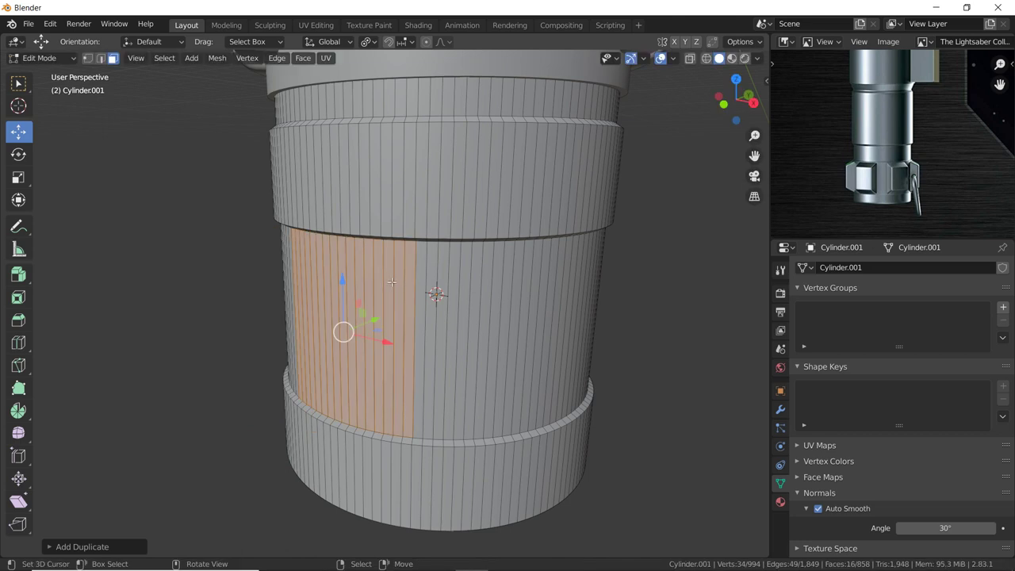
{"action": "key", "text": "p"}
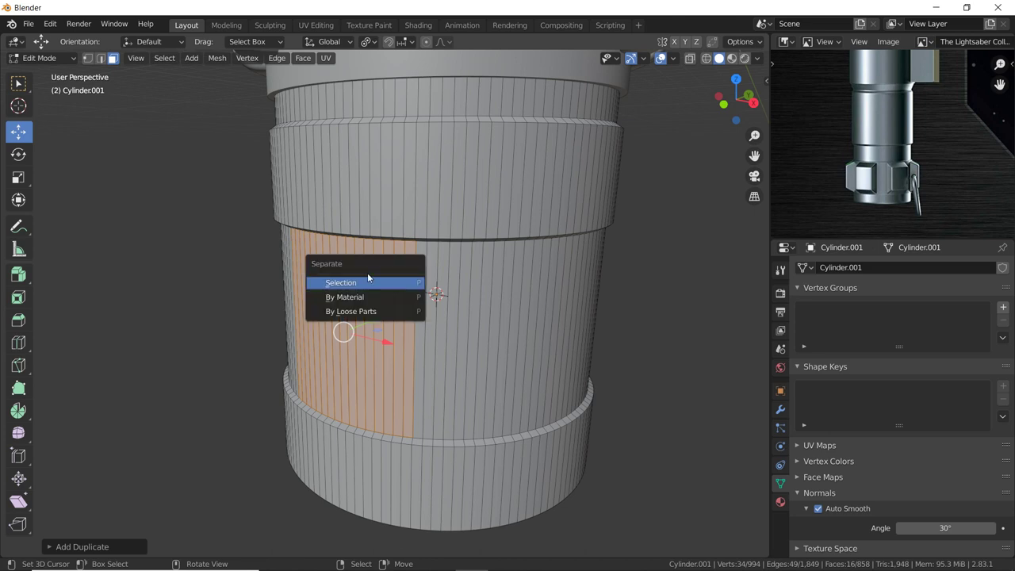
Separate the duplicated faces into Cylinder.002 and select that panel alone in Object Mode.
{"action": "left_click", "coordinate": [354, 284]}
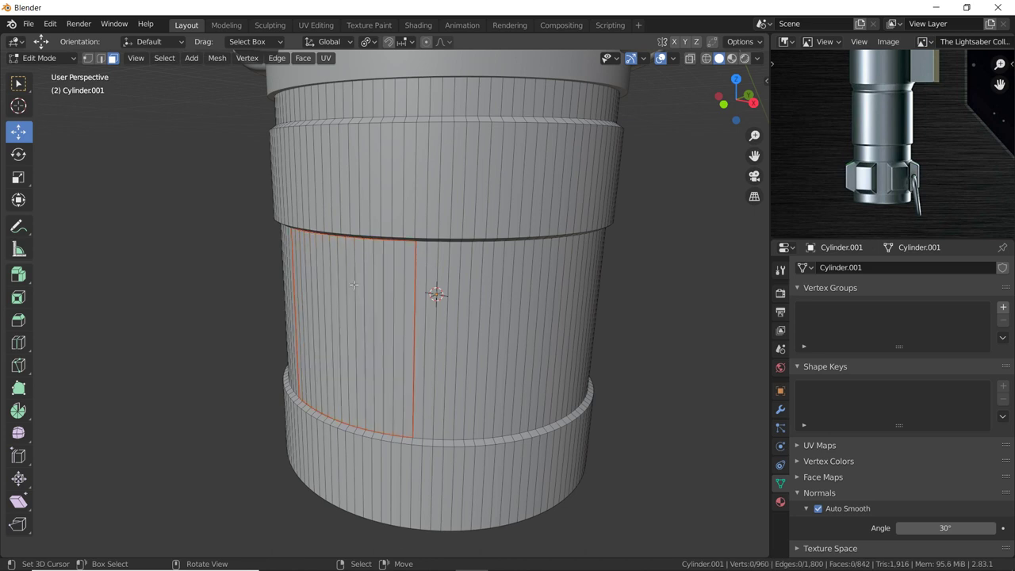
{"action": "key", "text": "Tab"}
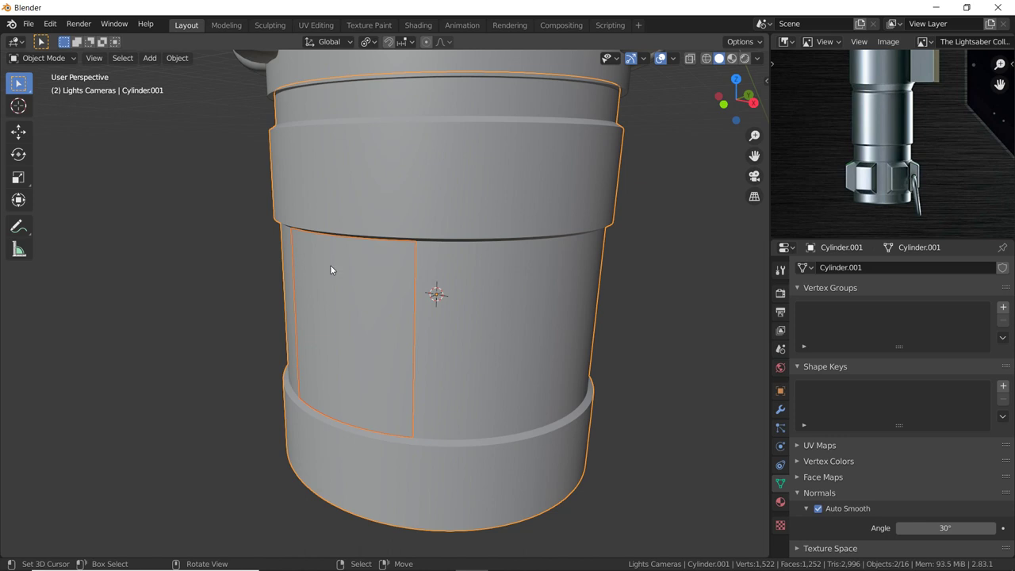
{"action": "left_click", "coordinate": [331, 270]}
{"action": "mouse_move", "coordinate": [358, 260]}
{"action": "middle_mouse_down"}
{"action": "mouse_move", "coordinate": [356, 296]}
{"action": "mouse_move", "coordinate": [415, 297]}
{"action": "mouse_move", "coordinate": [322, 307]}
{"action": "mouse_move", "coordinate": [447, 301]}
{"action": "middle_mouse_up"}
{"action": "key", "text": "g"}
{"action": "right_click", "coordinate": [253, 301]}
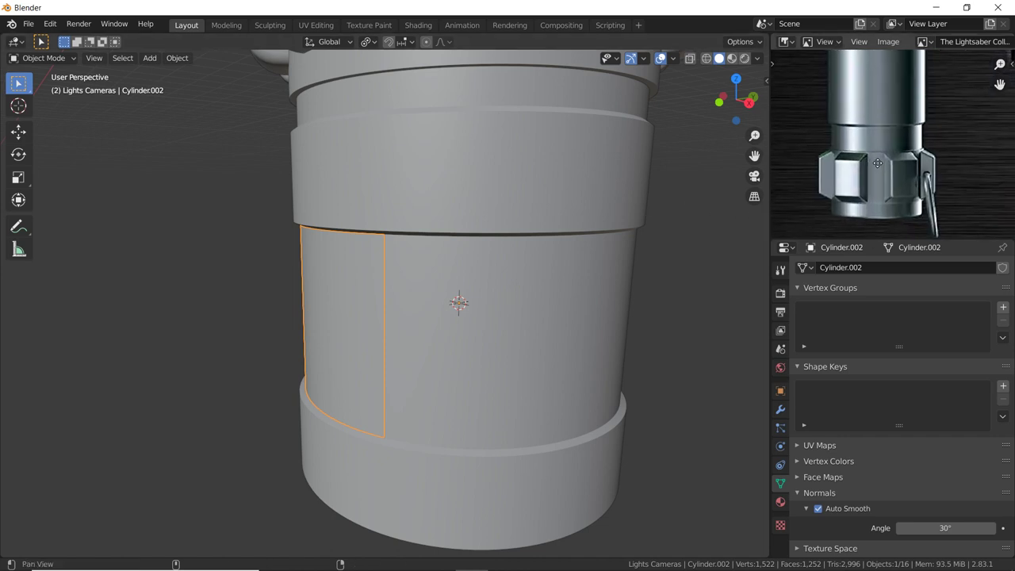
{"action": "mouse_move", "coordinate": [343, 306]}
{"action": "middle_mouse_down"}
{"action": "mouse_move", "coordinate": [380, 311]}
{"action": "mouse_move", "coordinate": [344, 321]}
{"action": "middle_mouse_up"}
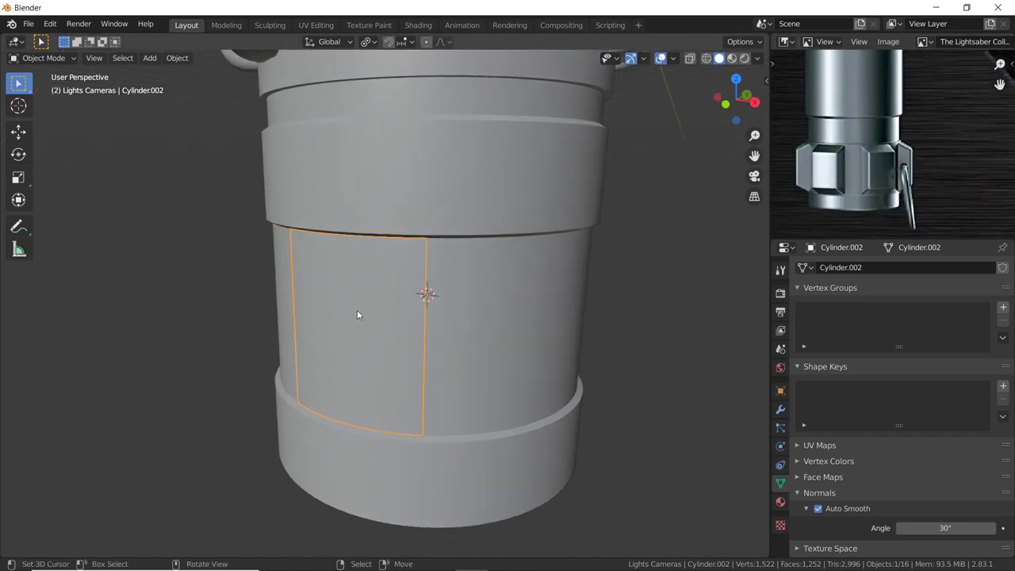
Extrude the whole Cylinder.002 panel about 0.12 m outward and shrink its front face slightly.
{"action": "key", "text": "Tab"}
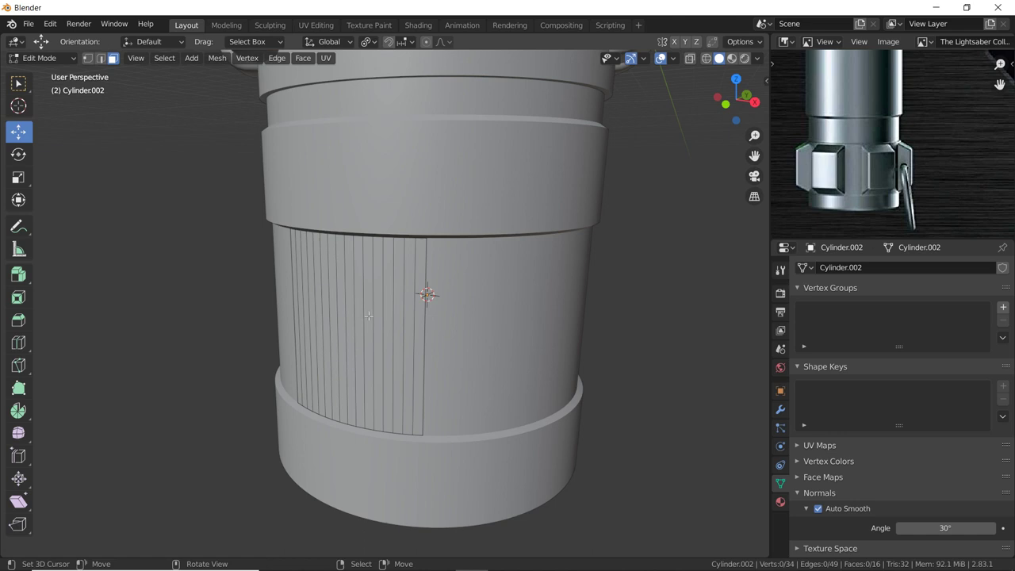
{"action": "key", "text": "a"}
{"action": "middle_click_drag", "start_coordinate": [426, 294], "coordinate": [499, 290]}
{"action": "key", "text": "e"}
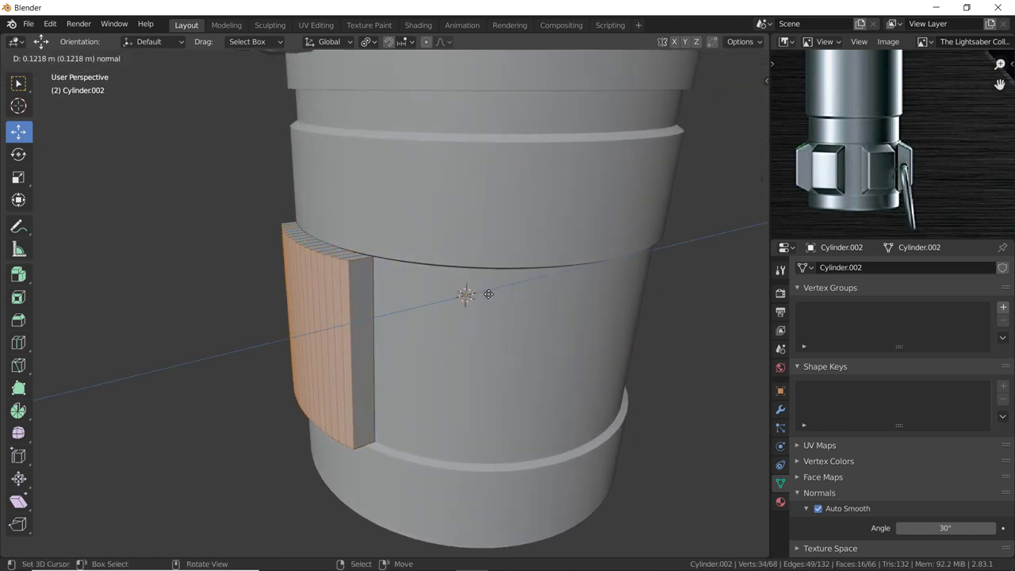
{"action": "left_click", "coordinate": [482, 297]}
{"action": "key", "text": "s"}
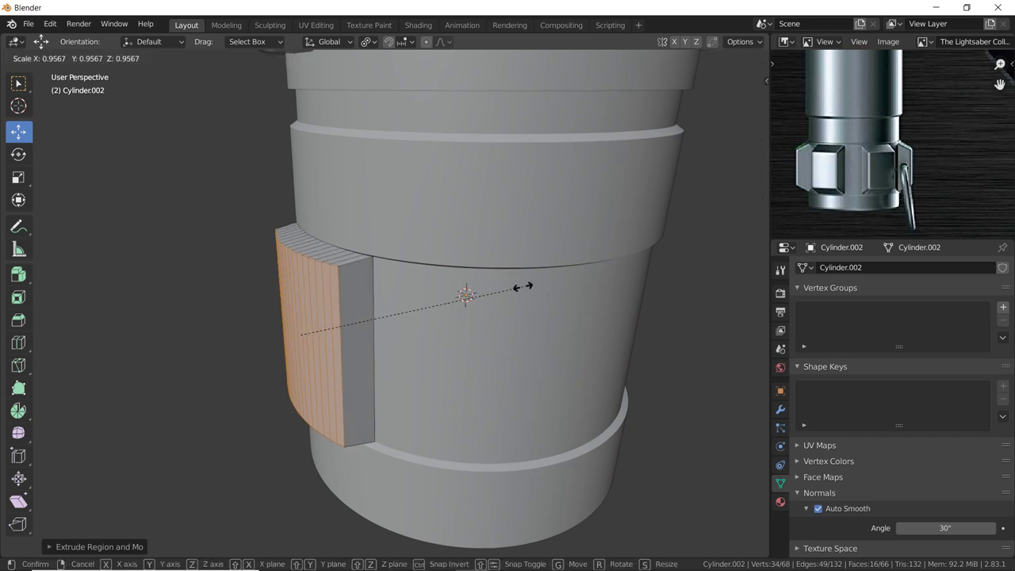
{"action": "left_click", "coordinate": [482, 297]}
{"action": "mouse_move", "coordinate": [482, 296]}
{"action": "middle_mouse_down"}
{"action": "mouse_move", "coordinate": [373, 283]}
{"action": "mouse_move", "coordinate": [404, 244]}
{"action": "mouse_move", "coordinate": [471, 292]}
{"action": "mouse_move", "coordinate": [410, 324]}
{"action": "mouse_move", "coordinate": [389, 285]}
{"action": "mouse_move", "coordinate": [336, 282]}
{"action": "middle_mouse_up"}
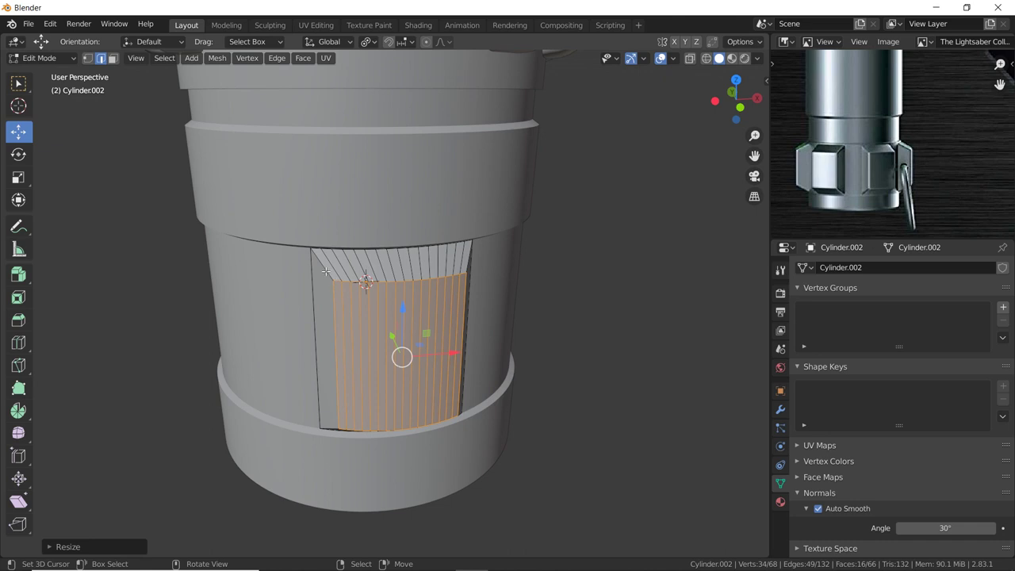
Make a first pass selecting the panel block's top-left, left-side and bottom edges.
{"action": "left_click", "coordinate": [326, 270]}
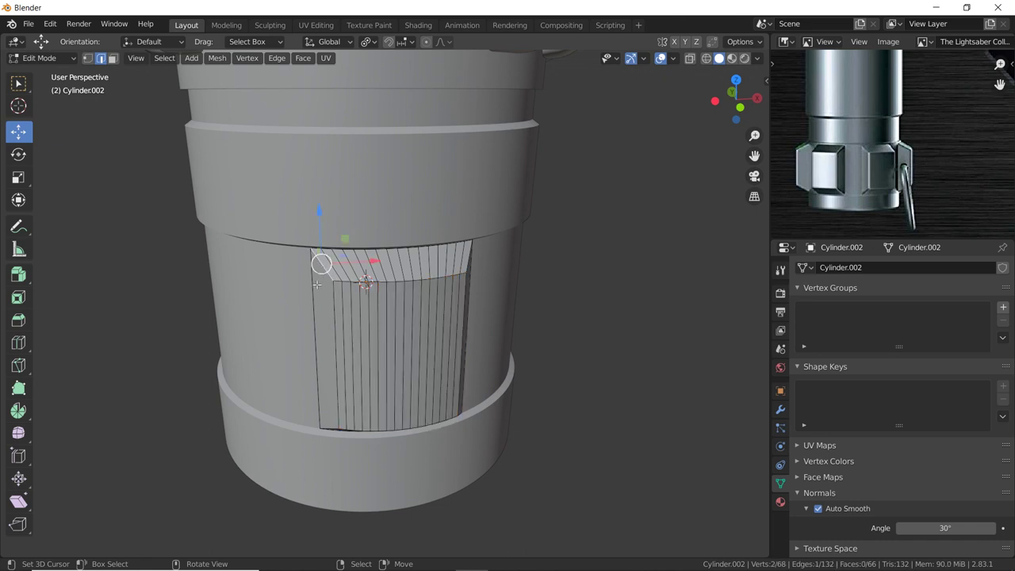
{"action": "mouse_move", "coordinate": [329, 364]}
{"action": "middle_mouse_down"}
{"action": "mouse_move", "coordinate": [343, 406]}
{"action": "mouse_move", "coordinate": [403, 399]}
{"action": "middle_mouse_up"}
{"action": "left_click", "coordinate": [343, 405], "text": "ctrl"}
{"action": "left_click", "coordinate": [403, 399], "text": "ctrl"}
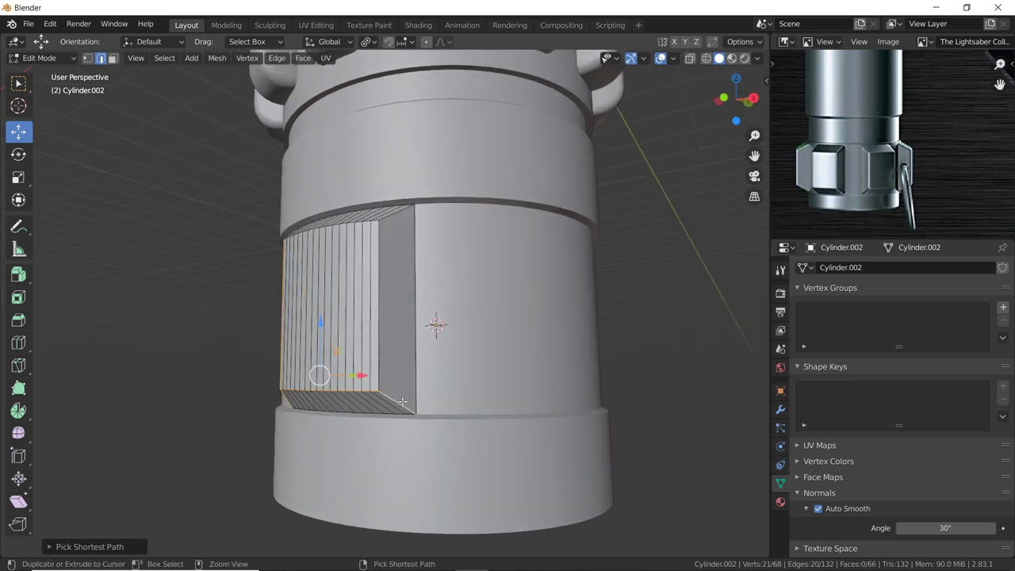
{"action": "middle_click_drag", "start_coordinate": [388, 347], "coordinate": [399, 344]}
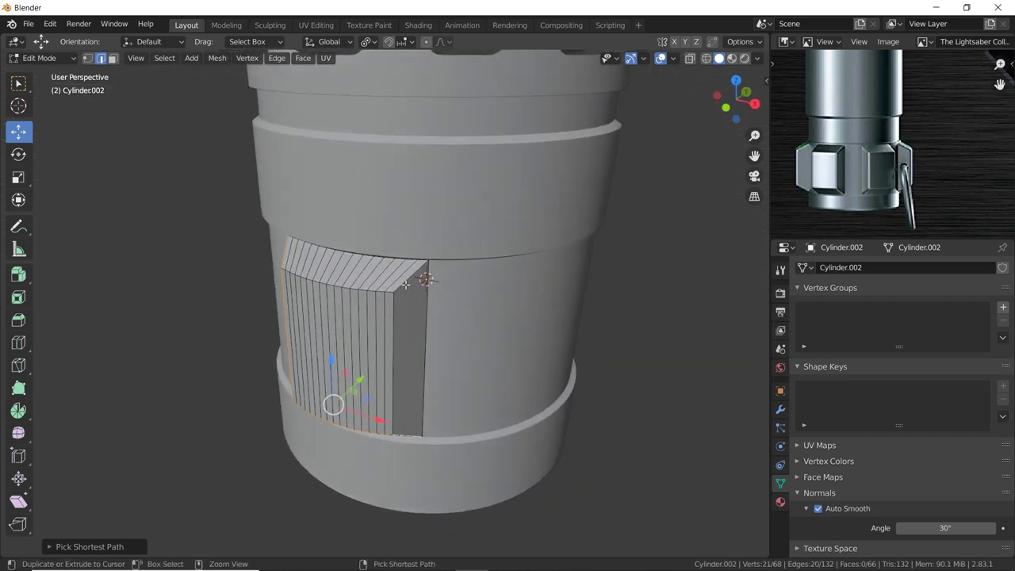
{"action": "mouse_move", "coordinate": [392, 289]}
{"action": "middle_mouse_down"}
{"action": "mouse_move", "coordinate": [366, 299]}
{"action": "mouse_move", "coordinate": [338, 269]}
{"action": "middle_mouse_up"}
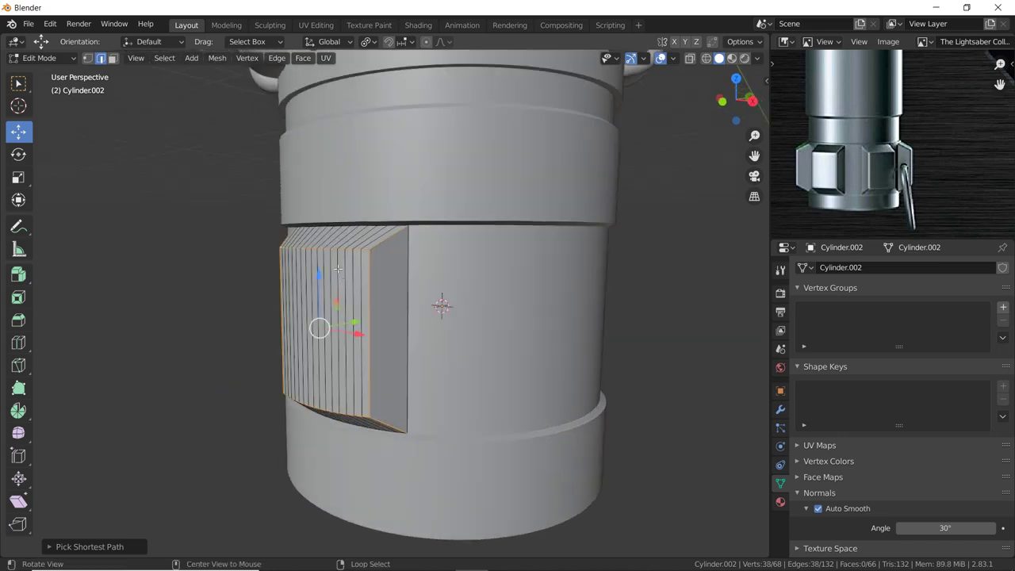
{"action": "scroll", "coordinate": [367, 285], "scroll_direction": "up", "scroll_amount": 1}
{"action": "scroll", "coordinate": [367, 284], "scroll_direction": "up", "scroll_amount": 2}
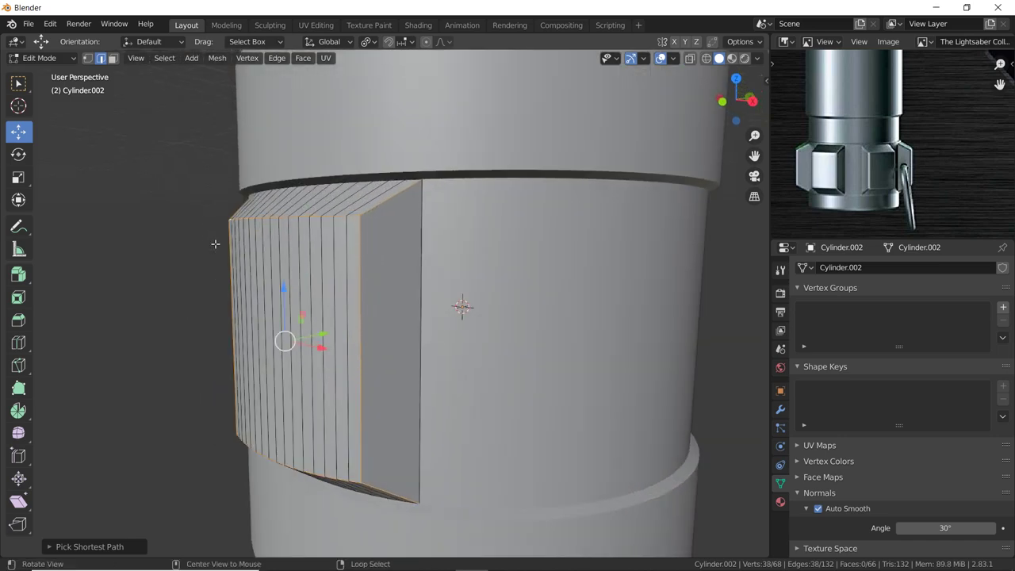
{"action": "left_click_drag", "start_coordinate": [214, 244], "coordinate": [345, 227], "text": "alt"}
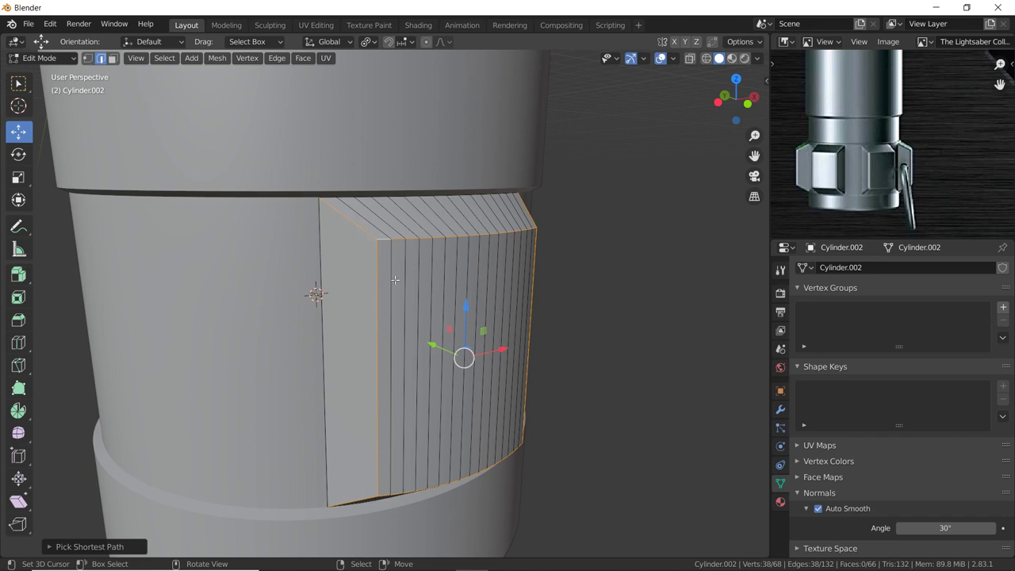
{"action": "middle_click_drag", "start_coordinate": [394, 279], "coordinate": [367, 238]}
Reselect the panel's outline: top edge, left and inner vertical edges, and bottom edge paths.
{"action": "left_click", "coordinate": [363, 233]}
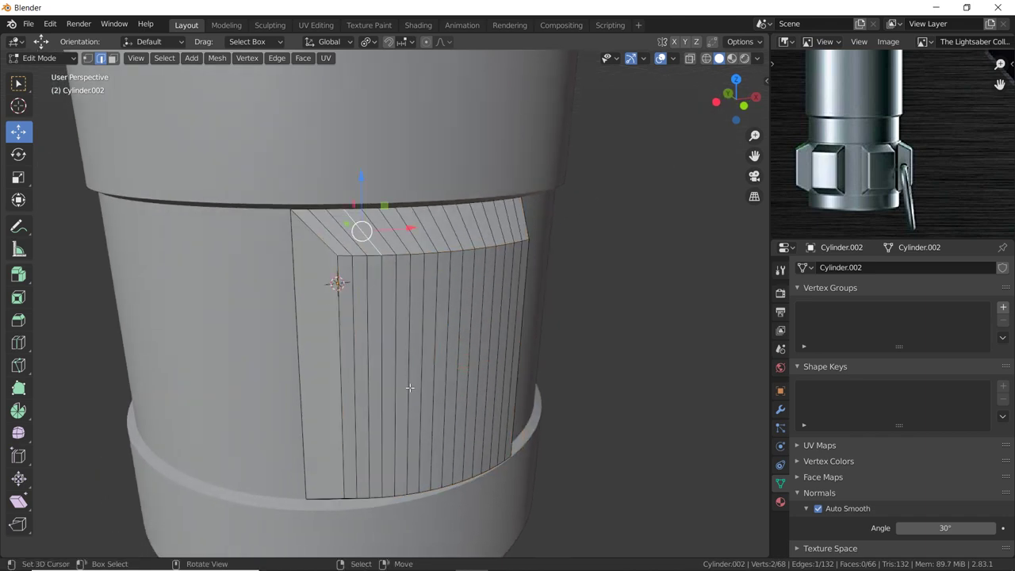
{"action": "mouse_move", "coordinate": [409, 387]}
{"action": "left_mouse_down", "text": "alt"}
{"action": "mouse_move", "coordinate": [329, 329]}
{"action": "mouse_move", "coordinate": [388, 382]}
{"action": "left_mouse_up", "text": "alt"}
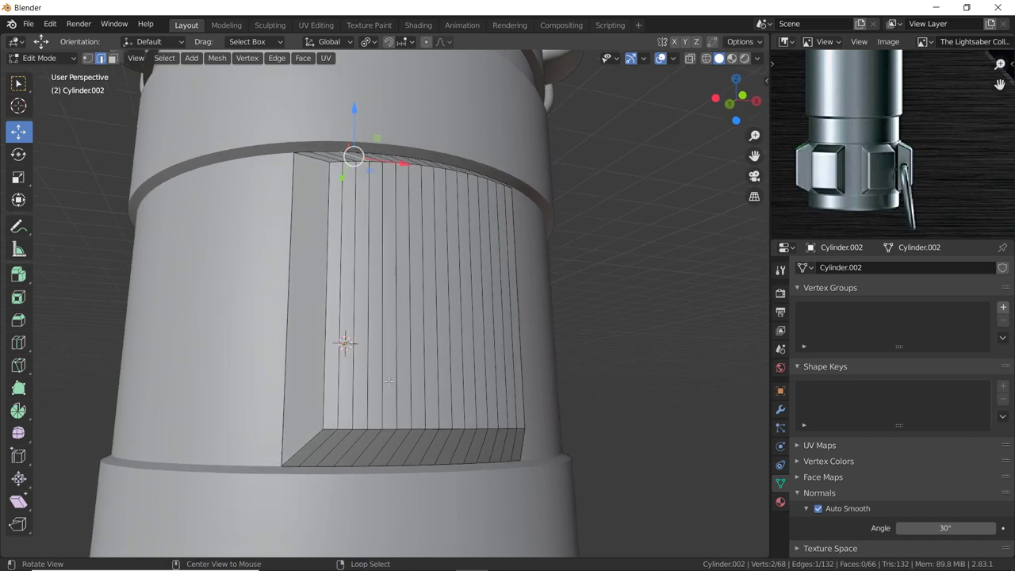
{"action": "left_click", "coordinate": [377, 455], "text": "ctrl"}
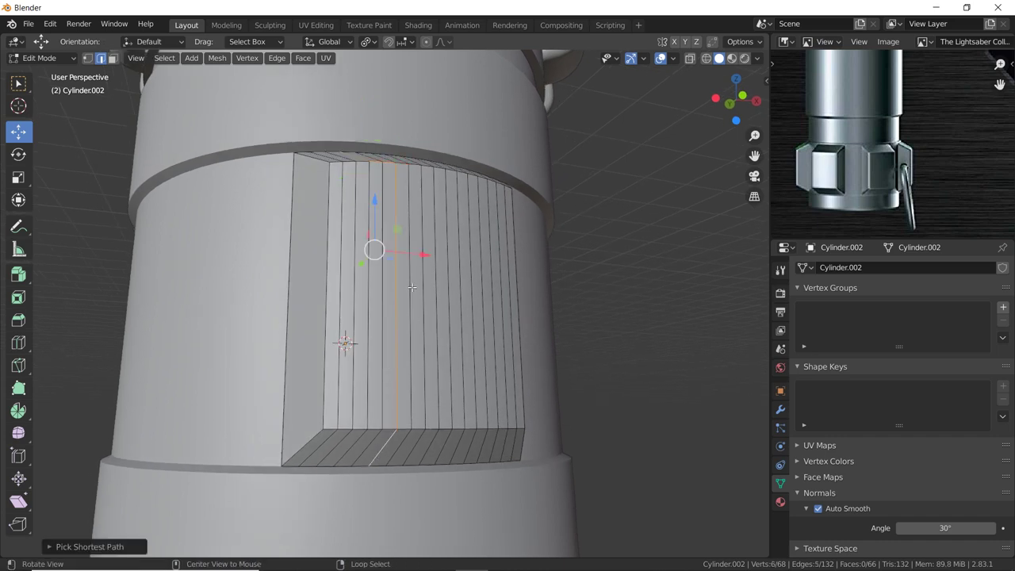
{"action": "left_click_drag", "start_coordinate": [377, 455], "coordinate": [386, 319], "text": "alt"}
{"action": "middle_click_drag", "start_coordinate": [417, 352], "coordinate": [354, 184]}
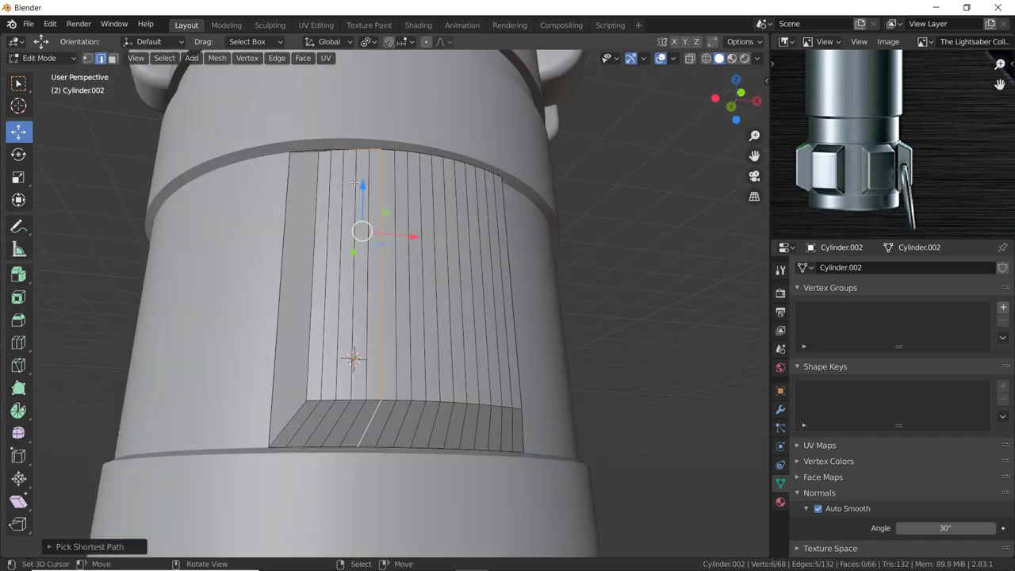
{"action": "middle_click_drag", "start_coordinate": [371, 374], "coordinate": [339, 314]}
{"action": "left_click", "coordinate": [303, 238]}
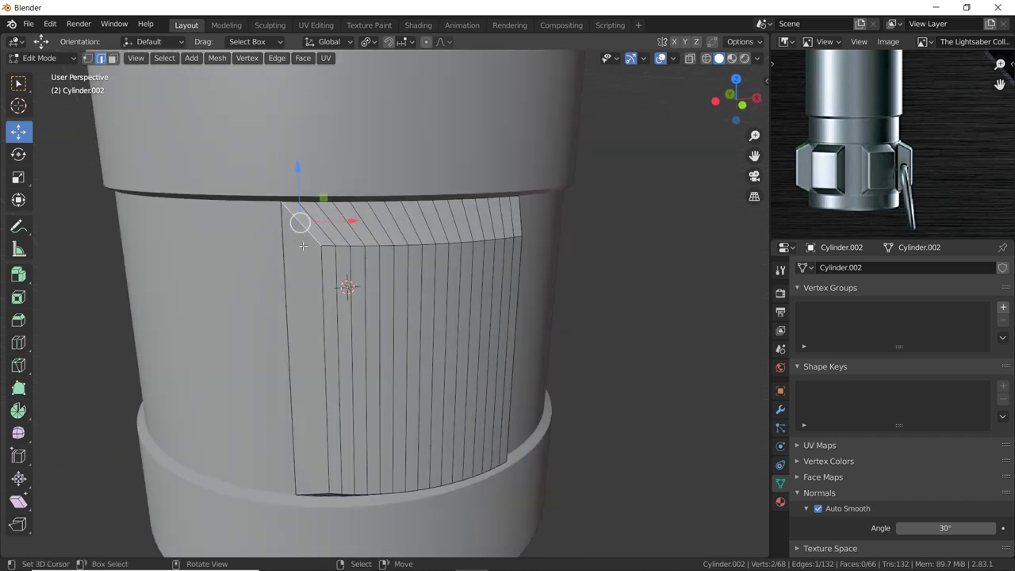
{"action": "middle_click_drag", "start_coordinate": [302, 237], "coordinate": [322, 355]}
{"action": "left_click", "coordinate": [310, 420], "text": "ctrl"}
{"action": "mouse_move", "coordinate": [309, 420]}
{"action": "middle_mouse_down"}
{"action": "mouse_move", "coordinate": [369, 455]}
{"action": "mouse_move", "coordinate": [377, 372]}
{"action": "middle_mouse_up"}
{"action": "left_click", "coordinate": [369, 456], "text": "ctrl"}
{"action": "left_click", "coordinate": [377, 372], "text": "ctrl"}
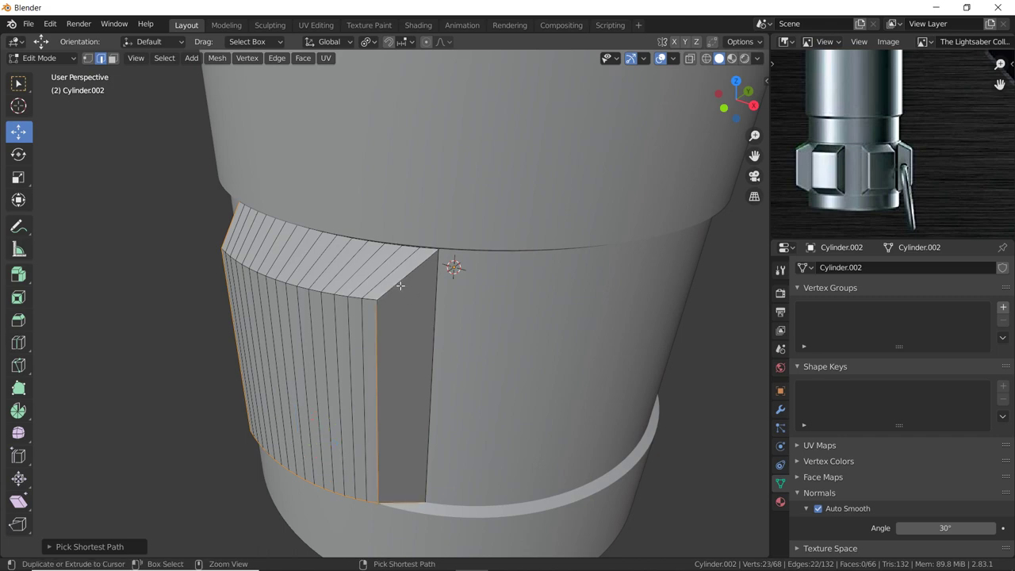
{"action": "mouse_move", "coordinate": [321, 312]}
{"action": "middle_mouse_down"}
{"action": "mouse_move", "coordinate": [380, 284]}
{"action": "mouse_move", "coordinate": [449, 271]}
{"action": "mouse_move", "coordinate": [445, 317]}
{"action": "middle_mouse_up"}
{"action": "left_click", "coordinate": [385, 280], "text": "ctrl"}
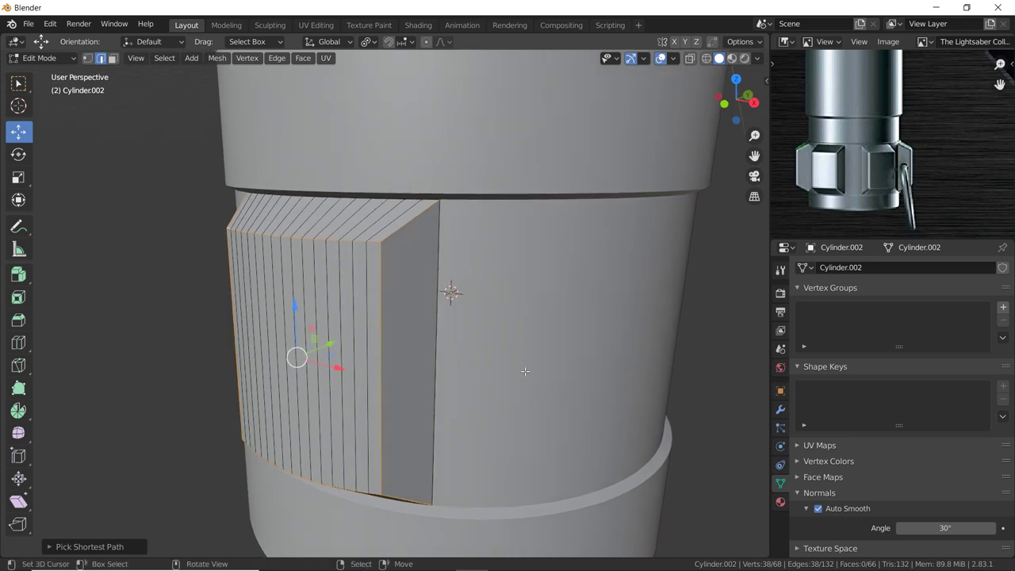
Bevel the selected panel edges with 7 segments, about 0.0136 m wide, then view from below.
{"action": "key", "text": "ctrl+b"}
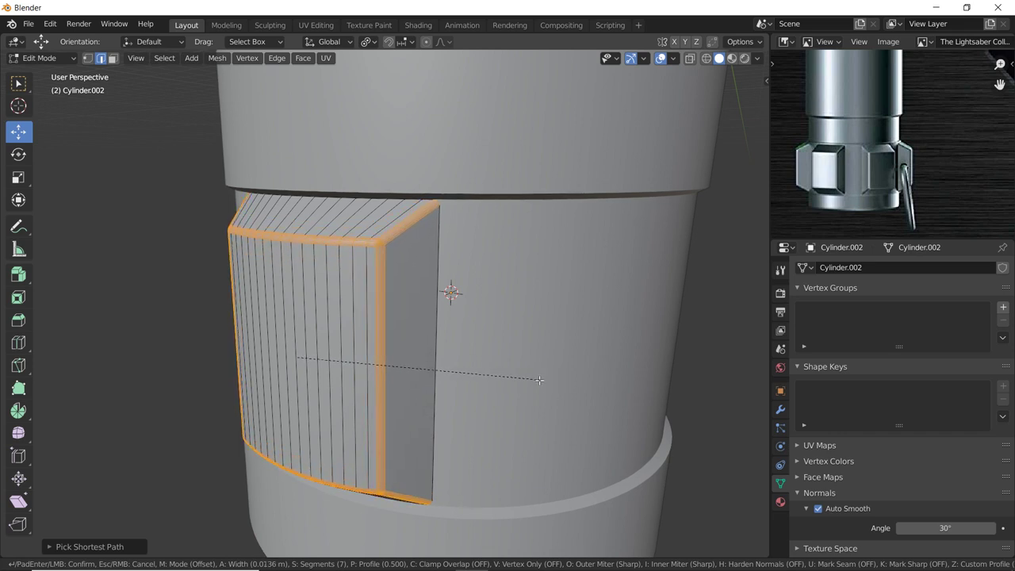
{"action": "left_click", "coordinate": [540, 380]}
{"action": "key", "text": "Tab"}
{"action": "mouse_move", "coordinate": [452, 369]}
{"action": "middle_mouse_down"}
{"action": "mouse_move", "coordinate": [508, 351]}
{"action": "mouse_move", "coordinate": [530, 325]}
{"action": "mouse_move", "coordinate": [455, 306]}
{"action": "mouse_move", "coordinate": [415, 362]}
{"action": "middle_mouse_up"}
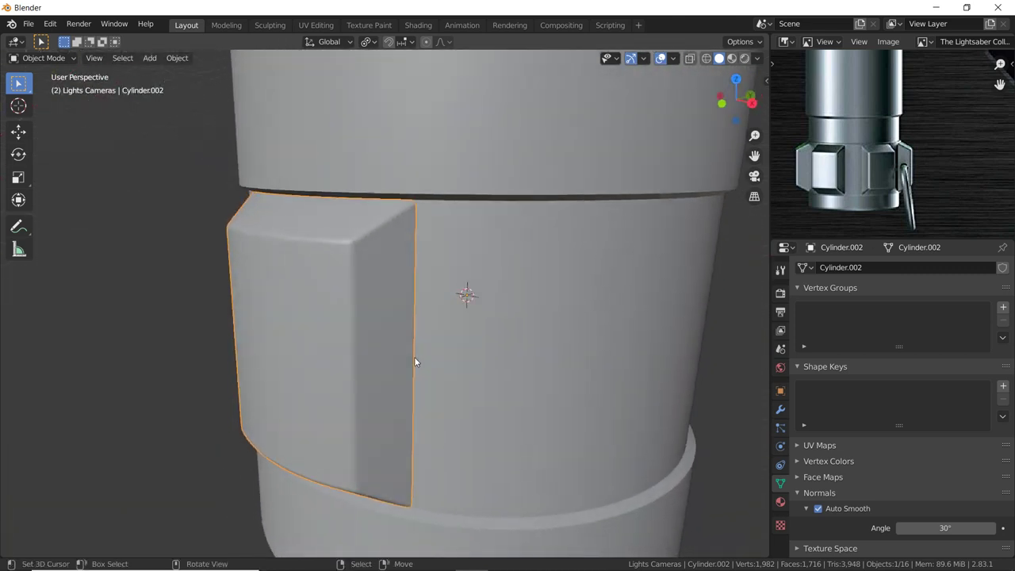
{"action": "scroll", "coordinate": [414, 357], "scroll_direction": "down", "scroll_amount": 3}
{"action": "scroll", "coordinate": [414, 356], "scroll_direction": "down", "scroll_amount": 3}
{"action": "middle_click_drag", "start_coordinate": [412, 296], "coordinate": [413, 272]}
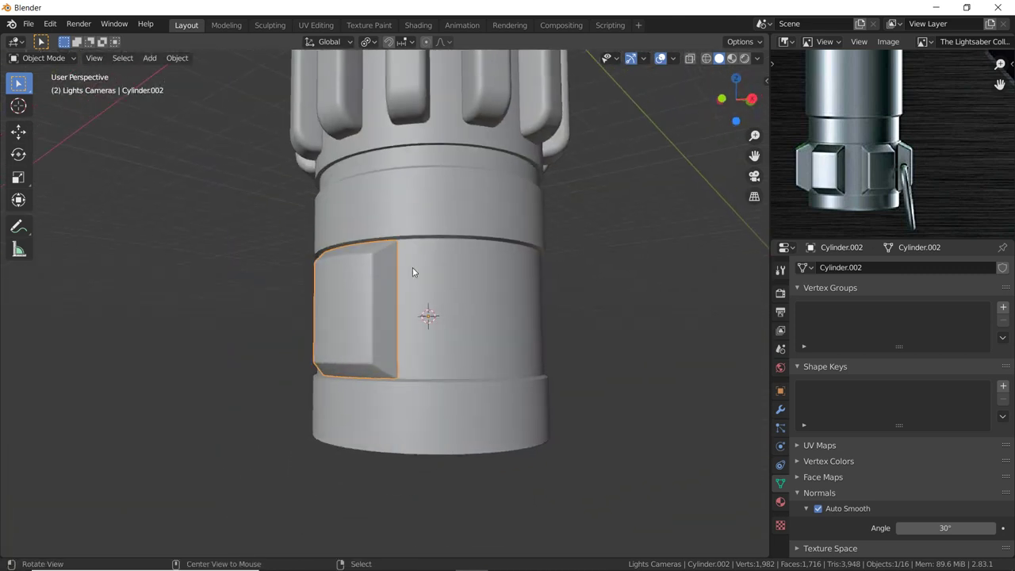
{"action": "key", "text": "ctrl+KP_7"}
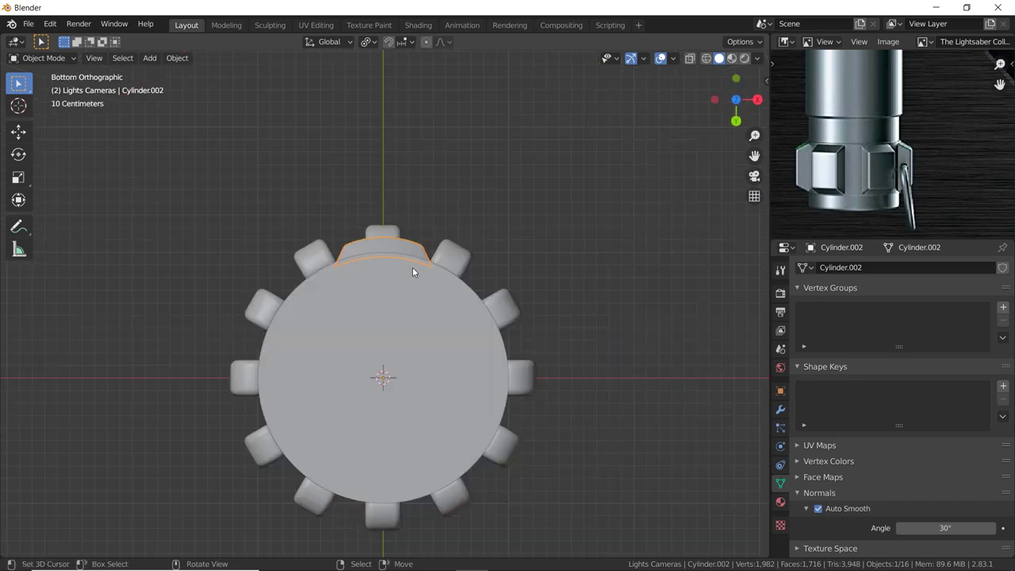
Make a linked copy of the block rotated 60°, repeating until six blocks ring the cylinder.
{"action": "key", "text": "KP_7"}
{"action": "key", "text": "ctrl+KP_7"}
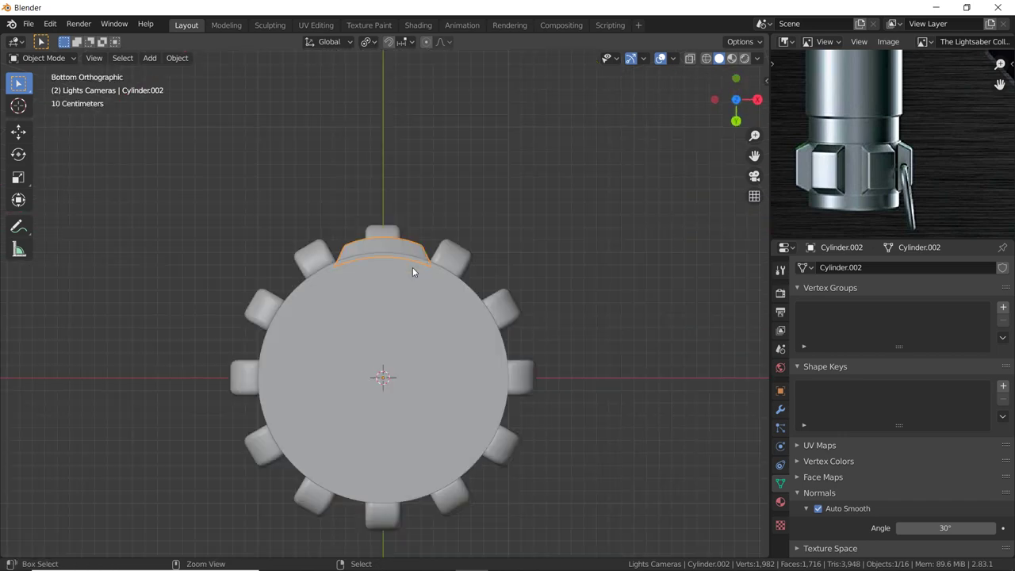
{"action": "scroll", "coordinate": [451, 281], "scroll_direction": "down", "scroll_amount": 4, "text": "shift"}
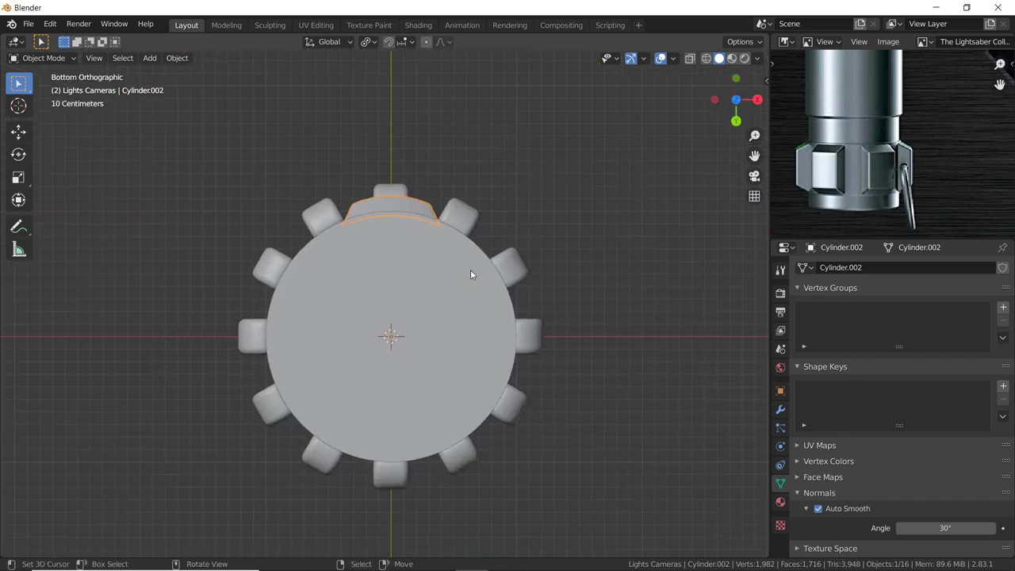
{"action": "key", "text": "alt+d"}
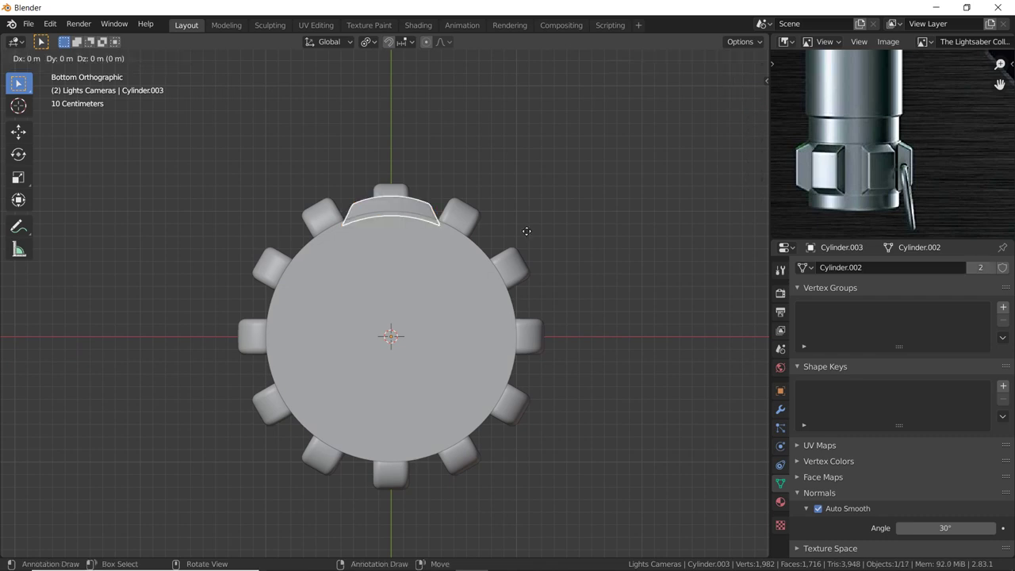
{"action": "type", "text": "60"}
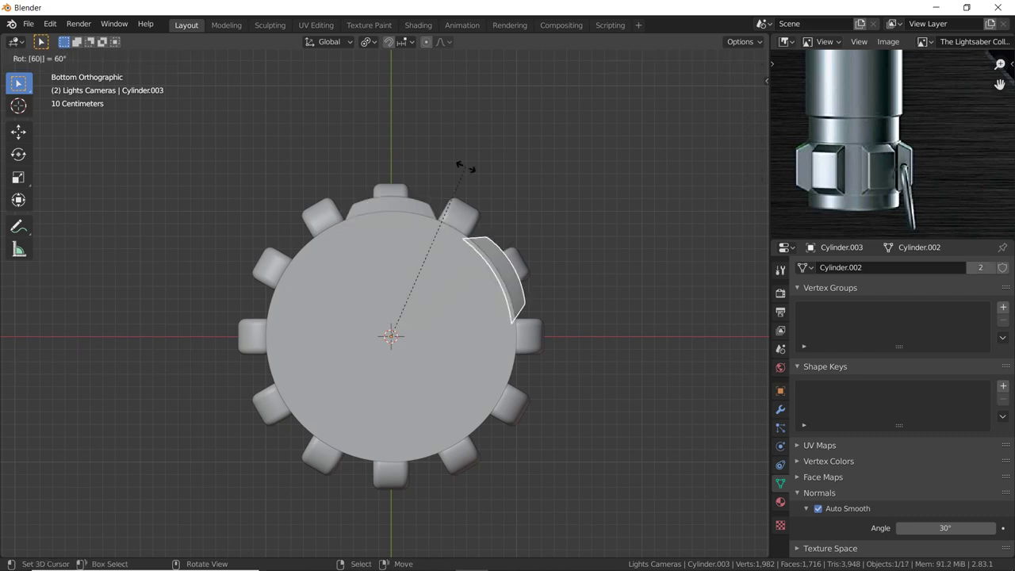
{"action": "key", "text": "Return"}
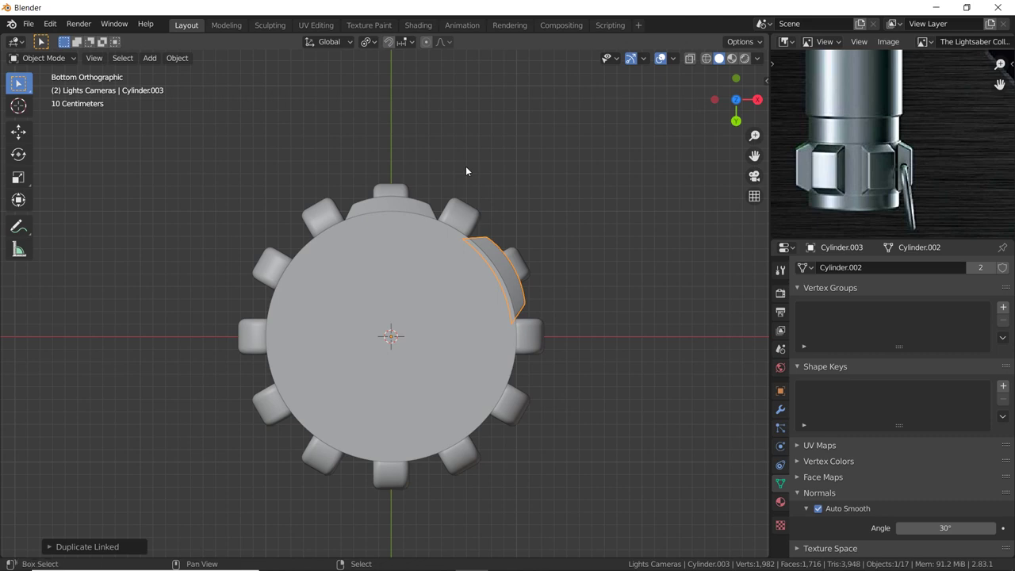
{"action": "key", "text": "shift+r"}
{"action": "key", "text": "shift+r"}
{"action": "key", "text": "shift+r"}
{"action": "key", "text": "shift+r"}
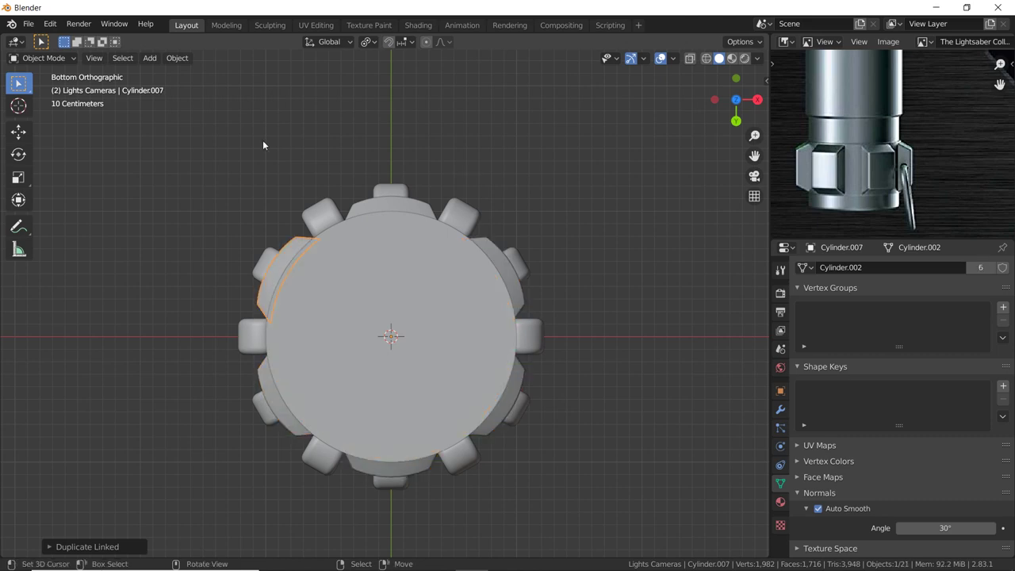
{"action": "mouse_move", "coordinate": [263, 145]}
{"action": "middle_mouse_down"}
{"action": "mouse_move", "coordinate": [167, 333]}
{"action": "mouse_move", "coordinate": [95, 361]}
{"action": "mouse_move", "coordinate": [113, 356]}
{"action": "mouse_move", "coordinate": [104, 344]}
{"action": "mouse_move", "coordinate": [161, 325]}
{"action": "mouse_move", "coordinate": [177, 291]}
{"action": "mouse_move", "coordinate": [338, 331]}
{"action": "middle_mouse_up"}
Select the bottom cap face of the base cylinder in face select mode.
{"action": "key", "text": "Tab"}
{"action": "key", "text": "Tab"}
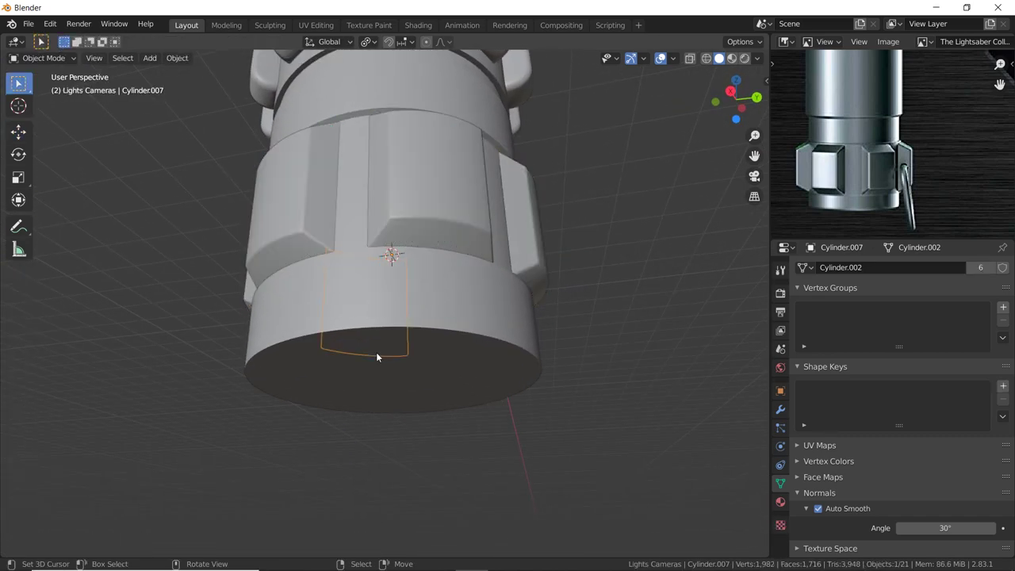
{"action": "left_click", "coordinate": [392, 349]}
{"action": "key", "text": "Tab"}
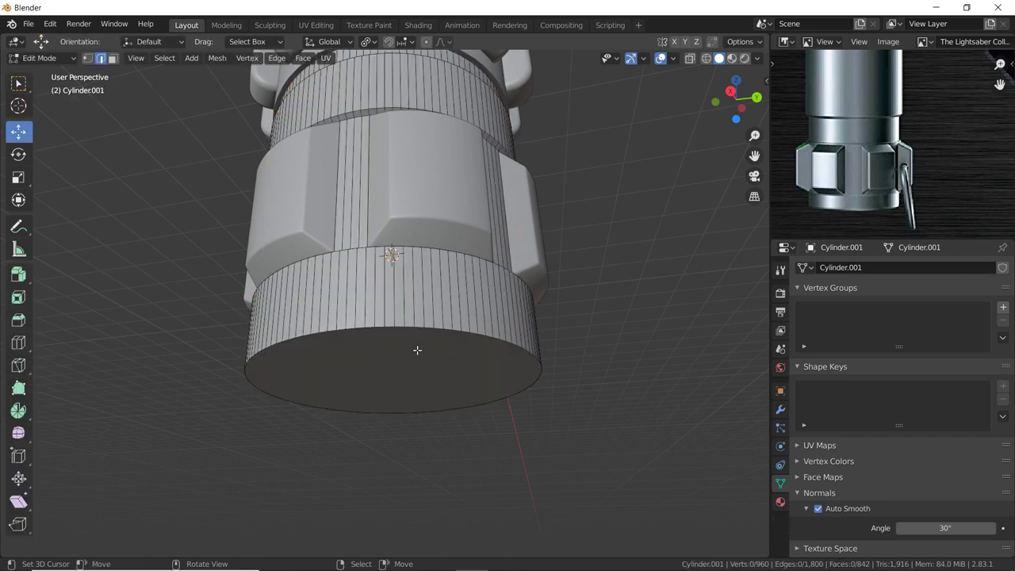
{"action": "left_click", "coordinate": [112, 58]}
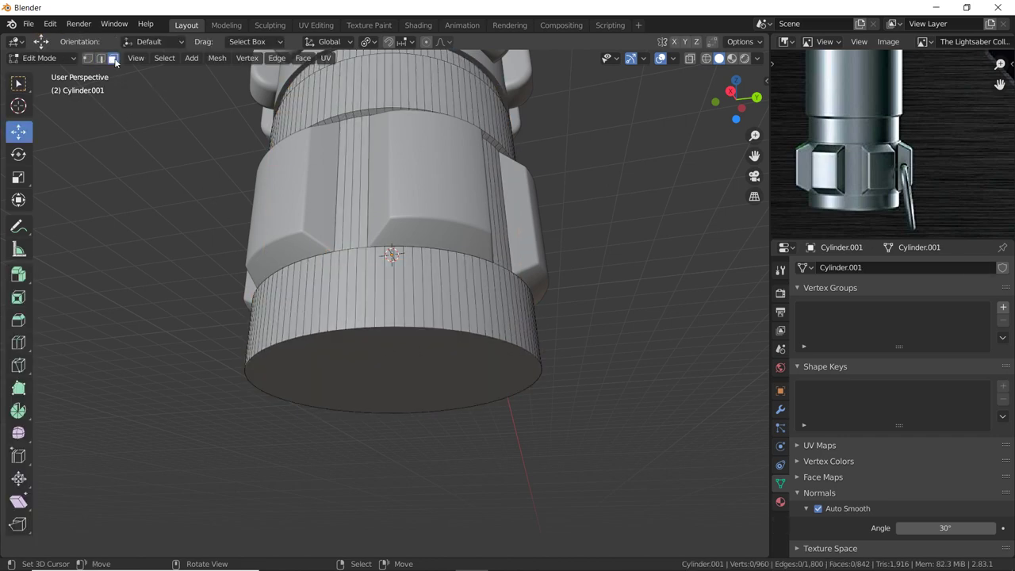
{"action": "left_click", "coordinate": [339, 340]}
Bevel the bottom rim, then inset, extrude, scale down and bevel the bottom face.
{"action": "key", "text": "ctrl+b"}
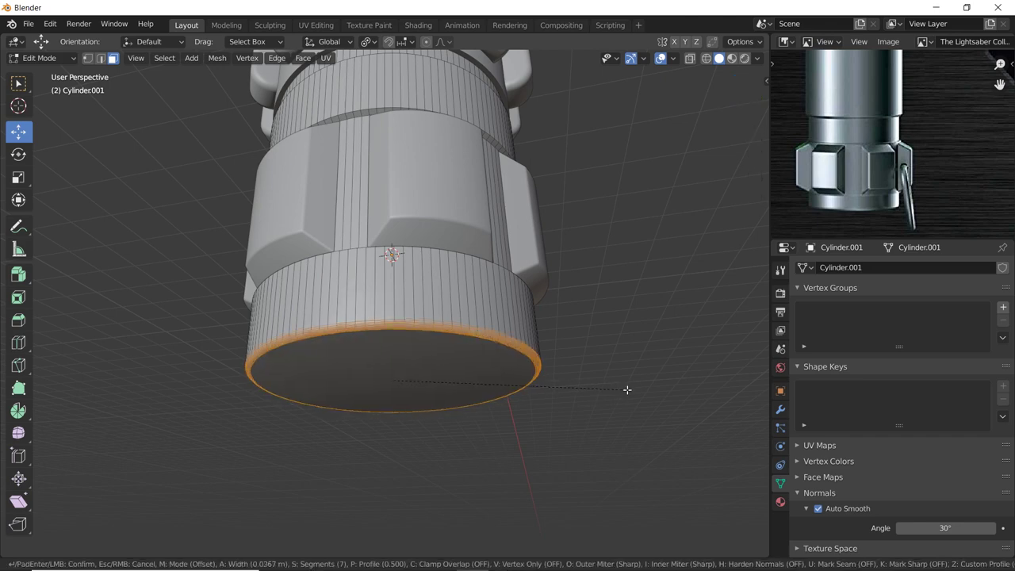
{"action": "left_click", "coordinate": [626, 390]}
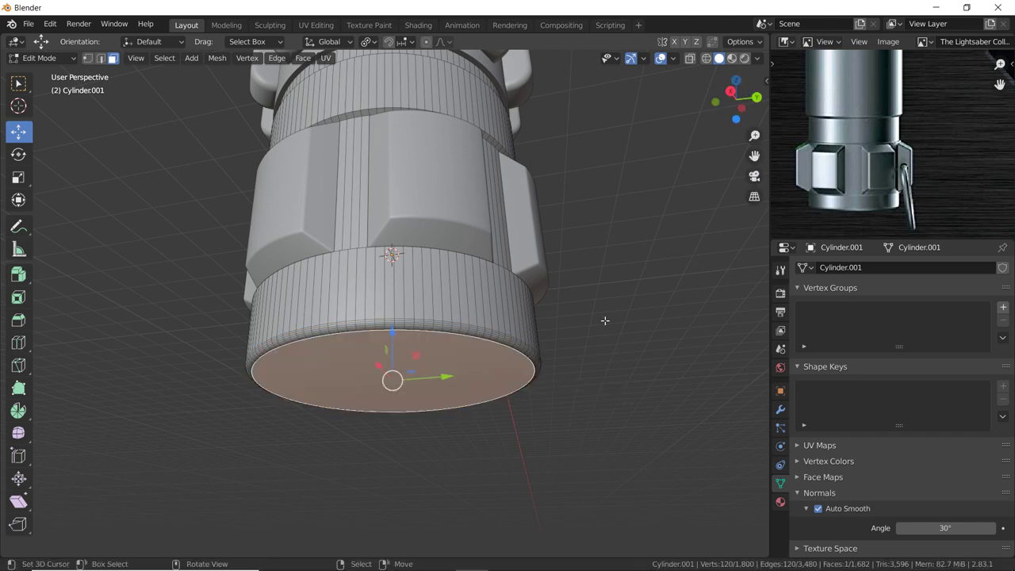
{"action": "key", "text": "i"}
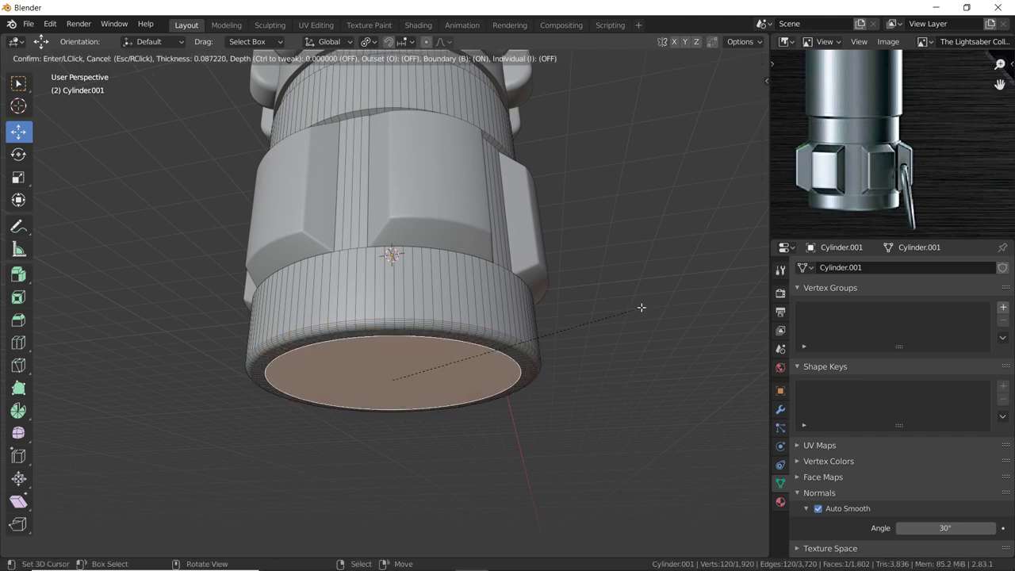
{"action": "left_click", "coordinate": [641, 306]}
{"action": "key", "text": "e"}
{"action": "left_click", "coordinate": [634, 321]}
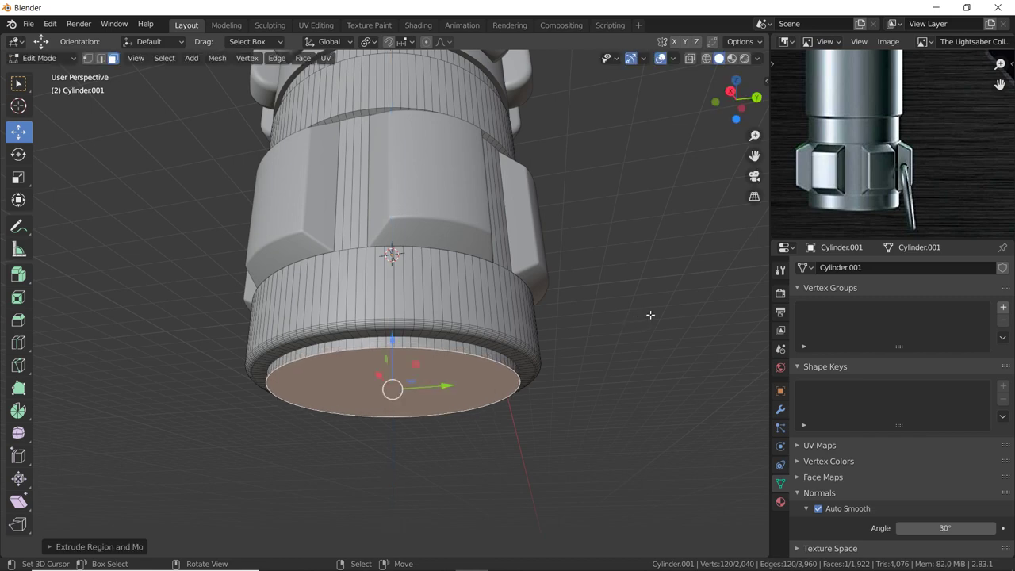
{"action": "key", "text": "s"}
{"action": "left_click", "coordinate": [632, 318]}
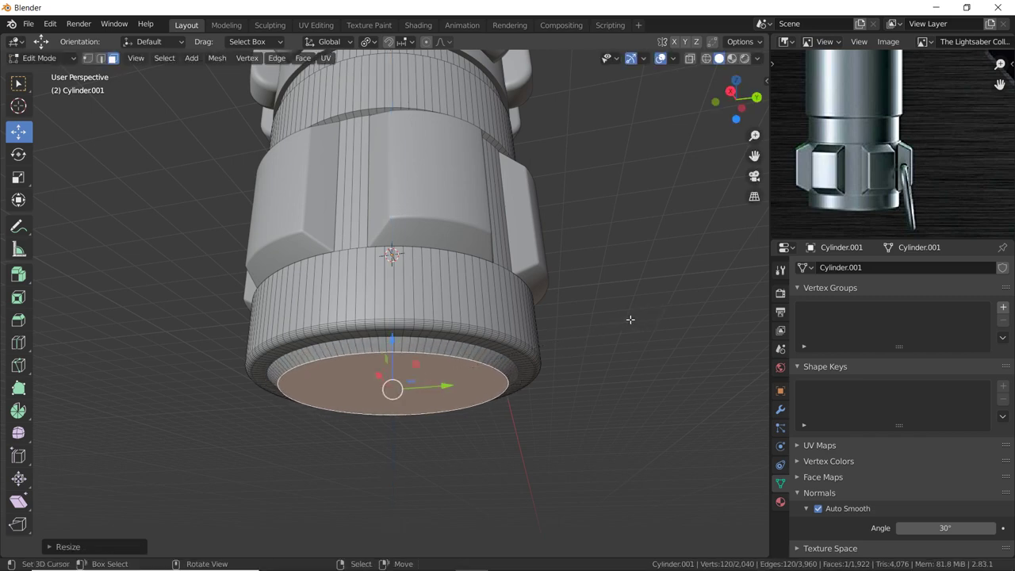
{"action": "key", "text": "ctrl+b"}
{"action": "left_click", "coordinate": [634, 318]}
{"action": "key", "text": "Tab"}
Inset the bottom face again and extrude and shrink it inward into a recessed bore.
{"action": "mouse_move", "coordinate": [612, 320]}
{"action": "middle_mouse_down"}
{"action": "mouse_move", "coordinate": [628, 291]}
{"action": "mouse_move", "coordinate": [617, 304]}
{"action": "middle_mouse_up"}
{"action": "key", "text": "Tab"}
{"action": "key", "text": "i"}
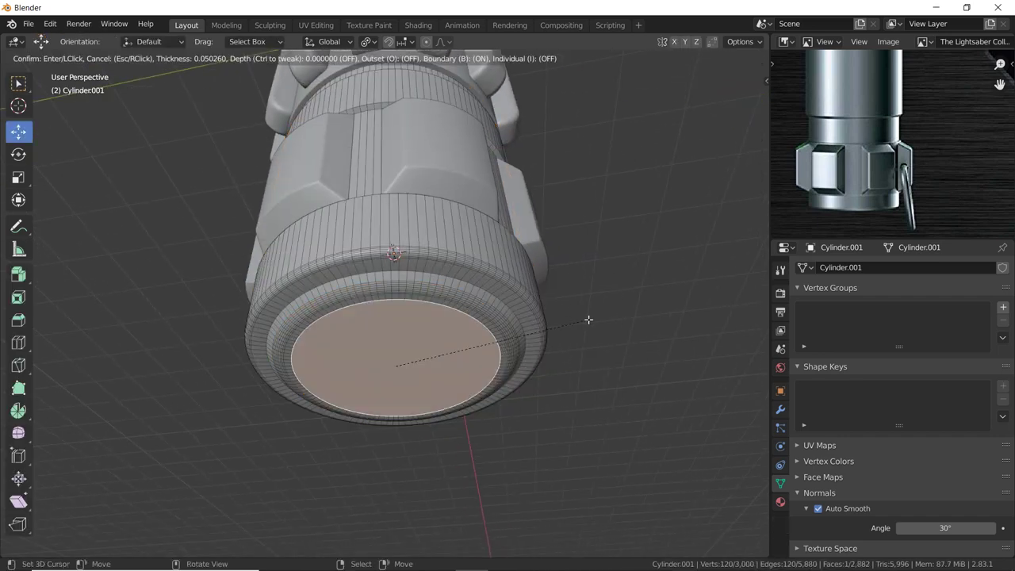
{"action": "left_click", "coordinate": [578, 308]}
{"action": "key", "text": "e"}
{"action": "left_click", "coordinate": [578, 308]}
{"action": "key", "text": "s"}
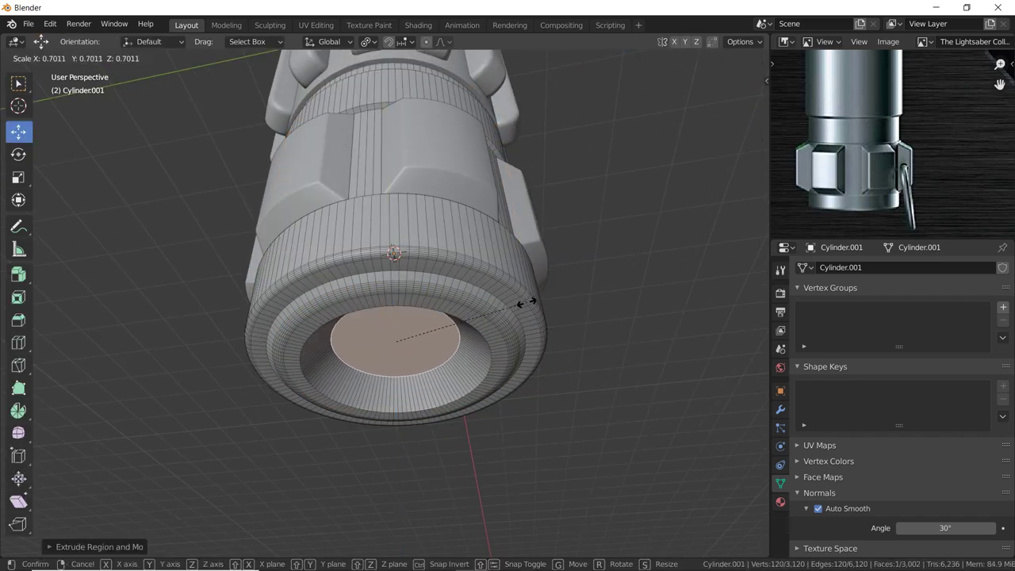
{"action": "left_click", "coordinate": [529, 312]}
{"action": "key", "text": "Tab"}
{"action": "mouse_move", "coordinate": [528, 312]}
{"action": "middle_mouse_down"}
{"action": "mouse_move", "coordinate": [566, 278]}
{"action": "mouse_move", "coordinate": [574, 324]}
{"action": "mouse_move", "coordinate": [587, 333]}
{"action": "mouse_move", "coordinate": [605, 391]}
{"action": "mouse_move", "coordinate": [564, 365]}
{"action": "mouse_move", "coordinate": [555, 399]}
{"action": "mouse_move", "coordinate": [544, 387]}
{"action": "mouse_move", "coordinate": [553, 374]}
{"action": "mouse_move", "coordinate": [220, 301]}
{"action": "mouse_move", "coordinate": [333, 329]}
{"action": "middle_mouse_up"}
Orbit to a side view of the hilt's base section and call up the Shift+A Add menu.
{"action": "scroll", "coordinate": [553, 375], "scroll_direction": "down", "scroll_amount": 2}
{"action": "scroll", "coordinate": [553, 375], "scroll_direction": "down", "scroll_amount": 2}
{"action": "scroll", "coordinate": [553, 374], "scroll_direction": "down", "scroll_amount": 3}
{"action": "scroll", "coordinate": [553, 373], "scroll_direction": "down", "scroll_amount": 1}
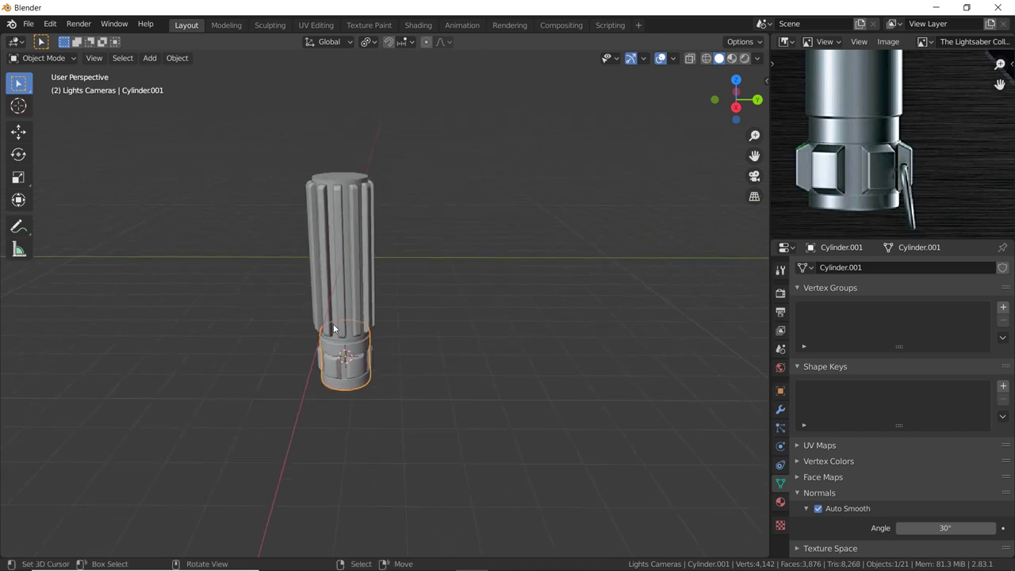
{"action": "scroll", "coordinate": [386, 384], "scroll_direction": "up", "scroll_amount": 3}
{"action": "scroll", "coordinate": [387, 383], "scroll_direction": "up", "scroll_amount": 1}
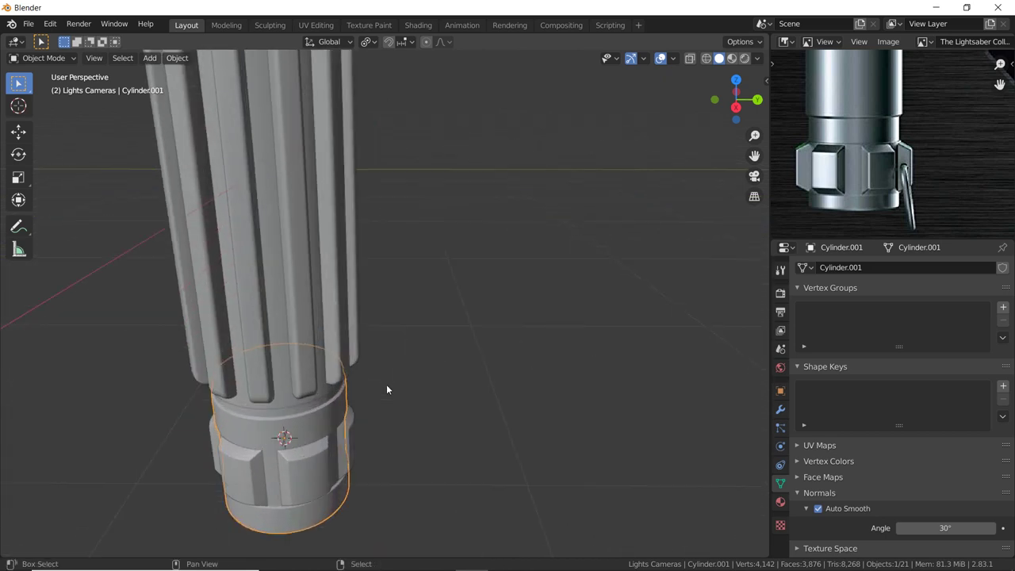
{"action": "mouse_move", "coordinate": [386, 384]}
{"action": "middle_mouse_down"}
{"action": "mouse_move", "coordinate": [472, 289]}
{"action": "mouse_move", "coordinate": [416, 287]}
{"action": "mouse_move", "coordinate": [553, 247]}
{"action": "middle_mouse_up"}
{"action": "mouse_move", "coordinate": [487, 279]}
{"action": "middle_mouse_down"}
{"action": "mouse_move", "coordinate": [439, 308]}
{"action": "mouse_move", "coordinate": [452, 263]}
{"action": "middle_mouse_up"}
{"action": "key", "text": "shift+a"}
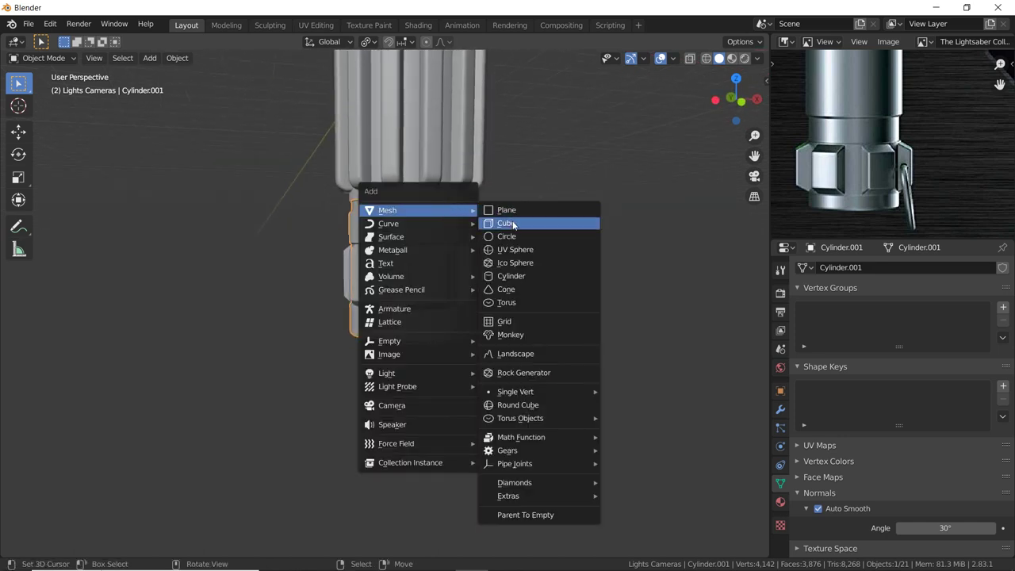
Add a cube, shrink it and place it beside the hilt's lower ring.
{"action": "left_click", "coordinate": [507, 224]}
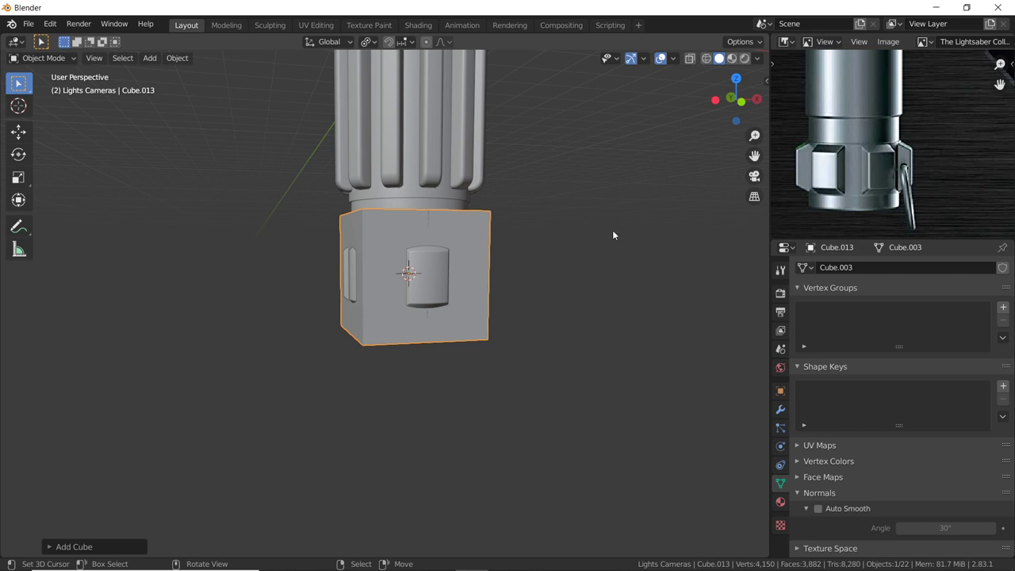
{"action": "left_click", "coordinate": [18, 131]}
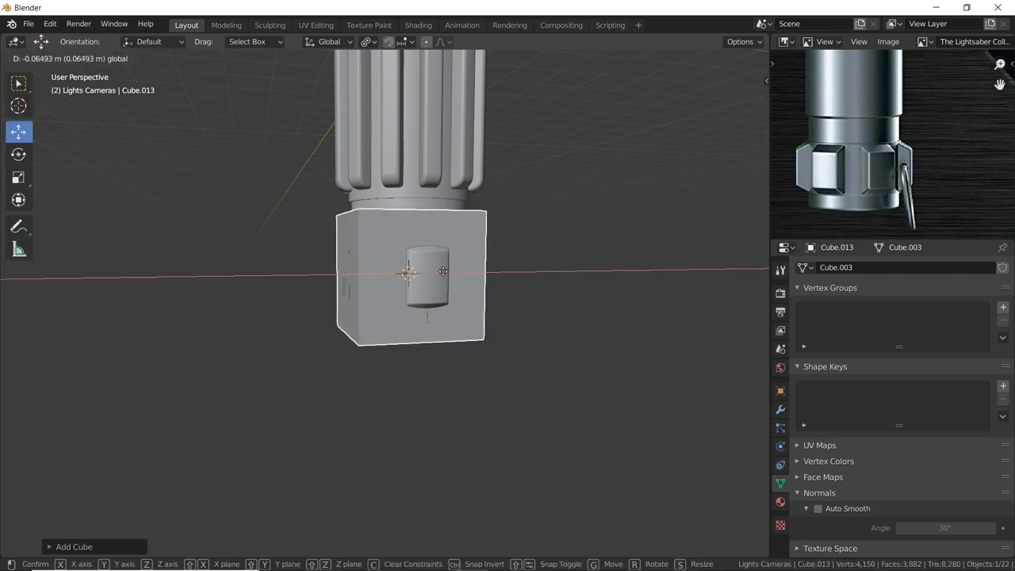
{"action": "left_click_drag", "start_coordinate": [456, 273], "coordinate": [389, 274]}
{"action": "key", "text": "s"}
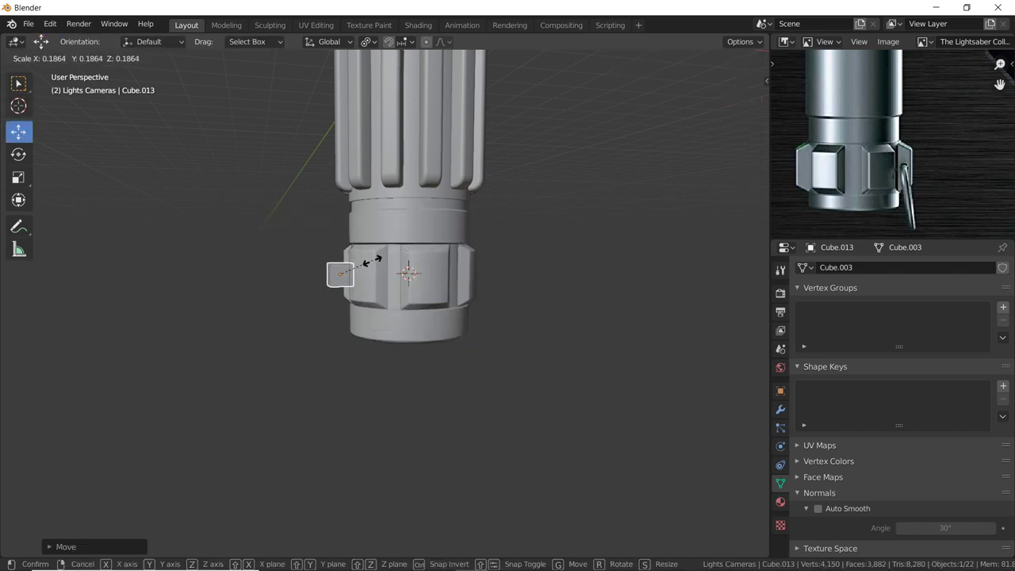
{"action": "left_click", "coordinate": [369, 262]}
{"action": "key", "text": "g"}
{"action": "key", "text": "z"}
{"action": "left_click", "coordinate": [373, 303]}
{"action": "middle_click_drag", "start_coordinate": [373, 303], "coordinate": [418, 311]}
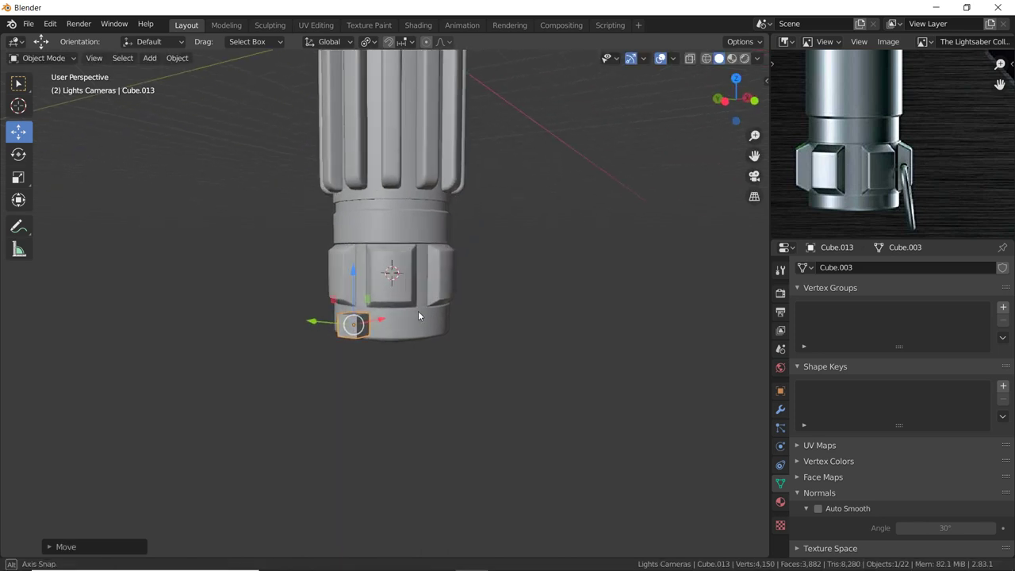
{"action": "key", "text": "g"}
{"action": "left_click", "coordinate": [392, 316]}
Adjust the small cube's height along Z and fine-tune its position.
{"action": "scroll", "coordinate": [392, 320], "scroll_direction": "up", "scroll_amount": 2}
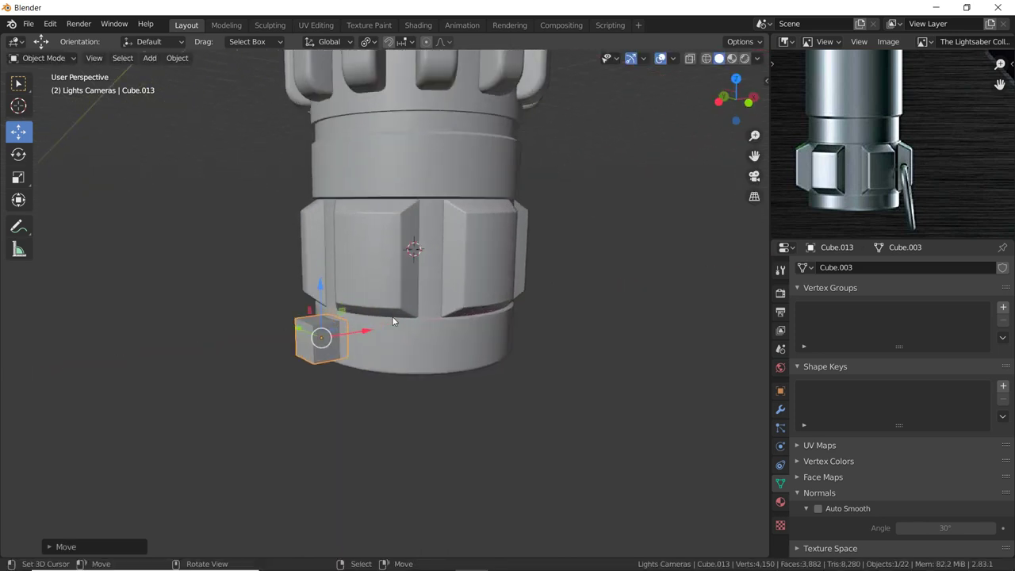
{"action": "scroll", "coordinate": [388, 285], "scroll_direction": "up", "scroll_amount": 2}
{"action": "scroll", "coordinate": [373, 246], "scroll_direction": "up", "scroll_amount": 2}
{"action": "middle_click_drag", "start_coordinate": [372, 246], "coordinate": [368, 280]}
{"action": "key", "text": "s"}
{"action": "key", "text": "z"}
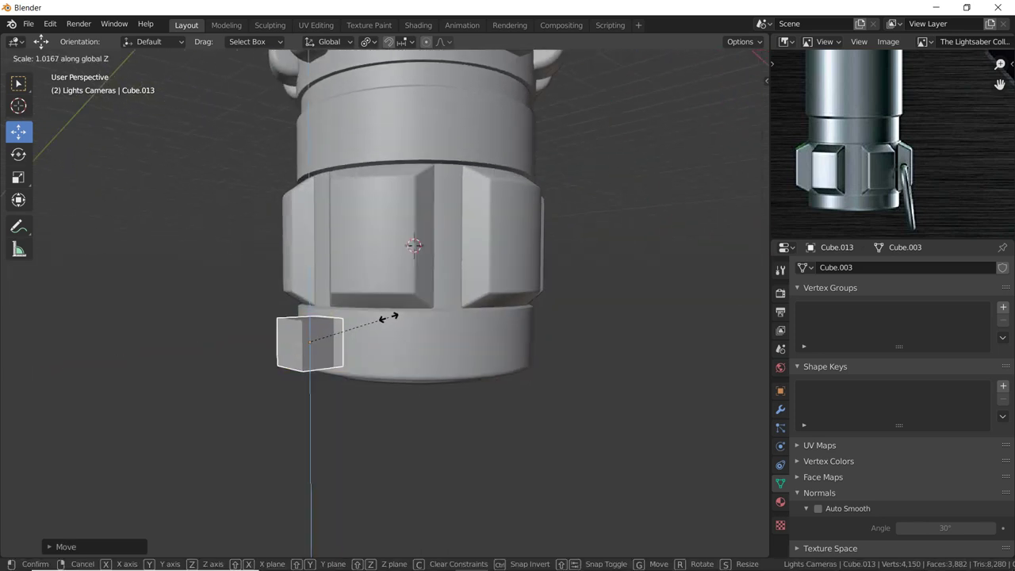
{"action": "left_click", "coordinate": [402, 318]}
{"action": "key", "text": "g"}
{"action": "left_click", "coordinate": [402, 319]}
Bevel the small block's selected top edge to round its corners.
{"action": "key", "text": "Tab"}
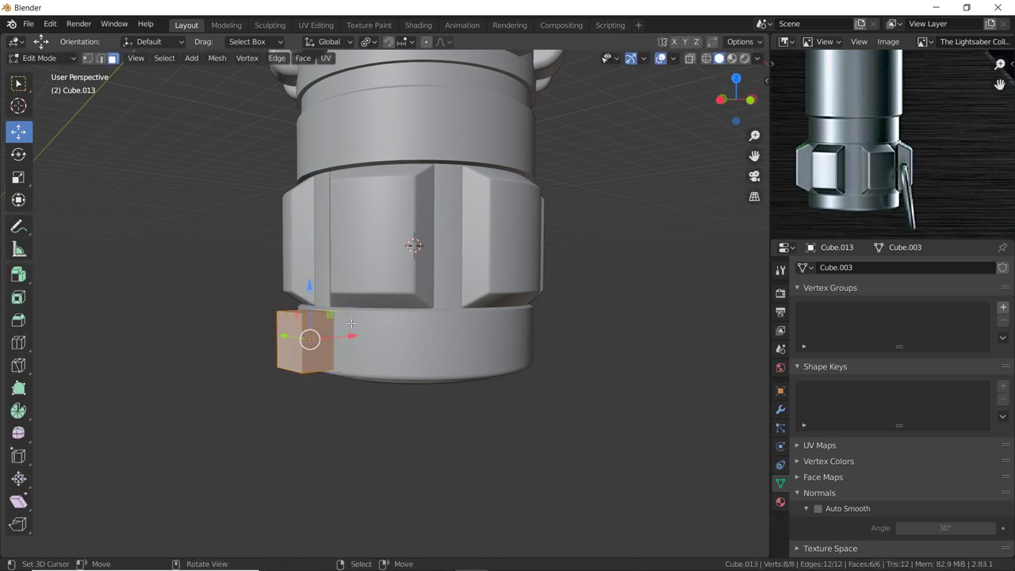
{"action": "middle_click_drag", "start_coordinate": [381, 261], "coordinate": [237, 158]}
{"action": "left_click", "coordinate": [101, 58]}
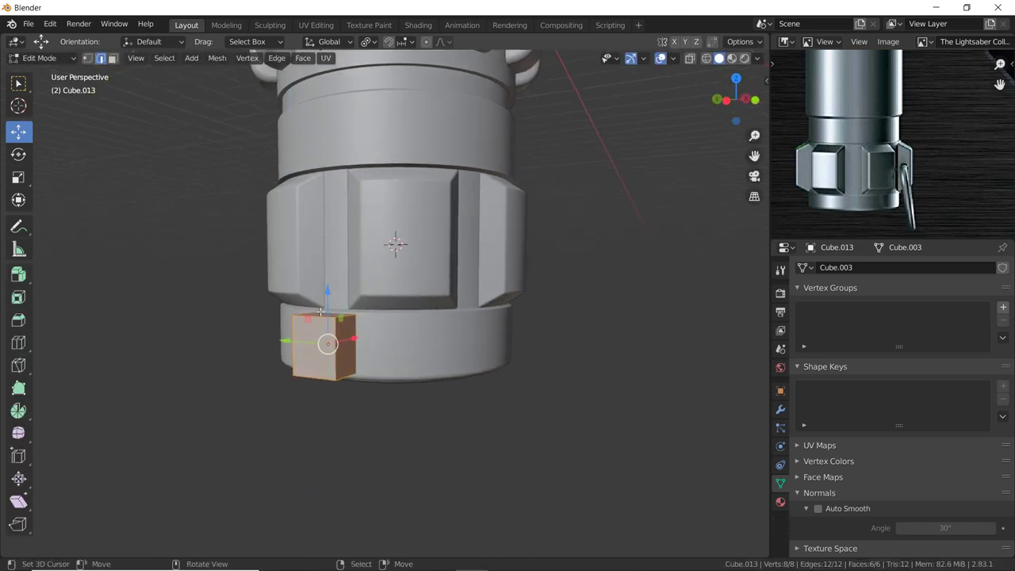
{"action": "left_click", "coordinate": [321, 316]}
{"action": "middle_click_drag", "start_coordinate": [345, 352], "coordinate": [400, 357]}
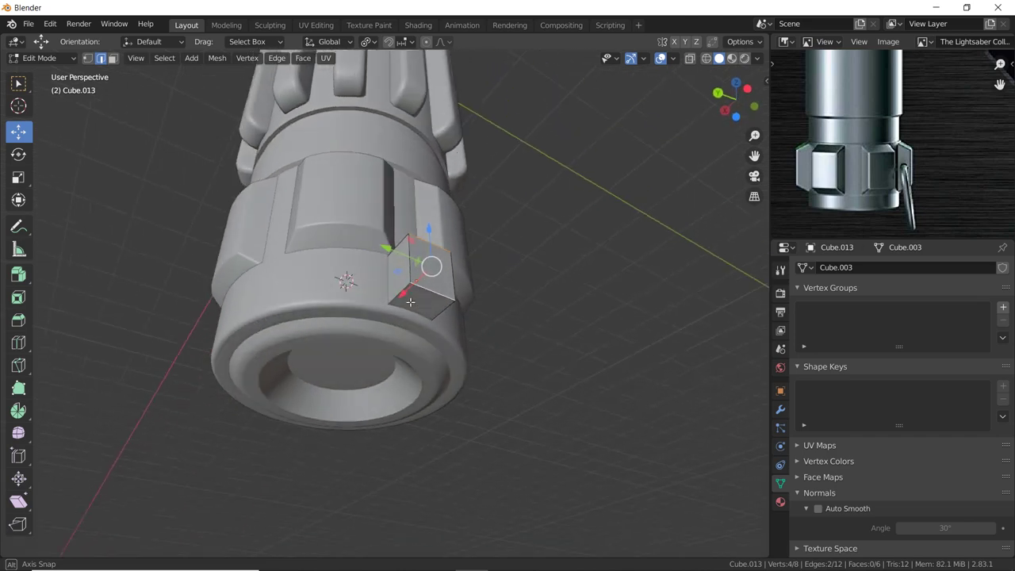
{"action": "key", "text": "ctrl+b"}
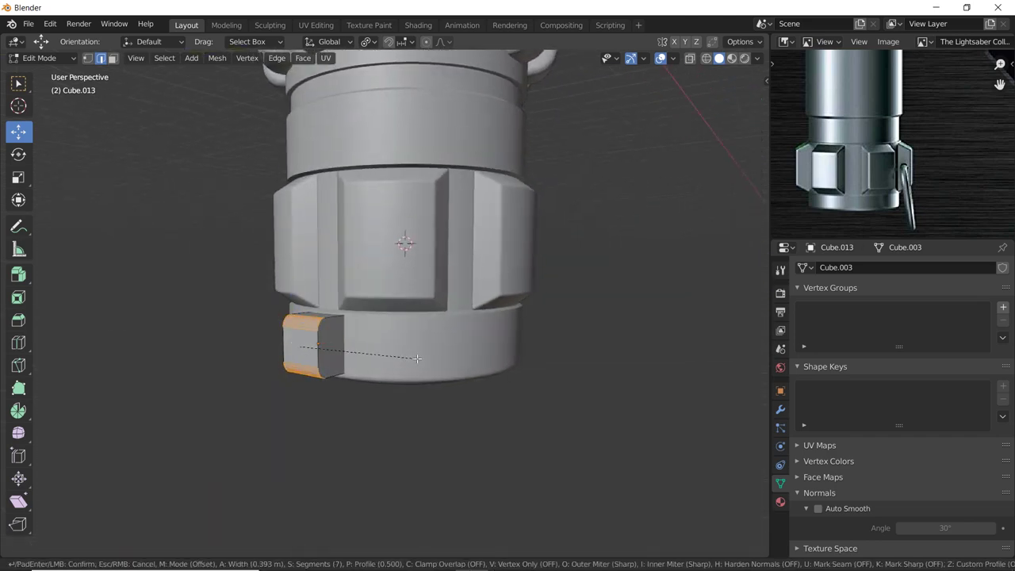
{"action": "left_click", "coordinate": [365, 349]}
{"action": "key", "text": "Tab"}
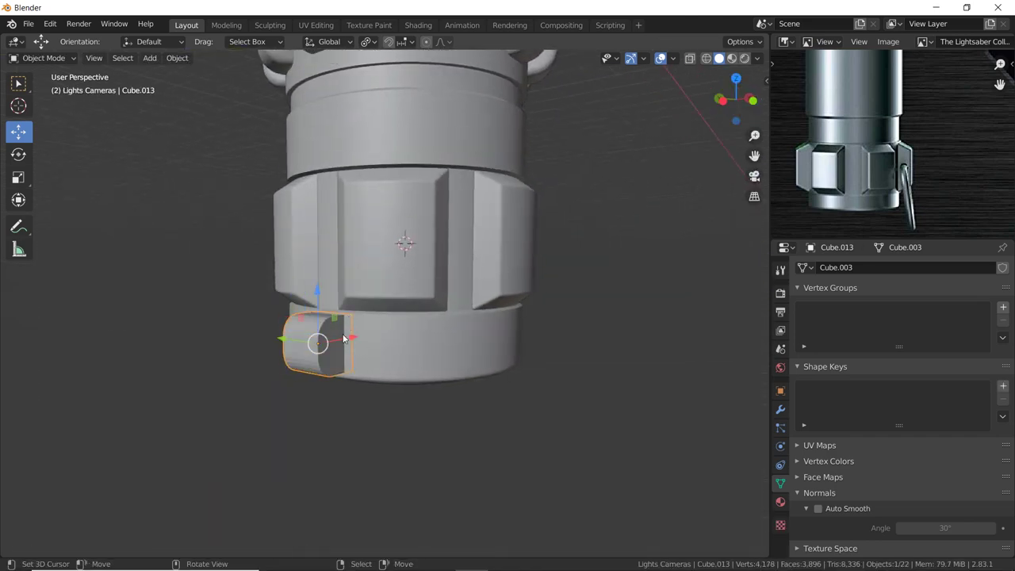
Snap the 3D cursor to the selected block's centre.
{"action": "mouse_move", "coordinate": [355, 352]}
{"action": "middle_mouse_down"}
{"action": "mouse_move", "coordinate": [312, 348]}
{"action": "mouse_move", "coordinate": [360, 332]}
{"action": "middle_mouse_up"}
{"action": "key", "text": "alt"}
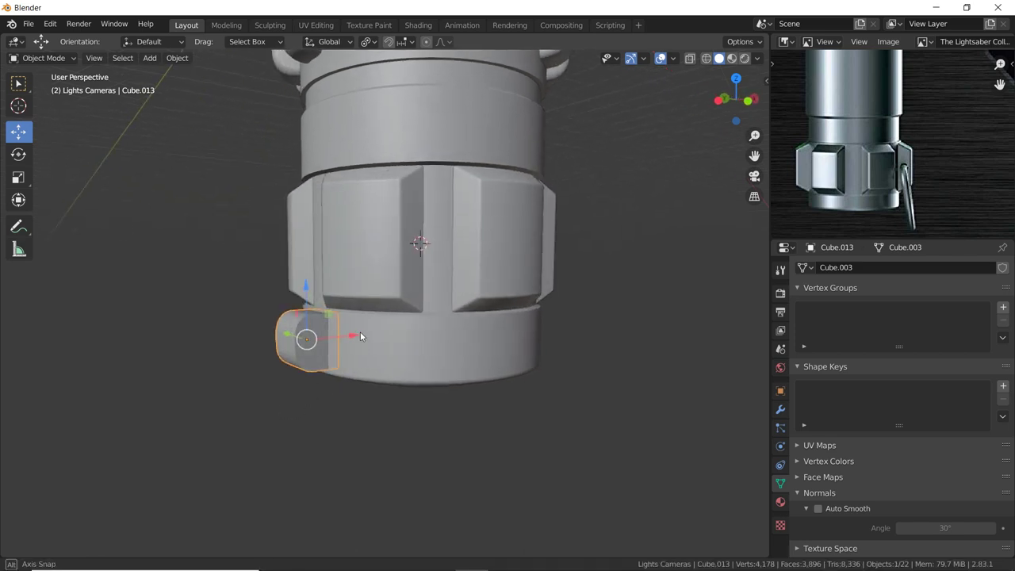
{"action": "key", "text": "shift+s"}
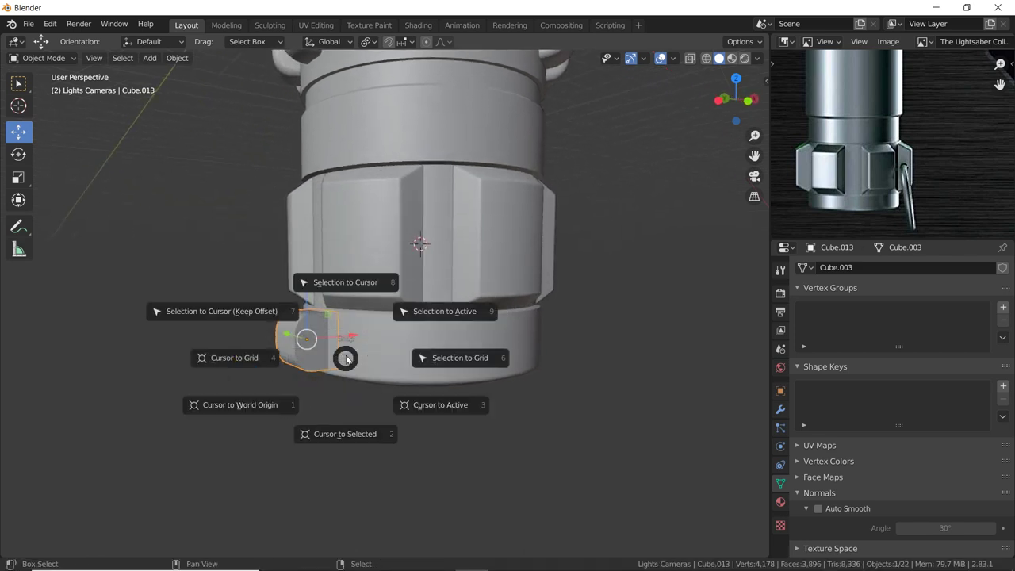
{"action": "left_click", "coordinate": [337, 434]}
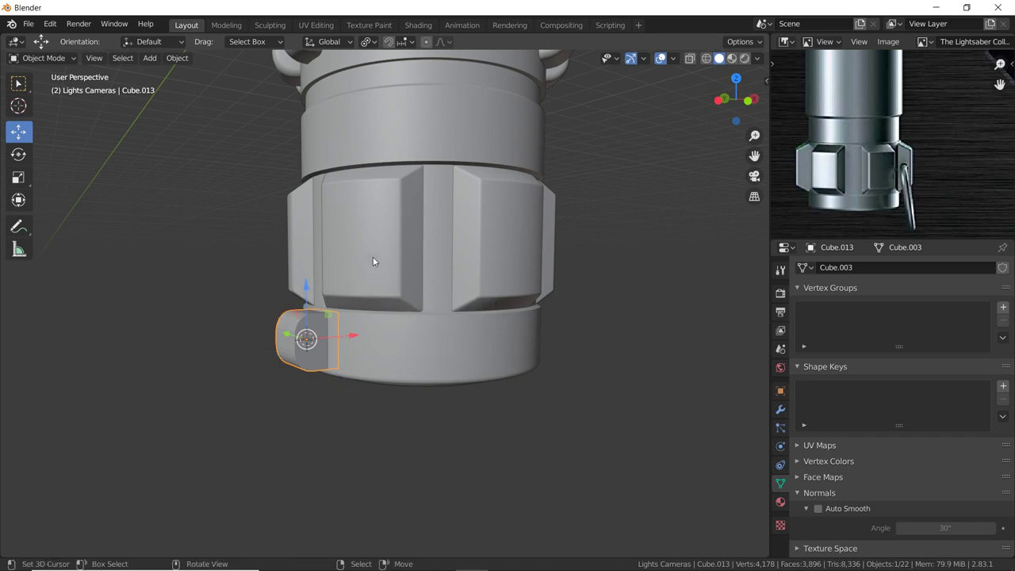
Add a torus at the cursor with 87/28 segments, 0.68 m major and 0.07 m minor radius.
{"action": "key", "text": "shift+a"}
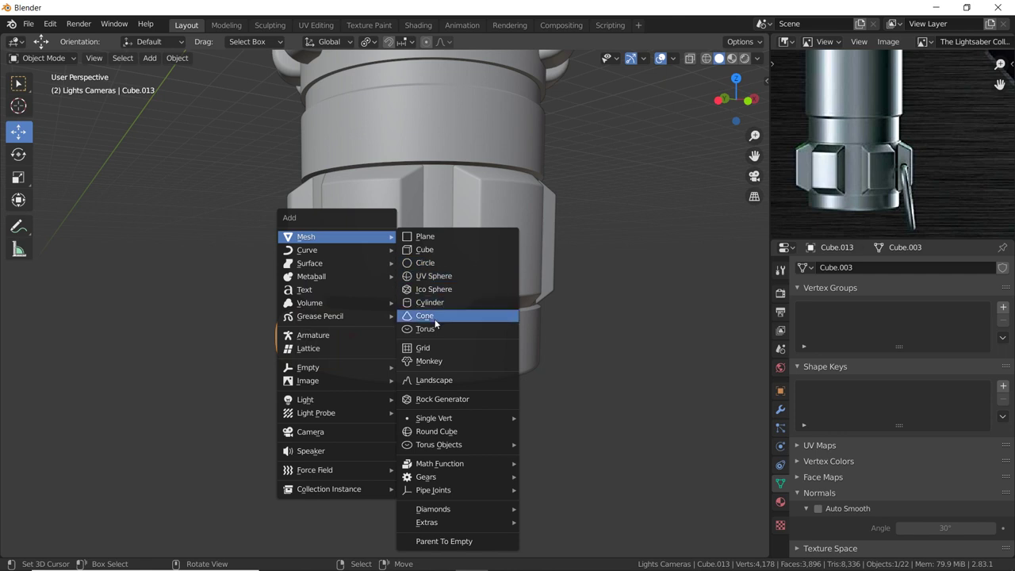
{"action": "left_click", "coordinate": [429, 329]}
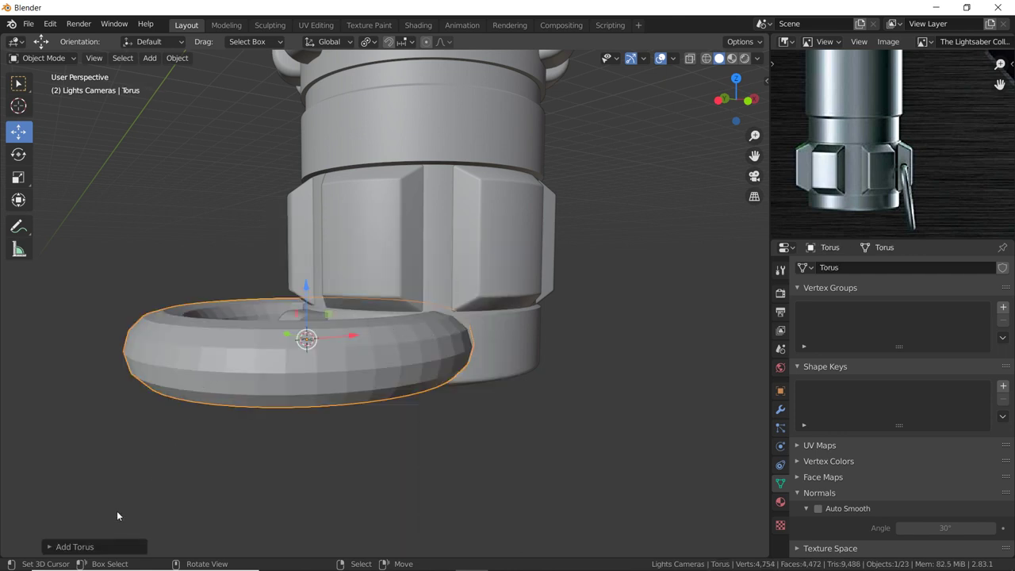
{"action": "left_click", "coordinate": [66, 547]}
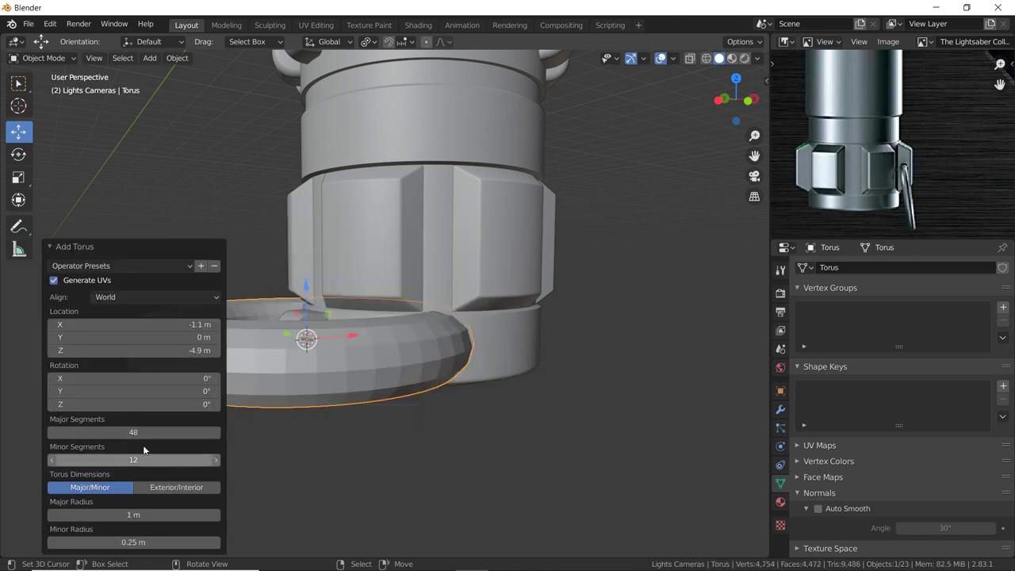
{"action": "left_click_drag", "start_coordinate": [123, 460], "coordinate": [142, 432]}
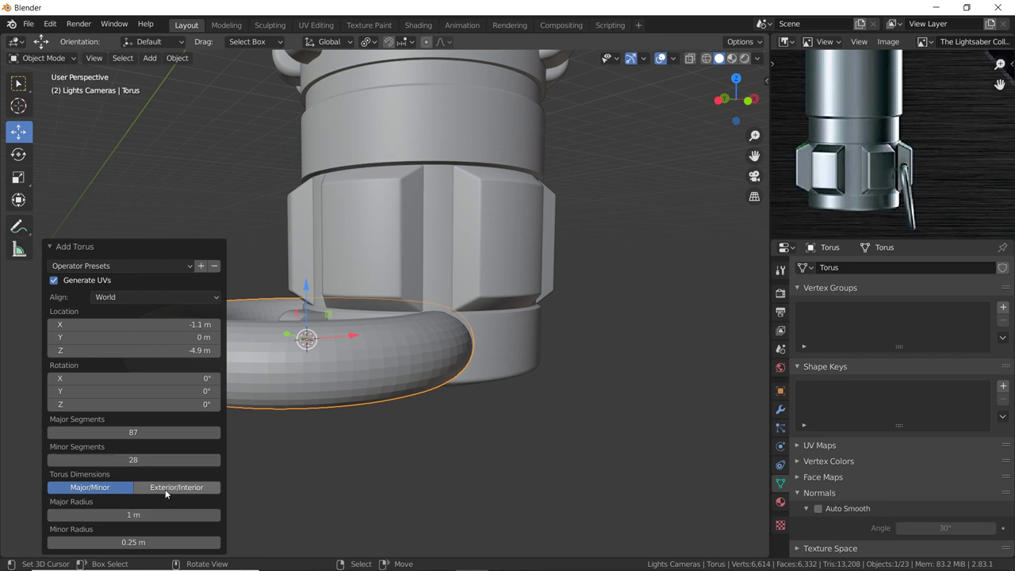
{"action": "left_click_drag", "start_coordinate": [155, 508], "coordinate": [135, 517]}
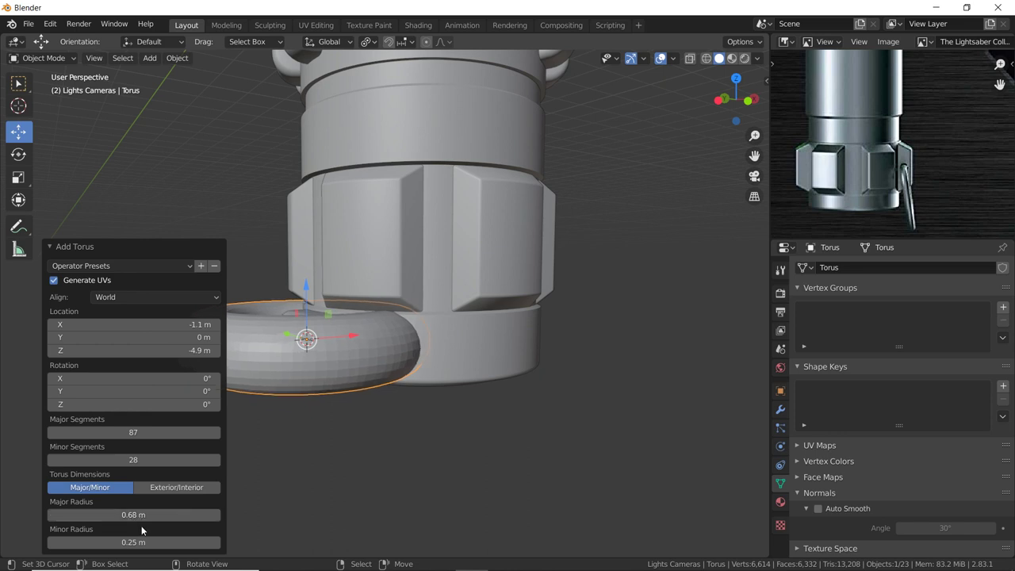
{"action": "left_click_drag", "start_coordinate": [181, 543], "coordinate": [175, 544]}
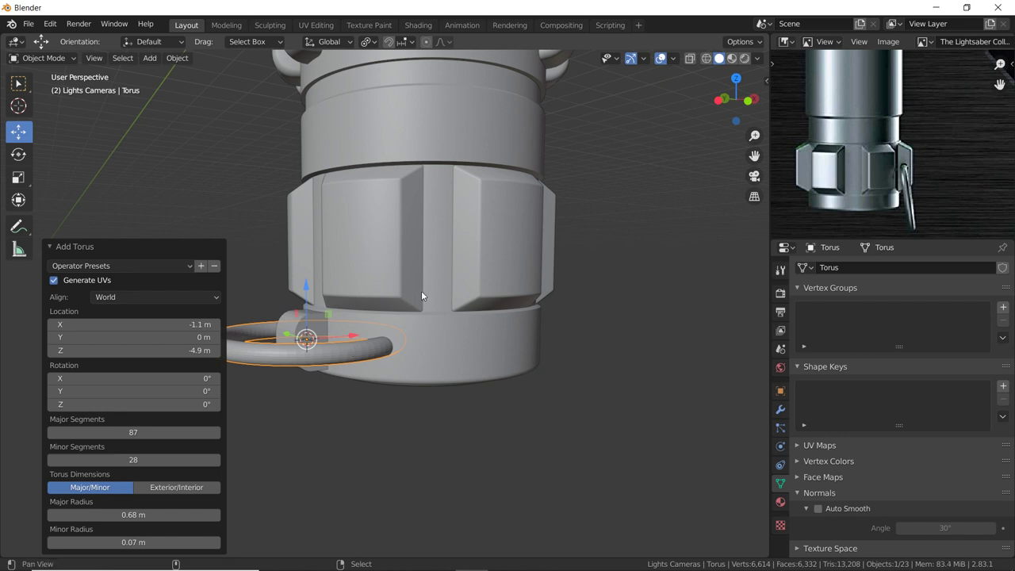
{"action": "middle_click_drag", "start_coordinate": [421, 290], "coordinate": [541, 287], "text": "shift"}
Rotate the torus 90° about Y and lower it along Z beneath the block.
{"action": "type", "text": "r"}
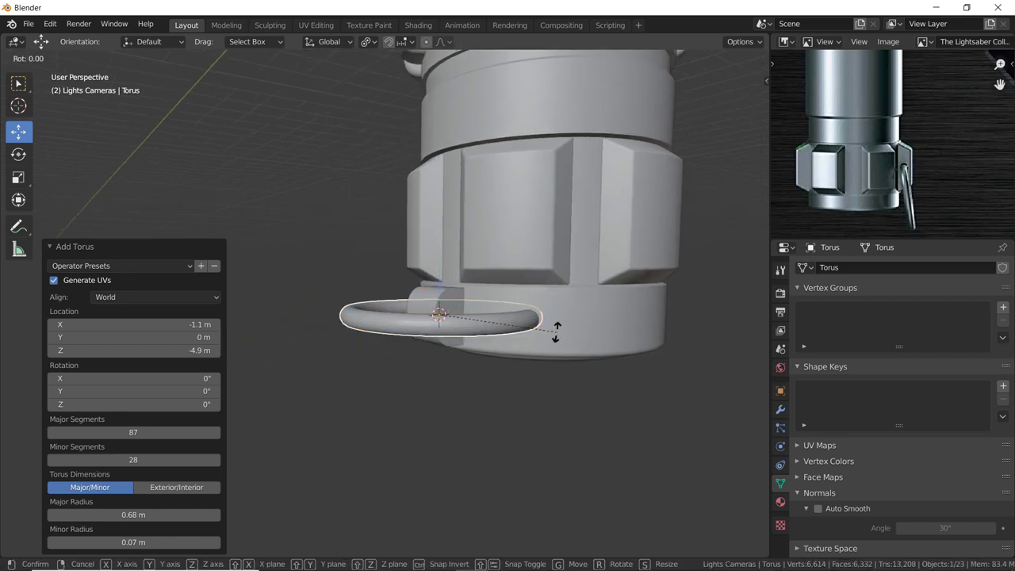
{"action": "type", "text": "y90"}
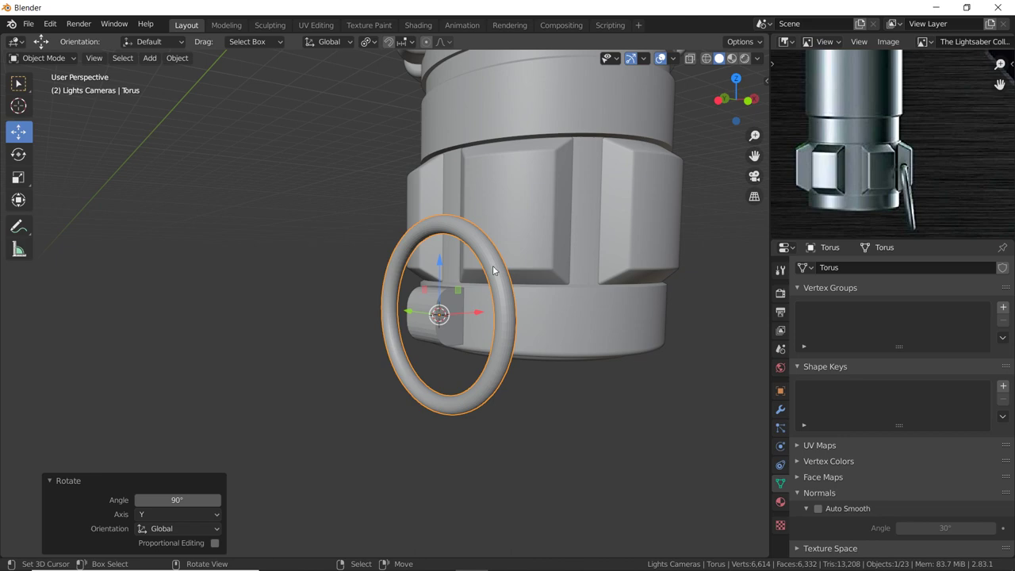
{"action": "key", "text": "g"}
{"action": "key", "text": "z"}
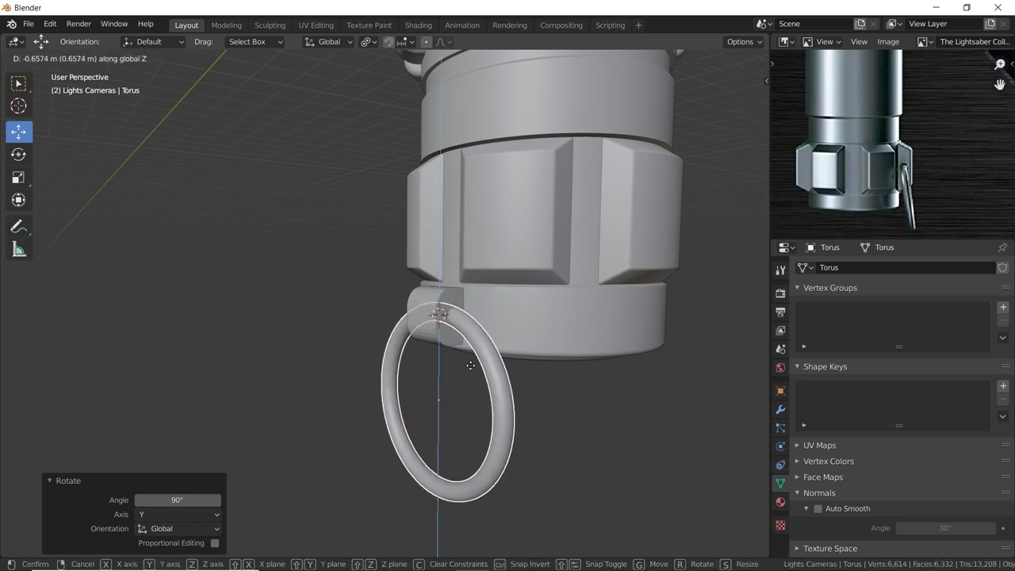
{"action": "left_click", "coordinate": [450, 359]}
{"action": "middle_click_drag", "start_coordinate": [451, 360], "coordinate": [411, 353]}
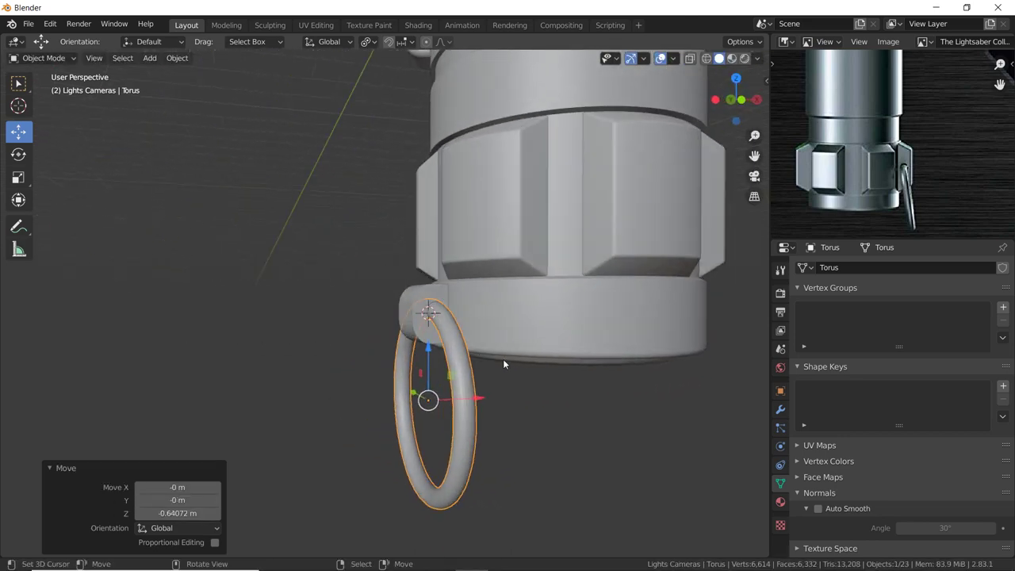
{"action": "key", "text": "g"}
{"action": "key", "text": "z"}
{"action": "left_click", "coordinate": [515, 361]}
Orbit and zoom around the hilt to check the ring's hanging position.
{"action": "middle_click_drag", "start_coordinate": [516, 363], "coordinate": [642, 374]}
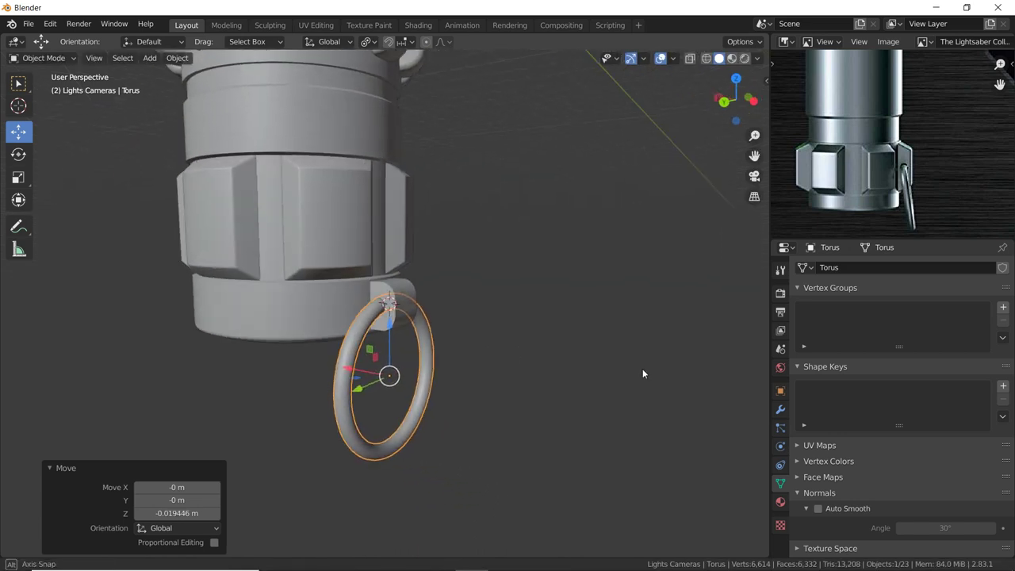
{"action": "scroll", "coordinate": [635, 373], "scroll_direction": "down", "scroll_amount": 2}
{"action": "scroll", "coordinate": [635, 372], "scroll_direction": "down", "scroll_amount": 2}
{"action": "scroll", "coordinate": [635, 373], "scroll_direction": "down", "scroll_amount": 2}
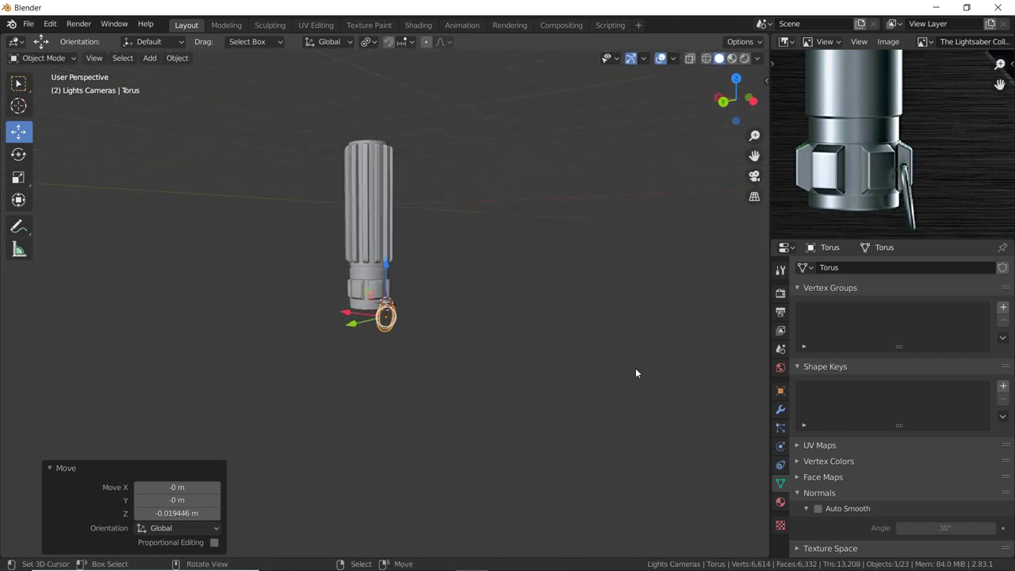
{"action": "scroll", "coordinate": [635, 372], "scroll_direction": "up", "scroll_amount": 2}
{"action": "scroll", "coordinate": [635, 373], "scroll_direction": "up", "scroll_amount": 2}
{"action": "scroll", "coordinate": [635, 372], "scroll_direction": "up", "scroll_amount": 2}
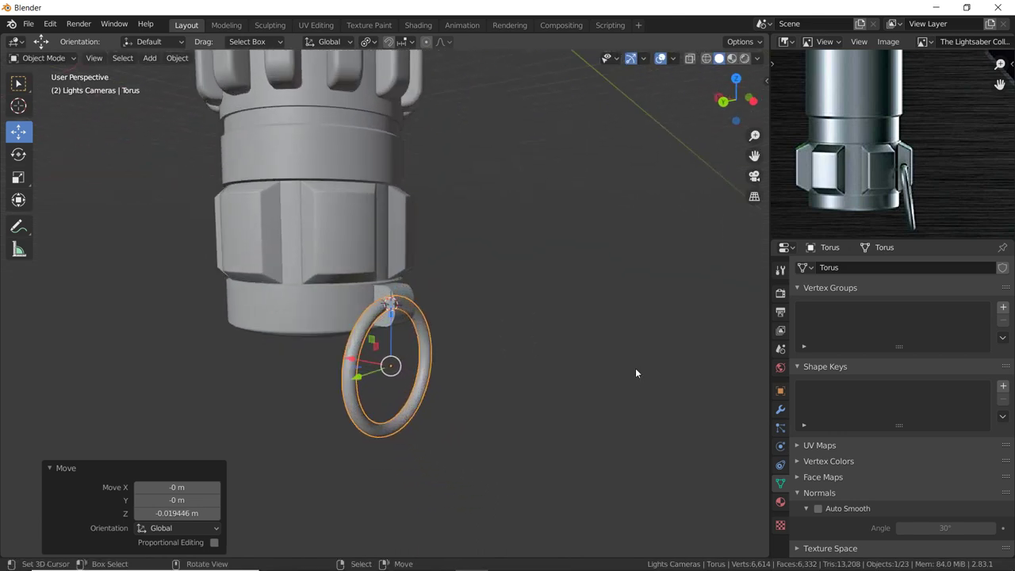
{"action": "mouse_move", "coordinate": [635, 373]}
{"action": "middle_mouse_down"}
{"action": "mouse_move", "coordinate": [367, 293]}
{"action": "mouse_move", "coordinate": [298, 254]}
{"action": "mouse_move", "coordinate": [374, 287]}
{"action": "middle_mouse_up"}
Add a cylinder at the small ring block and scale it down.
{"action": "left_click", "coordinate": [374, 287]}
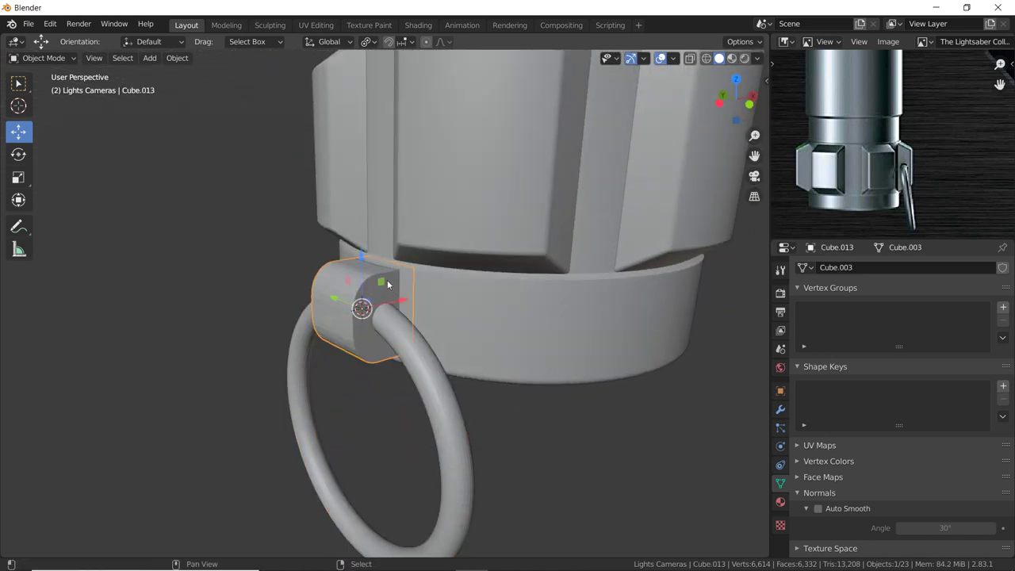
{"action": "key", "text": "shift+a"}
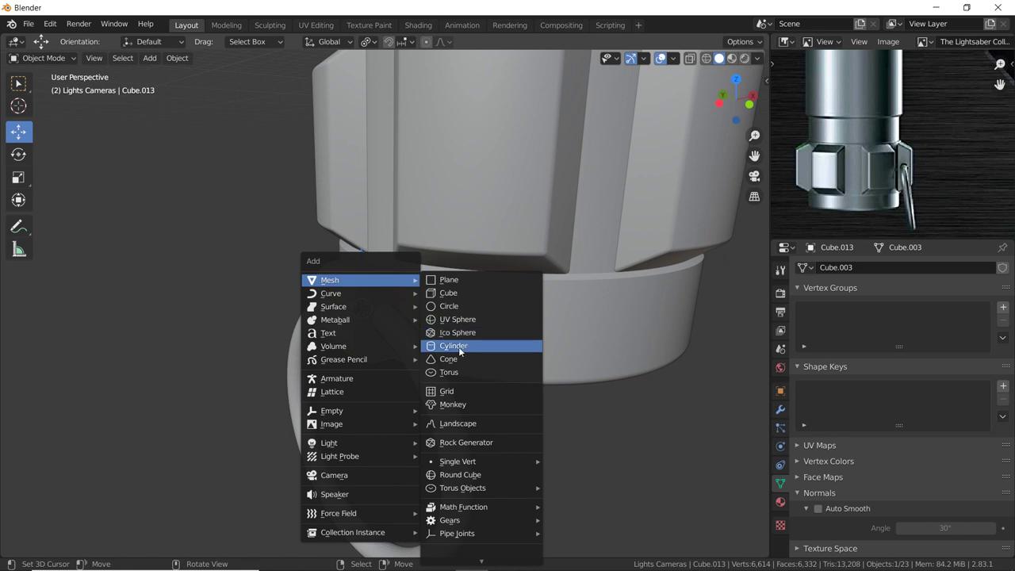
{"action": "left_click", "coordinate": [461, 347]}
{"action": "key", "text": "s"}
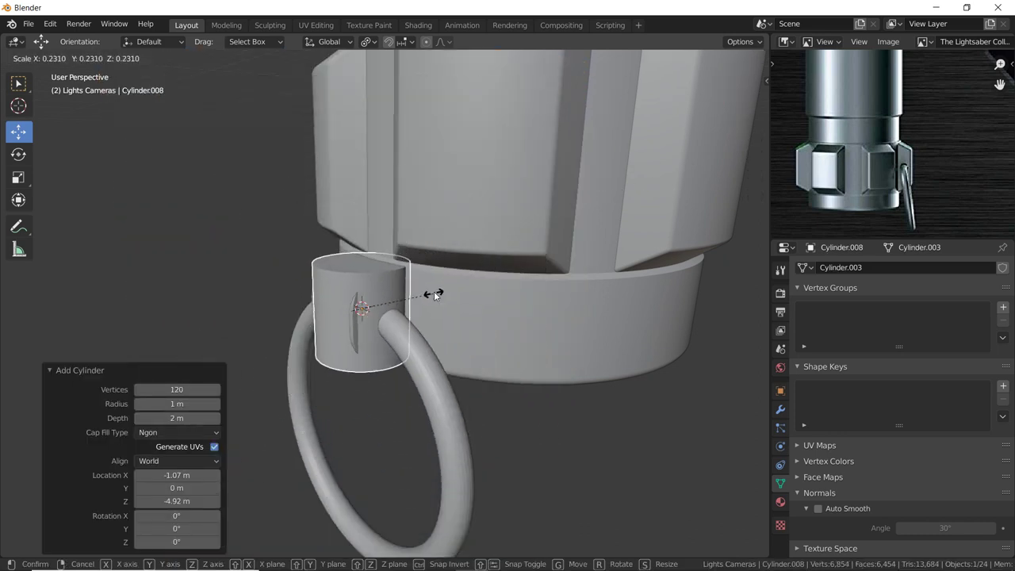
{"action": "left_click", "coordinate": [434, 291]}
Turn the cylinder 90° about X and shrink it to 0.422.
{"action": "key", "text": "r"}
{"action": "key", "text": "x"}
{"action": "key", "text": "9"}
{"action": "key", "text": "0"}
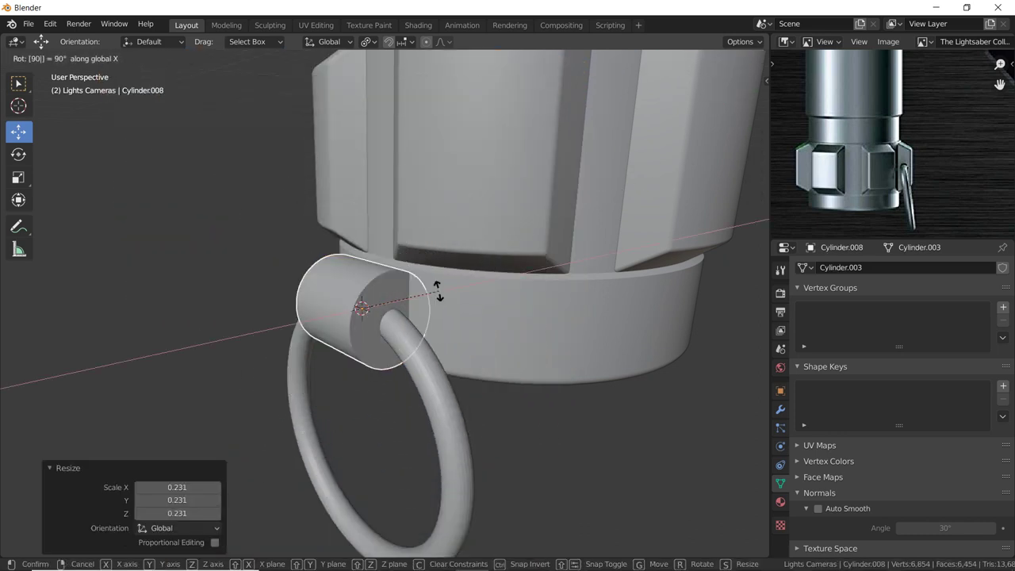
{"action": "key", "text": "Return"}
{"action": "key", "text": "s"}
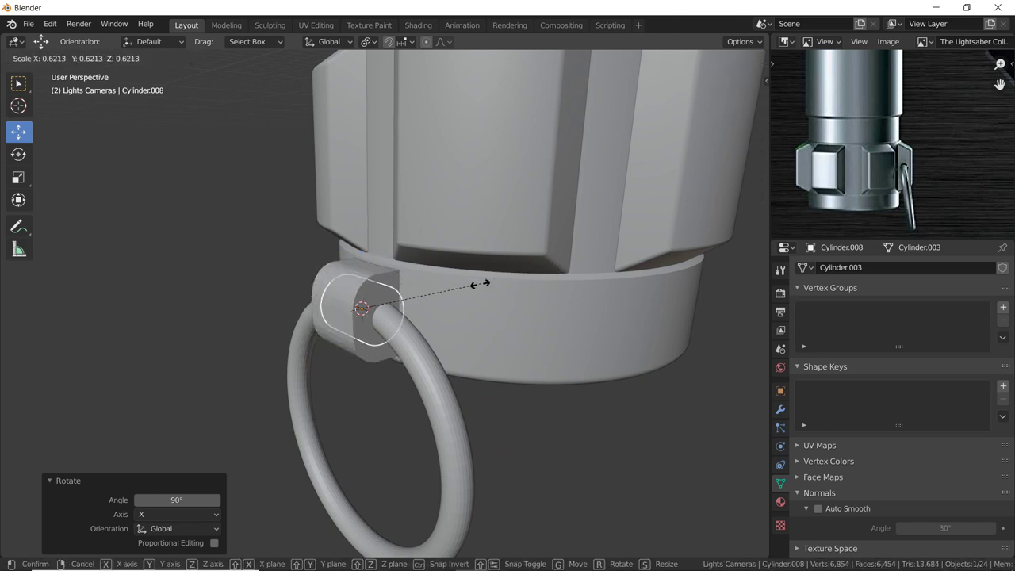
{"action": "left_click", "coordinate": [438, 294]}
Stretch the cylinder 2.594× along Y through the block, then select the block.
{"action": "key", "text": "s"}
{"action": "key", "text": "y"}
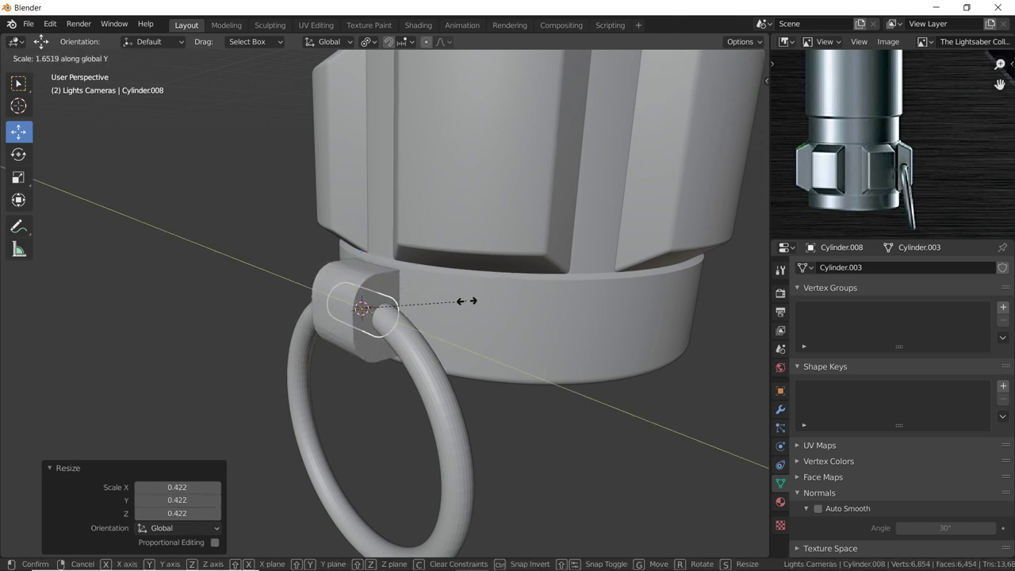
{"action": "left_click", "coordinate": [524, 314]}
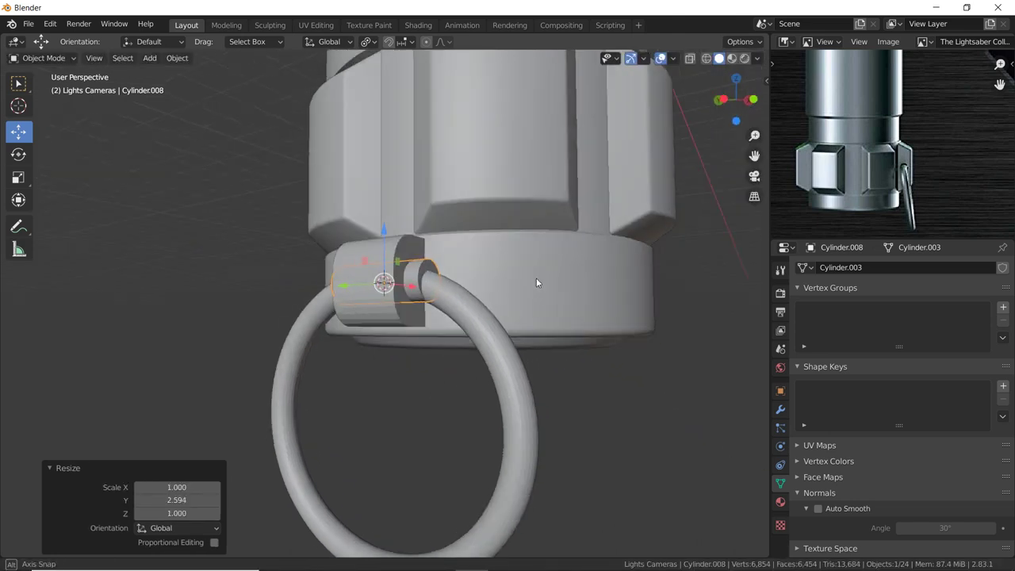
{"action": "mouse_move", "coordinate": [526, 309]}
{"action": "middle_mouse_down"}
{"action": "mouse_move", "coordinate": [411, 228]}
{"action": "mouse_move", "coordinate": [318, 238]}
{"action": "mouse_move", "coordinate": [425, 239]}
{"action": "middle_mouse_up"}
{"action": "scroll", "coordinate": [407, 252], "scroll_direction": "up", "scroll_amount": 2}
{"action": "scroll", "coordinate": [406, 252], "scroll_direction": "up", "scroll_amount": 1}
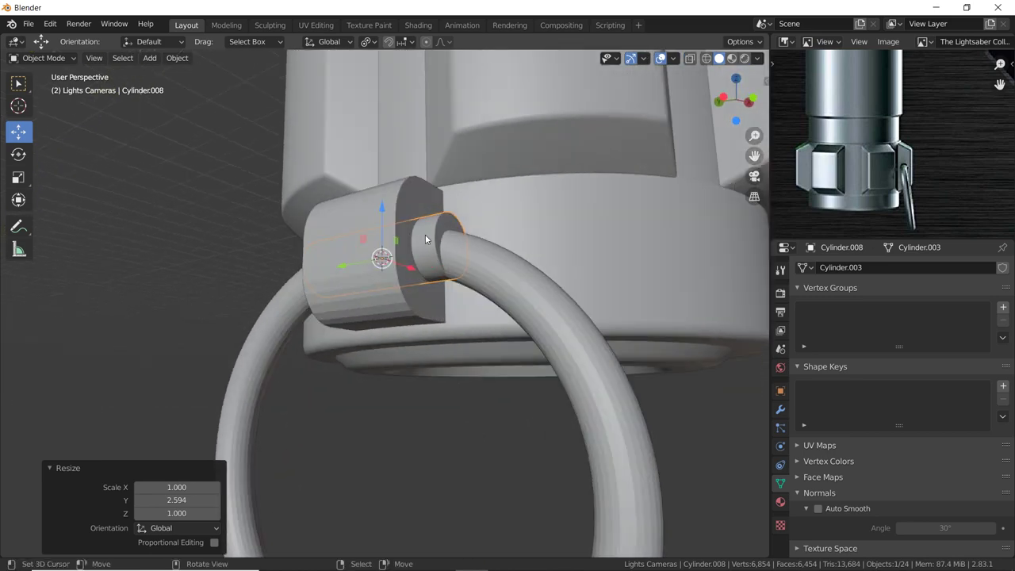
{"action": "left_click", "coordinate": [397, 202]}
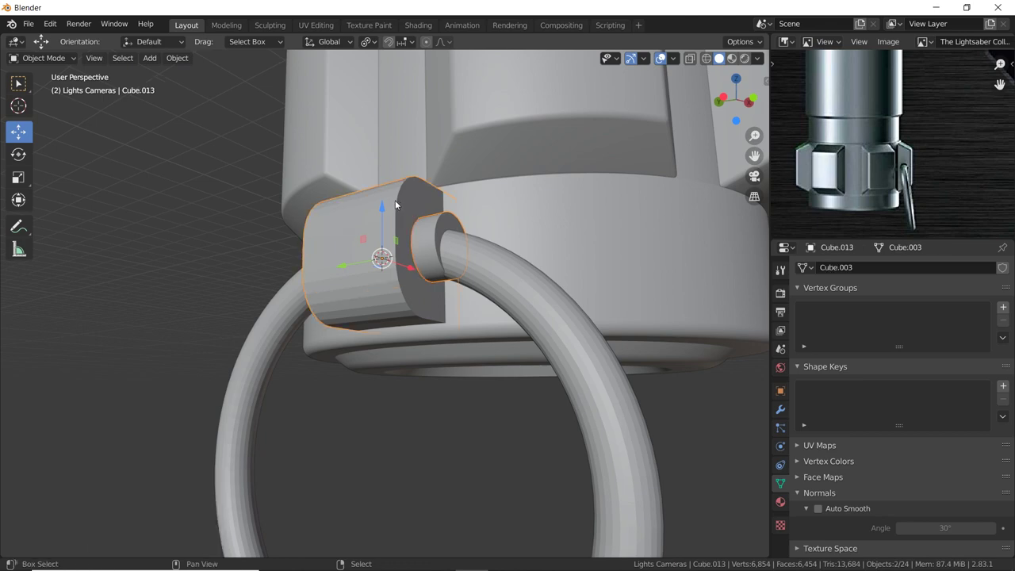
Subtract Cylinder.008 from the block as a boolean hole and check its modifier settings.
{"action": "key", "text": "ctrl"}
{"action": "key", "text": "ctrl+1"}
{"action": "mouse_move", "coordinate": [395, 203]}
{"action": "middle_mouse_down"}
{"action": "mouse_move", "coordinate": [395, 266]}
{"action": "mouse_move", "coordinate": [617, 259]}
{"action": "mouse_move", "coordinate": [550, 249]}
{"action": "mouse_move", "coordinate": [400, 258]}
{"action": "mouse_move", "coordinate": [461, 284]}
{"action": "middle_mouse_up"}
{"action": "left_click", "coordinate": [472, 285]}
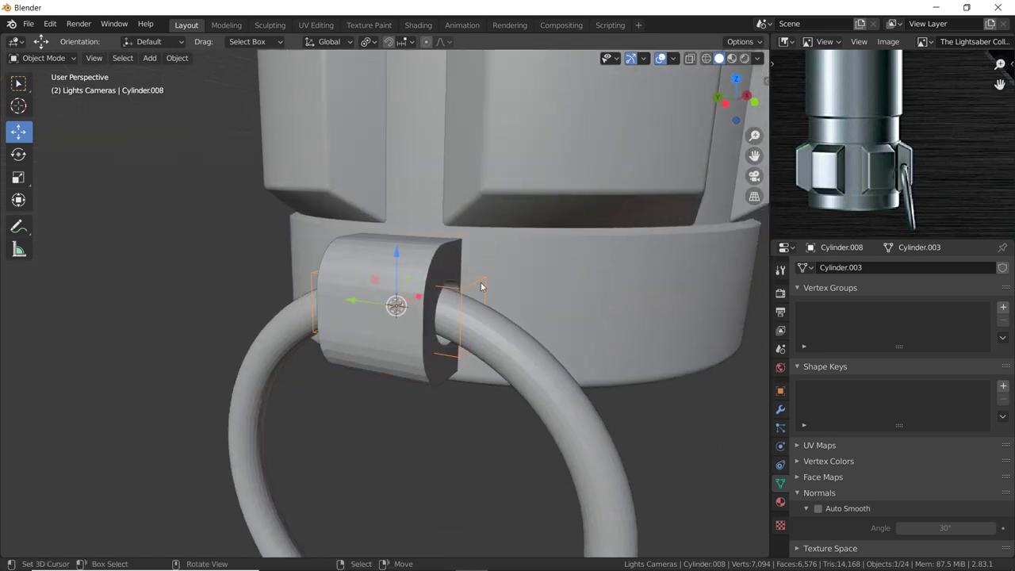
{"action": "left_click", "coordinate": [420, 256], "text": "shift"}
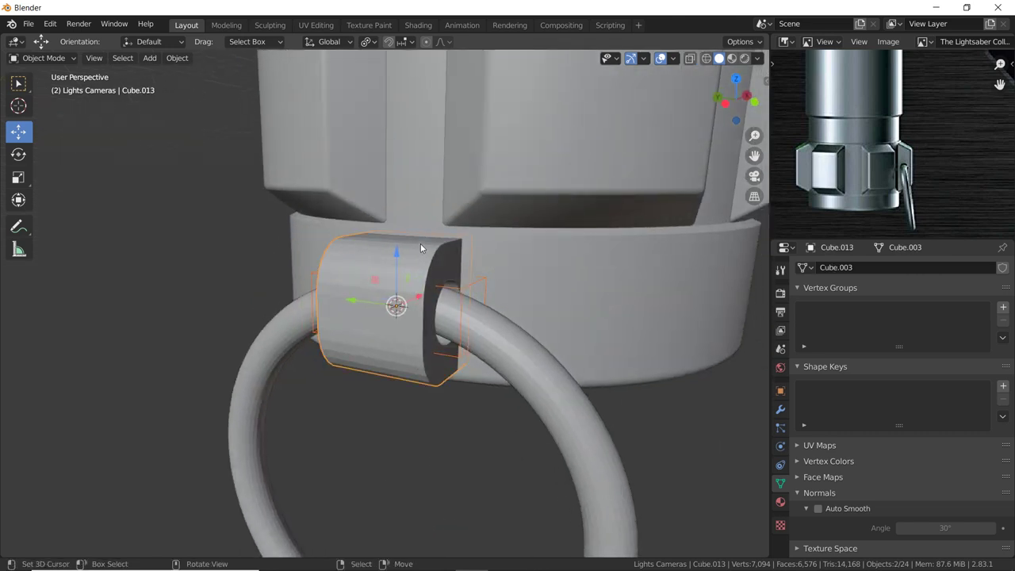
{"action": "left_click", "coordinate": [359, 274]}
{"action": "left_click", "coordinate": [359, 275]}
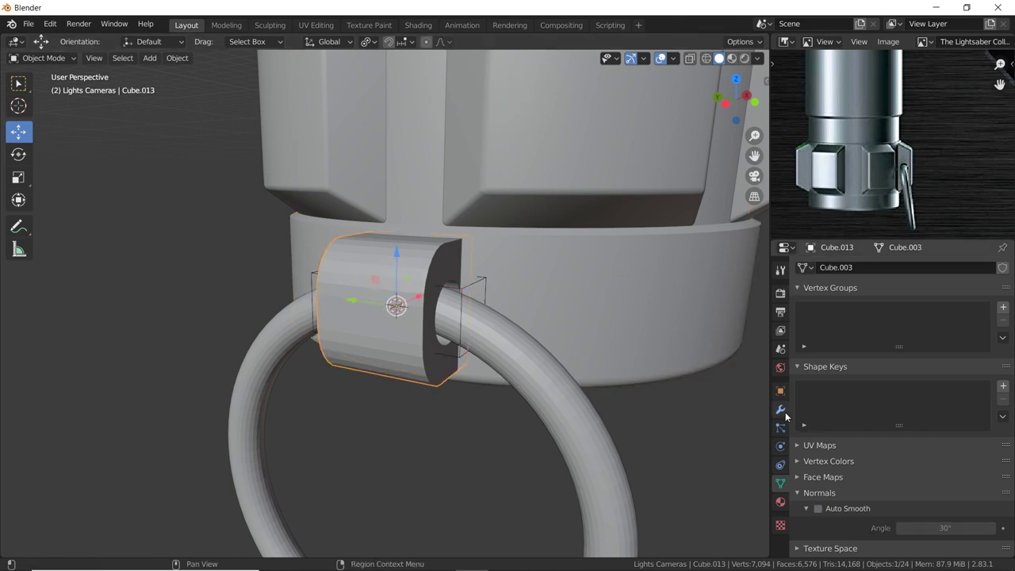
{"action": "left_click", "coordinate": [780, 409]}
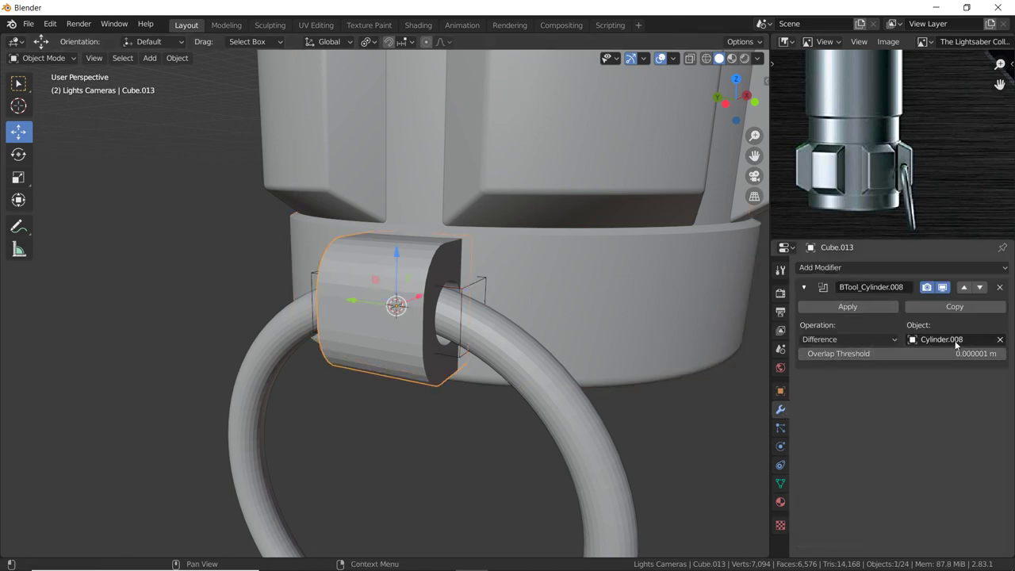
Shade the bored block smooth and enable Auto Smooth on its mesh data.
{"action": "mouse_move", "coordinate": [444, 325]}
{"action": "middle_mouse_down"}
{"action": "mouse_move", "coordinate": [412, 302]}
{"action": "mouse_move", "coordinate": [262, 401]}
{"action": "mouse_move", "coordinate": [416, 375]}
{"action": "mouse_move", "coordinate": [344, 384]}
{"action": "middle_mouse_up"}
{"action": "left_click", "coordinate": [262, 401]}
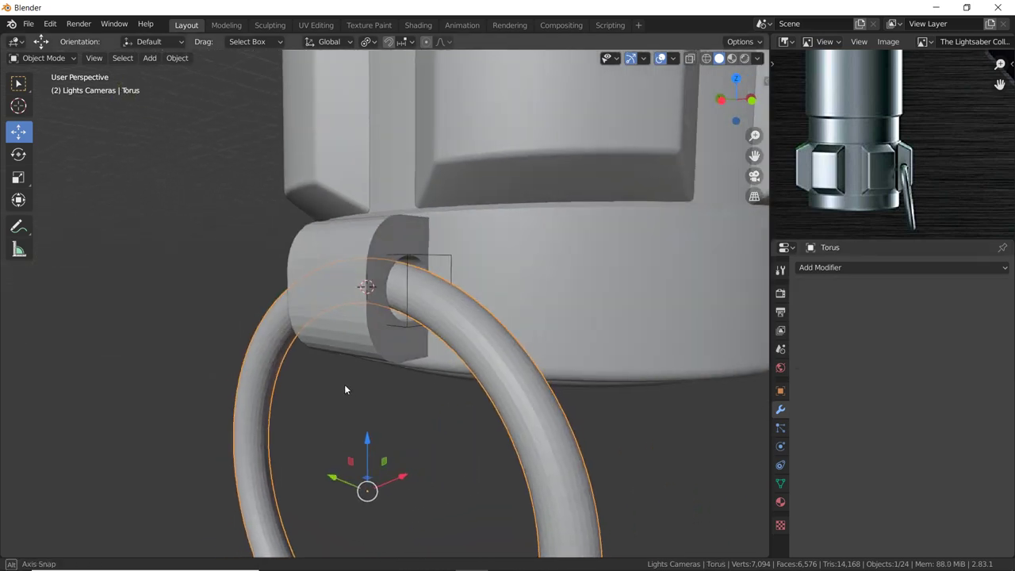
{"action": "left_click", "coordinate": [330, 334]}
{"action": "middle_click_drag", "start_coordinate": [353, 343], "coordinate": [457, 363]}
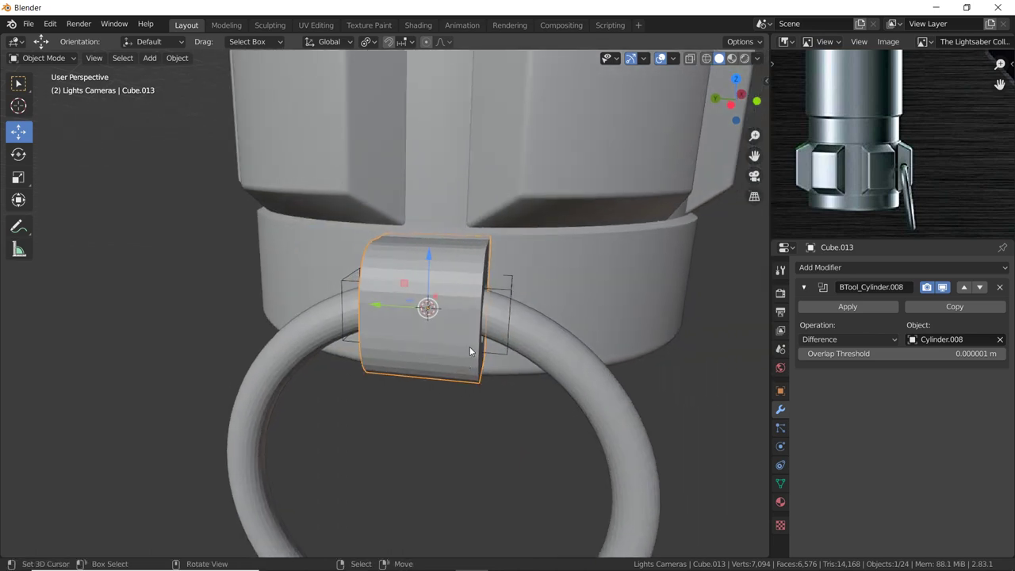
{"action": "right_click", "coordinate": [494, 325]}
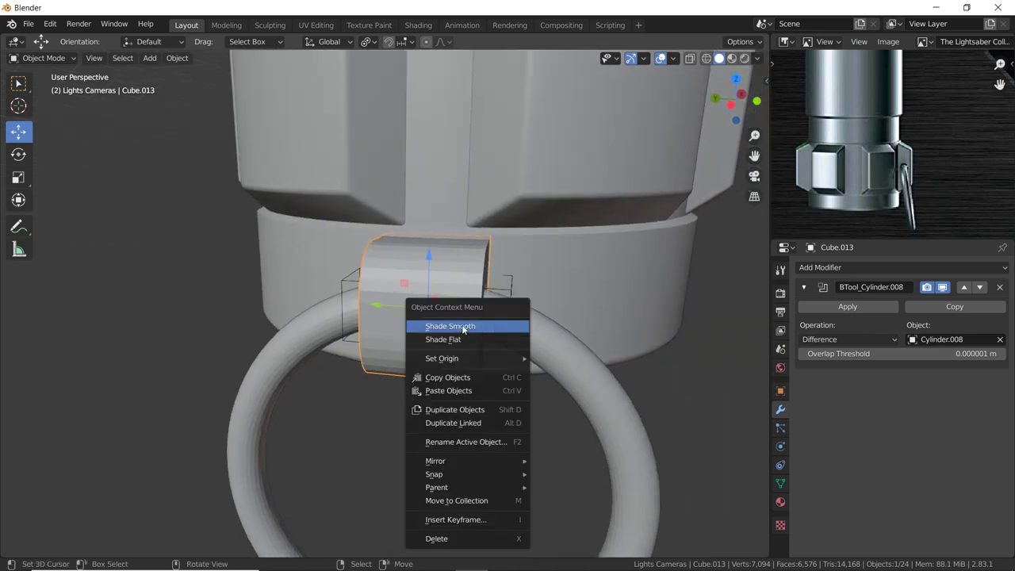
{"action": "left_click", "coordinate": [462, 328]}
{"action": "left_click", "coordinate": [780, 483]}
{"action": "left_click", "coordinate": [817, 508]}
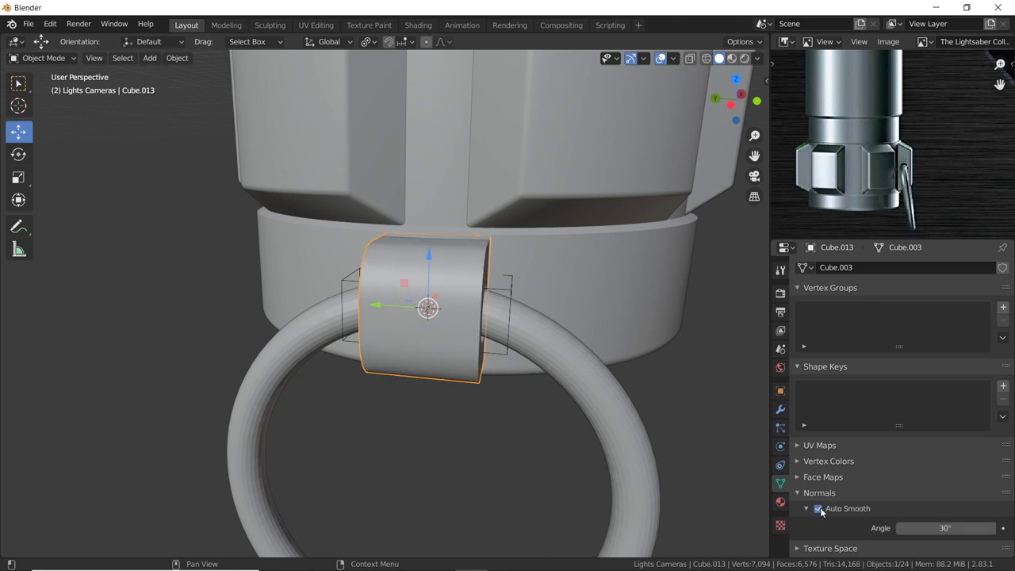
Shade the torus ring smooth, then deselect everything.
{"action": "mouse_move", "coordinate": [661, 430]}
{"action": "middle_mouse_down"}
{"action": "mouse_move", "coordinate": [624, 410]}
{"action": "mouse_move", "coordinate": [550, 425]}
{"action": "middle_mouse_up"}
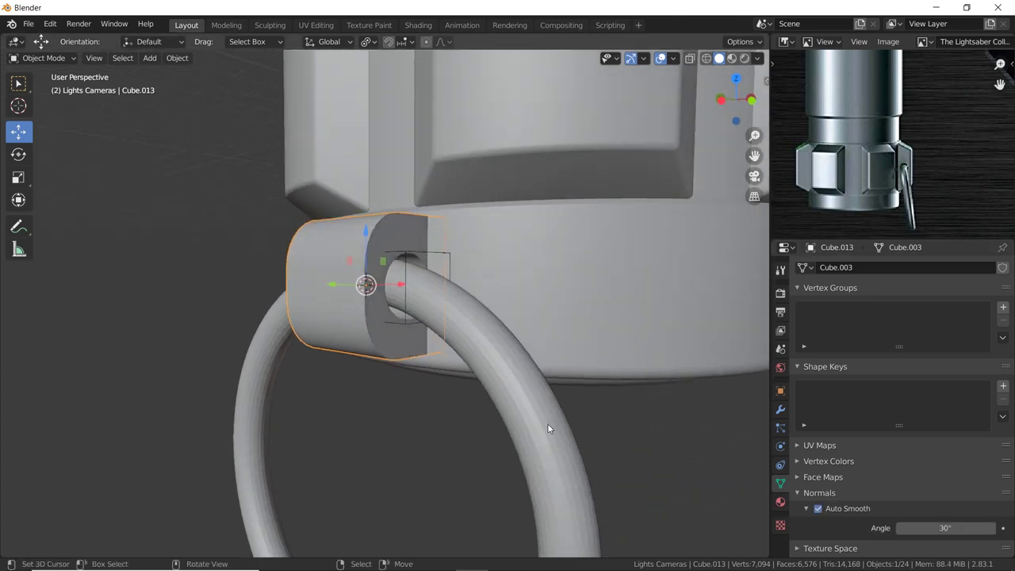
{"action": "left_click", "coordinate": [550, 425]}
{"action": "right_click", "coordinate": [562, 420]}
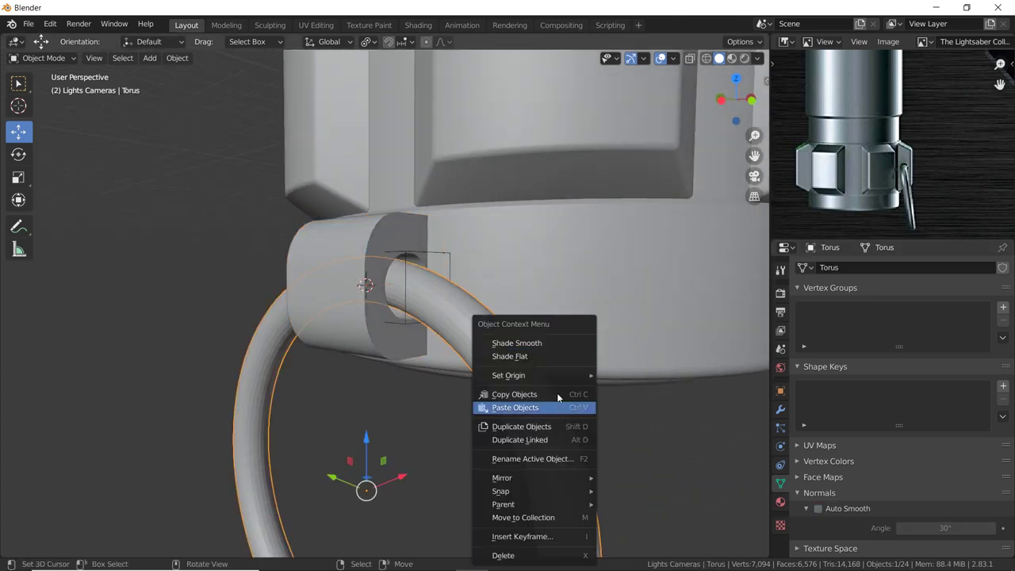
{"action": "left_click", "coordinate": [560, 345]}
{"action": "scroll", "coordinate": [538, 359], "scroll_direction": "down", "scroll_amount": 3}
{"action": "scroll", "coordinate": [538, 359], "scroll_direction": "down", "scroll_amount": 3}
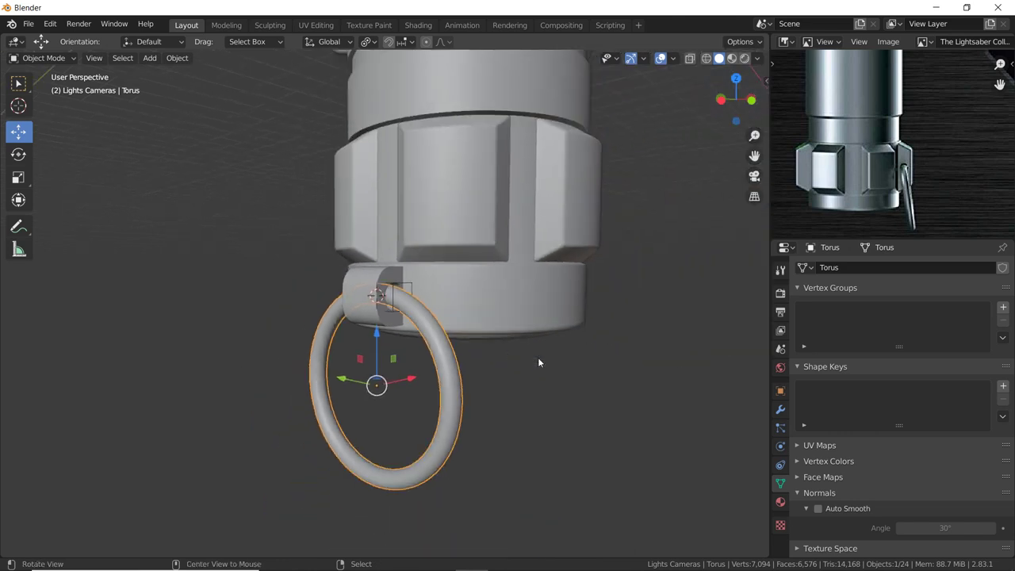
{"action": "scroll", "coordinate": [539, 358], "scroll_direction": "down", "scroll_amount": 2}
{"action": "left_click", "coordinate": [539, 358]}
Pan and zoom the viewport up to the ribbed upper cylinder.
{"action": "scroll", "coordinate": [538, 358], "scroll_direction": "down", "scroll_amount": 2}
{"action": "middle_click_drag", "start_coordinate": [538, 363], "coordinate": [566, 255], "text": "shift"}
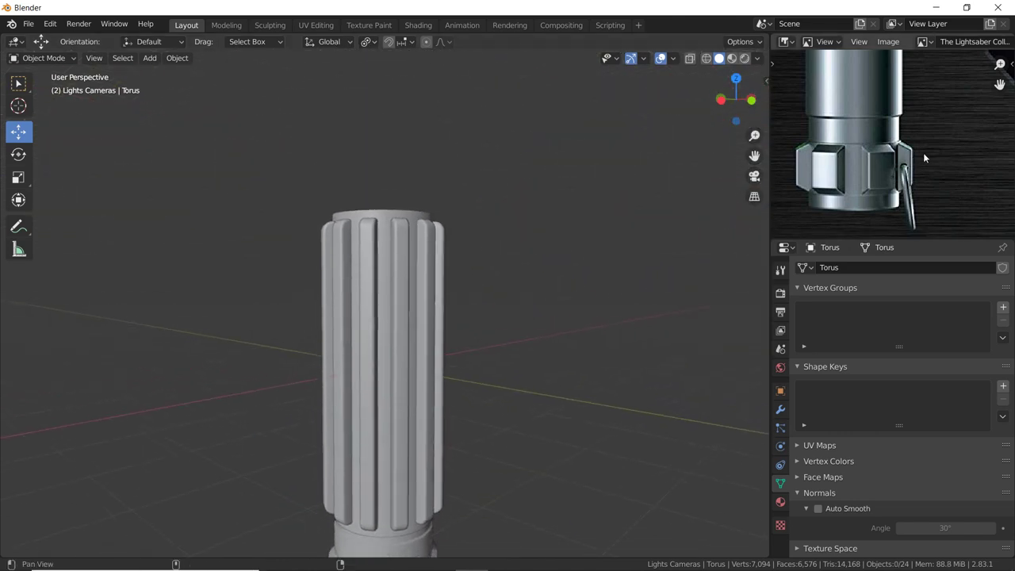
{"action": "scroll", "coordinate": [923, 152], "scroll_direction": "up", "scroll_amount": 5}
{"action": "scroll", "coordinate": [854, 173], "scroll_direction": "up", "scroll_amount": 3}
{"action": "scroll", "coordinate": [854, 168], "scroll_direction": "down", "scroll_amount": 4}
{"action": "scroll", "coordinate": [854, 168], "scroll_direction": "down", "scroll_amount": 3}
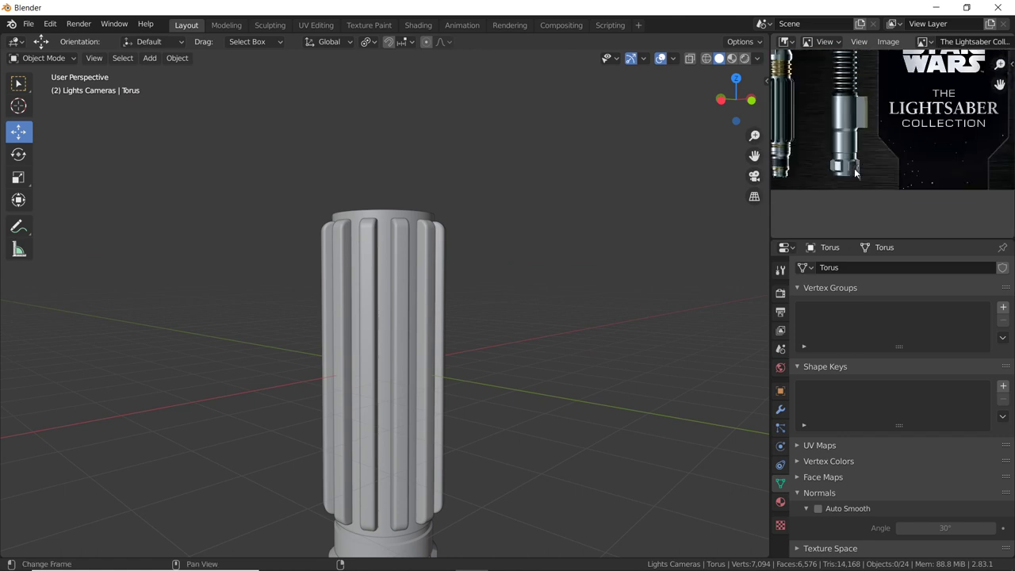
Zoom the reference image onto a hilt's ringed section and orbit above the cylinder top.
{"action": "middle_click_drag", "start_coordinate": [805, 160], "coordinate": [814, 169]}
{"action": "scroll", "coordinate": [814, 169], "scroll_direction": "up", "scroll_amount": 3}
{"action": "scroll", "coordinate": [880, 159], "scroll_direction": "up", "scroll_amount": 2}
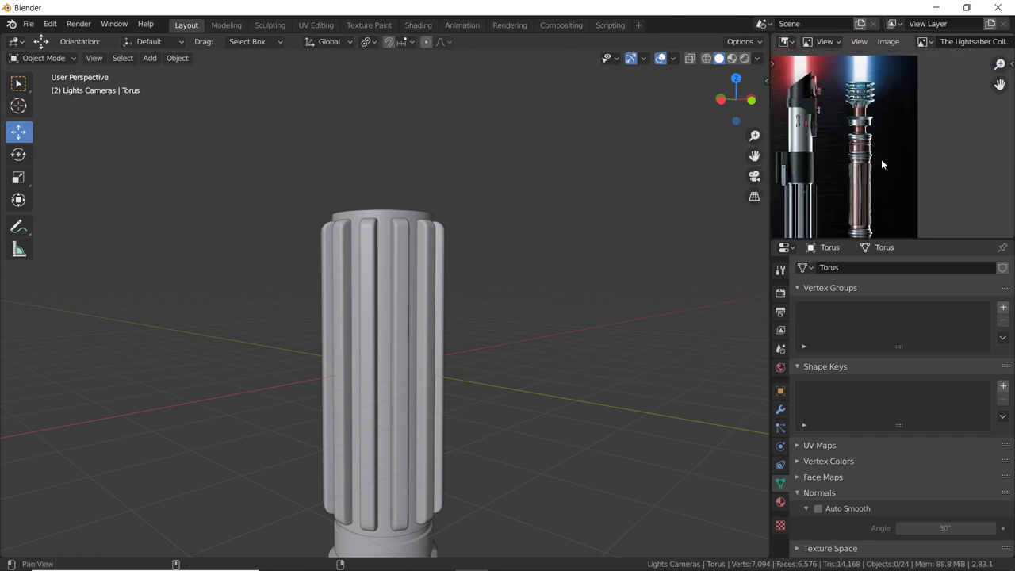
{"action": "scroll", "coordinate": [881, 158], "scroll_direction": "up", "scroll_amount": 2}
{"action": "scroll", "coordinate": [880, 164], "scroll_direction": "up", "scroll_amount": 1}
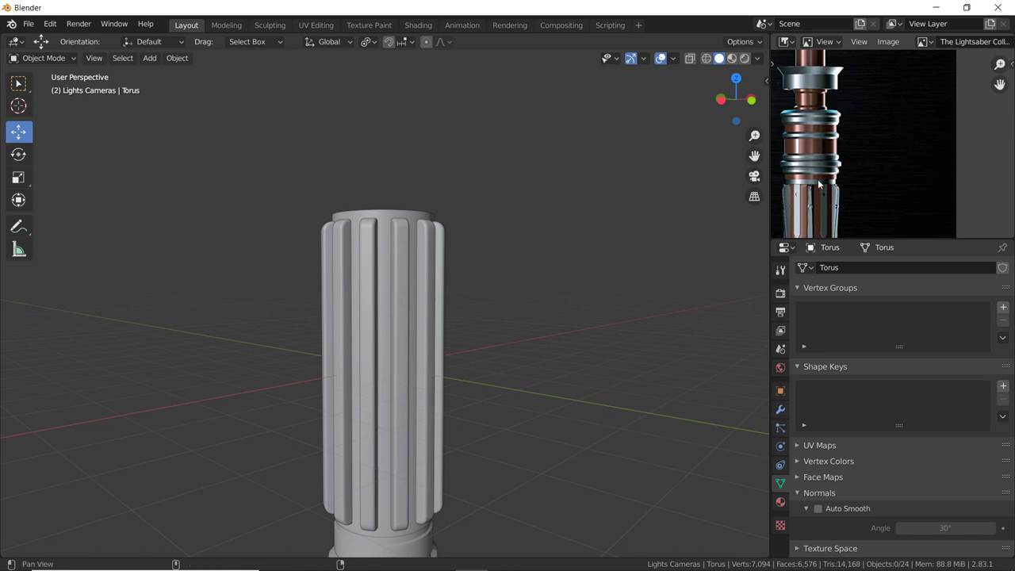
{"action": "mouse_move", "coordinate": [818, 189]}
{"action": "middle_mouse_down"}
{"action": "mouse_move", "coordinate": [884, 188]}
{"action": "mouse_move", "coordinate": [871, 174]}
{"action": "middle_mouse_up"}
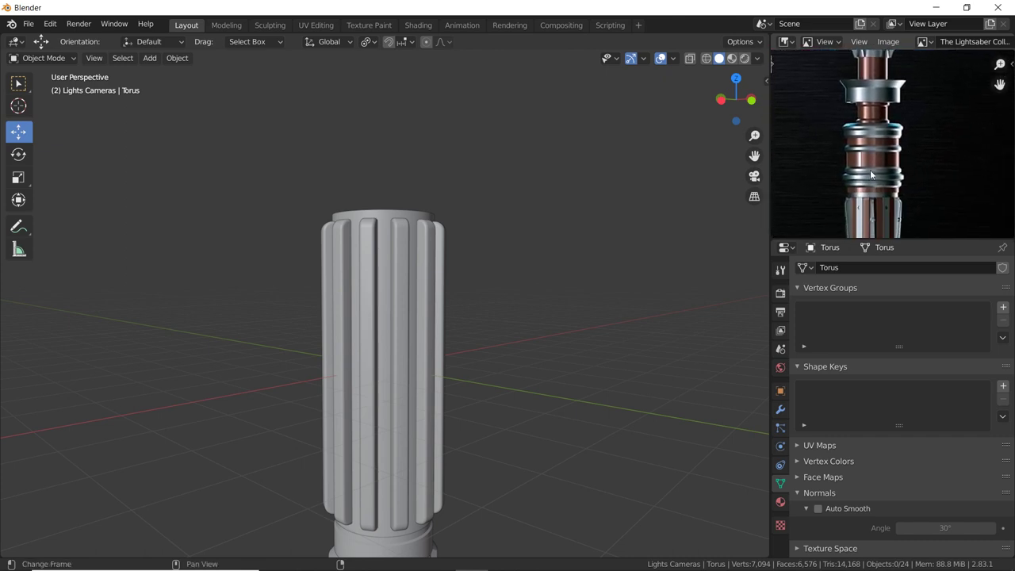
{"action": "mouse_move", "coordinate": [424, 191]}
{"action": "middle_mouse_down"}
{"action": "mouse_move", "coordinate": [445, 228]}
{"action": "mouse_move", "coordinate": [428, 244]}
{"action": "middle_mouse_up"}
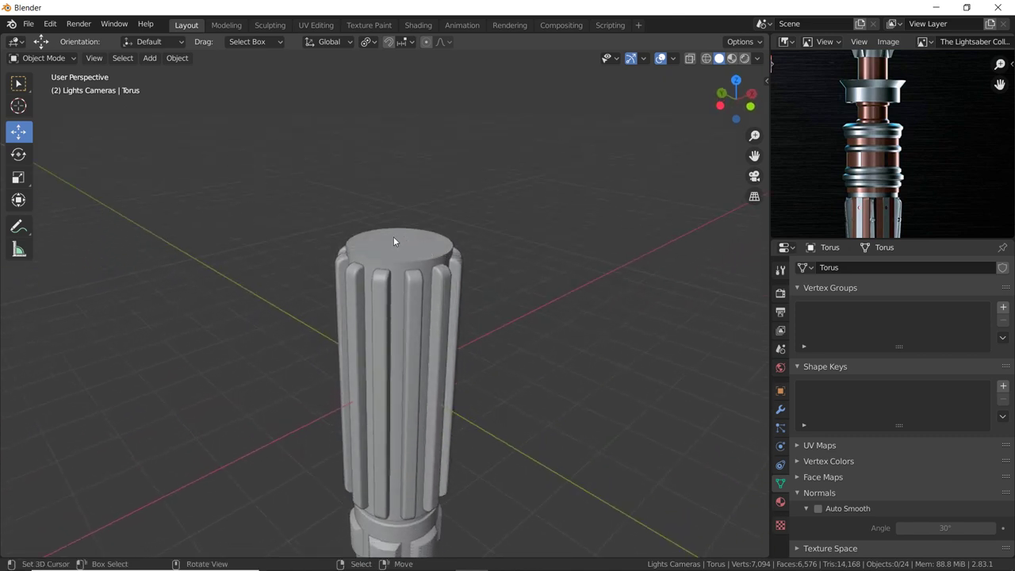
Snap the 3D cursor to the ribbed cylinder's top face centre, then return to Object Mode.
{"action": "left_click", "coordinate": [409, 237]}
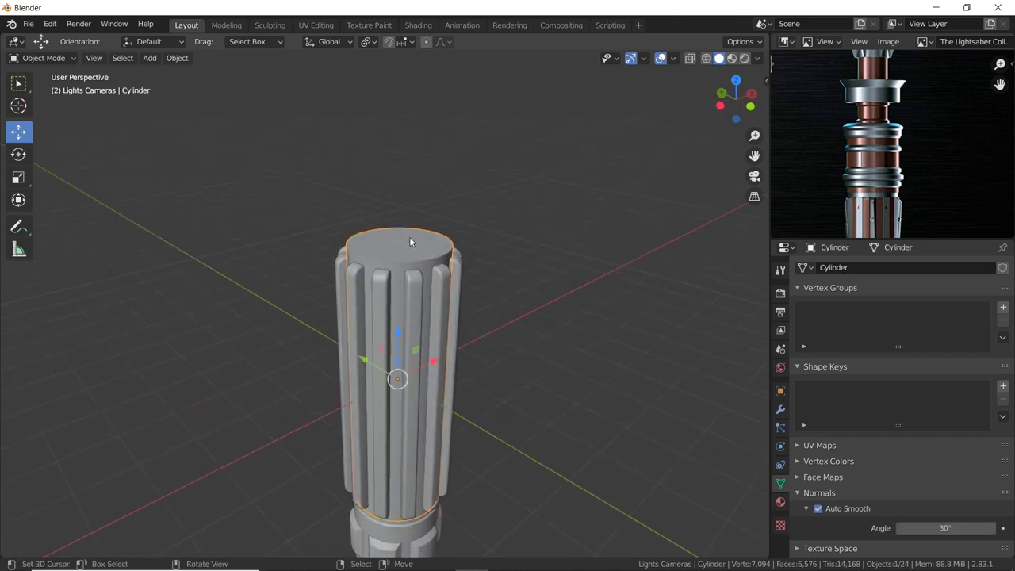
{"action": "key", "text": "Tab"}
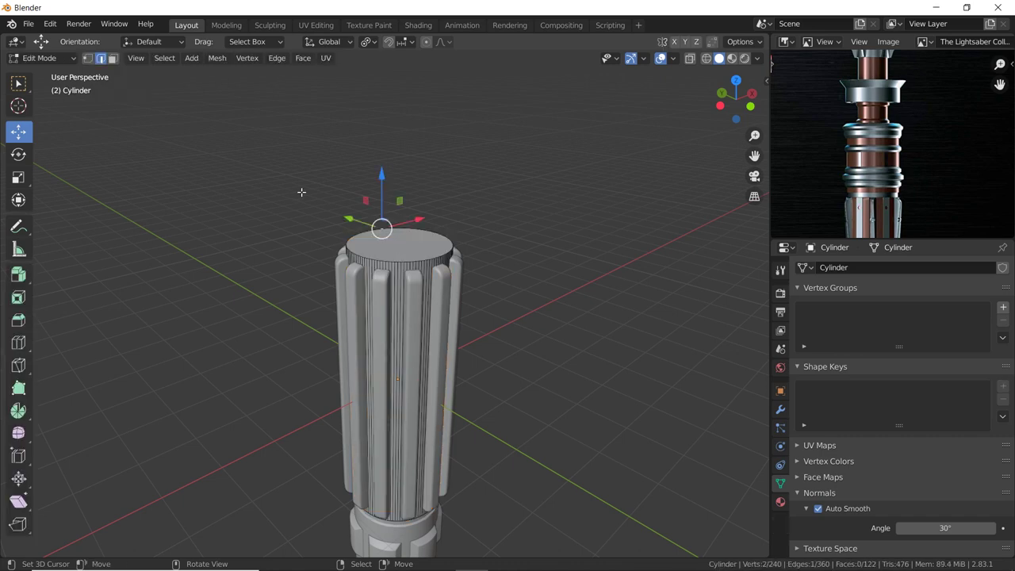
{"action": "left_click", "coordinate": [112, 58]}
{"action": "left_click", "coordinate": [404, 251]}
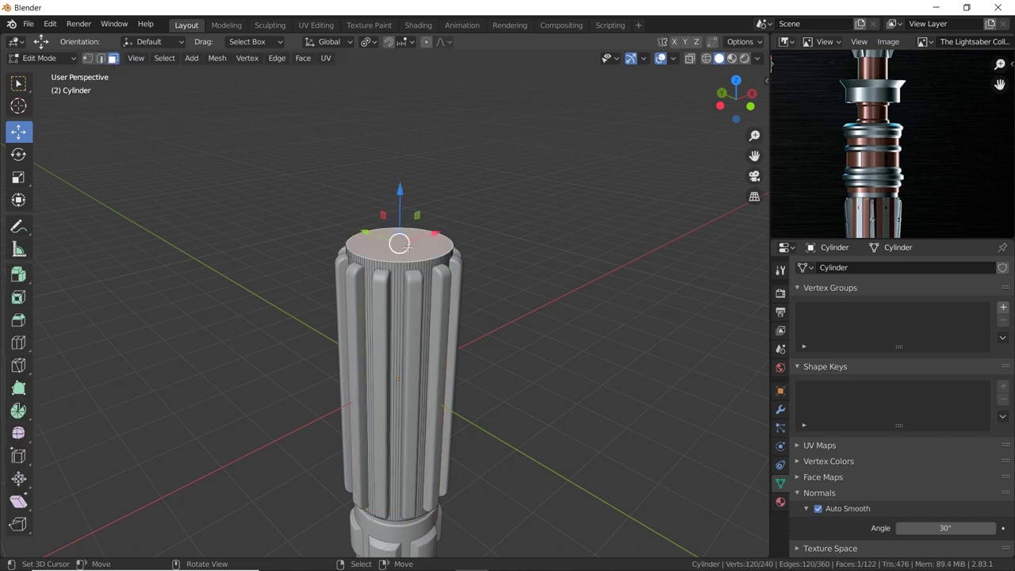
{"action": "key", "text": "shift+s"}
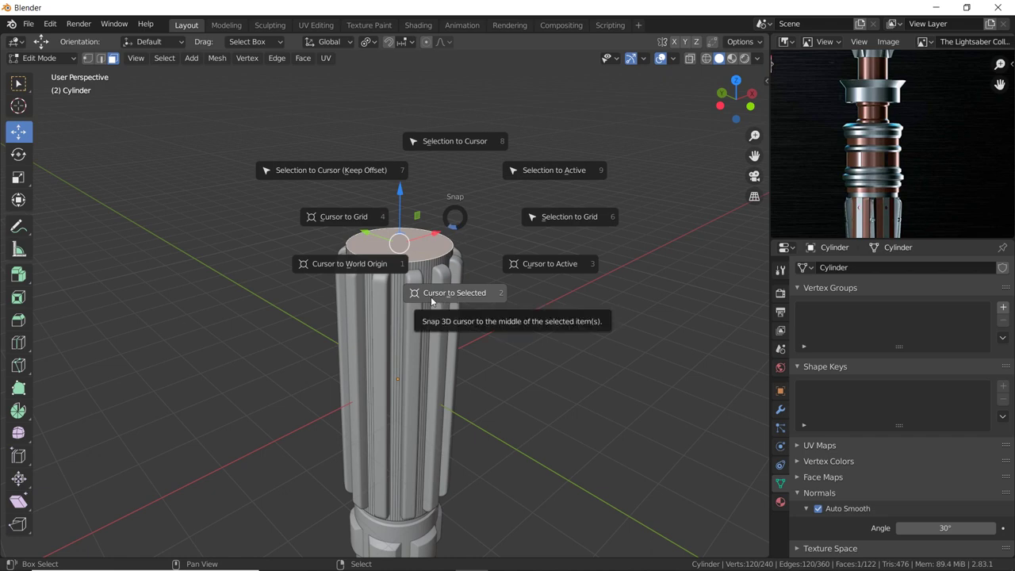
{"action": "left_click", "coordinate": [431, 297]}
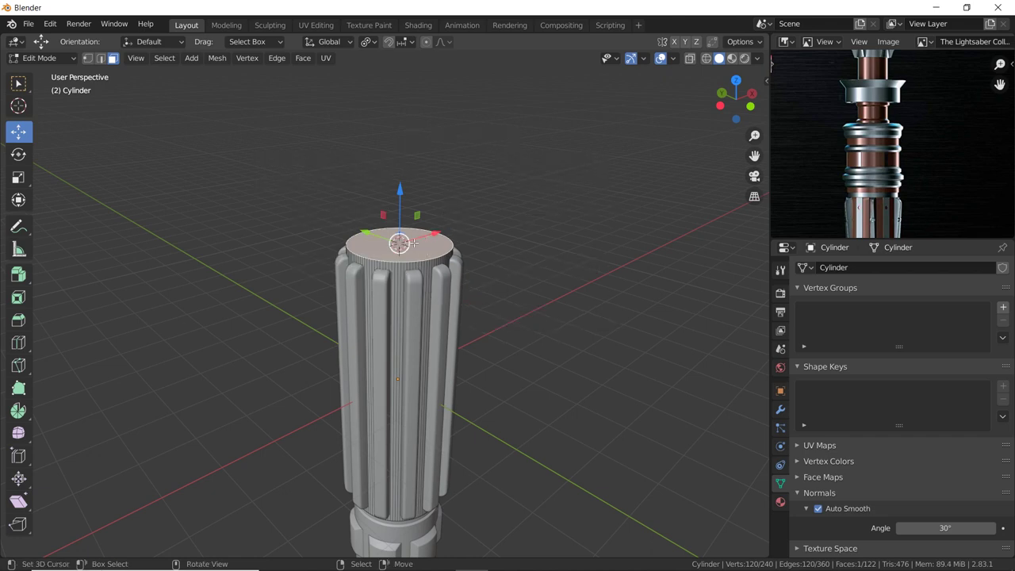
{"action": "key", "text": "Tab"}
{"action": "middle_click_drag", "start_coordinate": [416, 246], "coordinate": [451, 226], "text": "shift"}
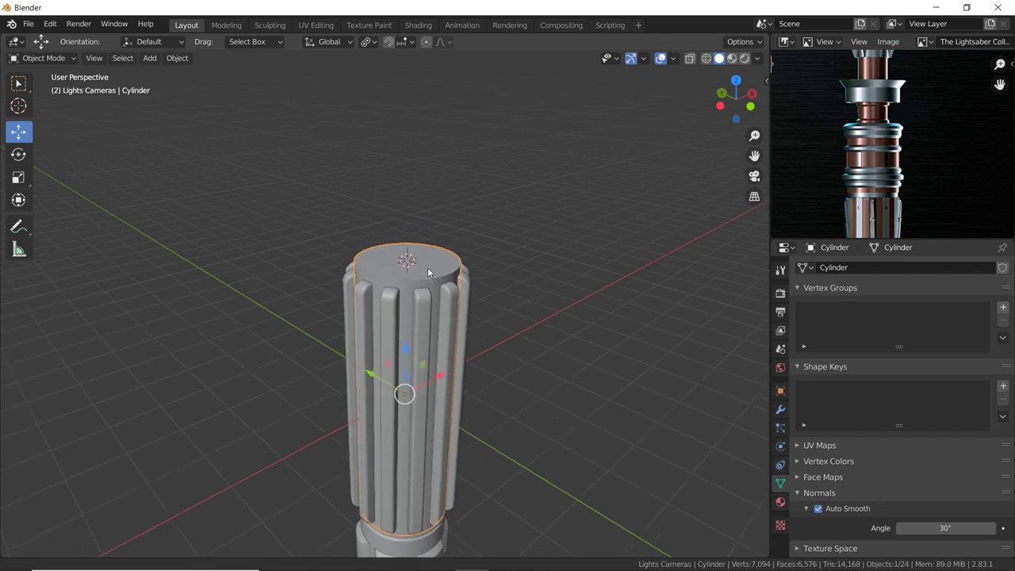
Add a cylinder at the cursor, scale it to 0.95 and raise it 0.825 m along Z.
{"action": "key", "text": "shift+a"}
{"action": "mouse_move", "coordinate": [424, 221]}
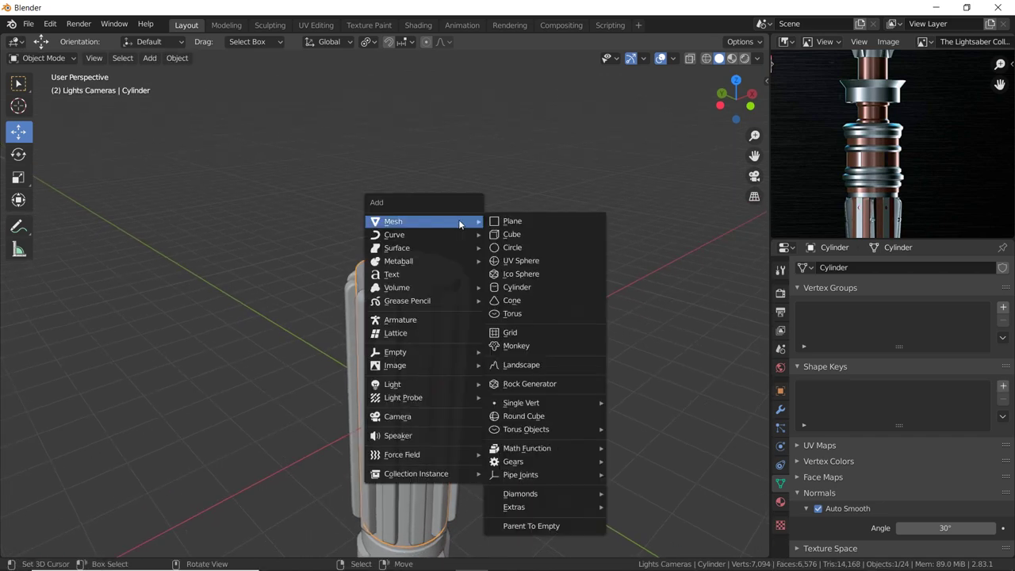
{"action": "left_click", "coordinate": [525, 289]}
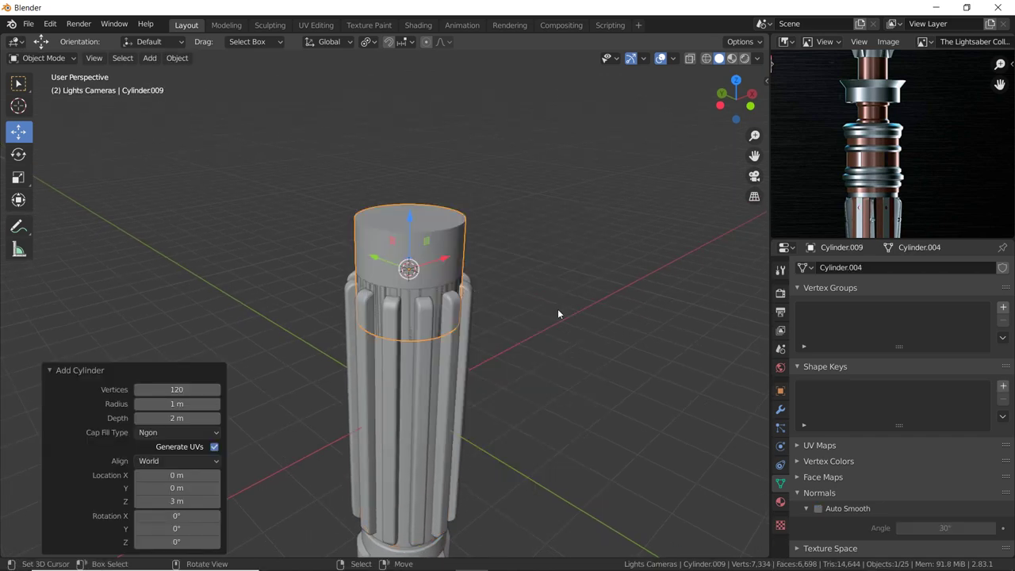
{"action": "type", "text": "s.95"}
{"action": "key", "text": "Return"}
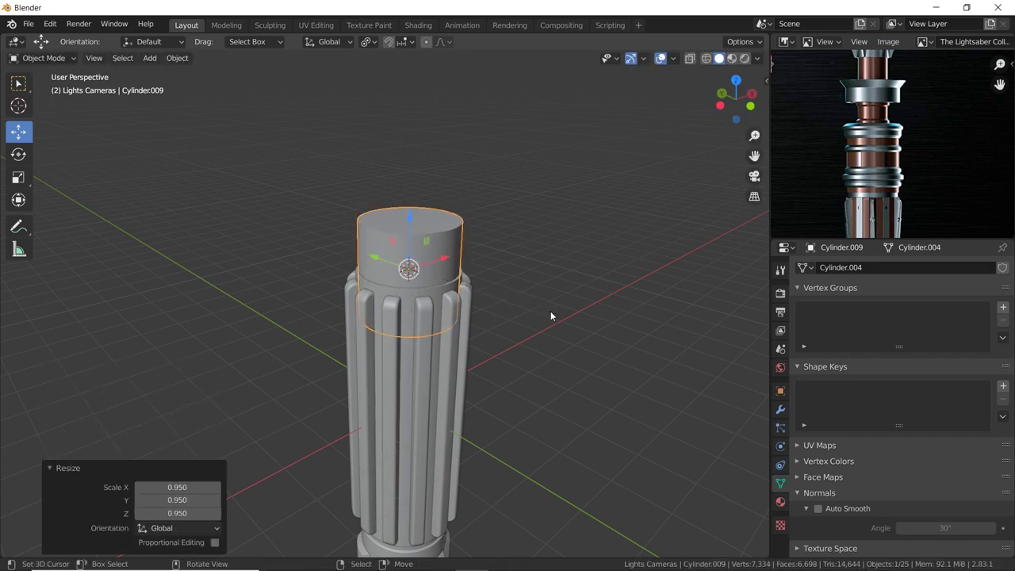
{"action": "scroll", "coordinate": [498, 290], "scroll_direction": "up", "scroll_amount": 2}
{"action": "key", "text": "g"}
{"action": "key", "text": "z"}
{"action": "left_click", "coordinate": [496, 270]}
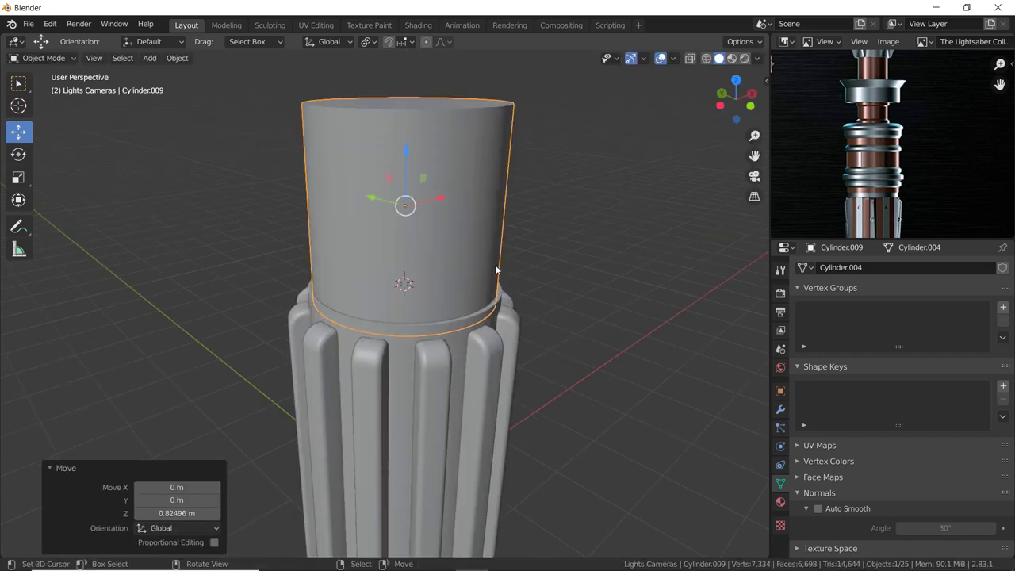
{"action": "middle_click_drag", "start_coordinate": [411, 239], "coordinate": [373, 238]}
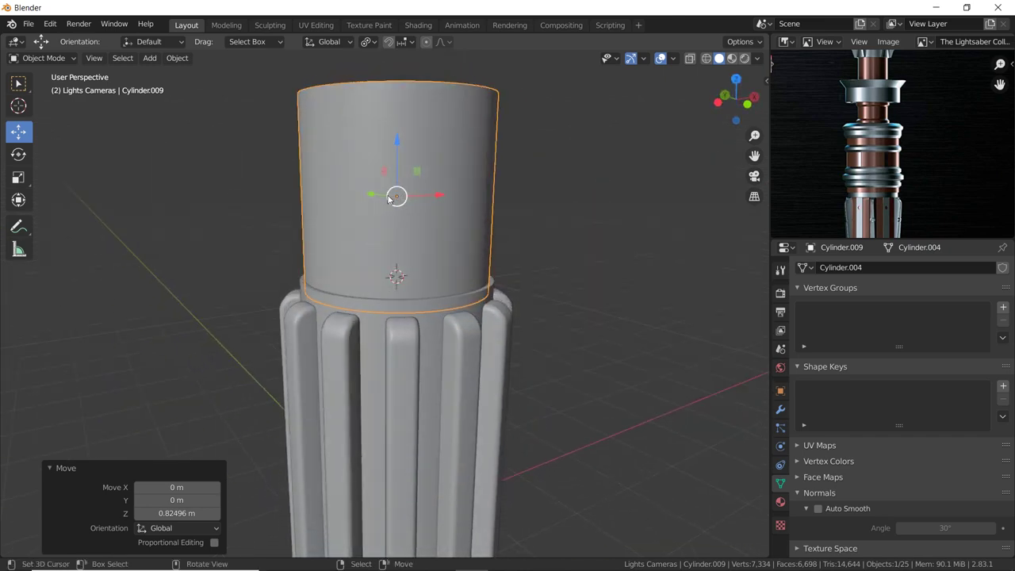
Add three edge loops near the new cylinder's base and bevel the selected loop into a band.
{"action": "key", "text": "Tab"}
{"action": "key", "text": "ctrl+r"}
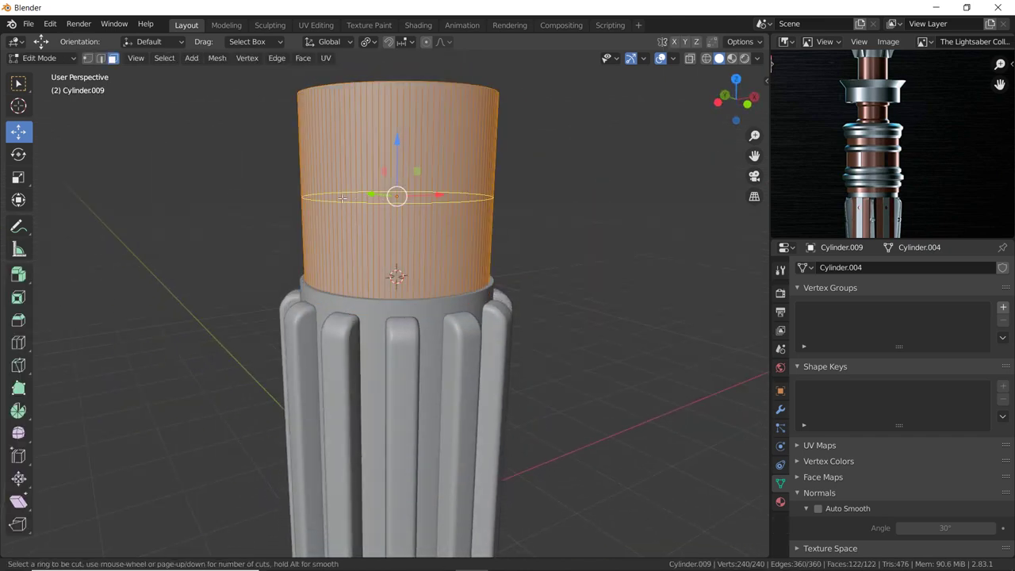
{"action": "left_click", "coordinate": [317, 199]}
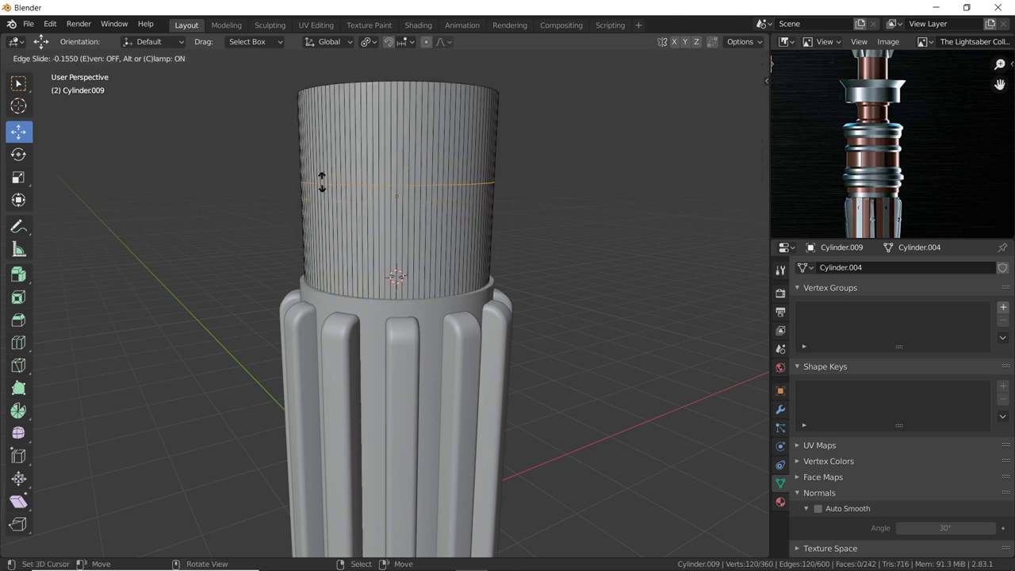
{"action": "left_click", "coordinate": [325, 114]}
{"action": "key", "text": "ctrl+r"}
{"action": "left_click", "coordinate": [307, 204]}
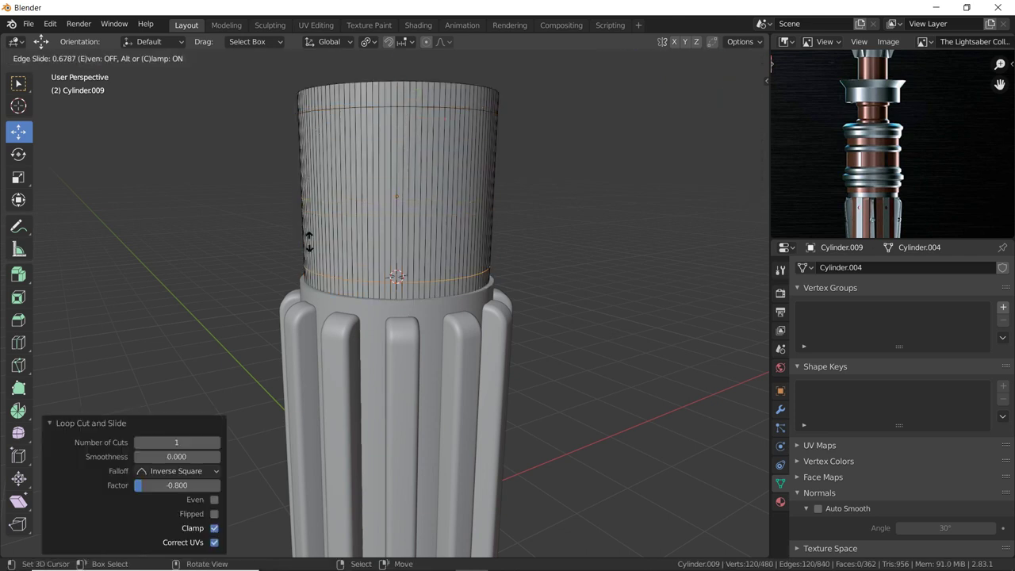
{"action": "left_click", "coordinate": [310, 240]}
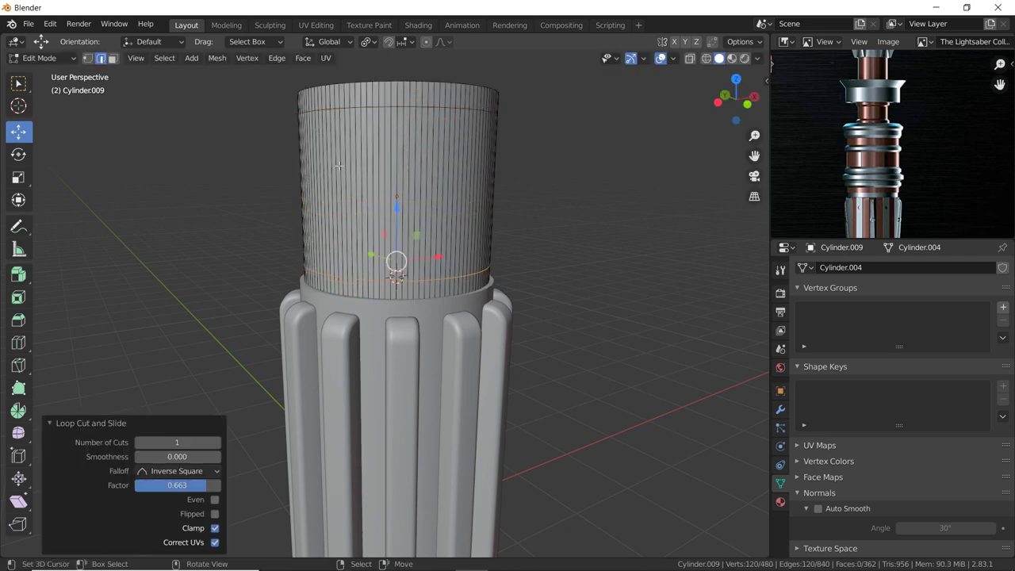
{"action": "key", "text": "ctrl+r"}
{"action": "left_click", "coordinate": [339, 195]}
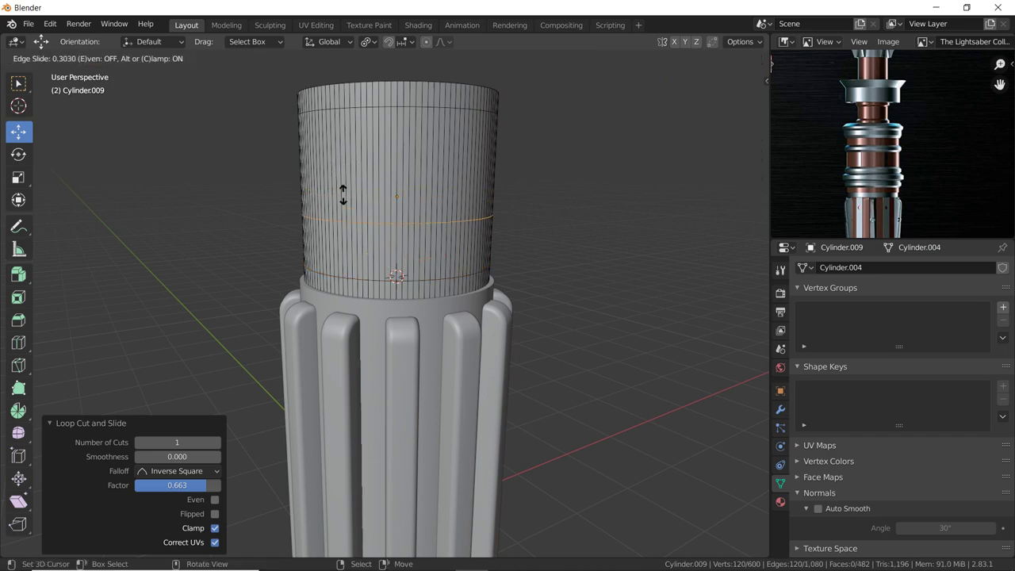
{"action": "left_click", "coordinate": [344, 221]}
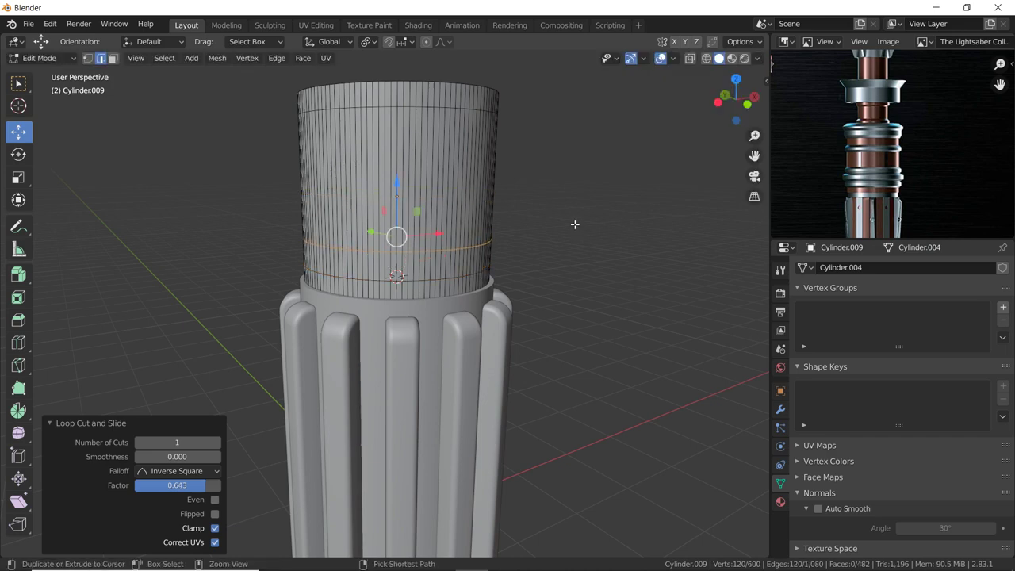
{"action": "key", "text": "ctrl+b"}
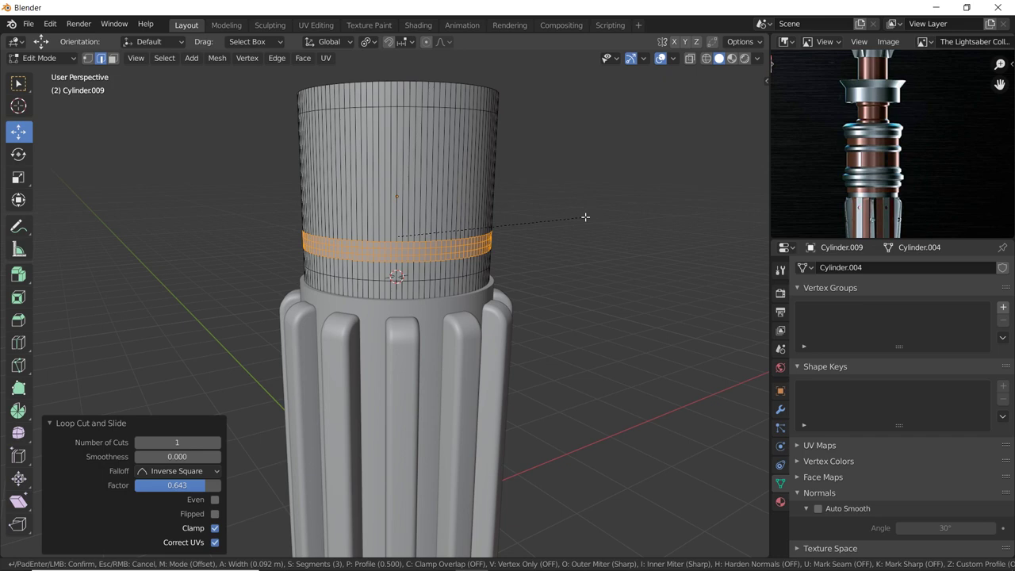
Confirm the bevel on the upper cylinder's edge loop.
{"action": "left_click", "coordinate": [585, 217]}
{"action": "scroll", "coordinate": [554, 230], "scroll_direction": "up", "scroll_amount": 1}
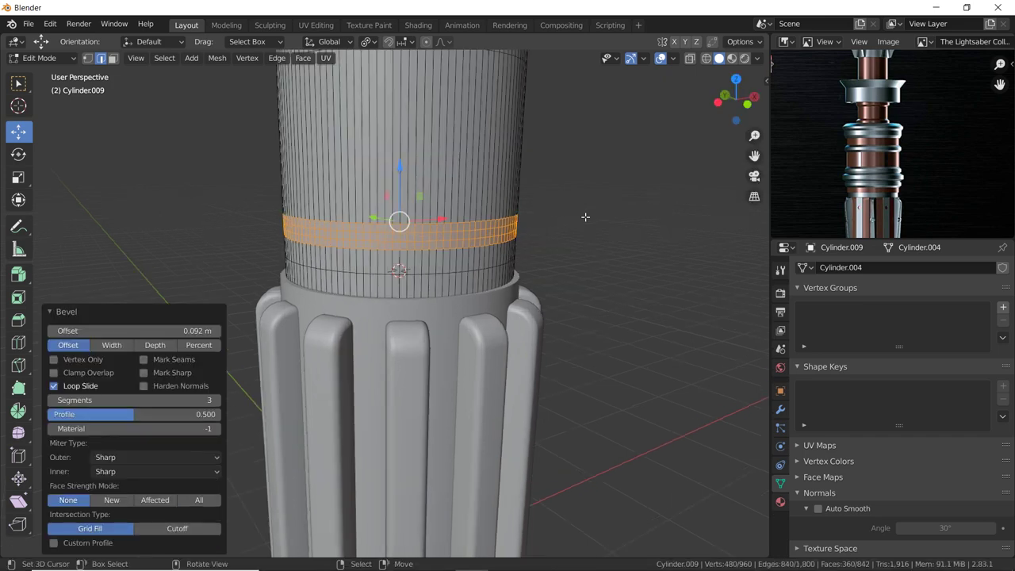
{"action": "scroll", "coordinate": [550, 237], "scroll_direction": "up", "scroll_amount": 1}
{"action": "middle_click_drag", "start_coordinate": [551, 237], "coordinate": [560, 207]}
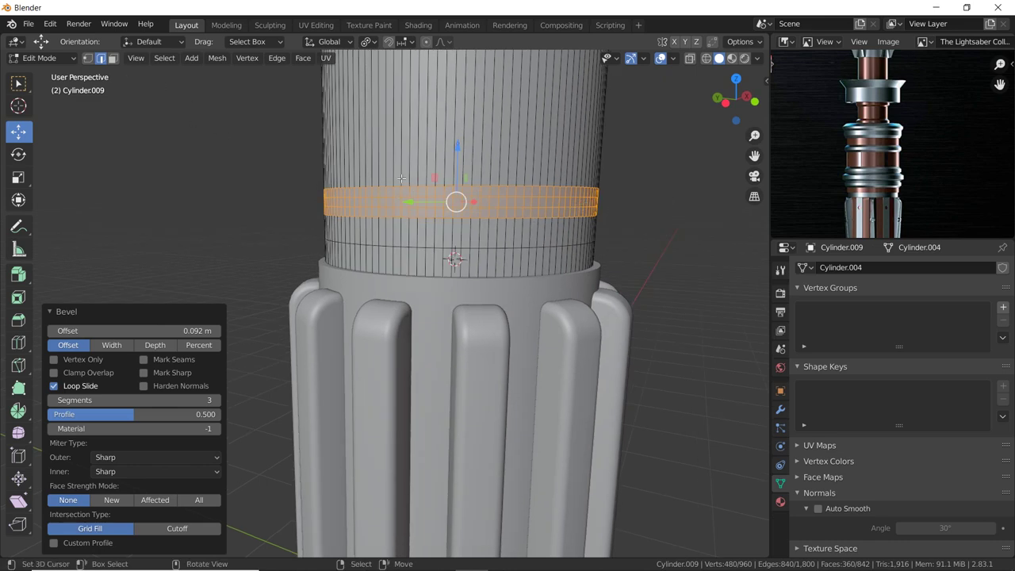
Select the band's middle face loop and scale it outward to 1.058 as a raised ring.
{"action": "left_click", "coordinate": [112, 59]}
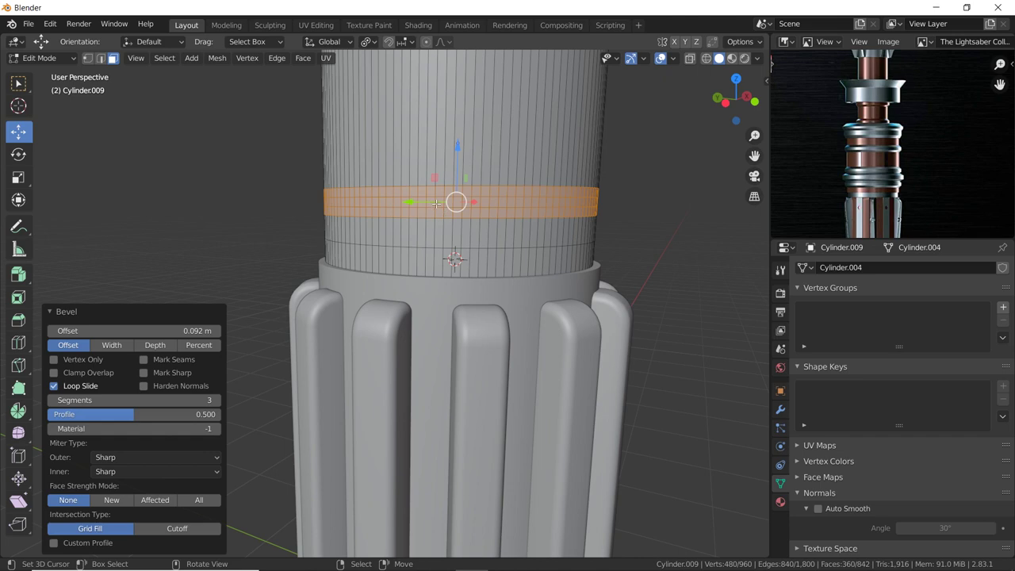
{"action": "left_click", "coordinate": [504, 201], "text": "alt"}
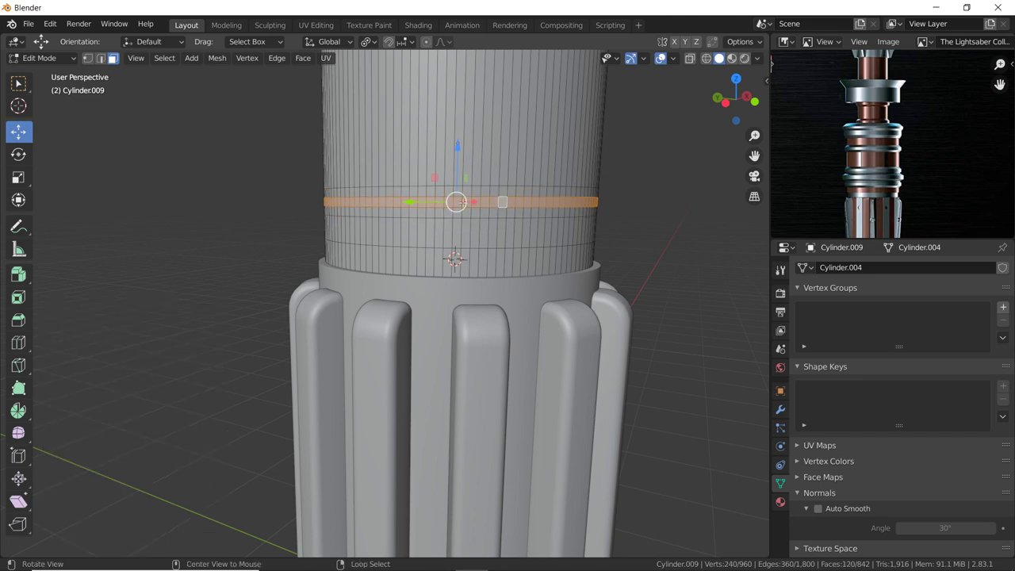
{"action": "mouse_move", "coordinate": [473, 202]}
{"action": "middle_mouse_down"}
{"action": "mouse_move", "coordinate": [477, 210]}
{"action": "mouse_move", "coordinate": [578, 204]}
{"action": "middle_mouse_up"}
{"action": "key", "text": "s"}
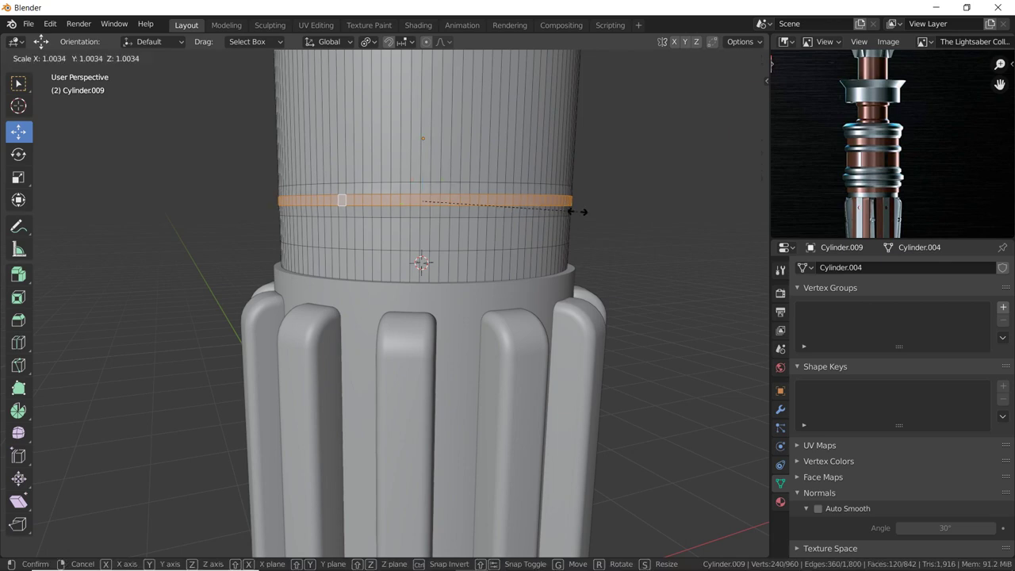
{"action": "left_click", "coordinate": [569, 217]}
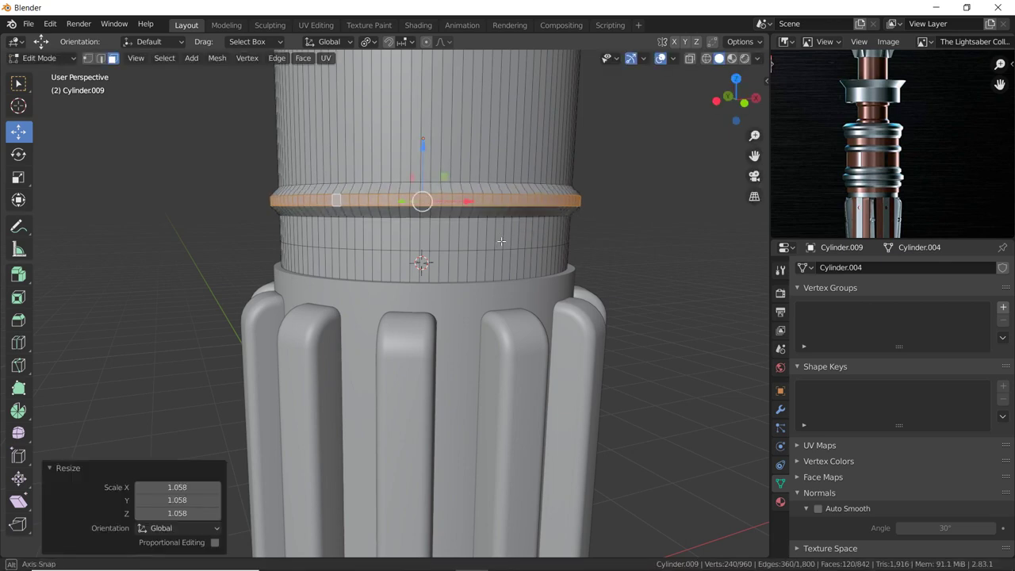
{"action": "mouse_move", "coordinate": [569, 217]}
{"action": "middle_mouse_down"}
{"action": "mouse_move", "coordinate": [153, 88]}
{"action": "mouse_move", "coordinate": [348, 142]}
{"action": "middle_mouse_up"}
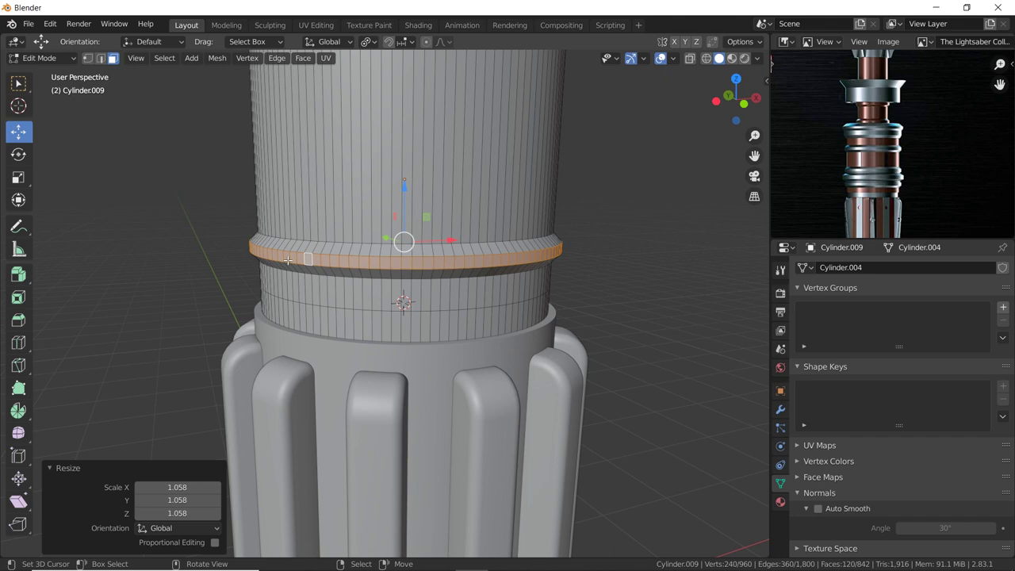
Grow the ring selection and stack duplicated copies of it up the cylinder along Z.
{"action": "key", "text": "ctrl+KP_Add"}
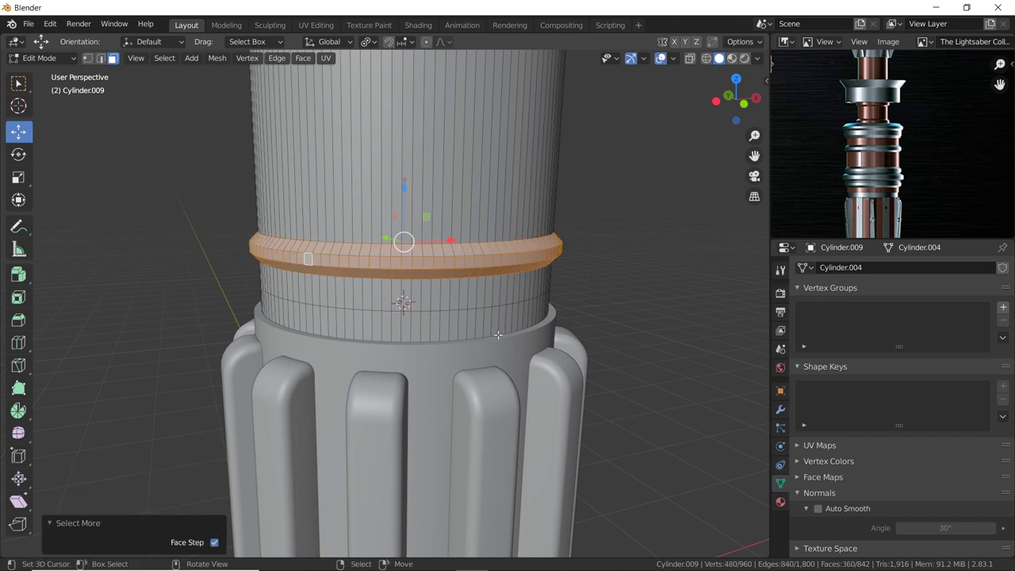
{"action": "key", "text": "shift+d"}
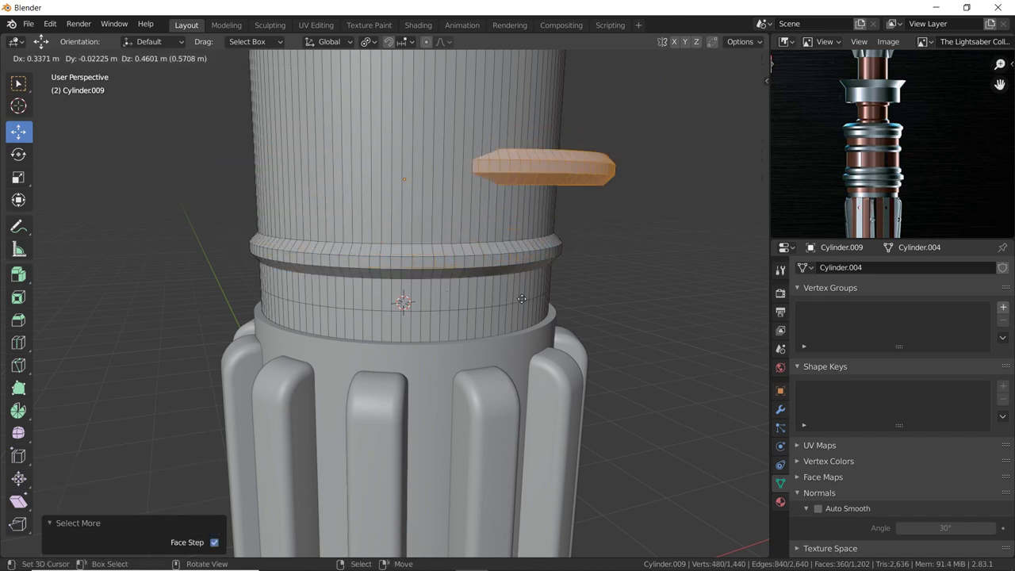
{"action": "key", "text": "z"}
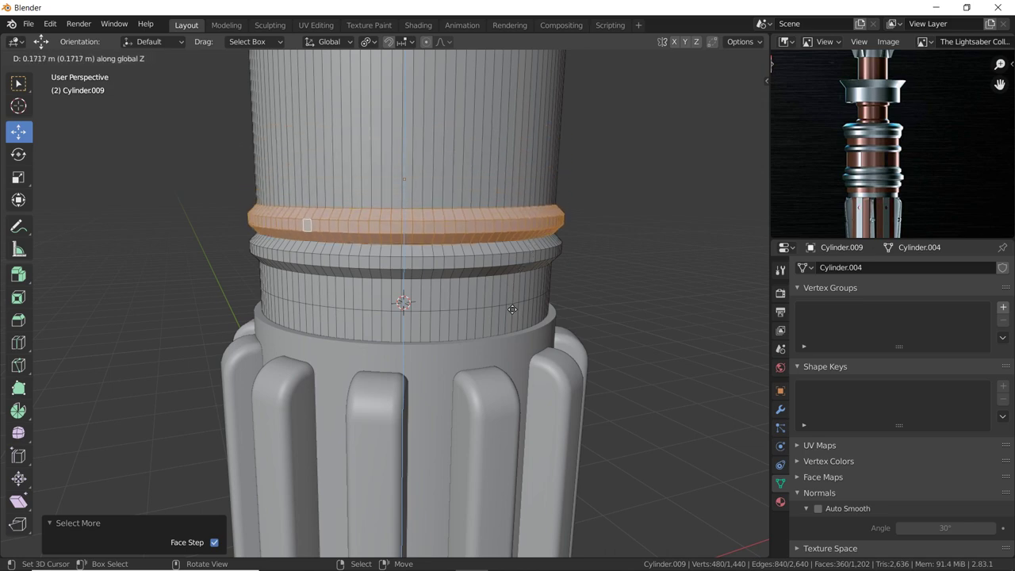
{"action": "left_click", "coordinate": [512, 306]}
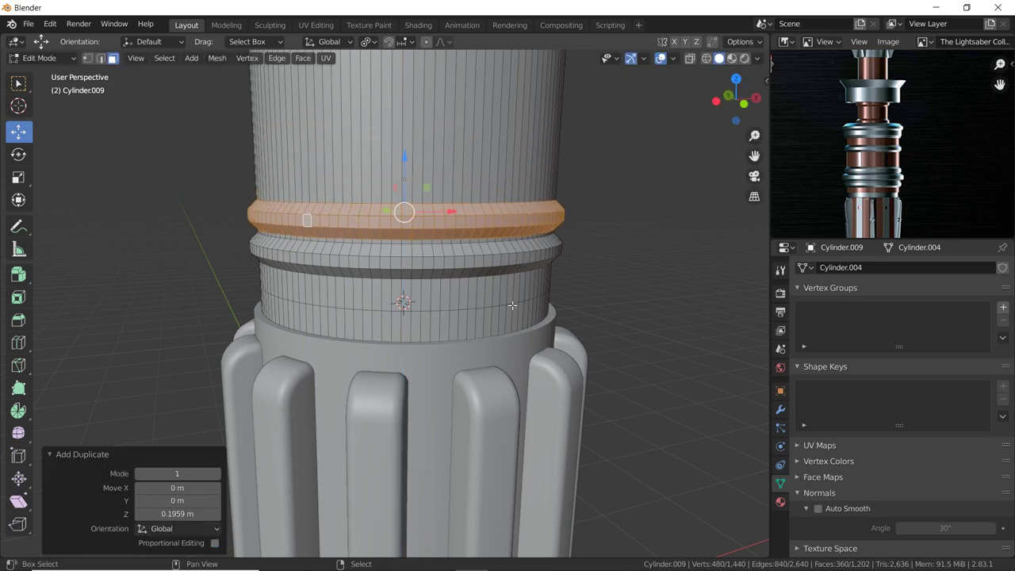
{"action": "key", "text": "shift+r"}
{"action": "key", "text": "shift+r"}
{"action": "mouse_move", "coordinate": [512, 306]}
{"action": "middle_mouse_down", "text": "shift"}
{"action": "mouse_move", "coordinate": [472, 299]}
{"action": "mouse_move", "coordinate": [460, 355]}
{"action": "middle_mouse_up", "text": "shift"}
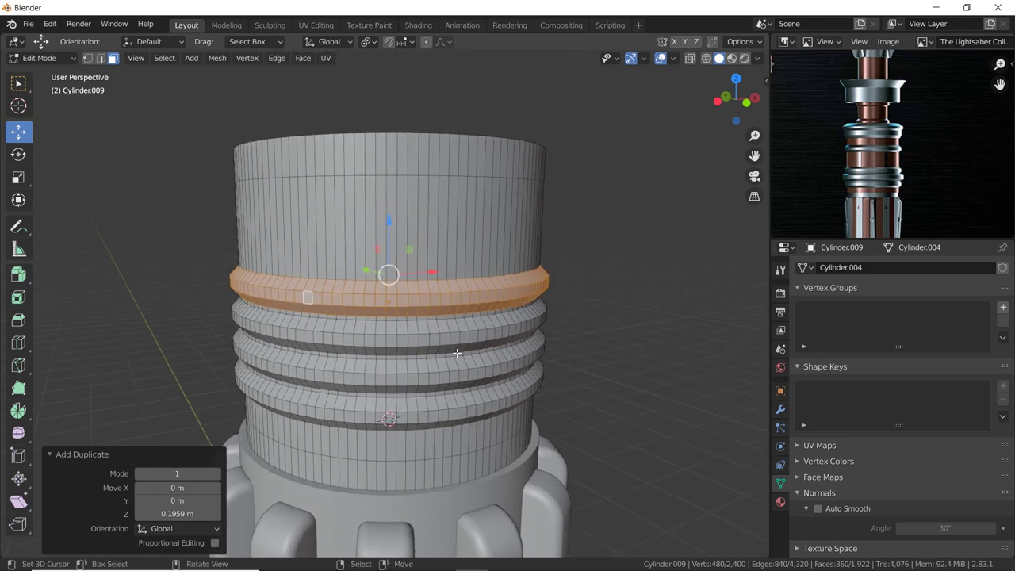
Stretch the top ring band taller along Z and raise it 0.35092 m.
{"action": "key", "text": "s"}
{"action": "key", "text": "z"}
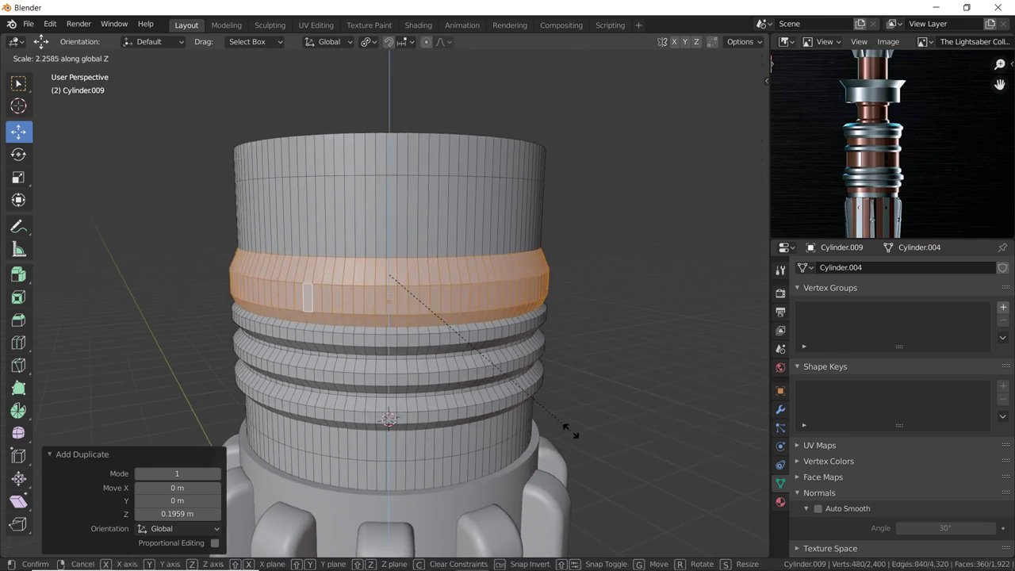
{"action": "left_click", "coordinate": [583, 435]}
{"action": "key", "text": "g"}
{"action": "key", "text": "z"}
{"action": "left_click", "coordinate": [578, 382]}
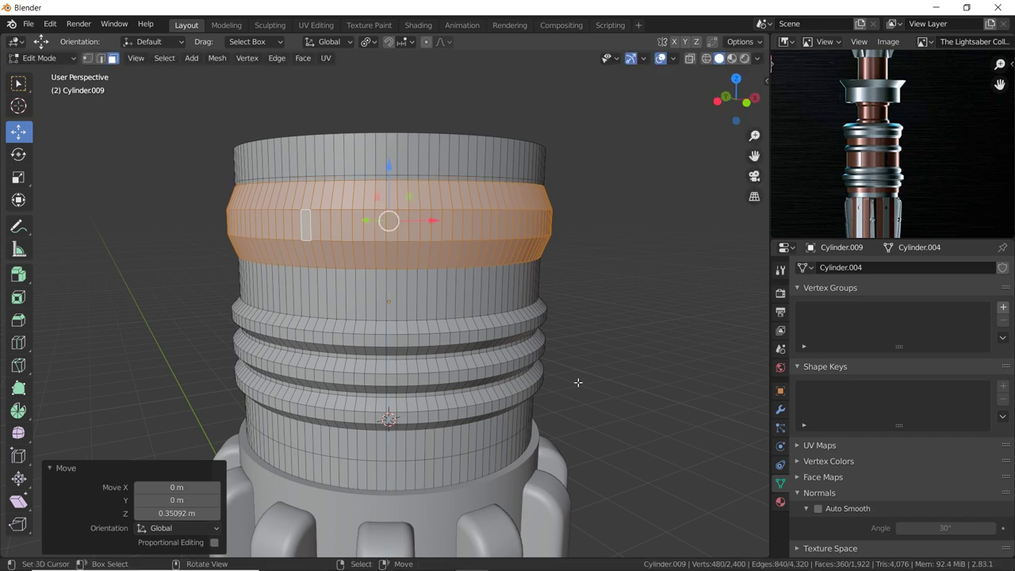
Select a lower ring, flatten it to 0.485 along Z and move it lower.
{"action": "left_click", "coordinate": [408, 379]}
{"action": "left_click", "coordinate": [411, 378], "text": "alt"}
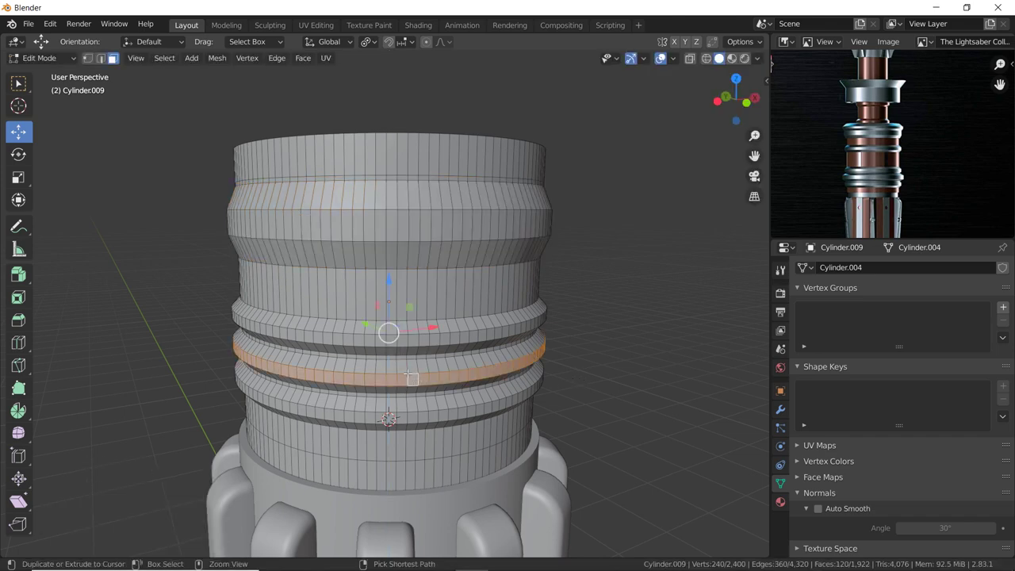
{"action": "key", "text": "ctrl+KP_Add"}
{"action": "key", "text": "s"}
{"action": "key", "text": "z"}
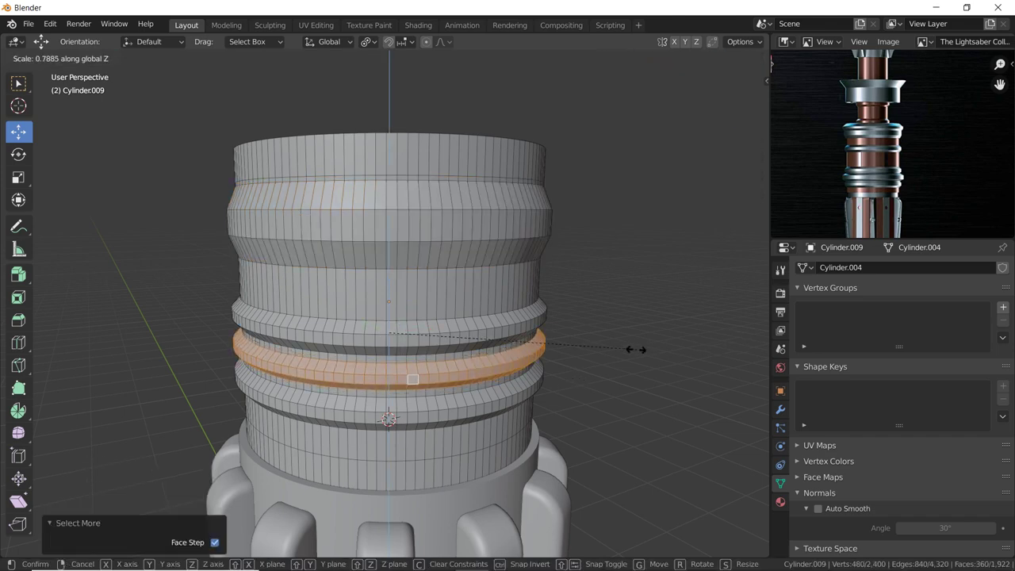
{"action": "left_click", "coordinate": [539, 351]}
{"action": "middle_click_drag", "start_coordinate": [539, 351], "coordinate": [538, 333]}
{"action": "key", "text": "g"}
{"action": "key", "text": "z"}
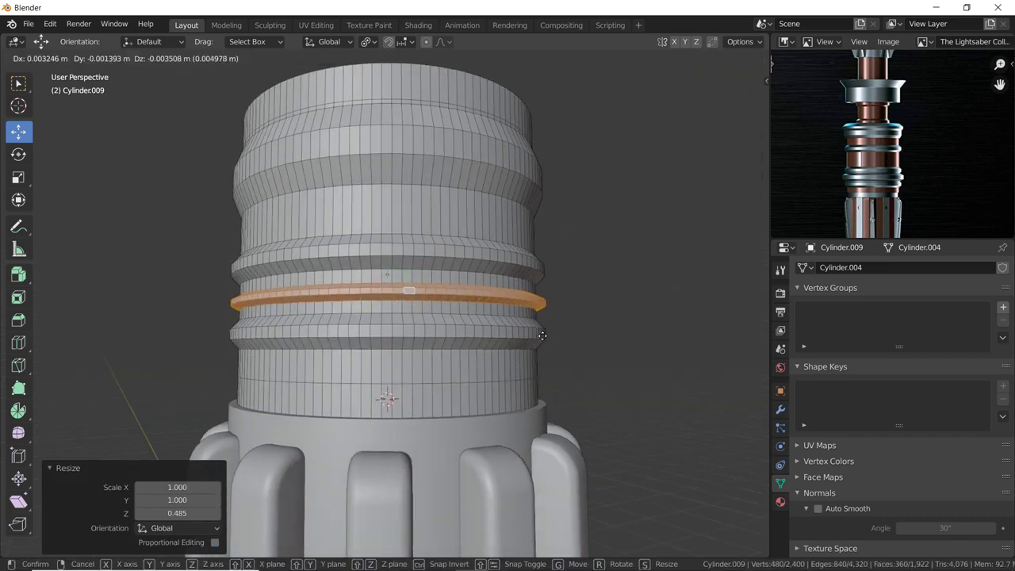
{"action": "left_click", "coordinate": [540, 385]}
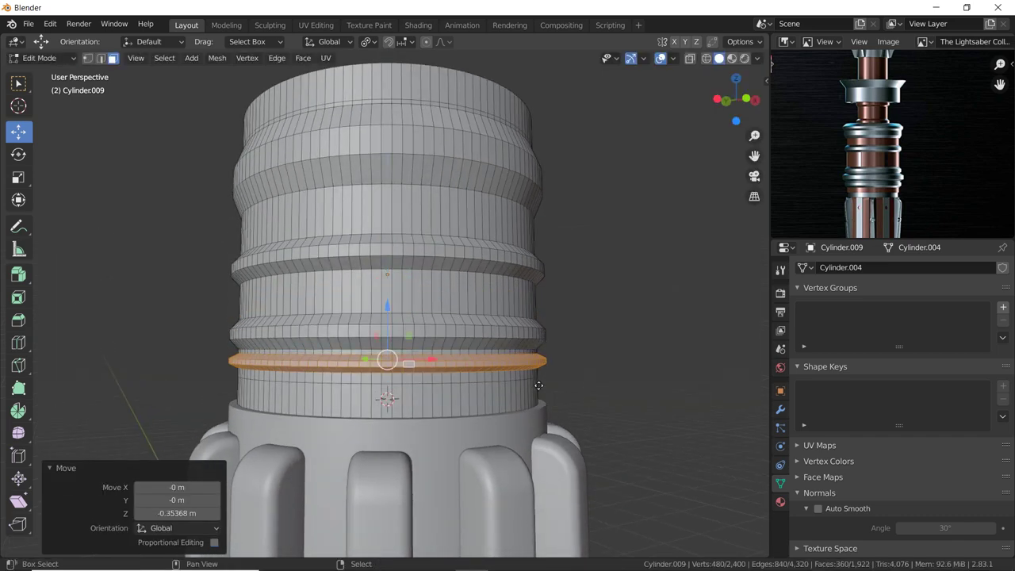
Place a copy of the flattened ring 0.691 m higher up the cylinder.
{"action": "key", "text": "g"}
{"action": "key", "text": "z"}
{"action": "left_click", "coordinate": [551, 281]}
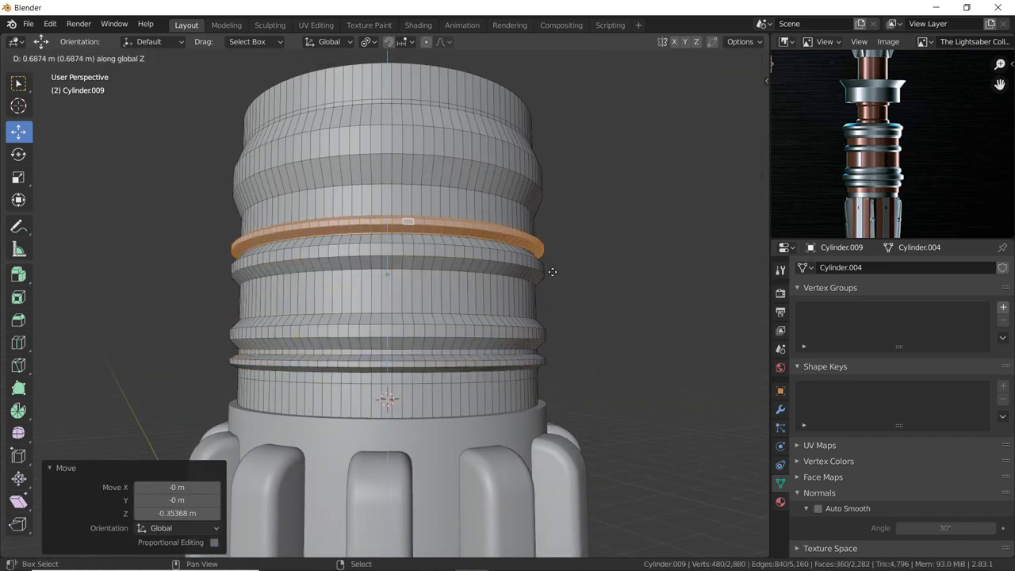
{"action": "left_click", "coordinate": [547, 278]}
{"action": "mouse_move", "coordinate": [544, 278]}
{"action": "middle_mouse_down"}
{"action": "mouse_move", "coordinate": [514, 322]}
{"action": "mouse_move", "coordinate": [538, 325]}
{"action": "mouse_move", "coordinate": [292, 171]}
{"action": "middle_mouse_up"}
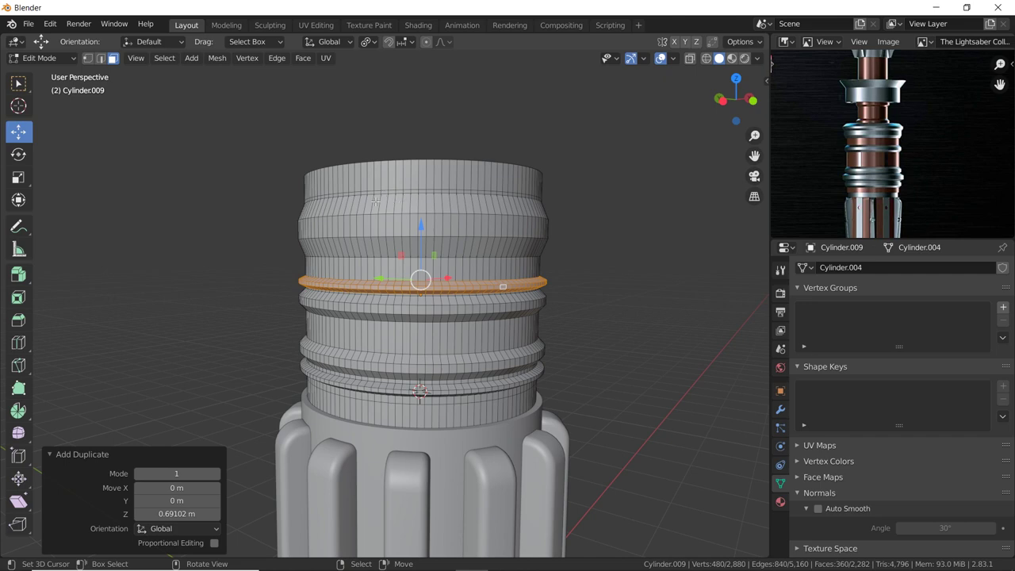
{"action": "key", "text": "shift+a"}
Add a cube and move it along X beside the cylinder.
{"action": "left_click", "coordinate": [357, 209]}
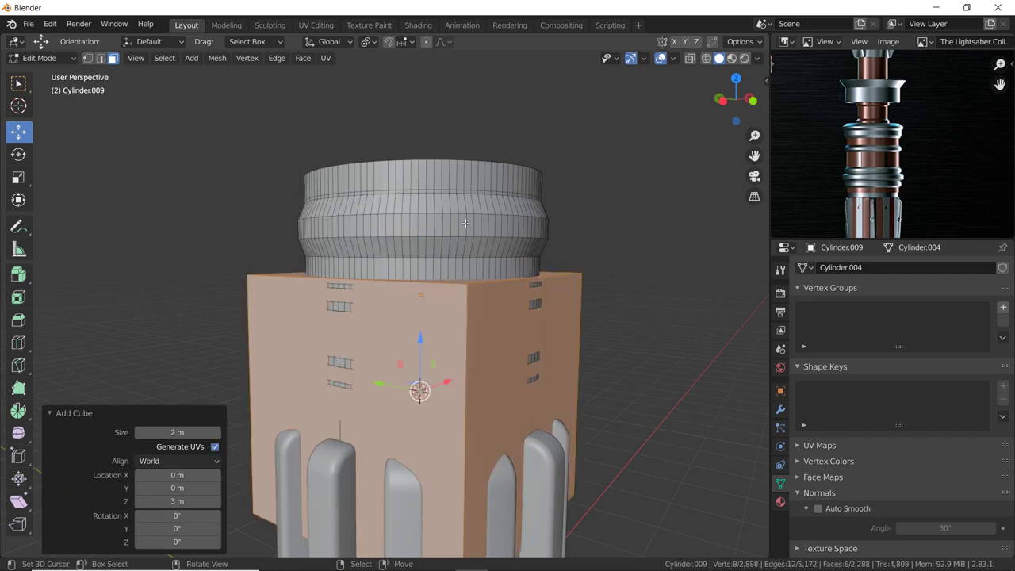
{"action": "middle_click_drag", "start_coordinate": [465, 224], "coordinate": [575, 259]}
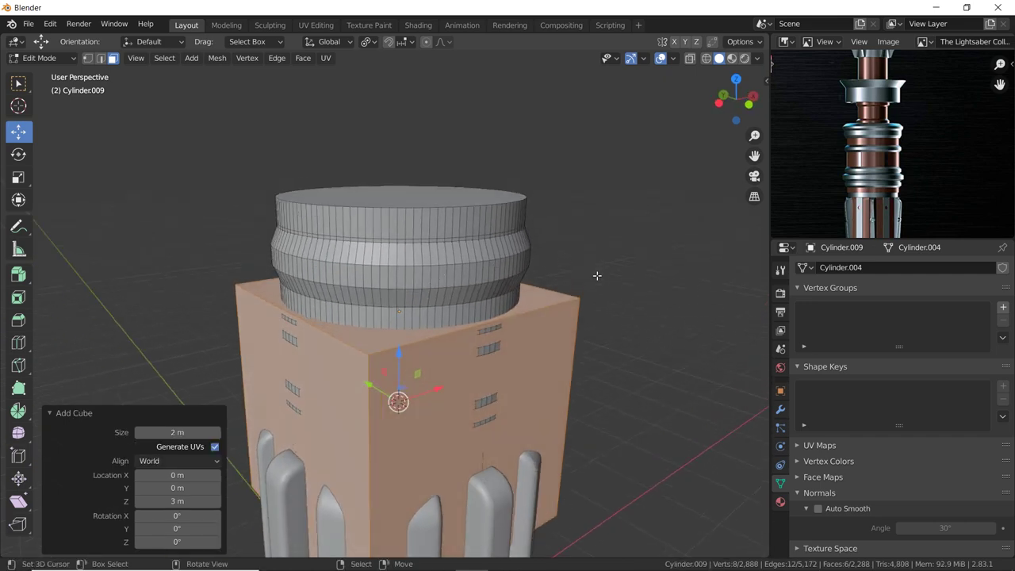
{"action": "key", "text": "g"}
{"action": "key", "text": "x"}
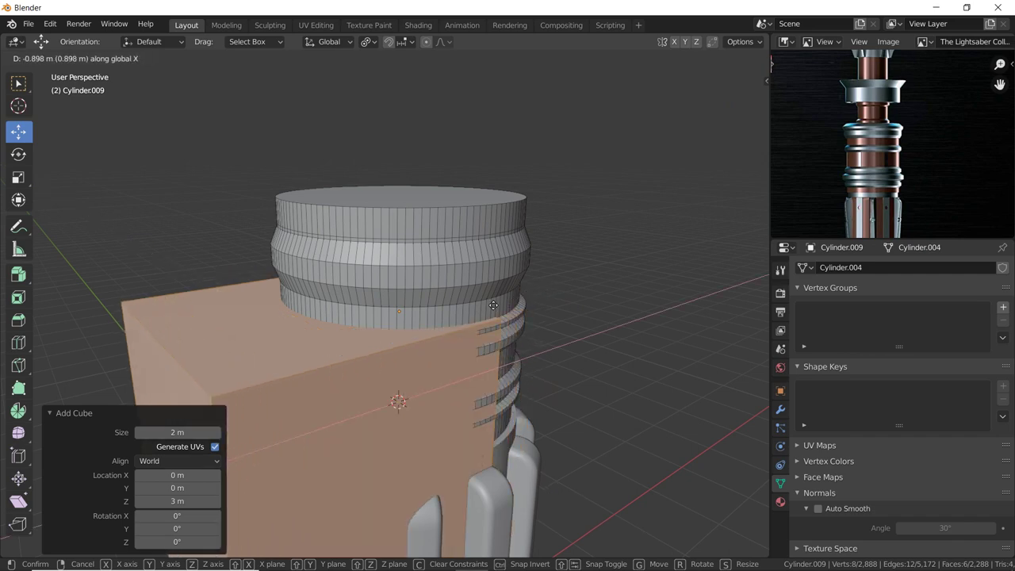
{"action": "left_click", "coordinate": [488, 308]}
{"action": "middle_click_drag", "start_coordinate": [488, 307], "coordinate": [571, 228]}
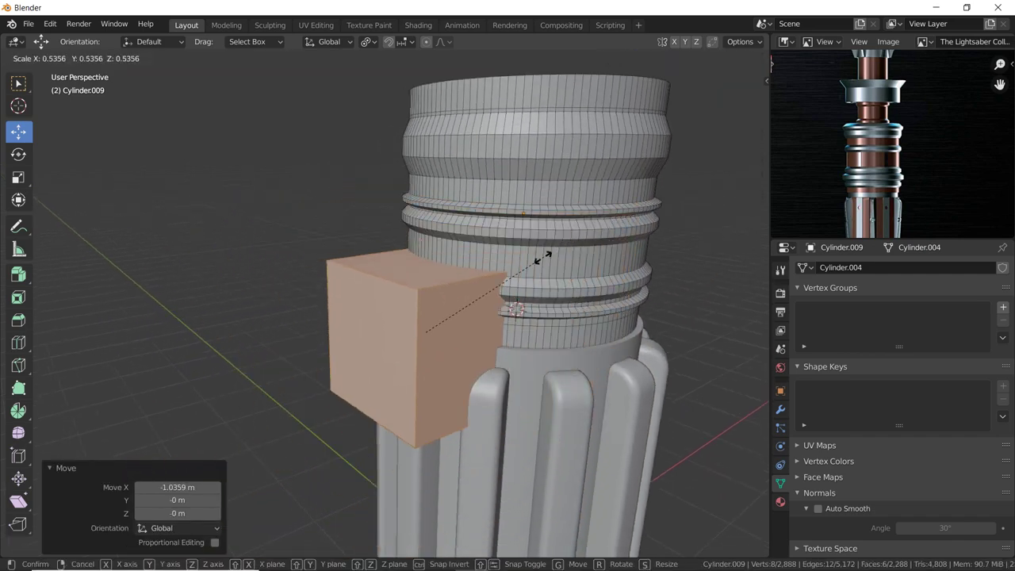
Shrink the cube, stretch it taller along Z and raise it 0.81273 m.
{"action": "left_click", "coordinate": [494, 285]}
{"action": "key", "text": "s"}
{"action": "key", "text": "z"}
{"action": "left_click", "coordinate": [605, 200]}
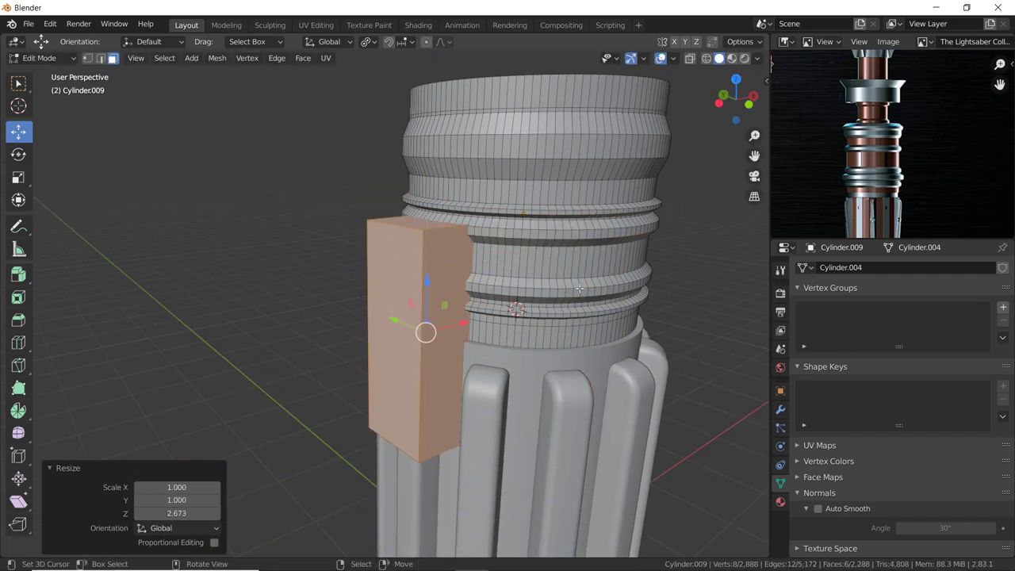
{"action": "key", "text": "g"}
{"action": "key", "text": "z"}
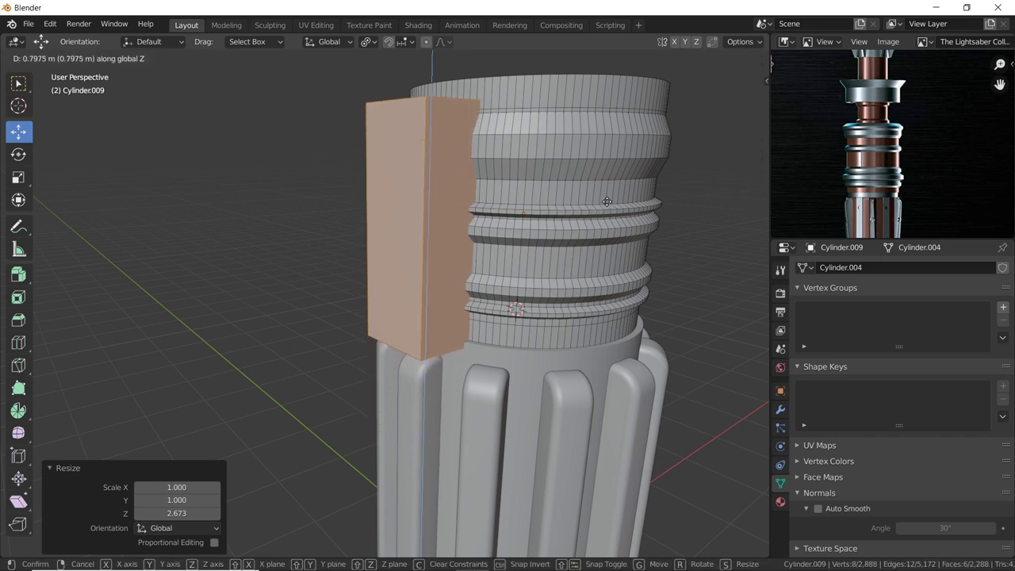
{"action": "left_click", "coordinate": [607, 200]}
Scale the box down to 0.613, narrow it along X and reposition it.
{"action": "key", "text": "s"}
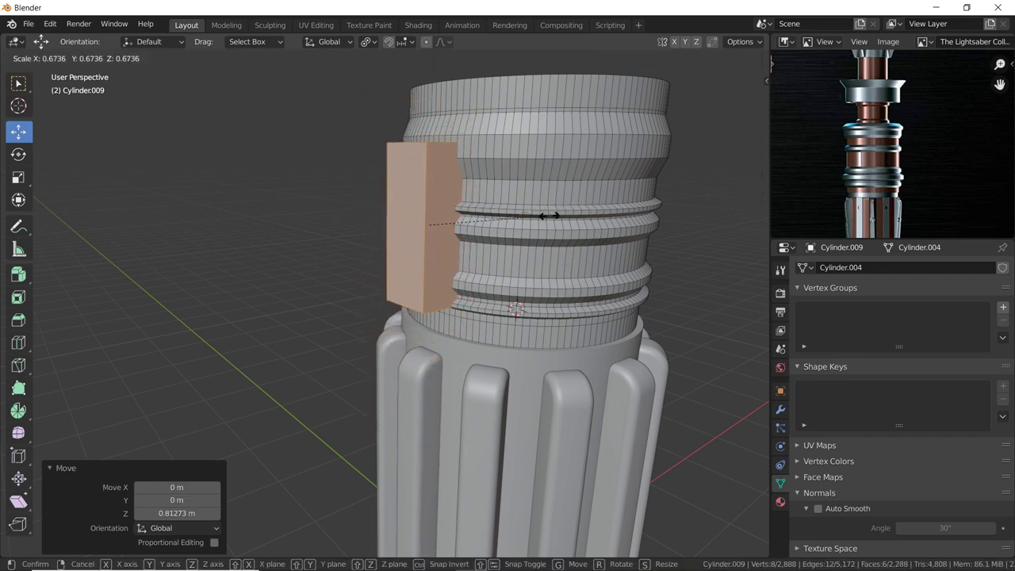
{"action": "left_click", "coordinate": [539, 225]}
{"action": "middle_click_drag", "start_coordinate": [538, 224], "coordinate": [566, 259]}
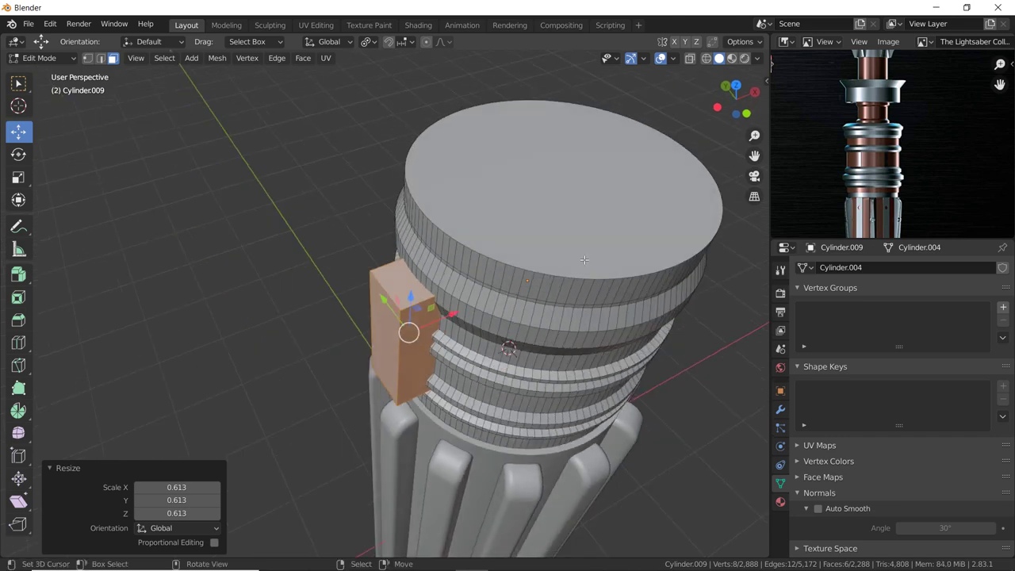
{"action": "key", "text": "s"}
{"action": "key", "text": "x"}
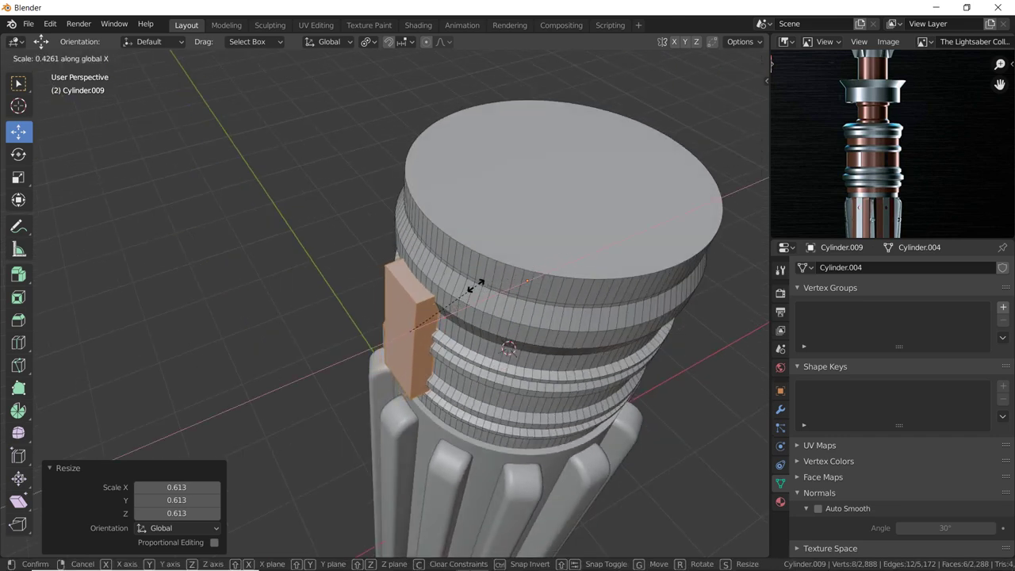
{"action": "left_click", "coordinate": [473, 311]}
{"action": "key", "text": "g"}
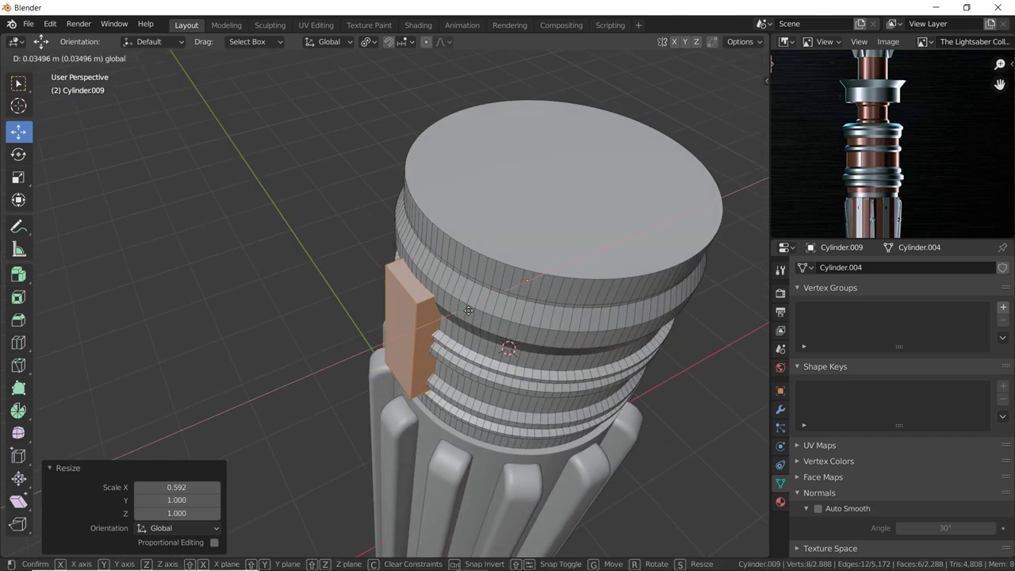
{"action": "left_click", "coordinate": [470, 309]}
{"action": "middle_click_drag", "start_coordinate": [470, 309], "coordinate": [489, 261]}
Lower the block along Z and widen it along Y against the ribbed section.
{"action": "key", "text": "g"}
{"action": "key", "text": "z"}
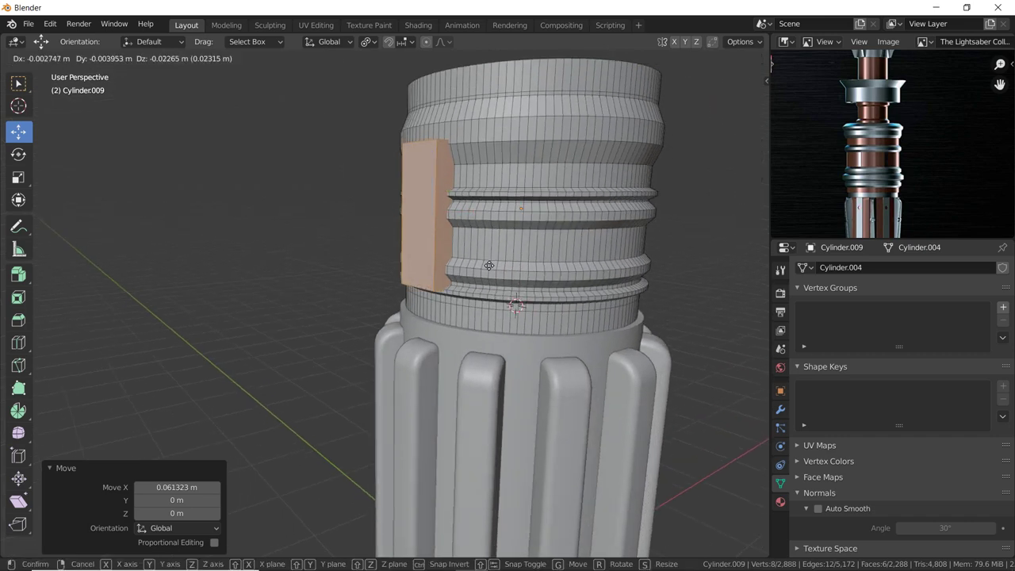
{"action": "left_click", "coordinate": [485, 282]}
{"action": "mouse_move", "coordinate": [484, 282]}
{"action": "middle_mouse_down"}
{"action": "mouse_move", "coordinate": [531, 287]}
{"action": "mouse_move", "coordinate": [547, 259]}
{"action": "middle_mouse_up"}
{"action": "key", "text": "s"}
{"action": "key", "text": "x"}
{"action": "key", "text": "y"}
{"action": "left_click", "coordinate": [547, 285]}
{"action": "key", "text": "s"}
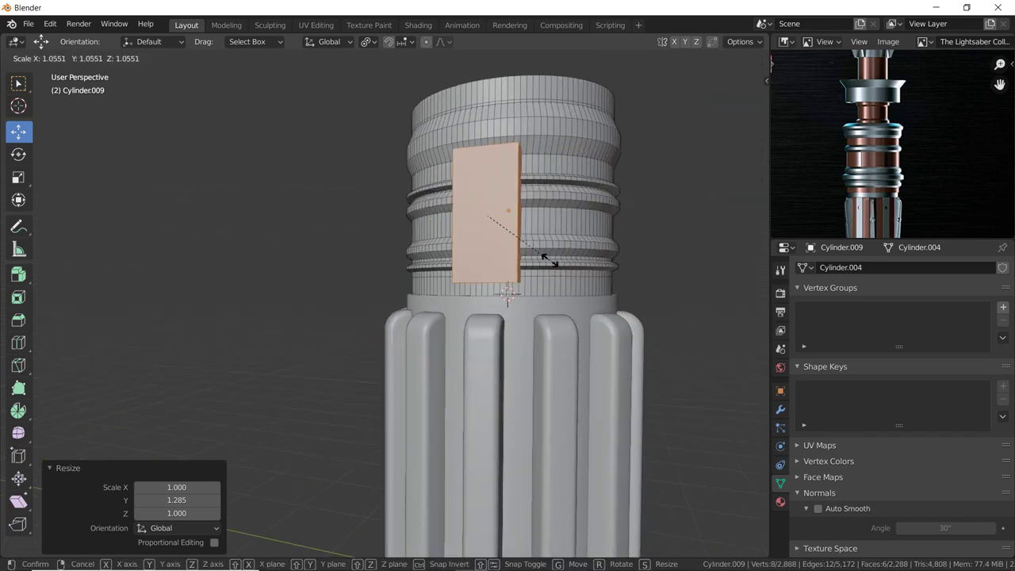
{"action": "key", "text": "y"}
{"action": "left_click", "coordinate": [554, 258]}
{"action": "middle_click_drag", "start_coordinate": [553, 258], "coordinate": [451, 293]}
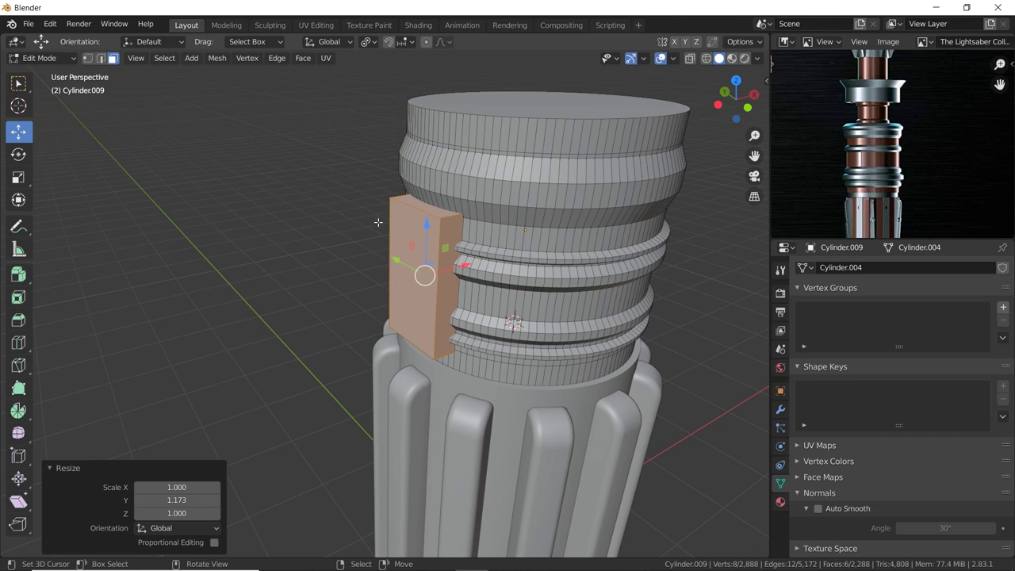
{"action": "key", "text": "ctrl+r"}
Add two evenly spaced horizontal loop cuts through the side block.
{"action": "scroll", "coordinate": [387, 275], "scroll_direction": "up", "scroll_amount": 1}
{"action": "left_click", "coordinate": [387, 275]}
{"action": "right_click", "coordinate": [386, 275]}
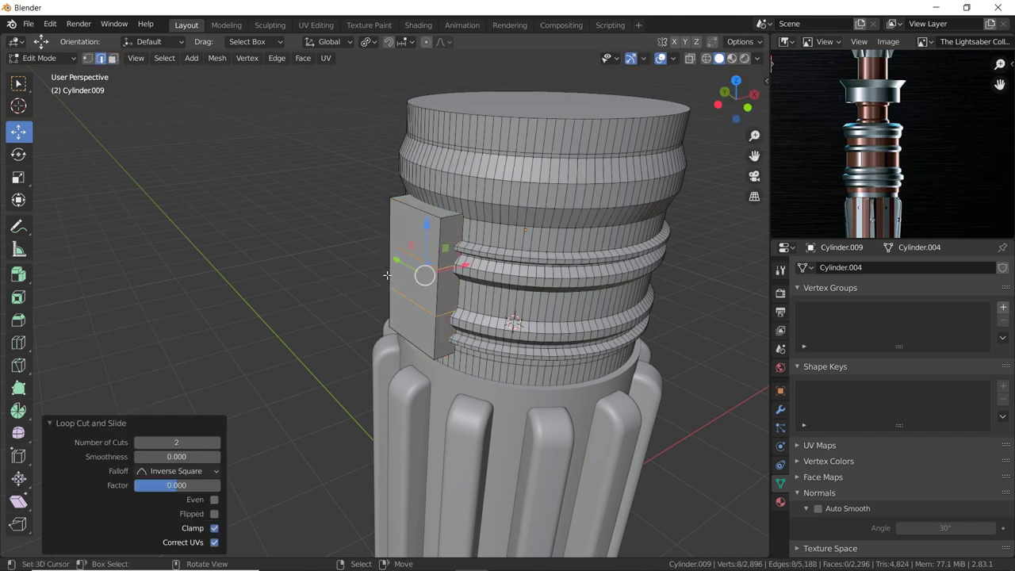
Pull the block's lower and top outer corners inward along X for a tapered profile.
{"action": "left_click", "coordinate": [399, 336]}
{"action": "middle_click_drag", "start_coordinate": [398, 336], "coordinate": [381, 283]}
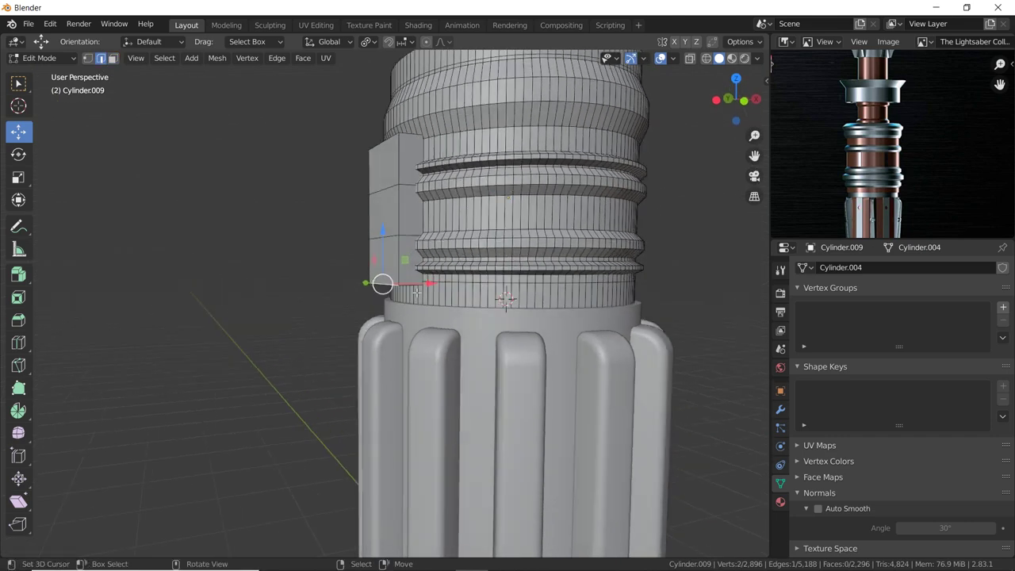
{"action": "key", "text": "g"}
{"action": "left_click", "coordinate": [450, 284]}
{"action": "middle_click_drag", "start_coordinate": [449, 284], "coordinate": [397, 310]}
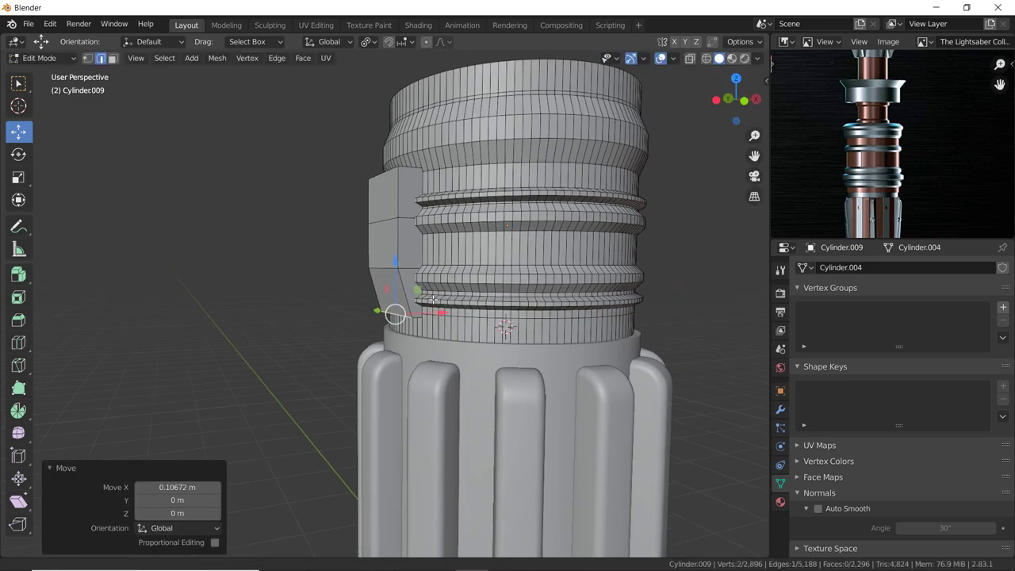
{"action": "left_click", "coordinate": [374, 195]}
{"action": "middle_click_drag", "start_coordinate": [373, 195], "coordinate": [416, 219]}
{"action": "left_click_drag", "start_coordinate": [417, 207], "coordinate": [418, 209]}
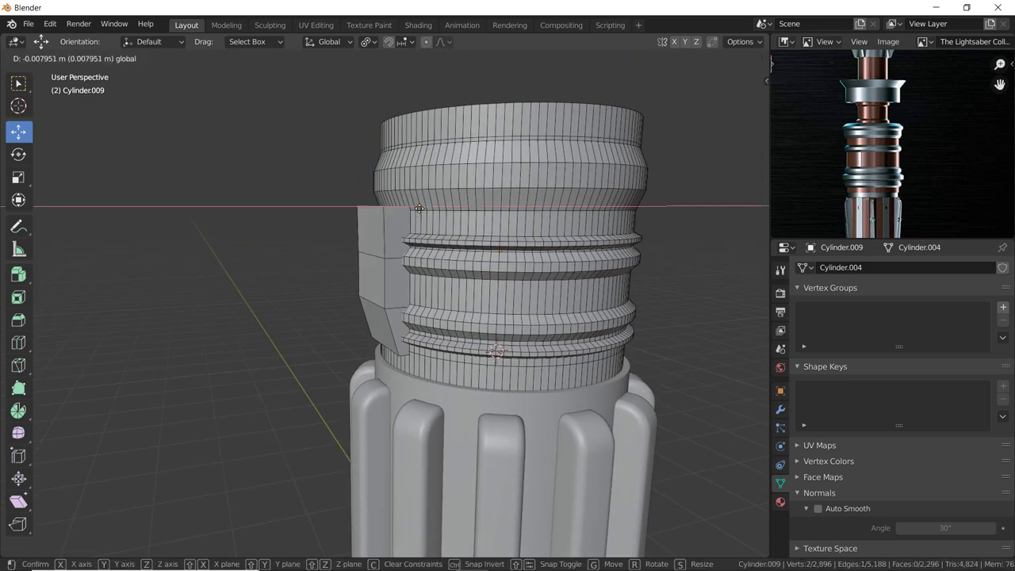
{"action": "left_click", "coordinate": [401, 208]}
{"action": "mouse_move", "coordinate": [400, 208]}
{"action": "middle_mouse_down"}
{"action": "mouse_move", "coordinate": [475, 202]}
{"action": "mouse_move", "coordinate": [377, 287]}
{"action": "mouse_move", "coordinate": [391, 301]}
{"action": "mouse_move", "coordinate": [392, 164]}
{"action": "mouse_move", "coordinate": [480, 285]}
{"action": "middle_mouse_up"}
{"action": "scroll", "coordinate": [392, 164], "scroll_direction": "up", "scroll_amount": 2}
Bevel the block's top and bottom edges into rounded 7-segment corners.
{"action": "key", "text": "ctrl+b"}
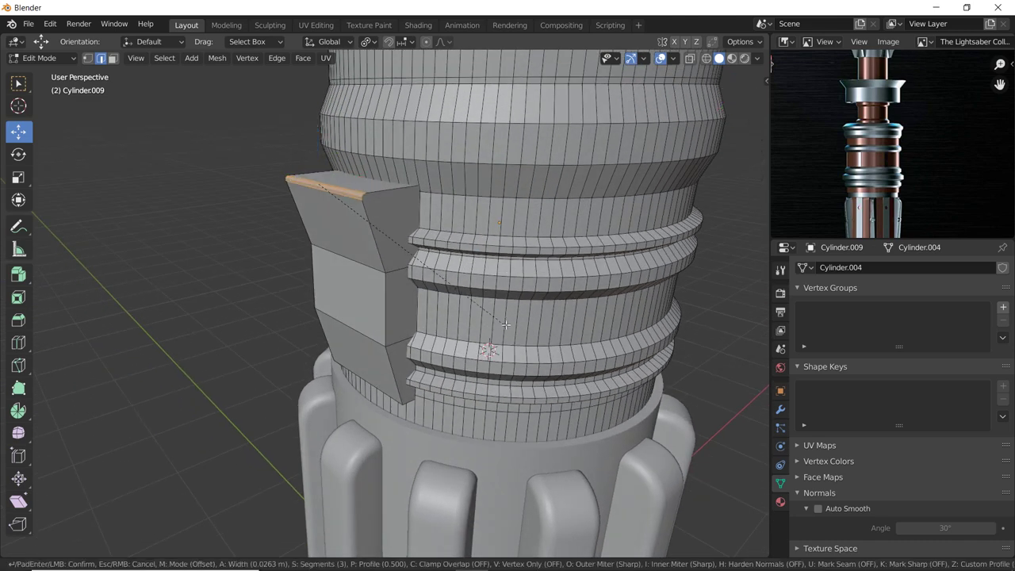
{"action": "scroll", "coordinate": [515, 328], "scroll_direction": "up", "scroll_amount": 3}
{"action": "left_click", "coordinate": [516, 327]}
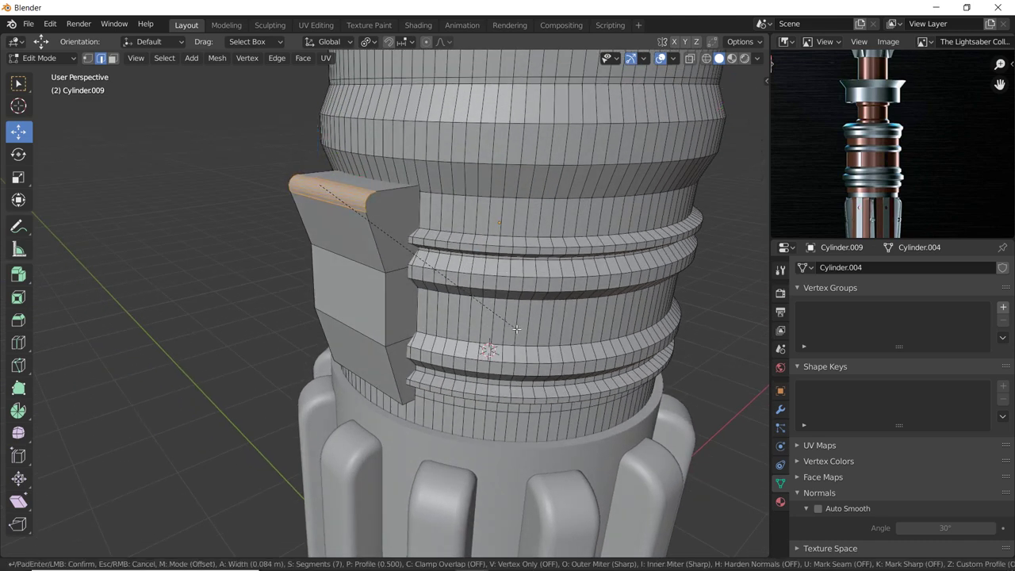
{"action": "middle_click_drag", "start_coordinate": [508, 331], "coordinate": [359, 268]}
{"action": "left_click", "coordinate": [359, 268]}
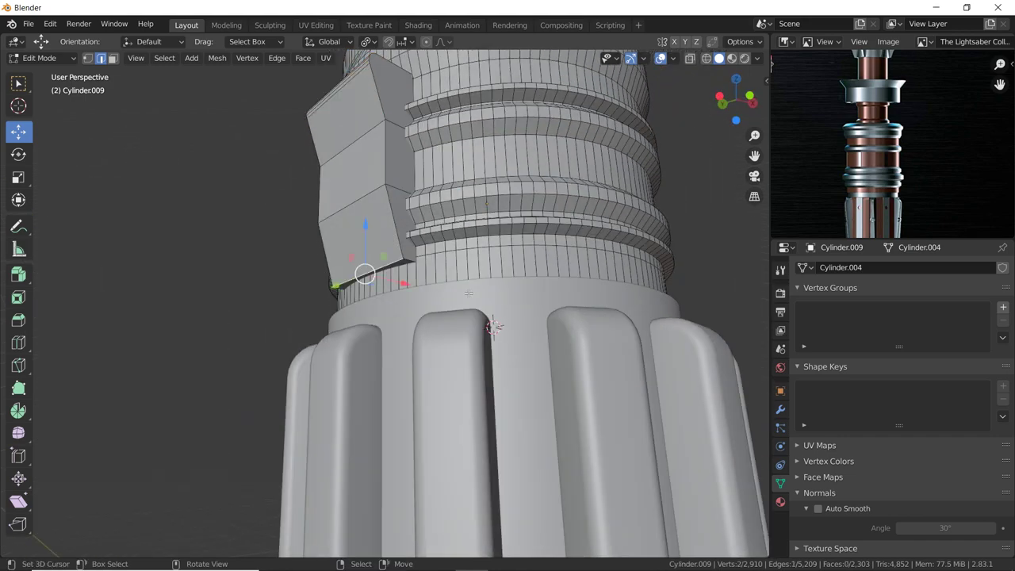
{"action": "key", "text": "ctrl+b"}
{"action": "left_click", "coordinate": [530, 323]}
Bevel the two middle edges on the block's face and inspect the result.
{"action": "mouse_move", "coordinate": [529, 323]}
{"action": "middle_mouse_down"}
{"action": "mouse_move", "coordinate": [431, 283]}
{"action": "mouse_move", "coordinate": [520, 306]}
{"action": "mouse_move", "coordinate": [453, 313]}
{"action": "mouse_move", "coordinate": [397, 228]}
{"action": "mouse_move", "coordinate": [317, 218]}
{"action": "middle_mouse_up"}
{"action": "left_click", "coordinate": [397, 228]}
{"action": "key", "text": "Tab"}
{"action": "key", "text": "Tab"}
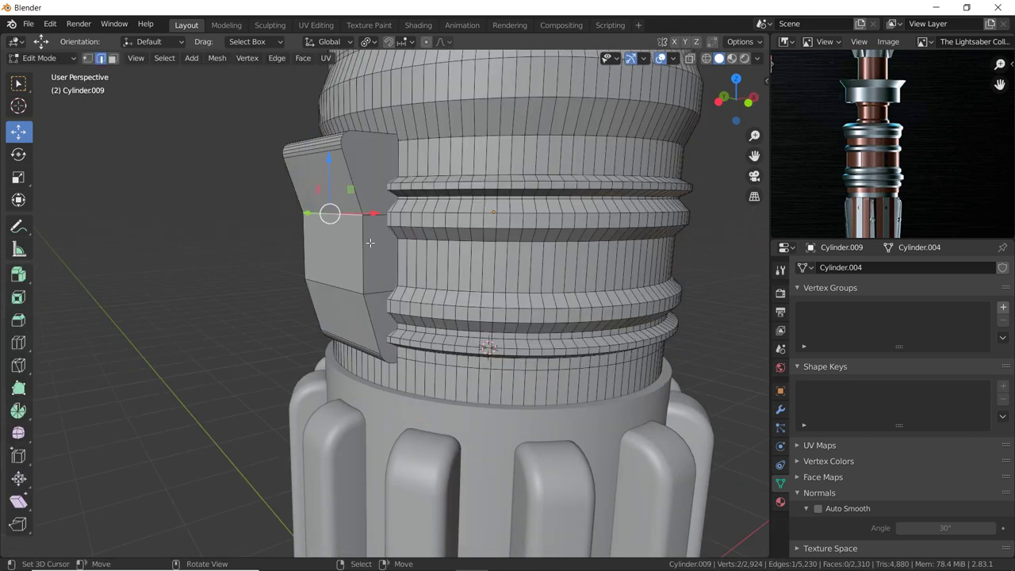
{"action": "key", "text": "ctrl+b"}
{"action": "left_click", "coordinate": [325, 215]}
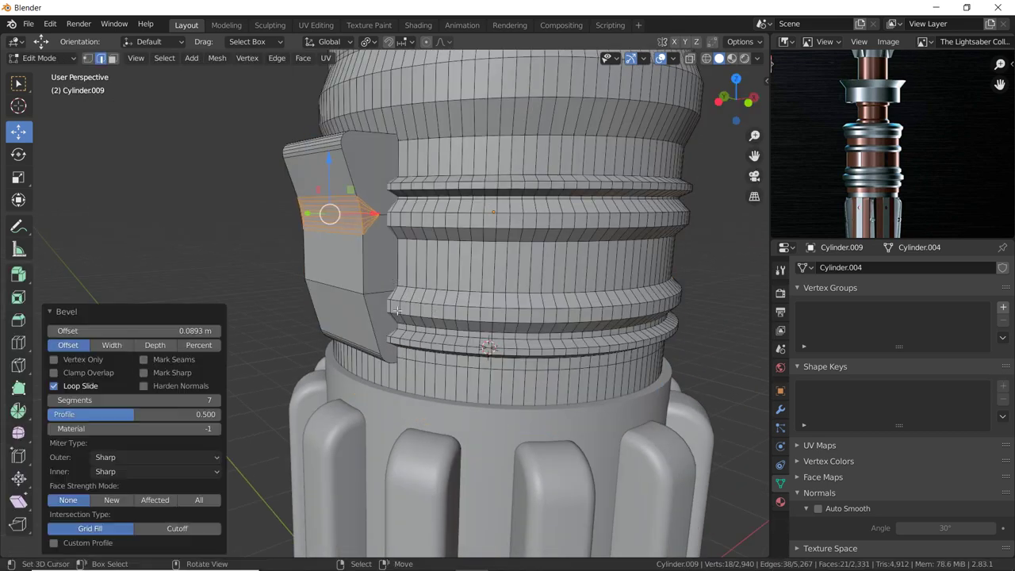
{"action": "left_click", "coordinate": [345, 287]}
{"action": "key", "text": "ctrl+b"}
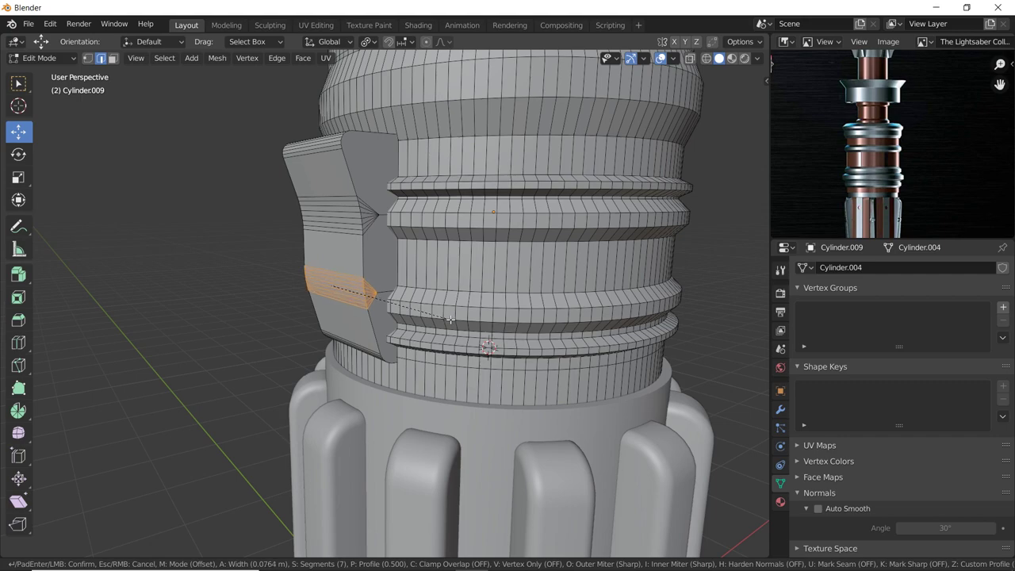
{"action": "left_click", "coordinate": [451, 319]}
{"action": "key", "text": "Tab"}
{"action": "mouse_move", "coordinate": [422, 313]}
{"action": "middle_mouse_down"}
{"action": "mouse_move", "coordinate": [532, 289]}
{"action": "mouse_move", "coordinate": [412, 276]}
{"action": "mouse_move", "coordinate": [406, 299]}
{"action": "middle_mouse_up"}
{"action": "key", "text": "Tab"}
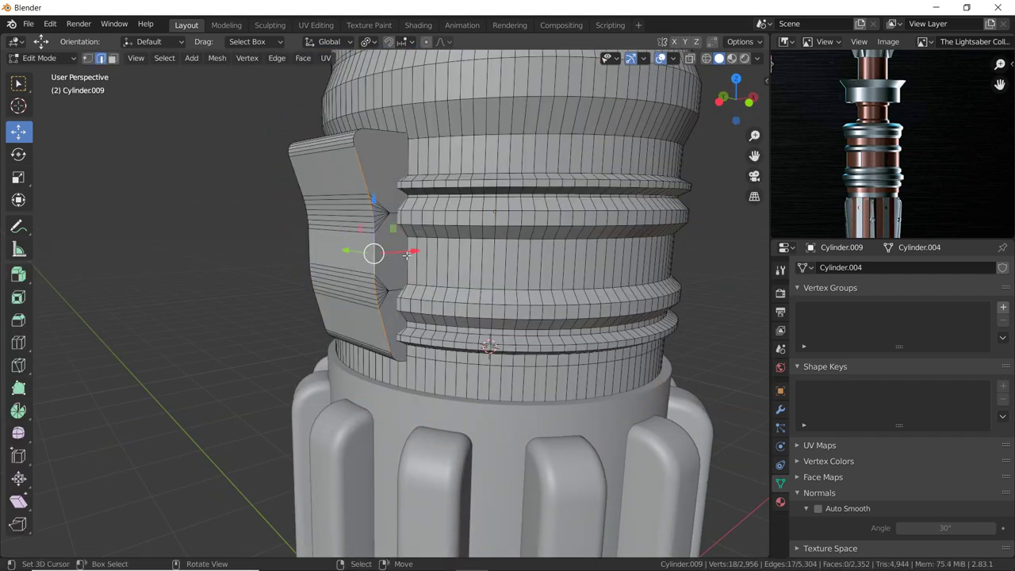
{"action": "mouse_move", "coordinate": [406, 254]}
{"action": "middle_mouse_down"}
{"action": "mouse_move", "coordinate": [422, 239]}
{"action": "mouse_move", "coordinate": [407, 277]}
{"action": "mouse_move", "coordinate": [505, 184]}
{"action": "mouse_move", "coordinate": [503, 248]}
{"action": "middle_mouse_up"}
Select the block's outer rim edge path and bevel it into a smooth rounded edge.
{"action": "left_click", "coordinate": [394, 279], "text": "ctrl"}
{"action": "left_click", "coordinate": [509, 173], "text": "shift"}
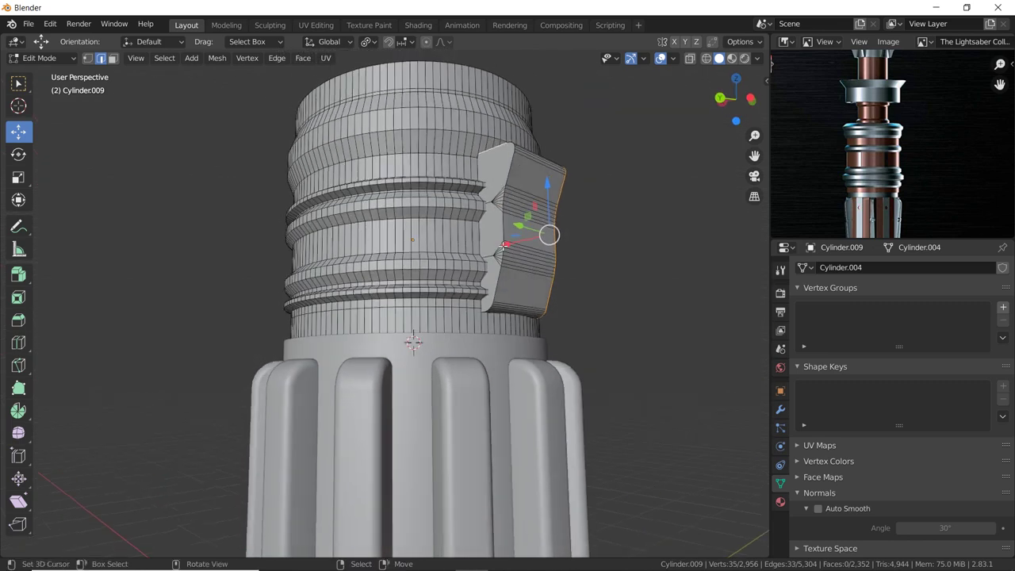
{"action": "left_click", "coordinate": [485, 309], "text": "ctrl"}
{"action": "middle_click_drag", "start_coordinate": [484, 310], "coordinate": [446, 328]}
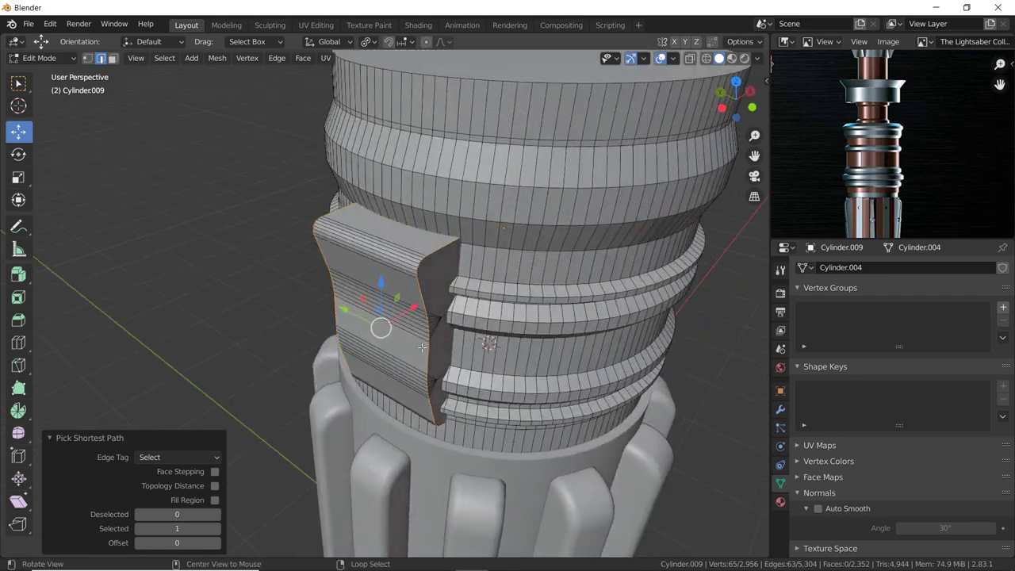
{"action": "scroll", "coordinate": [445, 327], "scroll_direction": "up", "scroll_amount": 1}
{"action": "scroll", "coordinate": [459, 321], "scroll_direction": "up", "scroll_amount": 2}
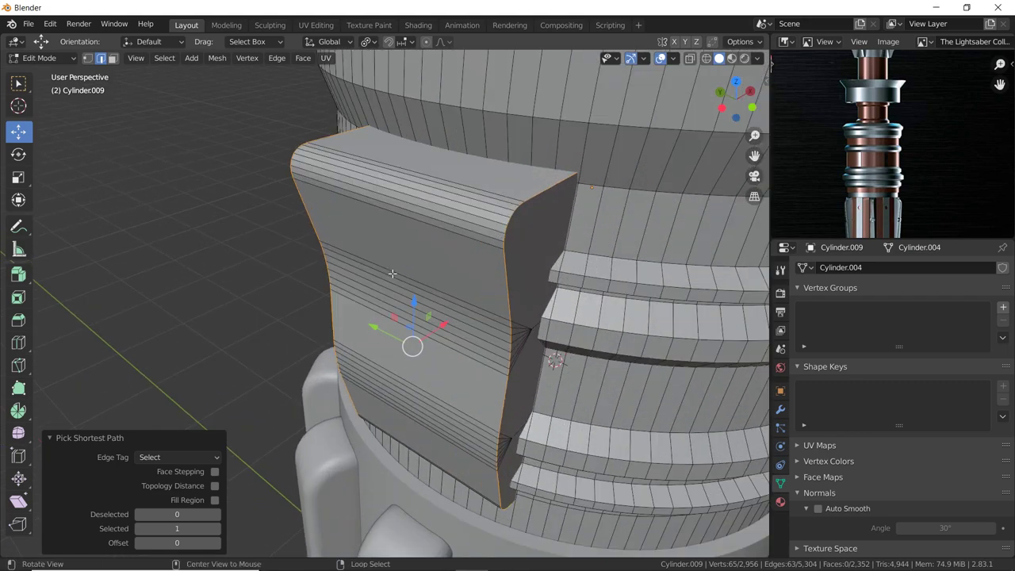
{"action": "middle_click_drag", "start_coordinate": [391, 274], "coordinate": [490, 307]}
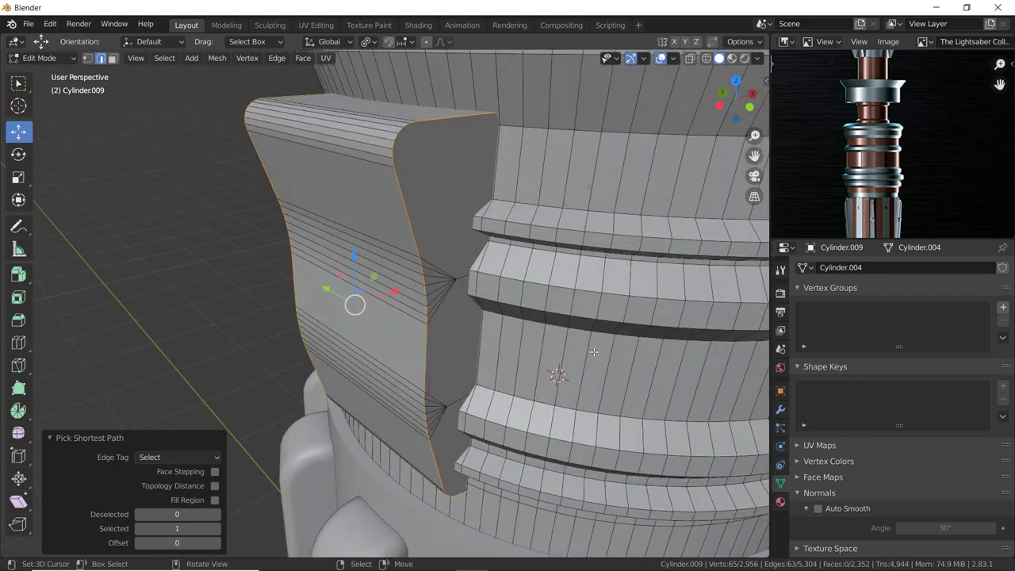
{"action": "key", "text": "ctrl+b"}
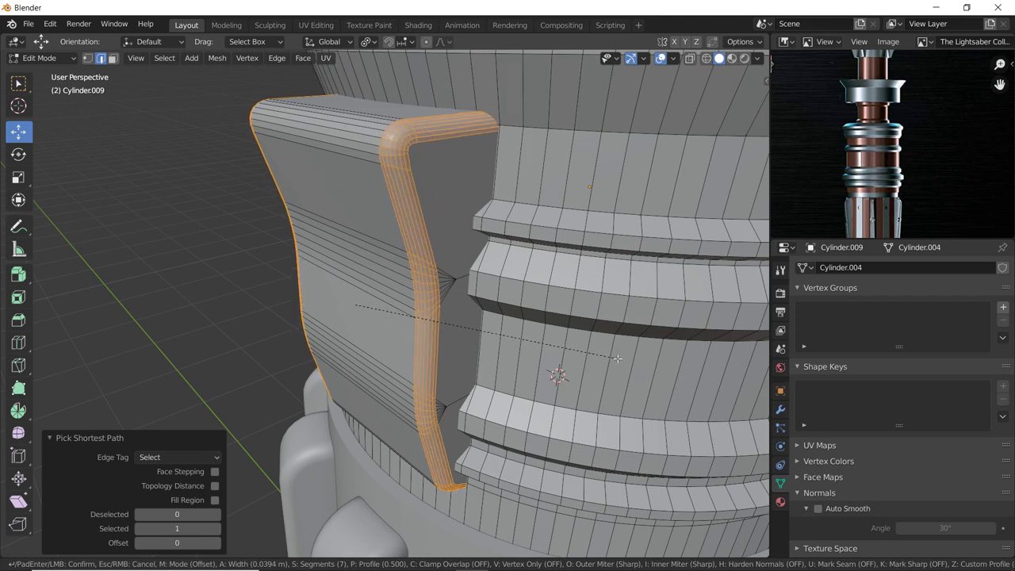
{"action": "left_click", "coordinate": [617, 358]}
{"action": "key", "text": "Tab"}
{"action": "mouse_move", "coordinate": [561, 357]}
{"action": "middle_mouse_down"}
{"action": "mouse_move", "coordinate": [632, 322]}
{"action": "mouse_move", "coordinate": [593, 297]}
{"action": "mouse_move", "coordinate": [573, 310]}
{"action": "middle_mouse_up"}
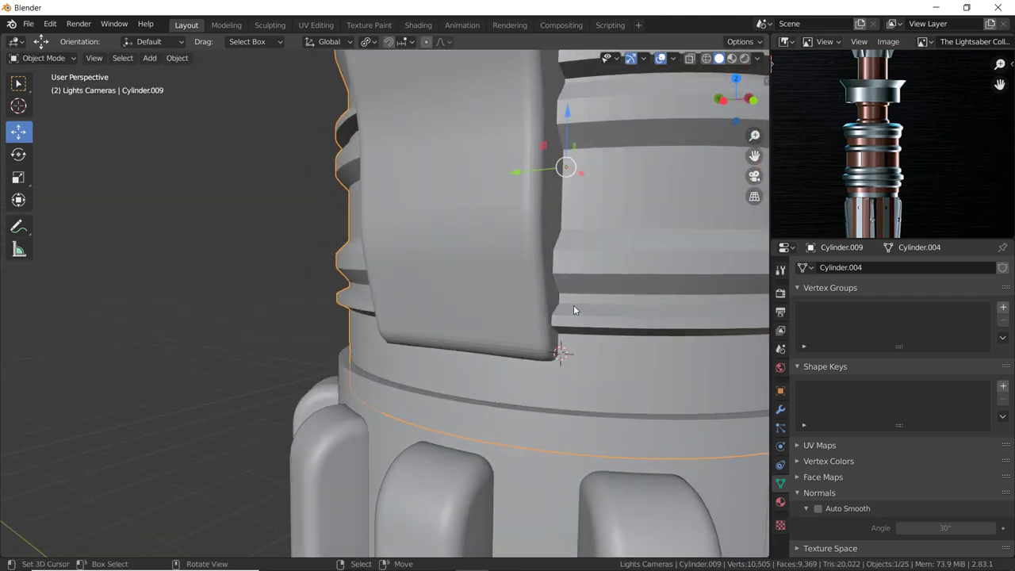
{"action": "scroll", "coordinate": [551, 291], "scroll_direction": "down", "scroll_amount": 2}
{"action": "middle_click_drag", "start_coordinate": [330, 225], "coordinate": [423, 264]}
{"action": "key", "text": "Tab"}
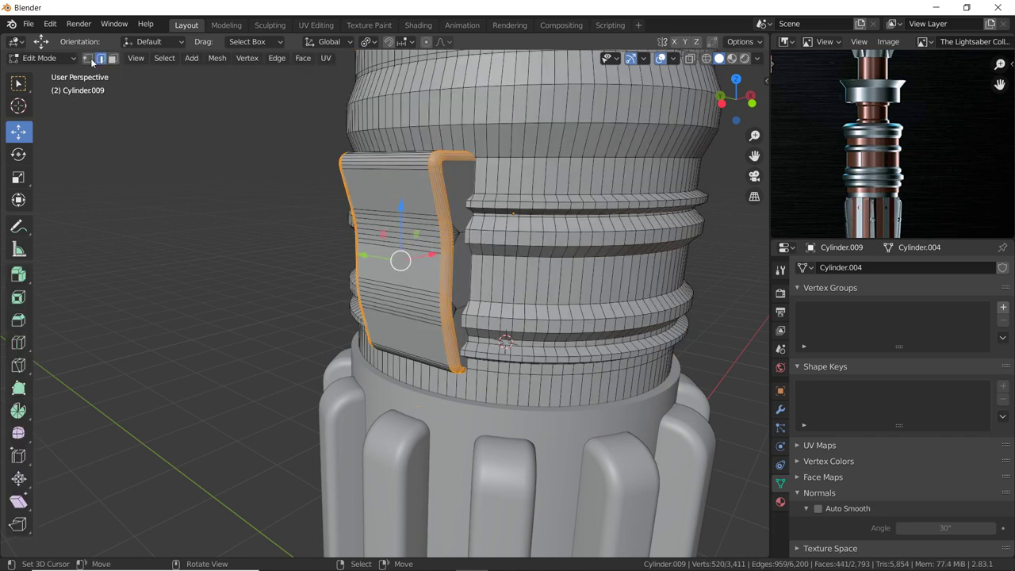
{"action": "left_click", "coordinate": [112, 58]}
Add a cylinder, move it along X and Z, scale it to 0.224 and rotate it 90° about Y.
{"action": "left_click", "coordinate": [418, 262]}
{"action": "key", "text": "shift+a"}
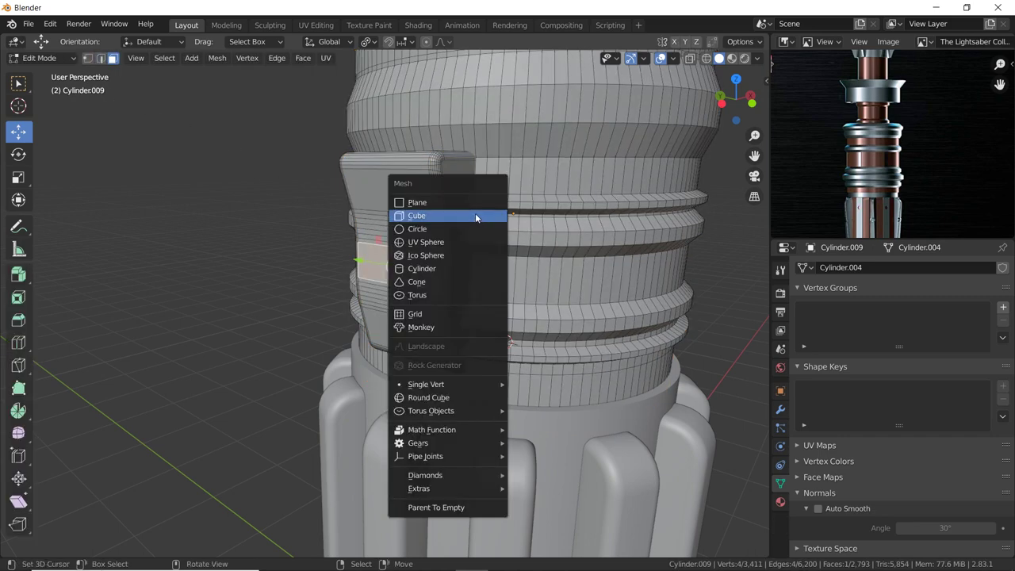
{"action": "left_click", "coordinate": [482, 270]}
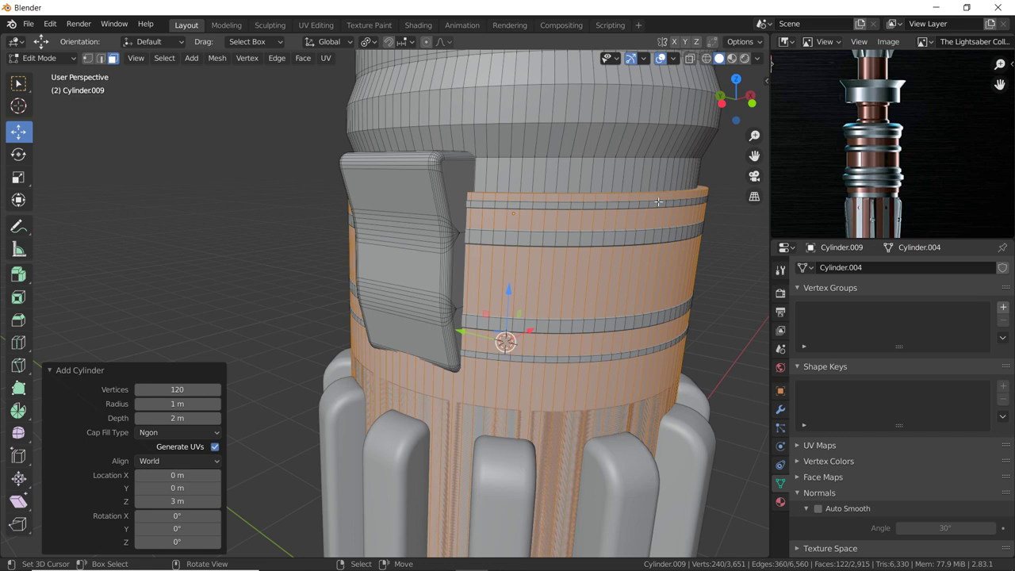
{"action": "key", "text": "g"}
{"action": "key", "text": "x"}
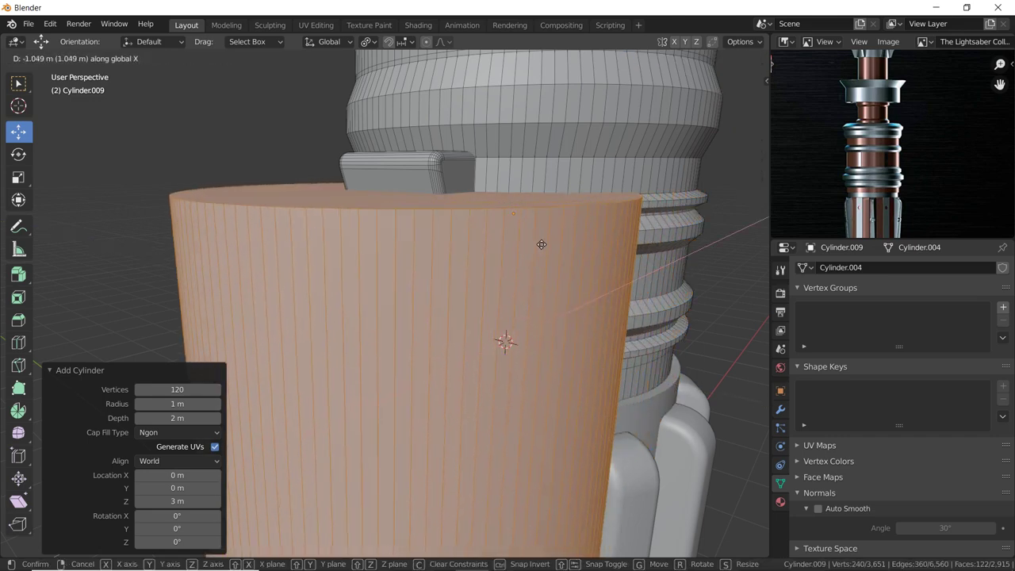
{"action": "left_click", "coordinate": [512, 255]}
{"action": "key", "text": "g"}
{"action": "key", "text": "z"}
{"action": "left_click", "coordinate": [552, 219]}
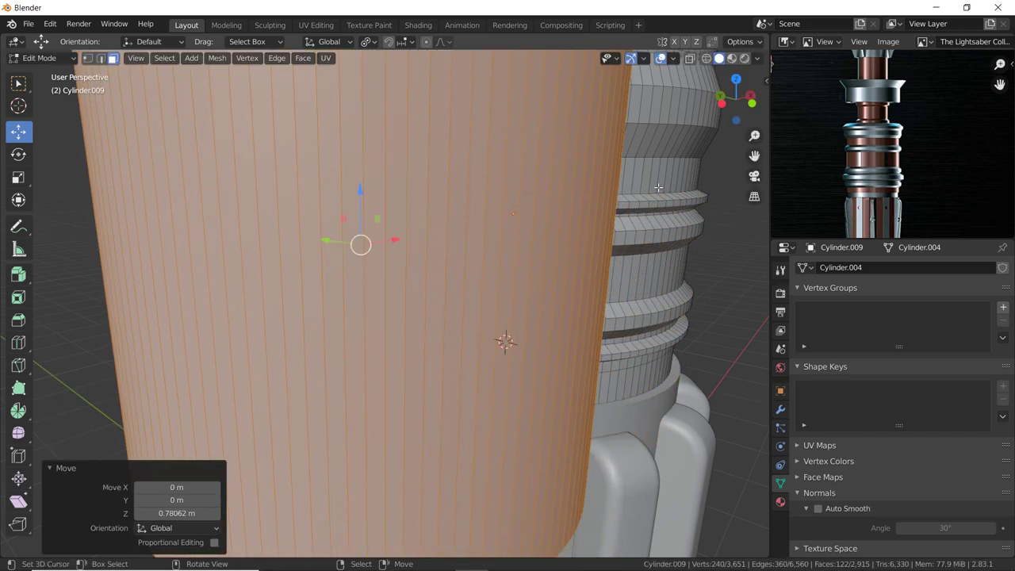
{"action": "key", "text": "s"}
{"action": "left_click", "coordinate": [432, 236]}
{"action": "type", "text": "ry"}
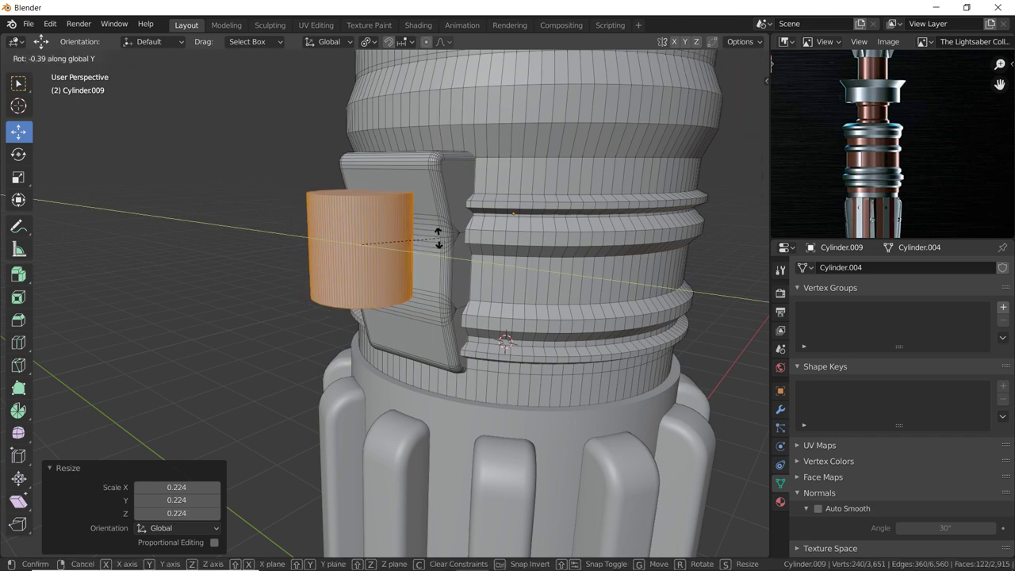
{"action": "type", "text": "90"}
{"action": "key", "text": "Return"}
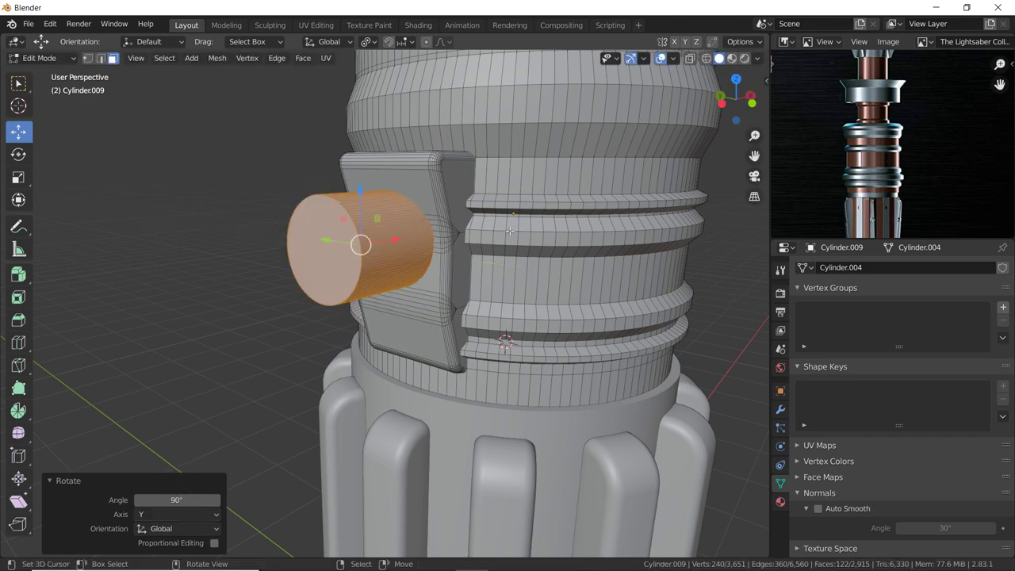
Flatten the cylinder along X into a thin disc and set it against the side block.
{"action": "key", "text": "s"}
{"action": "key", "text": "x"}
{"action": "left_click", "coordinate": [435, 235]}
{"action": "middle_click_drag", "start_coordinate": [436, 236], "coordinate": [333, 238]}
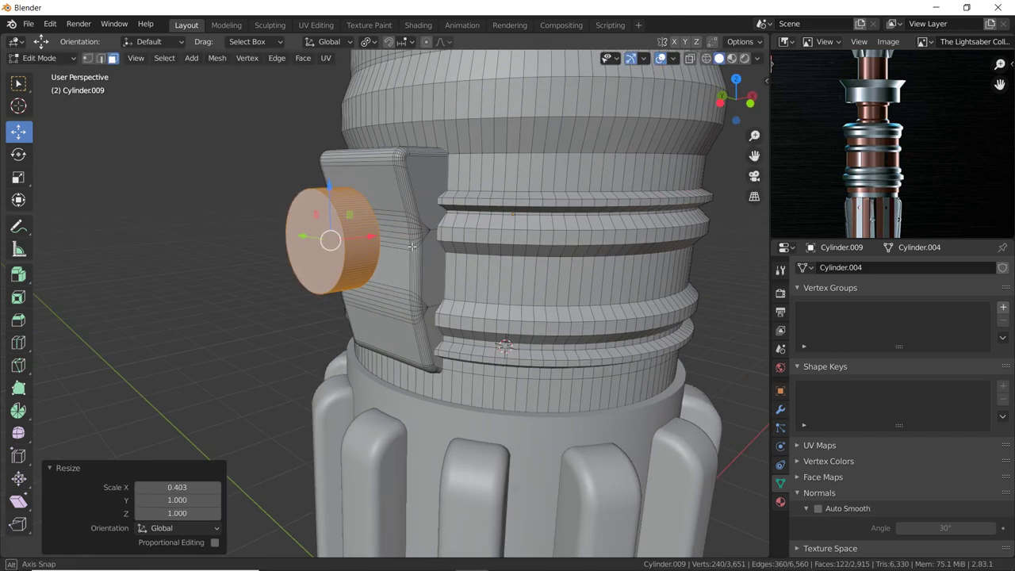
{"action": "key", "text": "g"}
{"action": "key", "text": "x"}
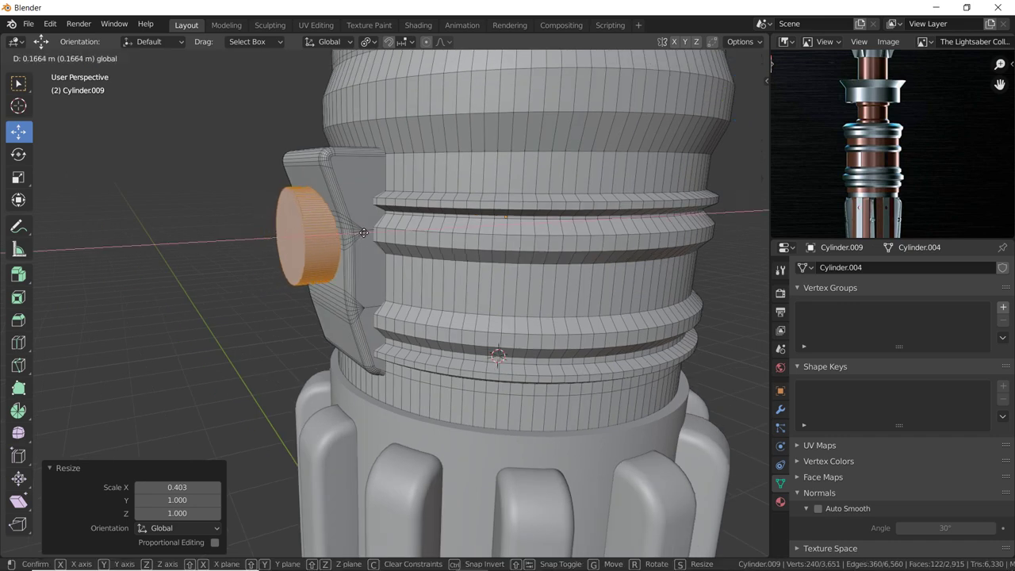
{"action": "key", "text": "z"}
{"action": "left_click", "coordinate": [379, 260]}
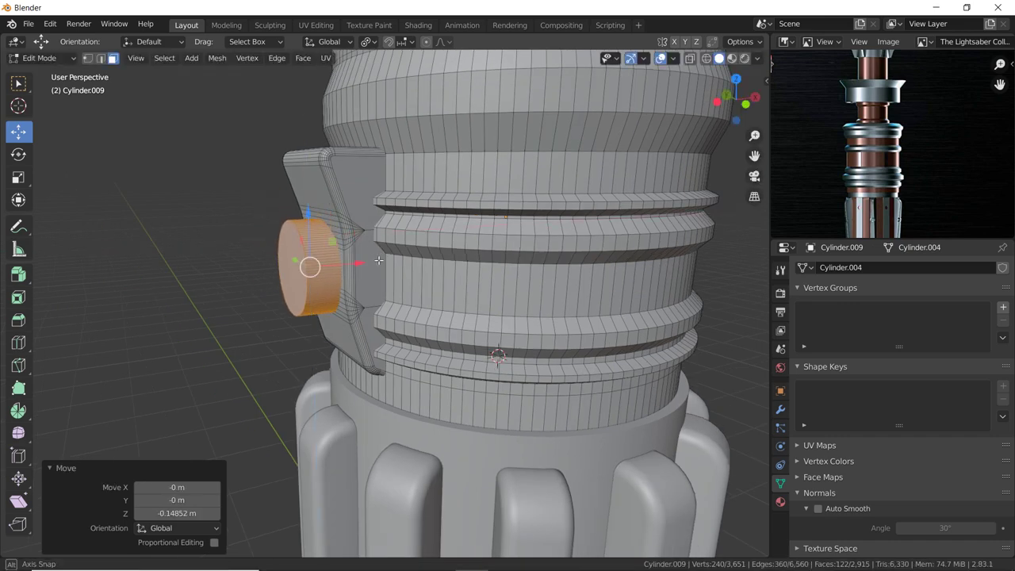
{"action": "mouse_move", "coordinate": [379, 260]}
{"action": "middle_mouse_down"}
{"action": "mouse_move", "coordinate": [327, 252]}
{"action": "mouse_move", "coordinate": [384, 270]}
{"action": "middle_mouse_up"}
{"action": "key", "text": "g"}
{"action": "key", "text": "x"}
{"action": "left_click", "coordinate": [340, 252]}
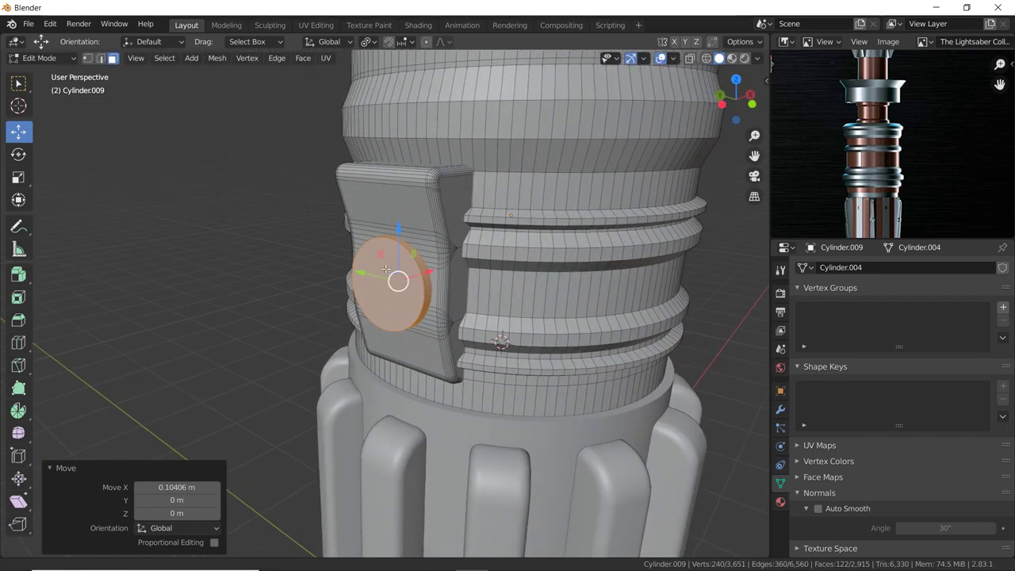
{"action": "scroll", "coordinate": [385, 269], "scroll_direction": "up", "scroll_amount": 1}
{"action": "scroll", "coordinate": [381, 265], "scroll_direction": "up", "scroll_amount": 1}
{"action": "mouse_move", "coordinate": [292, 245]}
{"action": "middle_mouse_down"}
{"action": "mouse_move", "coordinate": [328, 272]}
{"action": "mouse_move", "coordinate": [316, 284]}
{"action": "middle_mouse_up"}
Bevel the rim of the disc's front face and inset its centre face.
{"action": "left_click", "coordinate": [328, 272]}
{"action": "key", "text": "ctrl+b"}
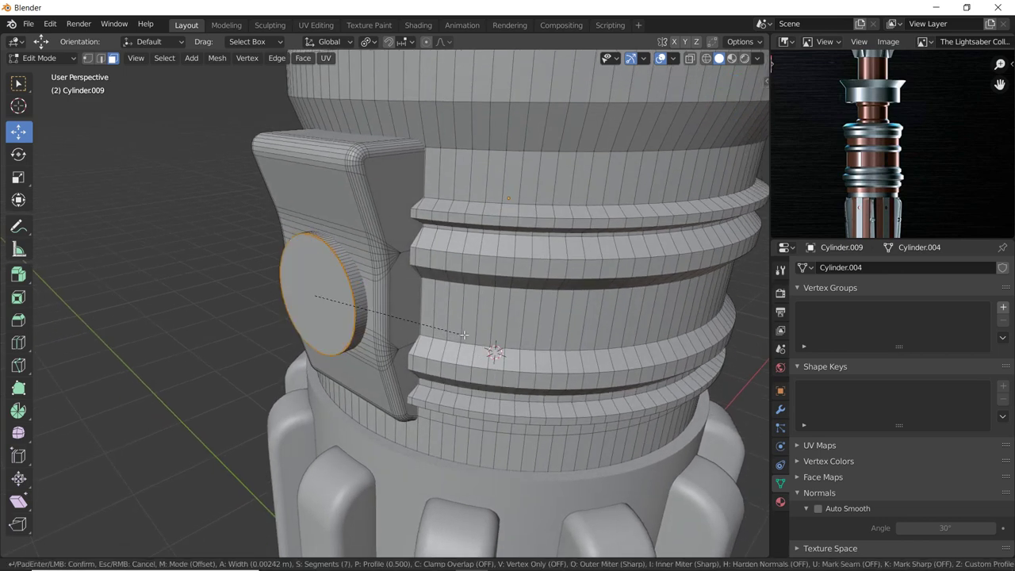
{"action": "left_click", "coordinate": [442, 330]}
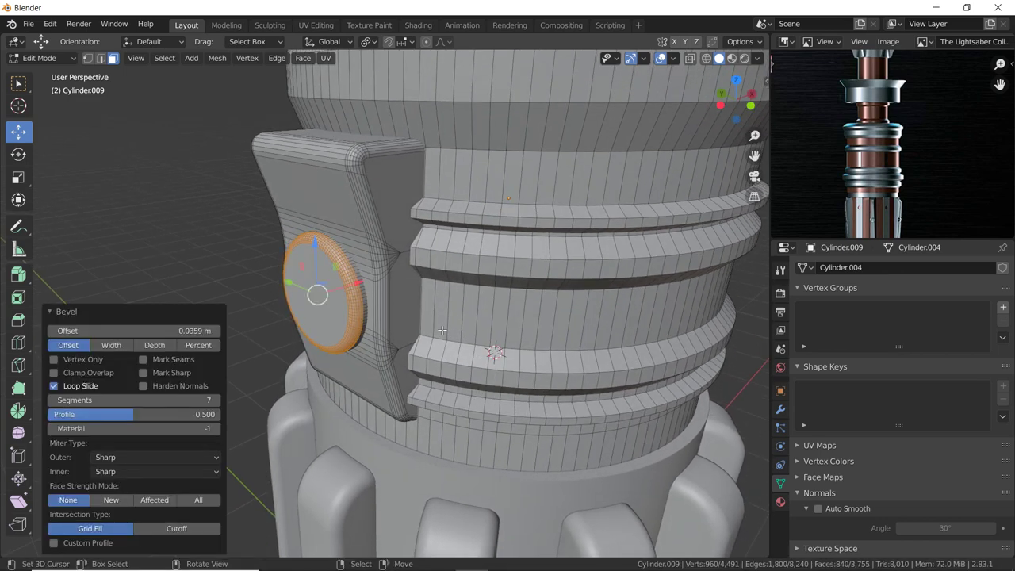
{"action": "left_click", "coordinate": [328, 299]}
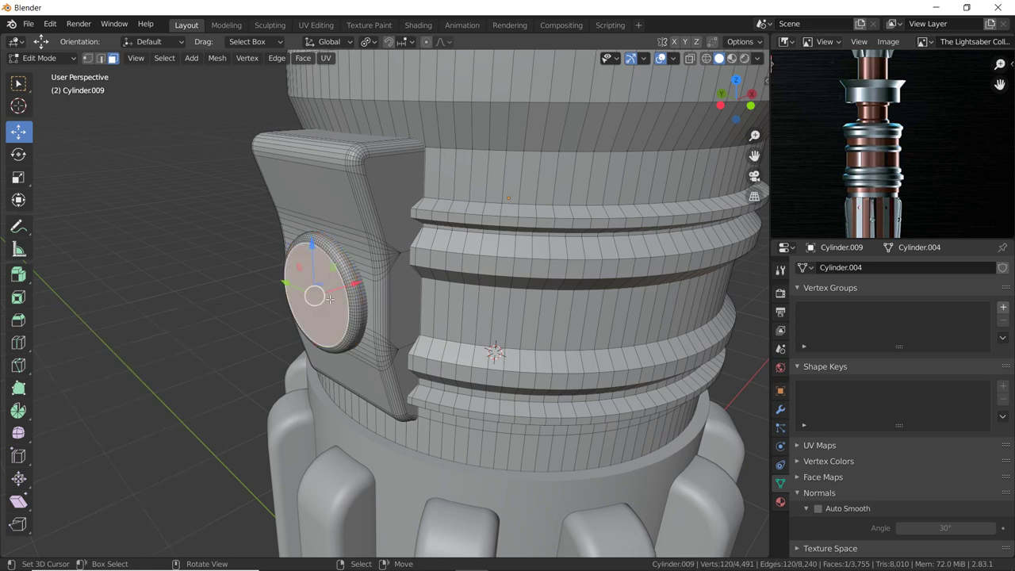
{"action": "key", "text": "i"}
{"action": "left_click", "coordinate": [549, 262]}
Extrude the centre face and scale it to 0.875.
{"action": "key", "text": "e"}
{"action": "left_click", "coordinate": [427, 282]}
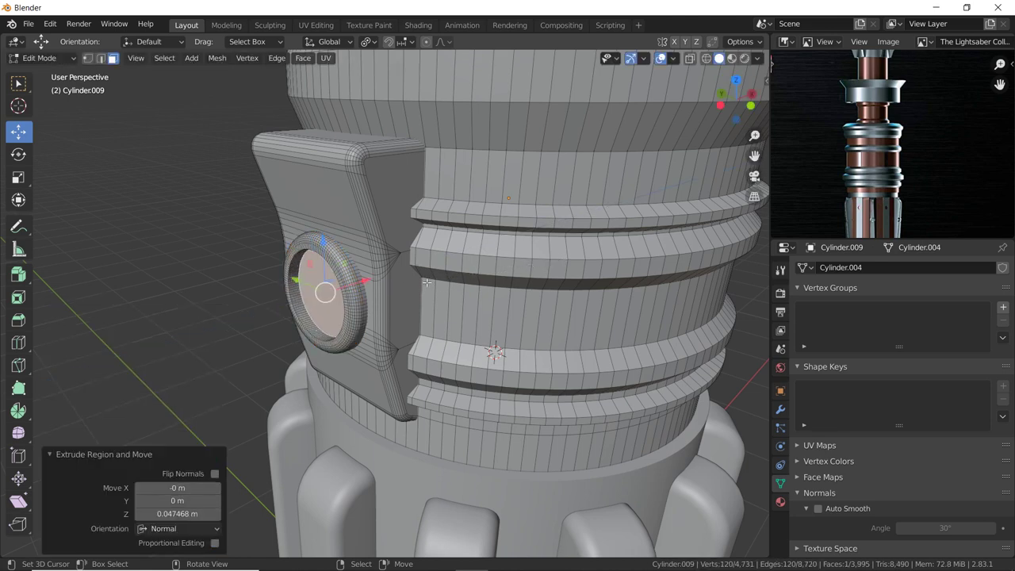
{"action": "key", "text": "s"}
{"action": "left_click", "coordinate": [416, 283]}
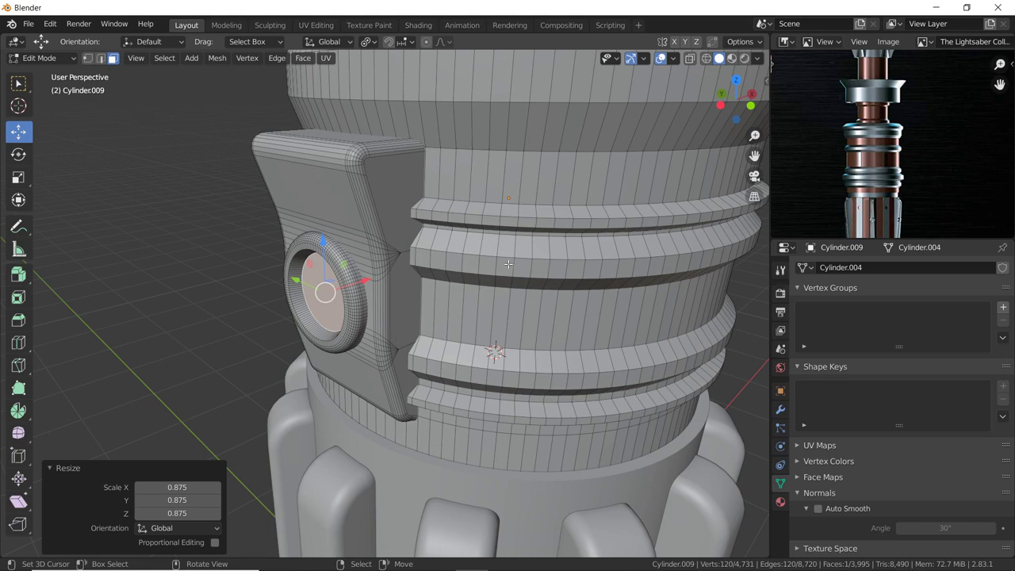
Inset the centre again, extrude it inward and shrink it to 0.498 as a recessed ring.
{"action": "key", "text": "i"}
{"action": "left_click", "coordinate": [498, 265]}
{"action": "key", "text": "e"}
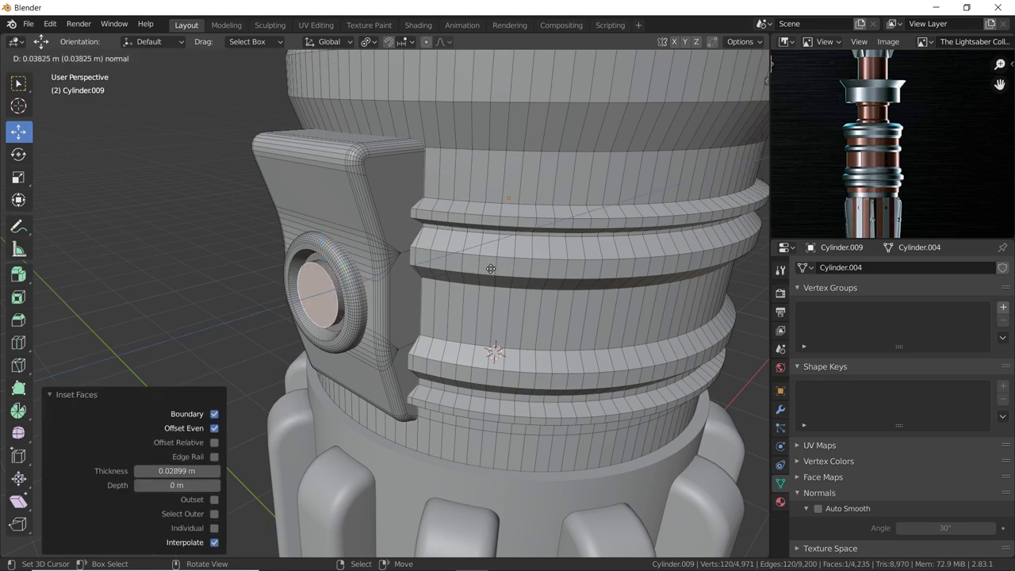
{"action": "left_click", "coordinate": [493, 266]}
{"action": "key", "text": "s"}
{"action": "left_click", "coordinate": [407, 283]}
{"action": "key", "text": "Tab"}
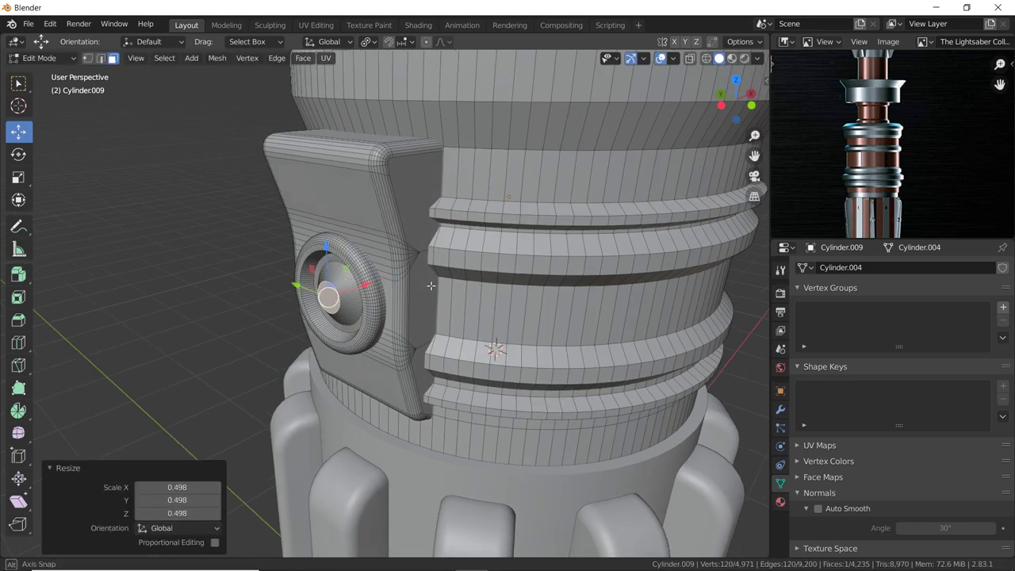
{"action": "mouse_move", "coordinate": [494, 351]}
{"action": "middle_mouse_down"}
{"action": "mouse_move", "coordinate": [482, 262]}
{"action": "mouse_move", "coordinate": [409, 188]}
{"action": "middle_mouse_up"}
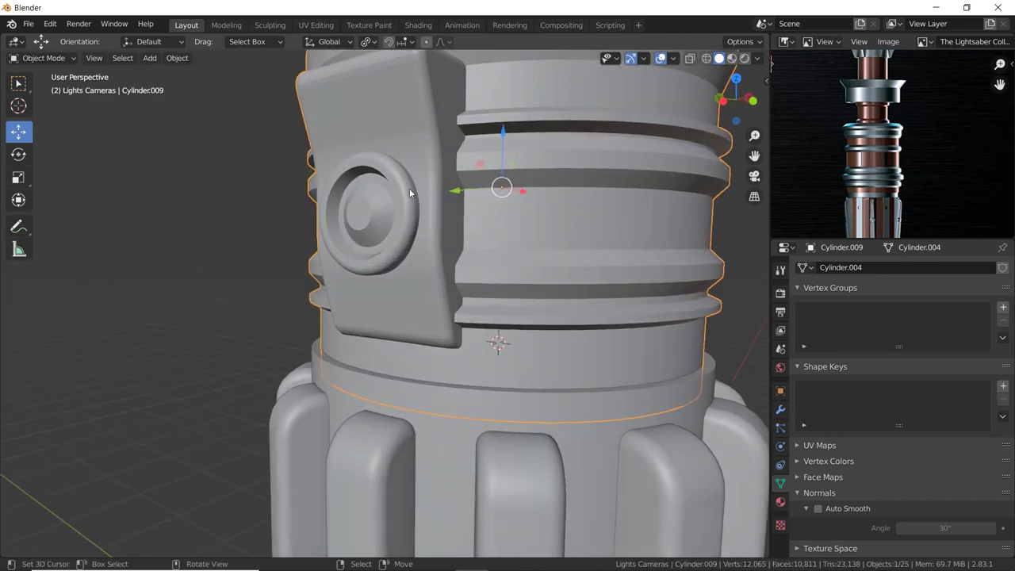
Select the whole button in Edit Mode and tilt it -16.2° in front view.
{"action": "mouse_move", "coordinate": [411, 251]}
{"action": "middle_mouse_down"}
{"action": "mouse_move", "coordinate": [345, 252]}
{"action": "mouse_move", "coordinate": [302, 237]}
{"action": "mouse_move", "coordinate": [255, 250]}
{"action": "mouse_move", "coordinate": [334, 240]}
{"action": "middle_mouse_up"}
{"action": "key", "text": "Tab"}
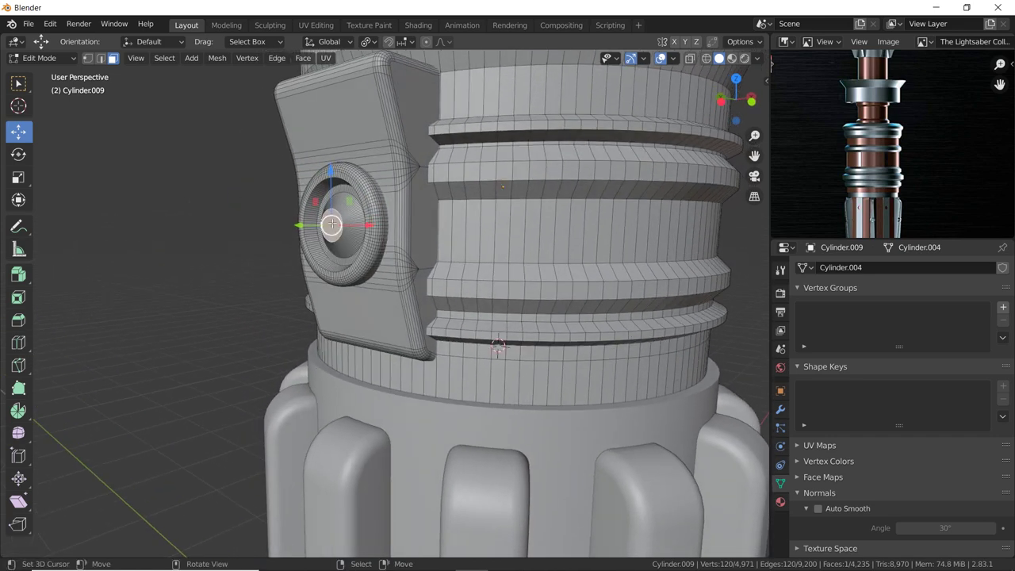
{"action": "scroll", "coordinate": [331, 224], "scroll_direction": "up", "scroll_amount": 2}
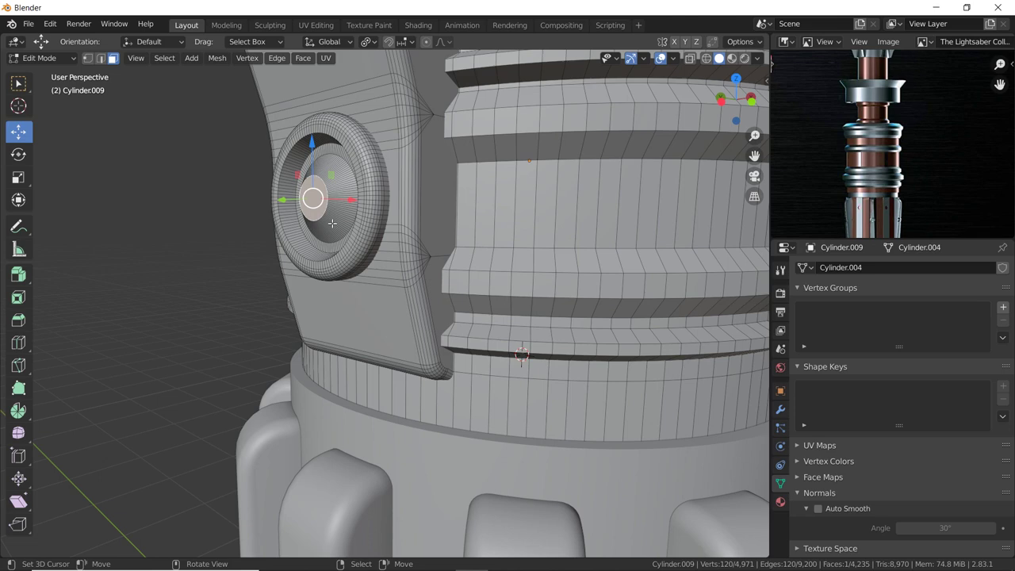
{"action": "key", "text": "ctrl+l"}
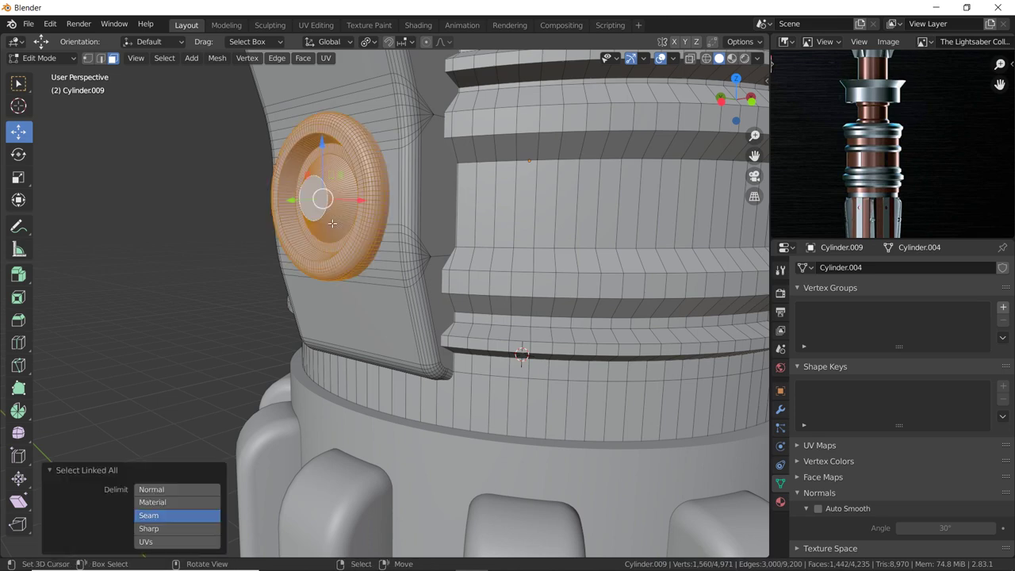
{"action": "key", "text": "KP_1"}
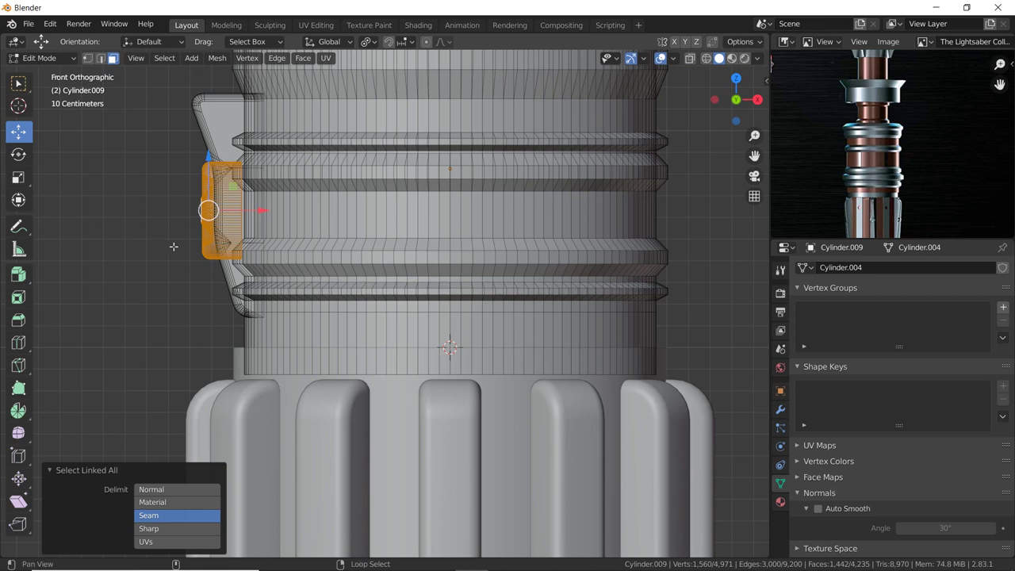
{"action": "middle_click_drag", "start_coordinate": [174, 247], "coordinate": [303, 260], "text": "shift"}
{"action": "scroll", "coordinate": [302, 260], "scroll_direction": "up", "scroll_amount": 3}
{"action": "key", "text": "r"}
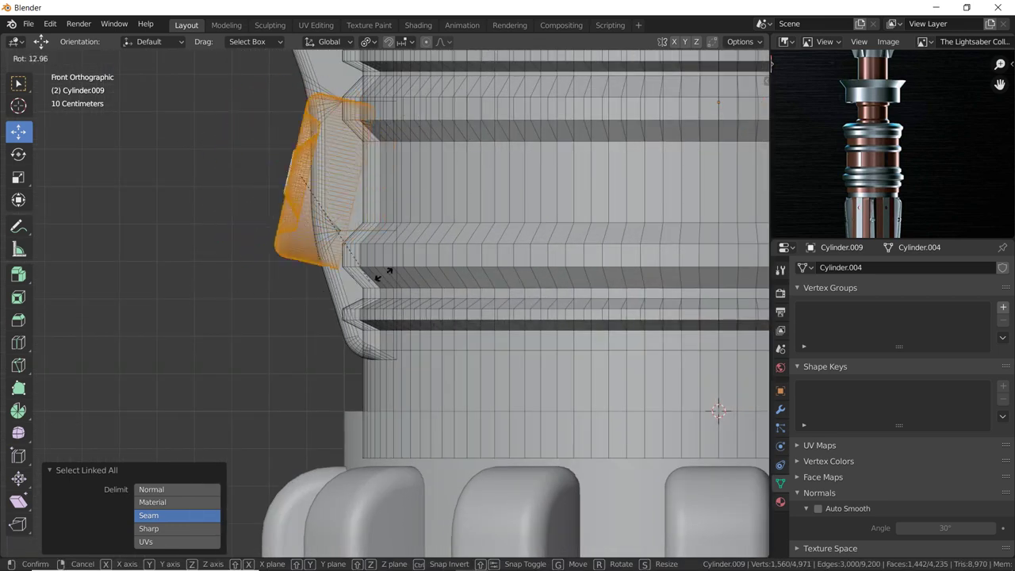
{"action": "left_click", "coordinate": [403, 228]}
Nudge the tilted button into place, raising it slightly on Z and pulling it inward on X.
{"action": "key", "text": "g"}
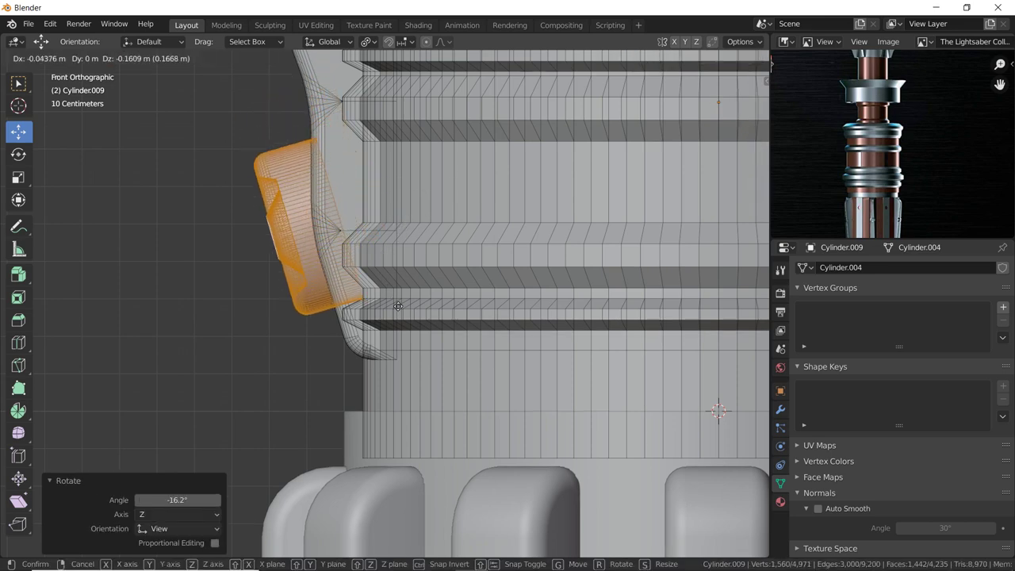
{"action": "left_click", "coordinate": [416, 324]}
{"action": "key", "text": "ctrl+z"}
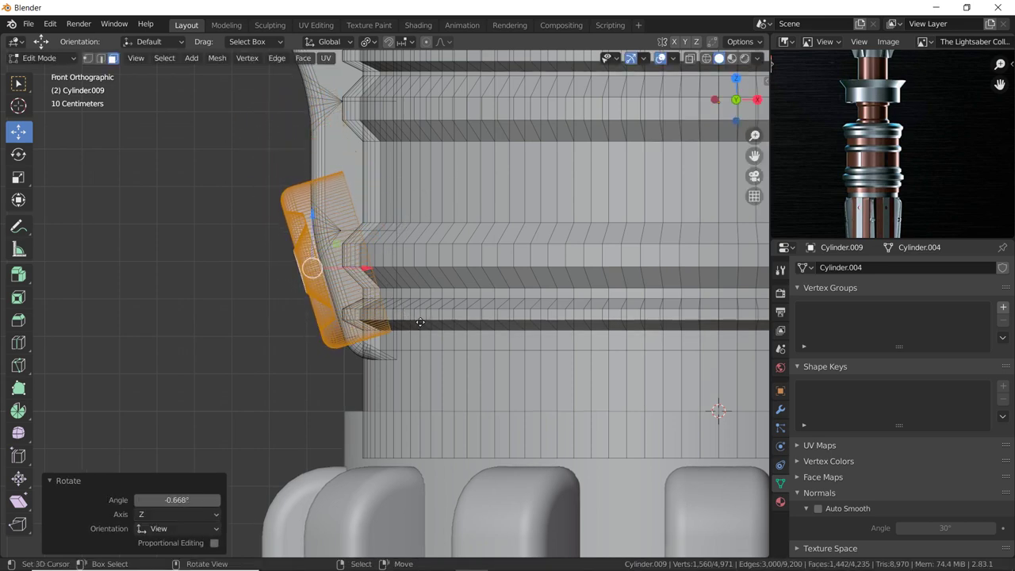
{"action": "key", "text": "g"}
{"action": "left_click", "coordinate": [390, 321]}
{"action": "mouse_move", "coordinate": [390, 322]}
{"action": "middle_mouse_down"}
{"action": "mouse_move", "coordinate": [438, 286]}
{"action": "mouse_move", "coordinate": [424, 255]}
{"action": "middle_mouse_up"}
{"action": "key", "text": "g"}
{"action": "key", "text": "z"}
{"action": "left_click", "coordinate": [438, 285]}
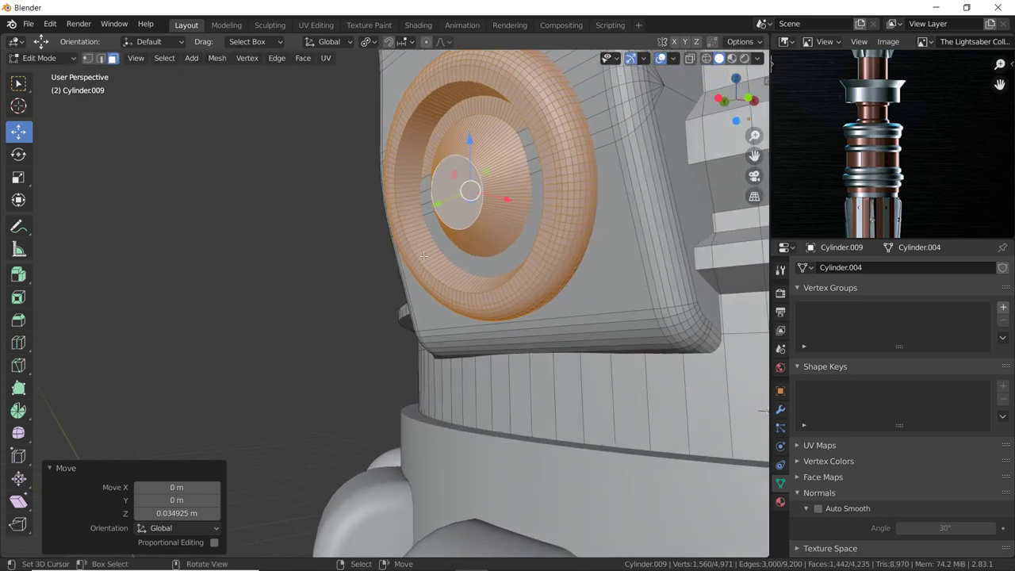
{"action": "key", "text": "g"}
{"action": "key", "text": "x"}
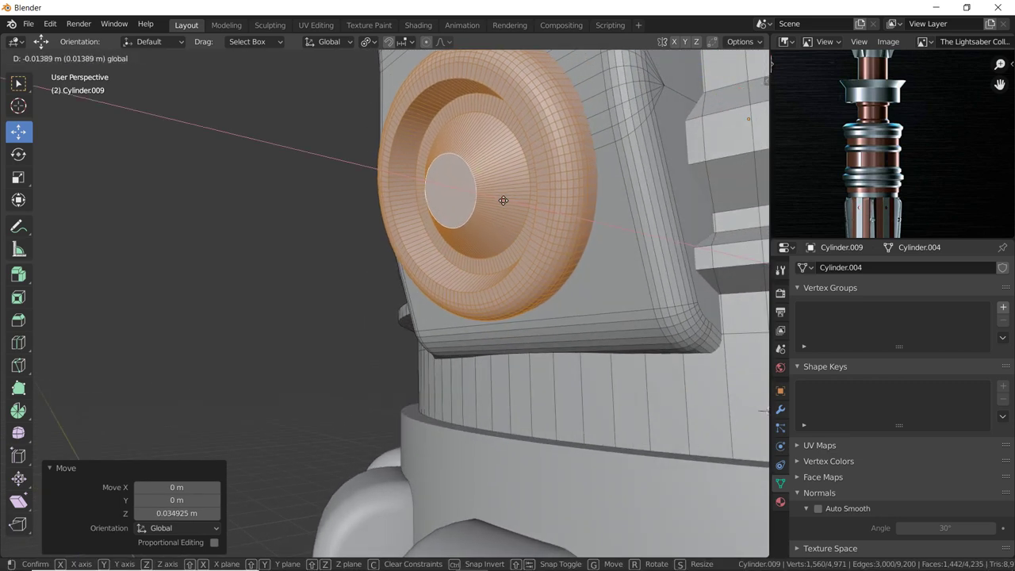
{"action": "left_click", "coordinate": [503, 199]}
Select a face on the upper block to snap the 3D cursor to.
{"action": "middle_click_drag", "start_coordinate": [503, 199], "coordinate": [423, 327]}
{"action": "scroll", "coordinate": [481, 232], "scroll_direction": "down", "scroll_amount": 5}
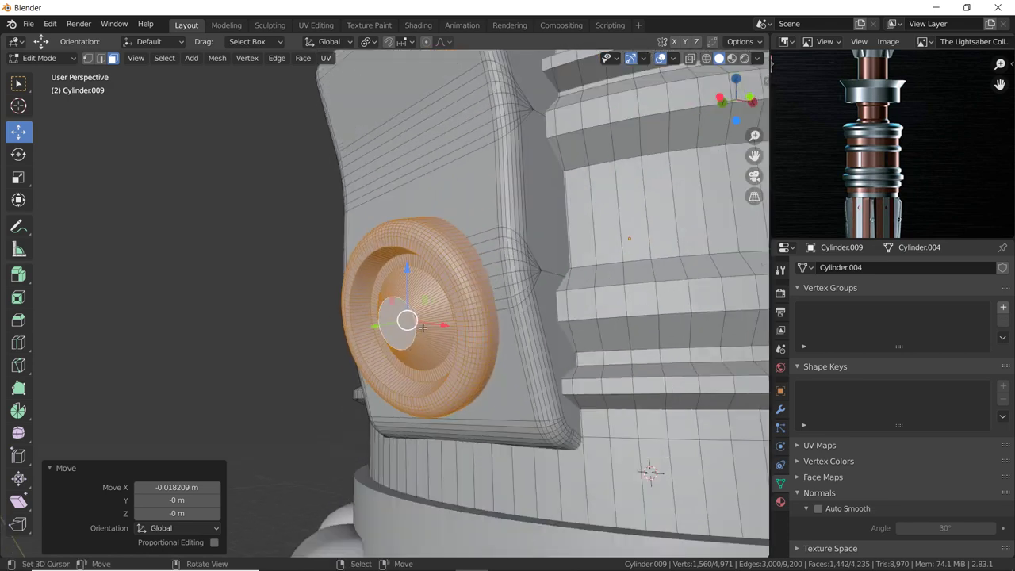
{"action": "middle_click_drag", "start_coordinate": [376, 234], "coordinate": [403, 238]}
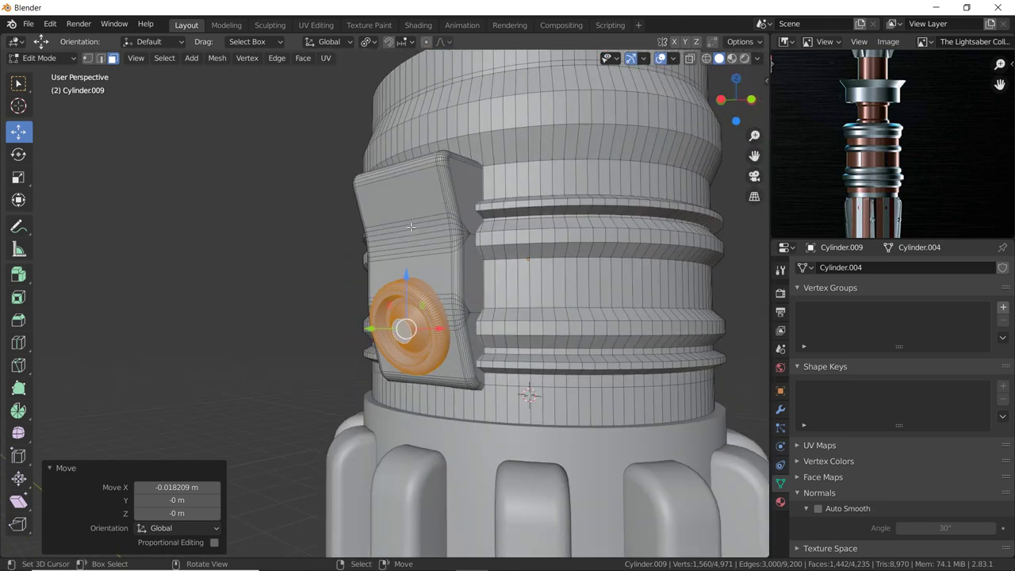
{"action": "left_click", "coordinate": [403, 222]}
{"action": "key", "text": "shift+s"}
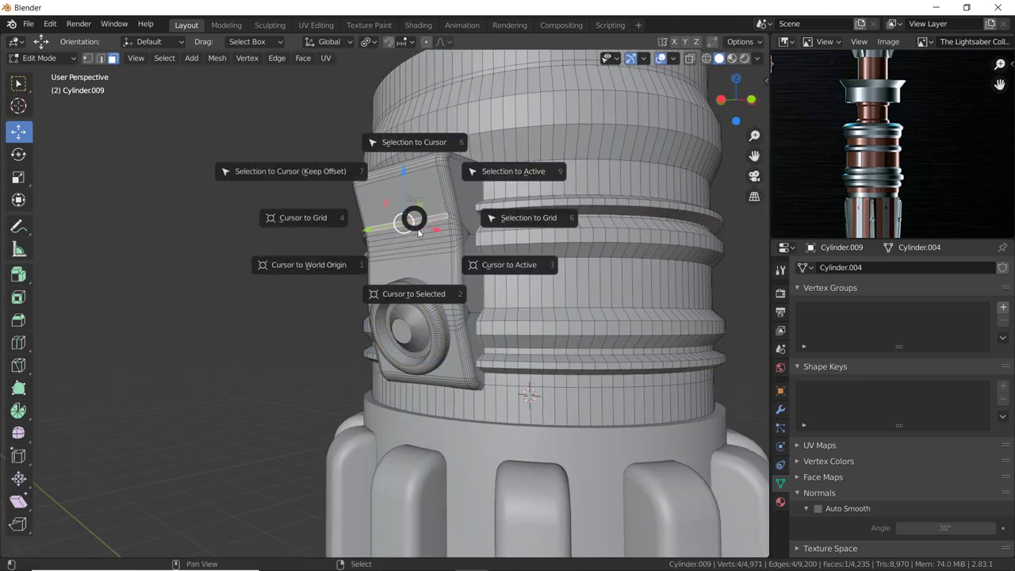
Snap the 3D cursor to the face and add a shrunken cylinder rotated 90° about Y.
{"action": "left_click", "coordinate": [396, 297]}
{"action": "key", "text": "shift+a"}
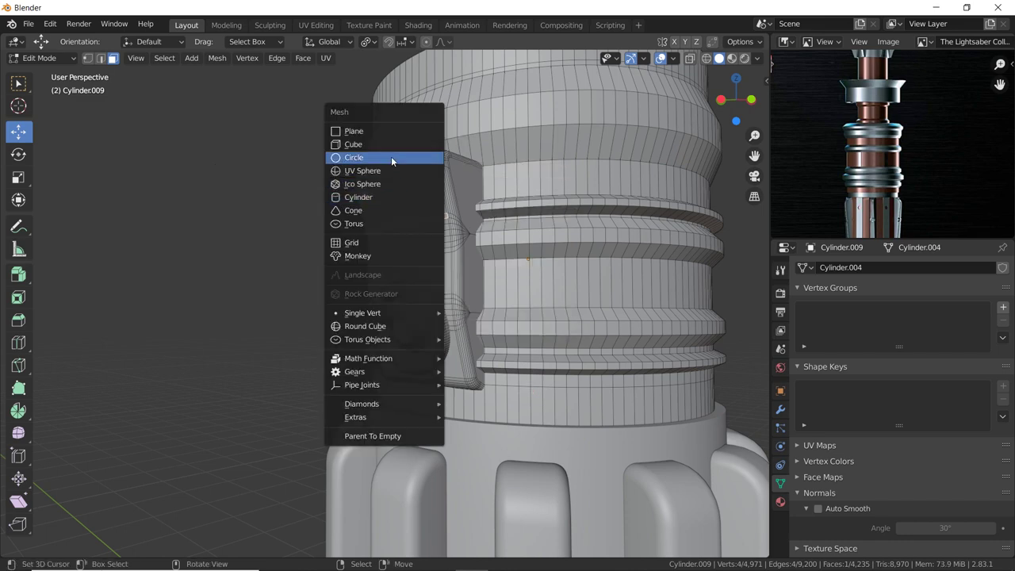
{"action": "left_click", "coordinate": [371, 197]}
{"action": "key", "text": "s"}
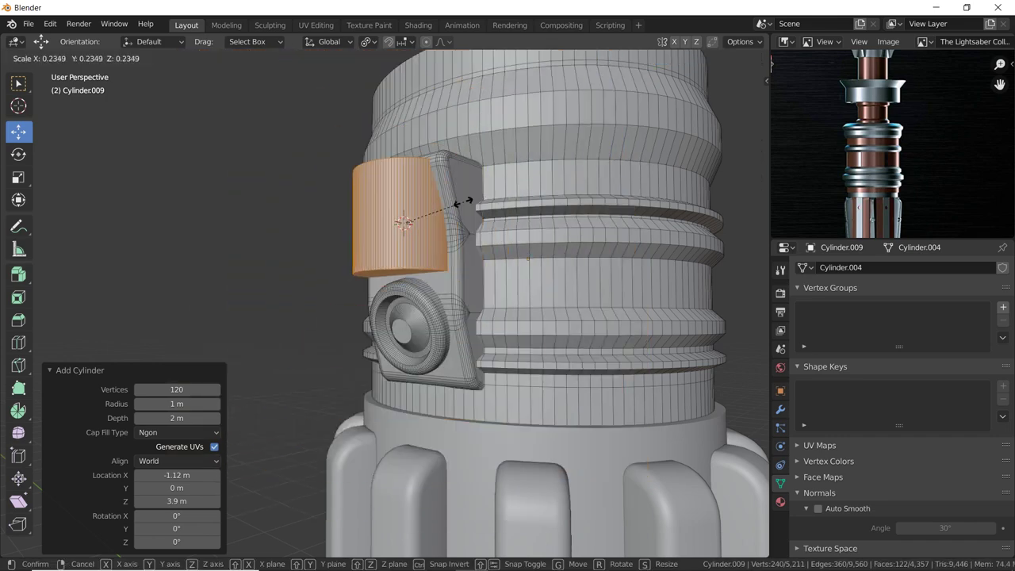
{"action": "left_click", "coordinate": [452, 203]}
{"action": "type", "text": "ry90"}
{"action": "key", "text": "Return"}
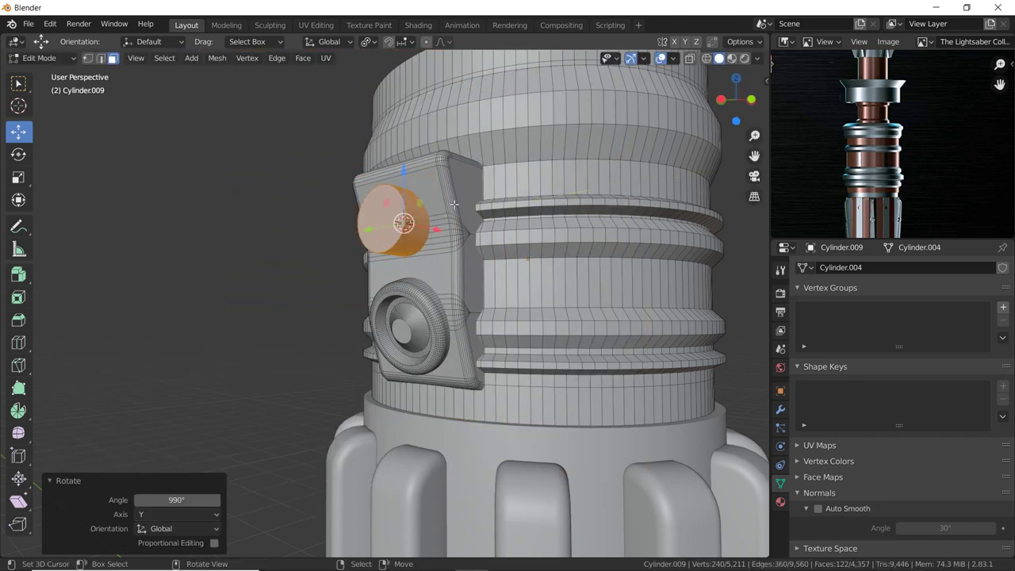
Position the new disc against the block, adjusting its height on Z.
{"action": "key", "text": "g"}
{"action": "key", "text": "z"}
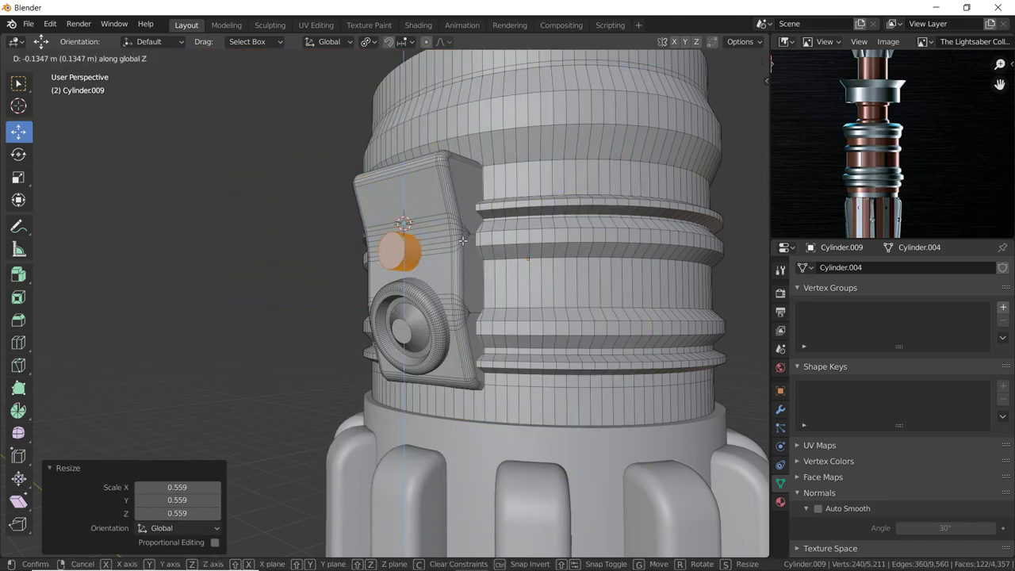
{"action": "left_click", "coordinate": [379, 263]}
{"action": "middle_click_drag", "start_coordinate": [379, 262], "coordinate": [437, 285]}
{"action": "key", "text": "g"}
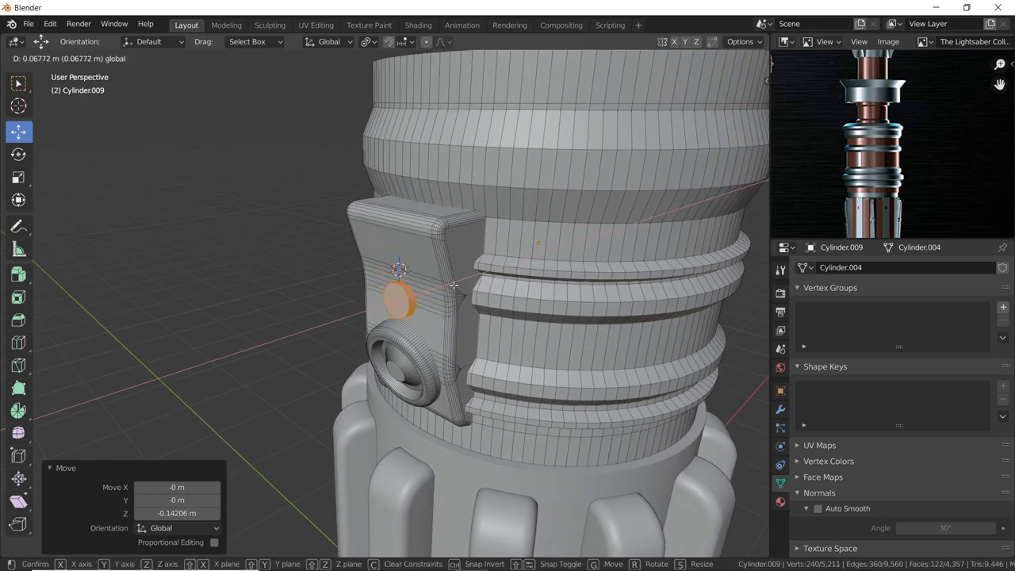
{"action": "left_click", "coordinate": [453, 283]}
{"action": "key", "text": "g"}
{"action": "key", "text": "z"}
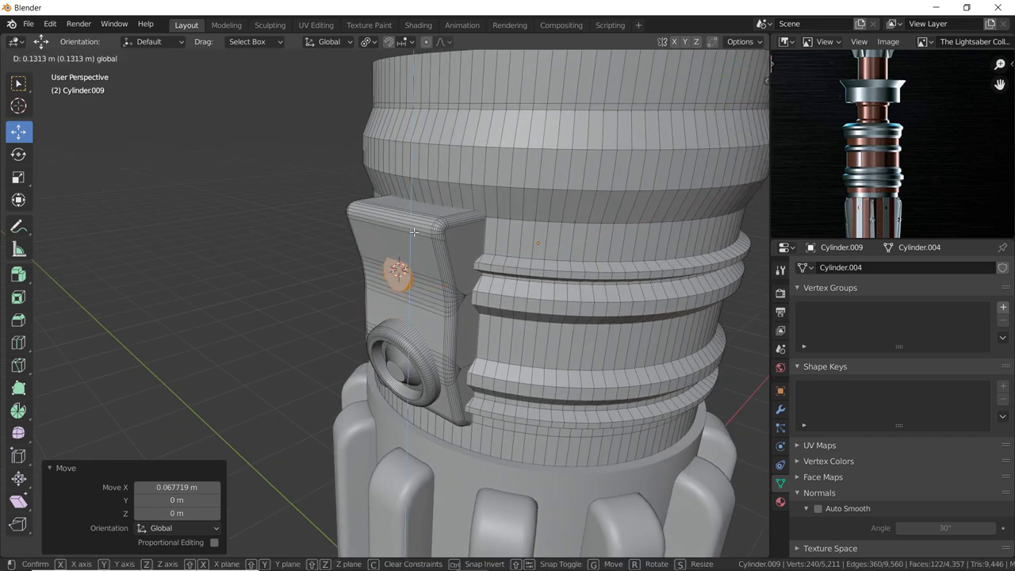
{"action": "left_click", "coordinate": [413, 232]}
{"action": "key", "text": "KP_1"}
{"action": "scroll", "coordinate": [412, 238], "scroll_direction": "up", "scroll_amount": 2}
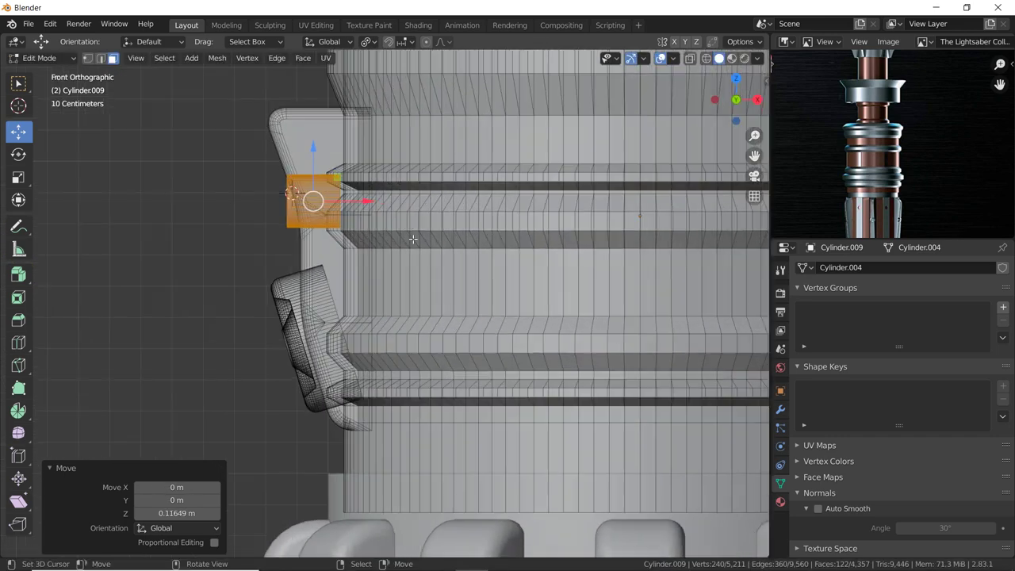
Tilt and raise the disc into line with the panel, then select its front face.
{"action": "key", "text": "r"}
{"action": "left_click", "coordinate": [417, 194]}
{"action": "key", "text": "g"}
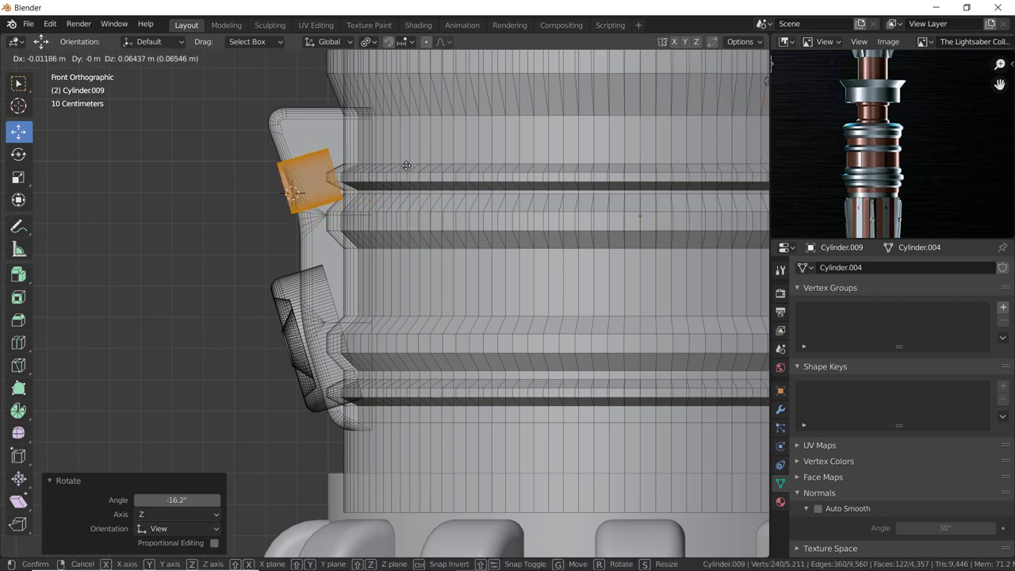
{"action": "left_click", "coordinate": [405, 164]}
{"action": "key", "text": "r"}
{"action": "left_click", "coordinate": [408, 161]}
{"action": "mouse_move", "coordinate": [341, 175]}
{"action": "middle_mouse_down"}
{"action": "mouse_move", "coordinate": [385, 162]}
{"action": "mouse_move", "coordinate": [416, 191]}
{"action": "middle_mouse_up"}
{"action": "left_click", "coordinate": [416, 191]}
Duplicate the button face, scale the copy to 0.573 and place it above the first button.
{"action": "key", "text": "shift+d"}
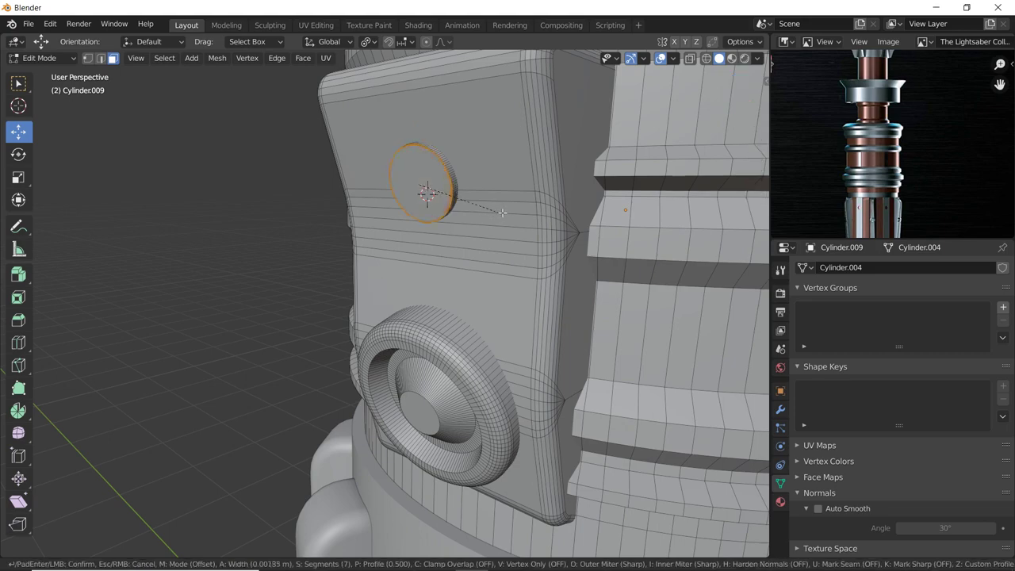
{"action": "left_click", "coordinate": [421, 199]}
{"action": "mouse_move", "coordinate": [421, 199]}
{"action": "middle_mouse_down"}
{"action": "mouse_move", "coordinate": [435, 210]}
{"action": "mouse_move", "coordinate": [457, 199]}
{"action": "middle_mouse_up"}
{"action": "key", "text": "s"}
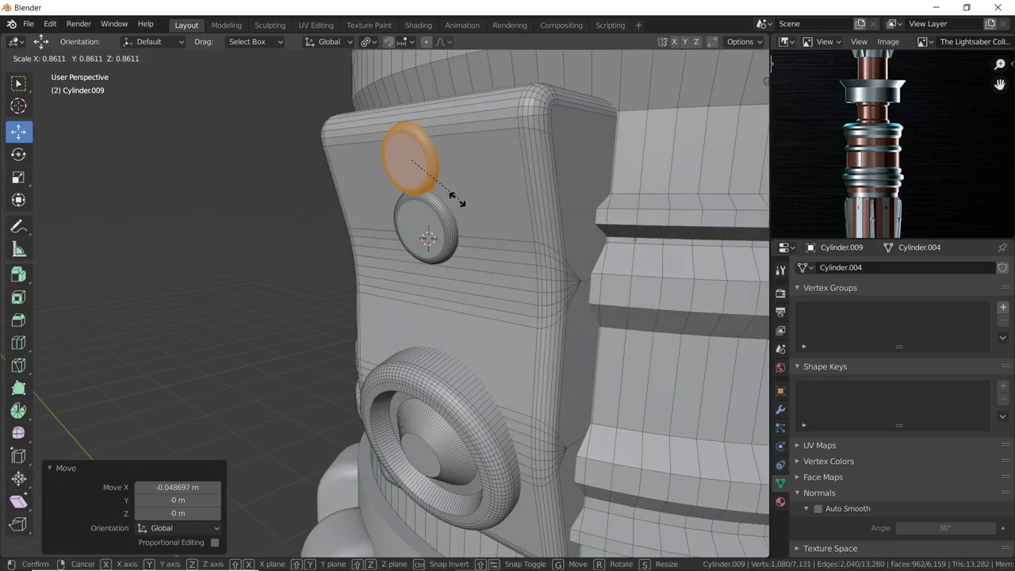
{"action": "left_click", "coordinate": [433, 194]}
{"action": "key", "text": "g"}
{"action": "key", "text": "x"}
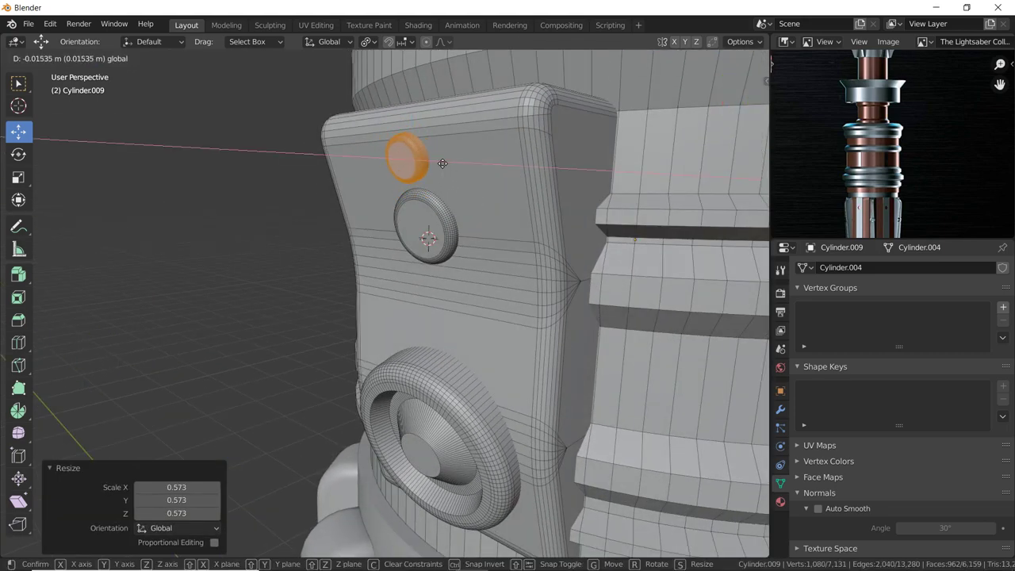
{"action": "left_click", "coordinate": [443, 162]}
{"action": "mouse_move", "coordinate": [443, 163]}
{"action": "middle_mouse_down"}
{"action": "mouse_move", "coordinate": [432, 190]}
{"action": "mouse_move", "coordinate": [481, 179]}
{"action": "mouse_move", "coordinate": [563, 190]}
{"action": "mouse_move", "coordinate": [474, 195]}
{"action": "mouse_move", "coordinate": [517, 268]}
{"action": "mouse_move", "coordinate": [481, 266]}
{"action": "mouse_move", "coordinate": [481, 287]}
{"action": "middle_mouse_up"}
{"action": "key", "text": "Tab"}
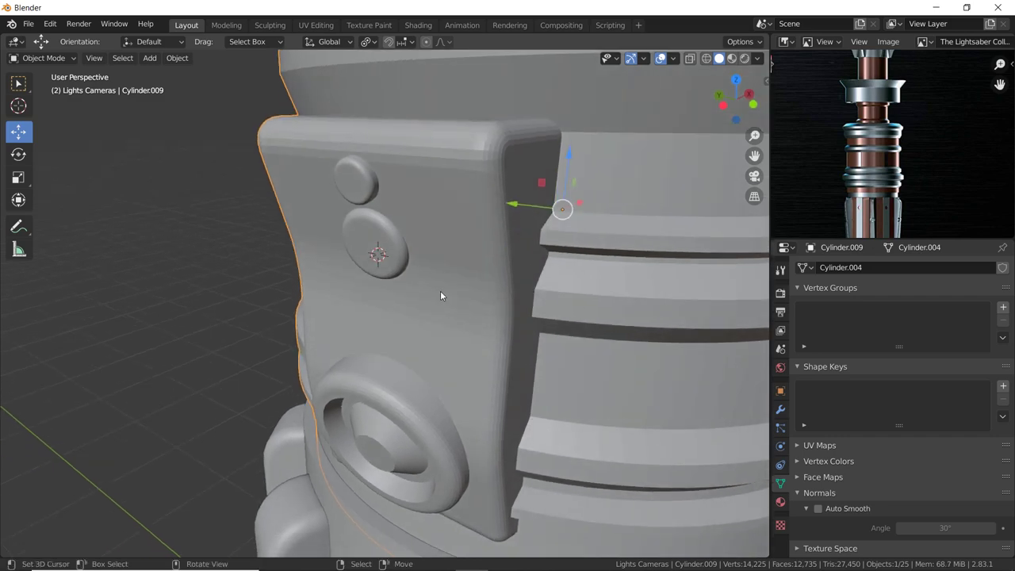
Shade the upper hilt section smooth and enable Auto Smooth at 30°.
{"action": "right_click", "coordinate": [414, 229]}
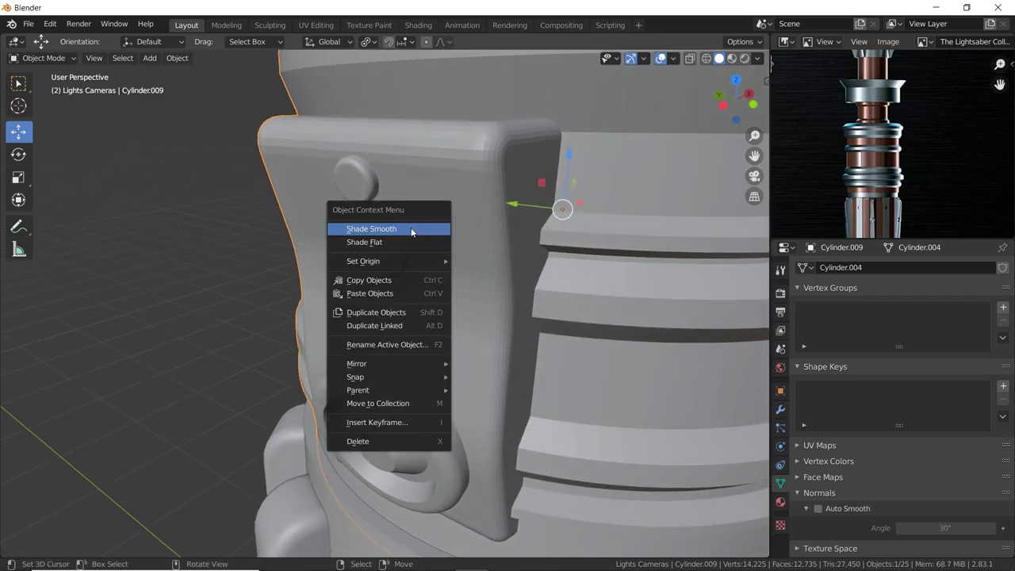
{"action": "left_click", "coordinate": [413, 229]}
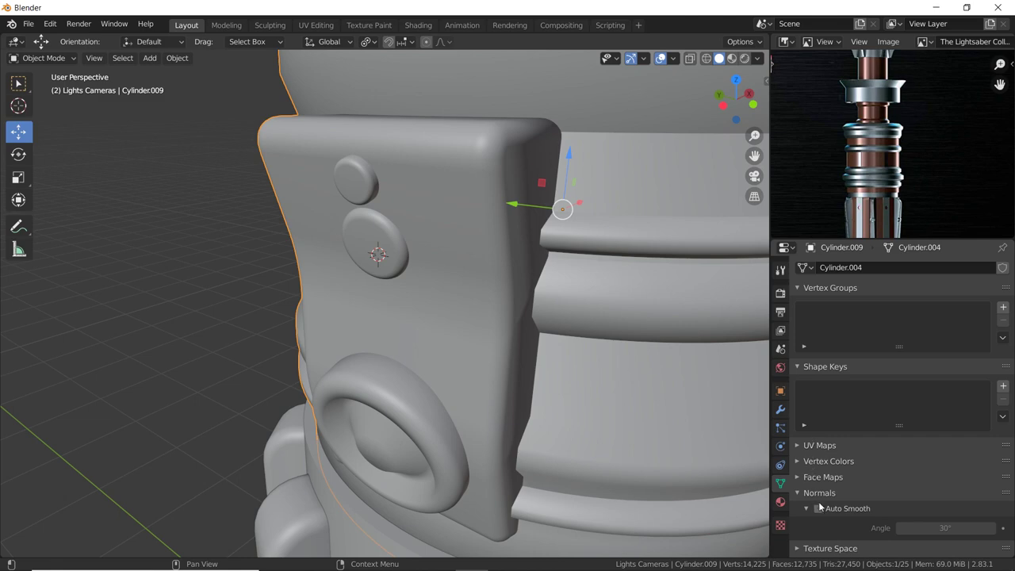
{"action": "left_click", "coordinate": [818, 509]}
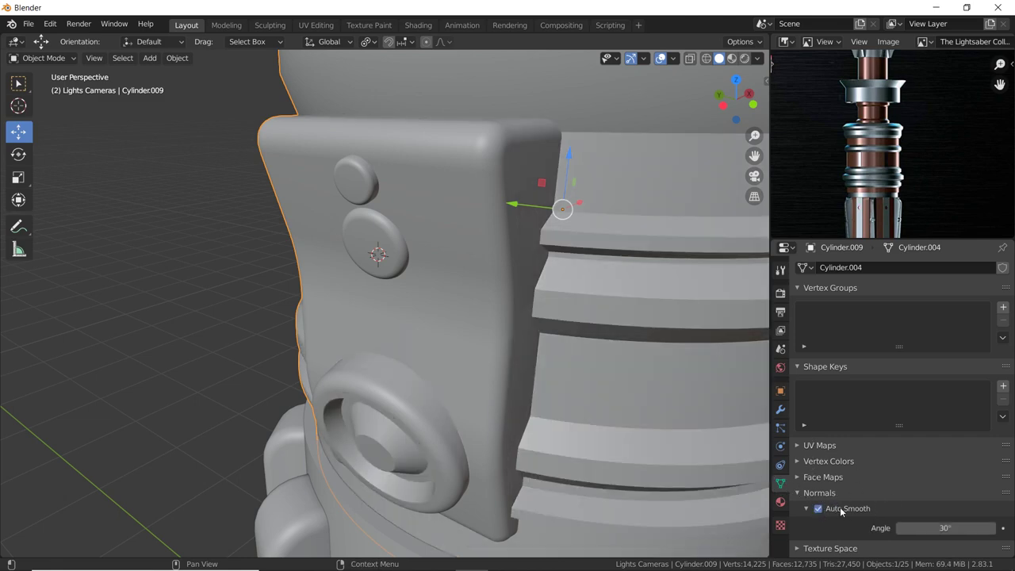
Orbit around the upper hilt section to inspect the shading and pan the reference image.
{"action": "middle_click_drag", "start_coordinate": [435, 333], "coordinate": [469, 290]}
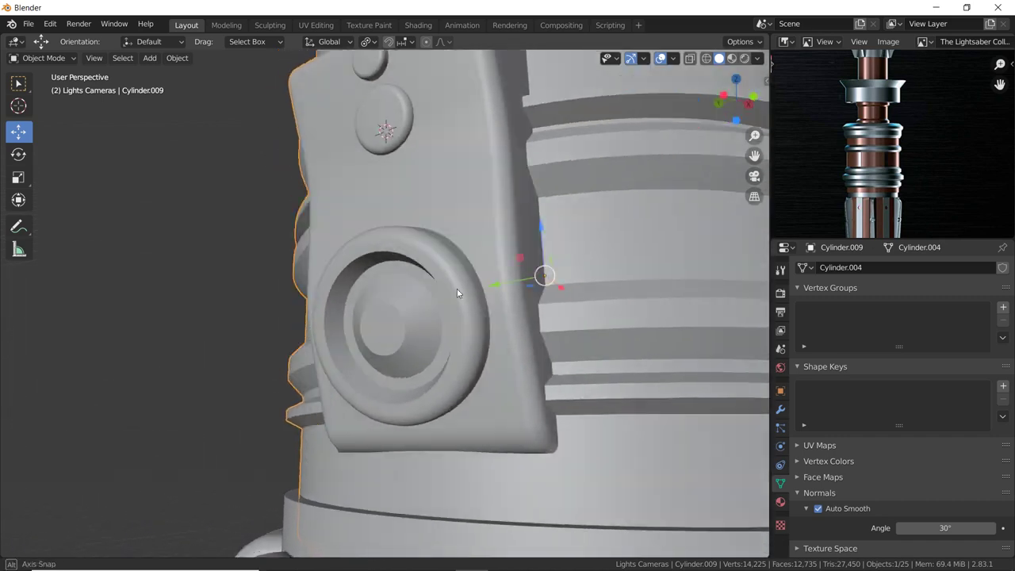
{"action": "scroll", "coordinate": [469, 289], "scroll_direction": "down", "scroll_amount": 5}
{"action": "scroll", "coordinate": [468, 288], "scroll_direction": "down", "scroll_amount": 2}
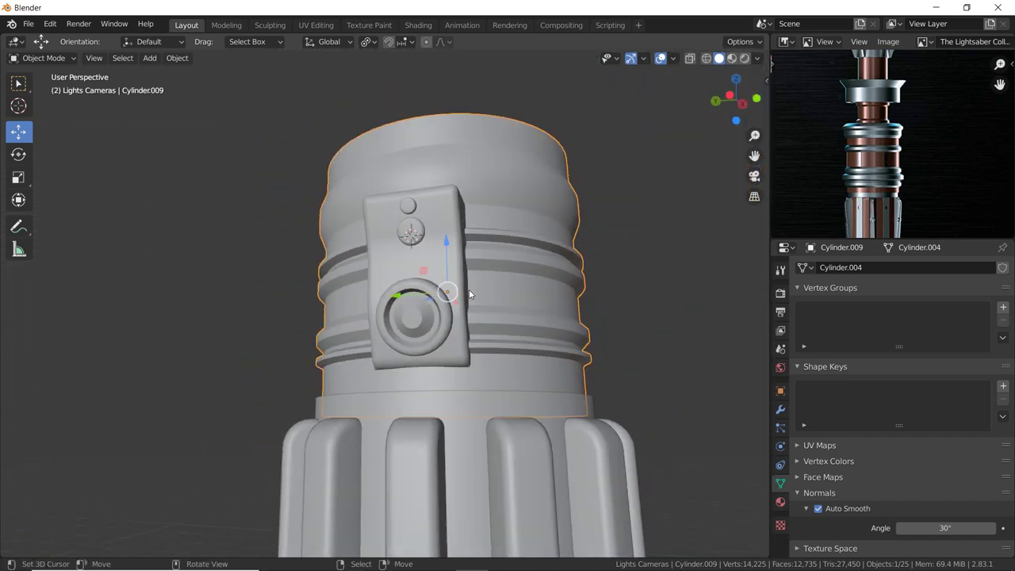
{"action": "mouse_move", "coordinate": [469, 289]}
{"action": "middle_mouse_down"}
{"action": "mouse_move", "coordinate": [450, 252]}
{"action": "mouse_move", "coordinate": [445, 266]}
{"action": "middle_mouse_up"}
{"action": "scroll", "coordinate": [449, 265], "scroll_direction": "down", "scroll_amount": 3}
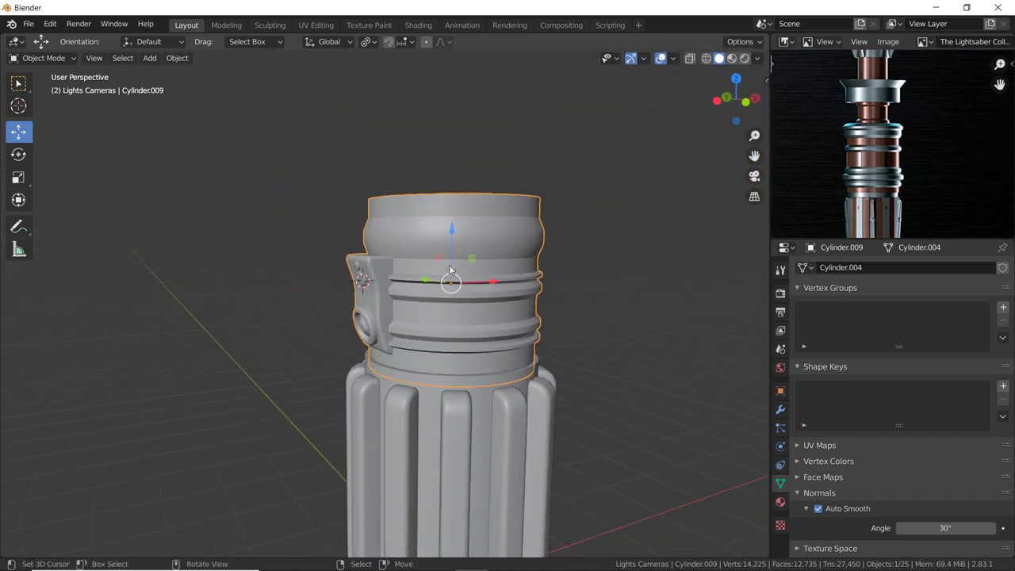
{"action": "middle_click_drag", "start_coordinate": [399, 237], "coordinate": [563, 238]}
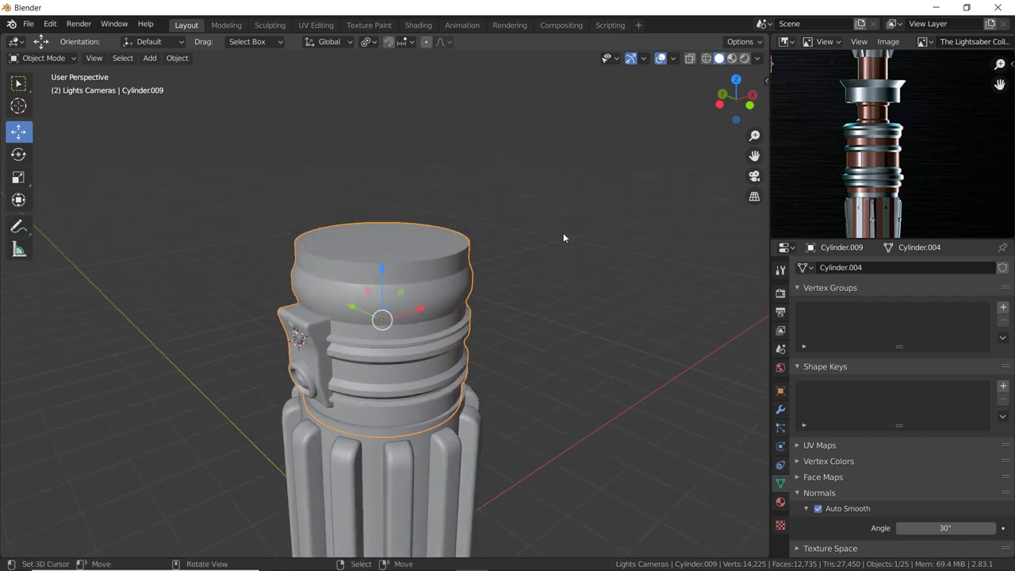
{"action": "mouse_move", "coordinate": [945, 153]}
{"action": "middle_mouse_down"}
{"action": "mouse_move", "coordinate": [852, 155]}
{"action": "mouse_move", "coordinate": [854, 146]}
{"action": "middle_mouse_up"}
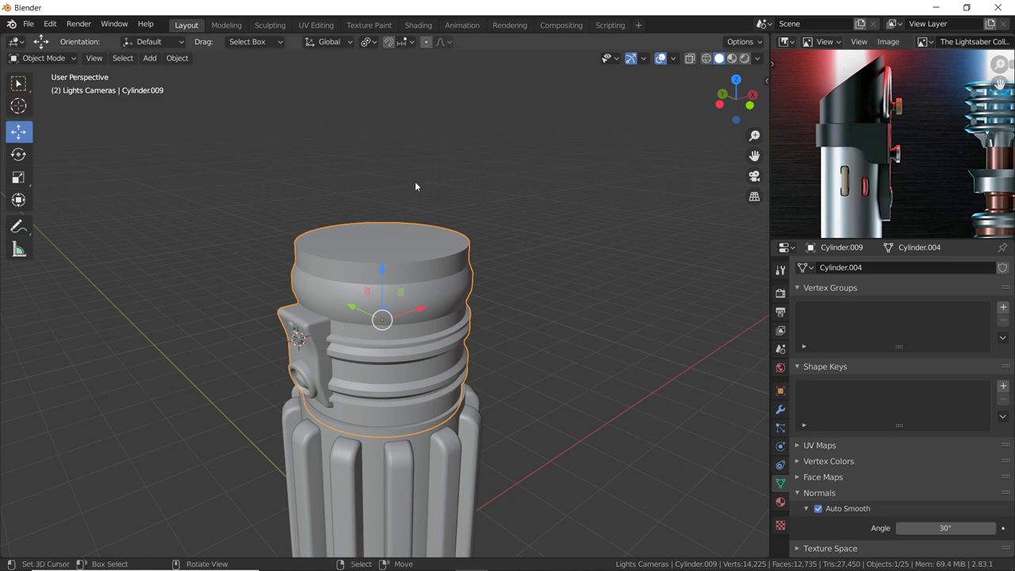
Delete a misplaced cylinder and snap the 3D cursor to the upper section's centre.
{"action": "key", "text": "shift+a"}
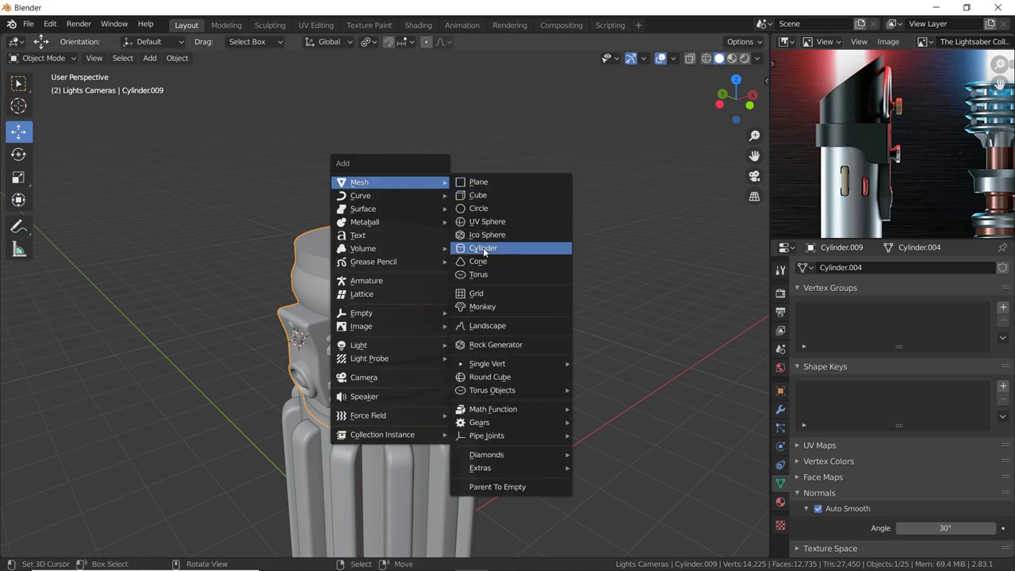
{"action": "left_click", "coordinate": [483, 247]}
{"action": "mouse_move", "coordinate": [389, 315]}
{"action": "middle_mouse_down"}
{"action": "mouse_move", "coordinate": [374, 338]}
{"action": "mouse_move", "coordinate": [373, 309]}
{"action": "middle_mouse_up"}
{"action": "key", "text": "Delete"}
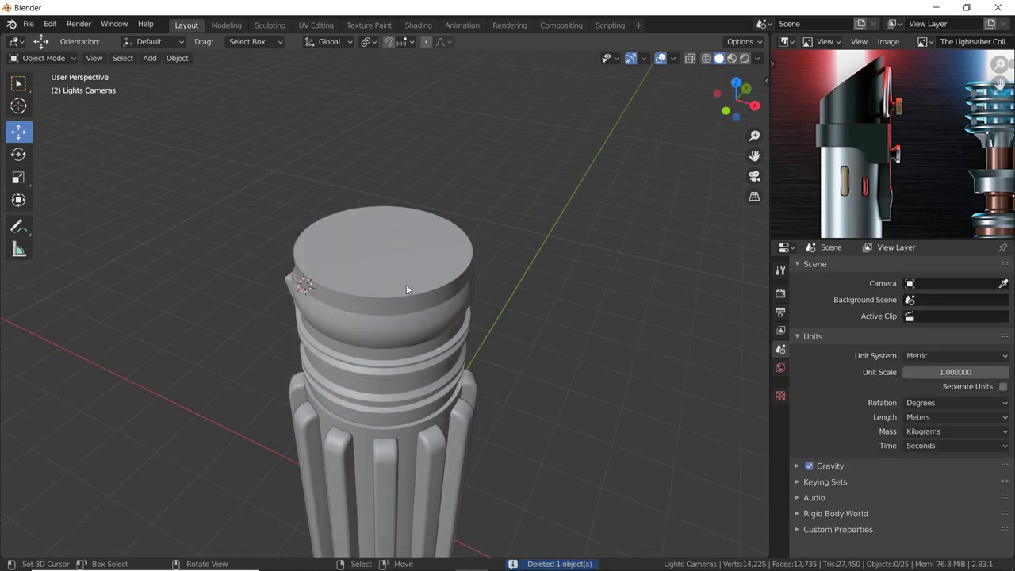
{"action": "left_click", "coordinate": [423, 269]}
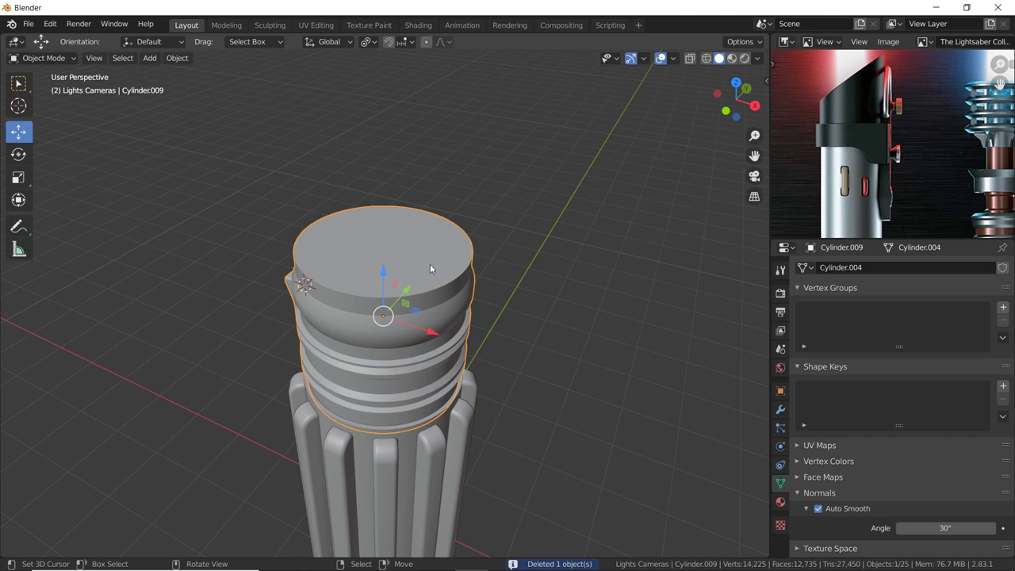
{"action": "key", "text": "shift+s"}
{"action": "left_click", "coordinate": [423, 352]}
Add a cylinder at the cursor, raise it 1.3535 m on Z and scale it to 0.924.
{"action": "key", "text": "shift+a"}
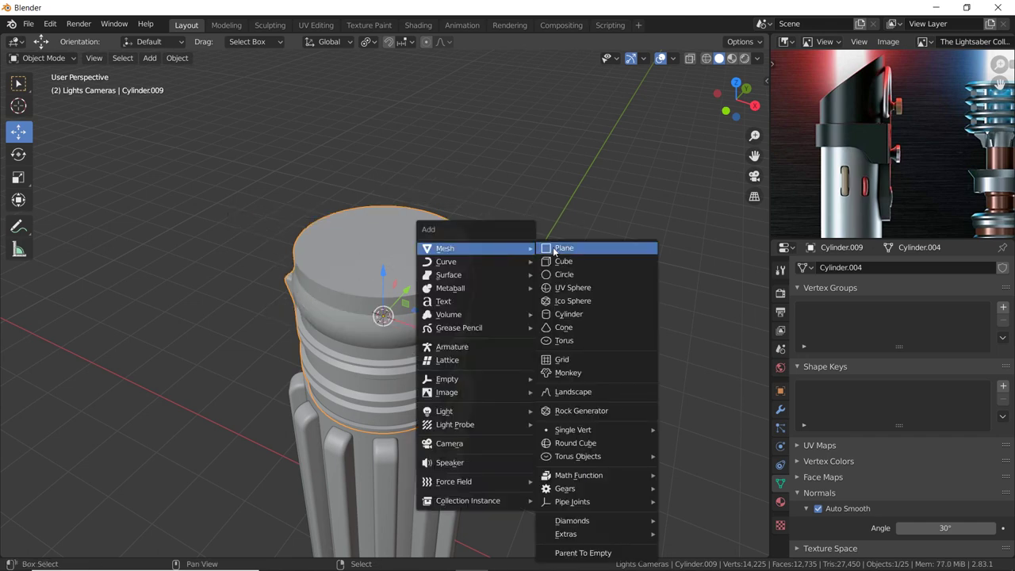
{"action": "left_click", "coordinate": [569, 312]}
{"action": "key", "text": "shift+a"}
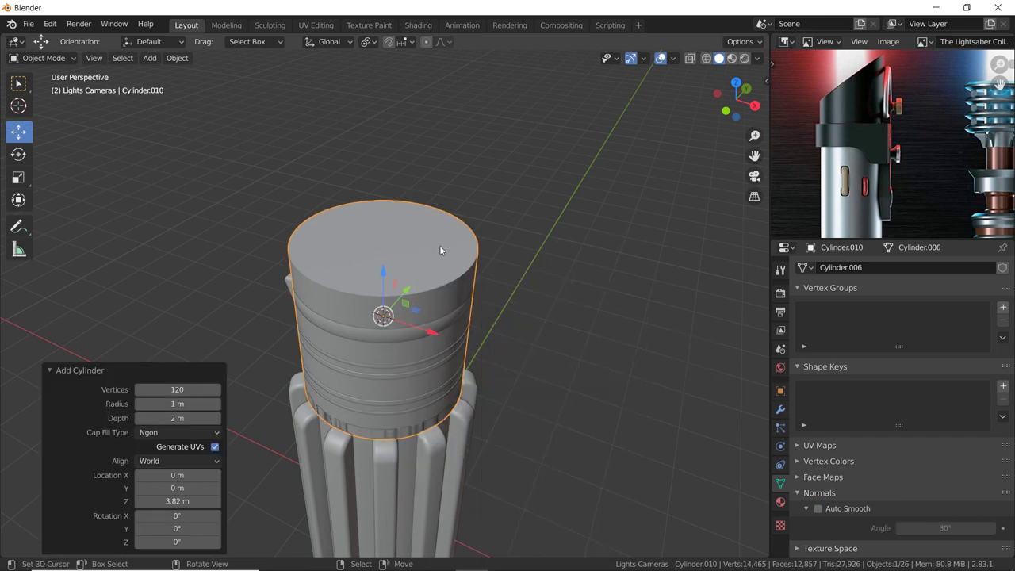
{"action": "key", "text": "g"}
{"action": "key", "text": "z"}
{"action": "left_click", "coordinate": [537, 288]}
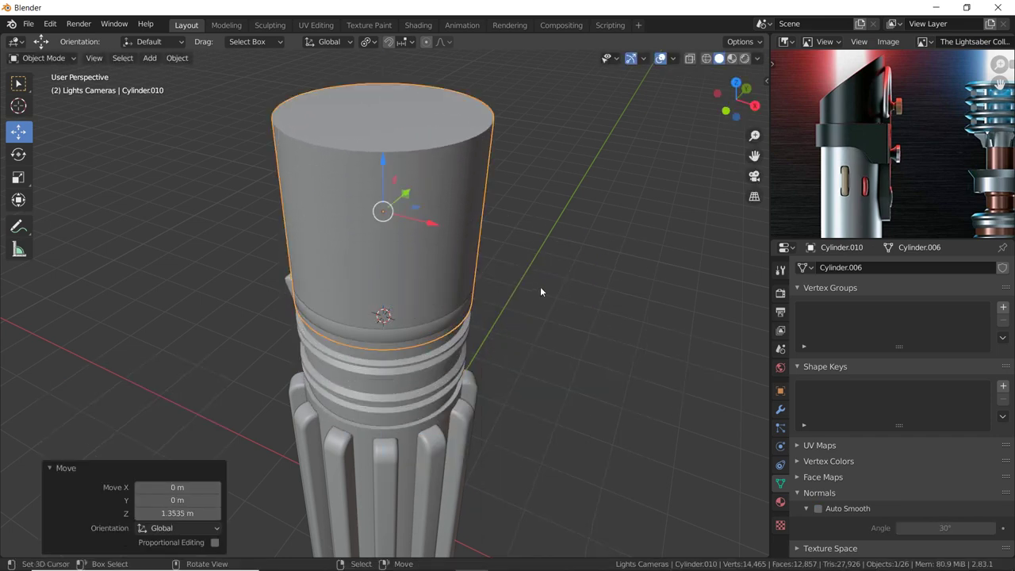
{"action": "key", "text": "s"}
{"action": "left_click", "coordinate": [526, 285]}
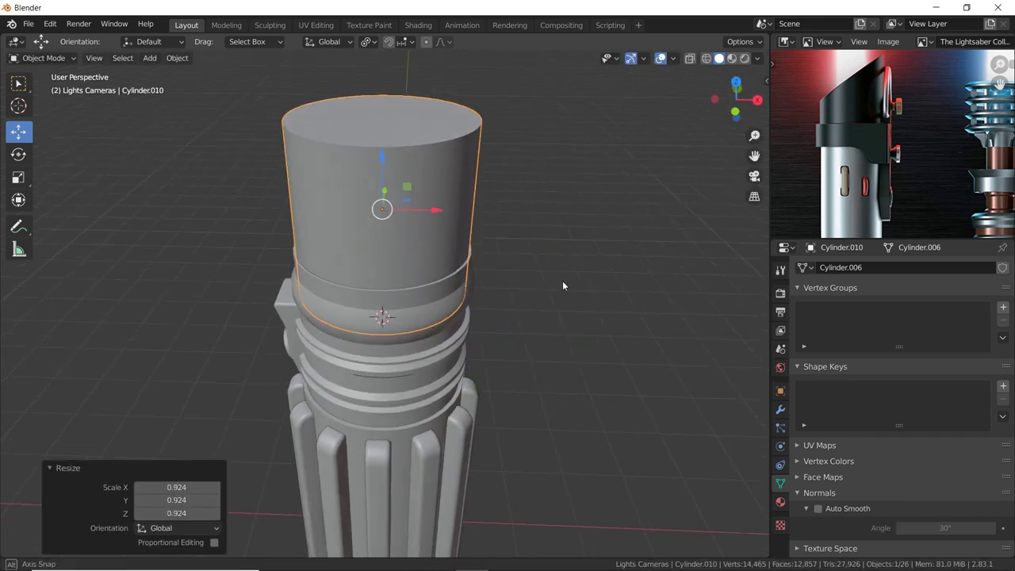
{"action": "mouse_move", "coordinate": [553, 293]}
{"action": "middle_mouse_down"}
{"action": "mouse_move", "coordinate": [548, 302]}
{"action": "mouse_move", "coordinate": [570, 283]}
{"action": "mouse_move", "coordinate": [527, 285]}
{"action": "mouse_move", "coordinate": [528, 297]}
{"action": "mouse_move", "coordinate": [536, 287]}
{"action": "mouse_move", "coordinate": [528, 282]}
{"action": "middle_mouse_up"}
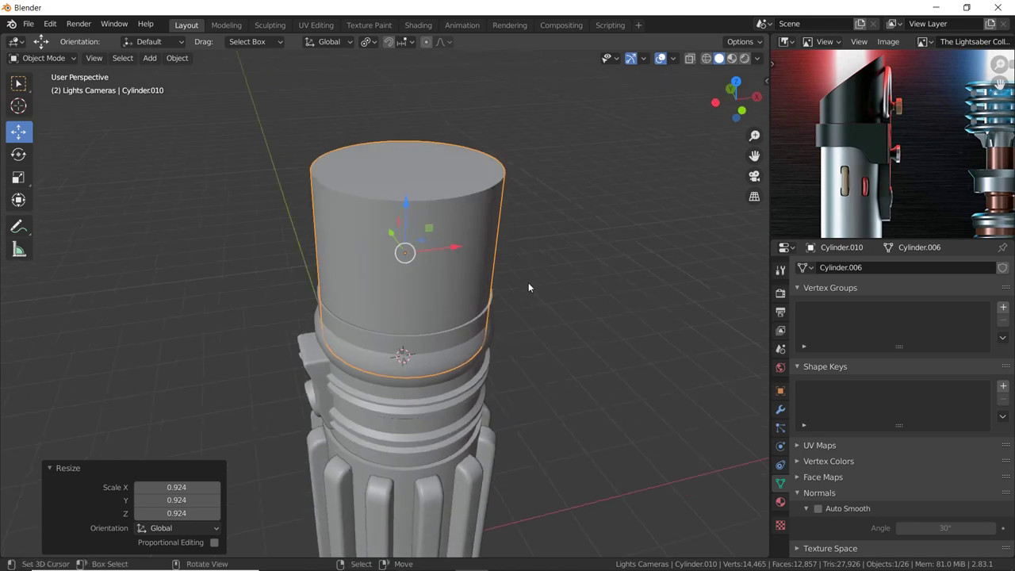
{"action": "key", "text": "Tab"}
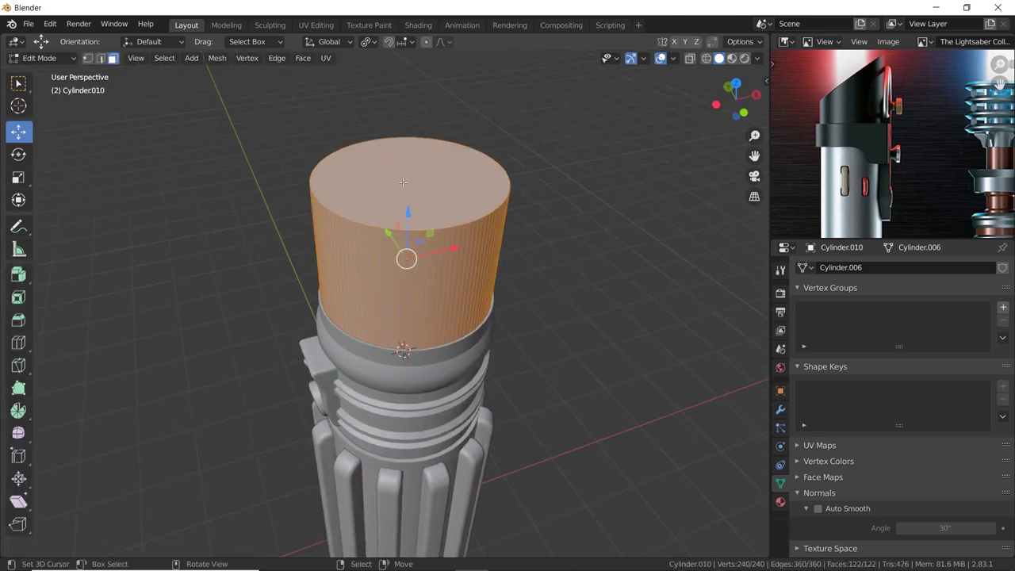
Isolate the new top cylinder in local view and look at it from below.
{"action": "key", "text": "Tab"}
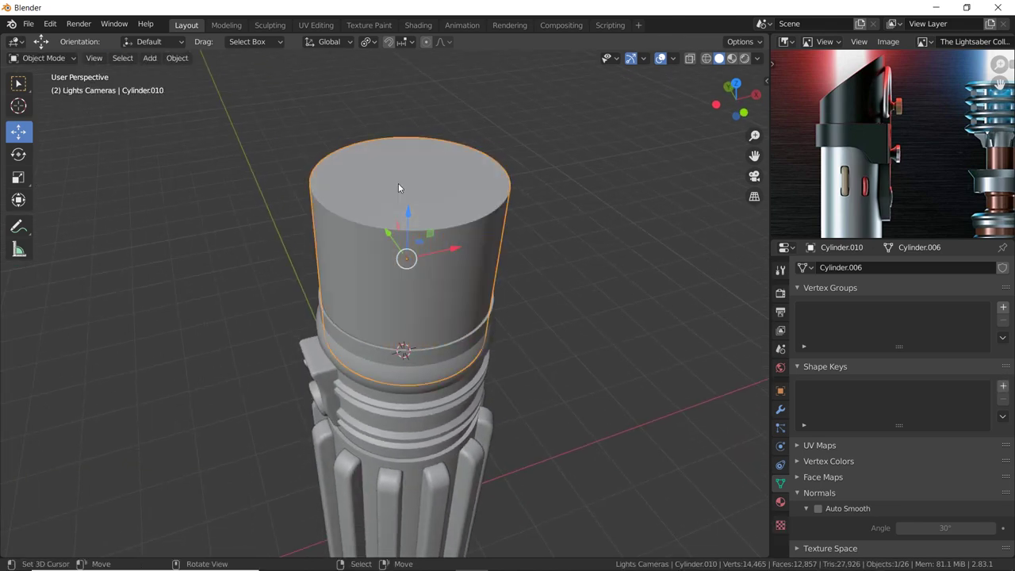
{"action": "key", "text": "KP_Divide"}
{"action": "mouse_move", "coordinate": [415, 348]}
{"action": "middle_mouse_down"}
{"action": "mouse_move", "coordinate": [440, 236]}
{"action": "mouse_move", "coordinate": [430, 371]}
{"action": "middle_mouse_up"}
{"action": "scroll", "coordinate": [432, 378], "scroll_direction": "down", "scroll_amount": 3}
{"action": "scroll", "coordinate": [432, 378], "scroll_direction": "down", "scroll_amount": 2}
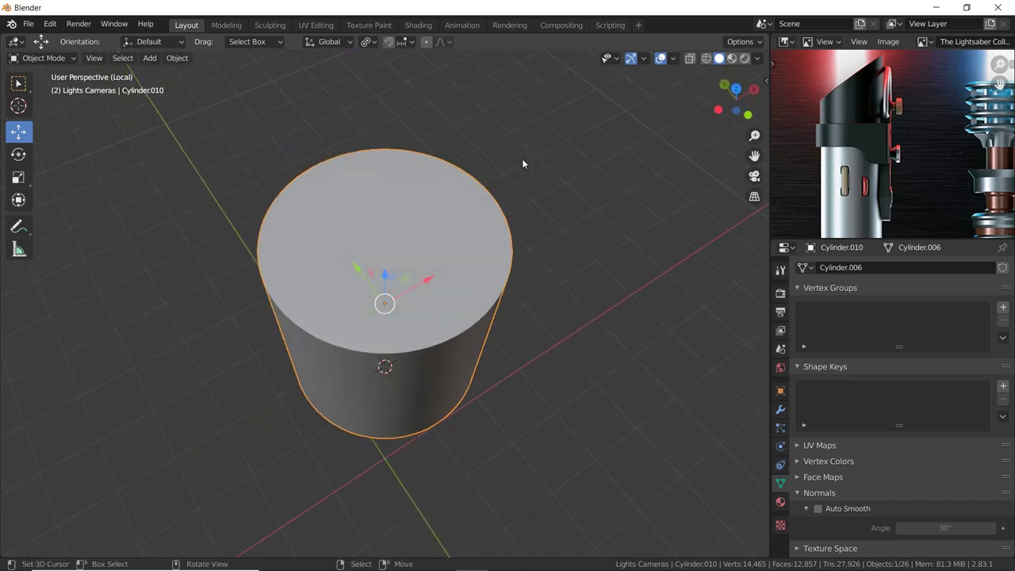
Select the cylinder's top and bottom caps and inset them.
{"action": "key", "text": "Tab"}
{"action": "left_click", "coordinate": [418, 249]}
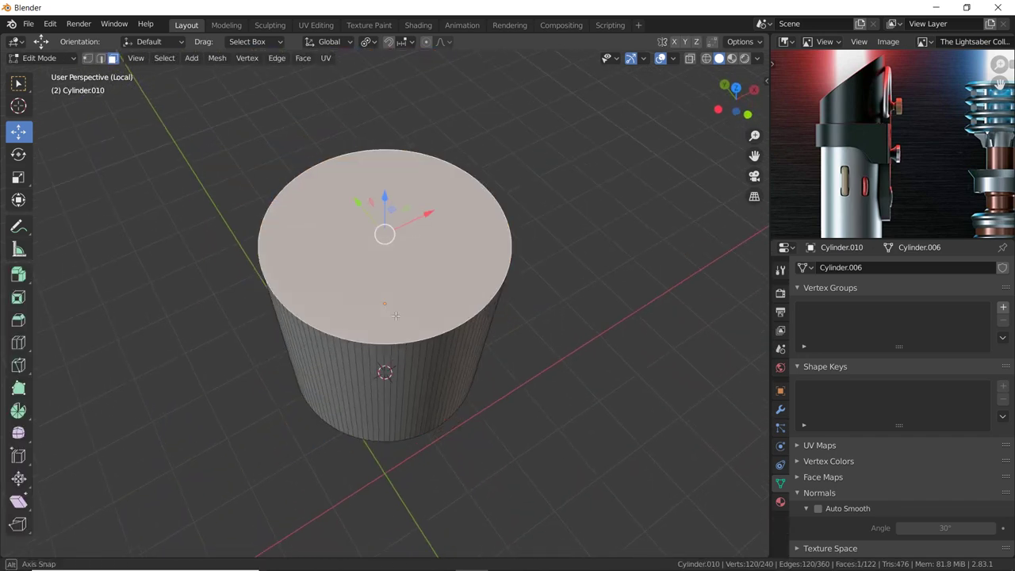
{"action": "middle_click_drag", "start_coordinate": [396, 327], "coordinate": [396, 339]}
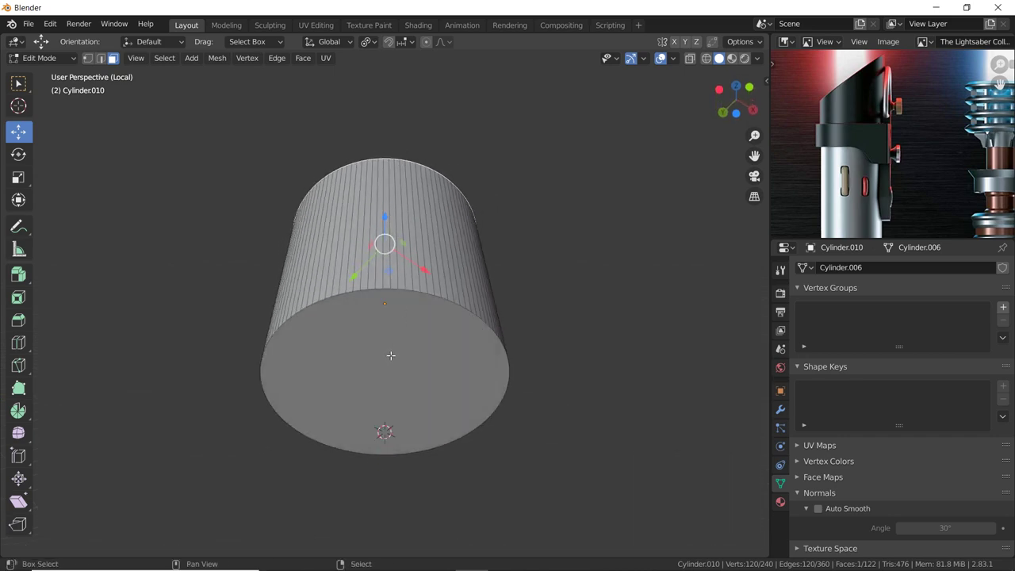
{"action": "left_click", "coordinate": [390, 355], "text": "shift"}
{"action": "key", "text": "i"}
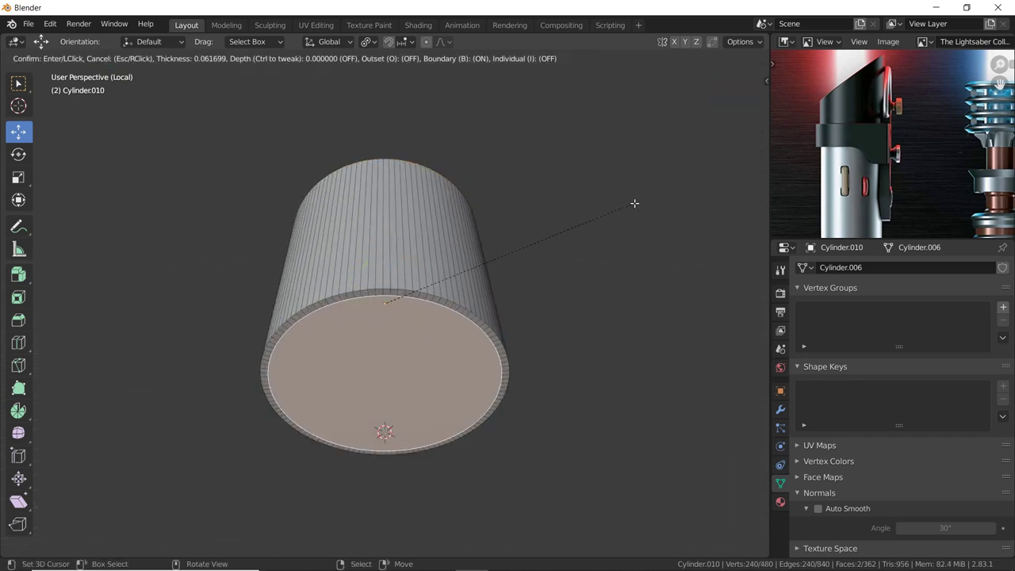
{"action": "left_click", "coordinate": [603, 215]}
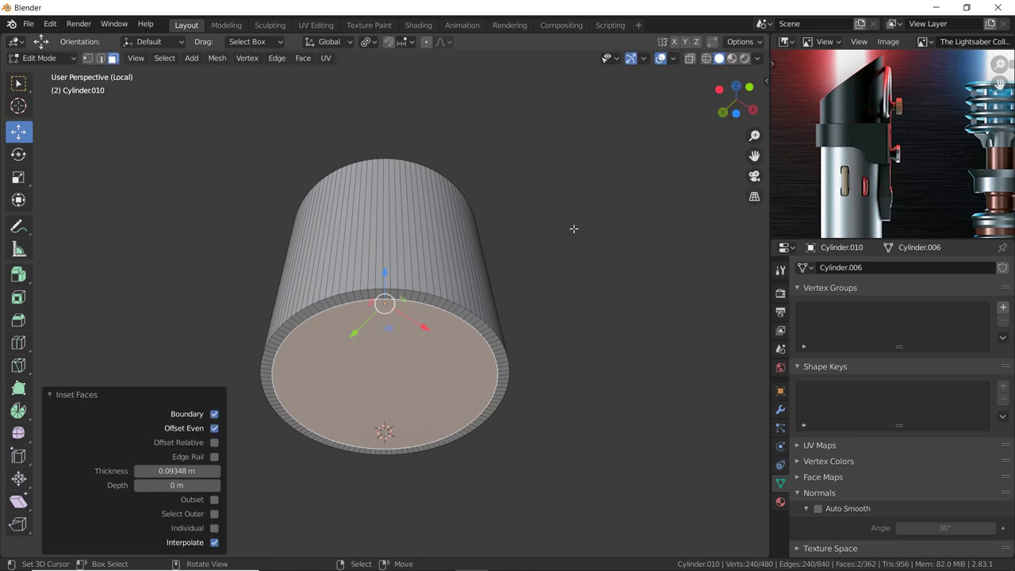
Bridge Edge Loops between the inset caps to hollow the cylinder into a thick-walled tube.
{"action": "key", "text": "F3"}
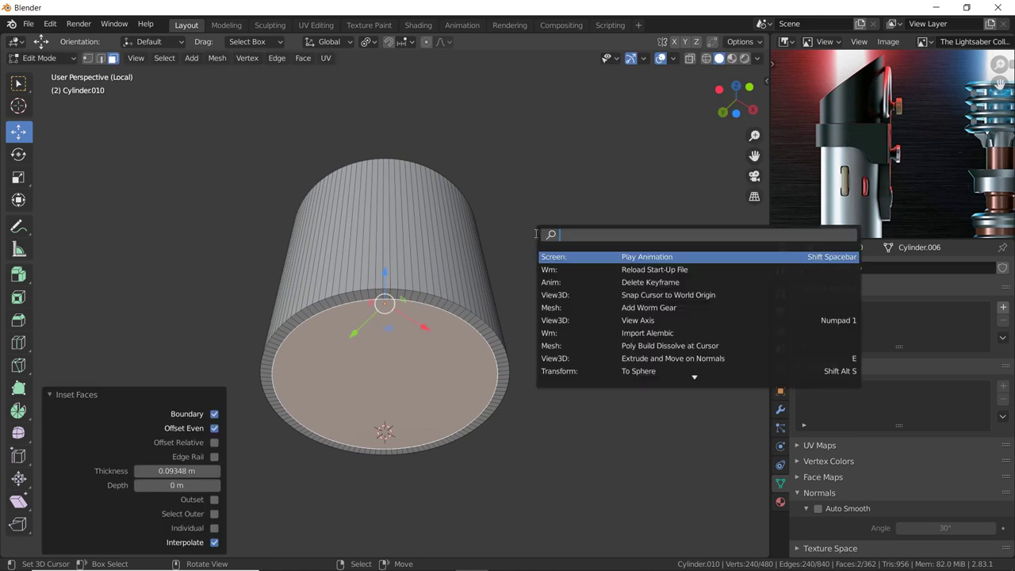
{"action": "type", "text": "bridg"}
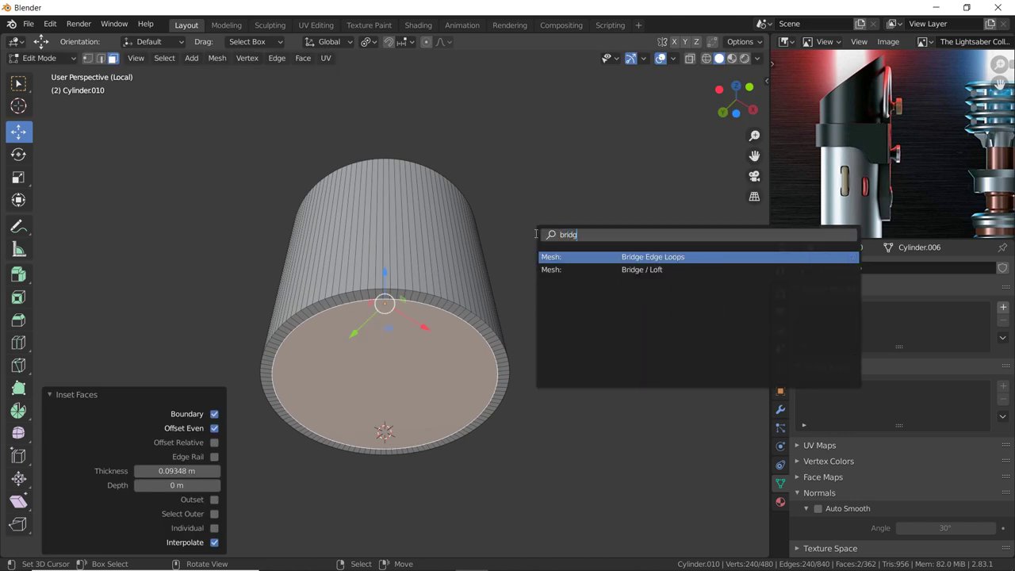
{"action": "key", "text": "Return"}
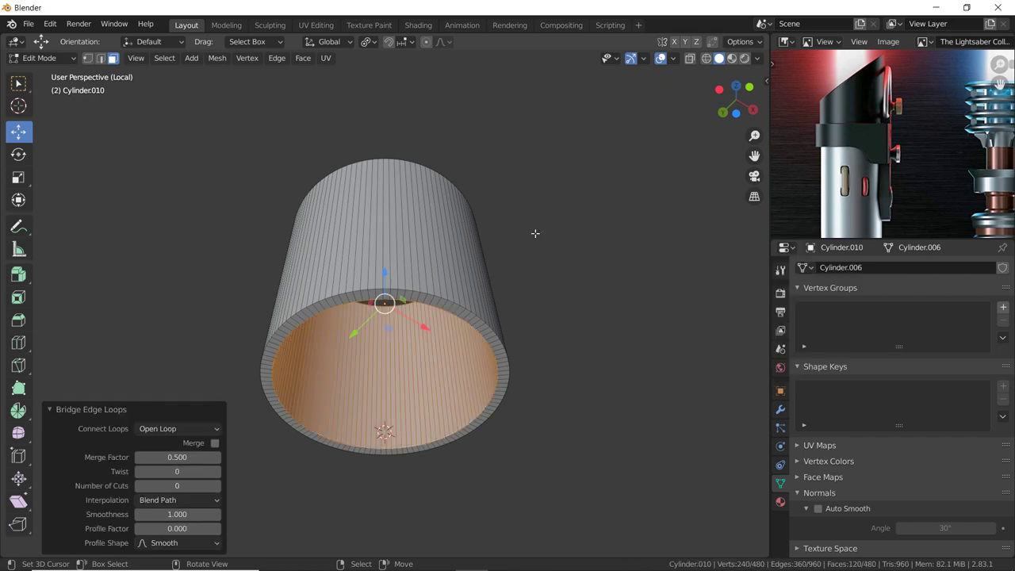
{"action": "mouse_move", "coordinate": [536, 233]}
{"action": "middle_mouse_down"}
{"action": "mouse_move", "coordinate": [386, 294]}
{"action": "mouse_move", "coordinate": [378, 364]}
{"action": "mouse_move", "coordinate": [460, 189]}
{"action": "mouse_move", "coordinate": [409, 293]}
{"action": "mouse_move", "coordinate": [429, 270]}
{"action": "middle_mouse_up"}
Return to Object Mode and exit local view to show the whole hilt.
{"action": "key", "text": "Tab"}
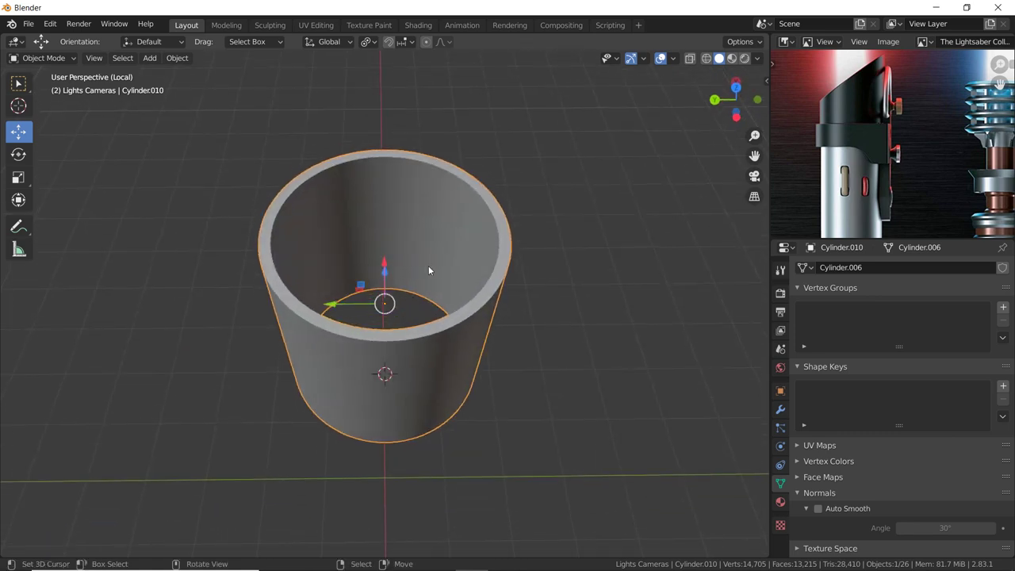
{"action": "key", "text": "KP_Divide"}
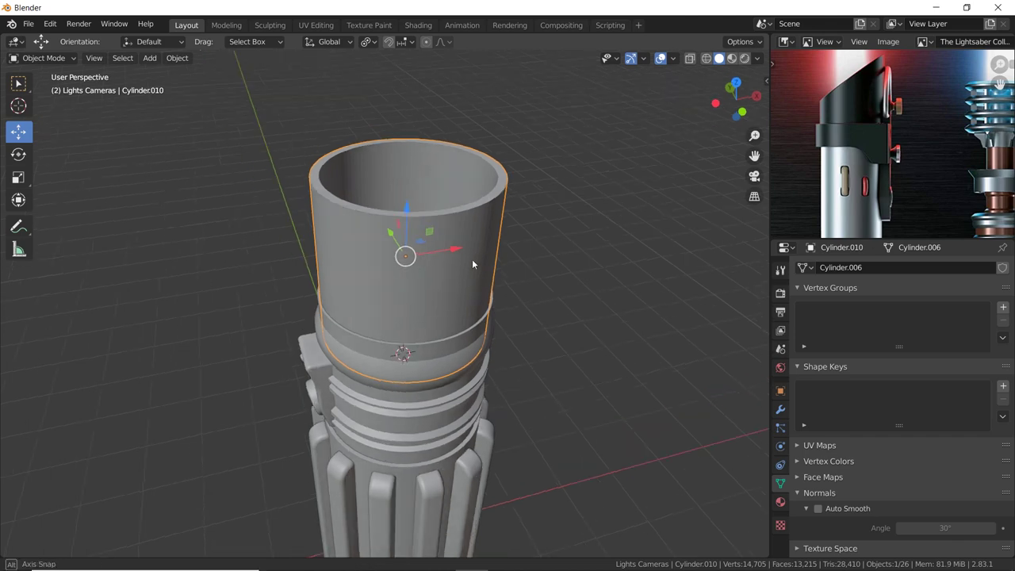
{"action": "middle_click_drag", "start_coordinate": [472, 259], "coordinate": [421, 207]}
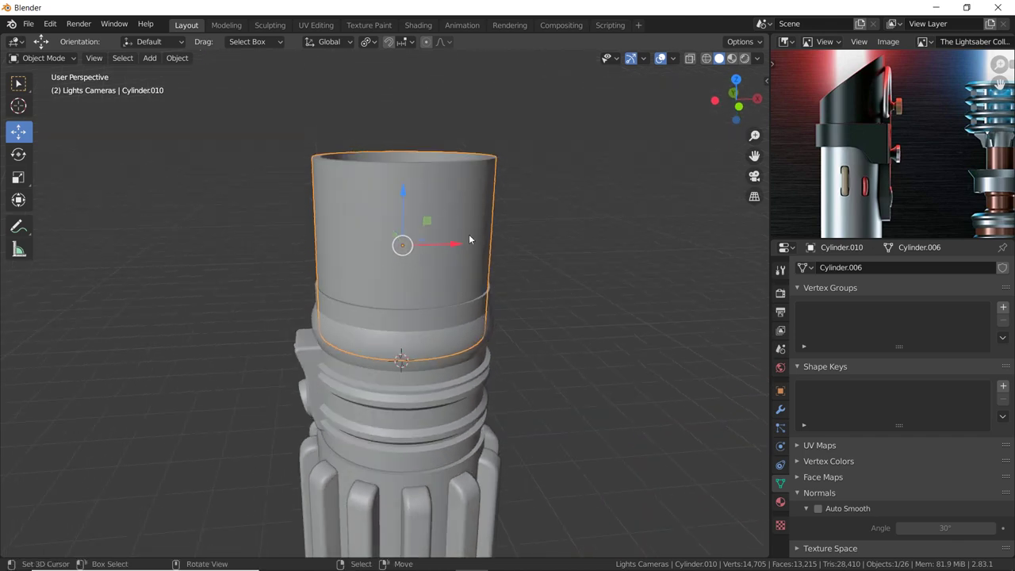
Add a cube, raise it along Z above the hilt, and switch to front view.
{"action": "key", "text": "shift+a"}
{"action": "mouse_move", "coordinate": [468, 200]}
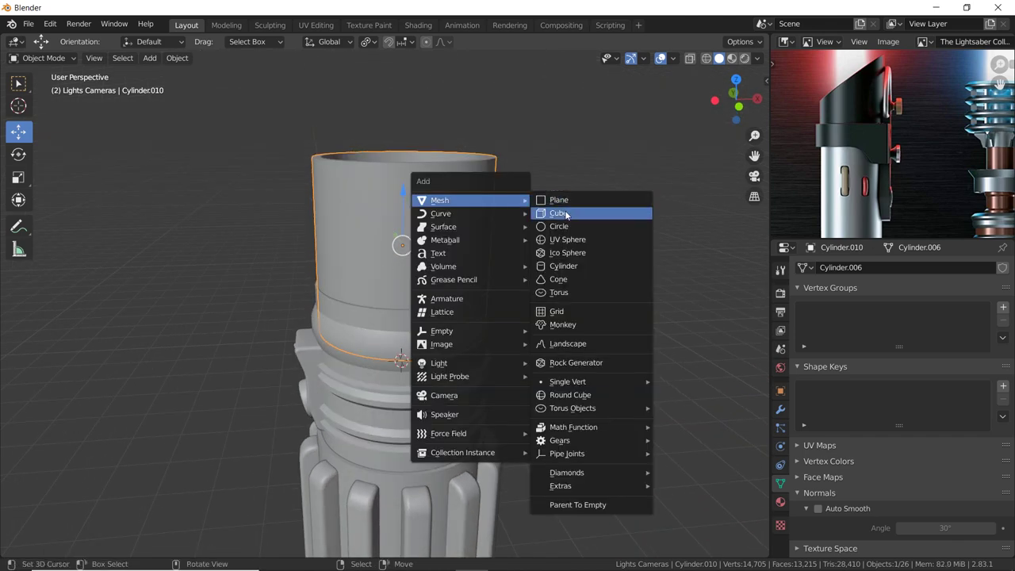
{"action": "left_click", "coordinate": [555, 214]}
{"action": "key", "text": "g"}
{"action": "key", "text": "z"}
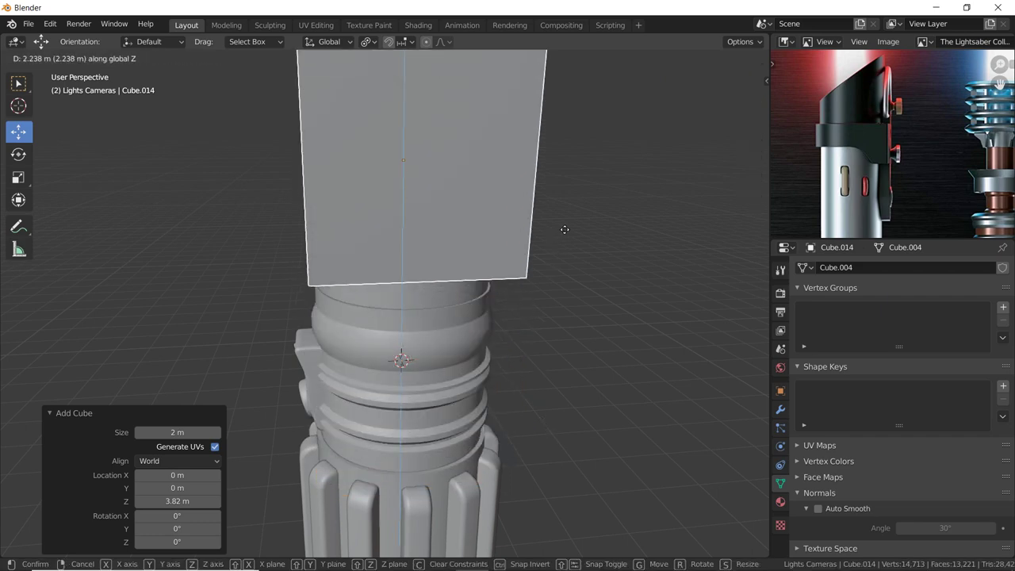
{"action": "left_click", "coordinate": [568, 226]}
{"action": "key", "text": "KP_1"}
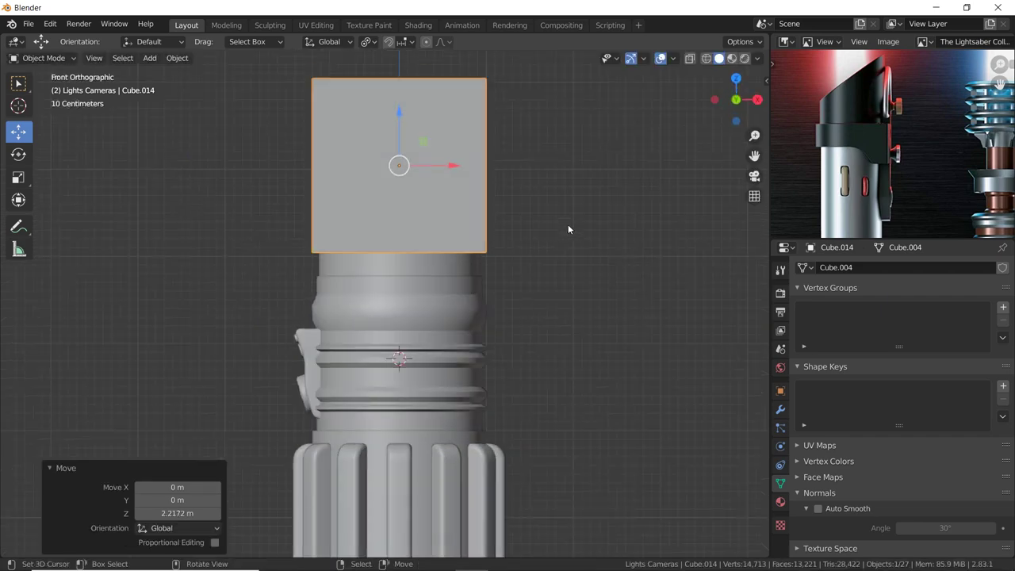
Rotate the cube 45°, scale it to about 2.9, and place its edge across the tube top.
{"action": "type", "text": "r45"}
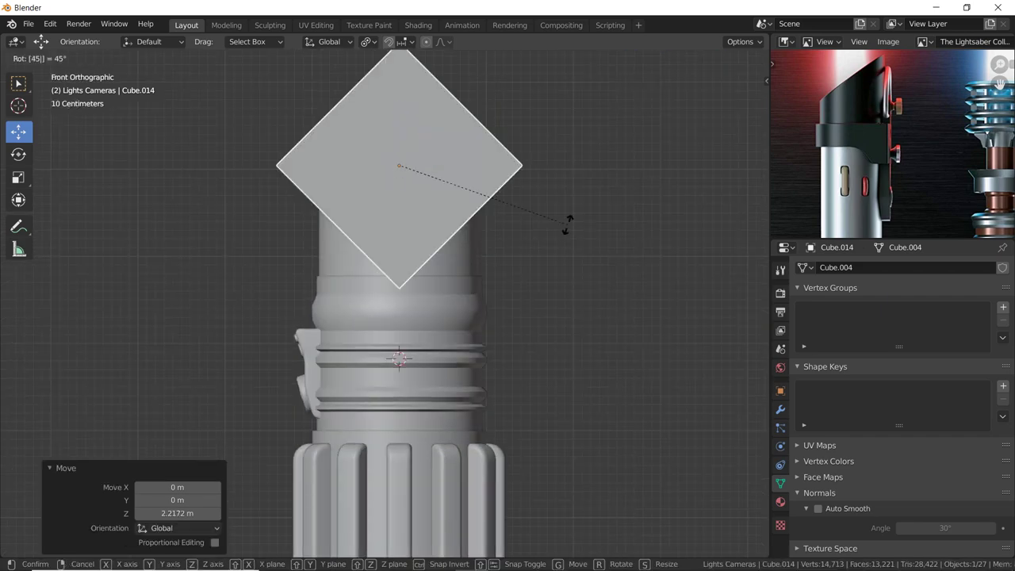
{"action": "key", "text": "Return"}
{"action": "key", "text": "s"}
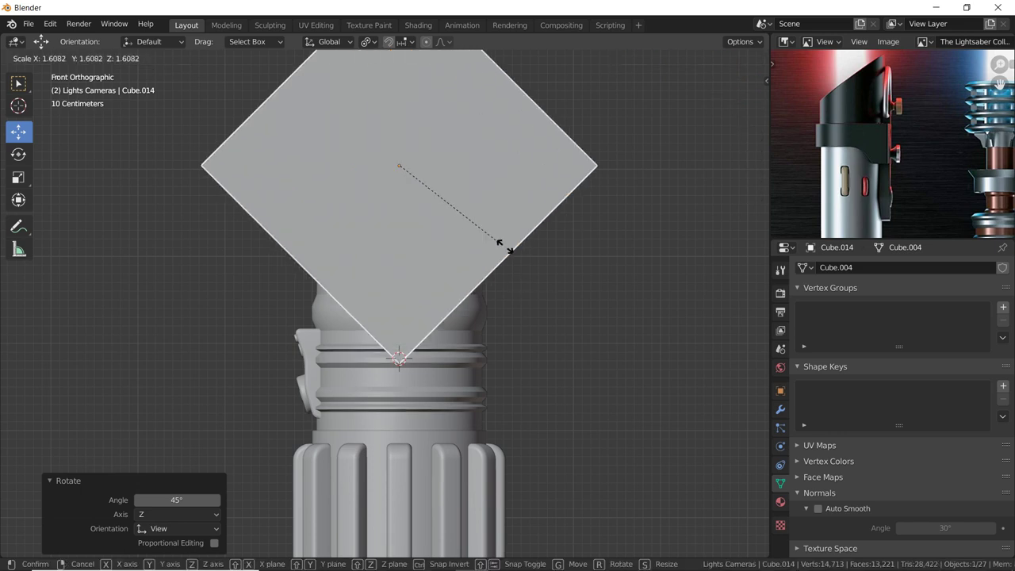
{"action": "left_click", "coordinate": [626, 304]}
{"action": "key", "text": "g"}
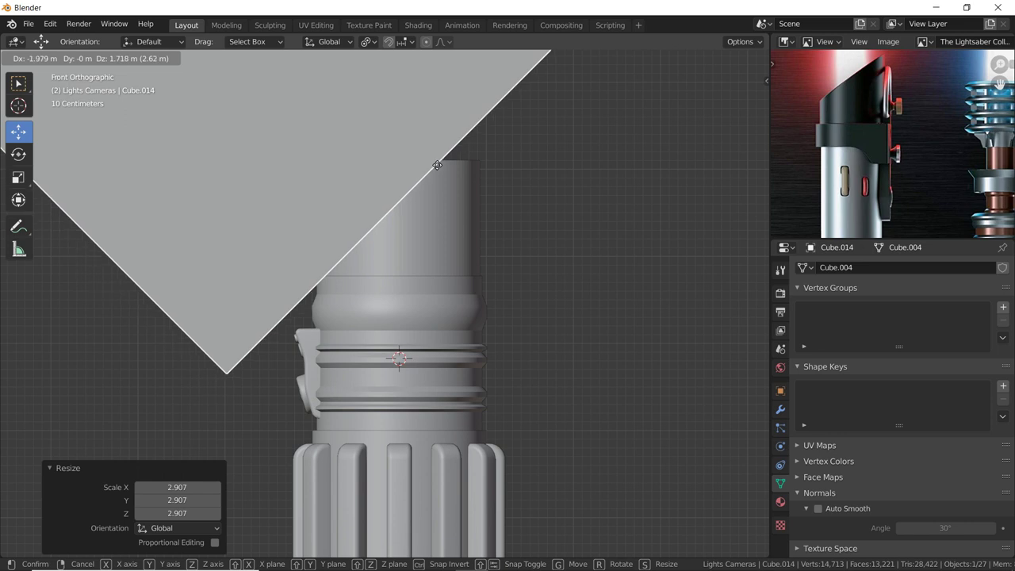
{"action": "left_click", "coordinate": [437, 174]}
Fine-tune the diamond cube's position over the tube, then select the emitter tube.
{"action": "middle_click_drag", "start_coordinate": [939, 117], "coordinate": [952, 166]}
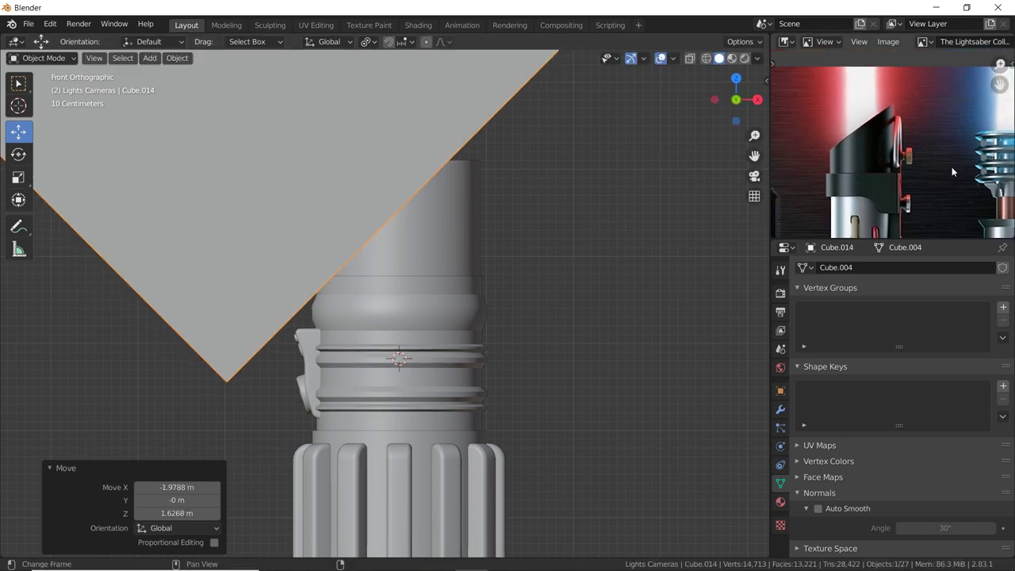
{"action": "scroll", "coordinate": [951, 167], "scroll_direction": "up", "scroll_amount": 3}
{"action": "key", "text": "g"}
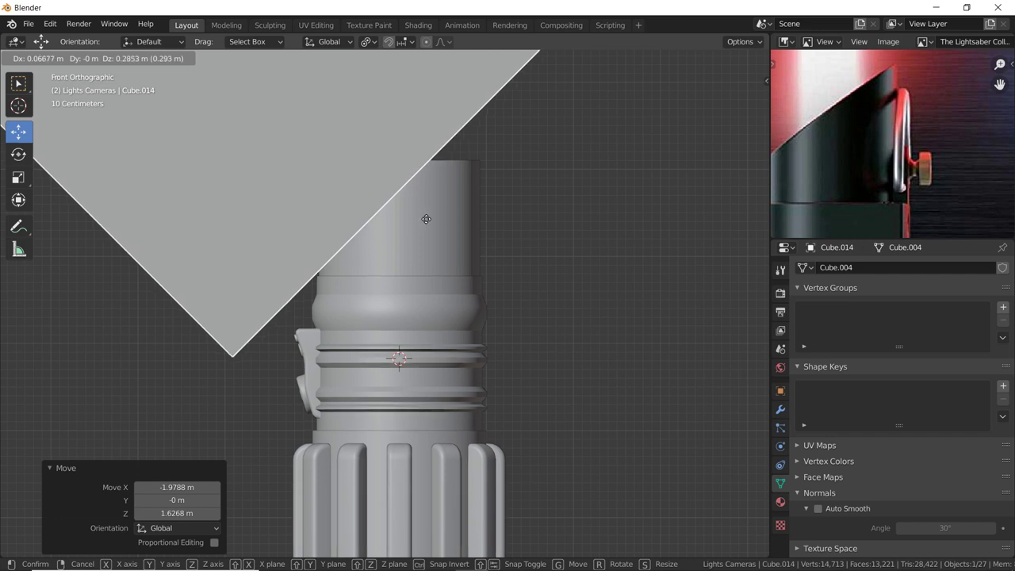
{"action": "left_click", "coordinate": [431, 214]}
{"action": "mouse_move", "coordinate": [432, 215]}
{"action": "middle_mouse_down"}
{"action": "mouse_move", "coordinate": [413, 245]}
{"action": "mouse_move", "coordinate": [444, 259]}
{"action": "mouse_move", "coordinate": [432, 274]}
{"action": "middle_mouse_up"}
{"action": "left_click", "coordinate": [444, 259]}
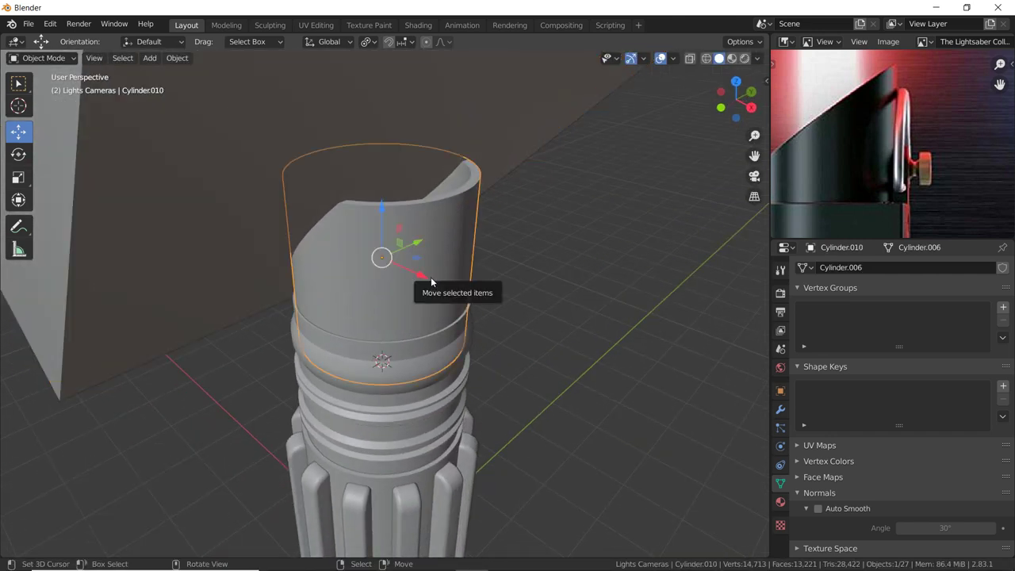
Raise the emitter tube's top rim along Z to lengthen the tube.
{"action": "key", "text": "Tab"}
{"action": "left_click", "coordinate": [470, 184], "text": "alt"}
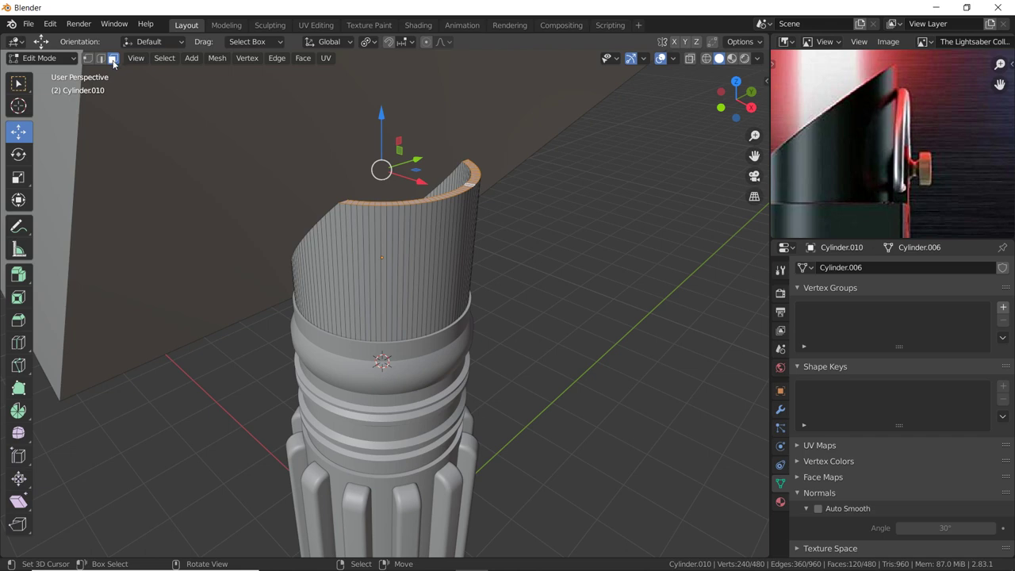
{"action": "key", "text": "g"}
{"action": "key", "text": "z"}
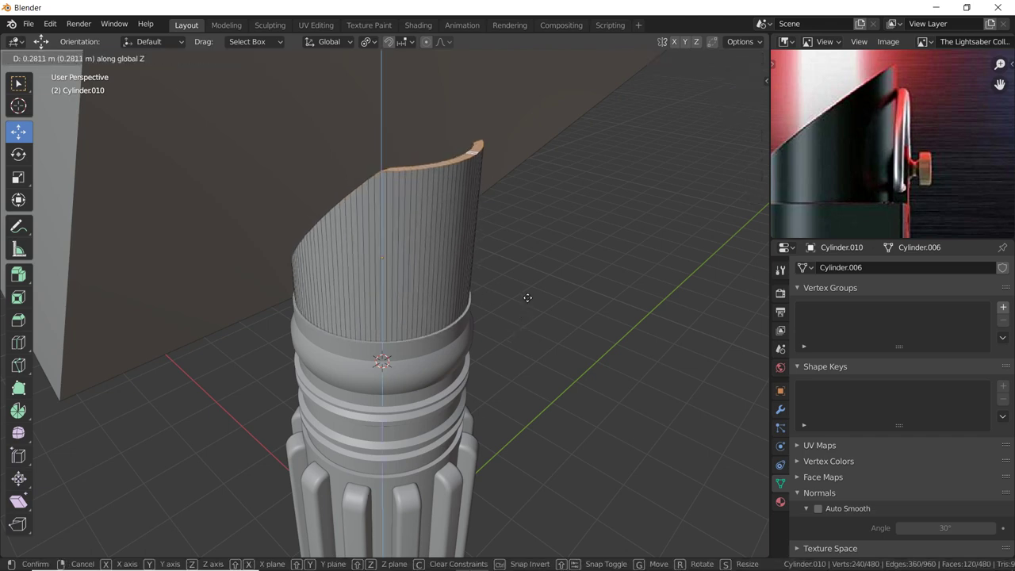
{"action": "left_click", "coordinate": [520, 264]}
{"action": "key", "text": "Tab"}
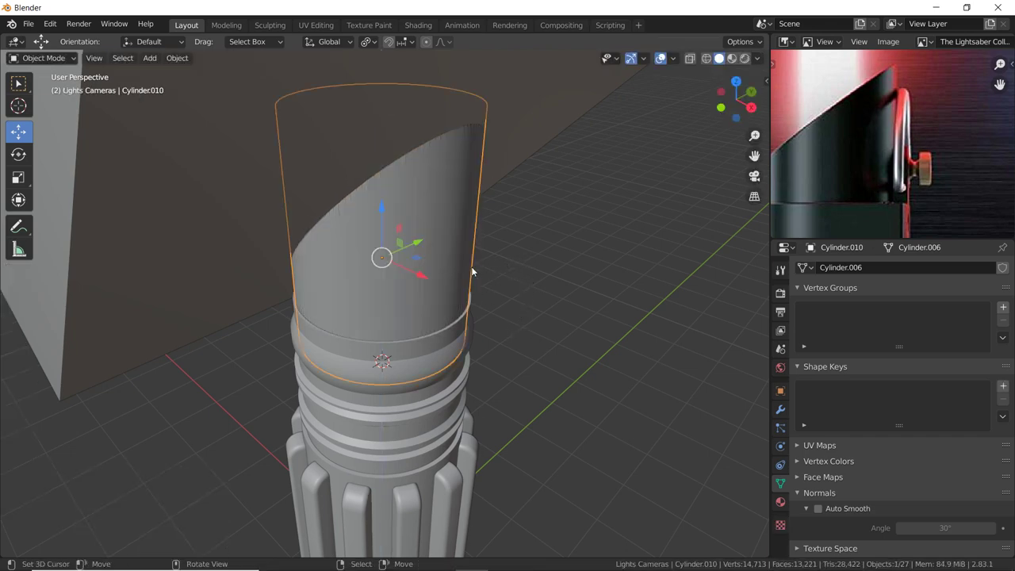
{"action": "key", "text": "KP_1"}
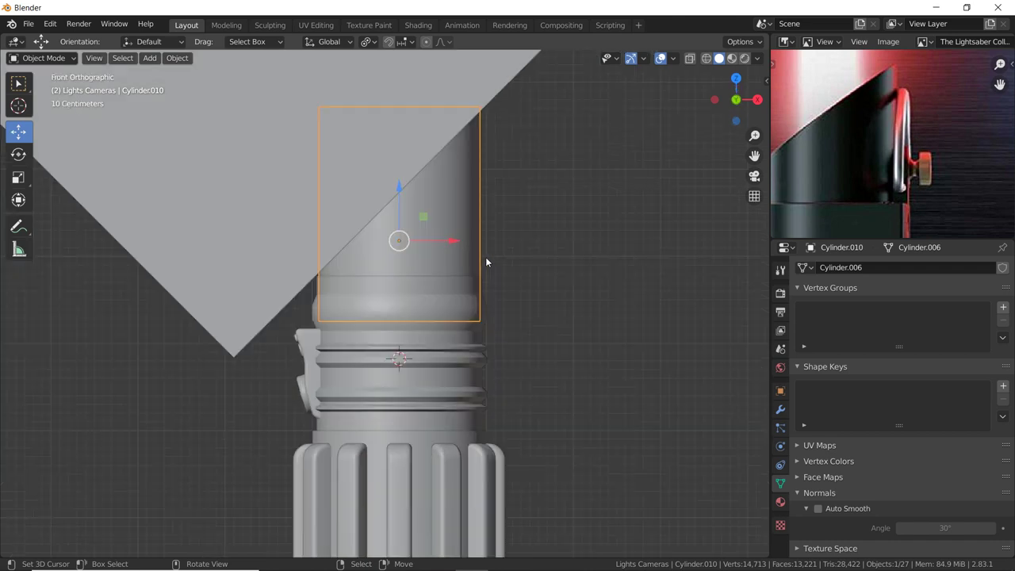
{"action": "middle_click_drag", "start_coordinate": [309, 238], "coordinate": [382, 195], "text": "shift"}
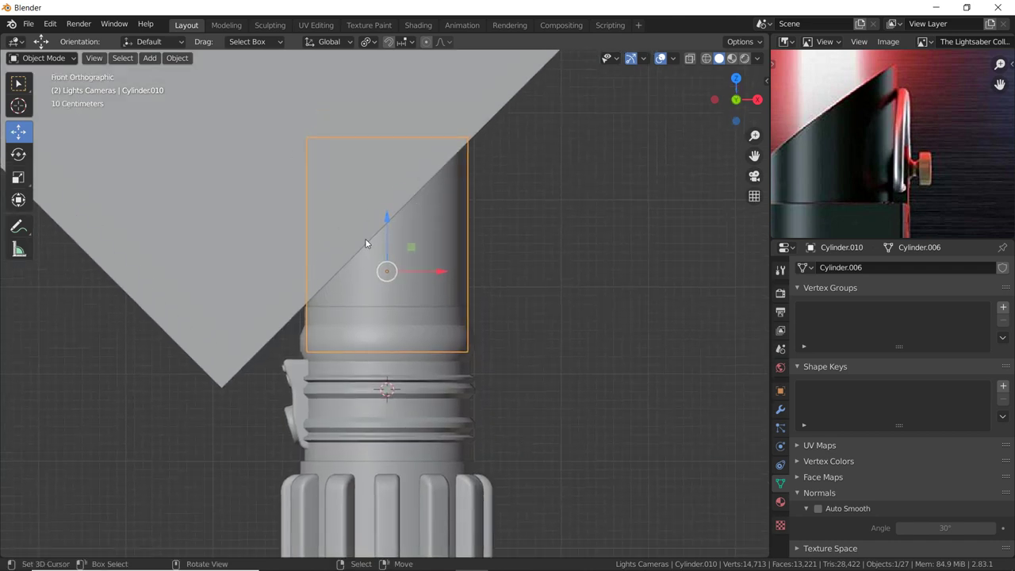
Boolean-difference the tube with the tilted cube to slant its top opening.
{"action": "left_click", "coordinate": [465, 125]}
{"action": "key", "text": "g"}
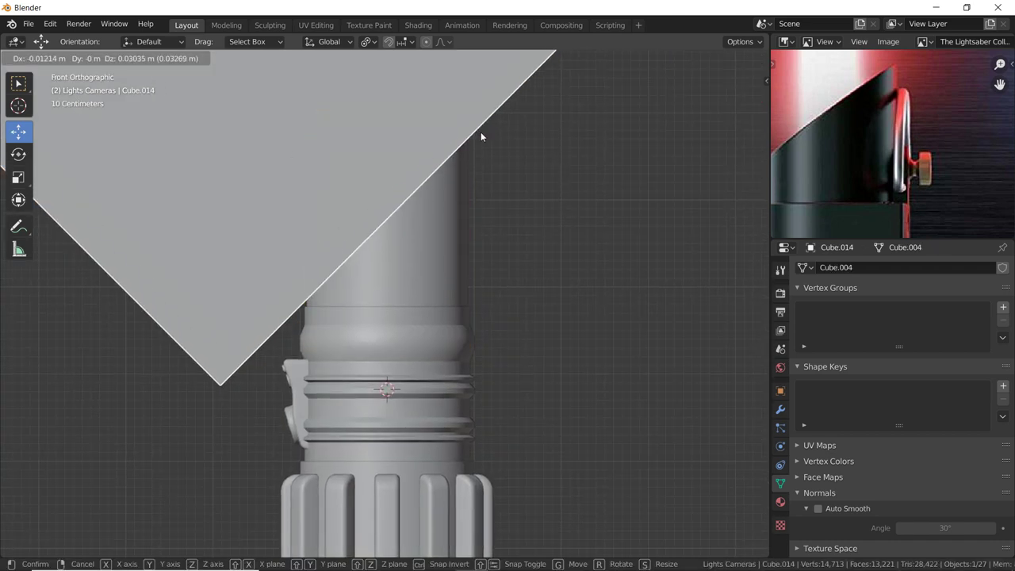
{"action": "left_click", "coordinate": [480, 133]}
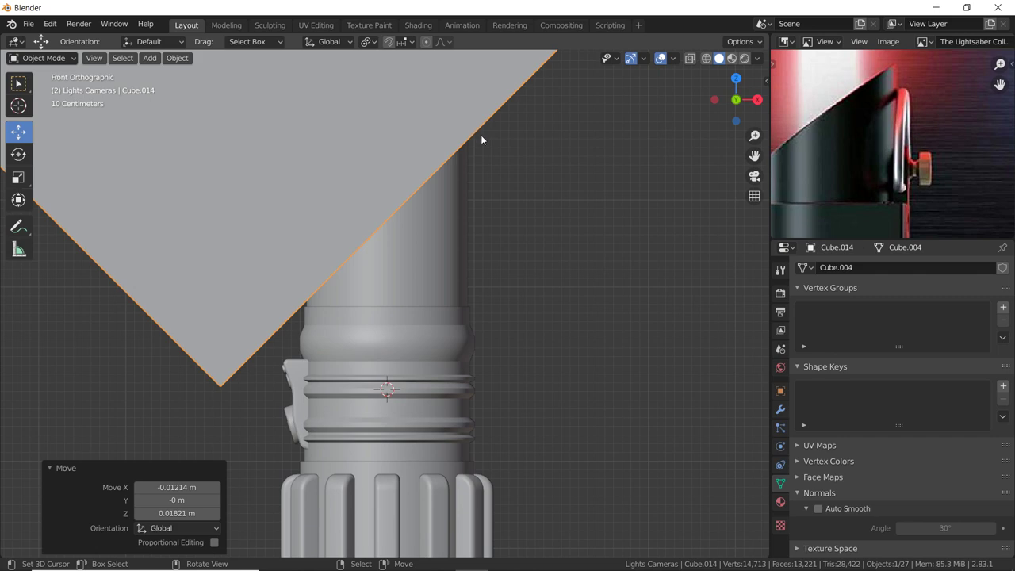
{"action": "left_click", "coordinate": [436, 235], "text": "shift"}
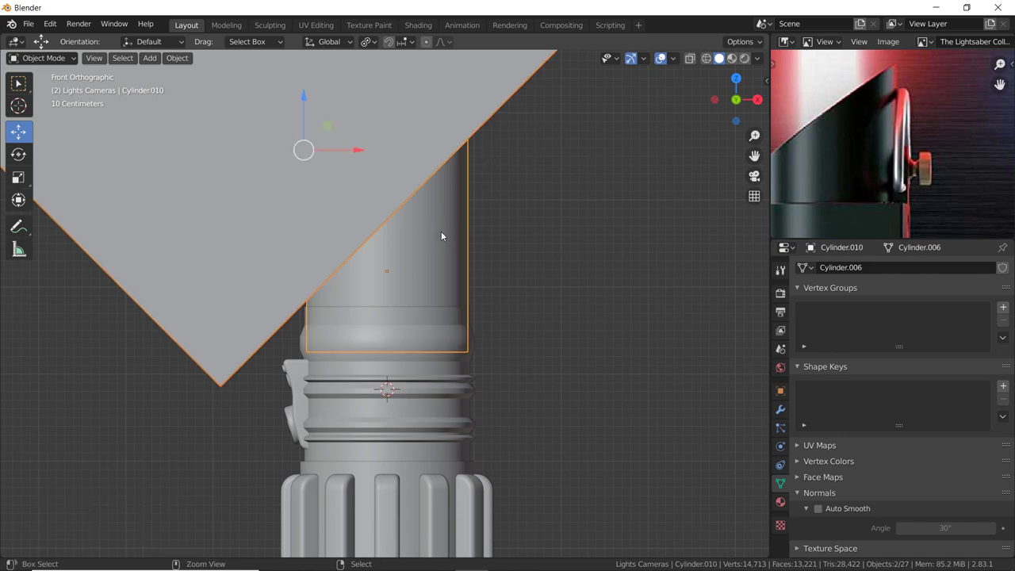
{"action": "key", "text": "ctrl+shift+KP_Subtract"}
{"action": "mouse_move", "coordinate": [441, 235]}
{"action": "middle_mouse_down"}
{"action": "mouse_move", "coordinate": [472, 283]}
{"action": "mouse_move", "coordinate": [334, 274]}
{"action": "mouse_move", "coordinate": [311, 235]}
{"action": "mouse_move", "coordinate": [354, 319]}
{"action": "mouse_move", "coordinate": [462, 245]}
{"action": "mouse_move", "coordinate": [311, 255]}
{"action": "mouse_move", "coordinate": [369, 277]}
{"action": "mouse_move", "coordinate": [405, 277]}
{"action": "mouse_move", "coordinate": [378, 294]}
{"action": "mouse_move", "coordinate": [417, 298]}
{"action": "mouse_move", "coordinate": [370, 257]}
{"action": "mouse_move", "coordinate": [379, 335]}
{"action": "mouse_move", "coordinate": [376, 288]}
{"action": "middle_mouse_up"}
{"action": "left_click", "coordinate": [372, 290]}
Isolate the inner ribbed cylinder and inset both of its end faces.
{"action": "key", "text": "Tab"}
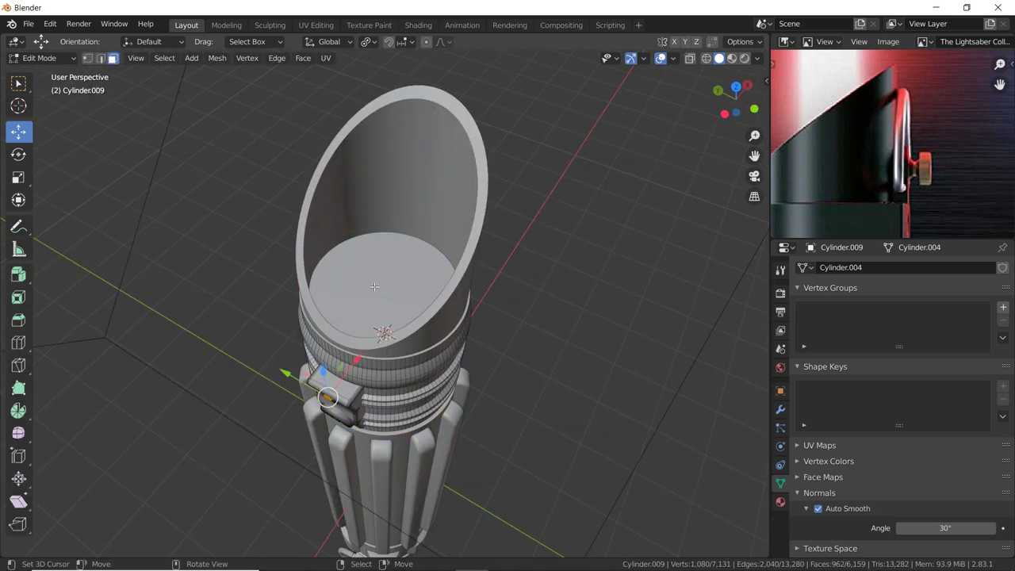
{"action": "key", "text": "KP_Divide"}
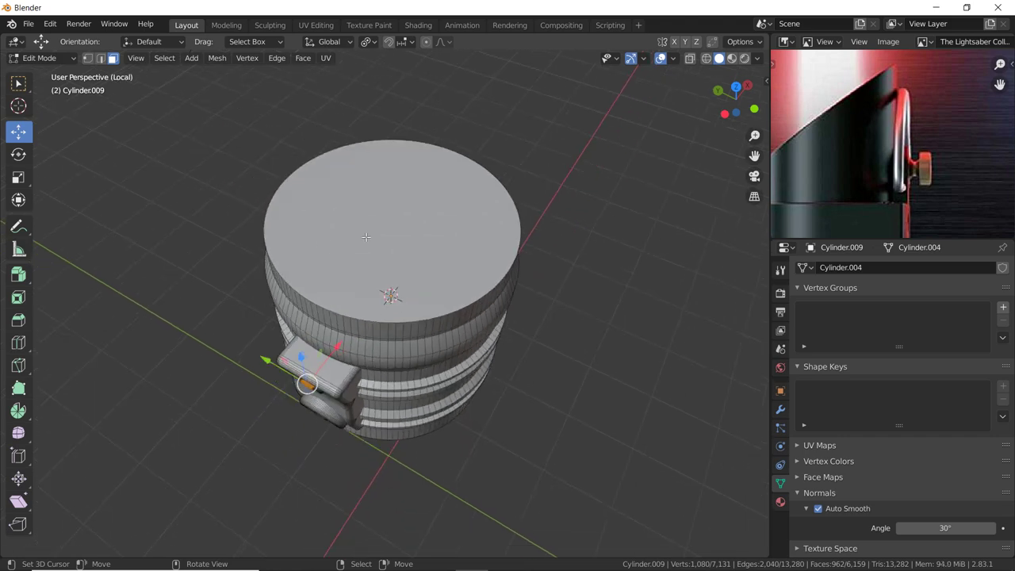
{"action": "left_click", "coordinate": [366, 236]}
{"action": "middle_click_drag", "start_coordinate": [365, 236], "coordinate": [417, 317]}
{"action": "left_click", "coordinate": [417, 317], "text": "shift"}
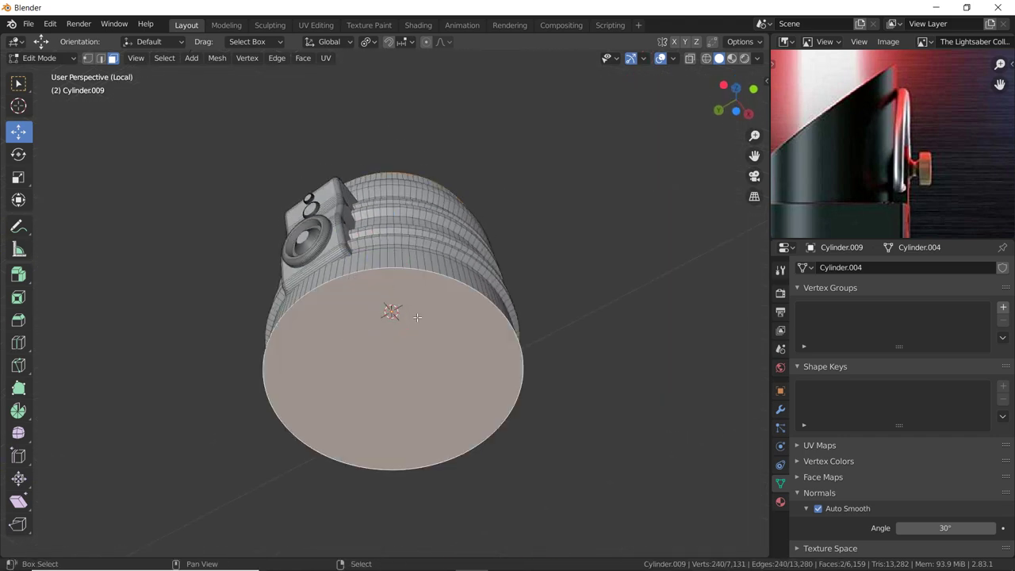
{"action": "key", "text": "i"}
{"action": "left_click", "coordinate": [634, 219]}
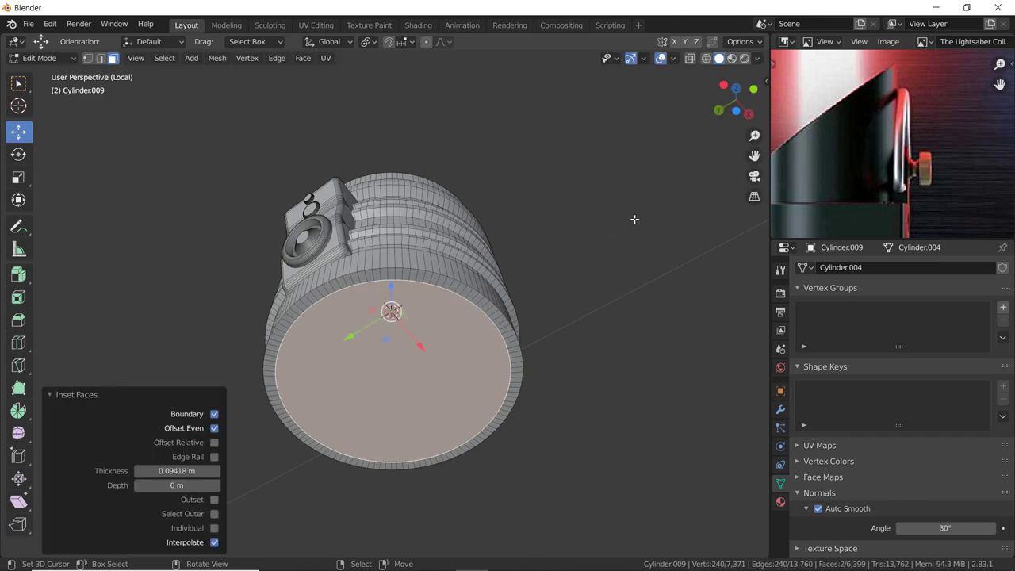
Bridge Edge Loops between the inset end faces to hollow the inner cylinder.
{"action": "key", "text": "F3"}
{"action": "type", "text": "Bridge Edge Loops"}
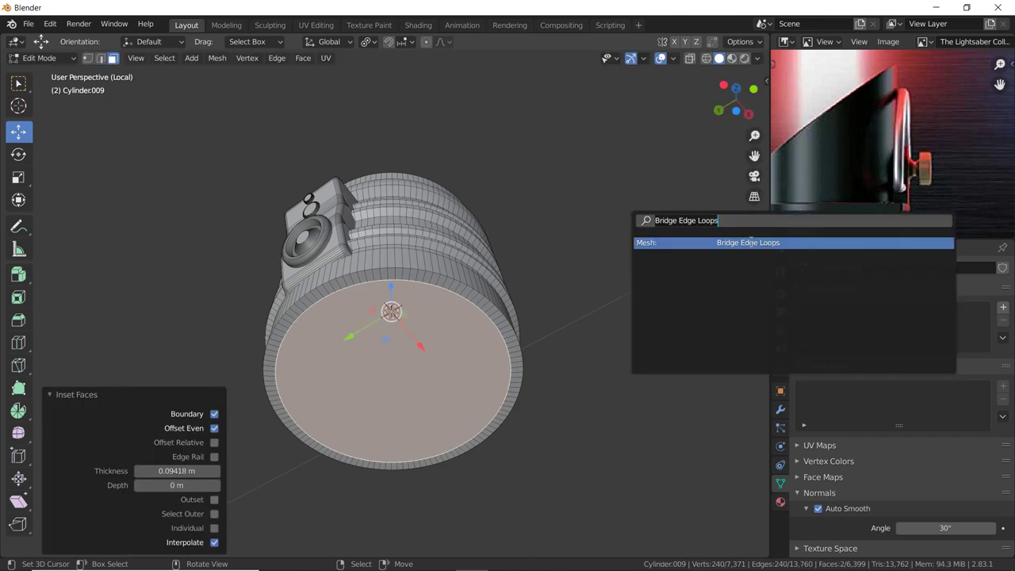
{"action": "key", "text": "Return"}
{"action": "mouse_move", "coordinate": [564, 229]}
{"action": "middle_mouse_down"}
{"action": "mouse_move", "coordinate": [555, 357]}
{"action": "mouse_move", "coordinate": [516, 285]}
{"action": "mouse_move", "coordinate": [431, 282]}
{"action": "middle_mouse_up"}
{"action": "key", "text": "Tab"}
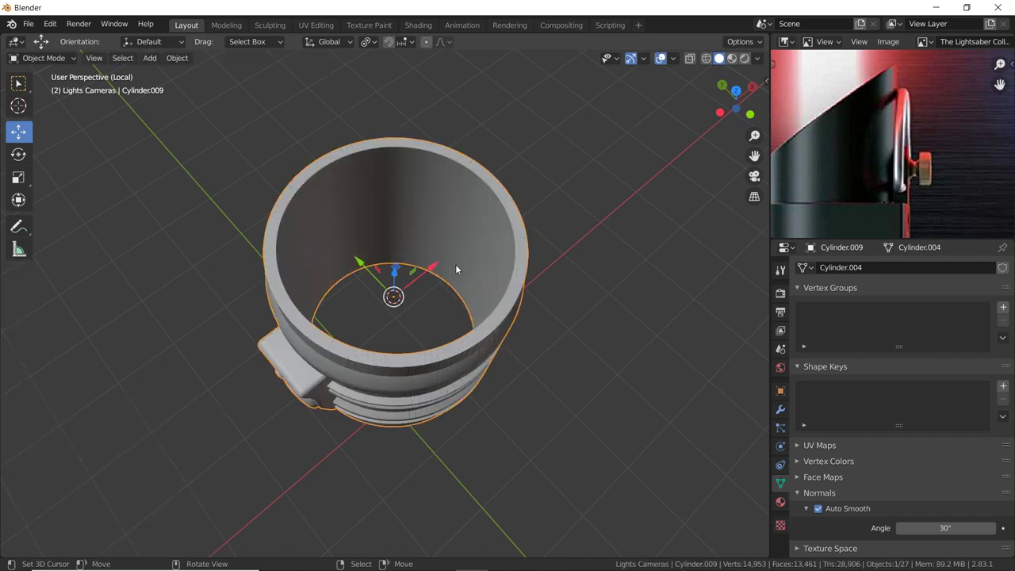
Exit local view, select the slanted emitter shroud, and bring up the Add menu.
{"action": "key", "text": "KP_Divide"}
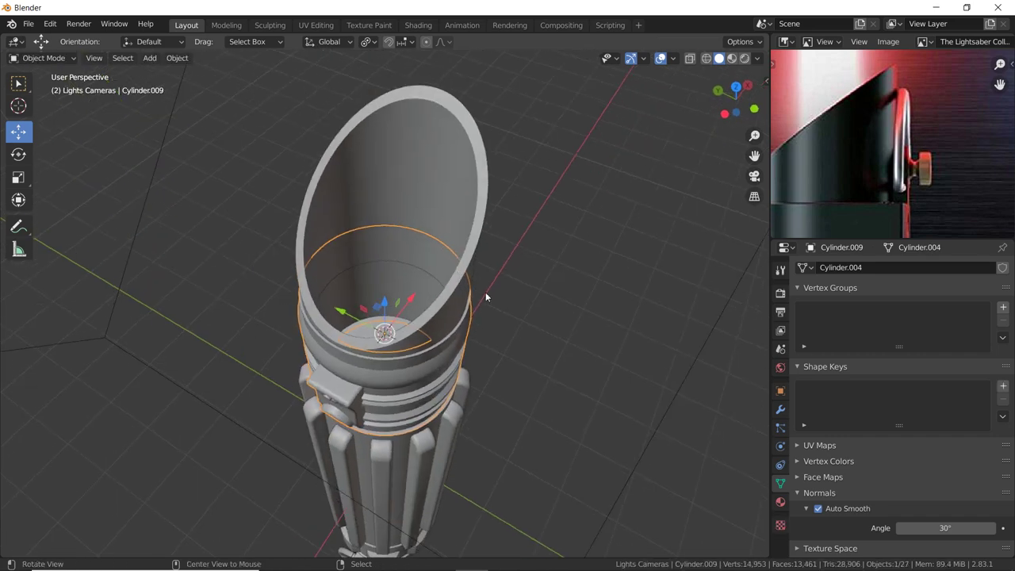
{"action": "mouse_move", "coordinate": [485, 294]}
{"action": "middle_mouse_down"}
{"action": "mouse_move", "coordinate": [496, 361]}
{"action": "mouse_move", "coordinate": [478, 333]}
{"action": "mouse_move", "coordinate": [494, 288]}
{"action": "mouse_move", "coordinate": [471, 299]}
{"action": "mouse_move", "coordinate": [478, 320]}
{"action": "mouse_move", "coordinate": [380, 292]}
{"action": "mouse_move", "coordinate": [431, 261]}
{"action": "middle_mouse_up"}
{"action": "left_click", "coordinate": [446, 260]}
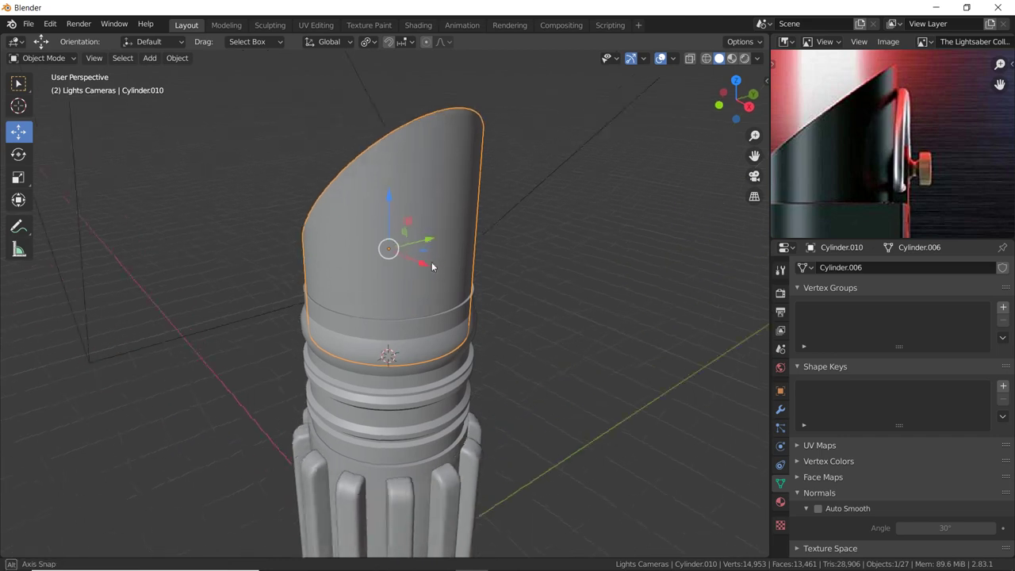
{"action": "mouse_move", "coordinate": [909, 173]}
{"action": "middle_mouse_down"}
{"action": "mouse_move", "coordinate": [922, 199]}
{"action": "mouse_move", "coordinate": [943, 186]}
{"action": "middle_mouse_up"}
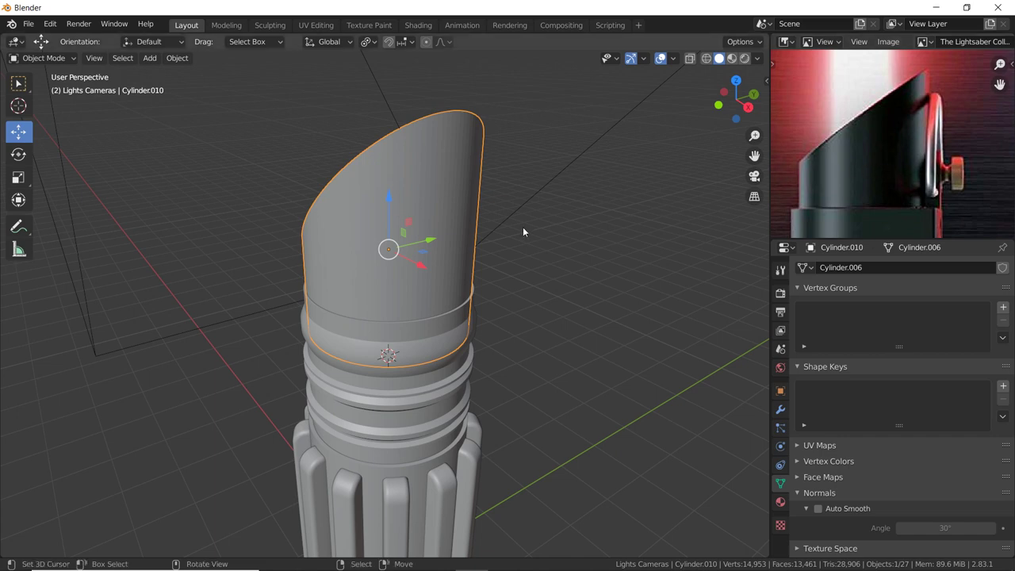
{"action": "middle_click_drag", "start_coordinate": [354, 269], "coordinate": [701, 191]}
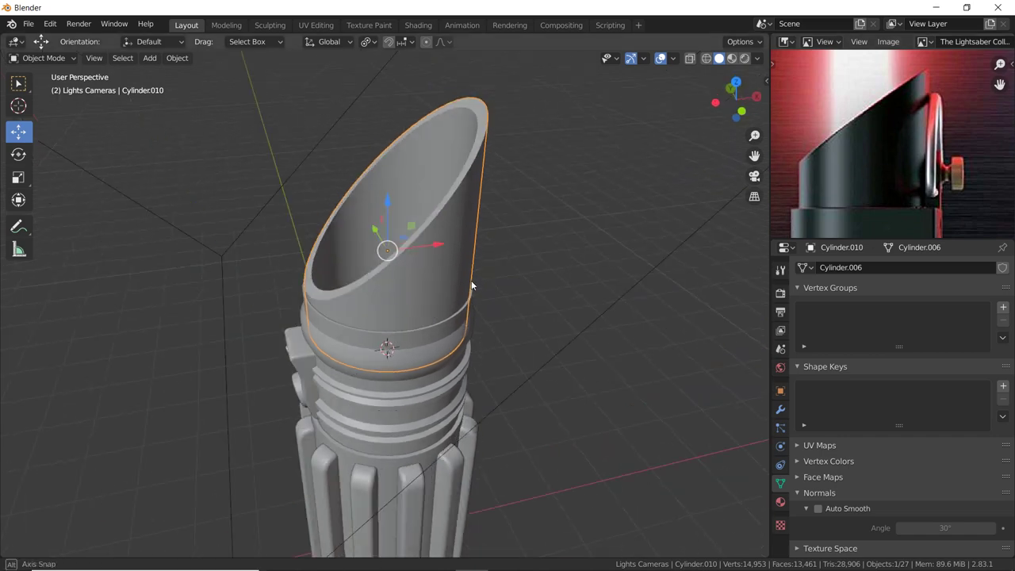
{"action": "middle_click_drag", "start_coordinate": [912, 222], "coordinate": [959, 159]}
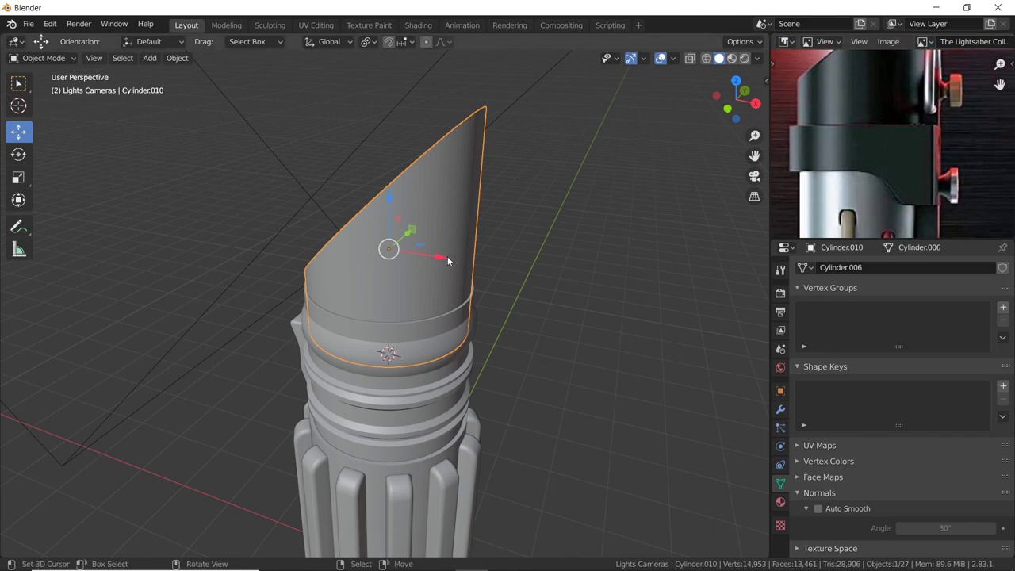
{"action": "scroll", "coordinate": [448, 260], "scroll_direction": "down", "scroll_amount": 1}
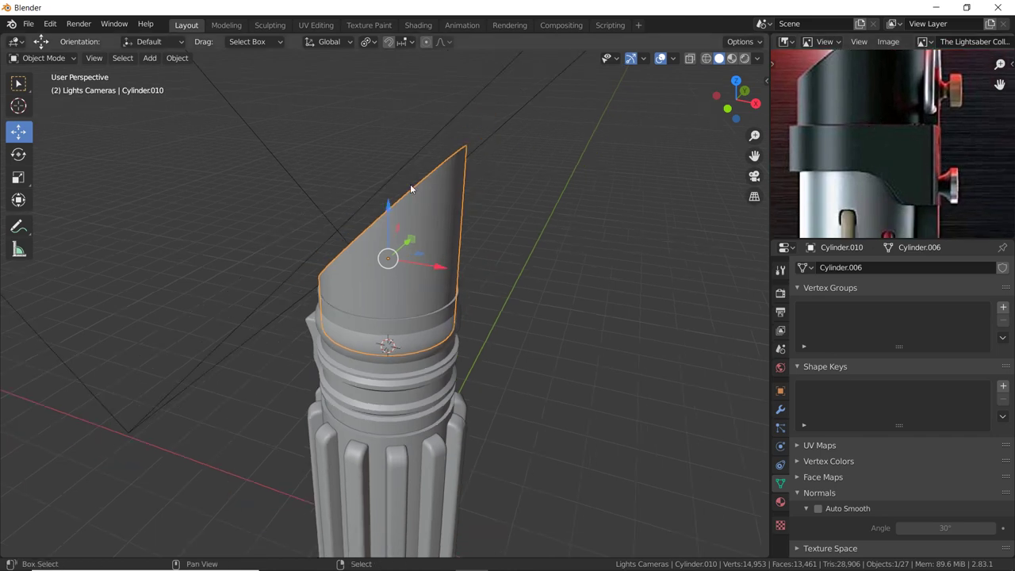
{"action": "key", "text": "shift+a"}
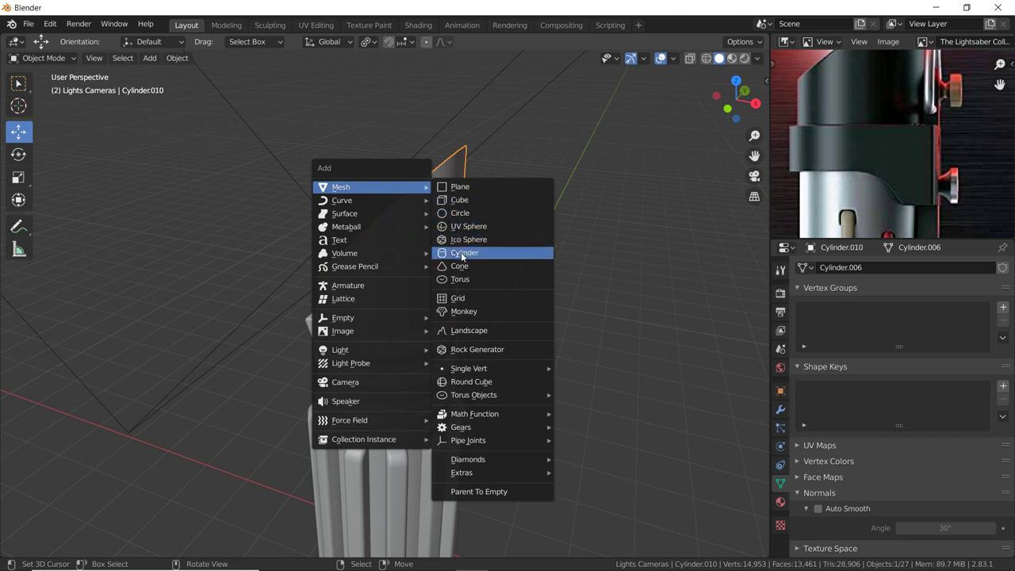
Add a cylinder, rotate it 90° about Y, shrink it to 0.097, and place it at the shroud base.
{"action": "left_click", "coordinate": [462, 253]}
{"action": "left_click_drag", "start_coordinate": [391, 300], "coordinate": [389, 205]}
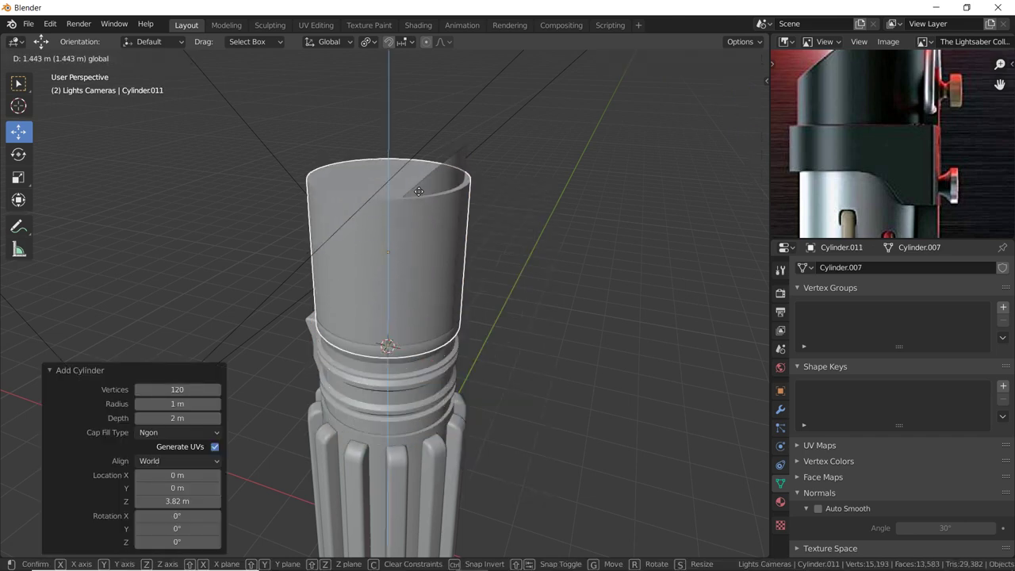
{"action": "left_click_drag", "start_coordinate": [448, 255], "coordinate": [527, 270]}
{"action": "type", "text": "ry"}
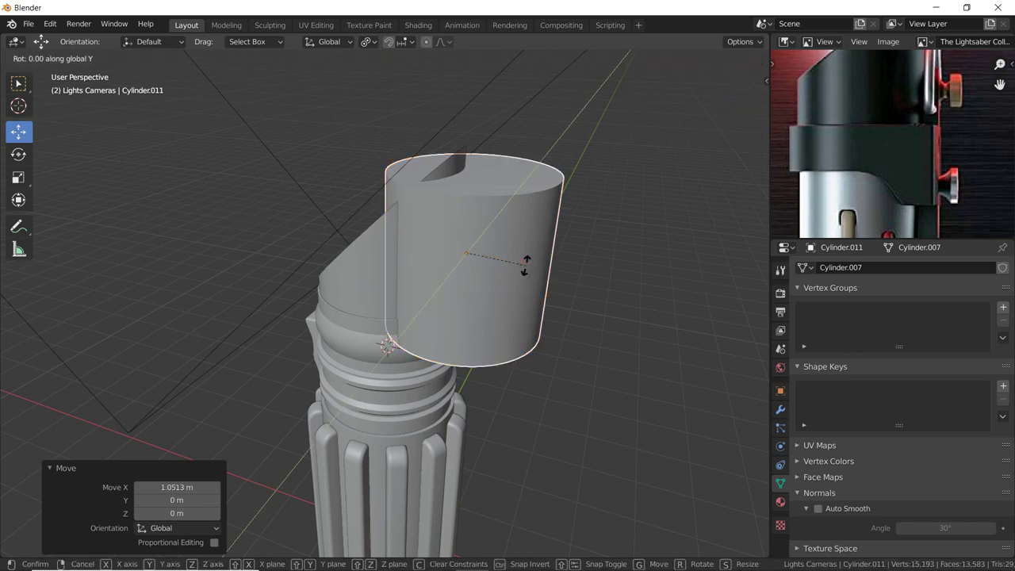
{"action": "type", "text": "90"}
{"action": "key", "text": "Return"}
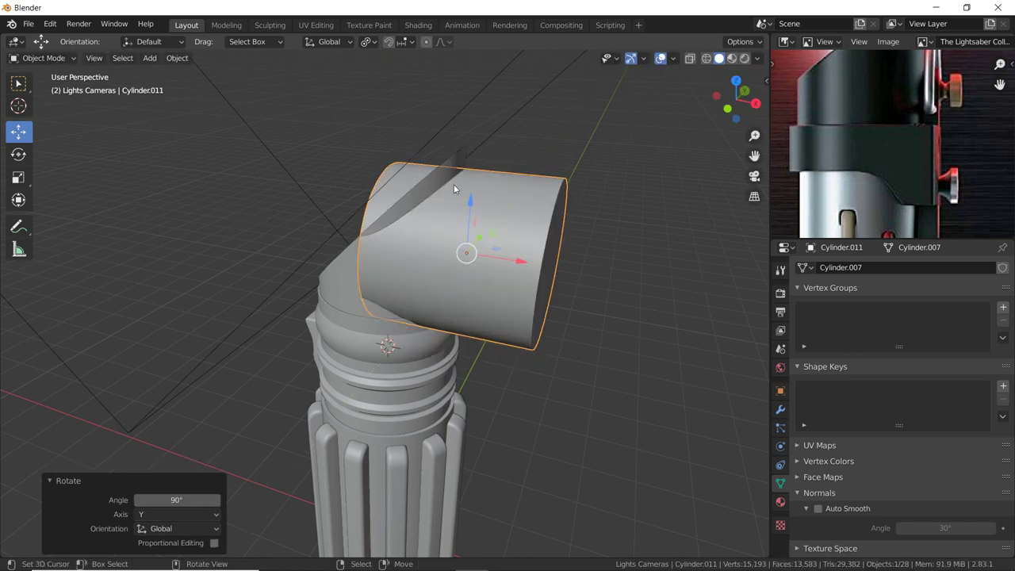
{"action": "key", "text": "s"}
{"action": "left_click", "coordinate": [480, 250]}
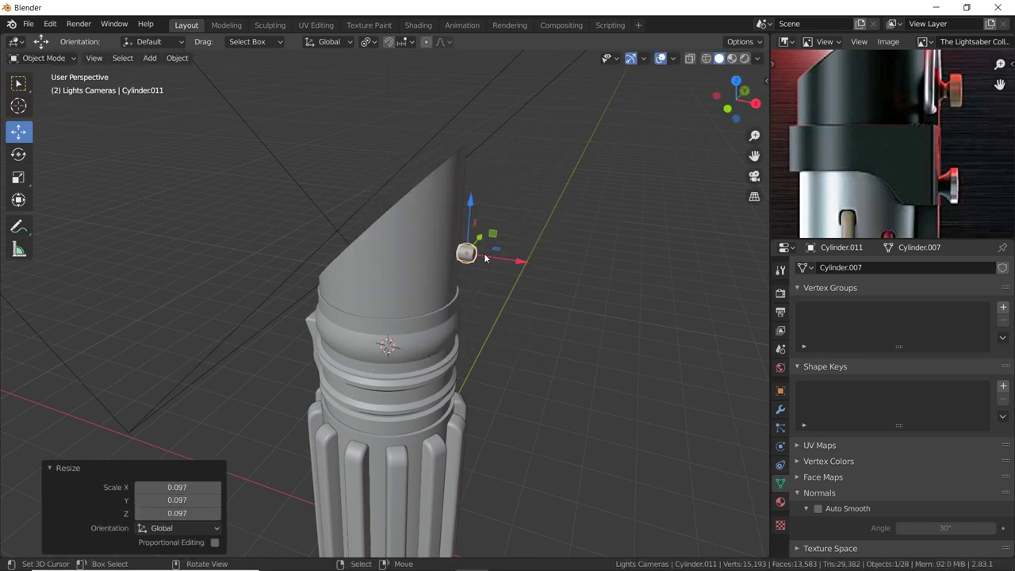
{"action": "left_click_drag", "start_coordinate": [519, 259], "coordinate": [511, 259]}
{"action": "mouse_move", "coordinate": [463, 207]}
{"action": "left_mouse_down"}
{"action": "mouse_move", "coordinate": [457, 238]}
{"action": "mouse_move", "coordinate": [477, 260]}
{"action": "left_mouse_up"}
Frame the small cylinder and select its outer end face in Edit Mode.
{"action": "middle_click_drag", "start_coordinate": [489, 279], "coordinate": [451, 295]}
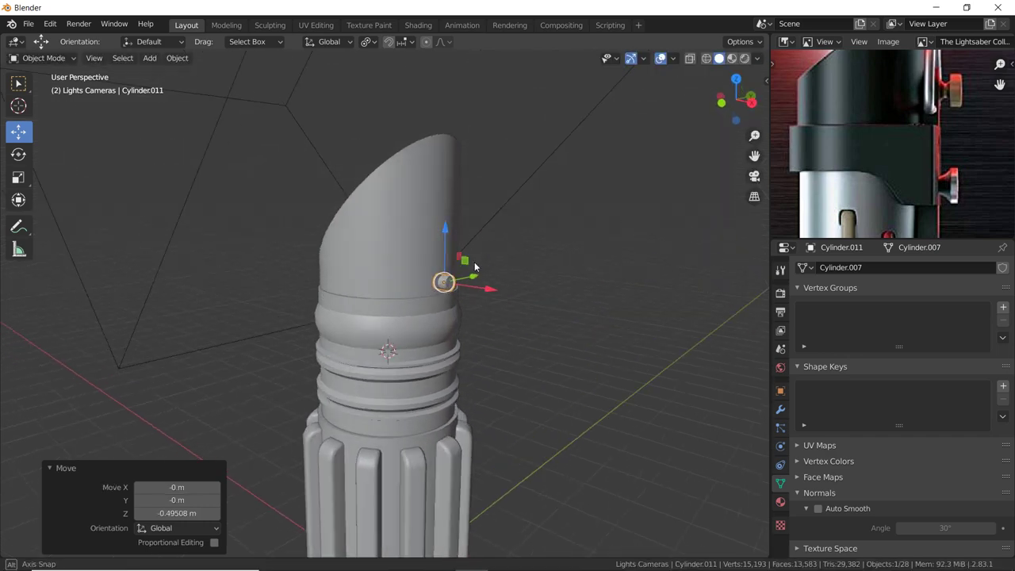
{"action": "scroll", "coordinate": [451, 294], "scroll_direction": "up", "scroll_amount": 4}
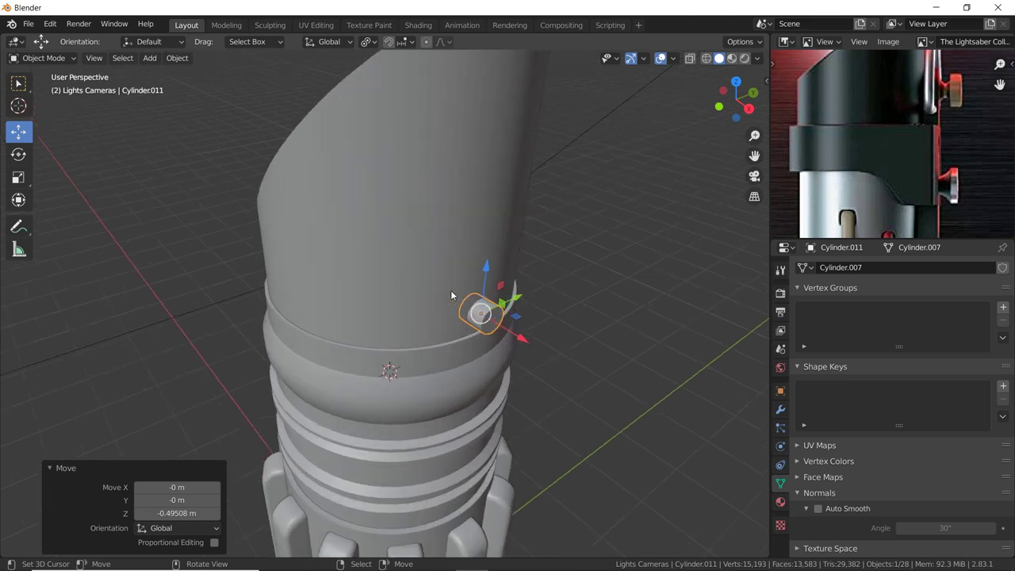
{"action": "scroll", "coordinate": [451, 294], "scroll_direction": "up", "scroll_amount": 1}
{"action": "key", "text": "KP_Decimal"}
{"action": "scroll", "coordinate": [451, 295], "scroll_direction": "down", "scroll_amount": 2}
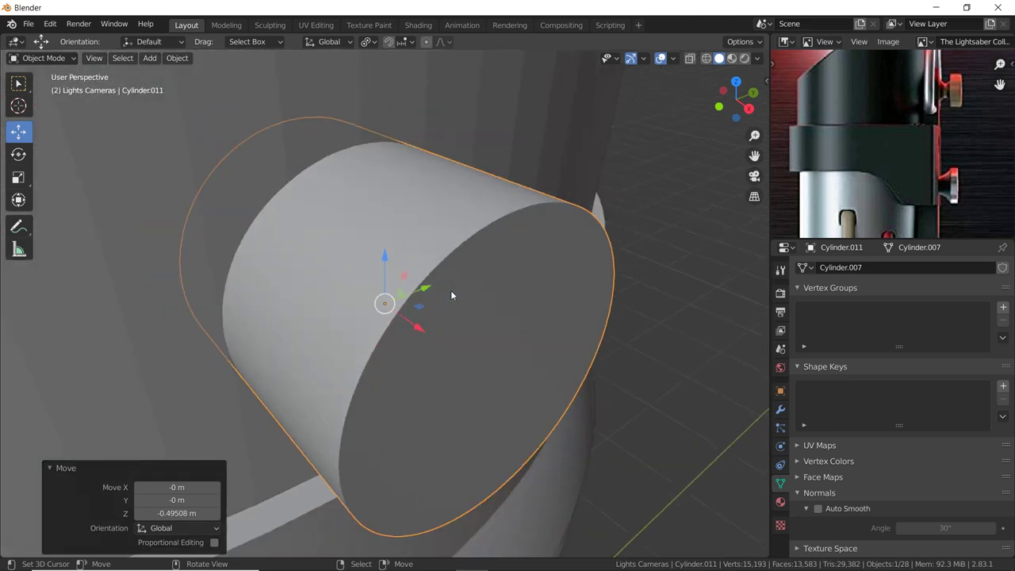
{"action": "scroll", "coordinate": [451, 295], "scroll_direction": "down", "scroll_amount": 2}
{"action": "scroll", "coordinate": [451, 295], "scroll_direction": "down", "scroll_amount": 2}
{"action": "middle_click_drag", "start_coordinate": [378, 239], "coordinate": [471, 287]}
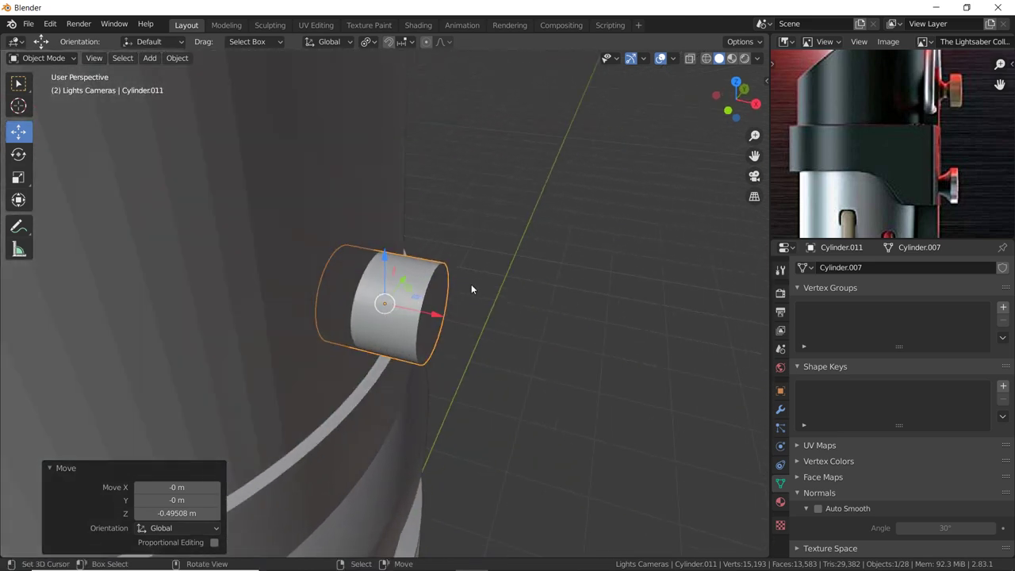
{"action": "key", "text": "Tab"}
{"action": "left_click", "coordinate": [433, 310]}
Move the end face along X and extrude it twice, scaling the second face to 1.219.
{"action": "key", "text": "g"}
{"action": "key", "text": "x"}
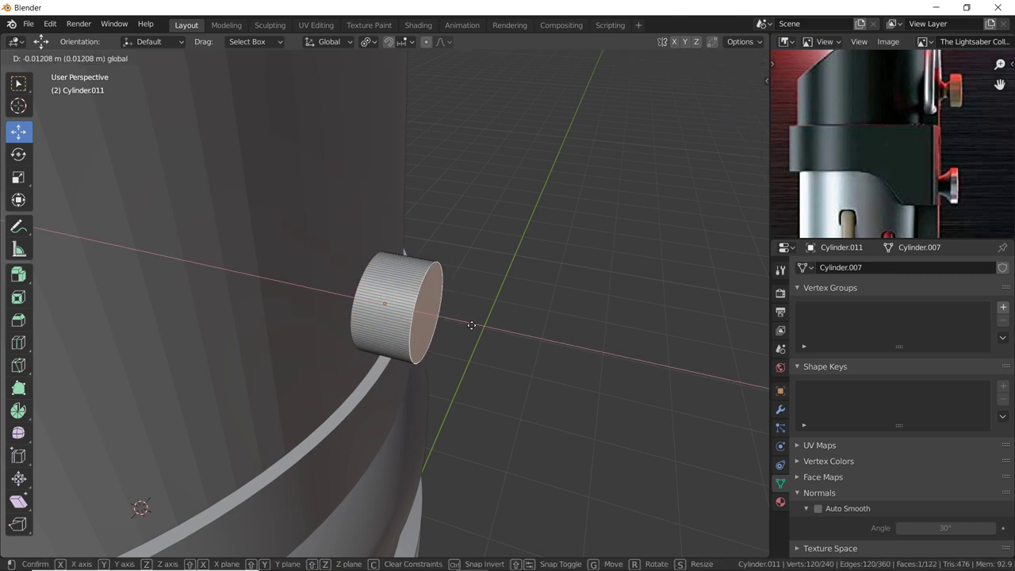
{"action": "left_click", "coordinate": [429, 319]}
{"action": "key", "text": "e"}
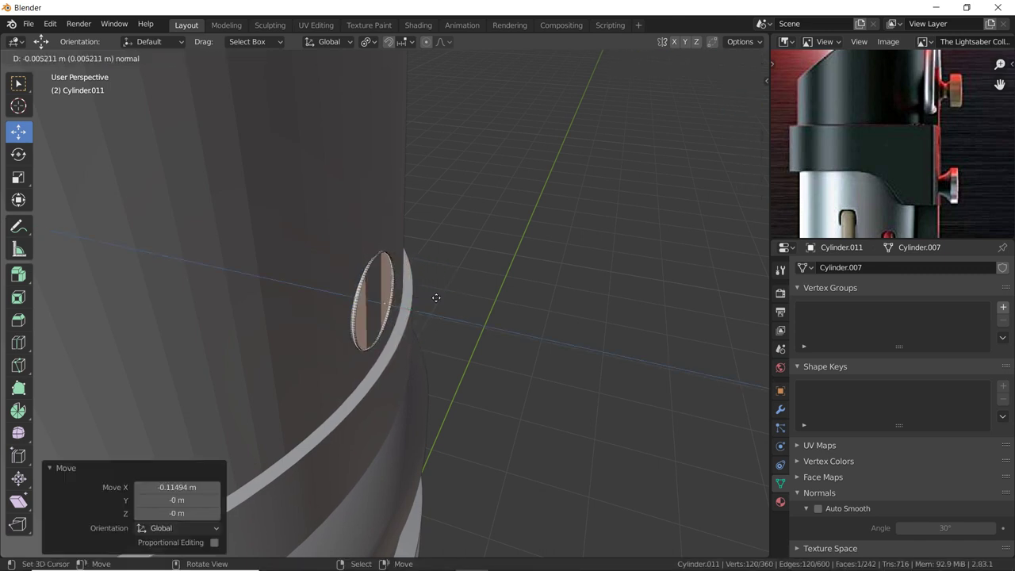
{"action": "left_click", "coordinate": [441, 279]}
{"action": "key", "text": "s"}
{"action": "left_click", "coordinate": [440, 279]}
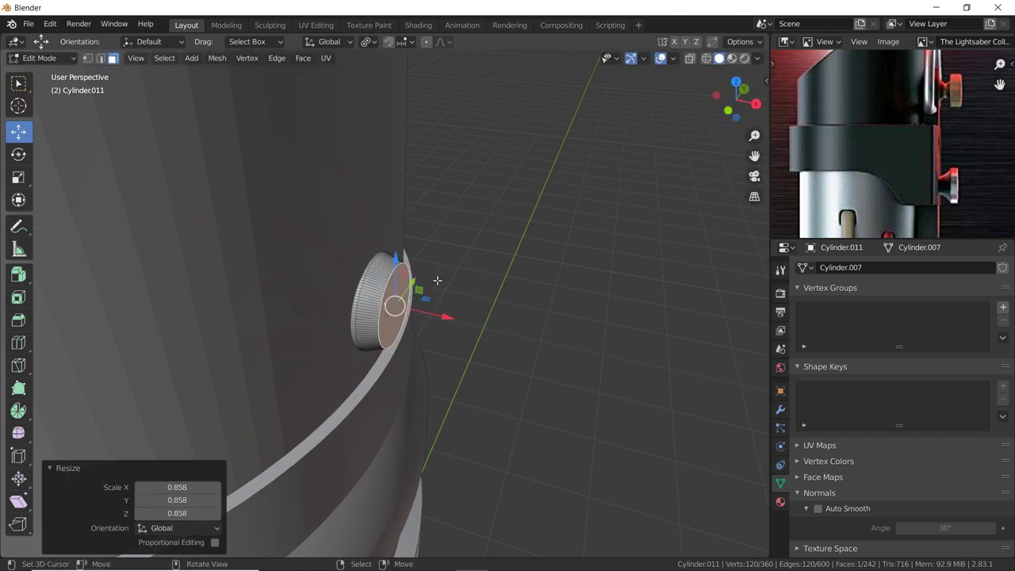
{"action": "key", "text": "e"}
{"action": "left_click", "coordinate": [450, 269]}
{"action": "key", "text": "s"}
{"action": "left_click", "coordinate": [452, 263]}
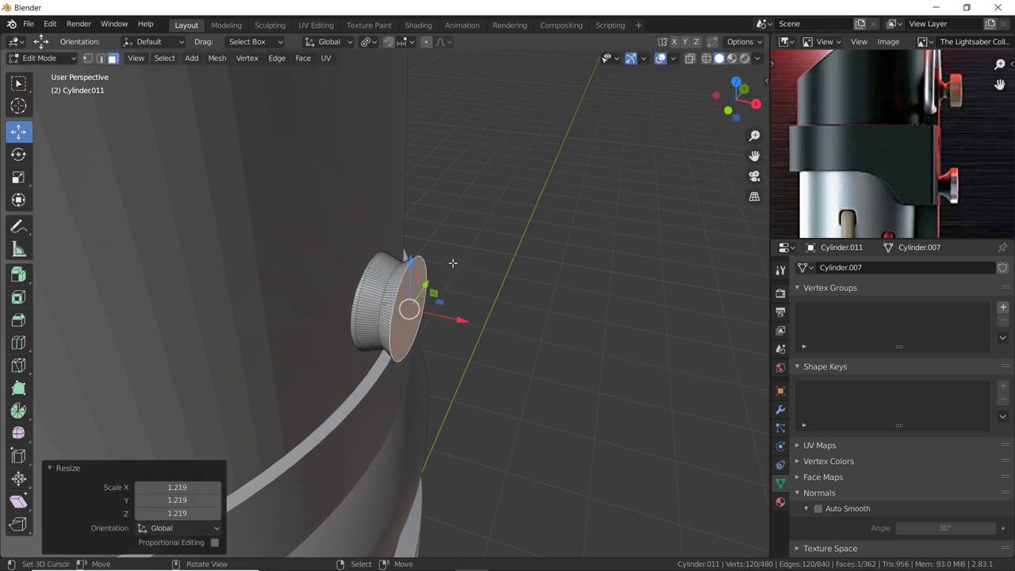
Extrude a wide disc scaled about 1.9, thicken it, and bevel its edges.
{"action": "key", "text": "e"}
{"action": "left_click", "coordinate": [436, 267]}
{"action": "key", "text": "s"}
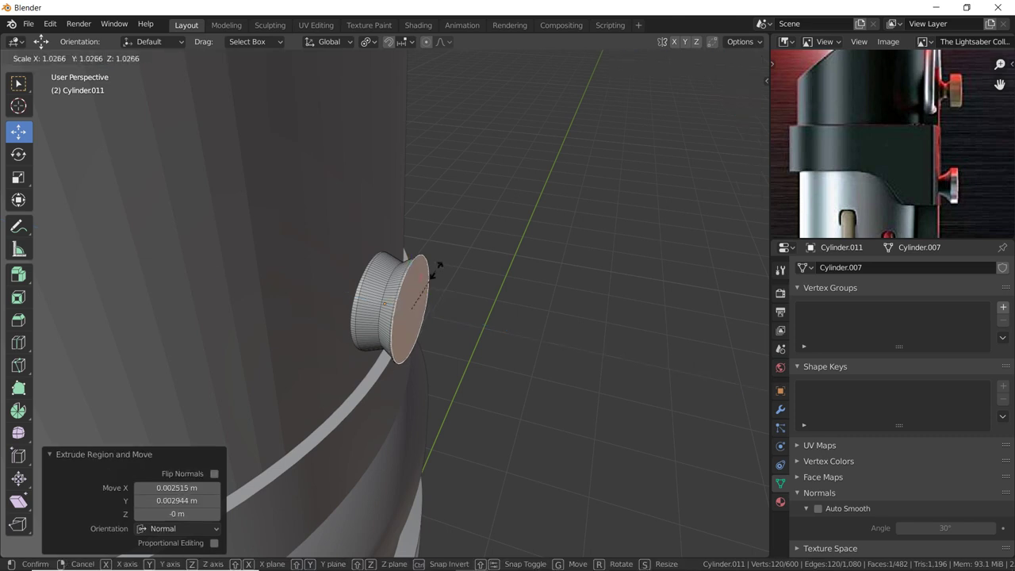
{"action": "left_click", "coordinate": [465, 238]}
{"action": "key", "text": "e"}
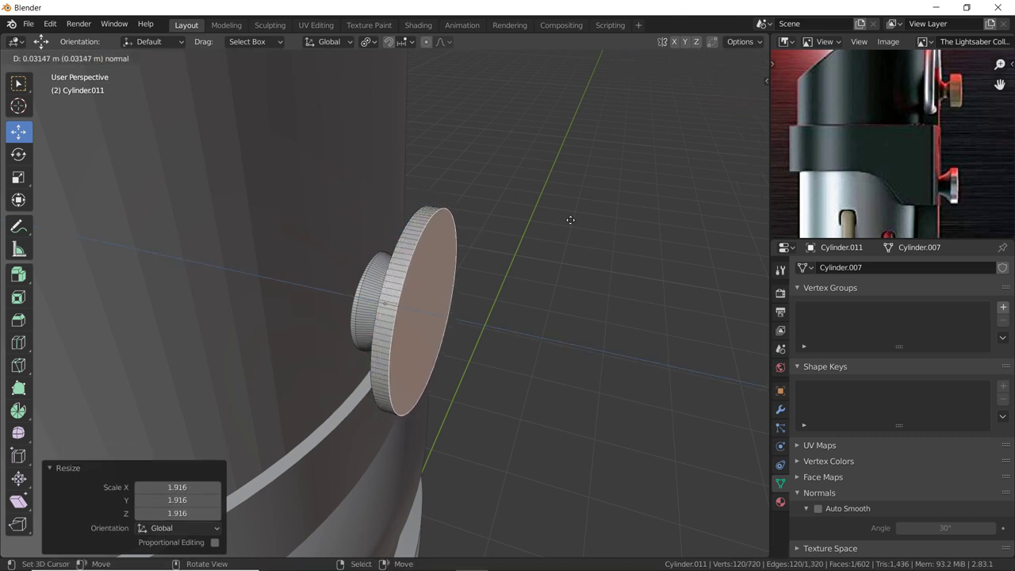
{"action": "left_click", "coordinate": [582, 211]}
{"action": "mouse_move", "coordinate": [542, 232]}
{"action": "middle_mouse_down"}
{"action": "mouse_move", "coordinate": [543, 193]}
{"action": "mouse_move", "coordinate": [498, 201]}
{"action": "middle_mouse_up"}
{"action": "middle_click_drag", "start_coordinate": [483, 264], "coordinate": [523, 289]}
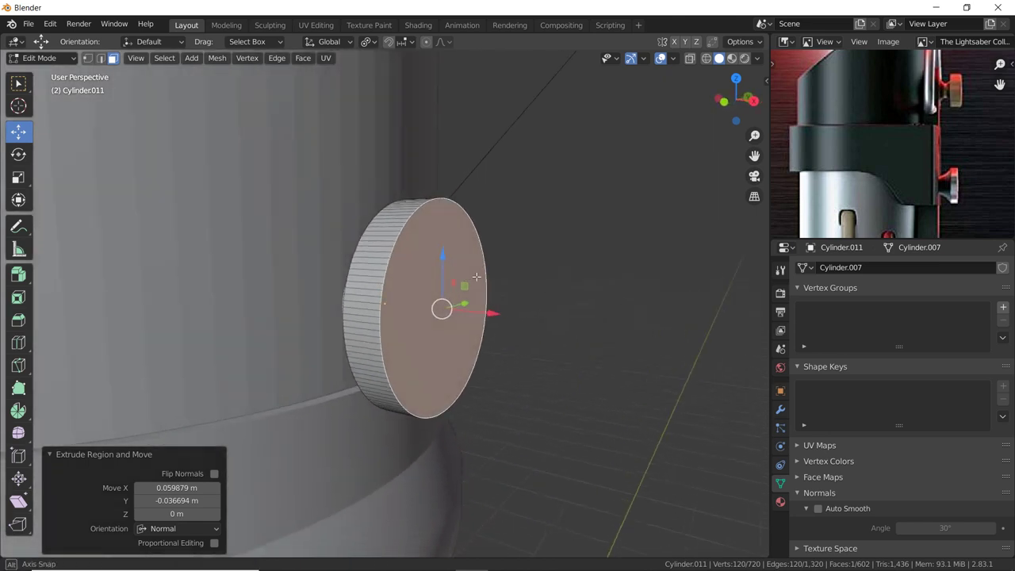
{"action": "key", "text": "ctrl+b"}
{"action": "scroll", "coordinate": [530, 290], "scroll_direction": "up", "scroll_amount": 6}
{"action": "left_click", "coordinate": [512, 294]}
Inset the disc's front face and extrude it to form a recessed face.
{"action": "left_click", "coordinate": [463, 296]}
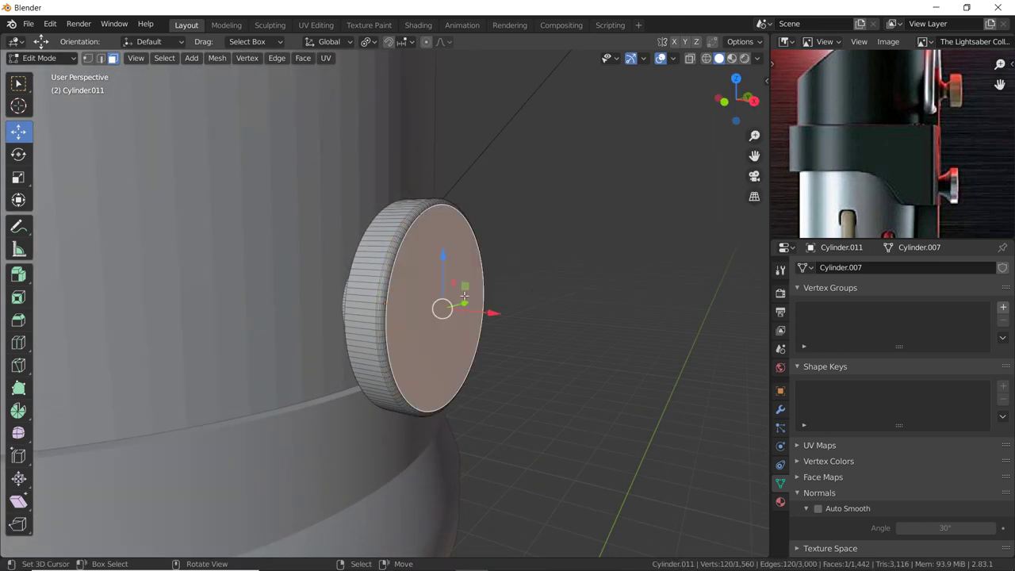
{"action": "key", "text": "i"}
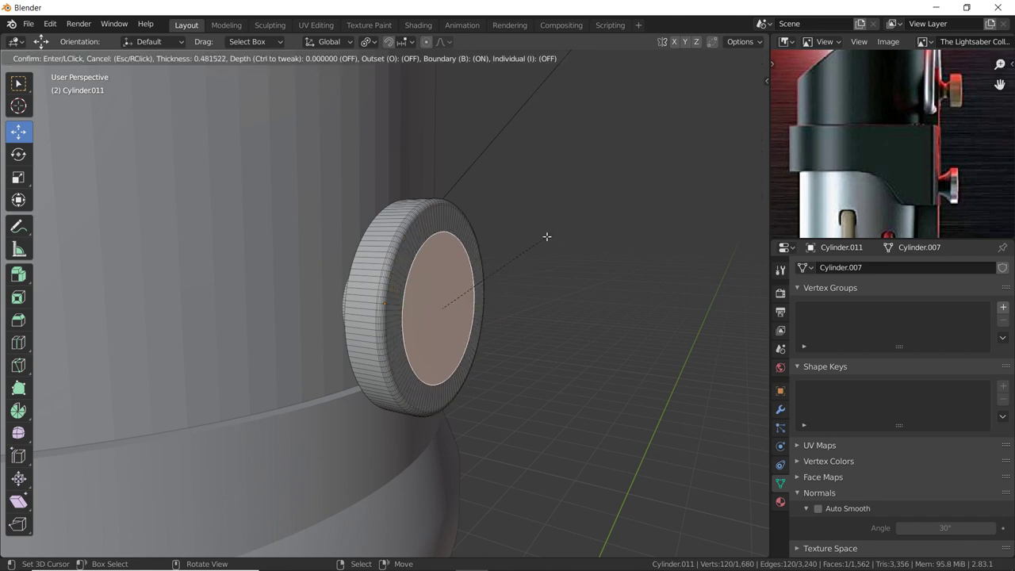
{"action": "left_click", "coordinate": [536, 244]}
{"action": "key", "text": "e"}
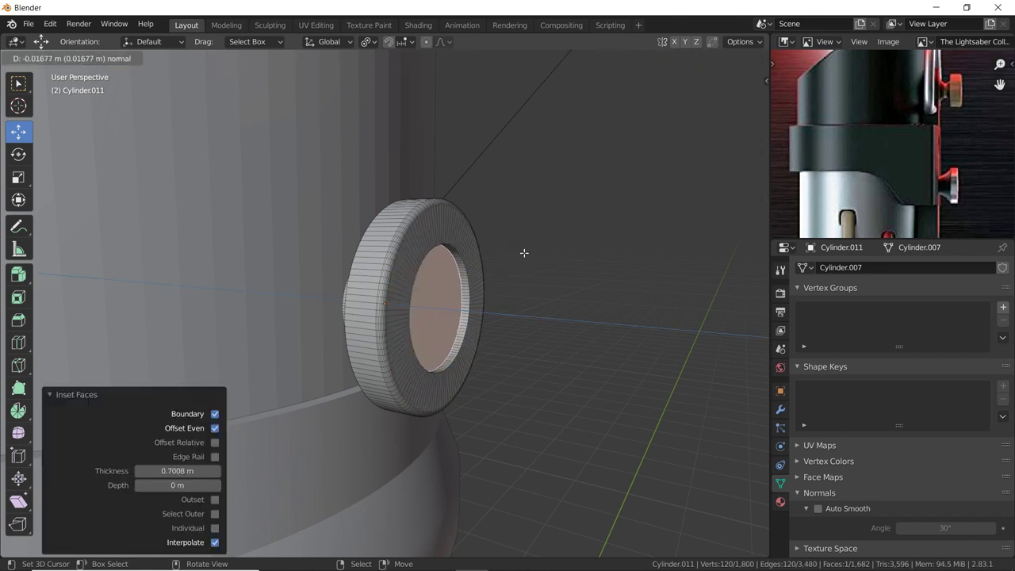
{"action": "left_click", "coordinate": [523, 252]}
Give the knob smooth shading with 30° auto smooth.
{"action": "key", "text": "Tab"}
{"action": "mouse_move", "coordinate": [523, 252]}
{"action": "middle_mouse_down"}
{"action": "mouse_move", "coordinate": [472, 269]}
{"action": "mouse_move", "coordinate": [487, 284]}
{"action": "middle_mouse_up"}
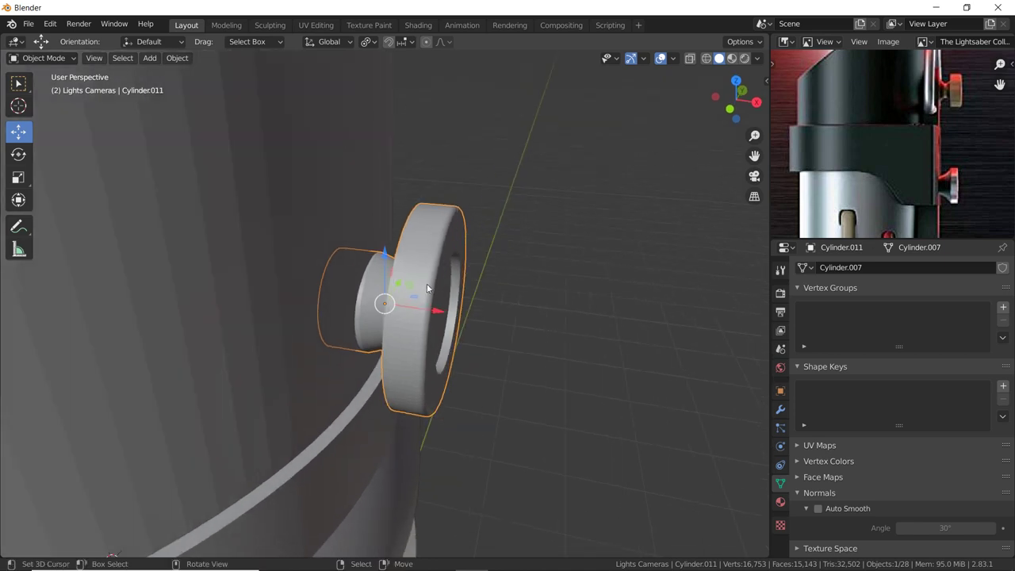
{"action": "right_click", "coordinate": [420, 286]}
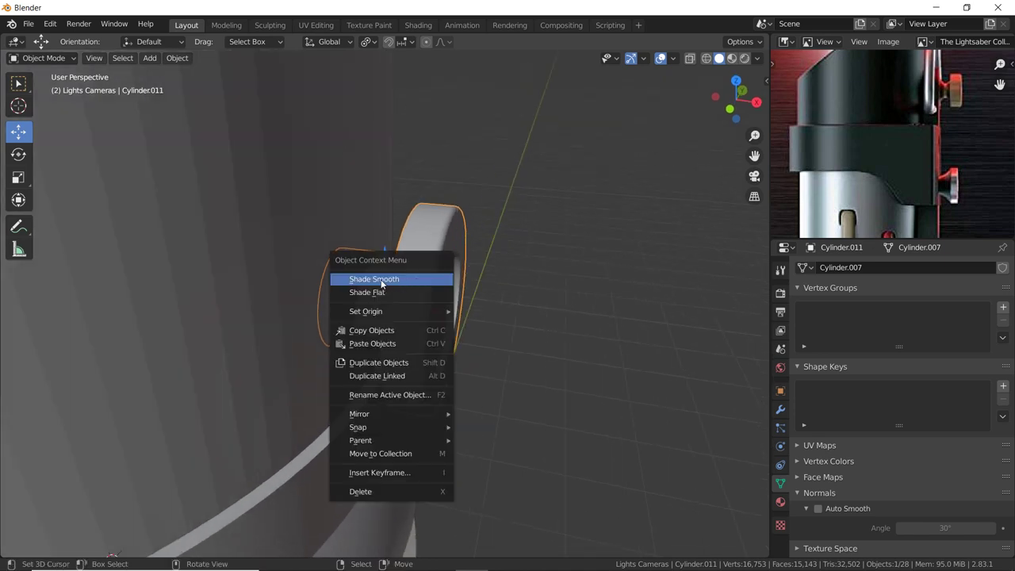
{"action": "left_click", "coordinate": [381, 279]}
{"action": "left_click", "coordinate": [817, 508]}
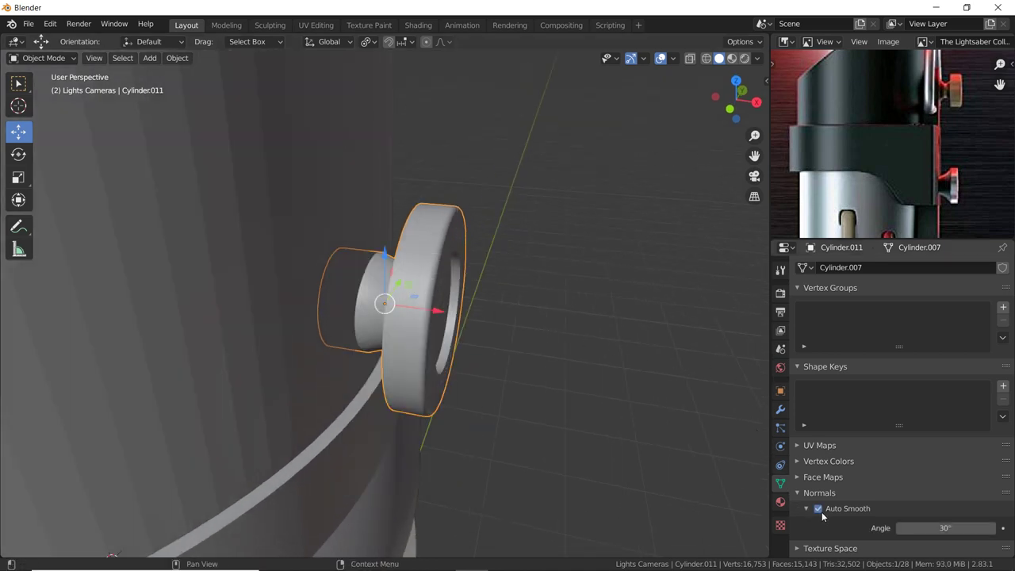
{"action": "middle_click_drag", "start_coordinate": [420, 286], "coordinate": [415, 267]}
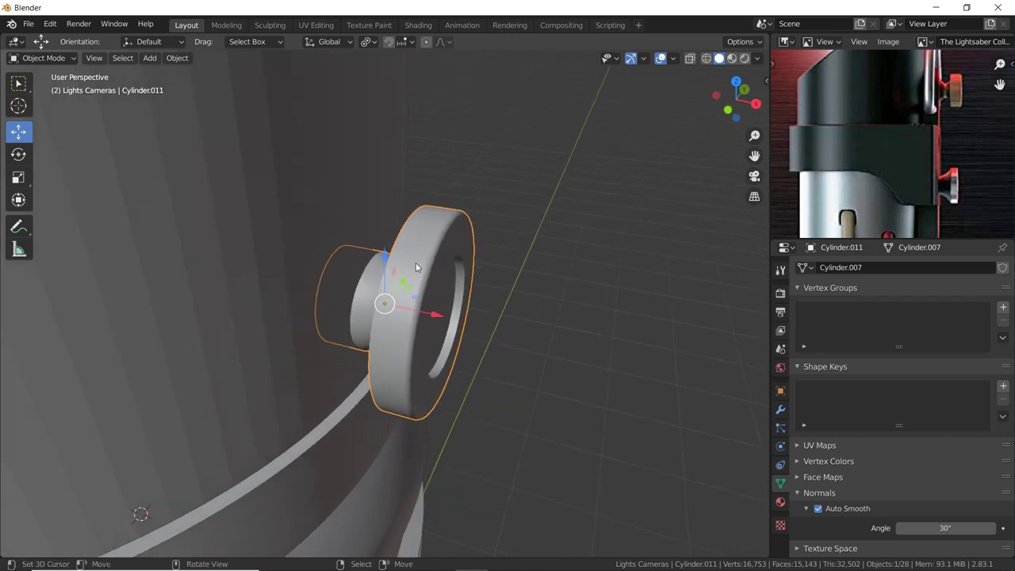
In Edit Mode, inset the side knob's outer rim faces individually.
{"action": "key", "text": "Tab"}
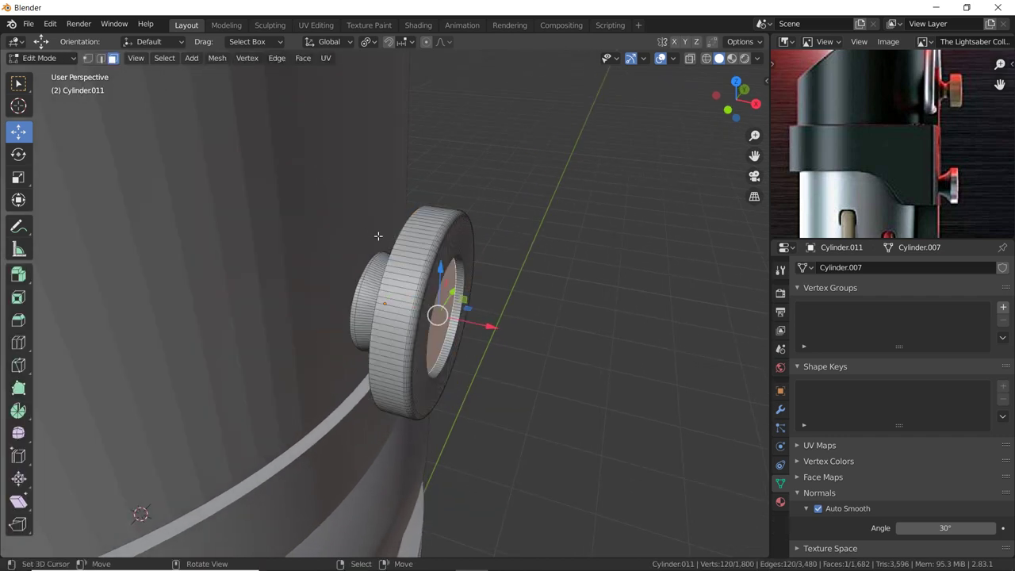
{"action": "left_click", "coordinate": [395, 274], "text": "alt"}
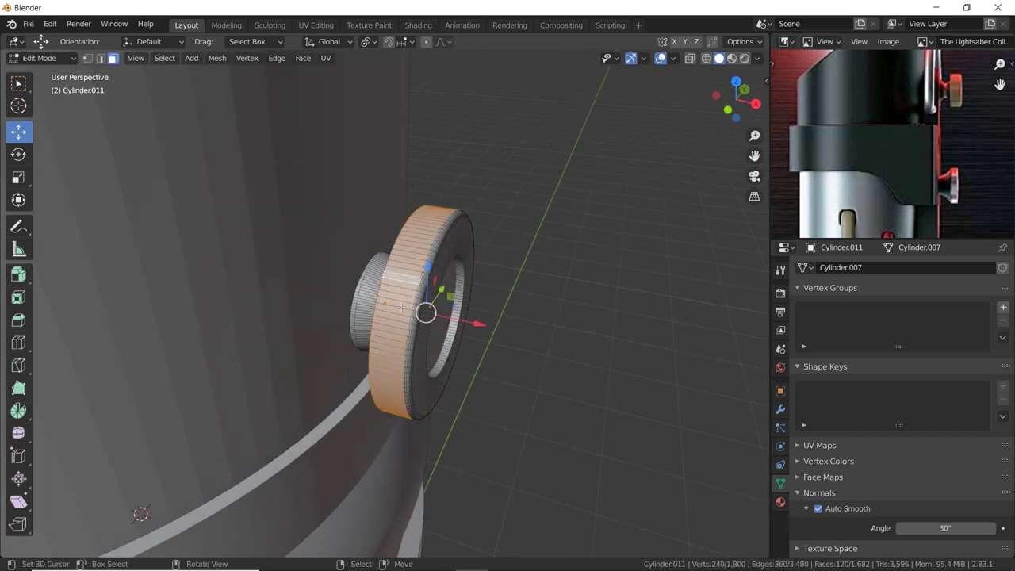
{"action": "middle_click_drag", "start_coordinate": [401, 307], "coordinate": [428, 295]}
{"action": "scroll", "coordinate": [445, 289], "scroll_direction": "up", "scroll_amount": 4}
{"action": "key", "text": "shift+space"}
{"action": "key", "text": "e"}
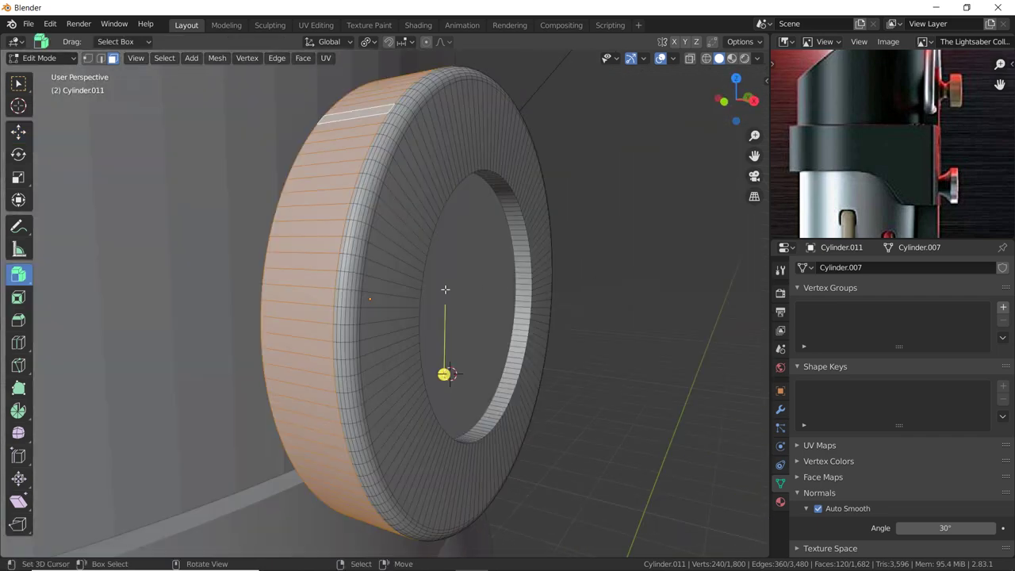
{"action": "key", "text": "i"}
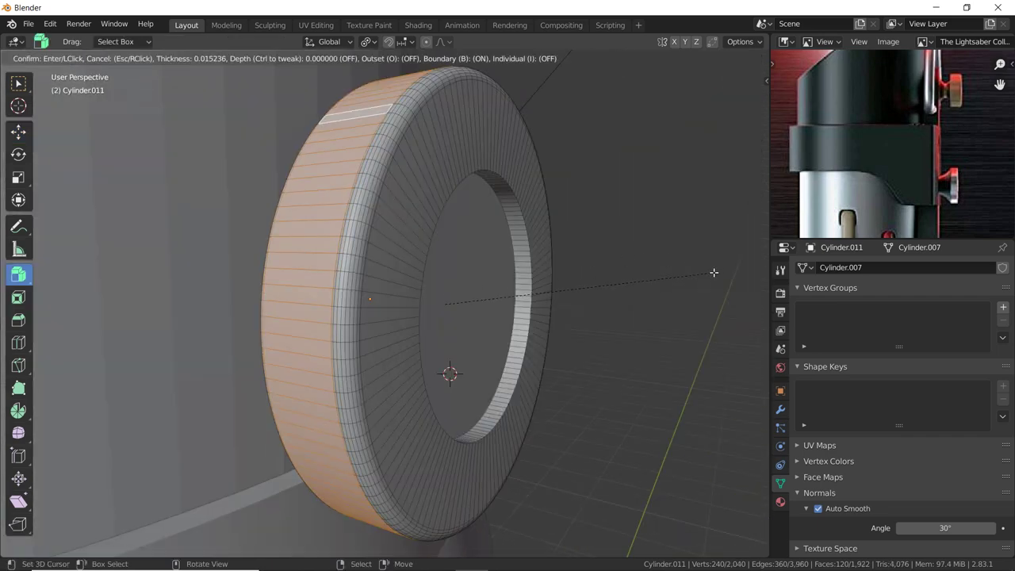
{"action": "key", "text": "i"}
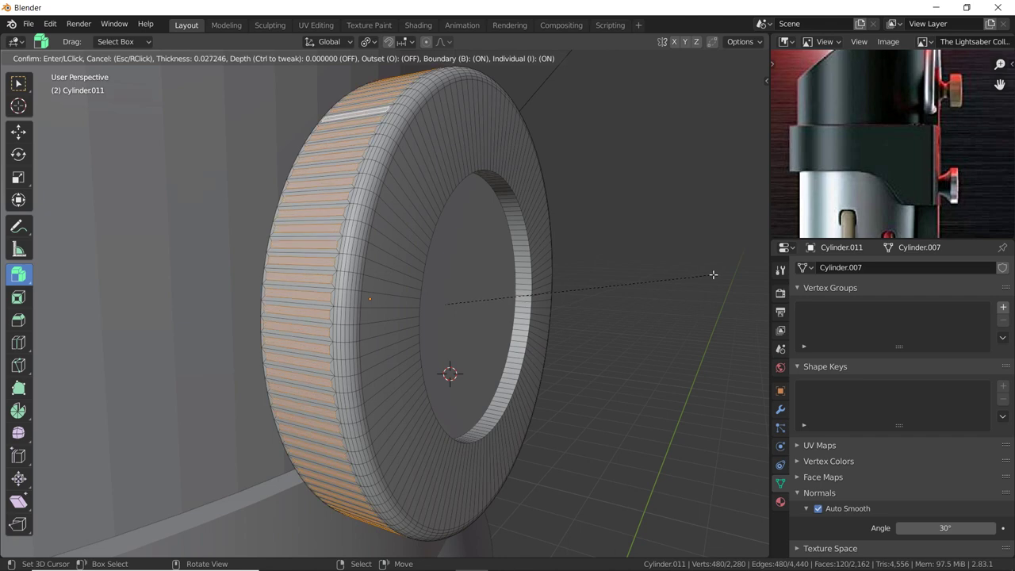
{"action": "key", "text": "i"}
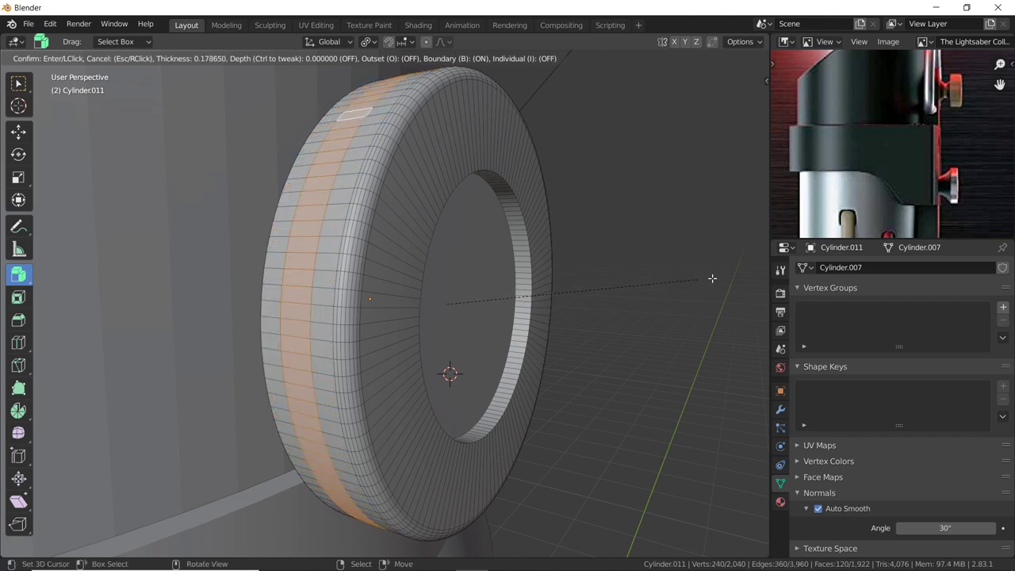
{"action": "key", "text": "i"}
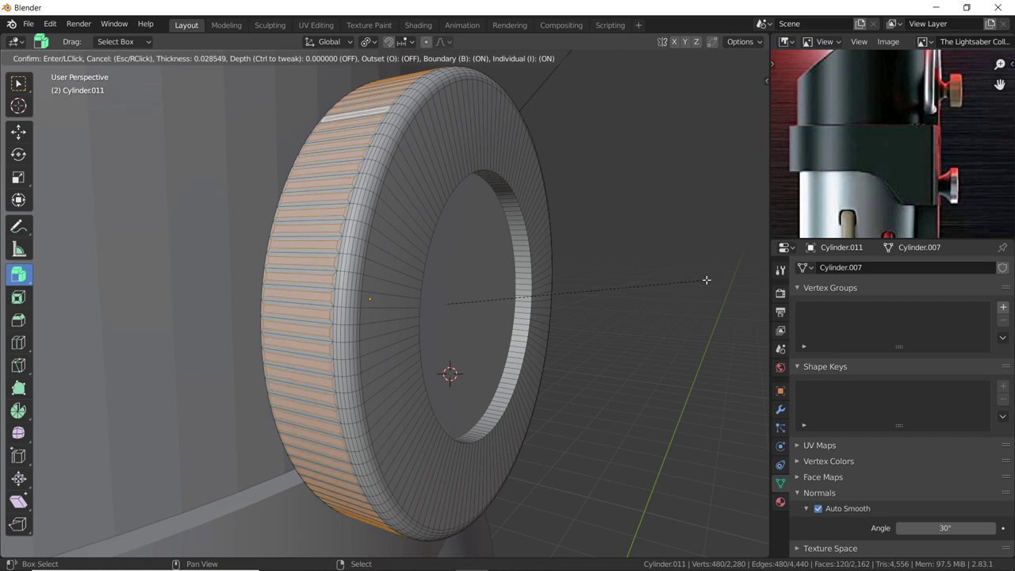
{"action": "left_click", "coordinate": [695, 282]}
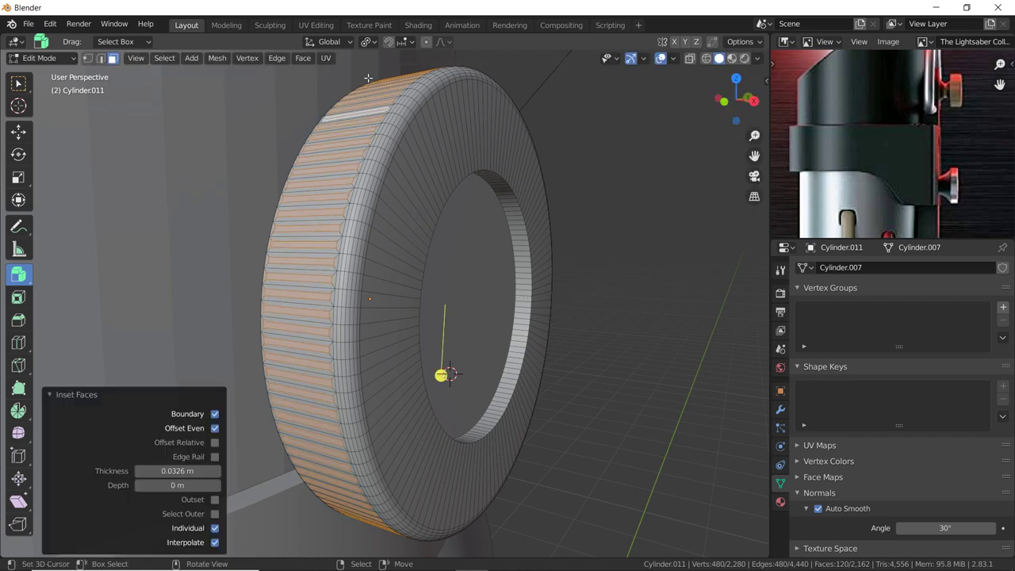
Scale the inset rim faces about Individual Origins to form knurled ridges.
{"action": "left_click", "coordinate": [371, 42]}
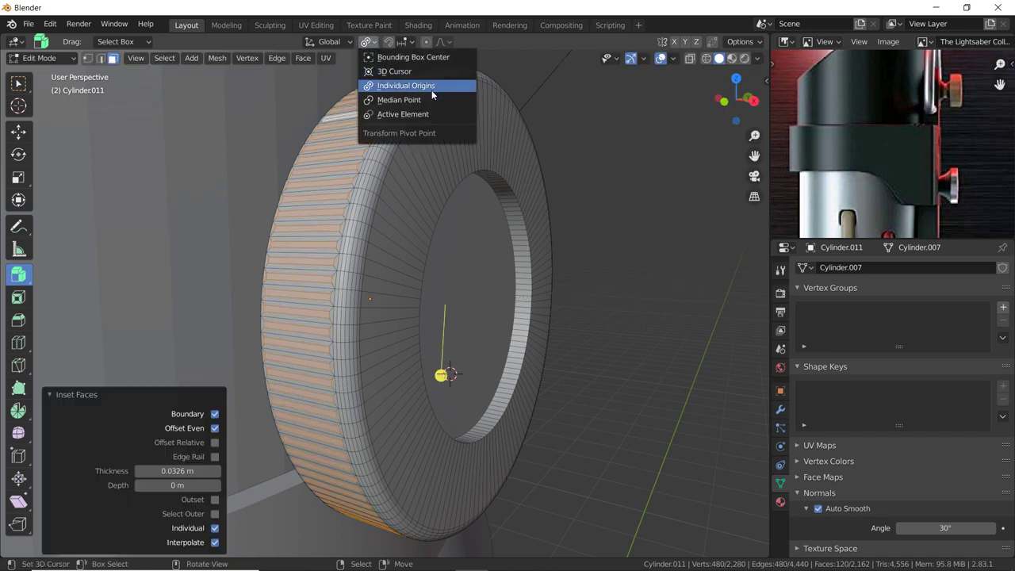
{"action": "left_click", "coordinate": [394, 99]}
{"action": "key", "text": "s"}
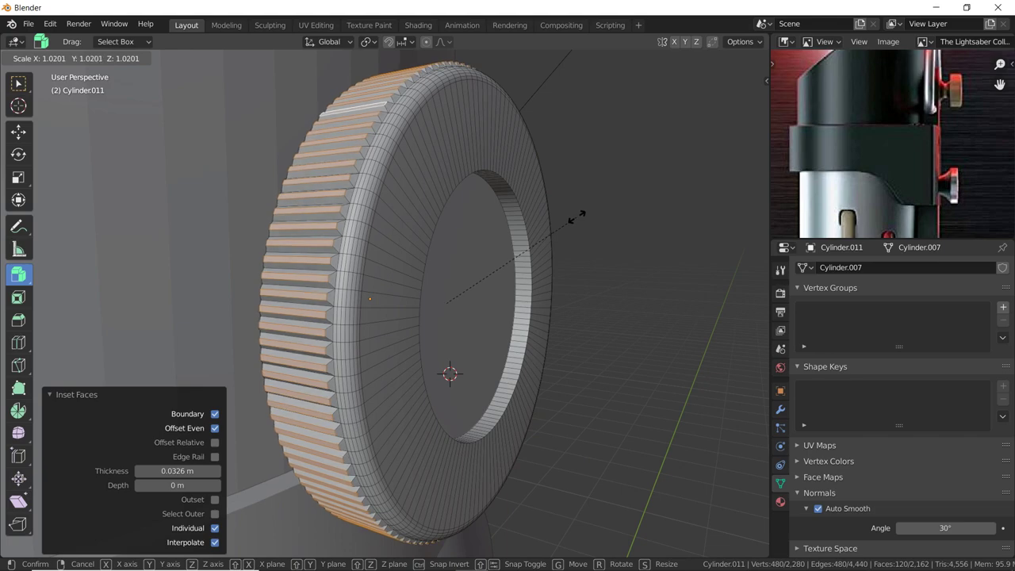
{"action": "left_click", "coordinate": [571, 220]}
{"action": "key", "text": "Tab"}
Scale the whole side knob up to 1.122.
{"action": "mouse_move", "coordinate": [536, 226]}
{"action": "middle_mouse_down"}
{"action": "mouse_move", "coordinate": [552, 258]}
{"action": "mouse_move", "coordinate": [476, 268]}
{"action": "mouse_move", "coordinate": [403, 234]}
{"action": "mouse_move", "coordinate": [474, 212]}
{"action": "mouse_move", "coordinate": [528, 227]}
{"action": "mouse_move", "coordinate": [275, 242]}
{"action": "mouse_move", "coordinate": [301, 270]}
{"action": "mouse_move", "coordinate": [297, 213]}
{"action": "mouse_move", "coordinate": [256, 211]}
{"action": "middle_mouse_up"}
{"action": "scroll", "coordinate": [529, 227], "scroll_direction": "down", "scroll_amount": 2}
{"action": "scroll", "coordinate": [528, 226], "scroll_direction": "down", "scroll_amount": 4}
{"action": "scroll", "coordinate": [529, 227], "scroll_direction": "down", "scroll_amount": 2}
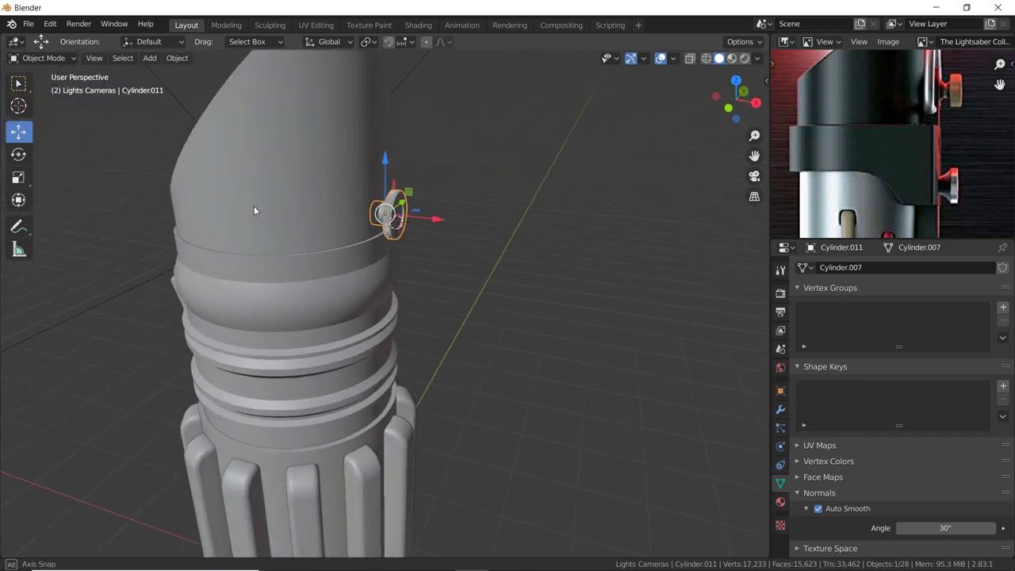
{"action": "key", "text": "s"}
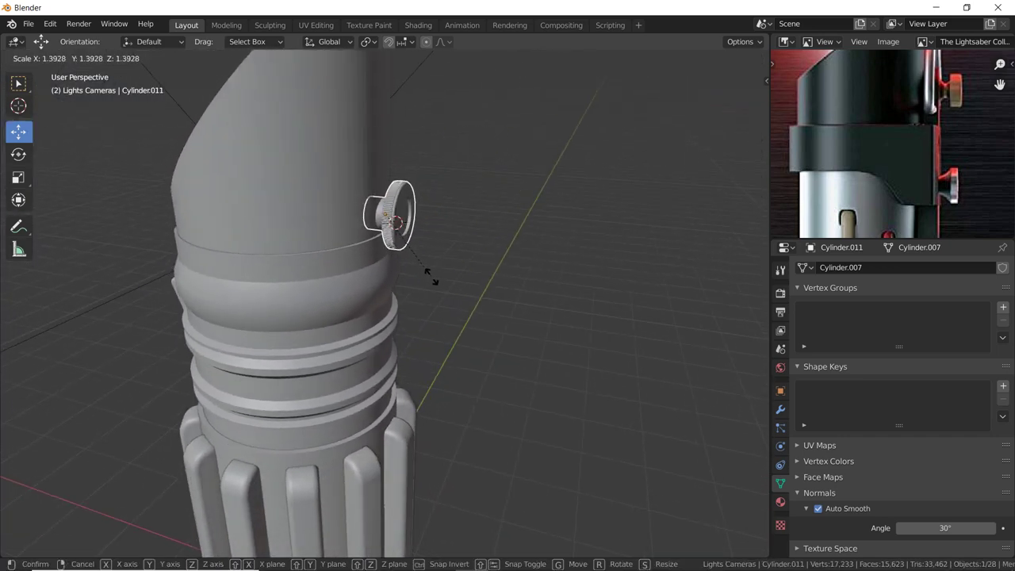
{"action": "left_click", "coordinate": [358, 261]}
Select the wireframe cube above the saber.
{"action": "mouse_move", "coordinate": [358, 261]}
{"action": "middle_mouse_down"}
{"action": "mouse_move", "coordinate": [520, 283]}
{"action": "mouse_move", "coordinate": [412, 267]}
{"action": "mouse_move", "coordinate": [419, 254]}
{"action": "middle_mouse_up"}
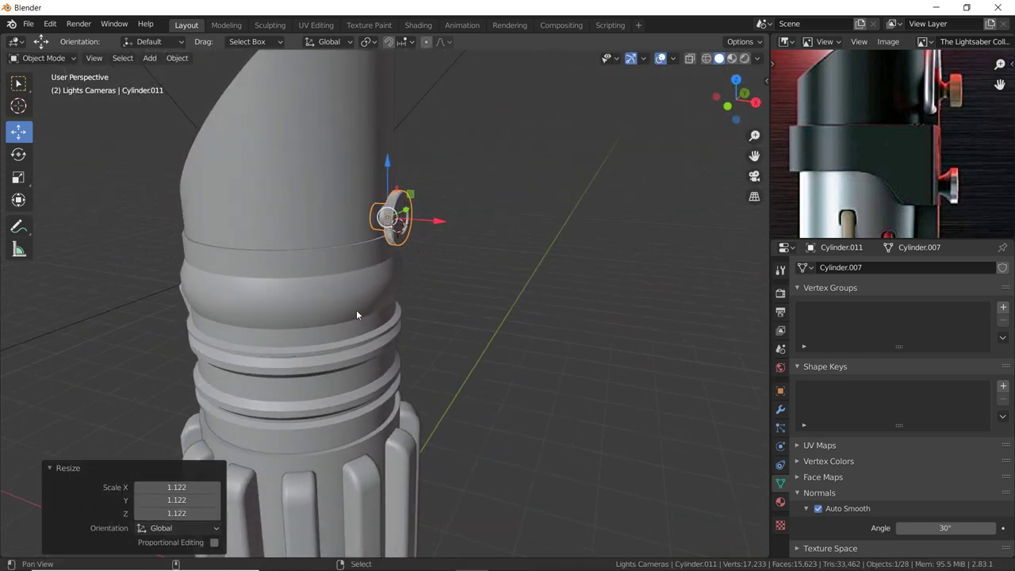
{"action": "scroll", "coordinate": [356, 309], "scroll_direction": "down", "scroll_amount": 5}
{"action": "scroll", "coordinate": [356, 309], "scroll_direction": "down", "scroll_amount": 3}
{"action": "scroll", "coordinate": [361, 289], "scroll_direction": "down", "scroll_amount": 1}
{"action": "mouse_move", "coordinate": [362, 290]}
{"action": "middle_mouse_down"}
{"action": "mouse_move", "coordinate": [466, 294]}
{"action": "mouse_move", "coordinate": [476, 313]}
{"action": "mouse_move", "coordinate": [365, 341]}
{"action": "mouse_move", "coordinate": [376, 256]}
{"action": "mouse_move", "coordinate": [424, 289]}
{"action": "mouse_move", "coordinate": [382, 283]}
{"action": "mouse_move", "coordinate": [380, 315]}
{"action": "middle_mouse_up"}
{"action": "left_click", "coordinate": [457, 312]}
Delete the leftover wireframe cutter cube.
{"action": "key", "text": "Delete"}
{"action": "scroll", "coordinate": [381, 315], "scroll_direction": "up", "scroll_amount": 2}
{"action": "scroll", "coordinate": [380, 316], "scroll_direction": "up", "scroll_amount": 2}
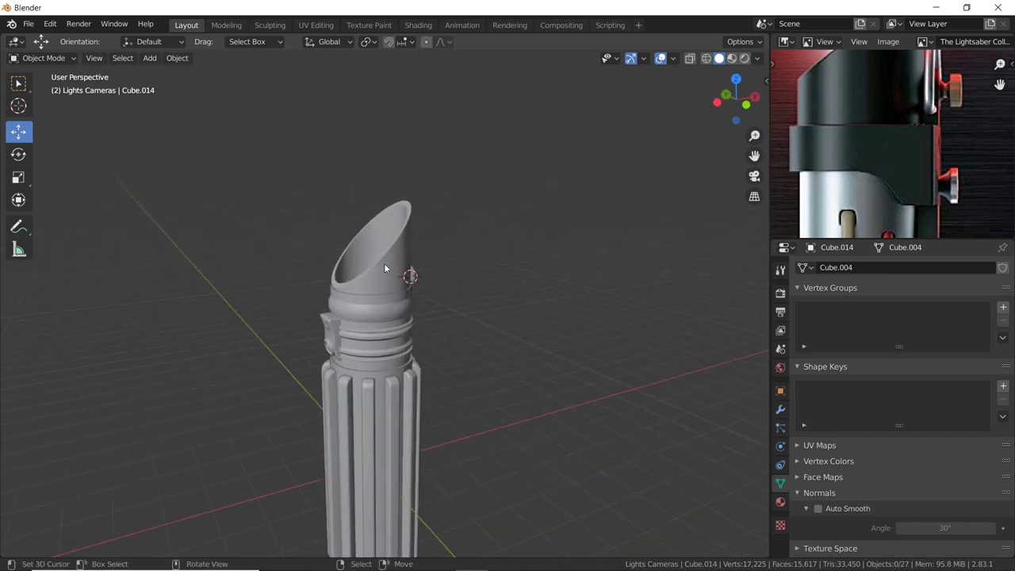
{"action": "mouse_move", "coordinate": [389, 263]}
{"action": "middle_mouse_down"}
{"action": "mouse_move", "coordinate": [383, 303]}
{"action": "mouse_move", "coordinate": [406, 361]}
{"action": "mouse_move", "coordinate": [410, 274]}
{"action": "mouse_move", "coordinate": [457, 301]}
{"action": "mouse_move", "coordinate": [382, 302]}
{"action": "mouse_move", "coordinate": [376, 283]}
{"action": "middle_mouse_up"}
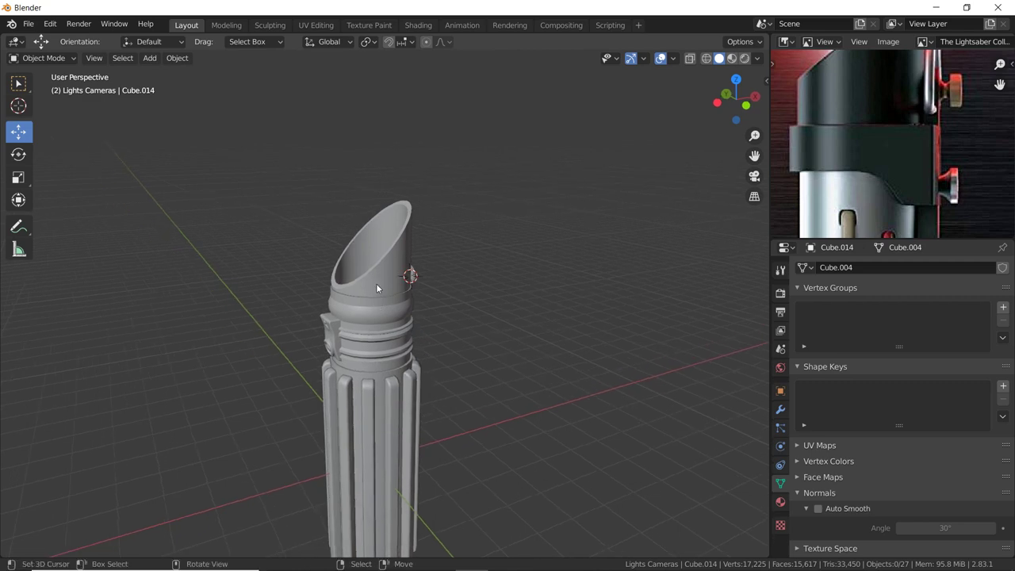
Apply the BTool_Cube.014 Difference boolean modifier on the emitter shroud Cylinder.010.
{"action": "left_click", "coordinate": [386, 270]}
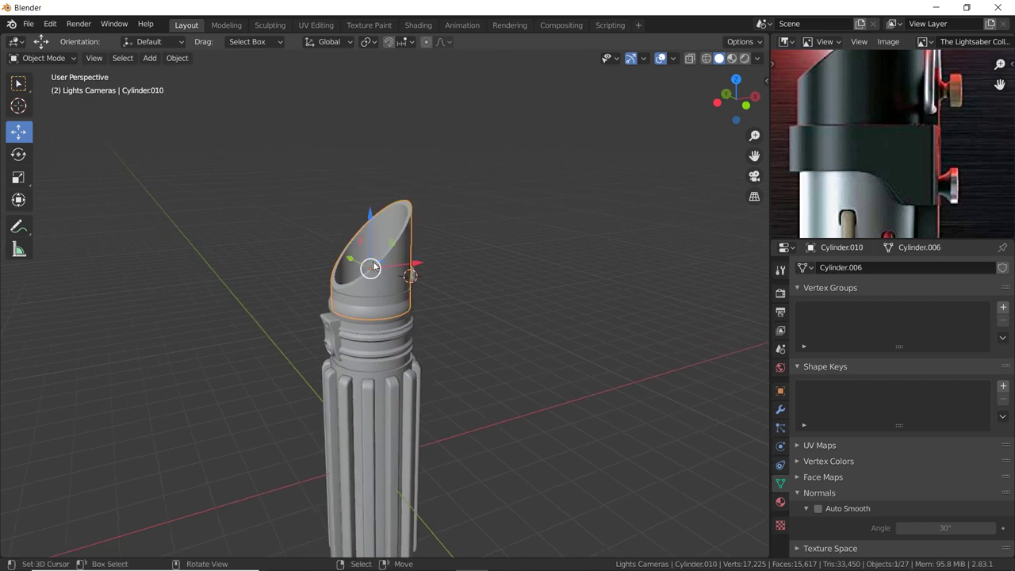
{"action": "left_click", "coordinate": [781, 411]}
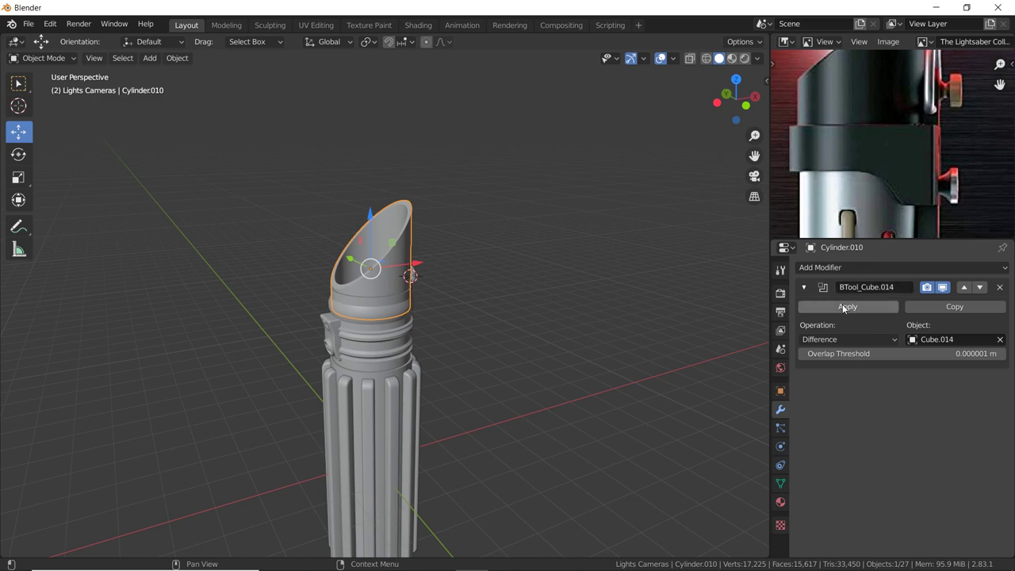
{"action": "left_click", "coordinate": [848, 306]}
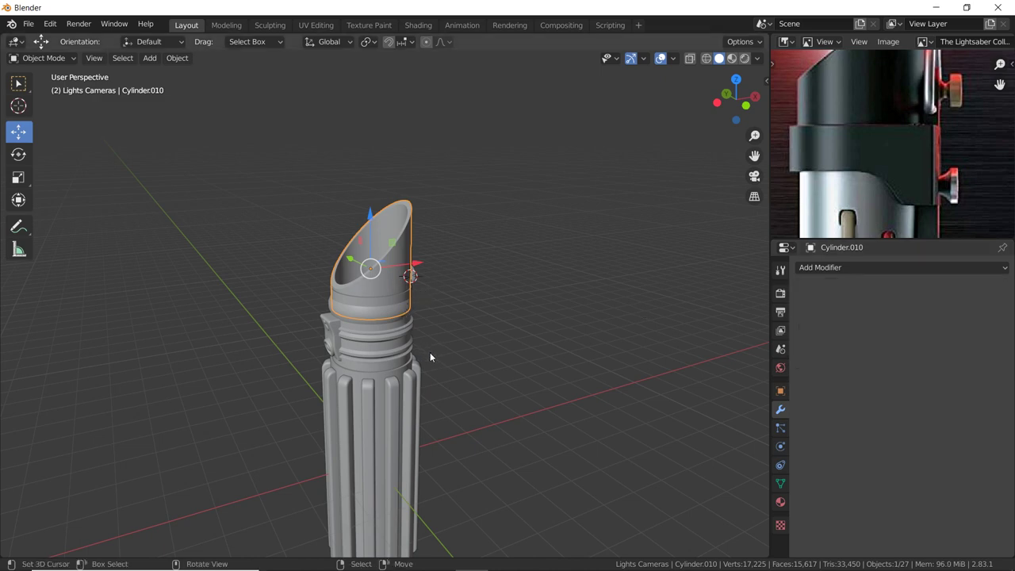
{"action": "middle_click_drag", "start_coordinate": [435, 304], "coordinate": [421, 293]}
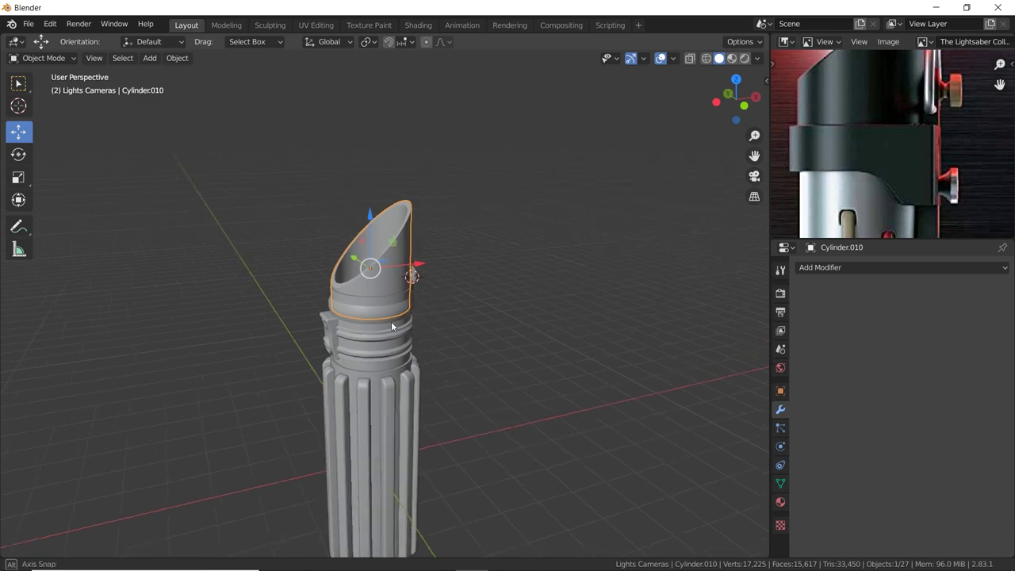
Raise the emitter shroud and side knob 2.6853 m along Z.
{"action": "left_click", "coordinate": [413, 282], "text": "shift"}
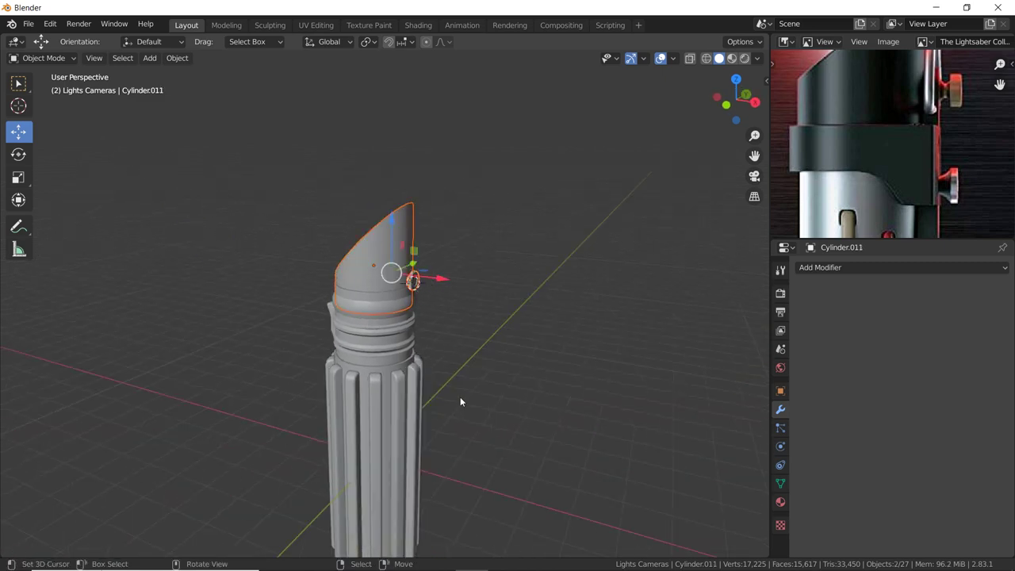
{"action": "key", "text": "g"}
{"action": "key", "text": "z"}
{"action": "left_click", "coordinate": [460, 278]}
{"action": "mouse_move", "coordinate": [460, 279]}
{"action": "middle_mouse_down"}
{"action": "mouse_move", "coordinate": [515, 306]}
{"action": "mouse_move", "coordinate": [469, 240]}
{"action": "mouse_move", "coordinate": [499, 313]}
{"action": "mouse_move", "coordinate": [380, 295]}
{"action": "middle_mouse_up"}
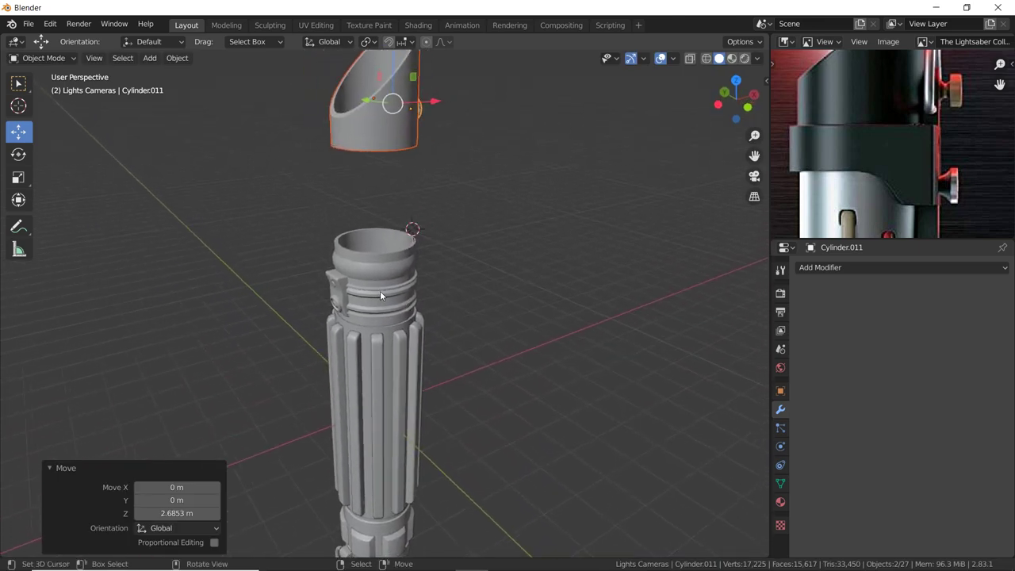
Lift the ringed neck section Cylinder.009 2.2886 m along Z, clear of the grip.
{"action": "left_click", "coordinate": [379, 293]}
{"action": "key", "text": "alt"}
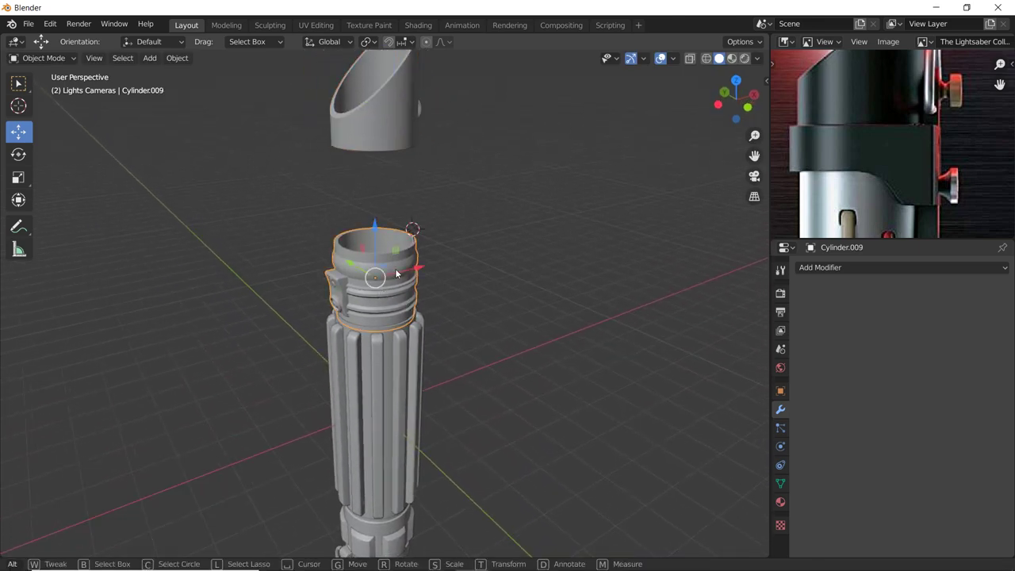
{"action": "left_click_drag", "start_coordinate": [378, 226], "coordinate": [449, 134]}
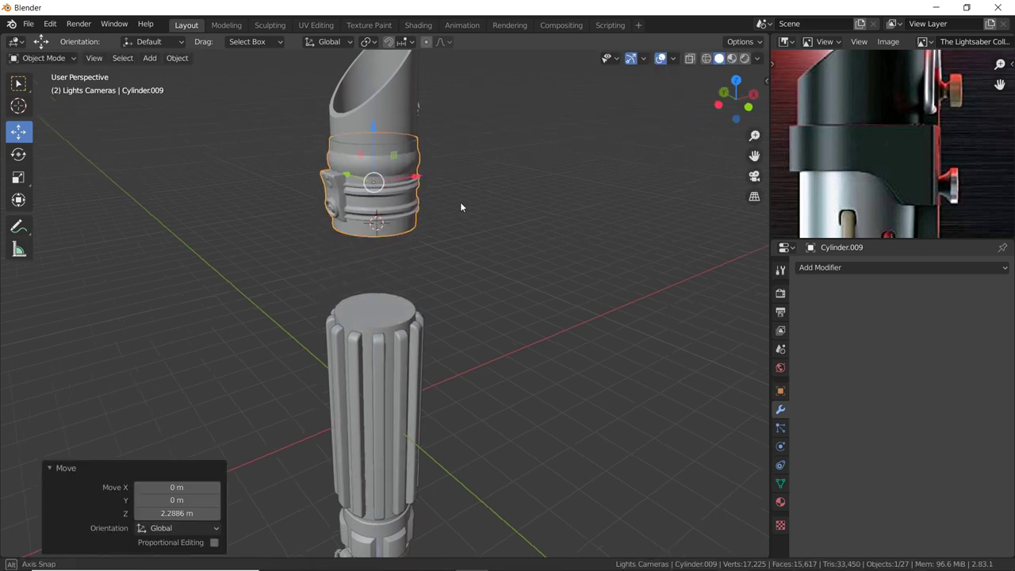
{"action": "mouse_move", "coordinate": [462, 209]}
{"action": "middle_mouse_down"}
{"action": "mouse_move", "coordinate": [410, 282]}
{"action": "mouse_move", "coordinate": [390, 235]}
{"action": "mouse_move", "coordinate": [423, 261]}
{"action": "middle_mouse_up"}
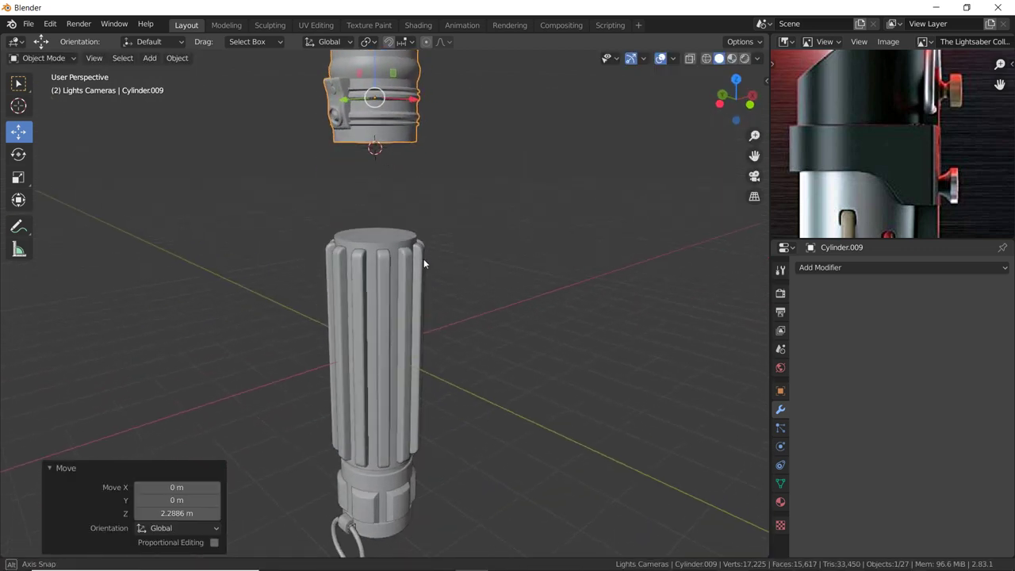
{"action": "middle_click_drag", "start_coordinate": [866, 200], "coordinate": [872, 190]}
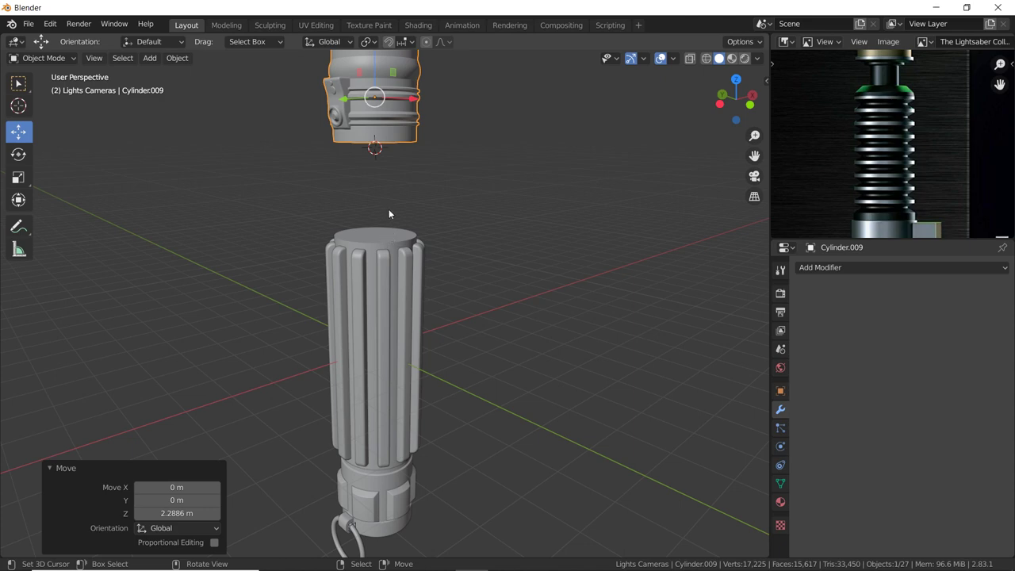
{"action": "mouse_move", "coordinate": [389, 208]}
{"action": "middle_mouse_down"}
{"action": "mouse_move", "coordinate": [523, 192]}
{"action": "mouse_move", "coordinate": [428, 197]}
{"action": "mouse_move", "coordinate": [370, 235]}
{"action": "middle_mouse_up"}
{"action": "left_click", "coordinate": [372, 236]}
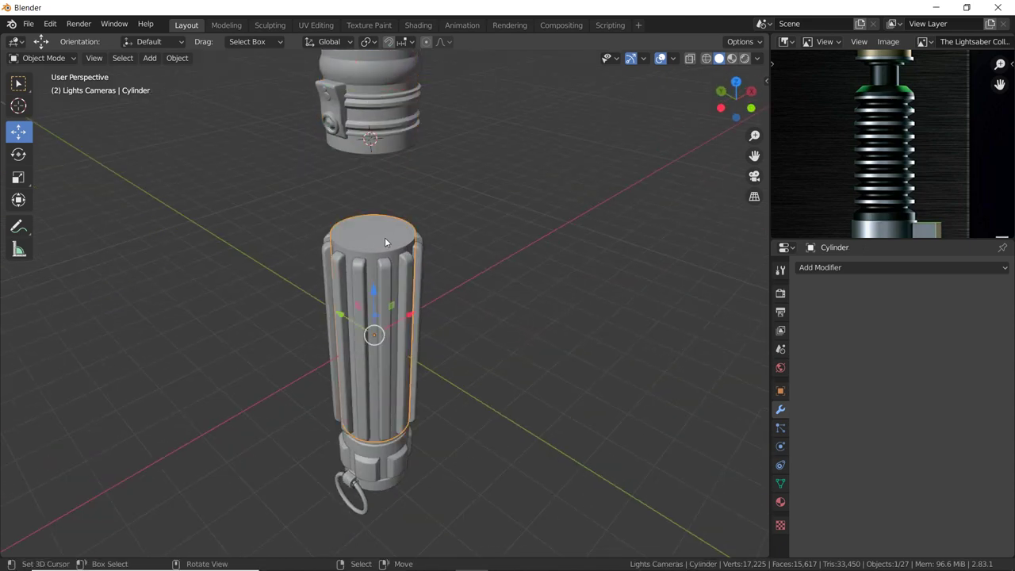
Snap the 3D cursor to the grip's centre and add a cylinder there.
{"action": "key", "text": "shift+s"}
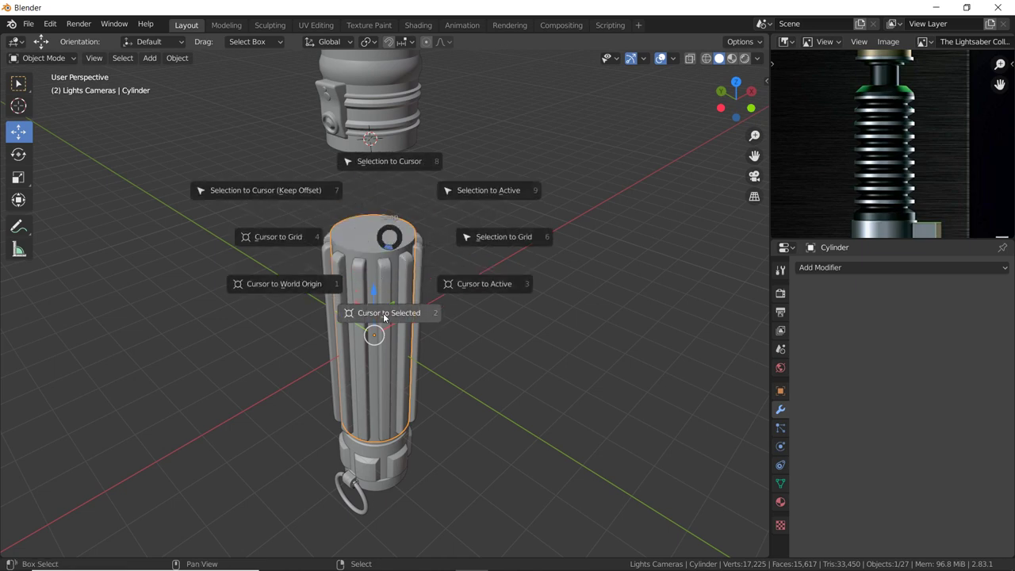
{"action": "left_click", "coordinate": [387, 309]}
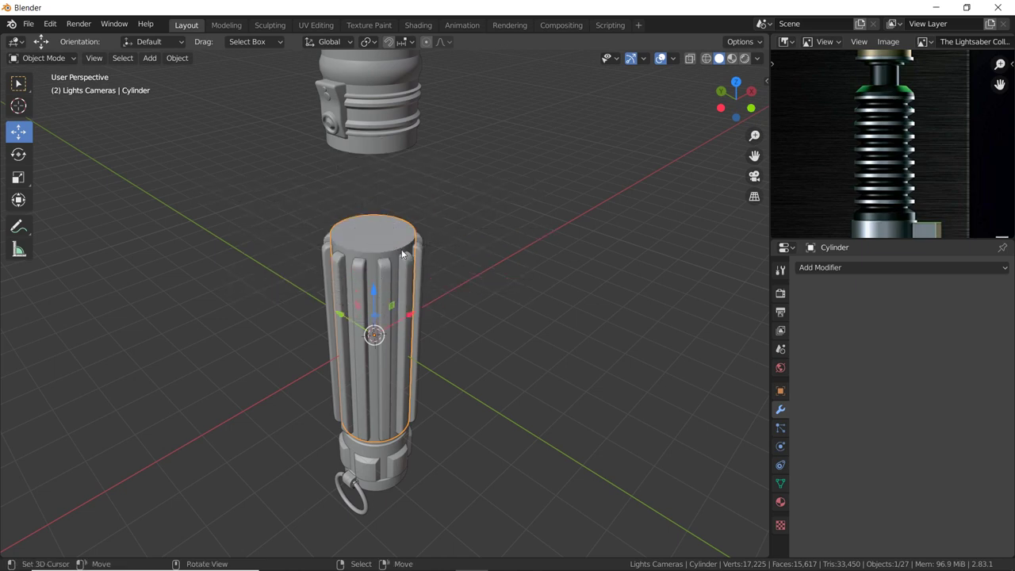
{"action": "key", "text": "shift+a"}
{"action": "left_click", "coordinate": [460, 290]}
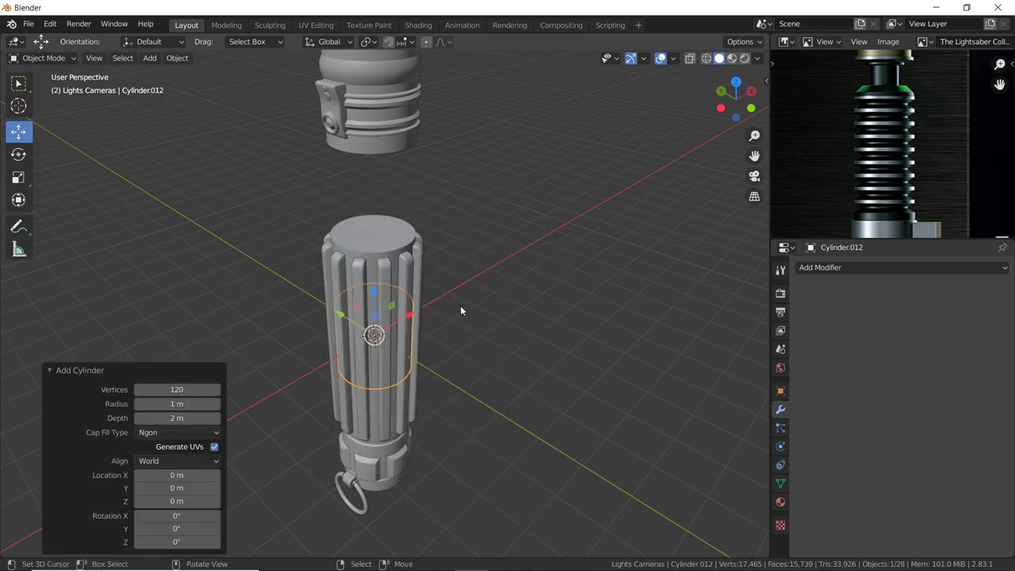
Move the new cylinder up the hilt, shrink it slightly and adjust its height.
{"action": "key", "text": "g"}
{"action": "key", "text": "z"}
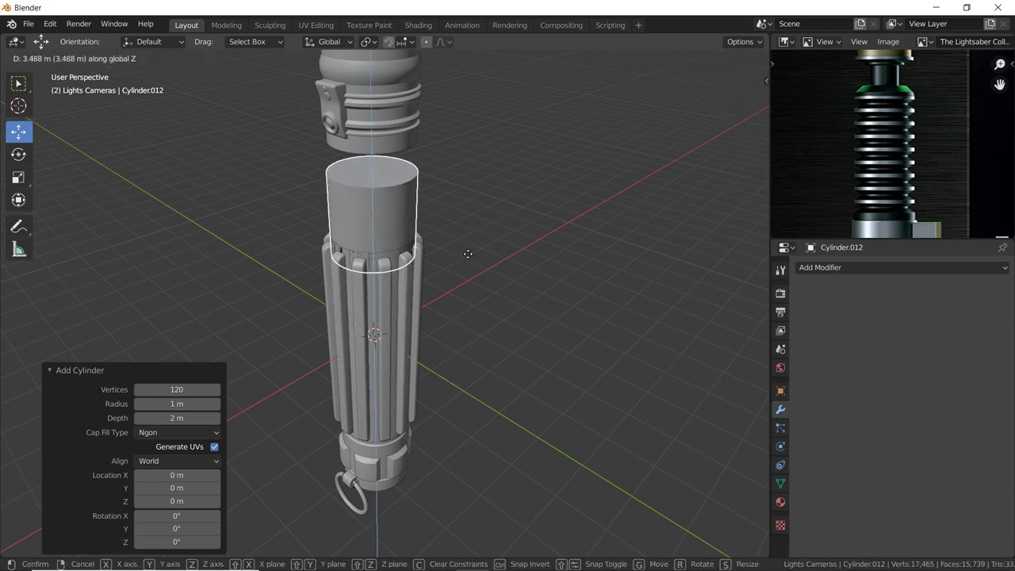
{"action": "left_click", "coordinate": [466, 269]}
{"action": "middle_click_drag", "start_coordinate": [466, 269], "coordinate": [441, 205]}
{"action": "key", "text": "s"}
{"action": "left_click", "coordinate": [442, 205]}
{"action": "key", "text": "s"}
{"action": "key", "text": "z"}
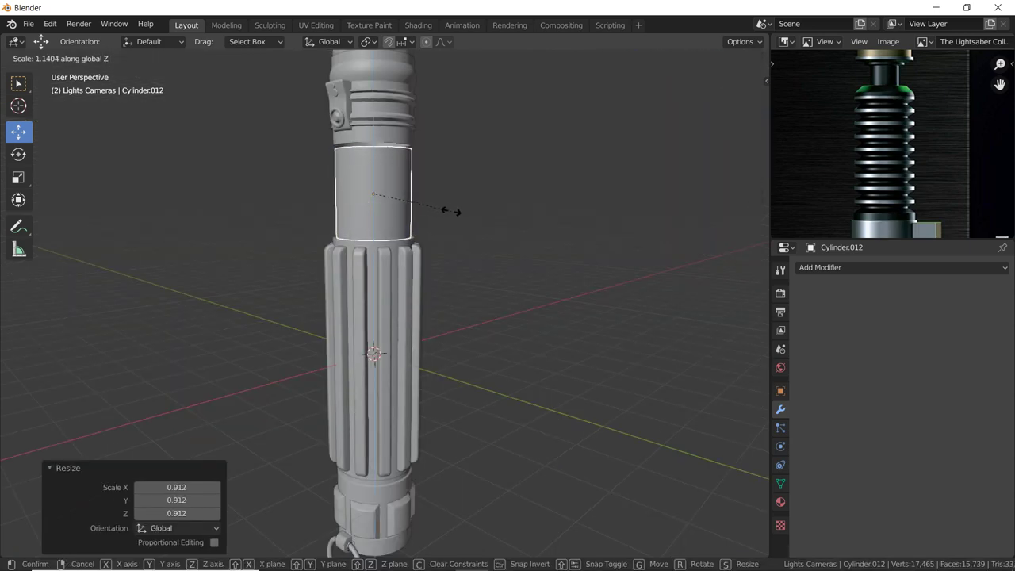
{"action": "left_click", "coordinate": [458, 215]}
Flatten the cylinder into a thin disc resting on the fluted grip's top.
{"action": "scroll", "coordinate": [569, 283], "scroll_direction": "up", "scroll_amount": 4}
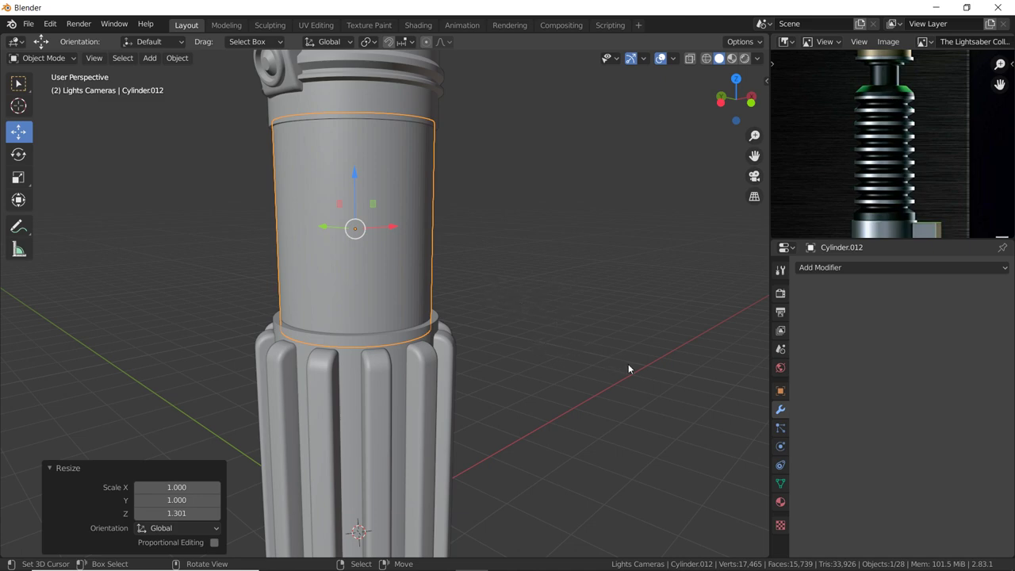
{"action": "key", "text": "s"}
{"action": "key", "text": "z"}
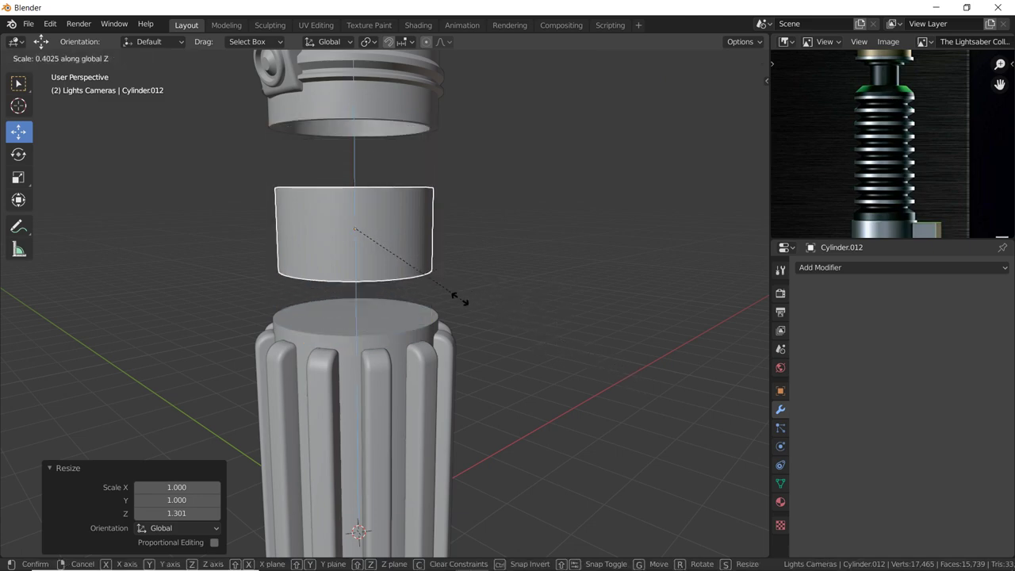
{"action": "left_click", "coordinate": [381, 247]}
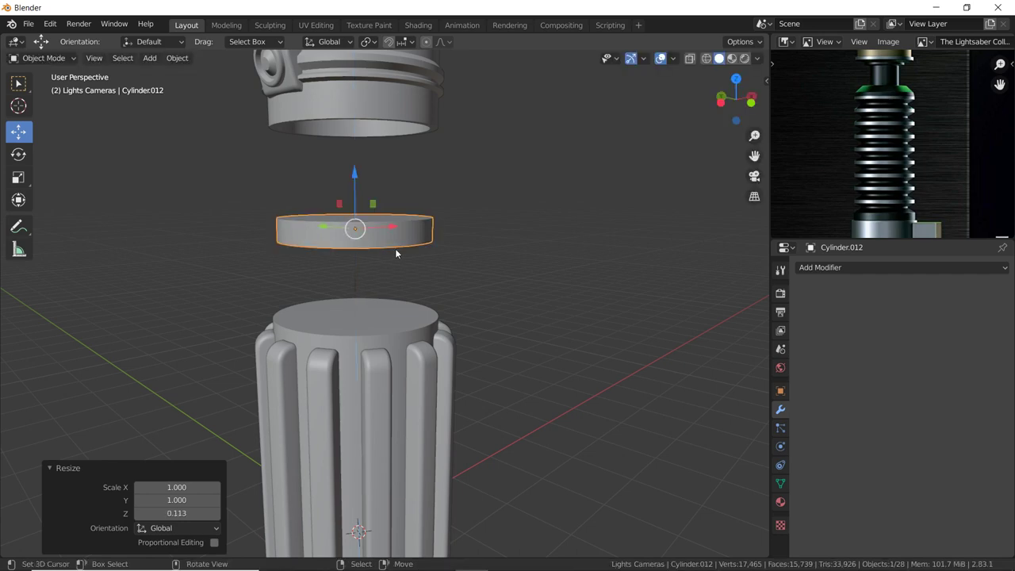
{"action": "scroll", "coordinate": [389, 238], "scroll_direction": "up", "scroll_amount": 1}
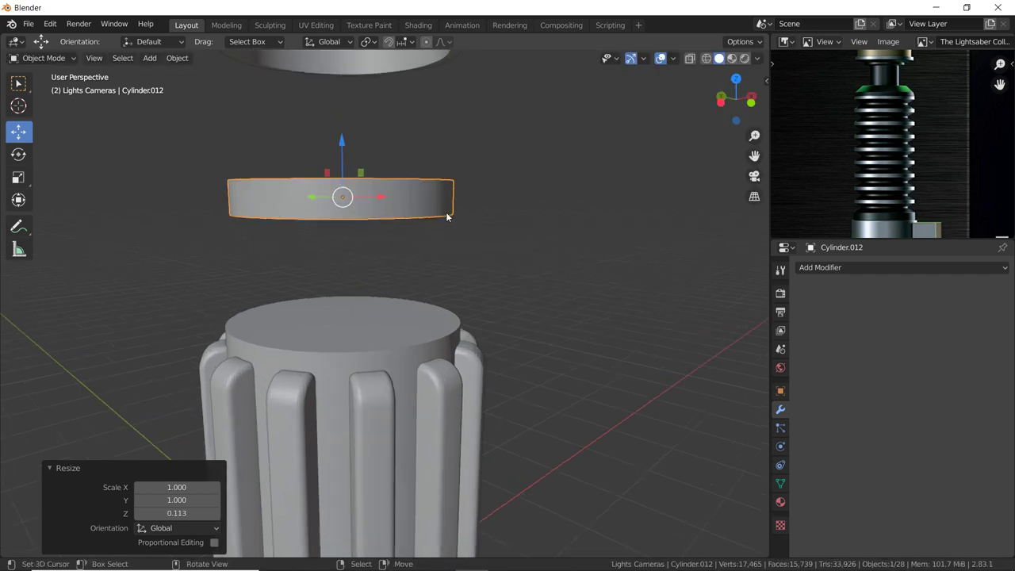
{"action": "key", "text": "g"}
{"action": "key", "text": "z"}
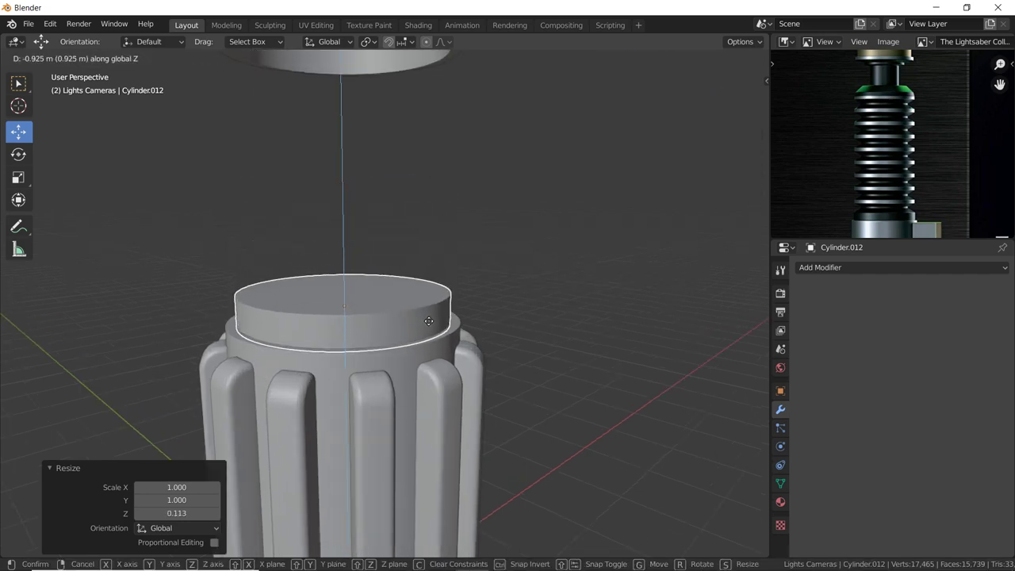
{"action": "left_click", "coordinate": [411, 316]}
Add two edge loops around the disc and scale them out to 1.067 as a bulging ridge.
{"action": "key", "text": "Tab"}
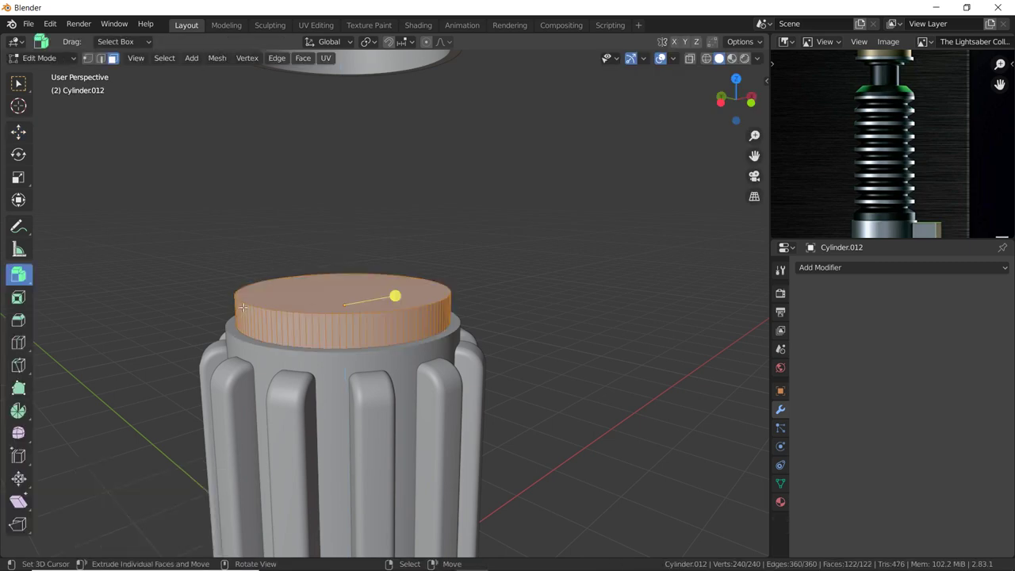
{"action": "key", "text": "ctrl+r"}
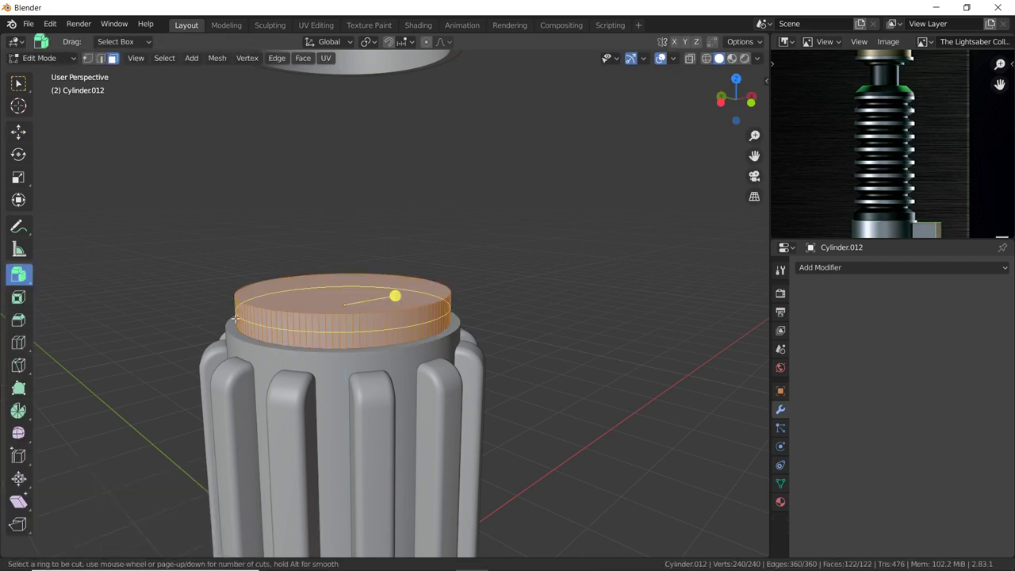
{"action": "scroll", "coordinate": [235, 318], "scroll_direction": "up", "scroll_amount": 1}
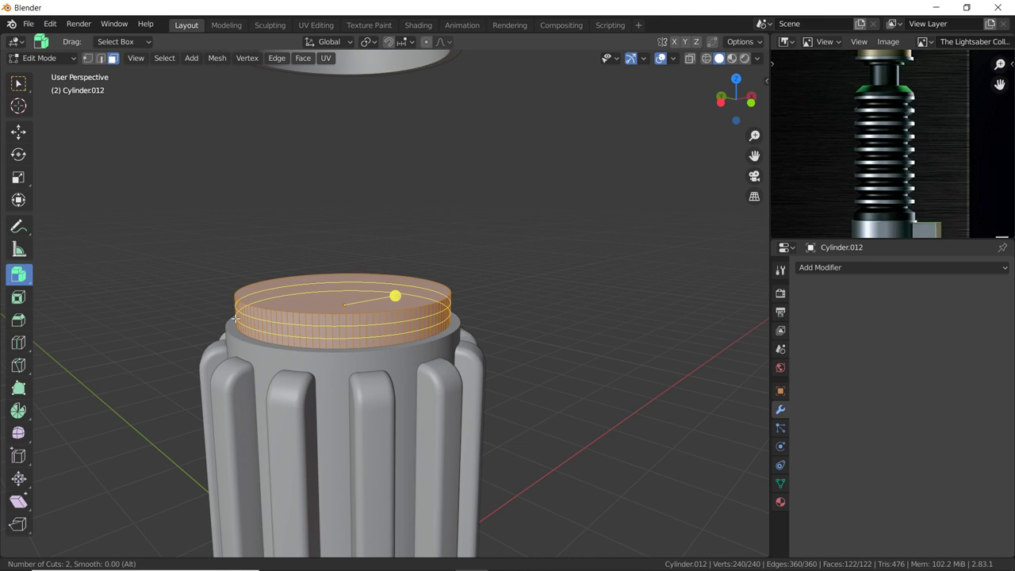
{"action": "left_click", "coordinate": [235, 318]}
{"action": "right_click", "coordinate": [236, 318]}
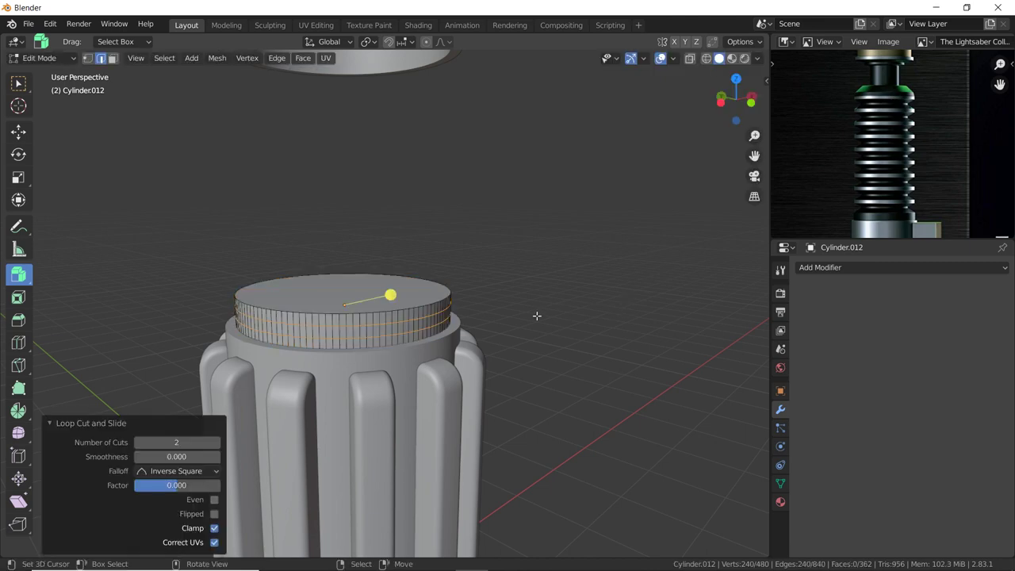
{"action": "key", "text": "s"}
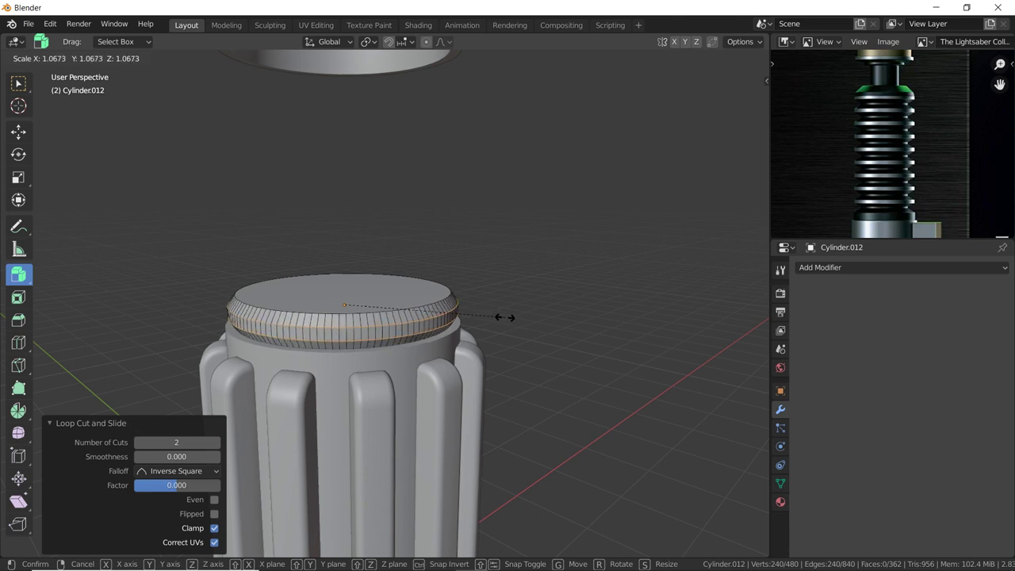
{"action": "left_click", "coordinate": [498, 317]}
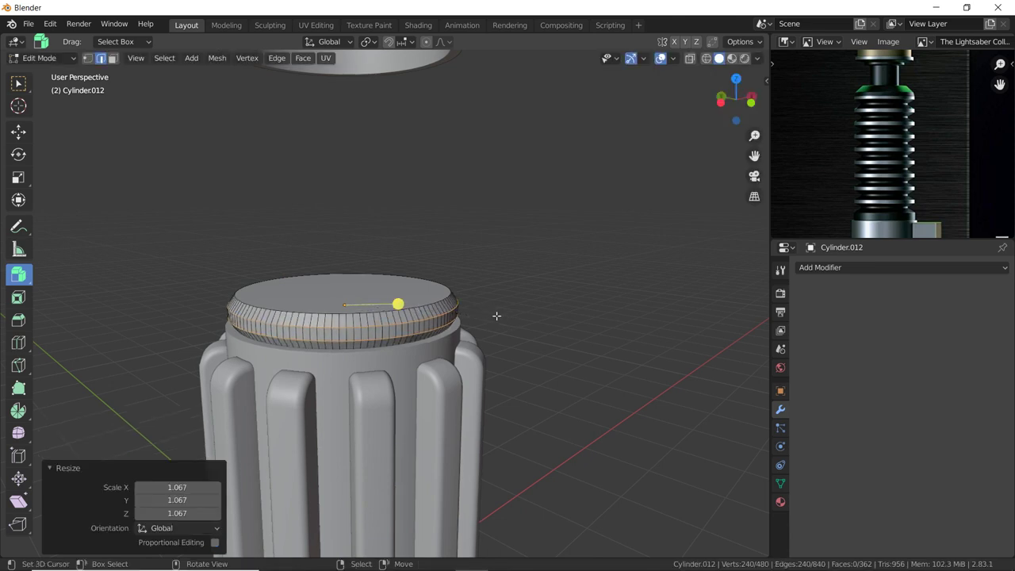
Extrude the disc's top face up by 0.0267 m.
{"action": "left_click", "coordinate": [112, 58]}
{"action": "left_click", "coordinate": [350, 295]}
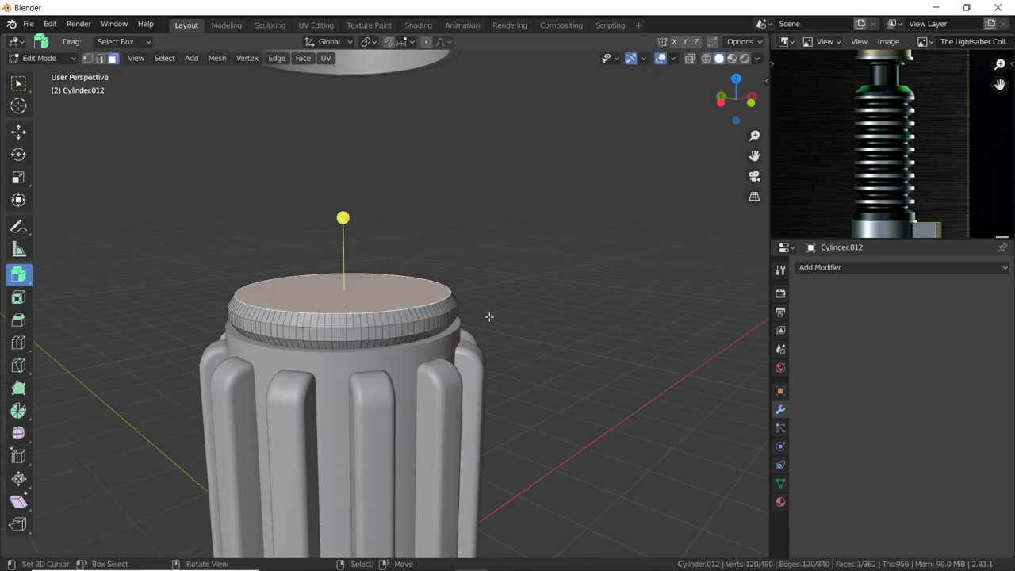
{"action": "key", "text": "e"}
{"action": "left_click", "coordinate": [555, 333]}
{"action": "mouse_move", "coordinate": [555, 333]}
{"action": "middle_mouse_down"}
{"action": "mouse_move", "coordinate": [544, 301]}
{"action": "mouse_move", "coordinate": [566, 308]}
{"action": "mouse_move", "coordinate": [478, 316]}
{"action": "middle_mouse_up"}
Give the ridged disc an Array modifier with relative offset X 0, Z 1, and increase its count.
{"action": "key", "text": "Tab"}
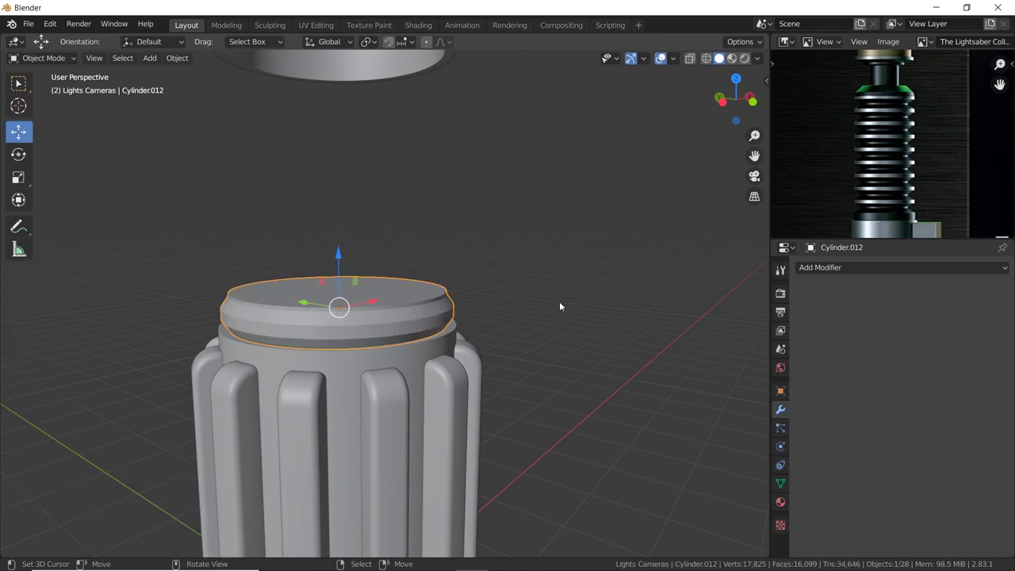
{"action": "left_click", "coordinate": [860, 268]}
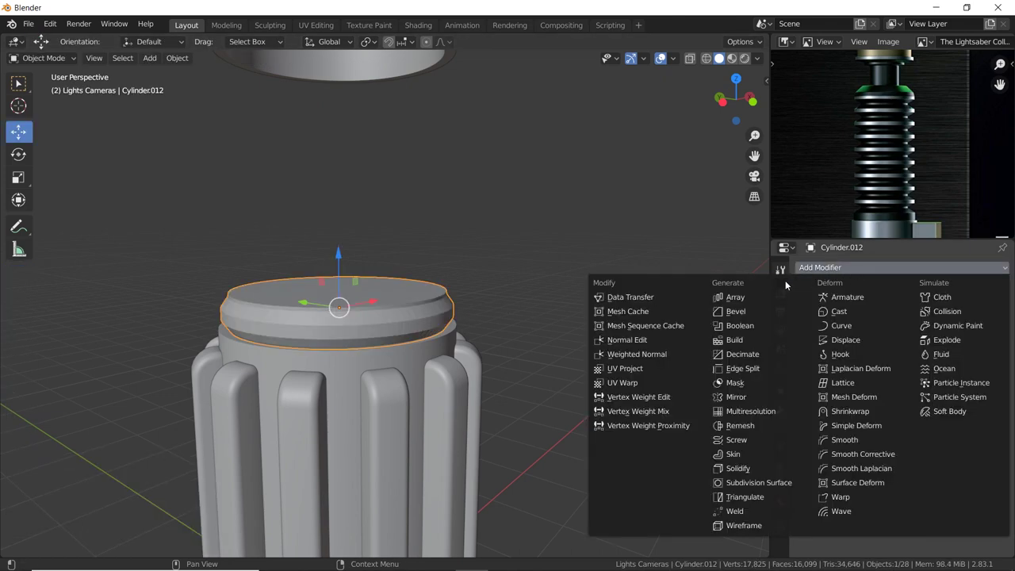
{"action": "left_click", "coordinate": [748, 296]}
{"action": "middle_click_drag", "start_coordinate": [700, 353], "coordinate": [616, 336]}
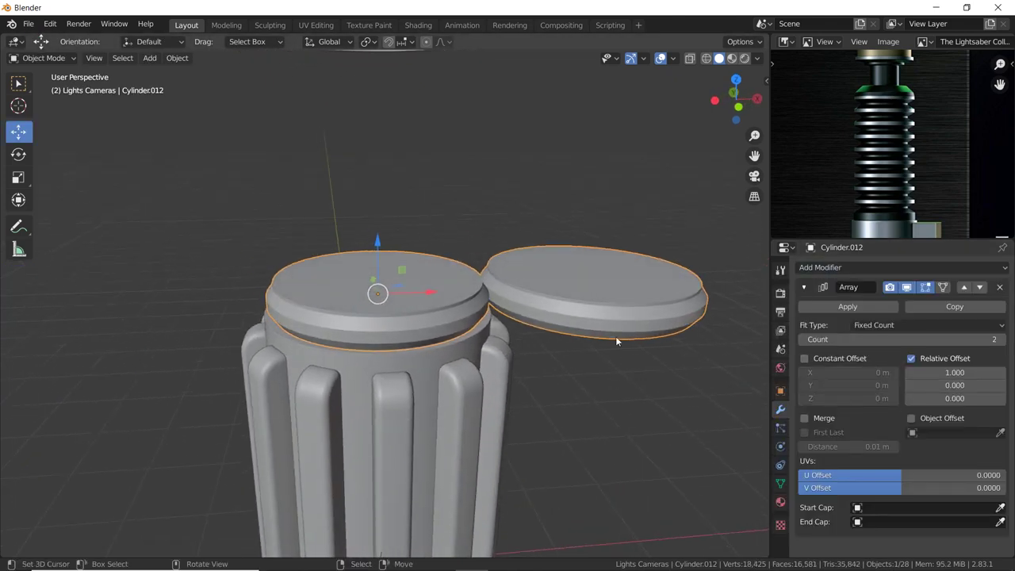
{"action": "left_click", "coordinate": [960, 374]}
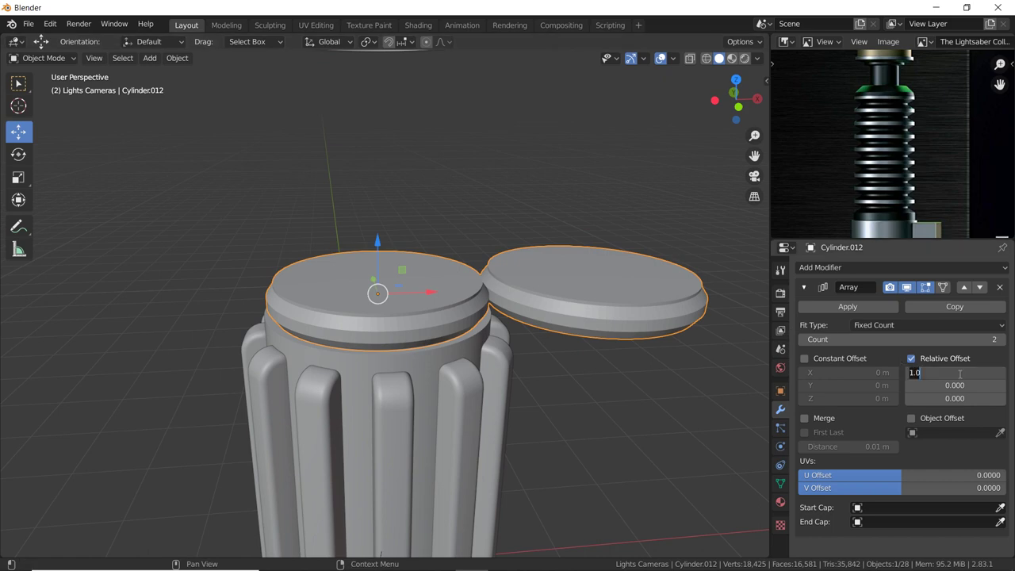
{"action": "type", "text": "0"}
{"action": "key", "text": "Tab"}
{"action": "key", "text": "Return"}
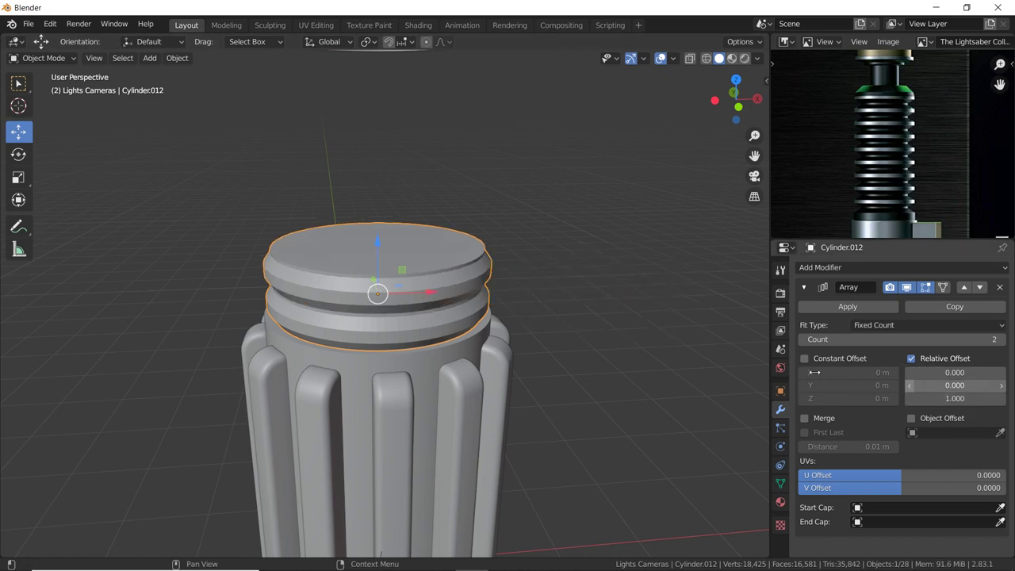
{"action": "mouse_move", "coordinate": [504, 305]}
{"action": "middle_mouse_down"}
{"action": "mouse_move", "coordinate": [503, 283]}
{"action": "mouse_move", "coordinate": [709, 306]}
{"action": "middle_mouse_up"}
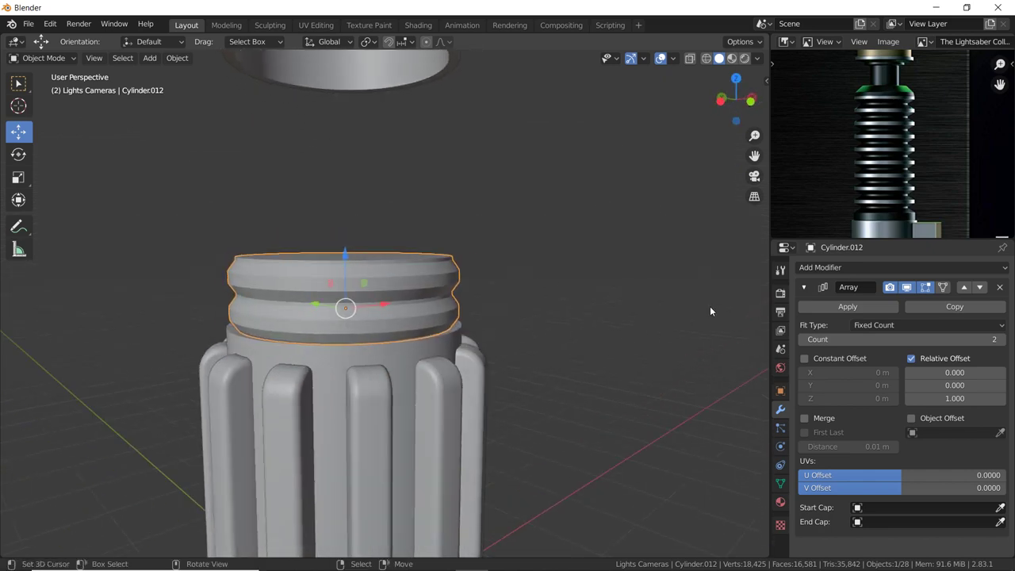
{"action": "left_click", "coordinate": [1000, 339]}
{"action": "left_click", "coordinate": [1000, 339]}
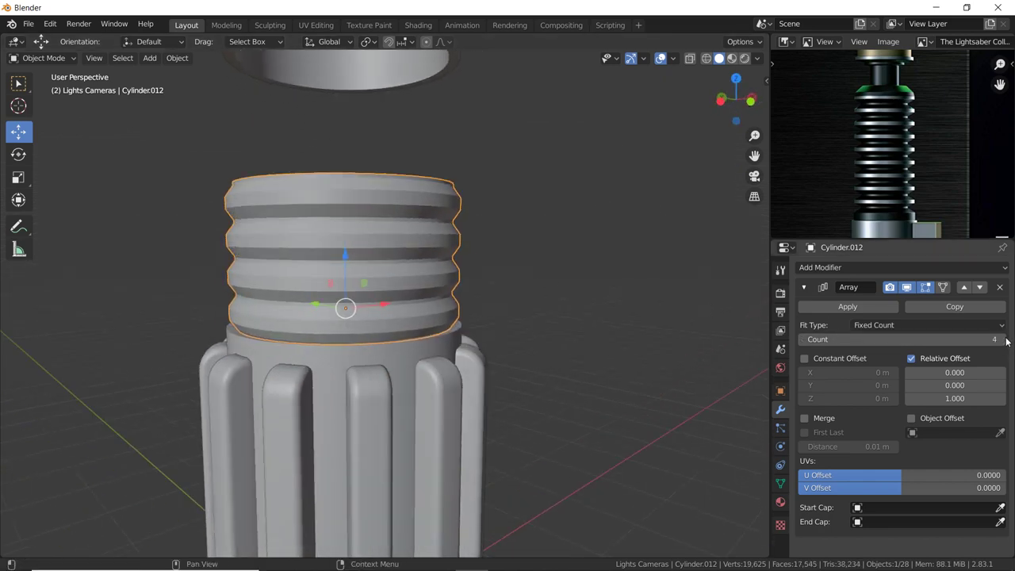
{"action": "left_click", "coordinate": [999, 339]}
{"action": "middle_click_drag", "start_coordinate": [613, 339], "coordinate": [618, 444], "text": "shift"}
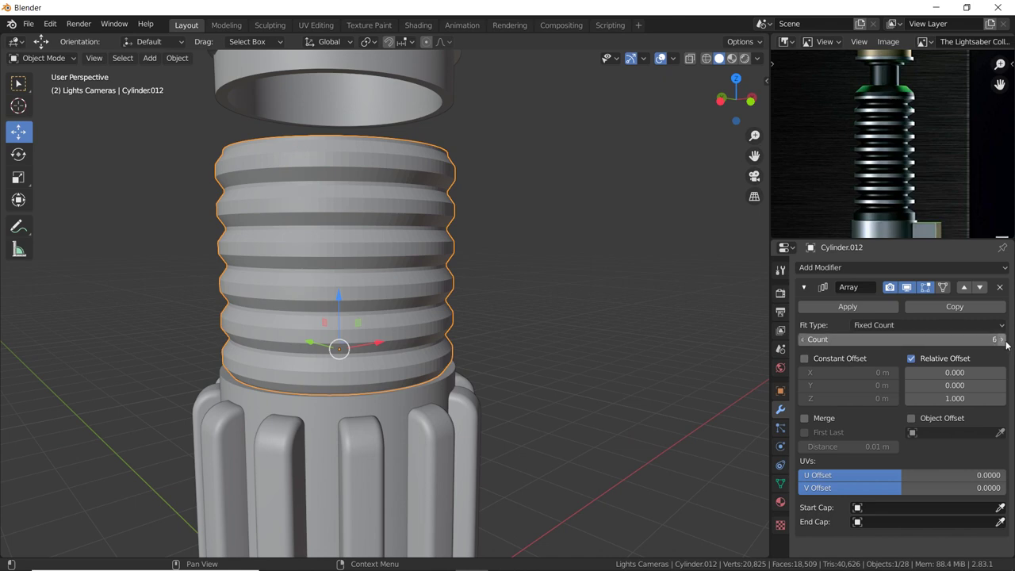
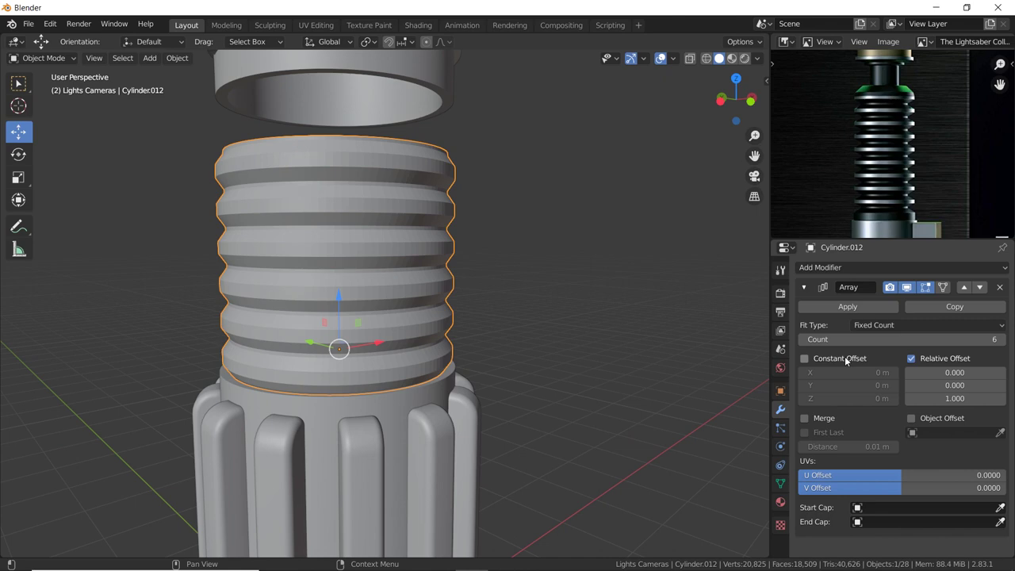
Raise the ribbed grip's array count to 7 and view the hilt from the front.
{"action": "left_click", "coordinate": [1001, 339]}
{"action": "left_click", "coordinate": [1000, 339]}
{"action": "key", "text": "KP_1"}
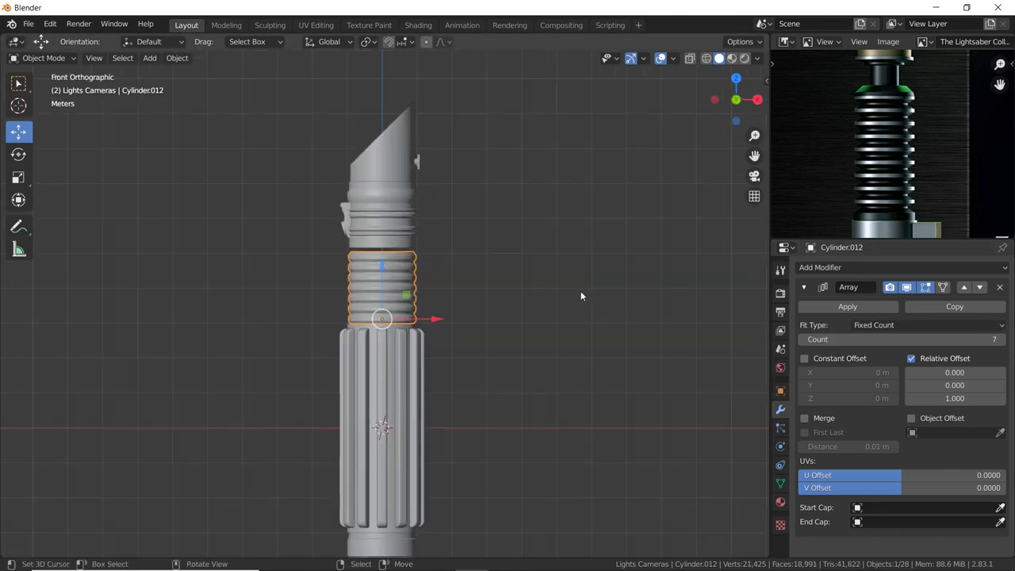
{"action": "scroll", "coordinate": [581, 293], "scroll_direction": "up", "scroll_amount": 1}
{"action": "middle_click_drag", "start_coordinate": [402, 221], "coordinate": [397, 264], "text": "shift"}
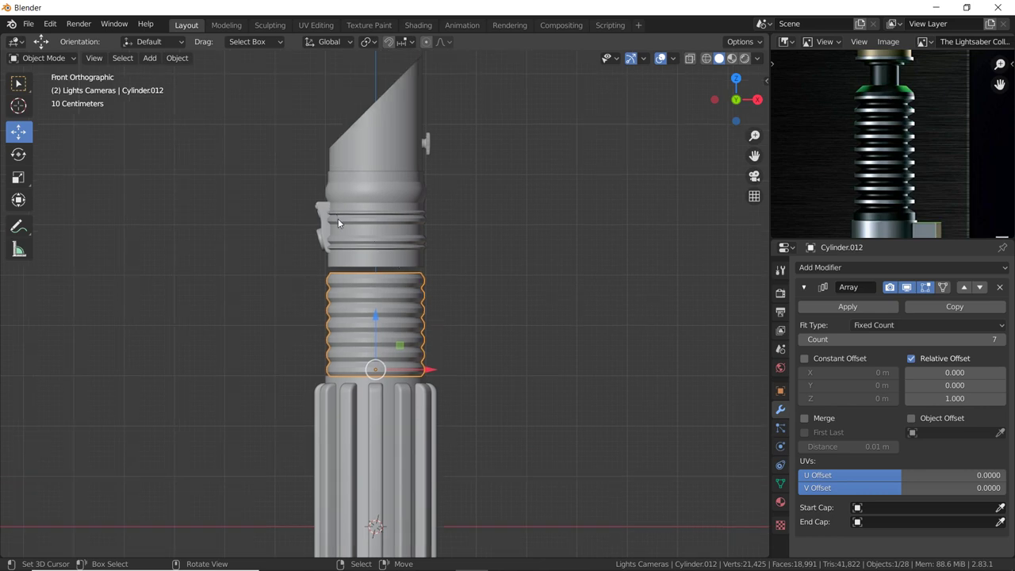
Circle-select the top hilt section and raise it along Z.
{"action": "key", "text": "alt+a"}
{"action": "key", "text": "c"}
{"action": "left_click_drag", "start_coordinate": [294, 226], "coordinate": [399, 161]}
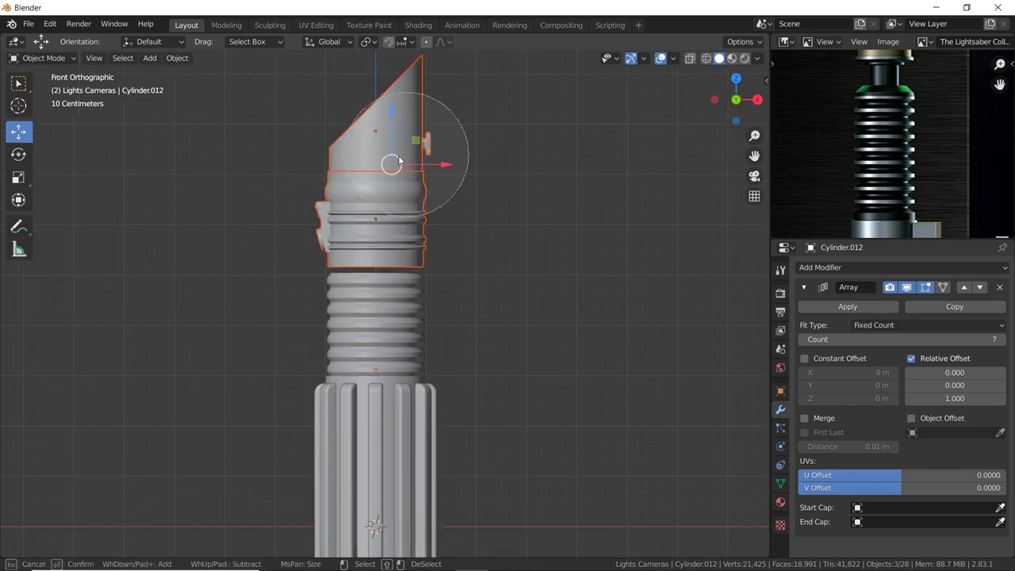
{"action": "key", "text": "Escape"}
{"action": "middle_click_drag", "start_coordinate": [430, 263], "coordinate": [446, 310], "text": "shift"}
{"action": "key", "text": "g"}
{"action": "key", "text": "z"}
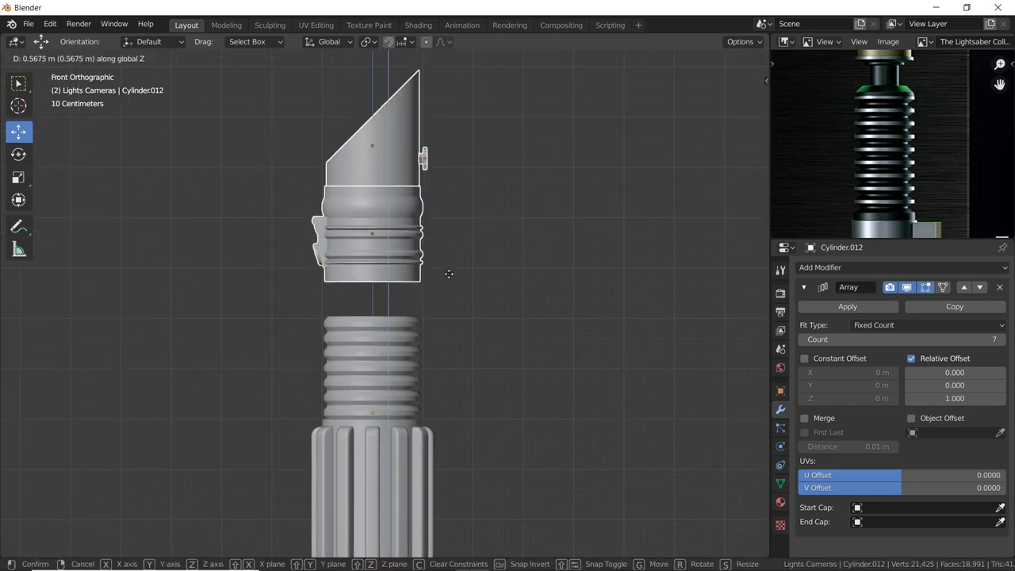
{"action": "left_click", "coordinate": [457, 245]}
Raise the ribbed cylinder along Z between the top section and the bottom grip cylinder.
{"action": "middle_click_drag", "start_coordinate": [457, 246], "coordinate": [416, 320]}
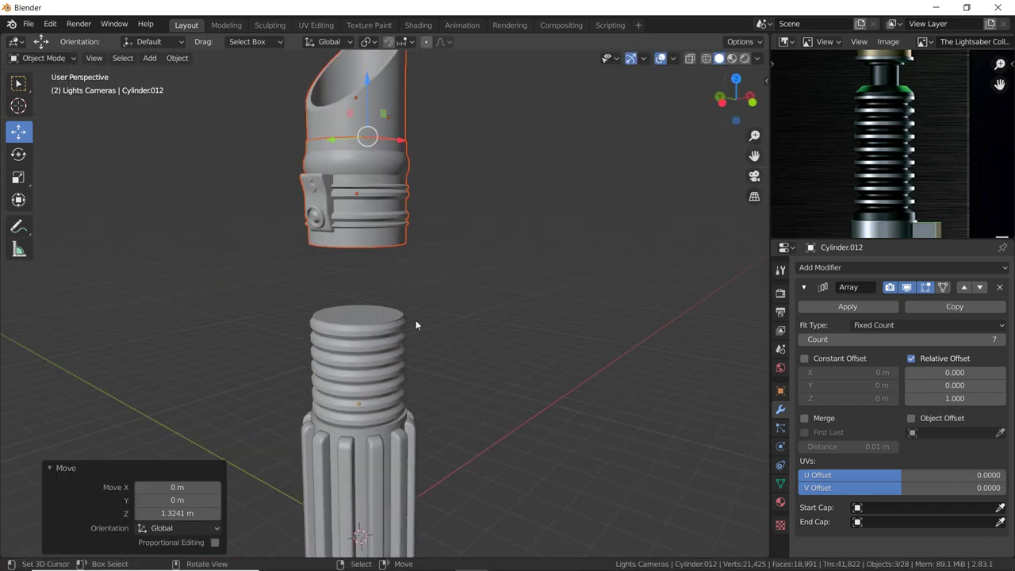
{"action": "left_click", "coordinate": [391, 332]}
{"action": "key", "text": "g"}
{"action": "key", "text": "z"}
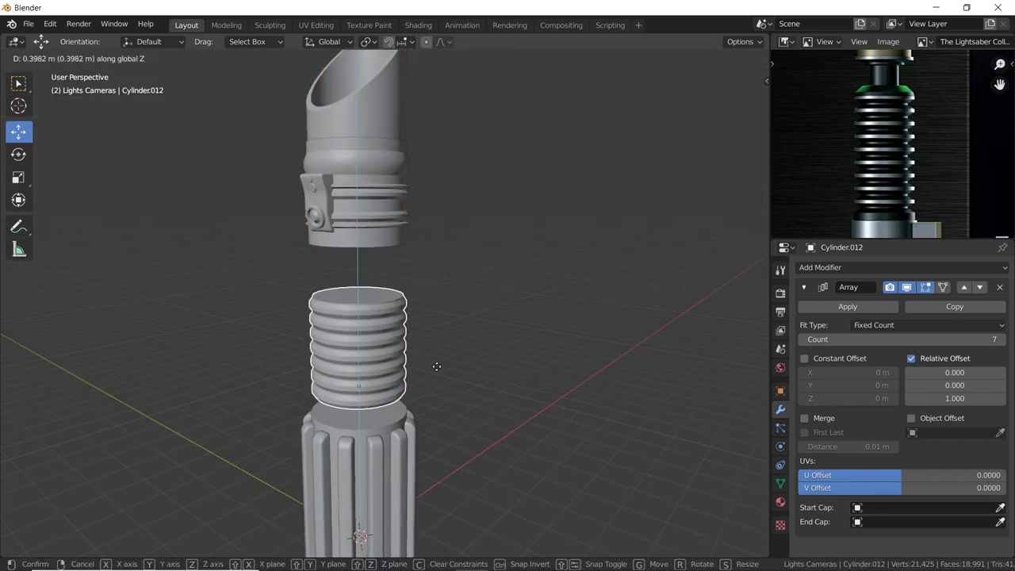
{"action": "left_click", "coordinate": [430, 368]}
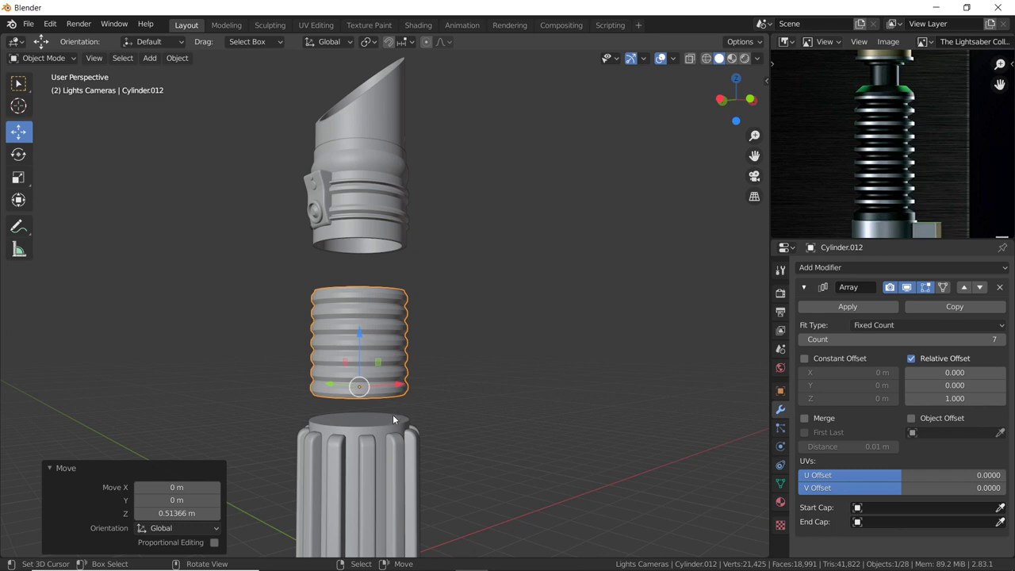
{"action": "left_click", "coordinate": [393, 414]}
{"action": "key", "text": "Tab"}
Extrude the bottom cylinder's top face upward and shrink it to 0.694.
{"action": "scroll", "coordinate": [397, 428], "scroll_direction": "up", "scroll_amount": 1}
{"action": "scroll", "coordinate": [399, 438], "scroll_direction": "up", "scroll_amount": 2}
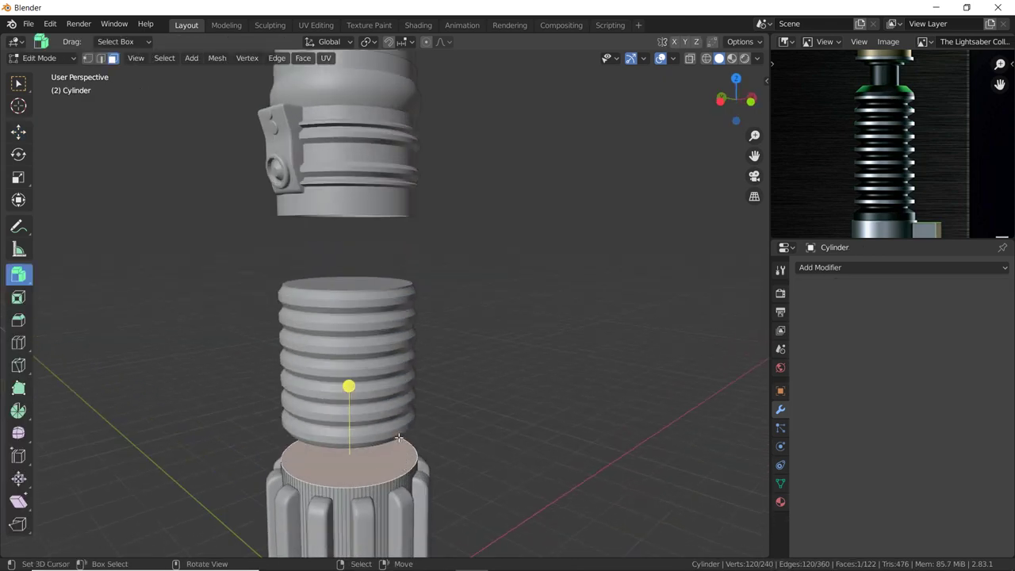
{"action": "scroll", "coordinate": [399, 437], "scroll_direction": "up", "scroll_amount": 1}
{"action": "scroll", "coordinate": [457, 291], "scroll_direction": "up", "scroll_amount": 1}
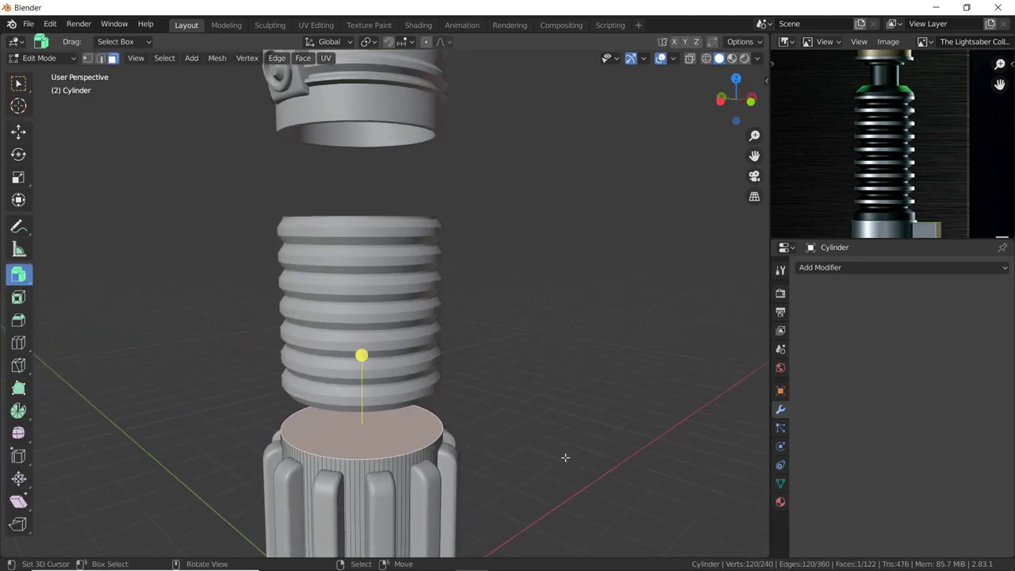
{"action": "key", "text": "e"}
{"action": "left_click", "coordinate": [562, 431]}
{"action": "key", "text": "s"}
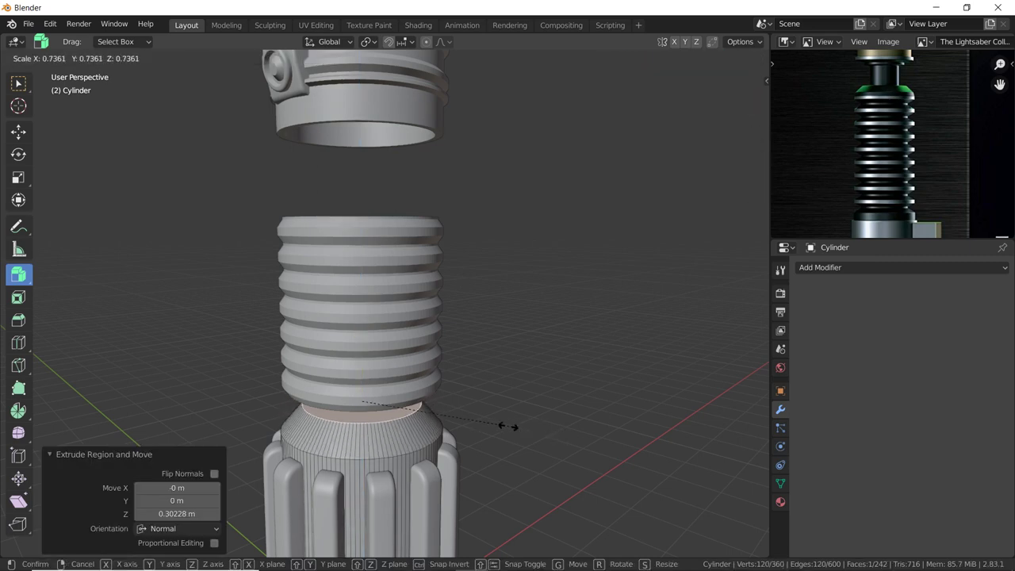
{"action": "left_click", "coordinate": [501, 425]}
{"action": "mouse_move", "coordinate": [501, 426]}
{"action": "middle_mouse_down"}
{"action": "mouse_move", "coordinate": [491, 407]}
{"action": "mouse_move", "coordinate": [490, 421]}
{"action": "middle_mouse_up"}
Extrude the narrowed face upward twice to build the narrow core.
{"action": "key", "text": "e"}
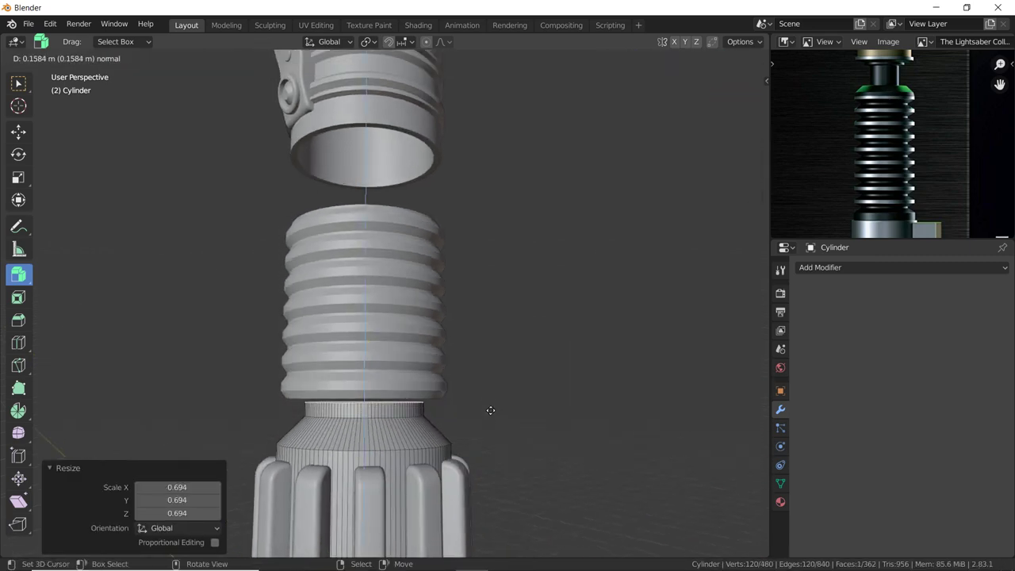
{"action": "left_click", "coordinate": [490, 407]}
{"action": "mouse_move", "coordinate": [486, 407]}
{"action": "middle_mouse_down"}
{"action": "mouse_move", "coordinate": [500, 386]}
{"action": "mouse_move", "coordinate": [484, 401]}
{"action": "mouse_move", "coordinate": [536, 417]}
{"action": "mouse_move", "coordinate": [434, 359]}
{"action": "middle_mouse_up"}
{"action": "key", "text": "Tab"}
{"action": "key", "text": "Tab"}
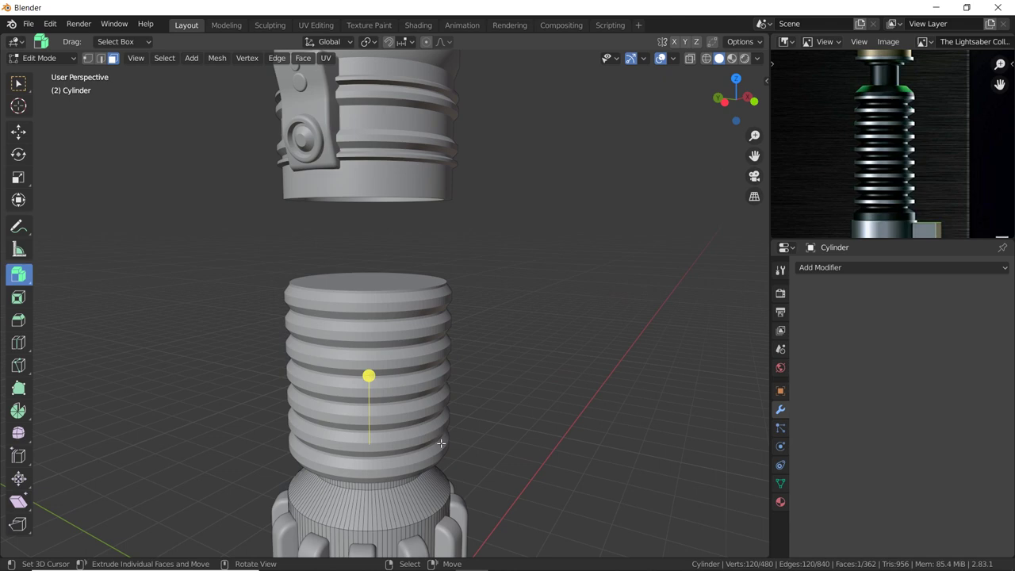
{"action": "key", "text": "e"}
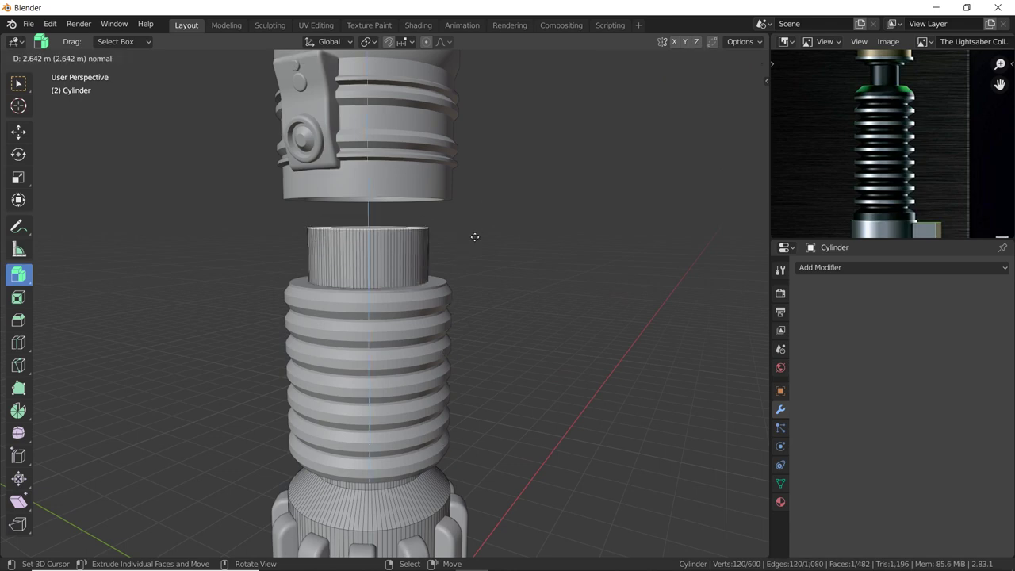
{"action": "left_click", "coordinate": [425, 404]}
Adjust the top face's height along Z.
{"action": "key", "text": "e"}
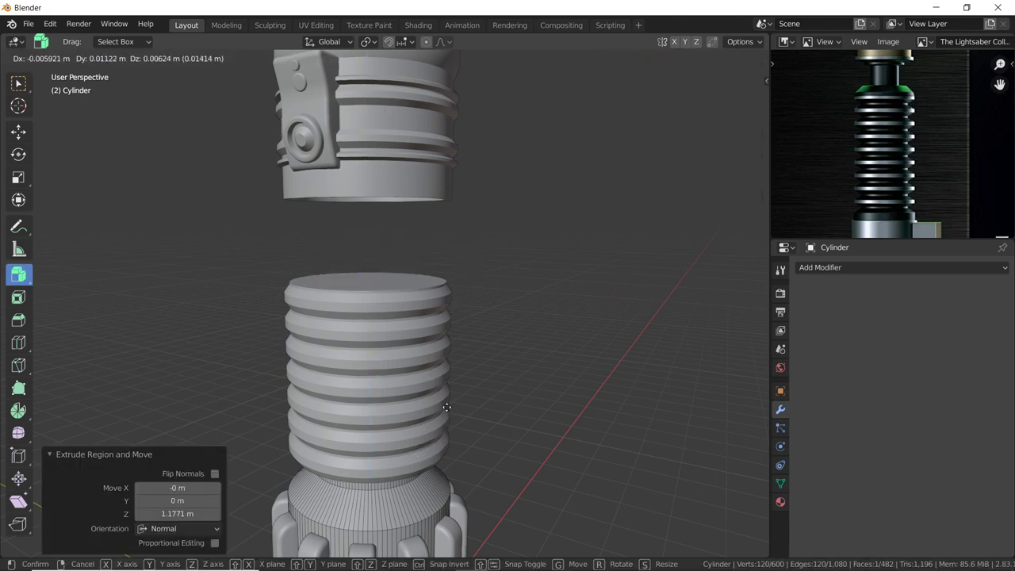
{"action": "key", "text": "z"}
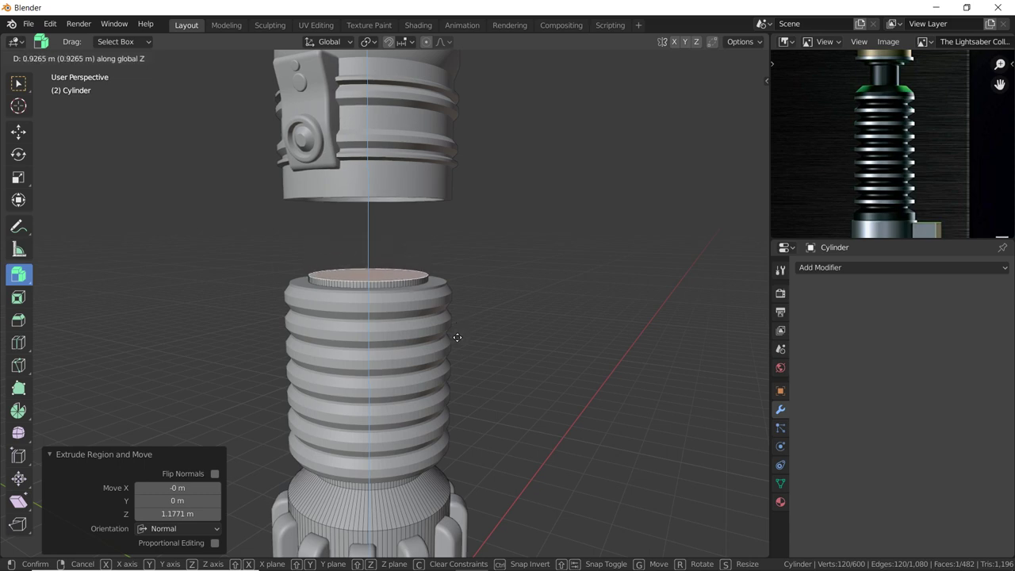
{"action": "left_click", "coordinate": [455, 339]}
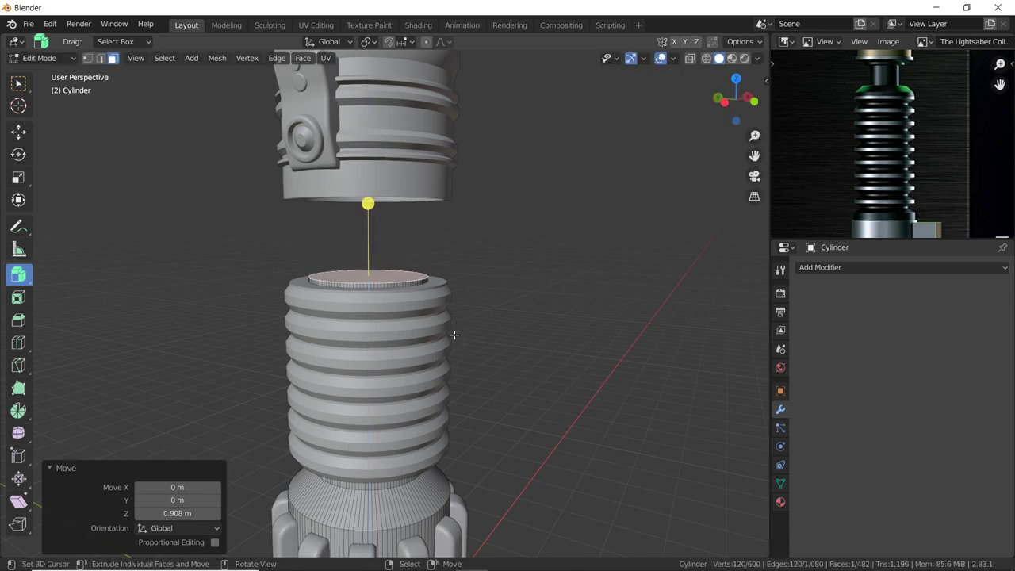
{"action": "mouse_move", "coordinate": [453, 334]}
{"action": "middle_mouse_down"}
{"action": "mouse_move", "coordinate": [446, 316]}
{"action": "mouse_move", "coordinate": [455, 321]}
{"action": "middle_mouse_up"}
{"action": "key", "text": "g"}
{"action": "key", "text": "z"}
{"action": "left_click", "coordinate": [450, 312]}
Extrude a short collar from the top face and widen it to 1.338.
{"action": "key", "text": "e"}
{"action": "left_click", "coordinate": [463, 304]}
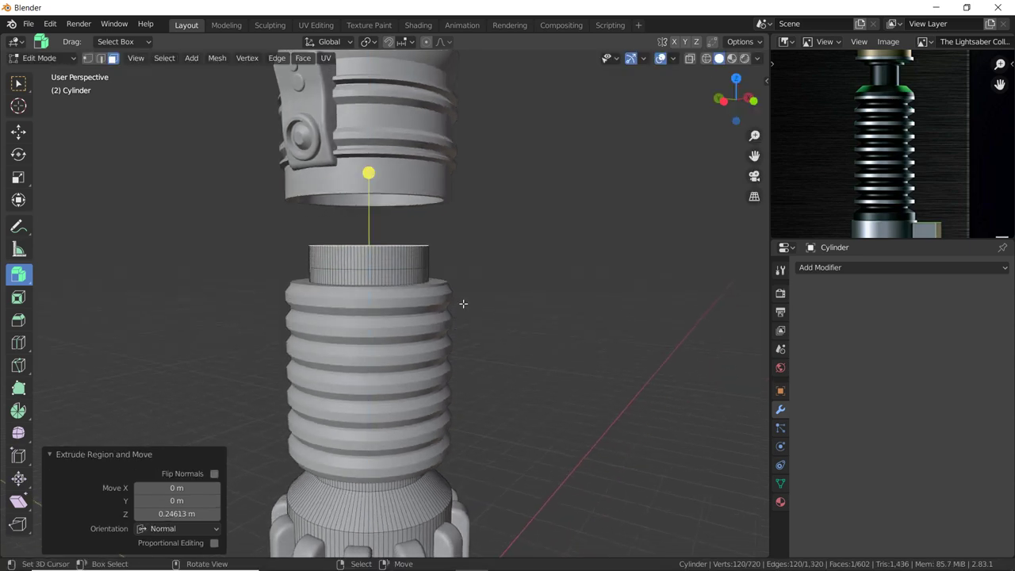
{"action": "key", "text": "s"}
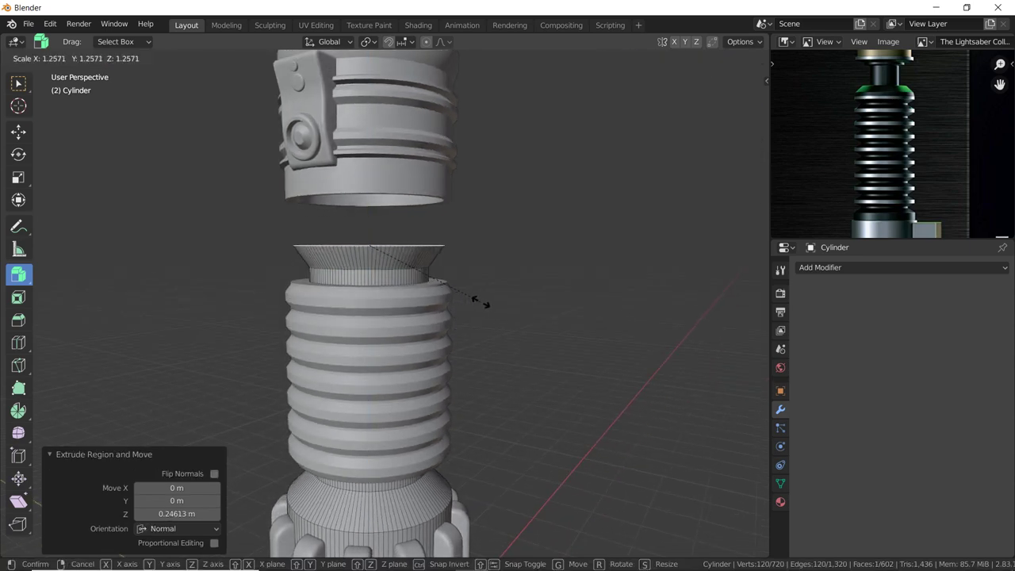
{"action": "left_click", "coordinate": [482, 303]}
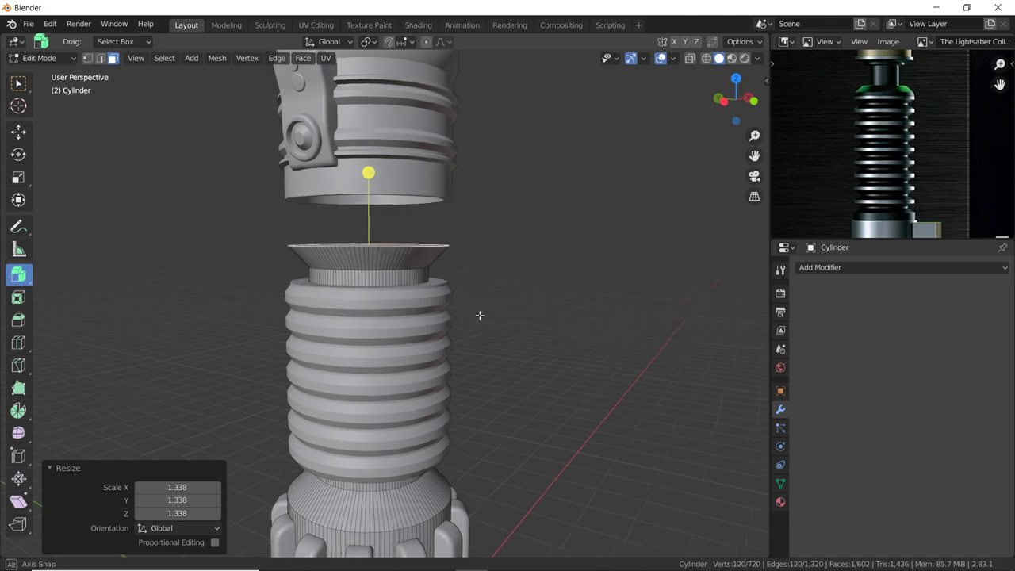
{"action": "middle_click_drag", "start_coordinate": [480, 302], "coordinate": [480, 306]}
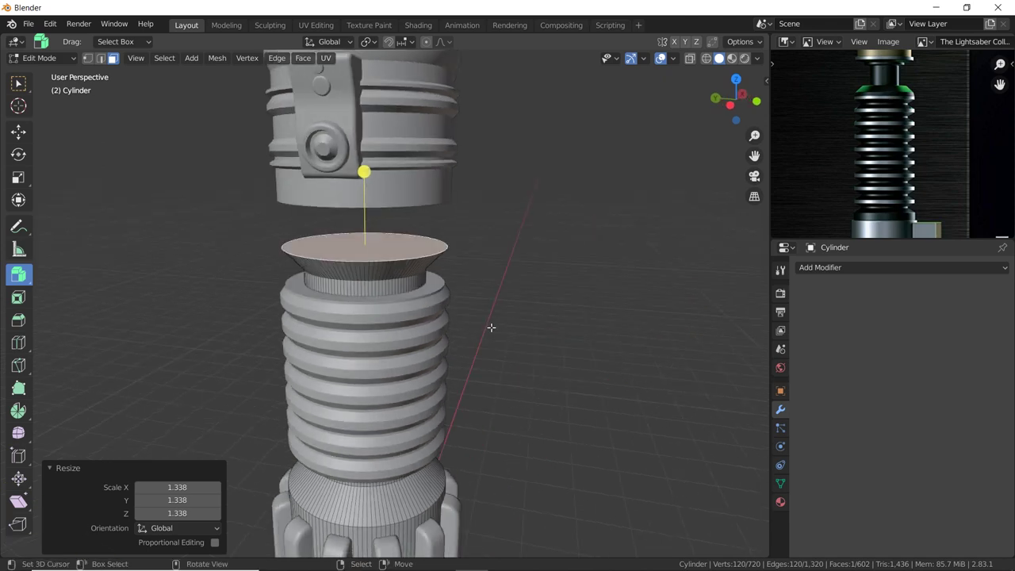
{"action": "left_click", "coordinate": [474, 276]}
{"action": "key", "text": "Tab"}
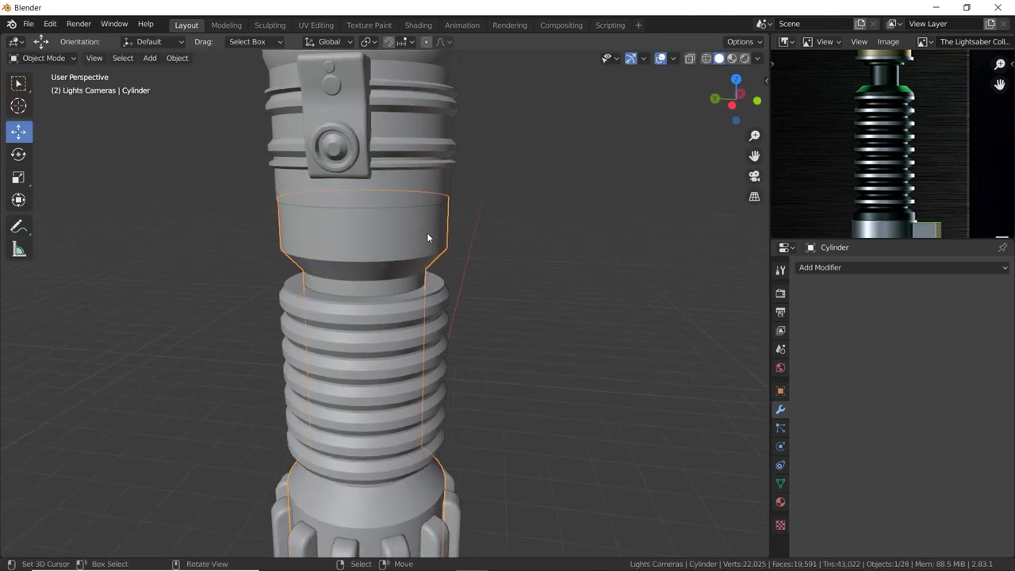
Snap the 3D cursor to the collar's top face centre using X-ray view.
{"action": "mouse_move", "coordinate": [426, 232]}
{"action": "middle_mouse_down"}
{"action": "mouse_move", "coordinate": [413, 250]}
{"action": "mouse_move", "coordinate": [426, 242]}
{"action": "middle_mouse_up"}
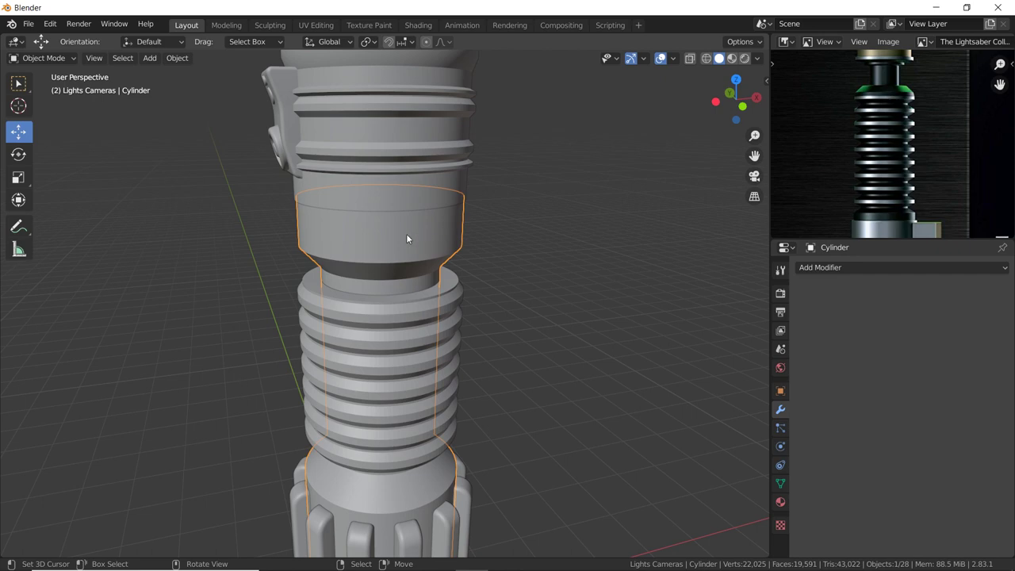
{"action": "key", "text": "Tab"}
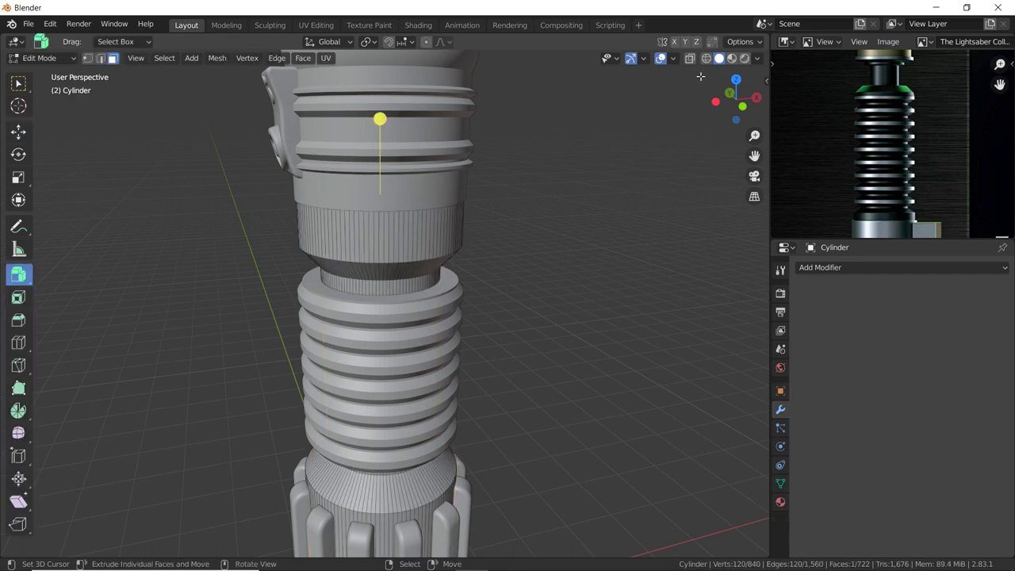
{"action": "left_click", "coordinate": [690, 60]}
{"action": "middle_click_drag", "start_coordinate": [555, 191], "coordinate": [483, 191]}
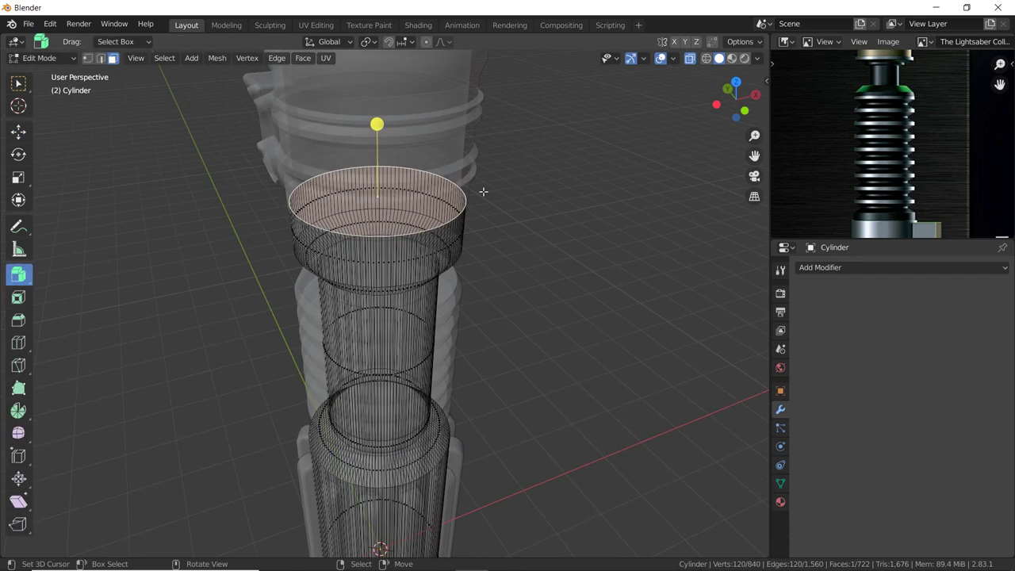
{"action": "key", "text": "shift+s"}
{"action": "left_click", "coordinate": [535, 249]}
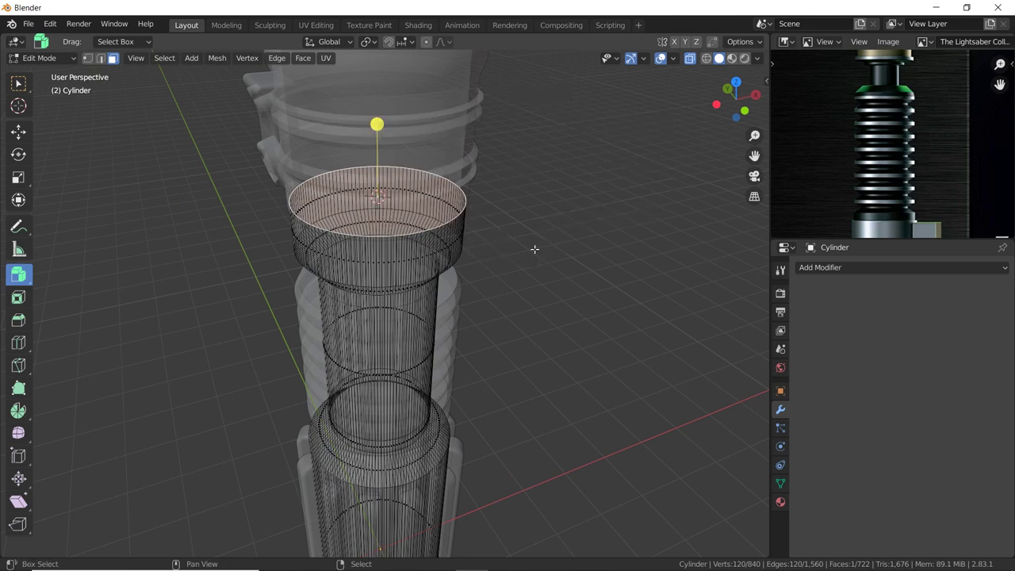
{"action": "key", "text": "Tab"}
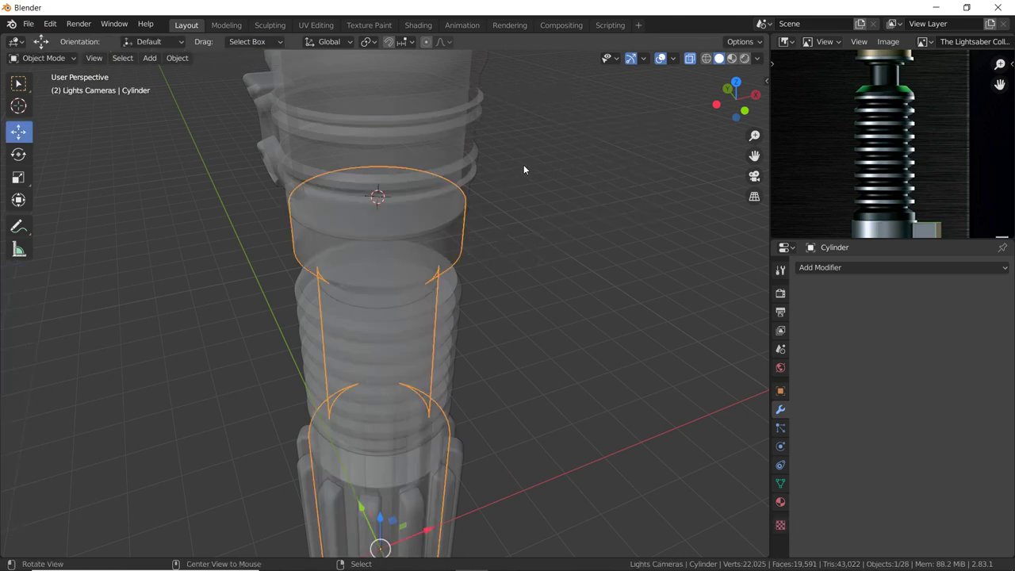
{"action": "left_click", "coordinate": [690, 58]}
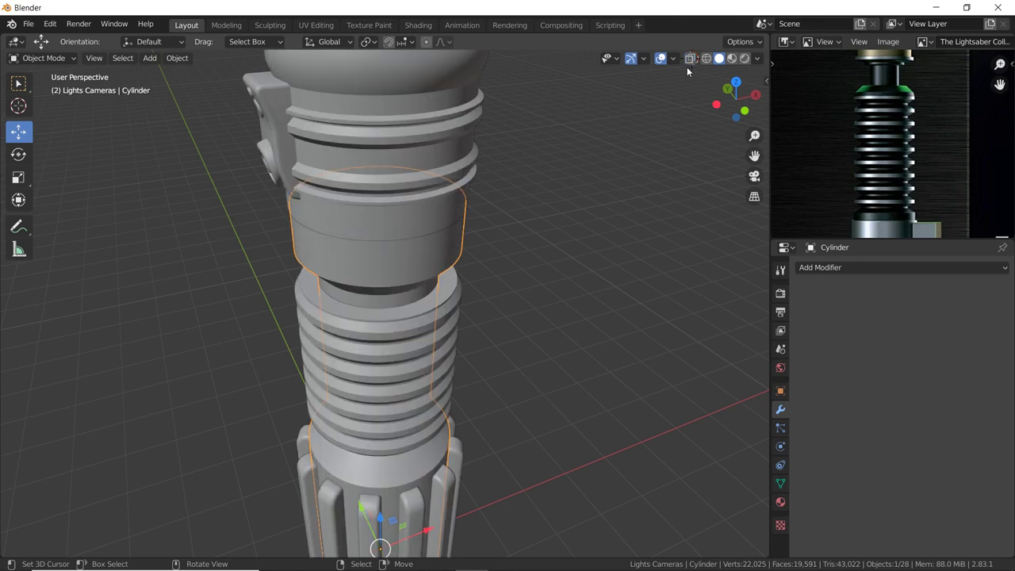
Add a cube at the 3D cursor and offset it sideways along Y.
{"action": "key", "text": "shift+a"}
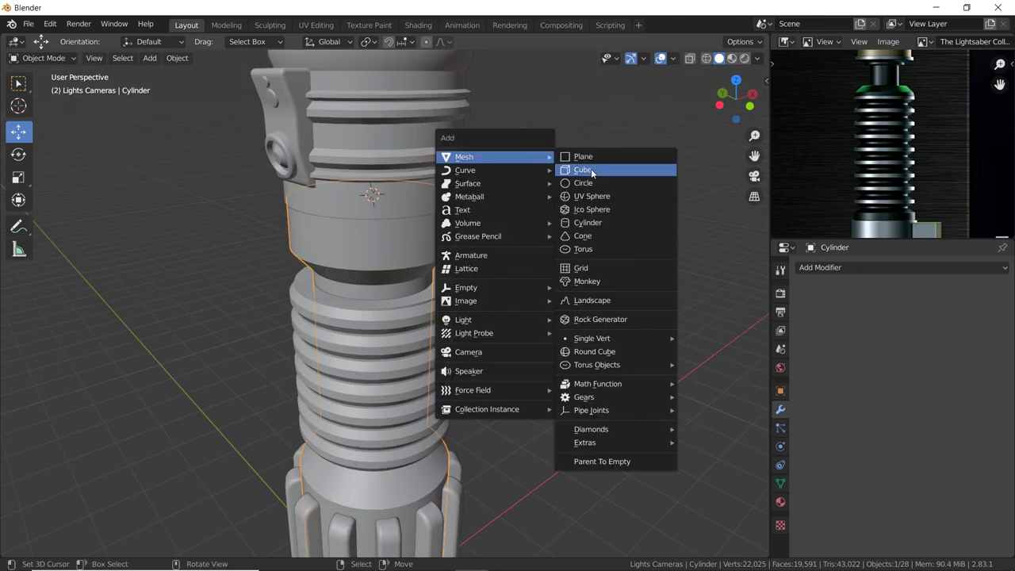
{"action": "left_click", "coordinate": [591, 170]}
{"action": "mouse_move", "coordinate": [339, 187]}
{"action": "middle_mouse_down"}
{"action": "mouse_move", "coordinate": [398, 195]}
{"action": "mouse_move", "coordinate": [322, 194]}
{"action": "middle_mouse_up"}
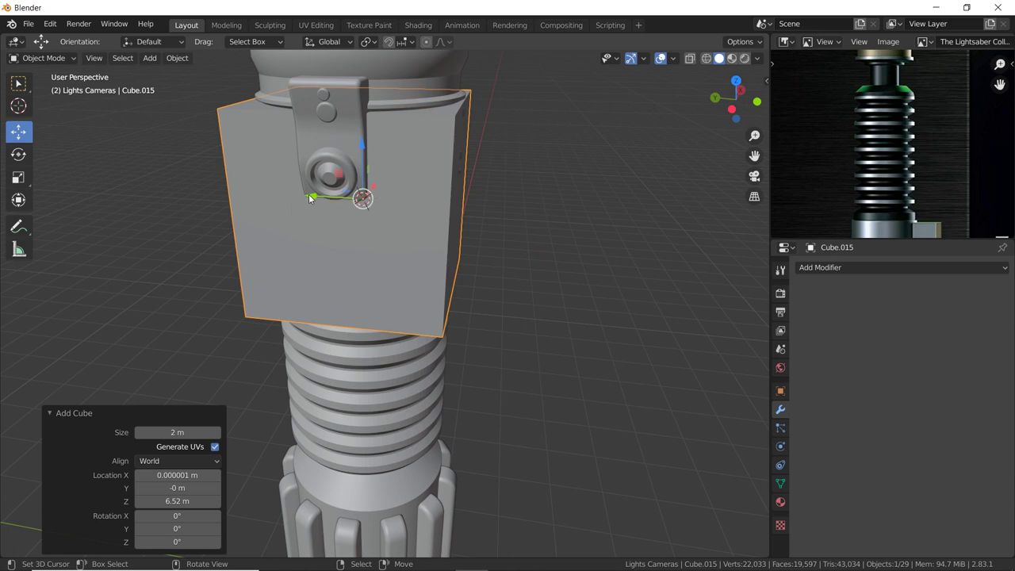
{"action": "key", "text": "Tab"}
{"action": "key", "text": "g"}
{"action": "key", "text": "y"}
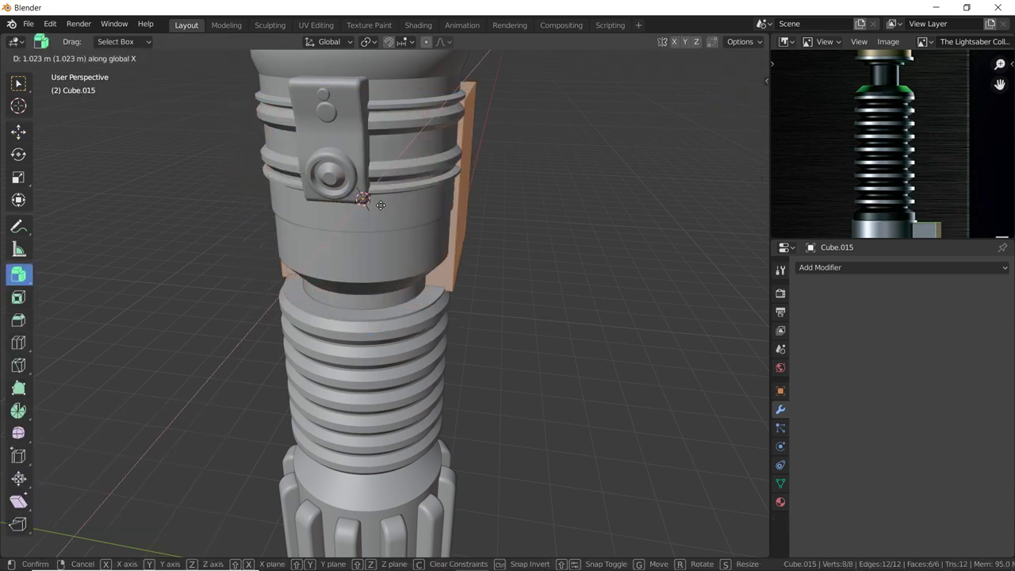
{"action": "left_click", "coordinate": [671, 281]}
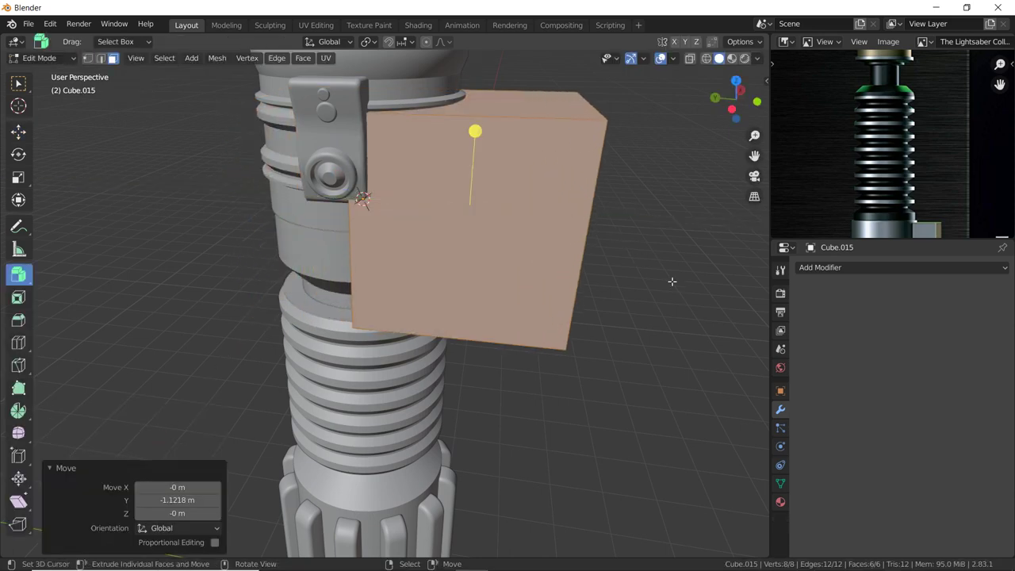
Flatten the cube to 0.118 on Z, lower it -0.266 m and shift it -0.351 m on Y.
{"action": "key", "text": "s"}
{"action": "key", "text": "z"}
{"action": "left_click", "coordinate": [486, 219]}
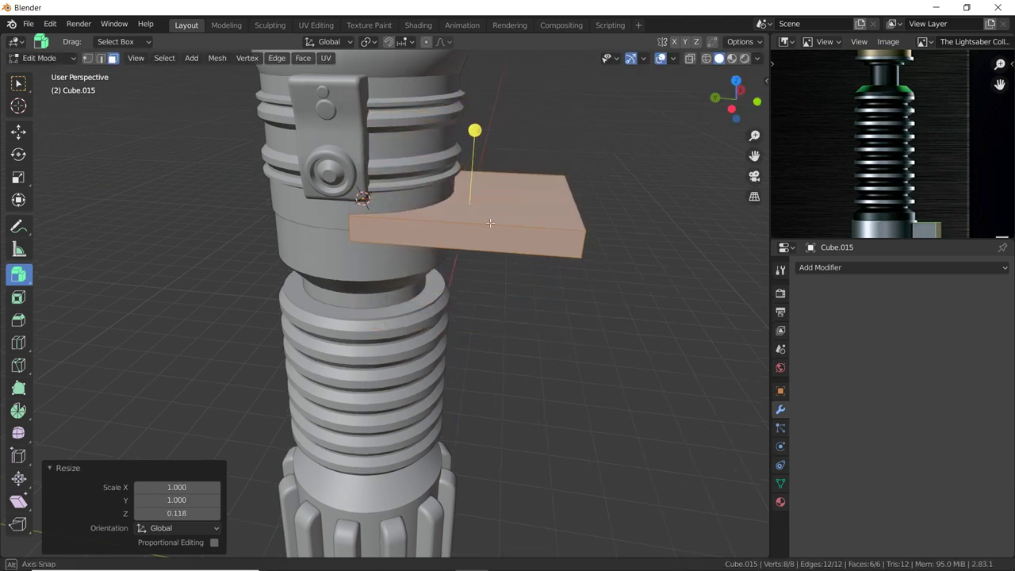
{"action": "mouse_move", "coordinate": [486, 219]}
{"action": "middle_mouse_down"}
{"action": "mouse_move", "coordinate": [521, 216]}
{"action": "mouse_move", "coordinate": [236, 196]}
{"action": "middle_mouse_up"}
{"action": "key", "text": "g"}
{"action": "key", "text": "z"}
{"action": "left_click", "coordinate": [526, 242]}
{"action": "left_click", "coordinate": [18, 131]}
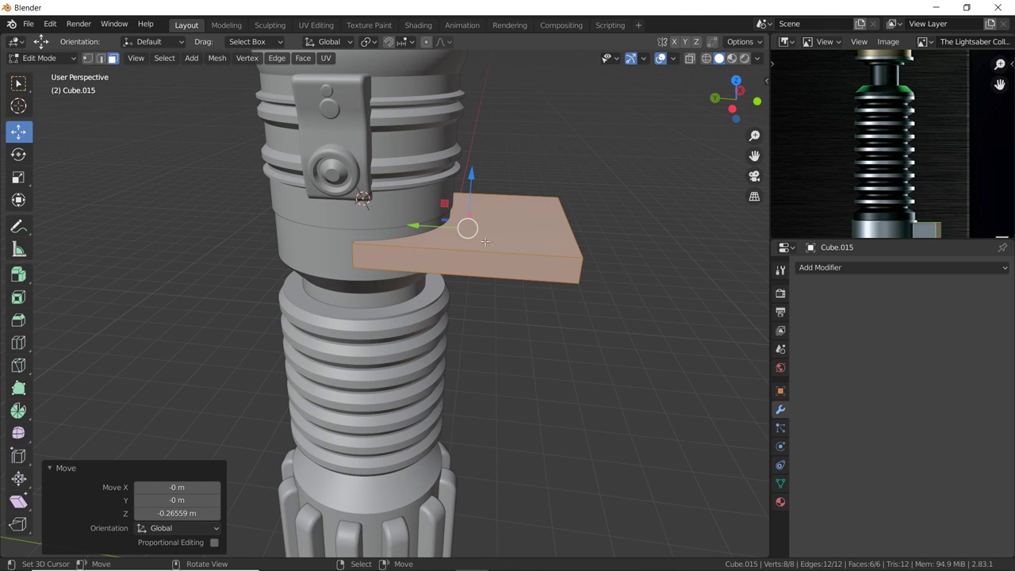
{"action": "left_click_drag", "start_coordinate": [418, 223], "coordinate": [450, 224]}
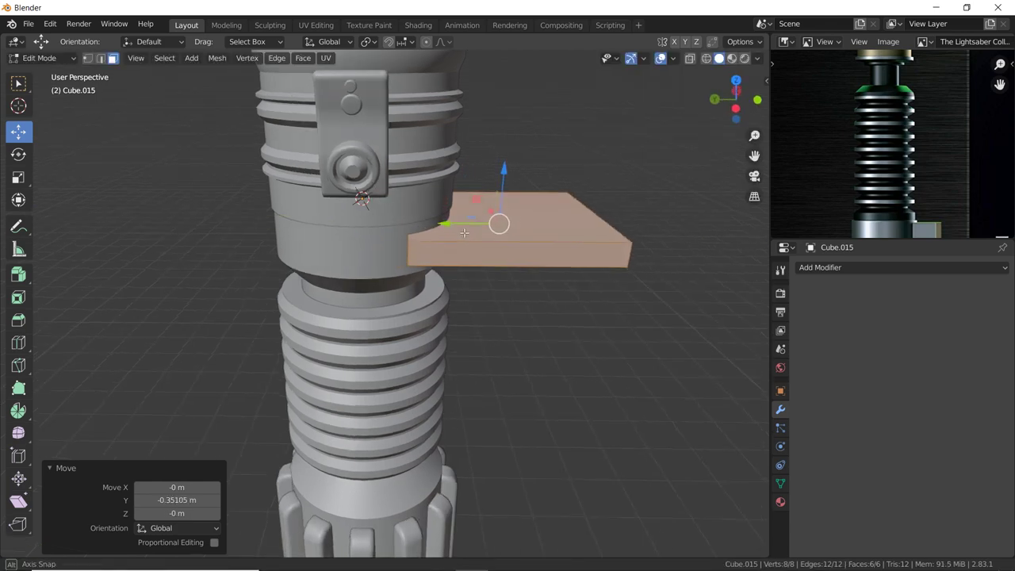
{"action": "middle_click_drag", "start_coordinate": [450, 225], "coordinate": [498, 225]}
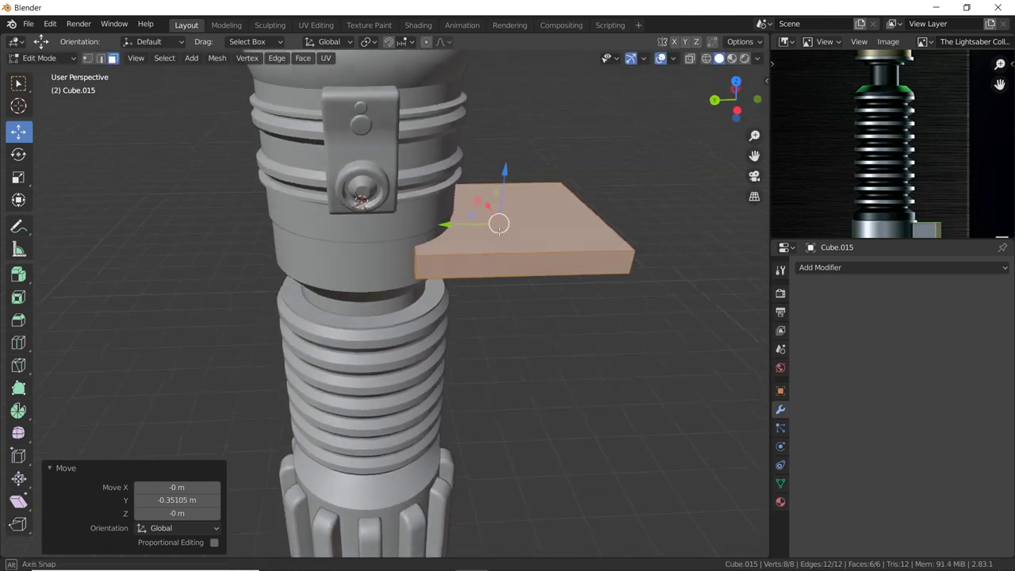
Add a Mirror modifier to the plank mirroring it across Y.
{"action": "left_click", "coordinate": [823, 269]}
{"action": "left_click", "coordinate": [738, 395]}
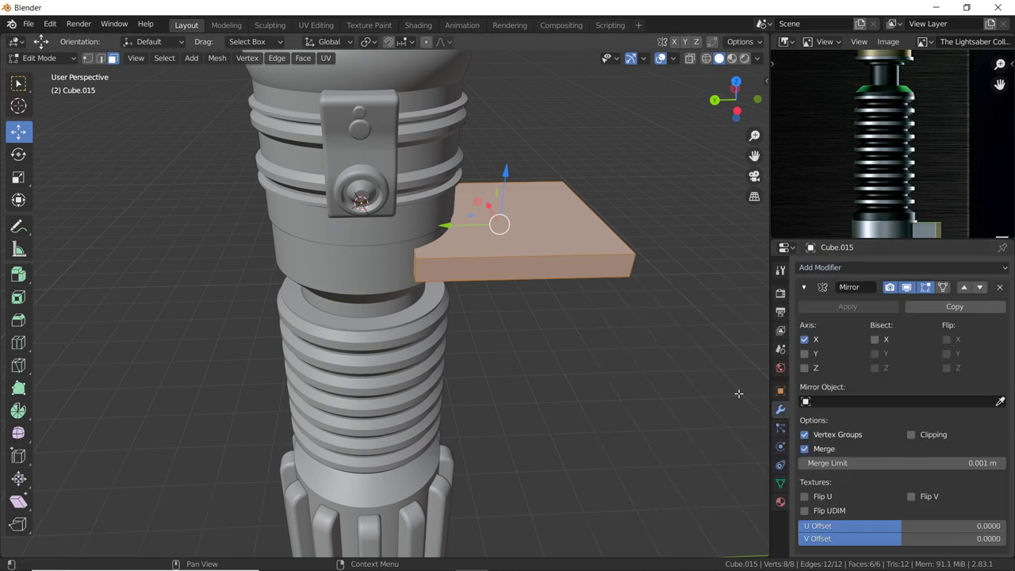
{"action": "left_click", "coordinate": [805, 353]}
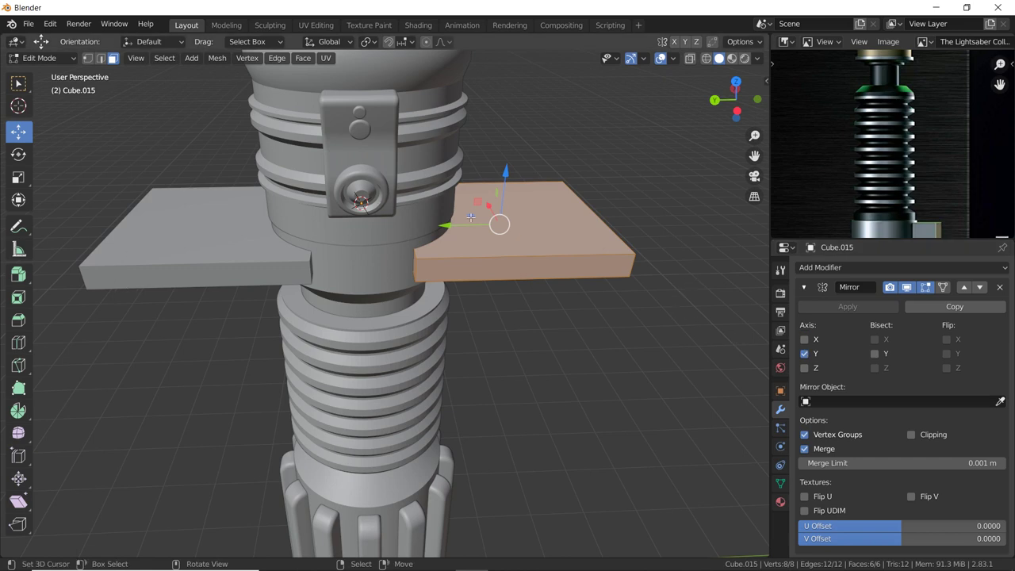
{"action": "middle_click_drag", "start_coordinate": [471, 216], "coordinate": [377, 167]}
{"action": "middle_click_drag", "start_coordinate": [176, 203], "coordinate": [294, 165]}
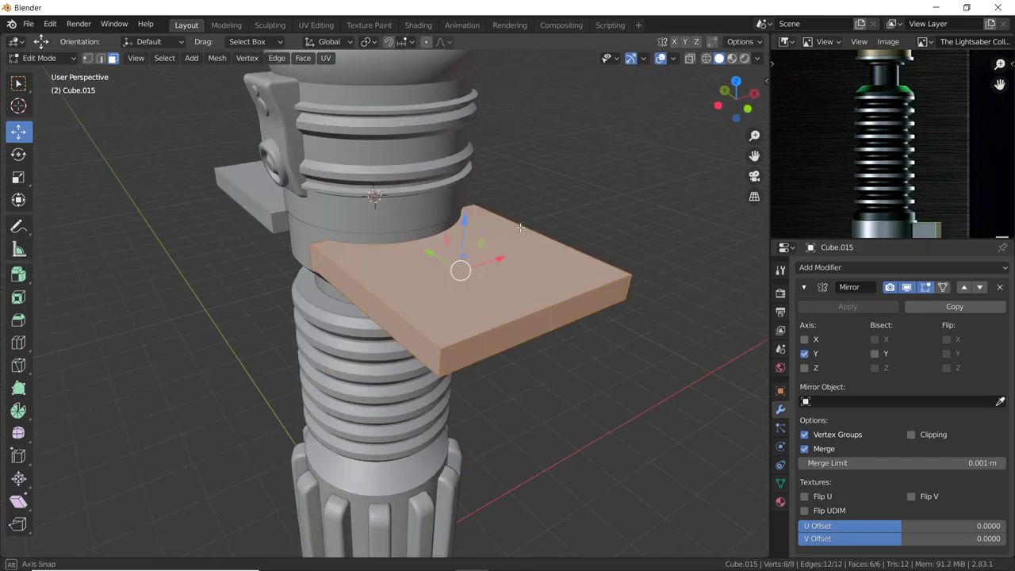
Bevel the plank's inner end edges, then select the plank together with the hilt band cylinder.
{"action": "key", "text": "Tab"}
{"action": "key", "text": "Tab"}
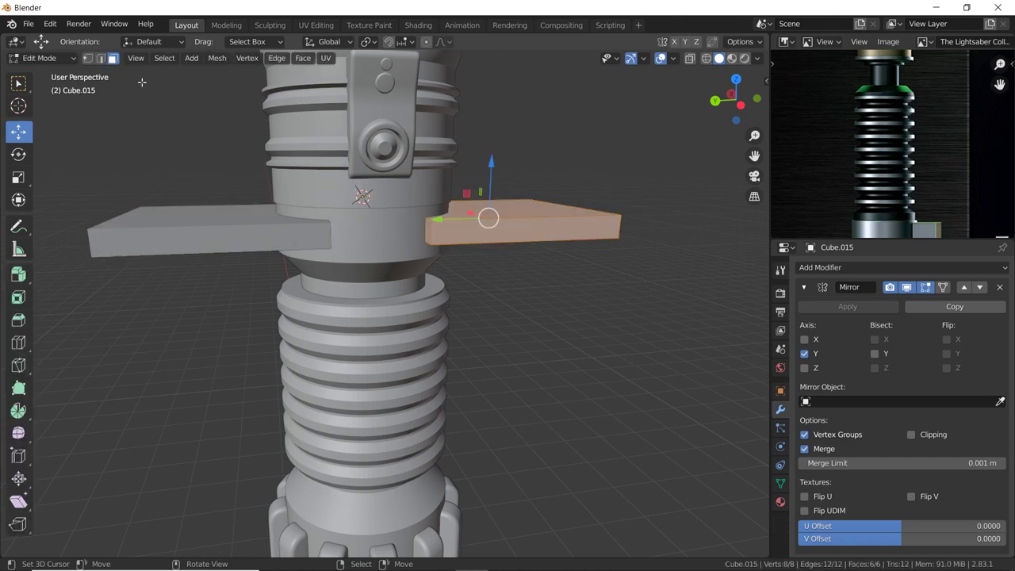
{"action": "left_click", "coordinate": [427, 216]}
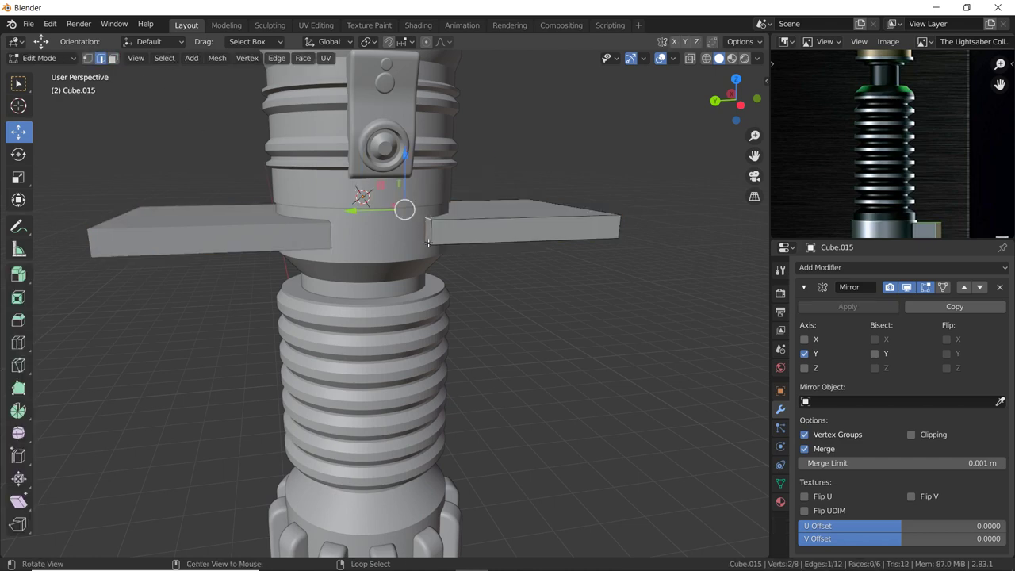
{"action": "middle_click_drag", "start_coordinate": [428, 243], "coordinate": [518, 239]}
{"action": "left_click", "coordinate": [434, 241], "text": "shift"}
{"action": "scroll", "coordinate": [444, 242], "scroll_direction": "up", "scroll_amount": 3}
{"action": "scroll", "coordinate": [486, 252], "scroll_direction": "up", "scroll_amount": 2}
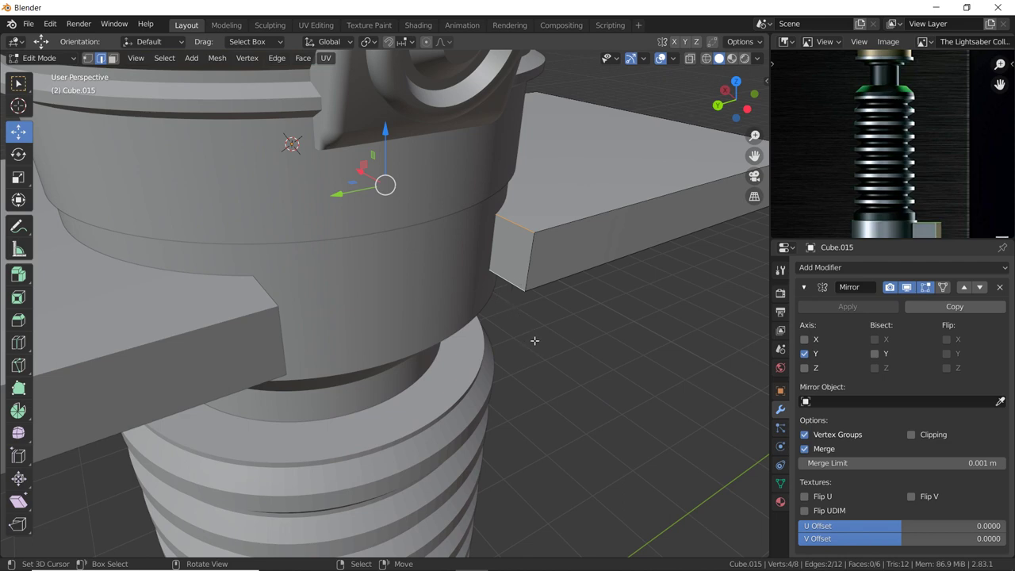
{"action": "middle_click_drag", "start_coordinate": [532, 336], "coordinate": [510, 308]}
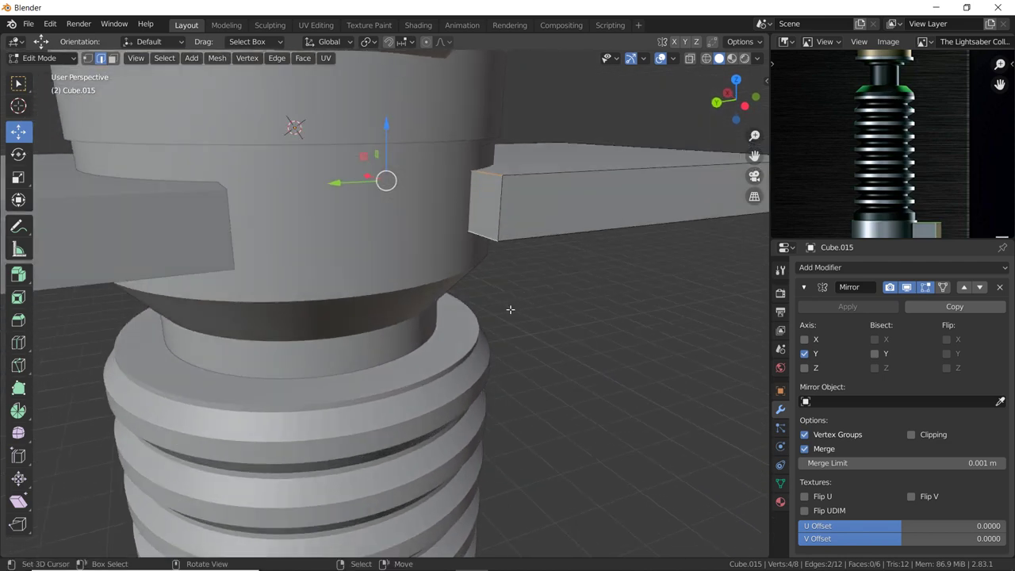
{"action": "key", "text": "ctrl+b"}
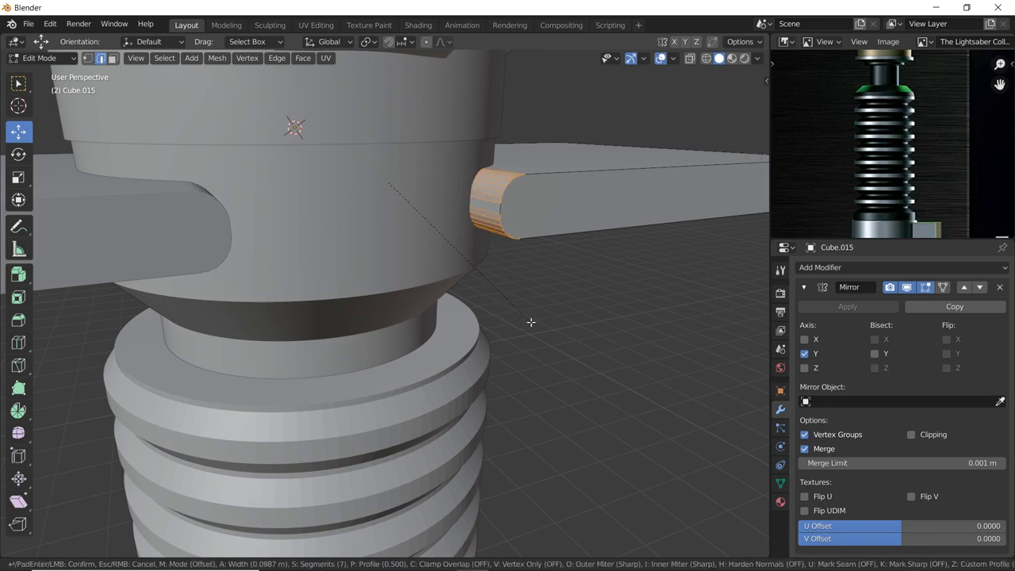
{"action": "middle_click_drag", "start_coordinate": [434, 231], "coordinate": [476, 250]}
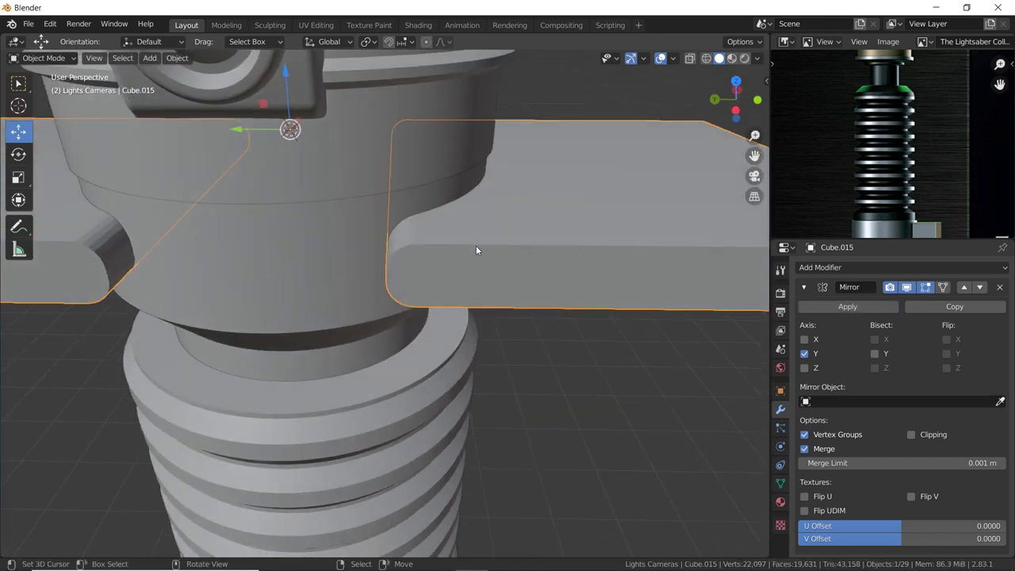
{"action": "left_click", "coordinate": [282, 296], "text": "shift"}
Cut the plank shape out of the hilt band with a Bool Tool Difference.
{"action": "key", "text": "ctrl+KP_Subtract"}
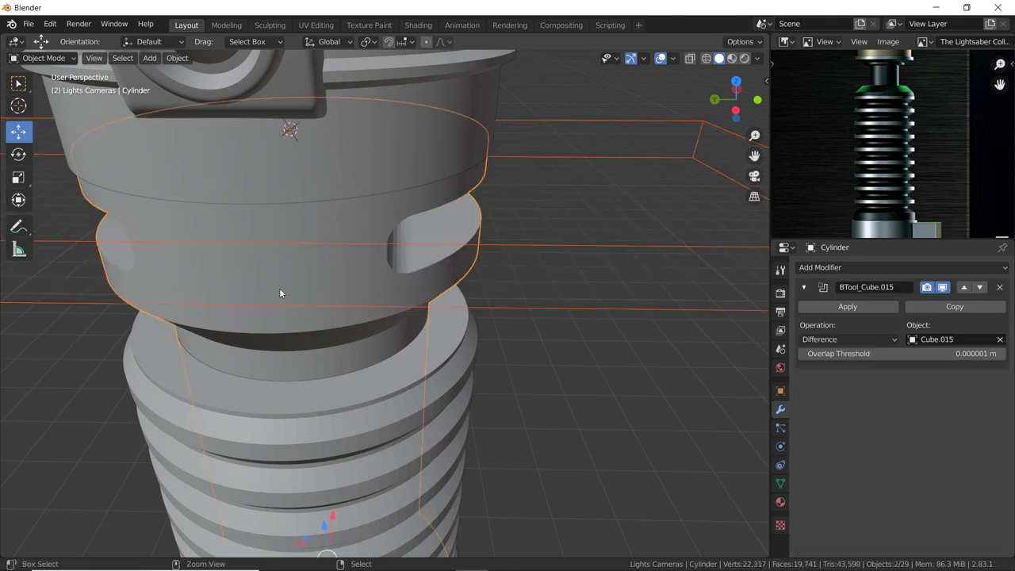
{"action": "mouse_move", "coordinate": [279, 293]}
{"action": "middle_mouse_down"}
{"action": "mouse_move", "coordinate": [547, 236]}
{"action": "mouse_move", "coordinate": [472, 236]}
{"action": "mouse_move", "coordinate": [436, 212]}
{"action": "mouse_move", "coordinate": [450, 213]}
{"action": "mouse_move", "coordinate": [450, 228]}
{"action": "middle_mouse_up"}
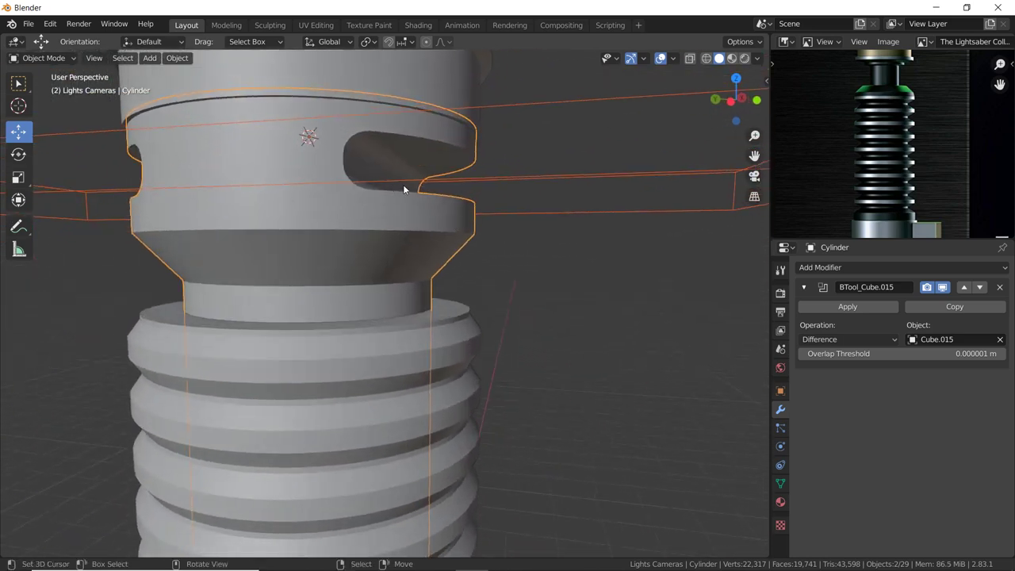
{"action": "middle_click_drag", "start_coordinate": [403, 185], "coordinate": [421, 188]}
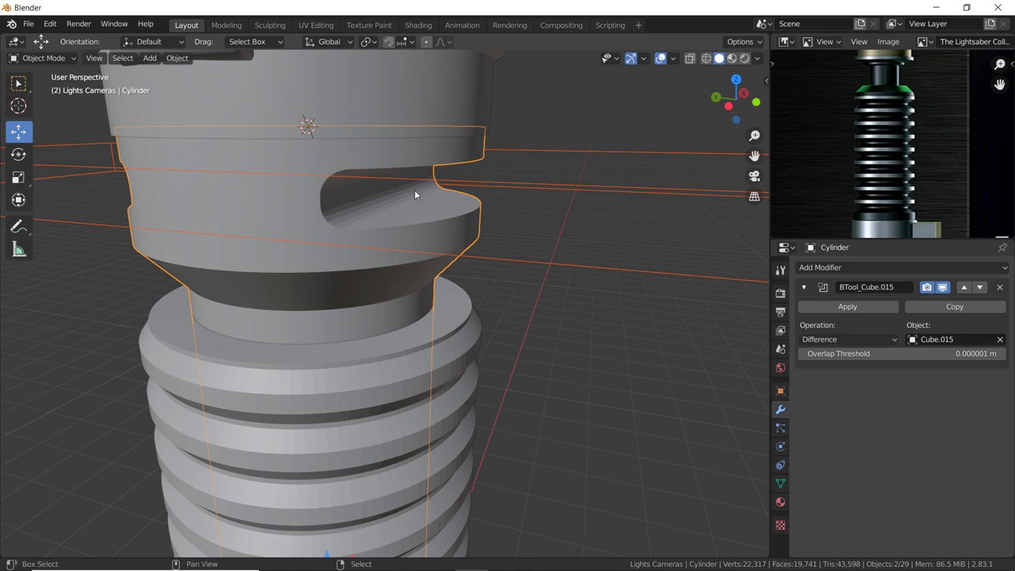
Add a cylinder scaled to 0.834, flattened to 0.252 on Z, lowered about 0.259 m onto the band.
{"action": "key", "text": "shift+a"}
{"action": "left_click", "coordinate": [487, 250]}
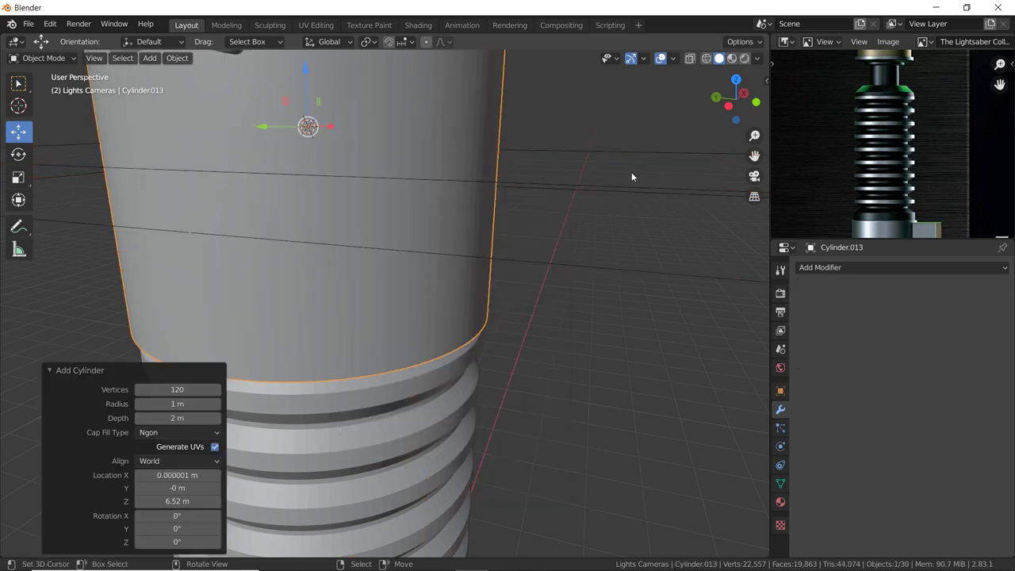
{"action": "key", "text": "s"}
{"action": "left_click", "coordinate": [567, 184]}
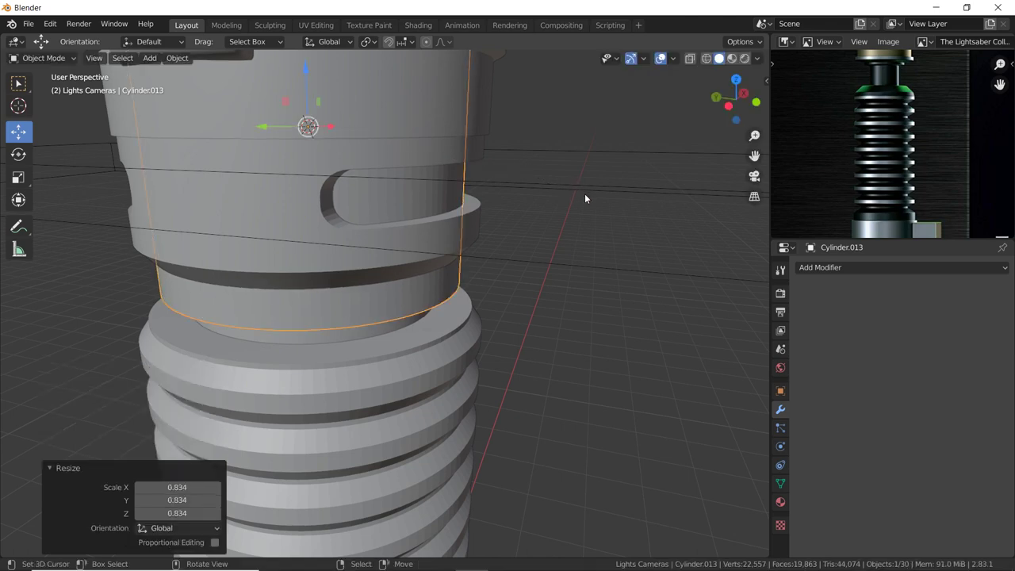
{"action": "key", "text": "s"}
{"action": "key", "text": "z"}
{"action": "left_click", "coordinate": [392, 167]}
{"action": "key", "text": "g"}
{"action": "key", "text": "z"}
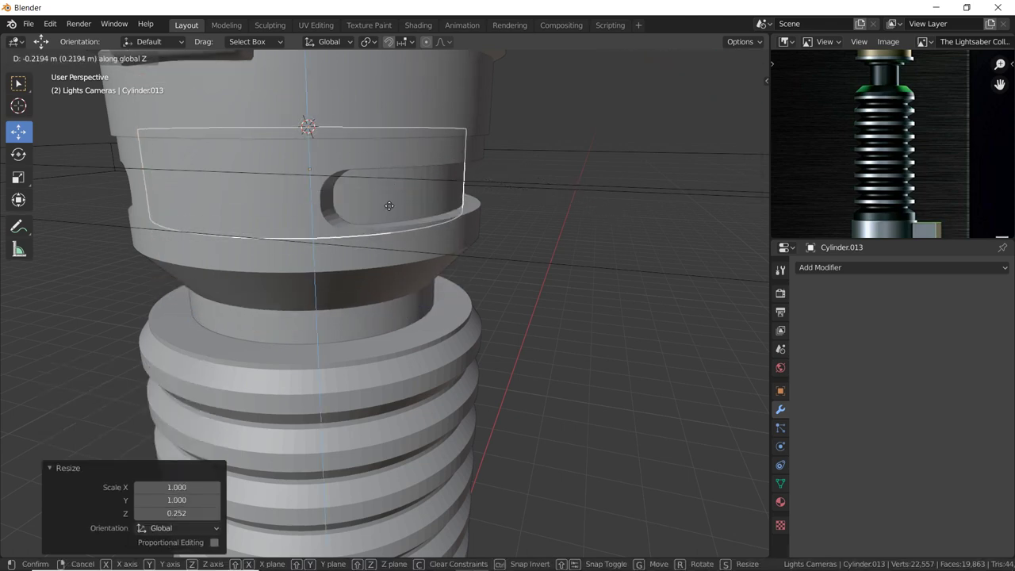
{"action": "left_click", "coordinate": [386, 208]}
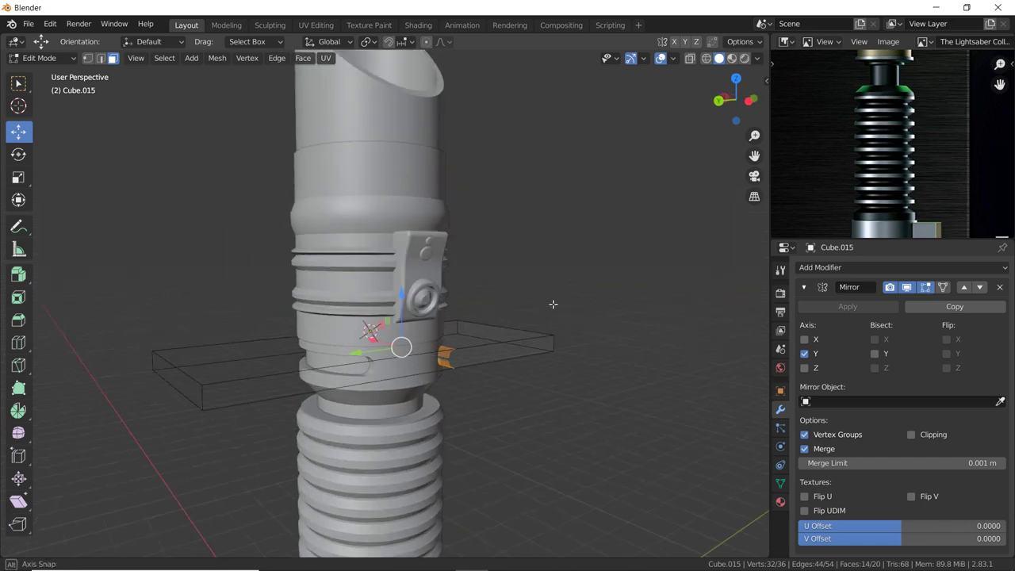
{"action": "mouse_move", "coordinate": [553, 304]}
{"action": "middle_mouse_down"}
{"action": "mouse_move", "coordinate": [553, 293]}
{"action": "mouse_move", "coordinate": [338, 359]}
{"action": "middle_mouse_up"}
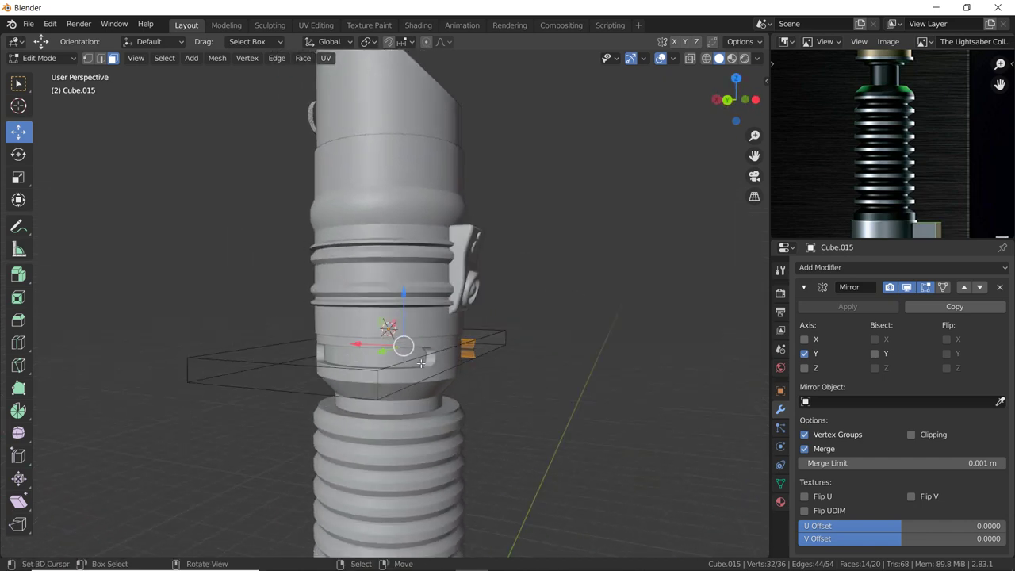
Duplicate the plank piece and raise the copy 2.1763 m on Z to the upper clip band.
{"action": "mouse_move", "coordinate": [420, 362]}
{"action": "middle_mouse_down"}
{"action": "mouse_move", "coordinate": [410, 232]}
{"action": "mouse_move", "coordinate": [370, 215]}
{"action": "middle_mouse_up"}
{"action": "mouse_move", "coordinate": [433, 398]}
{"action": "middle_mouse_down"}
{"action": "mouse_move", "coordinate": [468, 305]}
{"action": "mouse_move", "coordinate": [446, 290]}
{"action": "mouse_move", "coordinate": [420, 400]}
{"action": "mouse_move", "coordinate": [396, 443]}
{"action": "mouse_move", "coordinate": [401, 334]}
{"action": "mouse_move", "coordinate": [415, 372]}
{"action": "middle_mouse_up"}
{"action": "scroll", "coordinate": [415, 372], "scroll_direction": "up", "scroll_amount": 2}
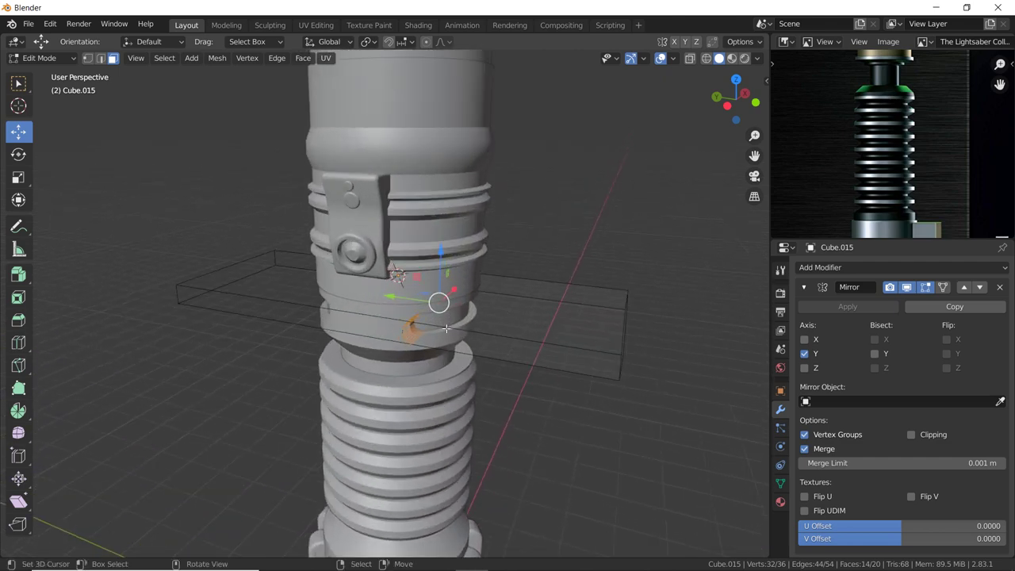
{"action": "mouse_move", "coordinate": [446, 327]}
{"action": "middle_mouse_down"}
{"action": "mouse_move", "coordinate": [489, 358]}
{"action": "mouse_move", "coordinate": [540, 429]}
{"action": "middle_mouse_up"}
{"action": "key", "text": "ctrl+l"}
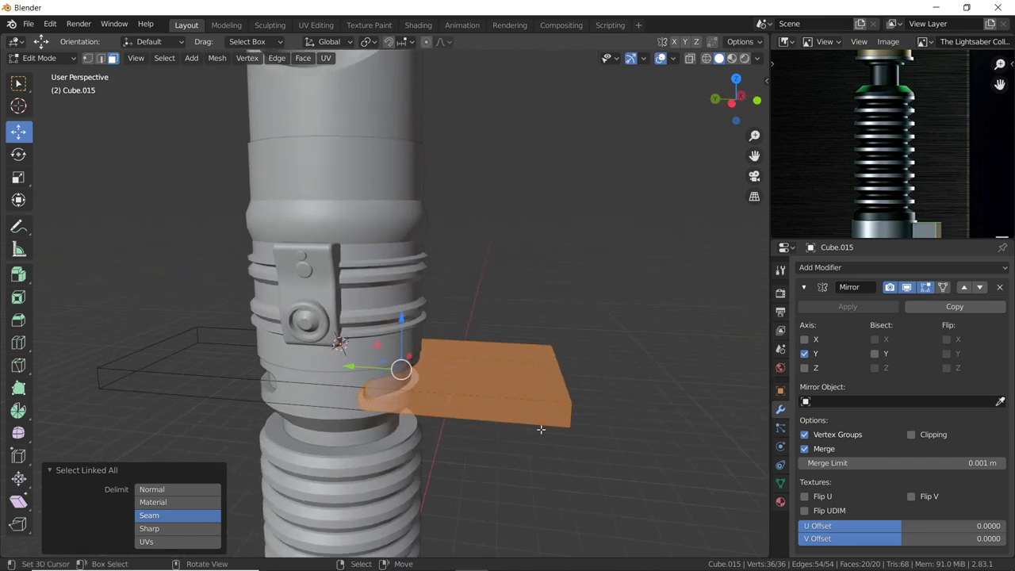
{"action": "key", "text": "shift+d"}
{"action": "key", "text": "z"}
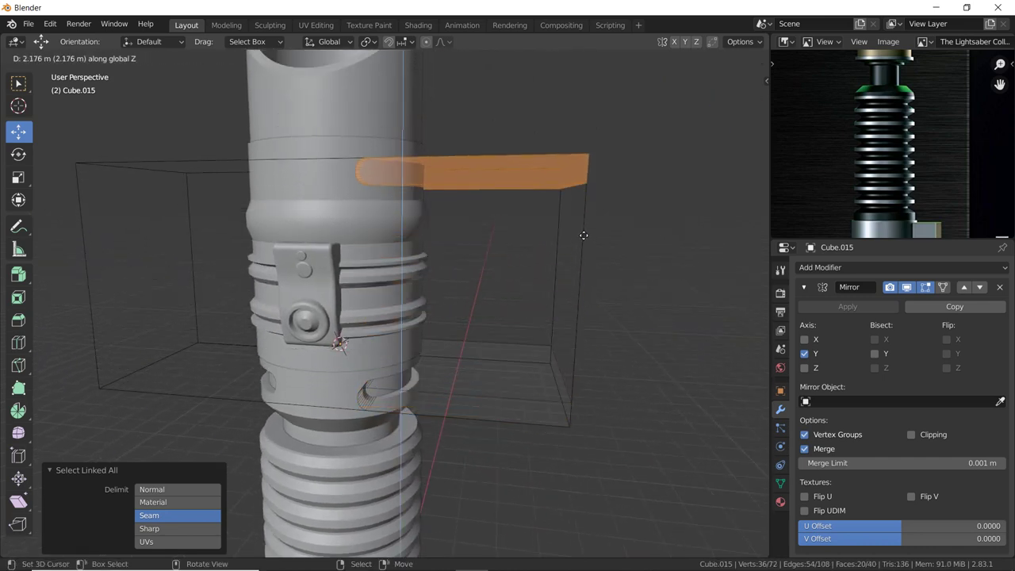
{"action": "left_click", "coordinate": [583, 235]}
{"action": "mouse_move", "coordinate": [584, 235]}
{"action": "middle_mouse_down"}
{"action": "mouse_move", "coordinate": [593, 245]}
{"action": "mouse_move", "coordinate": [315, 205]}
{"action": "mouse_move", "coordinate": [318, 195]}
{"action": "mouse_move", "coordinate": [354, 210]}
{"action": "mouse_move", "coordinate": [378, 206]}
{"action": "middle_mouse_up"}
{"action": "key", "text": "Tab"}
{"action": "left_click", "coordinate": [319, 195]}
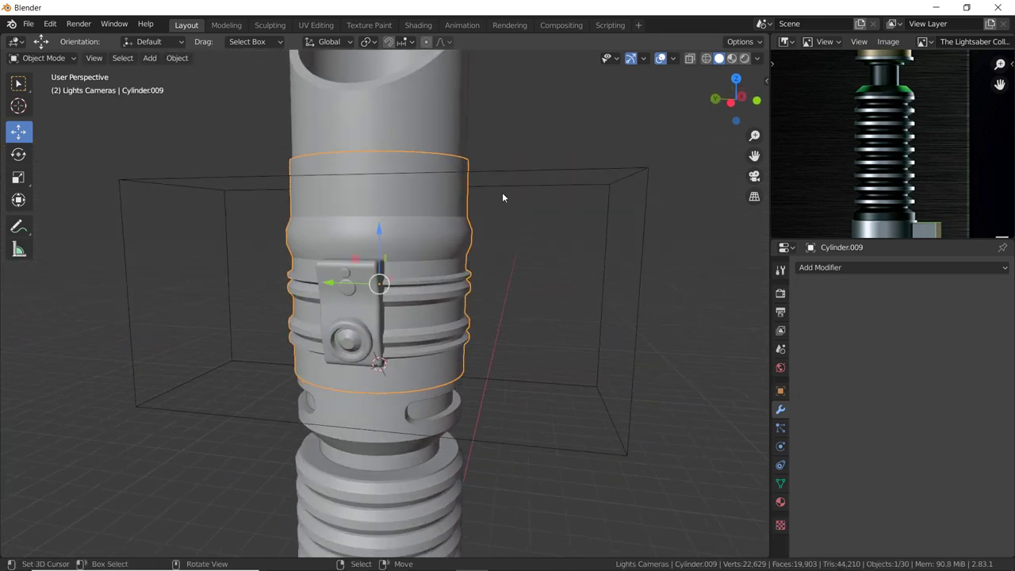
Apply a Bool Tool Difference with Cube.015 on Cylinder.009 to slot the upper clip band.
{"action": "left_click", "coordinate": [386, 423]}
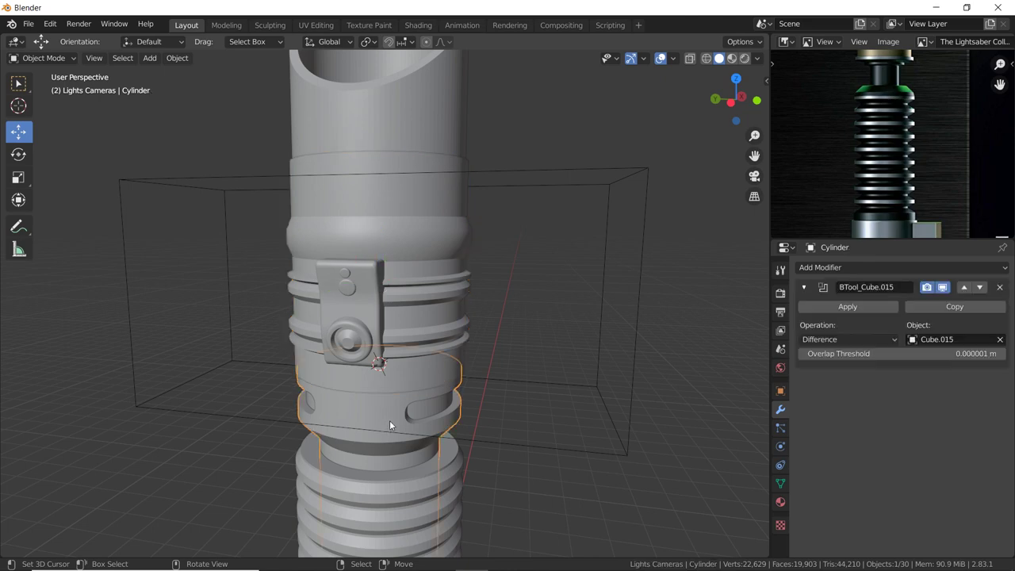
{"action": "left_click", "coordinate": [401, 167]}
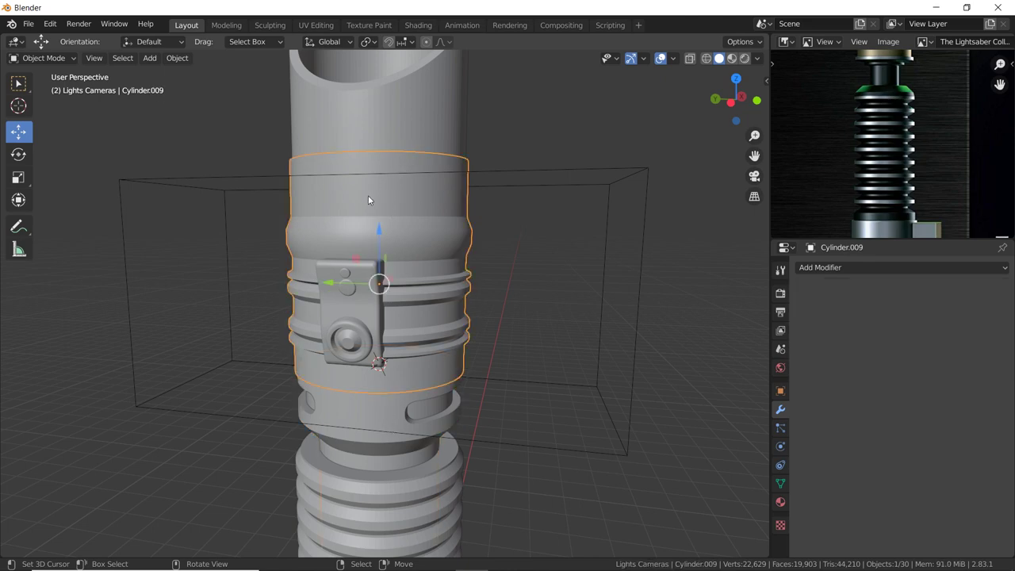
{"action": "left_click", "coordinate": [369, 429]}
{"action": "left_click", "coordinate": [371, 438]}
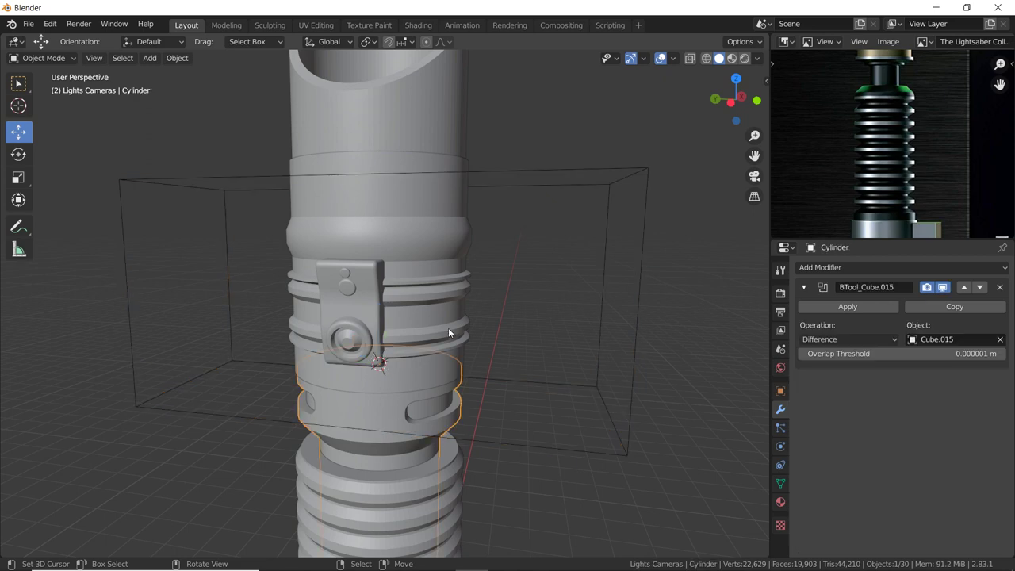
{"action": "left_click", "coordinate": [499, 178]}
{"action": "mouse_move", "coordinate": [500, 177]}
{"action": "middle_mouse_down"}
{"action": "mouse_move", "coordinate": [435, 188]}
{"action": "mouse_move", "coordinate": [417, 152]}
{"action": "middle_mouse_up"}
{"action": "left_click", "coordinate": [412, 153], "text": "shift"}
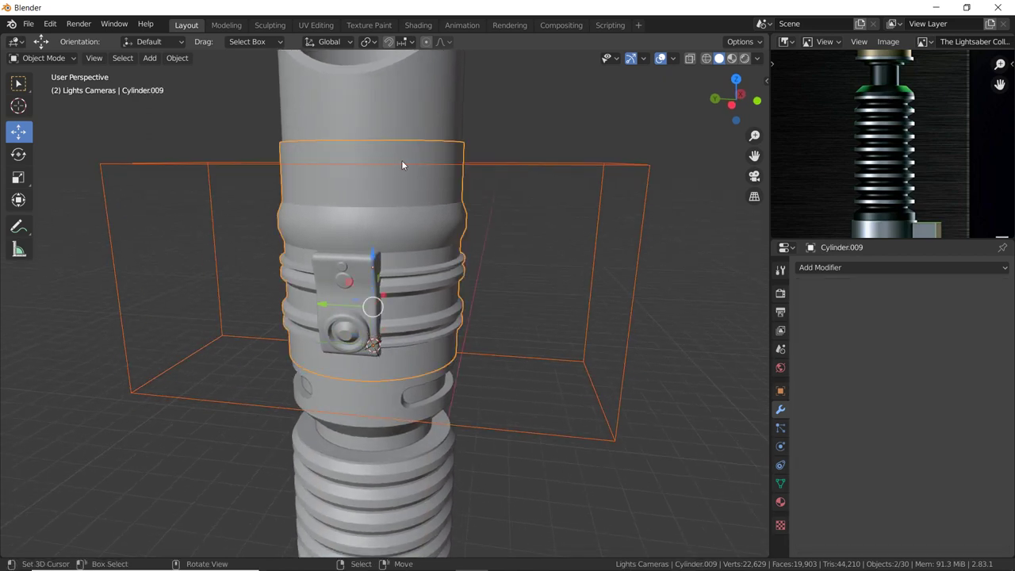
{"action": "key", "text": "ctrl+shift+minus"}
{"action": "mouse_move", "coordinate": [485, 209]}
{"action": "middle_mouse_down"}
{"action": "mouse_move", "coordinate": [408, 230]}
{"action": "mouse_move", "coordinate": [363, 260]}
{"action": "mouse_move", "coordinate": [499, 238]}
{"action": "mouse_move", "coordinate": [577, 324]}
{"action": "mouse_move", "coordinate": [523, 320]}
{"action": "middle_mouse_up"}
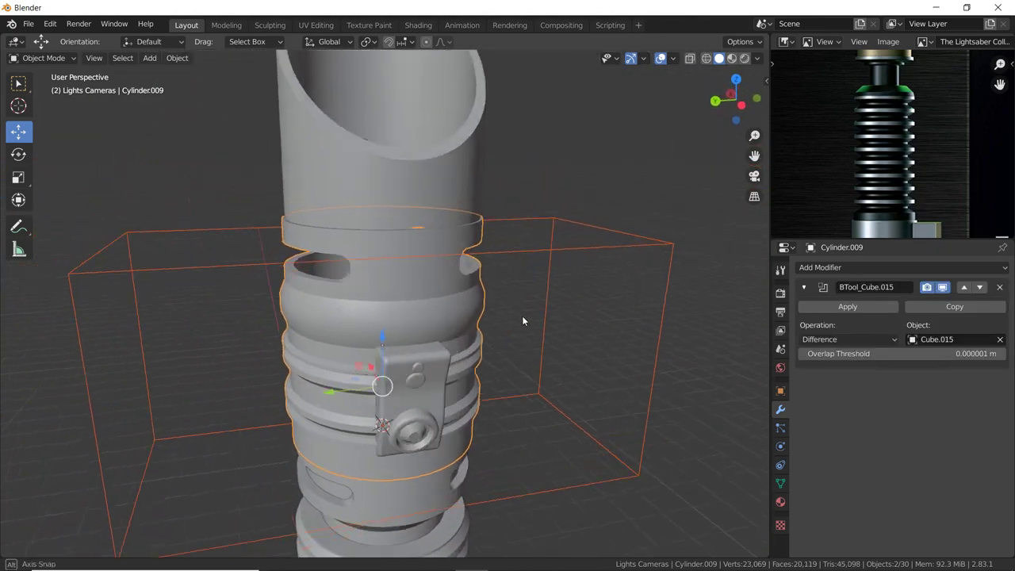
{"action": "left_click", "coordinate": [522, 320]}
{"action": "mouse_move", "coordinate": [549, 278]}
{"action": "middle_mouse_down"}
{"action": "mouse_move", "coordinate": [527, 279]}
{"action": "mouse_move", "coordinate": [542, 280]}
{"action": "mouse_move", "coordinate": [568, 354]}
{"action": "mouse_move", "coordinate": [494, 236]}
{"action": "mouse_move", "coordinate": [528, 215]}
{"action": "mouse_move", "coordinate": [523, 274]}
{"action": "mouse_move", "coordinate": [544, 275]}
{"action": "mouse_move", "coordinate": [535, 261]}
{"action": "mouse_move", "coordinate": [516, 271]}
{"action": "mouse_move", "coordinate": [560, 280]}
{"action": "mouse_move", "coordinate": [542, 308]}
{"action": "middle_mouse_up"}
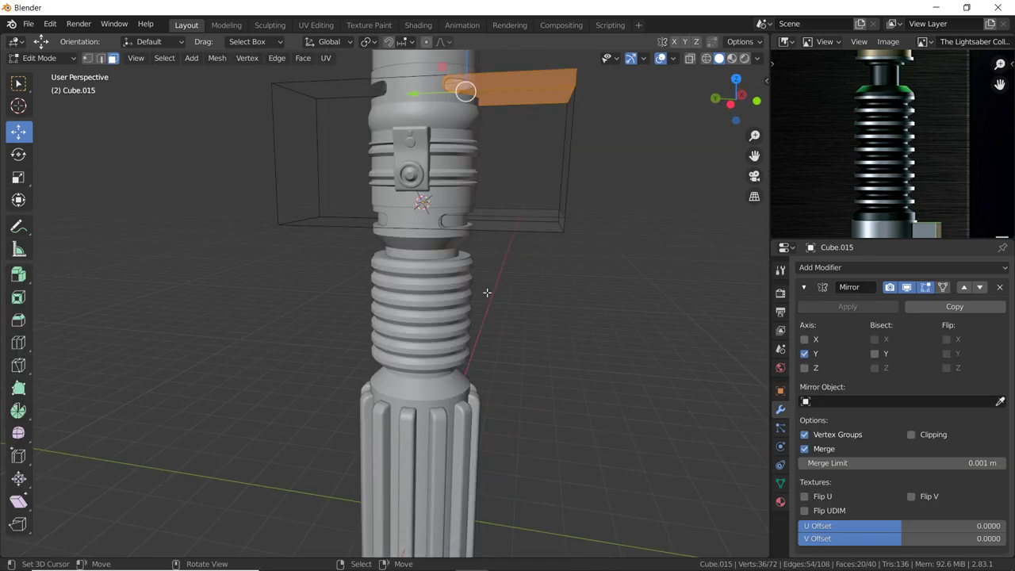
Move the duplicated face down along Z and return to Object Mode.
{"action": "mouse_move", "coordinate": [487, 292]}
{"action": "middle_mouse_down"}
{"action": "mouse_move", "coordinate": [430, 249]}
{"action": "mouse_move", "coordinate": [421, 132]}
{"action": "middle_mouse_up"}
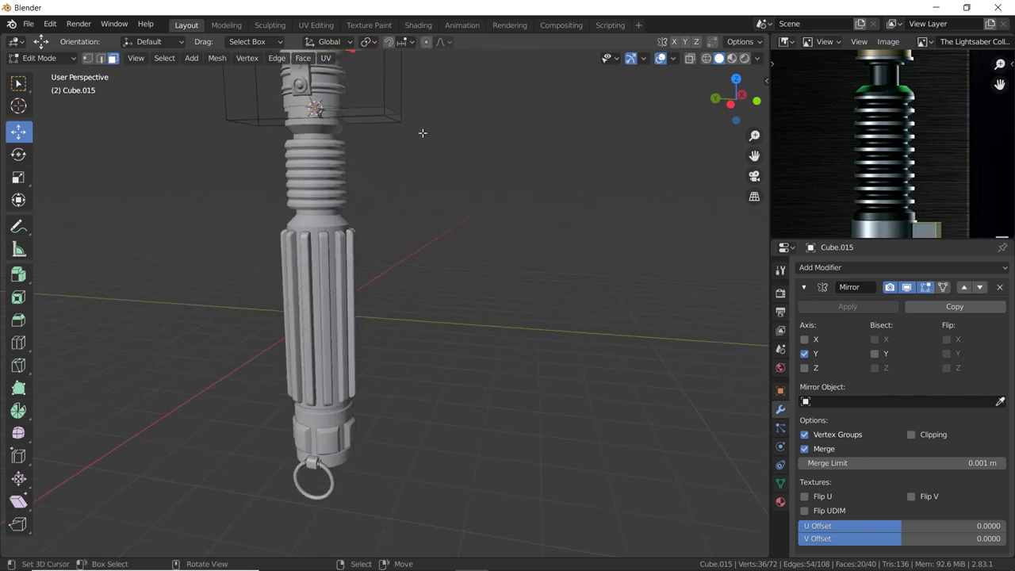
{"action": "key", "text": "g"}
{"action": "key", "text": "z"}
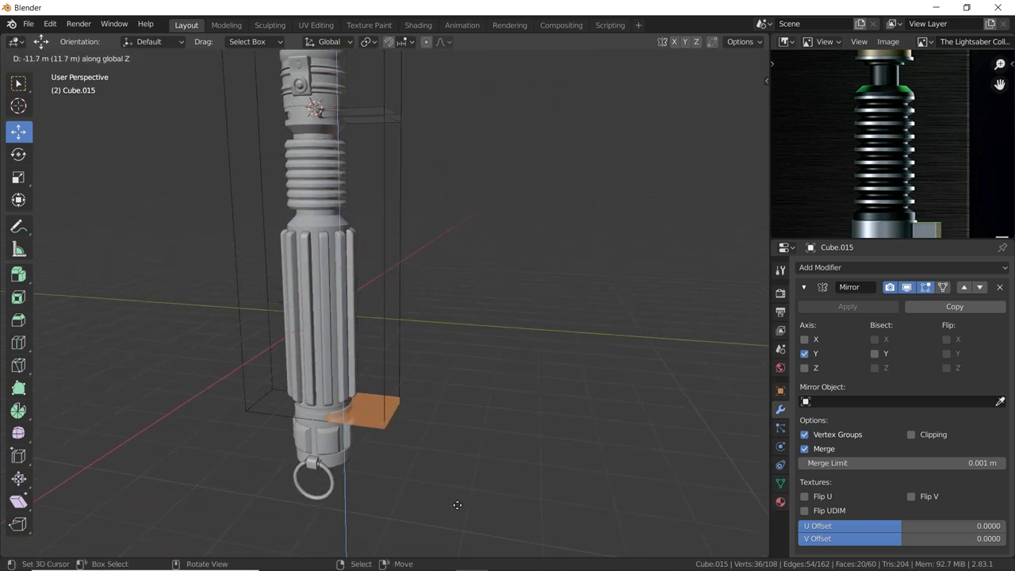
{"action": "left_click", "coordinate": [454, 498]}
{"action": "key", "text": "KP_Decimal"}
{"action": "mouse_move", "coordinate": [453, 498]}
{"action": "middle_mouse_down"}
{"action": "mouse_move", "coordinate": [500, 236]}
{"action": "mouse_move", "coordinate": [487, 238]}
{"action": "mouse_move", "coordinate": [515, 254]}
{"action": "middle_mouse_up"}
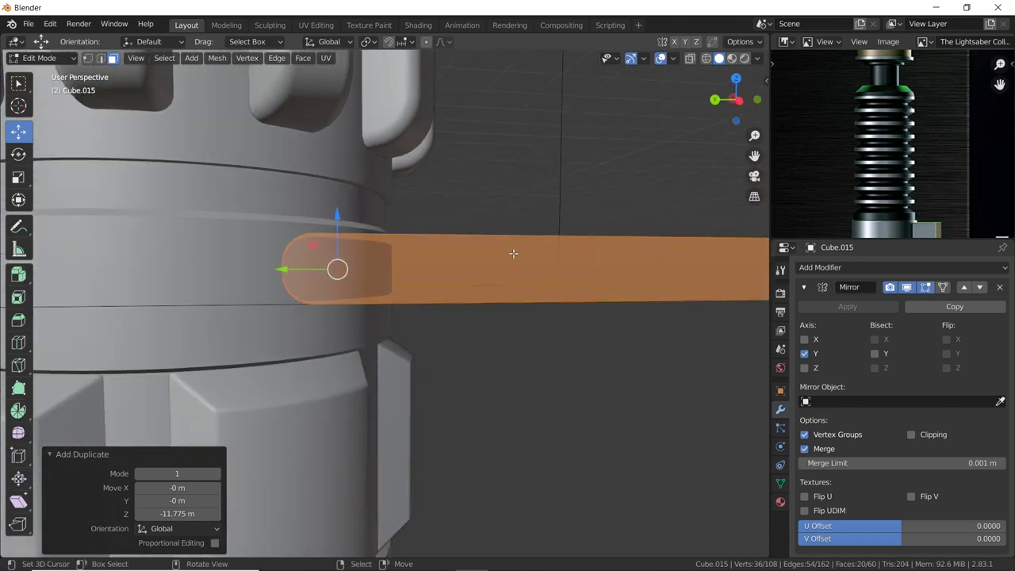
{"action": "key", "text": "g"}
{"action": "key", "text": "z"}
{"action": "key", "text": "Escape"}
{"action": "key", "text": "Tab"}
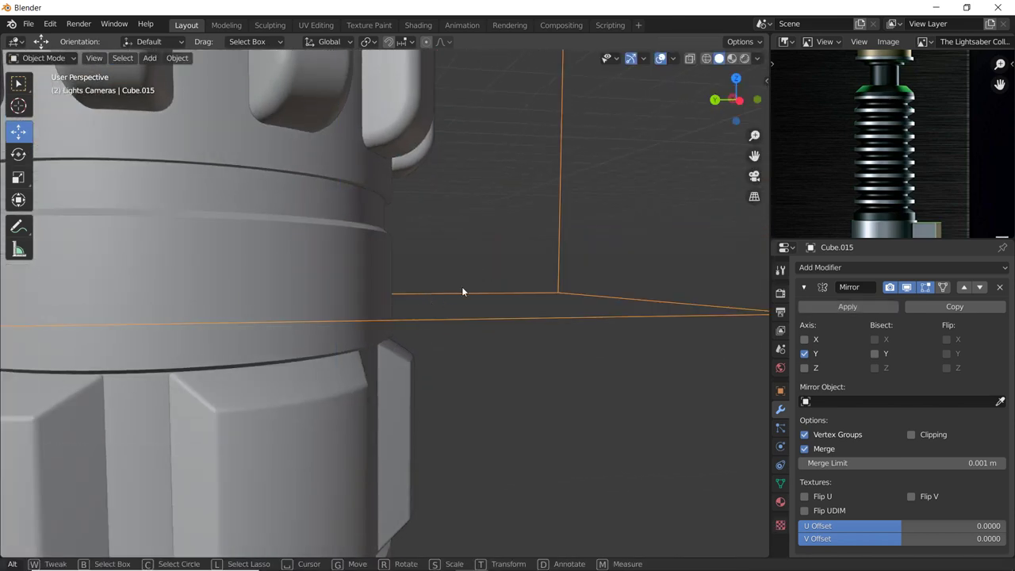
Cut the cutter shape out of the grip cylinder with a BoolTool Difference.
{"action": "mouse_move", "coordinate": [469, 330]}
{"action": "middle_mouse_down"}
{"action": "mouse_move", "coordinate": [430, 347]}
{"action": "mouse_move", "coordinate": [203, 363]}
{"action": "middle_mouse_up"}
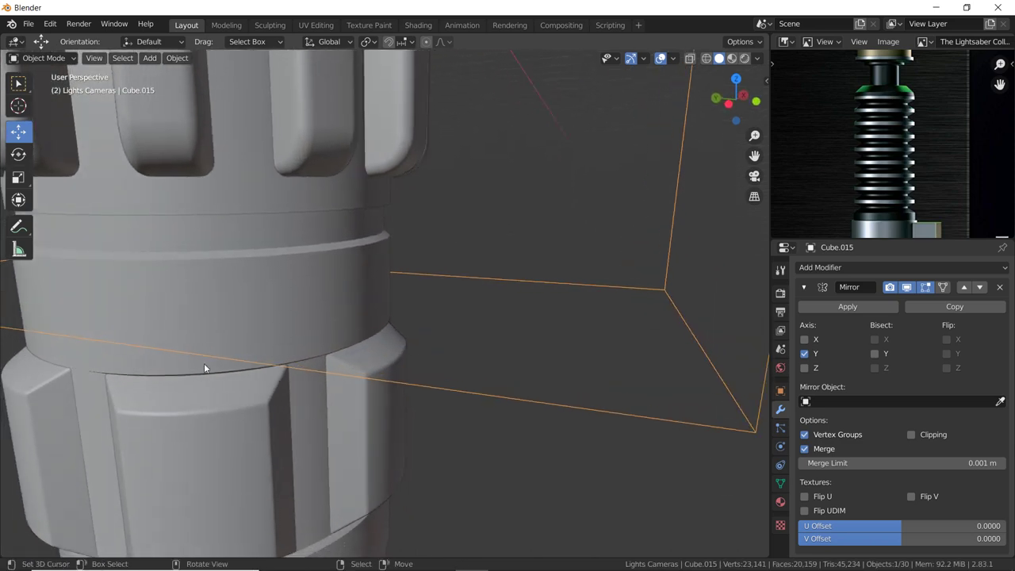
{"action": "left_click", "coordinate": [129, 366], "text": "shift"}
{"action": "key", "text": "ctrl+shift+minus"}
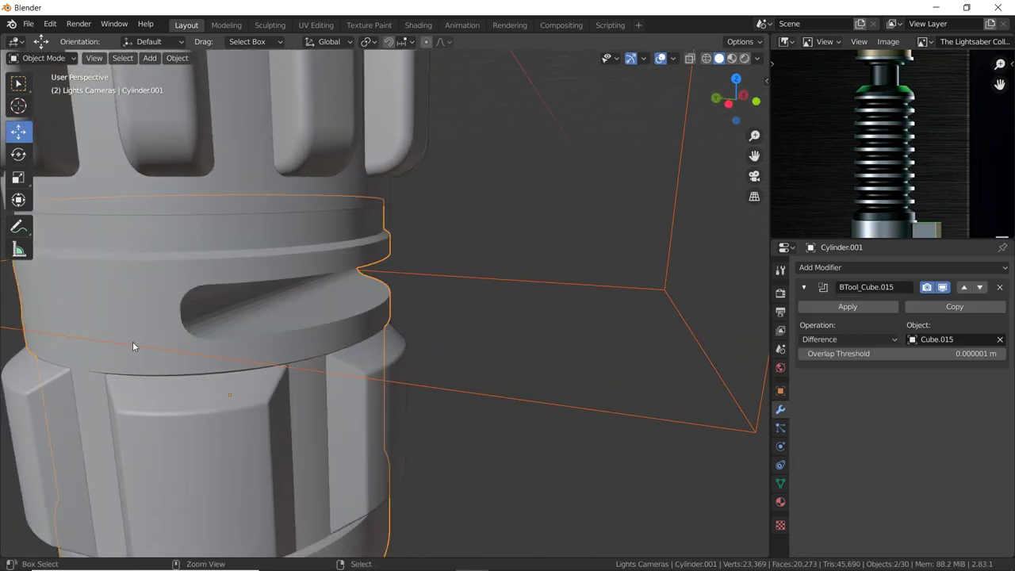
{"action": "mouse_move", "coordinate": [426, 243]}
{"action": "middle_mouse_down"}
{"action": "mouse_move", "coordinate": [456, 287]}
{"action": "mouse_move", "coordinate": [538, 257]}
{"action": "mouse_move", "coordinate": [421, 249]}
{"action": "middle_mouse_up"}
{"action": "scroll", "coordinate": [533, 256], "scroll_direction": "down", "scroll_amount": 3}
Snap the 3D cursor to the selection and add a new cylinder scaled to 0.895.
{"action": "key", "text": "shift+s"}
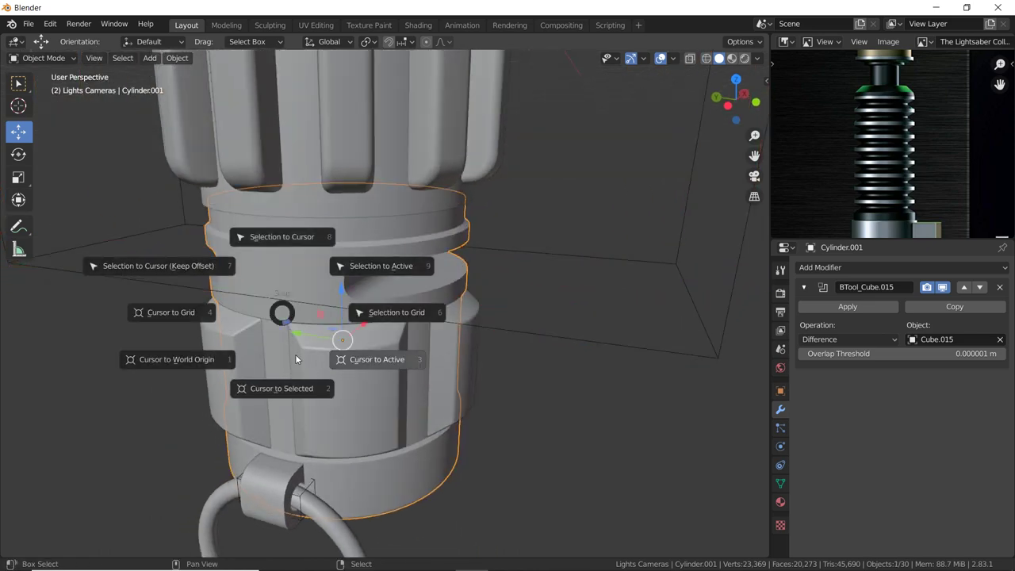
{"action": "left_click", "coordinate": [295, 354]}
{"action": "key", "text": "shift+a"}
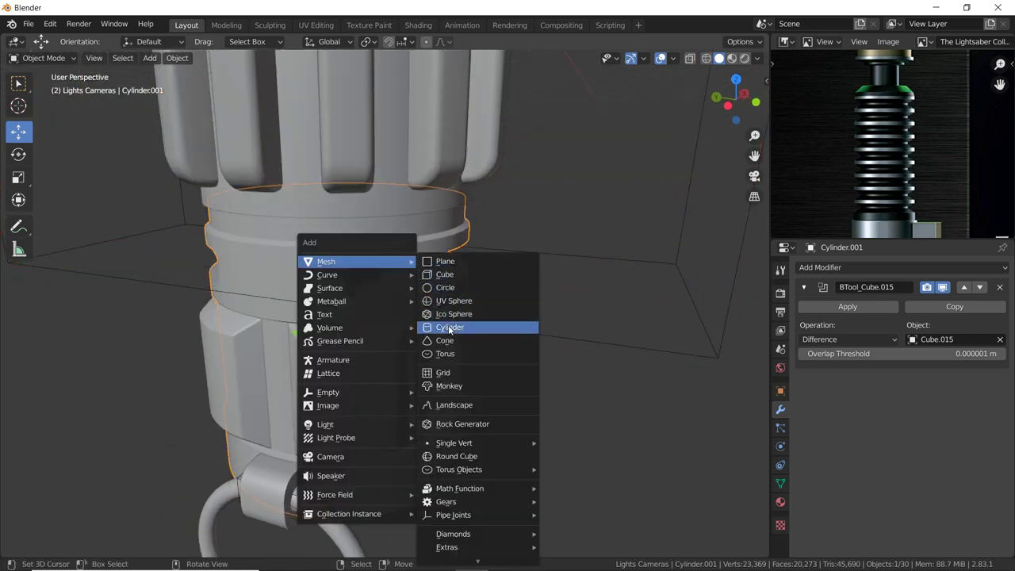
{"action": "left_click", "coordinate": [450, 326]}
{"action": "key", "text": "s"}
{"action": "left_click", "coordinate": [564, 274]}
Move the new cylinder up to the slot height and flatten it along Z into a thin band.
{"action": "key", "text": "g"}
{"action": "key", "text": "z"}
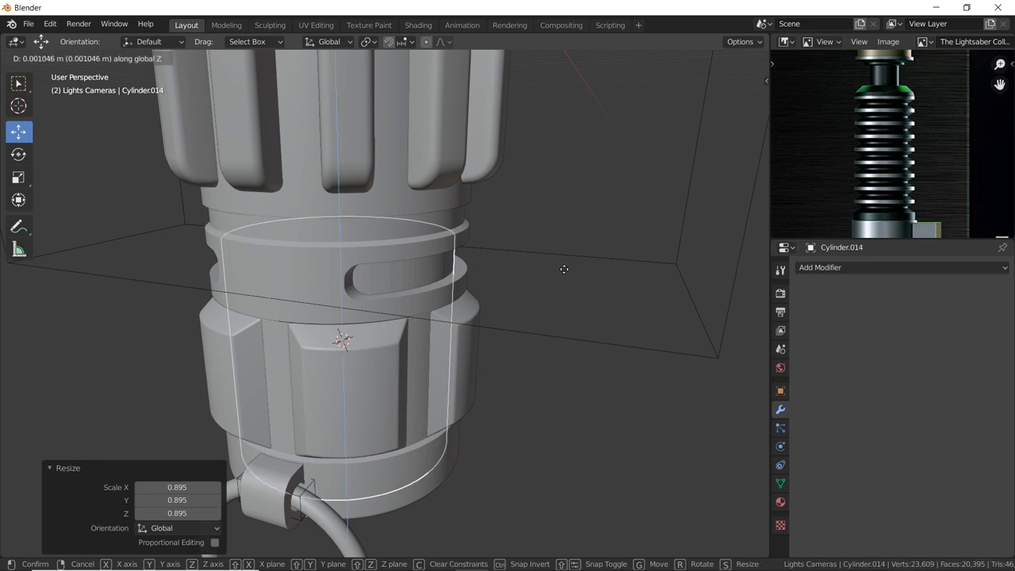
{"action": "left_click", "coordinate": [602, 198]}
{"action": "key", "text": "s"}
{"action": "key", "text": "z"}
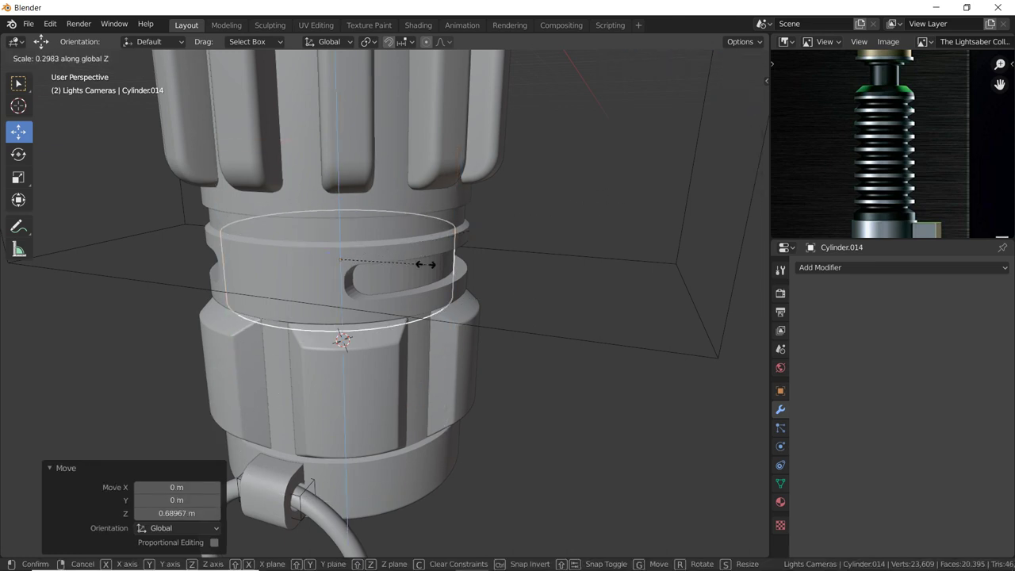
{"action": "left_click", "coordinate": [476, 268]}
Enlarge the band evenly to 1.015, then deselect all and zoom out on the hilt.
{"action": "key", "text": "s"}
{"action": "left_click", "coordinate": [479, 282]}
{"action": "scroll", "coordinate": [472, 276], "scroll_direction": "down", "scroll_amount": 2}
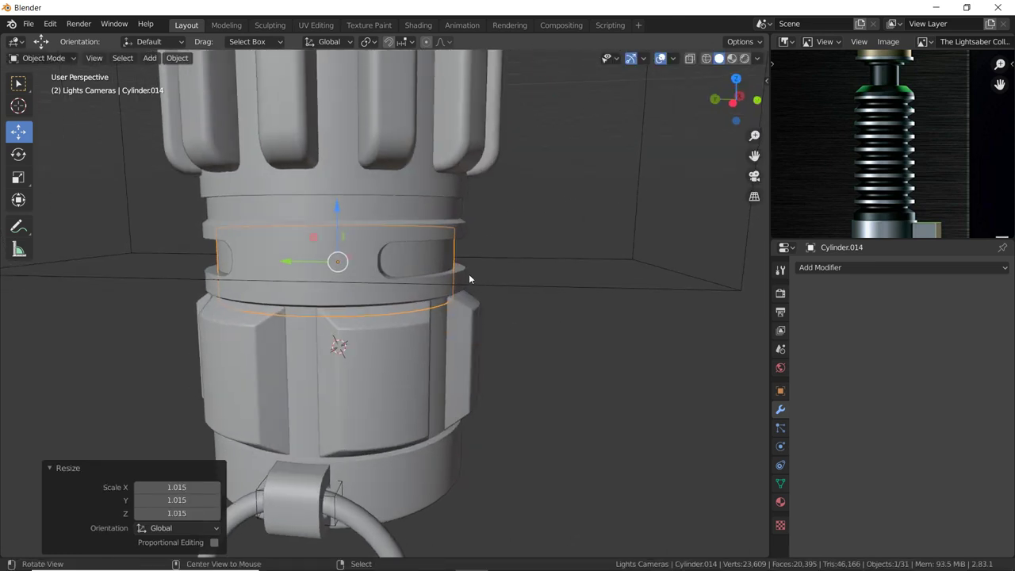
{"action": "left_click", "coordinate": [468, 275]}
{"action": "scroll", "coordinate": [468, 276], "scroll_direction": "down", "scroll_amount": 2}
{"action": "scroll", "coordinate": [468, 276], "scroll_direction": "down", "scroll_amount": 2}
{"action": "scroll", "coordinate": [468, 276], "scroll_direction": "down", "scroll_amount": 1}
{"action": "middle_click_drag", "start_coordinate": [469, 275], "coordinate": [326, 237]}
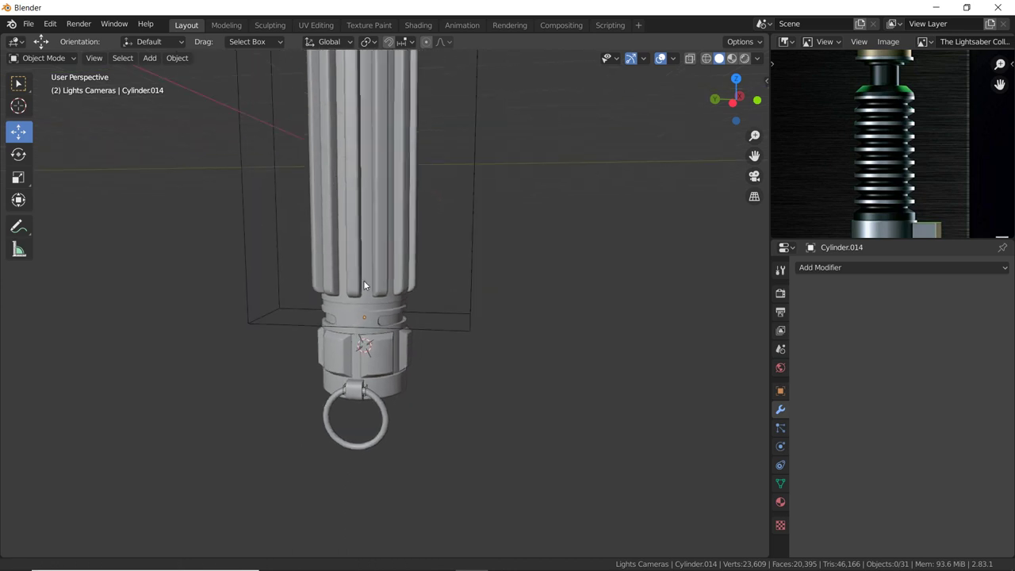
Circle-select the lower grip parts and the pommel ring.
{"action": "mouse_move", "coordinate": [351, 232]}
{"action": "middle_mouse_down"}
{"action": "mouse_move", "coordinate": [362, 392]}
{"action": "mouse_move", "coordinate": [381, 382]}
{"action": "mouse_move", "coordinate": [371, 329]}
{"action": "mouse_move", "coordinate": [356, 331]}
{"action": "mouse_move", "coordinate": [433, 340]}
{"action": "mouse_move", "coordinate": [426, 172]}
{"action": "mouse_move", "coordinate": [460, 125]}
{"action": "mouse_move", "coordinate": [434, 238]}
{"action": "mouse_move", "coordinate": [313, 384]}
{"action": "mouse_move", "coordinate": [345, 246]}
{"action": "mouse_move", "coordinate": [345, 304]}
{"action": "mouse_move", "coordinate": [369, 296]}
{"action": "mouse_move", "coordinate": [368, 266]}
{"action": "mouse_move", "coordinate": [333, 360]}
{"action": "mouse_move", "coordinate": [337, 391]}
{"action": "middle_mouse_up"}
{"action": "left_click", "coordinate": [331, 366]}
{"action": "left_click", "coordinate": [335, 391]}
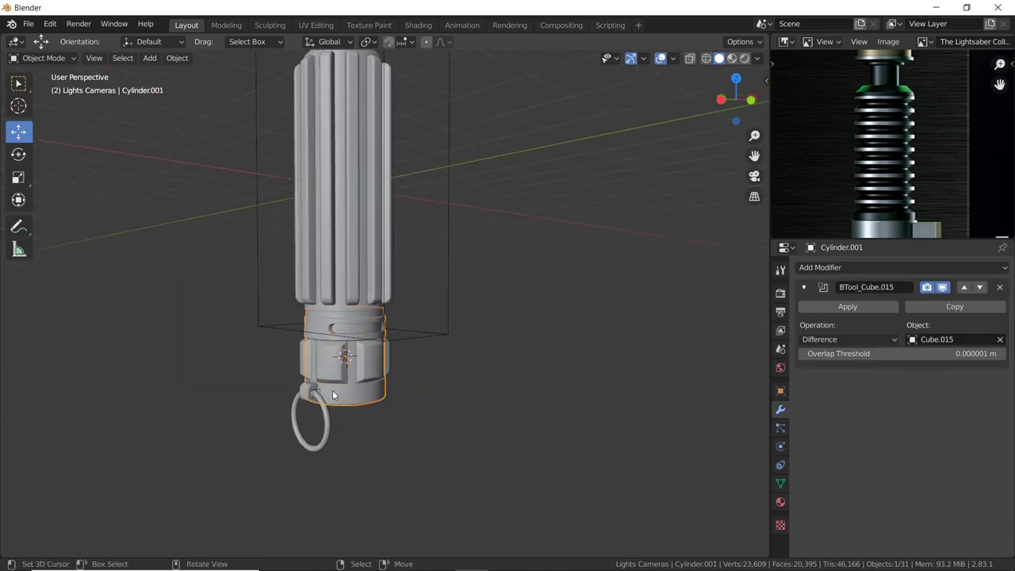
{"action": "left_click", "coordinate": [355, 387], "text": "shift"}
{"action": "key", "text": "c"}
{"action": "left_click_drag", "start_coordinate": [311, 408], "coordinate": [335, 417]}
{"action": "key", "text": "Escape"}
Lower the selected grip parts and pommel ring by 0.31 m along Z.
{"action": "key", "text": "g"}
{"action": "key", "text": "z"}
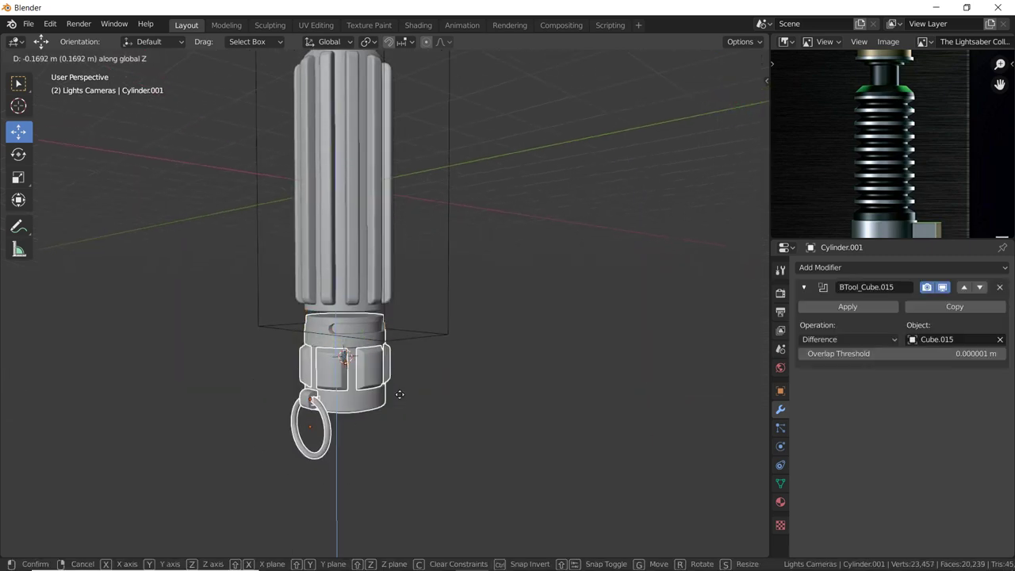
{"action": "left_click", "coordinate": [400, 400]}
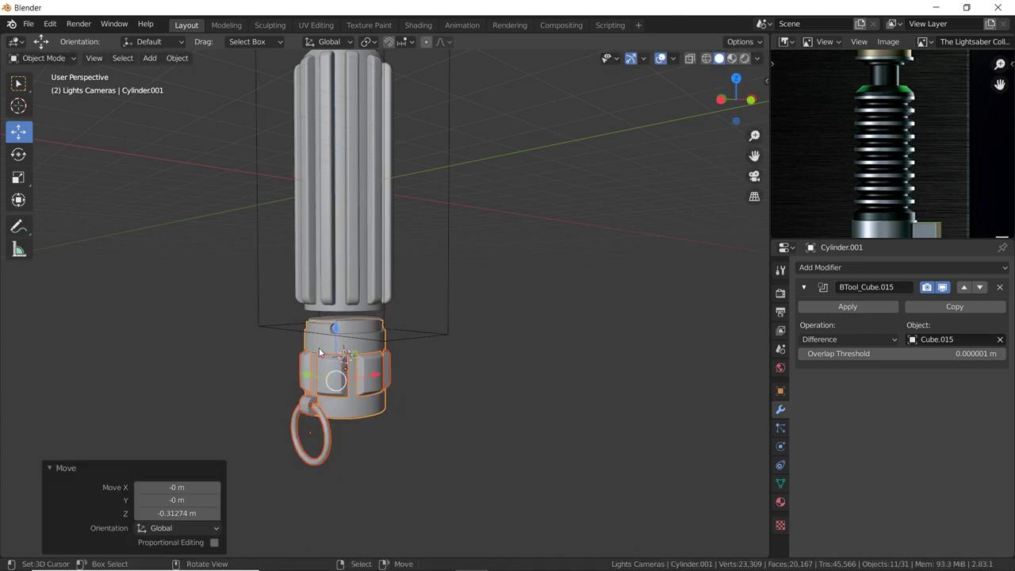
{"action": "scroll", "coordinate": [319, 352], "scroll_direction": "up", "scroll_amount": 4}
{"action": "scroll", "coordinate": [319, 347], "scroll_direction": "up", "scroll_amount": 1}
Reselect the grip cylinder Cylinder.001 and enter Edit Mode on it.
{"action": "key", "text": "Tab"}
{"action": "key", "text": "Tab"}
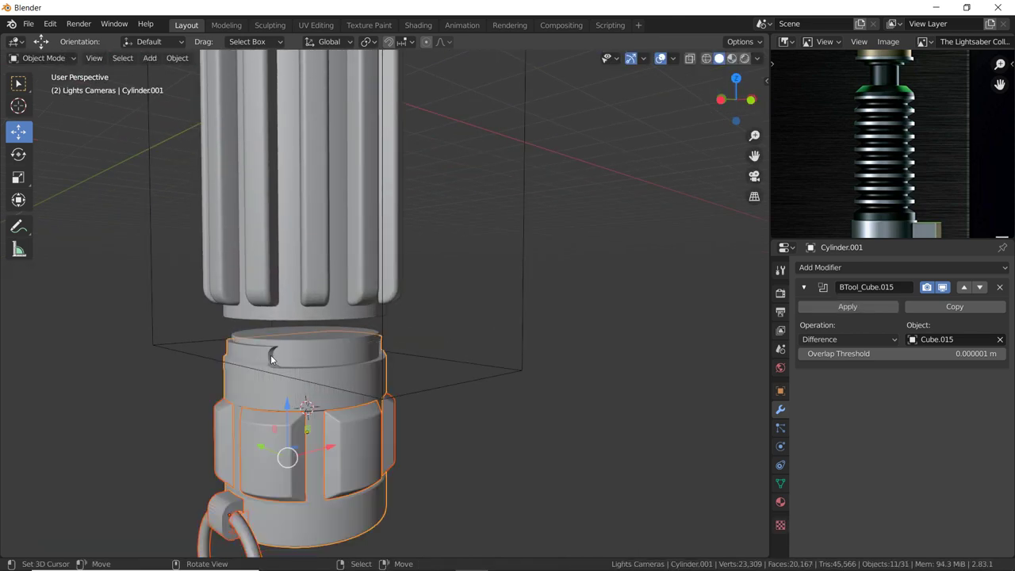
{"action": "left_click", "coordinate": [266, 359]}
{"action": "left_click", "coordinate": [267, 353]}
{"action": "key", "text": "Tab"}
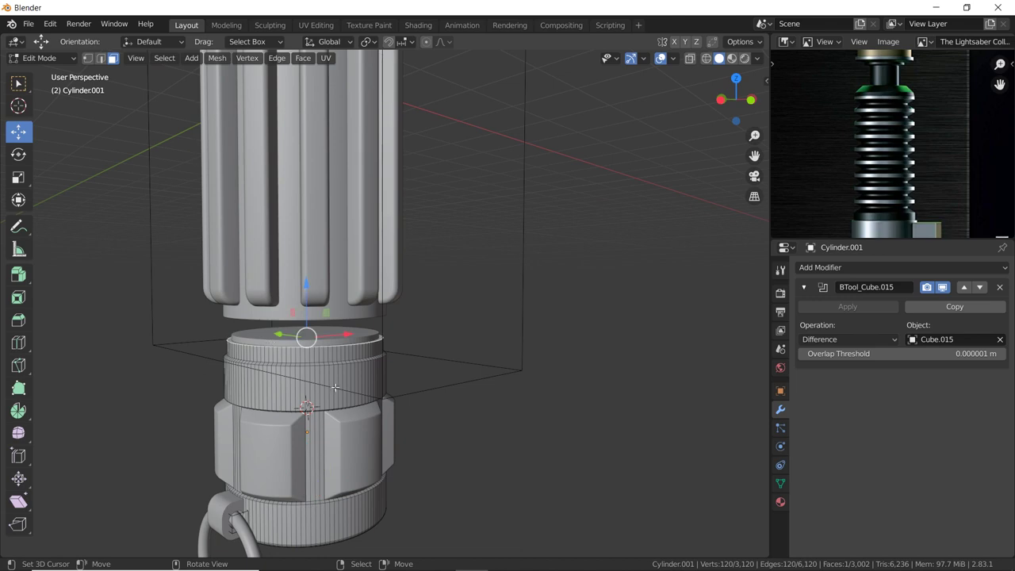
Raise the grip cylinder's top face along Z to meet the fluted part.
{"action": "key", "text": "g"}
{"action": "key", "text": "z"}
{"action": "left_click", "coordinate": [345, 394]}
{"action": "key", "text": "Tab"}
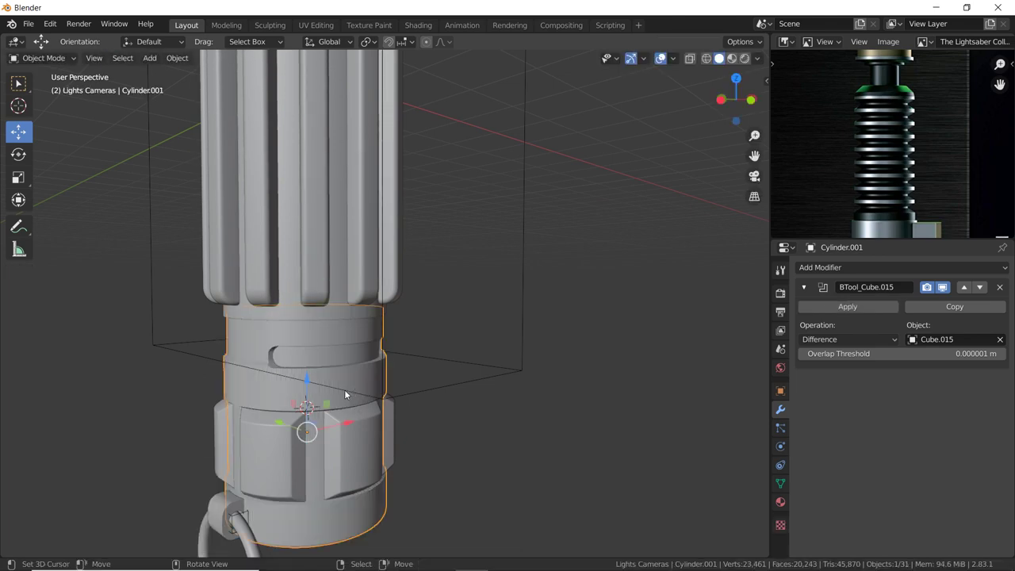
{"action": "key", "text": "Tab"}
Add two centred loop cuts around the grip band and lower them slightly.
{"action": "key", "text": "ctrl+r"}
{"action": "scroll", "coordinate": [333, 372], "scroll_direction": "up", "scroll_amount": 1}
{"action": "left_click", "coordinate": [333, 381]}
{"action": "right_click", "coordinate": [252, 387]}
{"action": "key", "text": "g"}
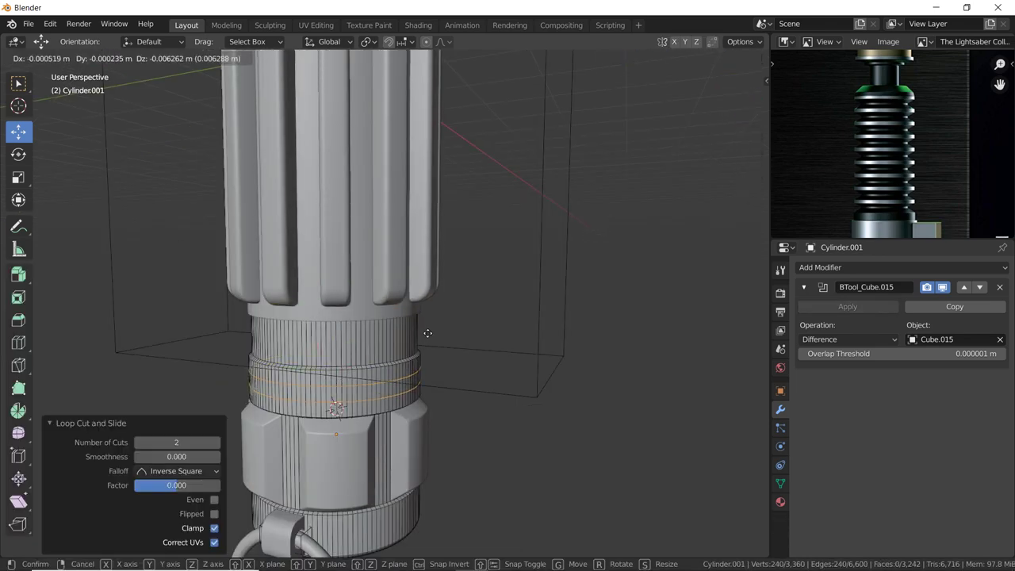
{"action": "key", "text": "z"}
{"action": "left_click", "coordinate": [425, 340]}
{"action": "key", "text": "KP_Decimal"}
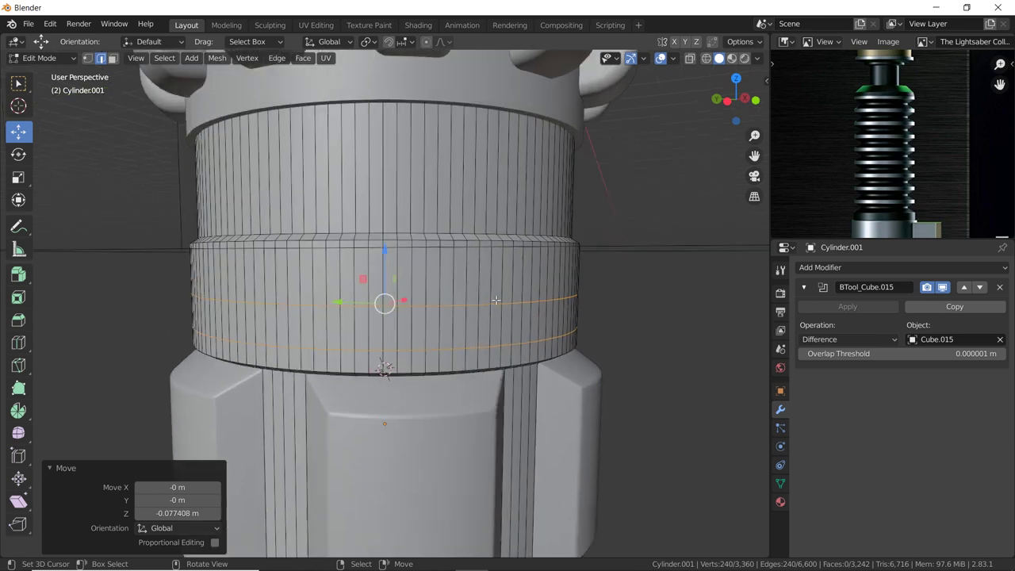
Bevel the two loops into bands and shrink the selection to their centre strips.
{"action": "key", "text": "ctrl+b"}
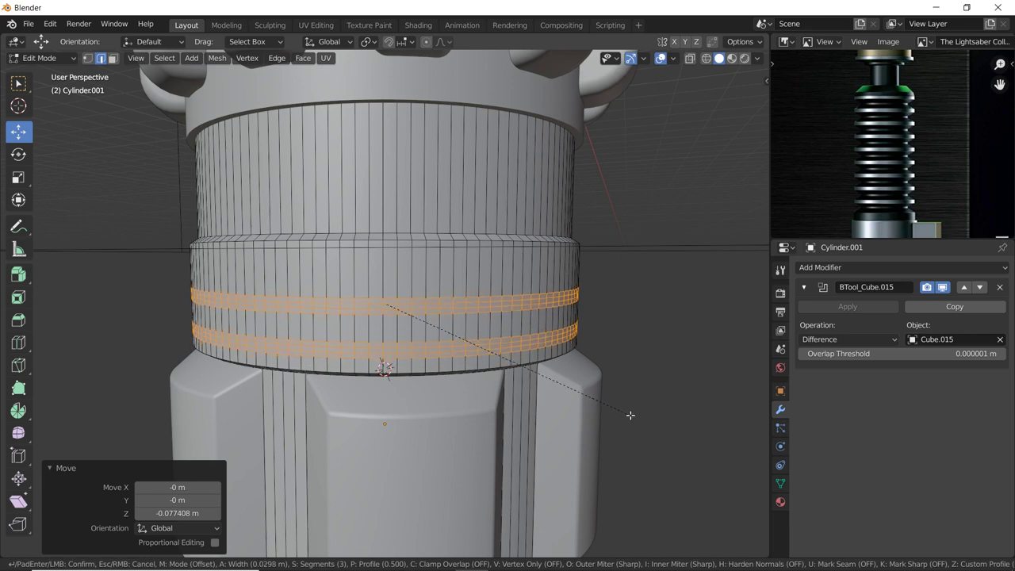
{"action": "left_click", "coordinate": [630, 415]}
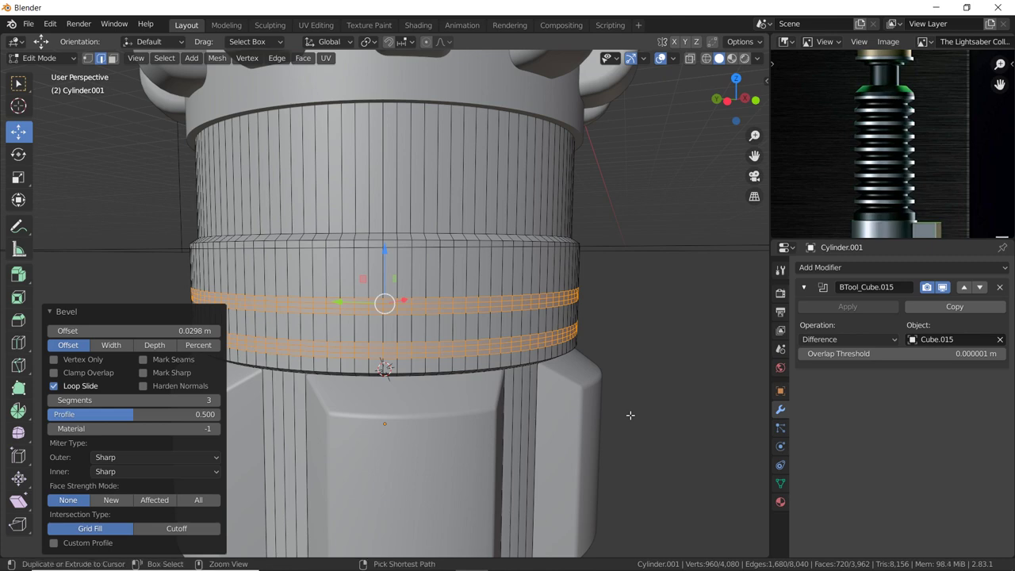
{"action": "key", "text": "ctrl+KP_Subtract"}
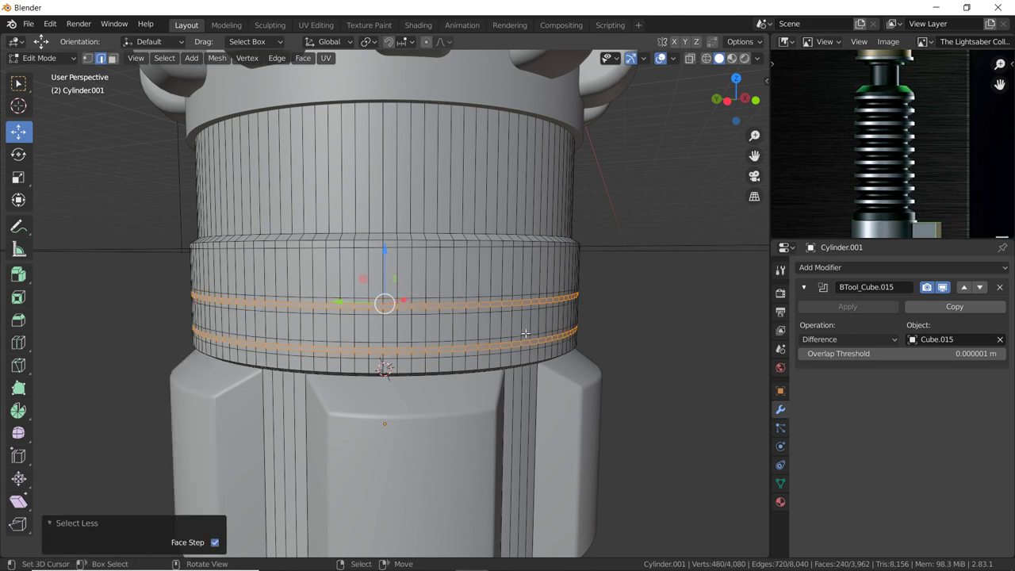
{"action": "key", "text": "s"}
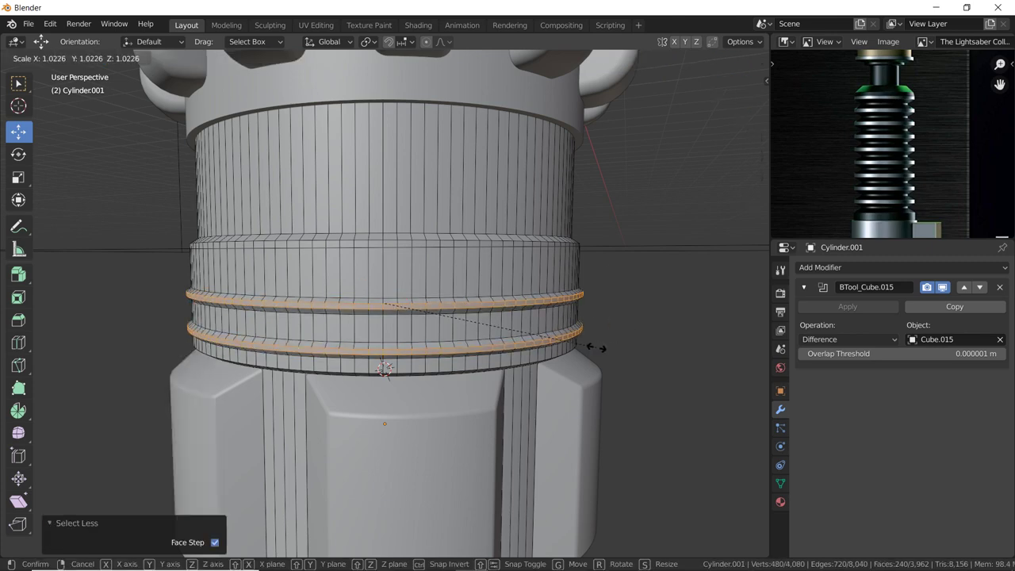
{"action": "key", "text": "Escape"}
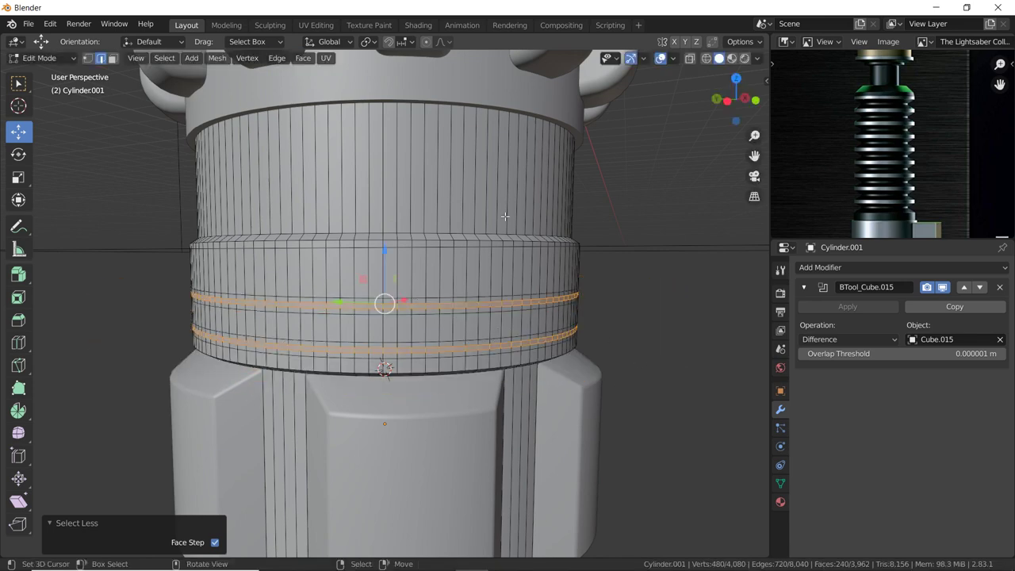
With Individual Origins pivot, scale the strips outward to 1.0275 into raised rings.
{"action": "left_click", "coordinate": [367, 41]}
{"action": "left_click", "coordinate": [404, 84]}
{"action": "key", "text": "s"}
{"action": "left_click", "coordinate": [641, 325]}
Frame the whole hilt from a higher angle, then split the 3D view into two side-by-side viewports.
{"action": "key", "text": "Tab"}
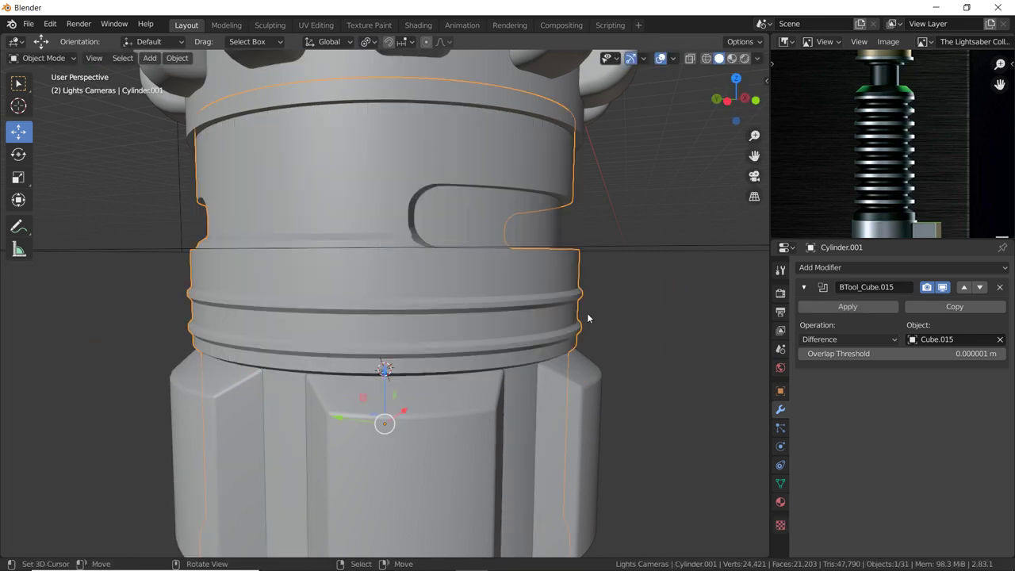
{"action": "scroll", "coordinate": [587, 312], "scroll_direction": "down", "scroll_amount": 3}
{"action": "scroll", "coordinate": [587, 317], "scroll_direction": "down", "scroll_amount": 2}
{"action": "scroll", "coordinate": [586, 318], "scroll_direction": "down", "scroll_amount": 2}
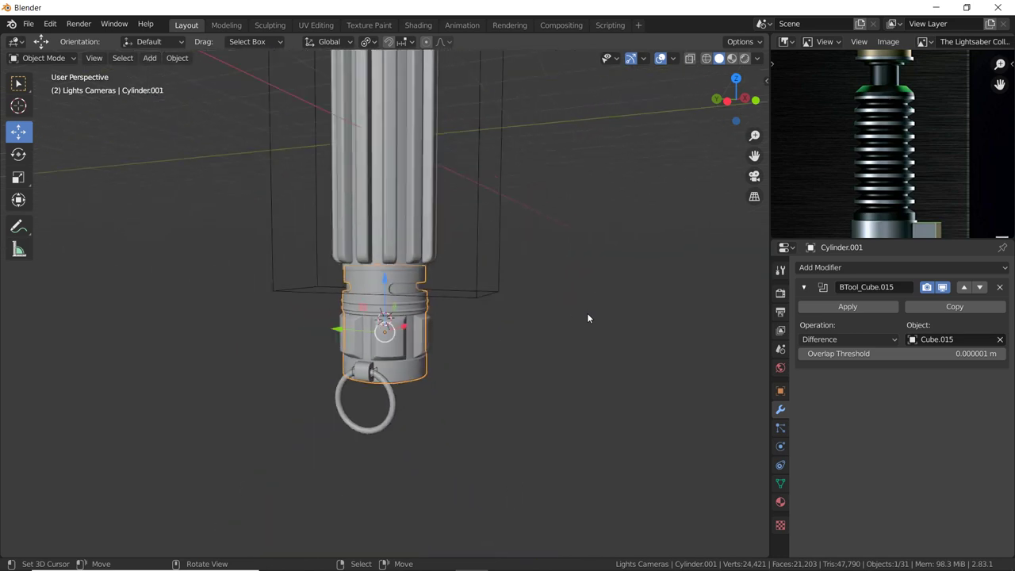
{"action": "middle_click_drag", "start_coordinate": [586, 318], "coordinate": [442, 358]}
{"action": "scroll", "coordinate": [442, 358], "scroll_direction": "up", "scroll_amount": 3, "text": "shift"}
{"action": "scroll", "coordinate": [439, 378], "scroll_direction": "up", "scroll_amount": 3, "text": "shift"}
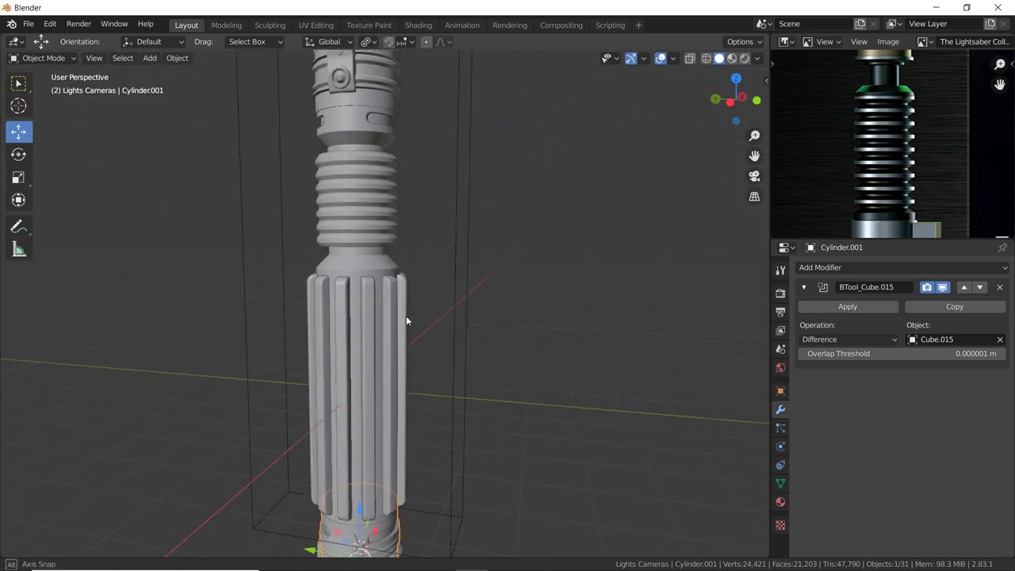
{"action": "scroll", "coordinate": [408, 317], "scroll_direction": "up", "scroll_amount": 3, "text": "shift"}
{"action": "scroll", "coordinate": [435, 389], "scroll_direction": "up", "scroll_amount": 3, "text": "shift"}
{"action": "mouse_move", "coordinate": [416, 278]}
{"action": "middle_mouse_down"}
{"action": "mouse_move", "coordinate": [220, 321]}
{"action": "mouse_move", "coordinate": [392, 249]}
{"action": "mouse_move", "coordinate": [440, 338]}
{"action": "mouse_move", "coordinate": [425, 320]}
{"action": "middle_mouse_up"}
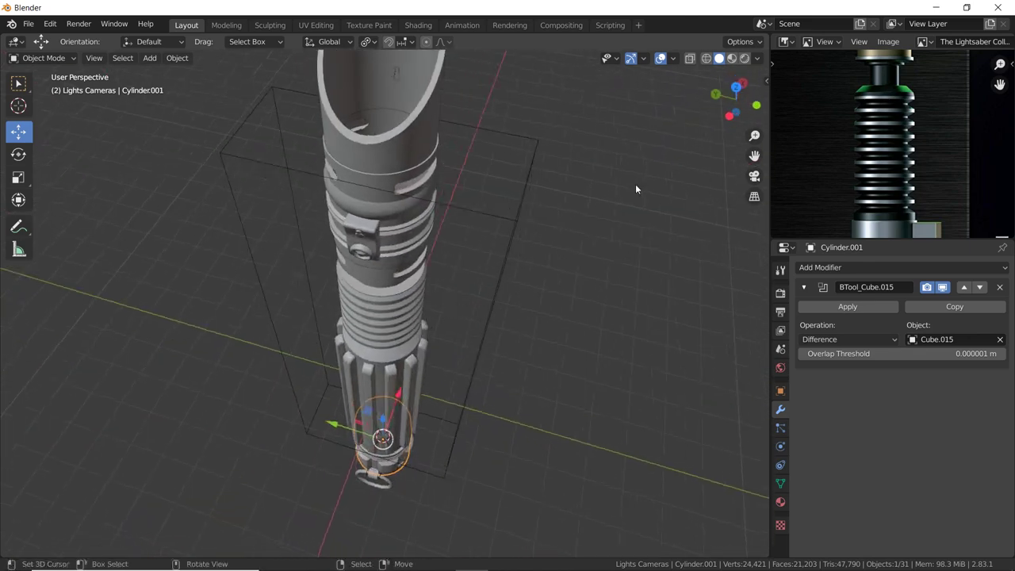
{"action": "scroll", "coordinate": [632, 187], "scroll_direction": "up", "scroll_amount": 2, "text": "shift"}
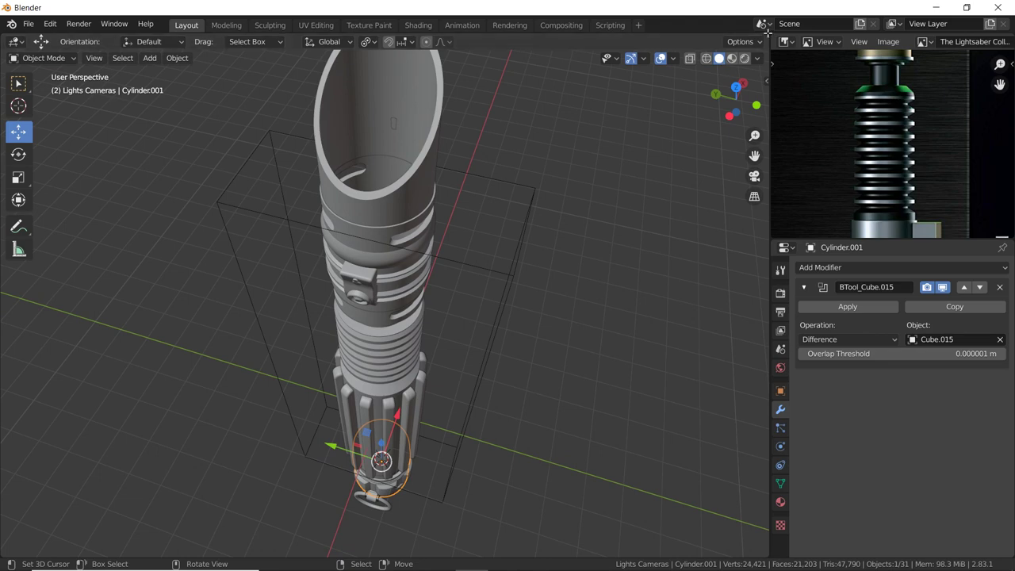
{"action": "mouse_move", "coordinate": [767, 32]}
{"action": "left_mouse_down"}
{"action": "mouse_move", "coordinate": [725, 71]}
{"action": "mouse_move", "coordinate": [246, 106]}
{"action": "left_mouse_up"}
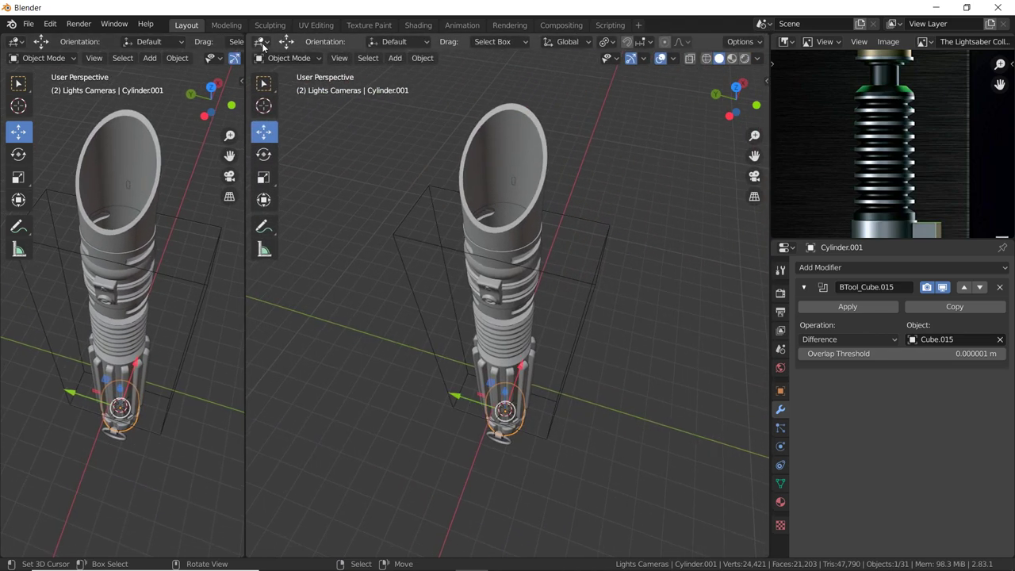
Turn the right area into a Shader Editor and select the angled top cylinder.
{"action": "left_click", "coordinate": [262, 42]}
{"action": "left_click", "coordinate": [291, 134]}
{"action": "mouse_move", "coordinate": [206, 199]}
{"action": "middle_mouse_down"}
{"action": "mouse_move", "coordinate": [146, 235]}
{"action": "mouse_move", "coordinate": [141, 219]}
{"action": "mouse_move", "coordinate": [184, 240]}
{"action": "mouse_move", "coordinate": [173, 189]}
{"action": "middle_mouse_up"}
{"action": "left_click", "coordinate": [181, 186]}
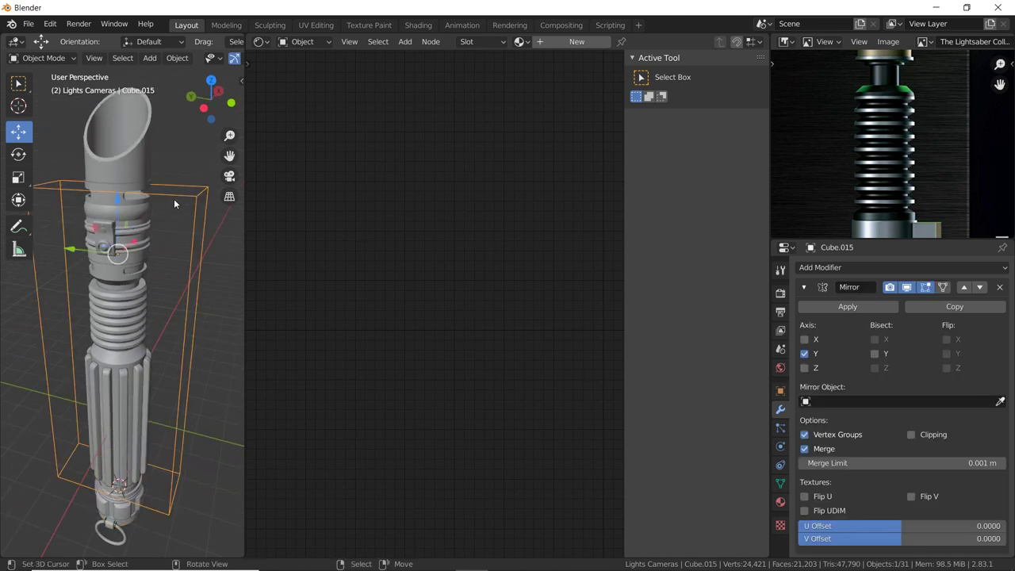
{"action": "left_click", "coordinate": [184, 219]}
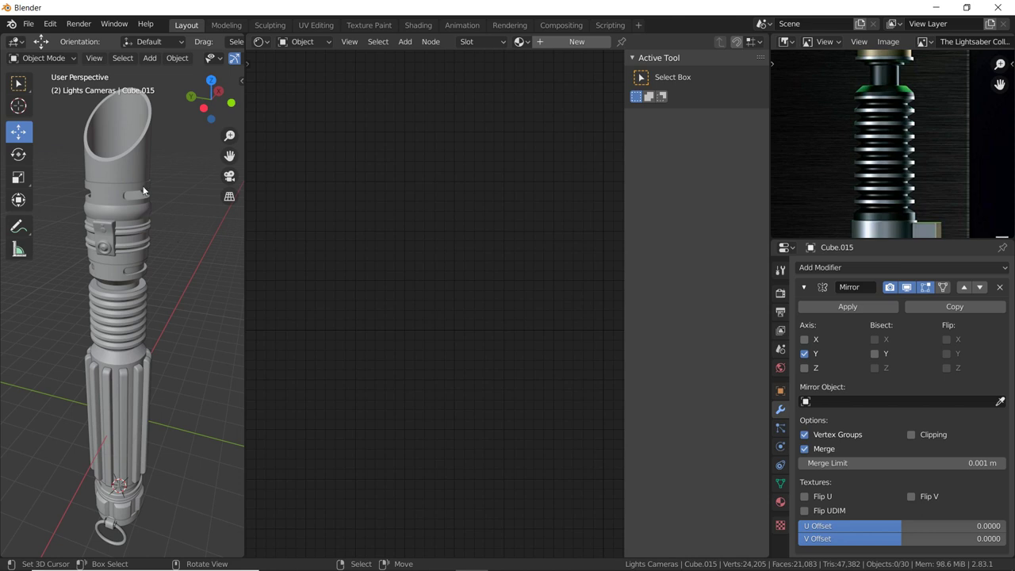
{"action": "left_click", "coordinate": [132, 158]}
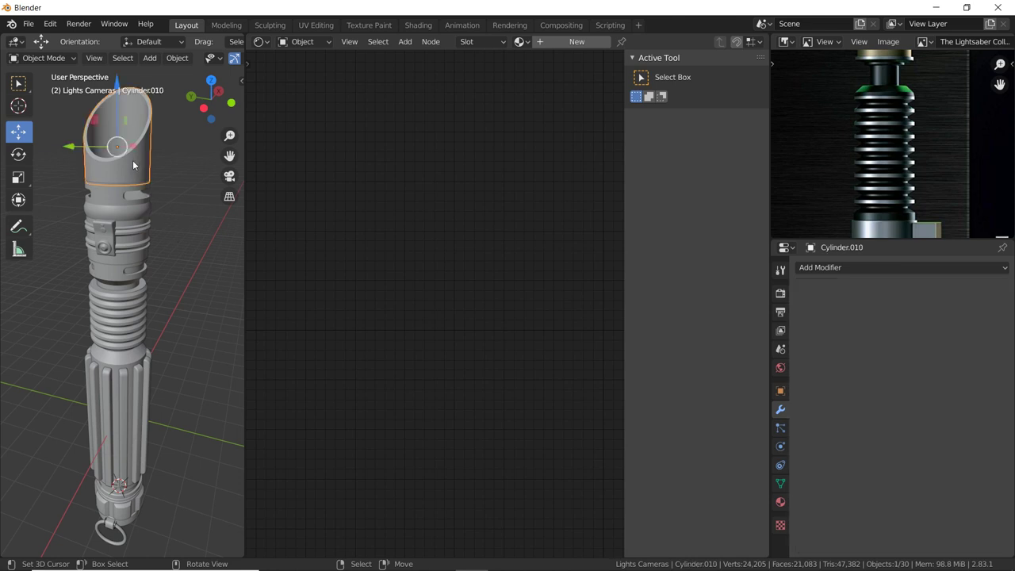
Give the top cylinder a new Material.001 with a black base colour and Metallic 1.0.
{"action": "left_click", "coordinate": [780, 504]}
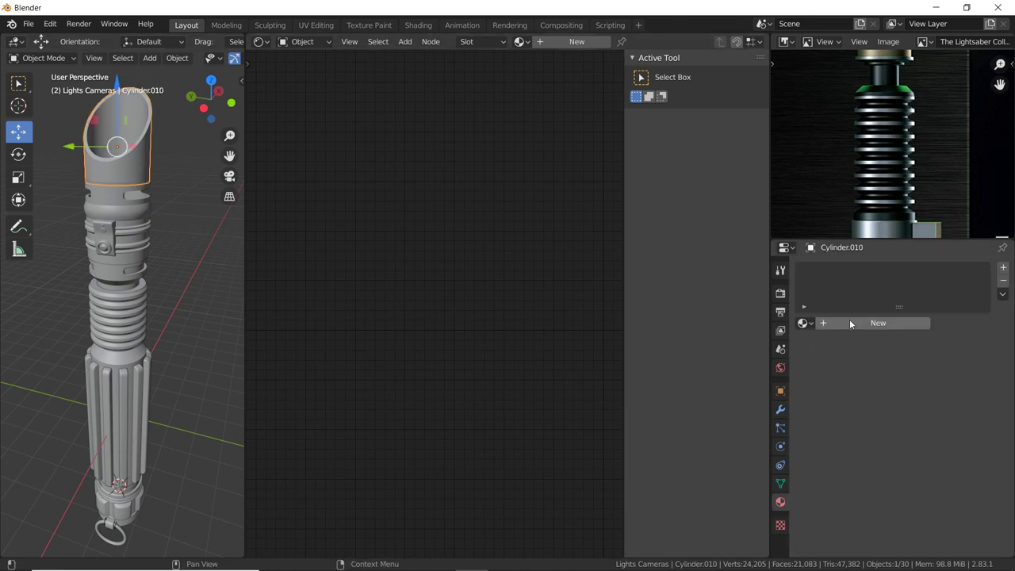
{"action": "left_click", "coordinate": [880, 323]}
{"action": "scroll", "coordinate": [857, 443], "scroll_direction": "down", "scroll_amount": 3}
{"action": "left_click", "coordinate": [929, 360]}
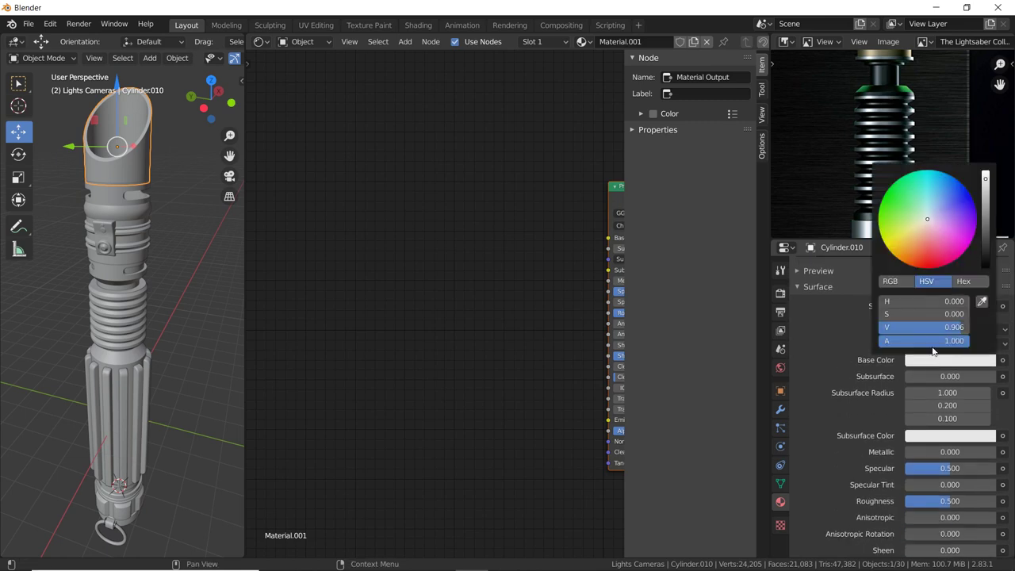
{"action": "left_click", "coordinate": [993, 263]}
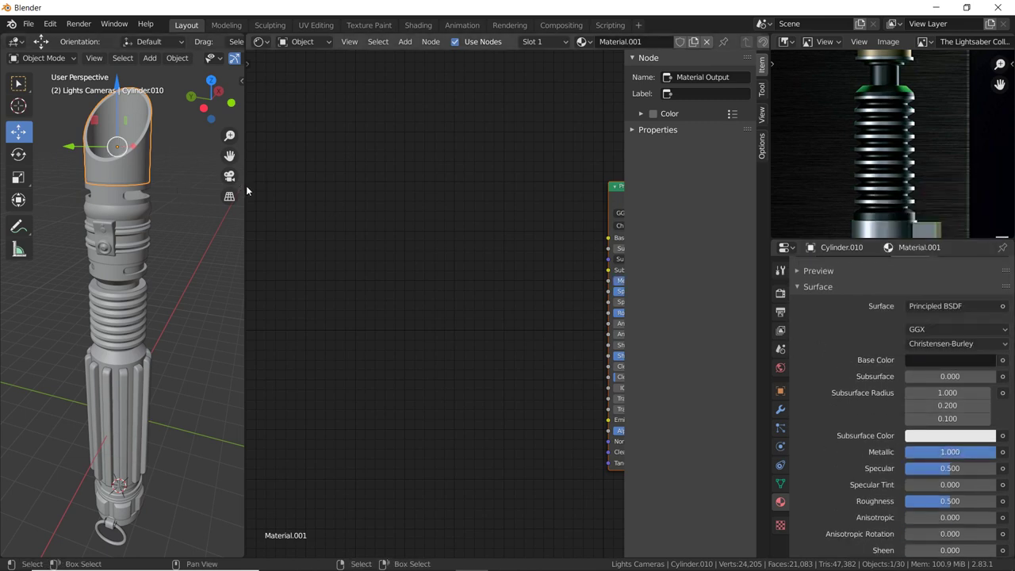
{"action": "left_click_drag", "start_coordinate": [244, 190], "coordinate": [437, 191]}
Switch to Material Preview shading and set Material.001's Specular to 0.664 and Roughness to 0.355.
{"action": "key", "text": "z"}
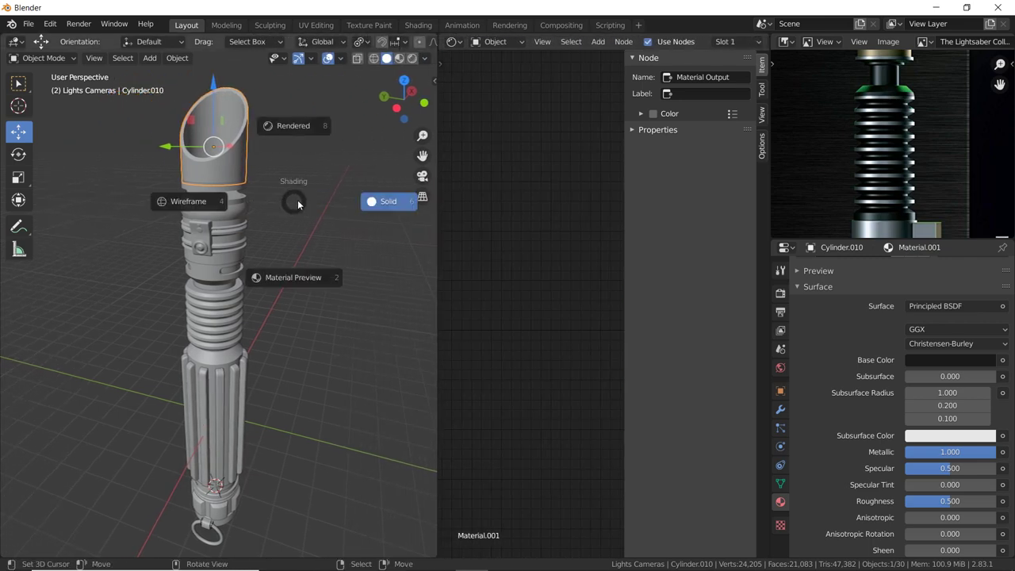
{"action": "left_click", "coordinate": [275, 272]}
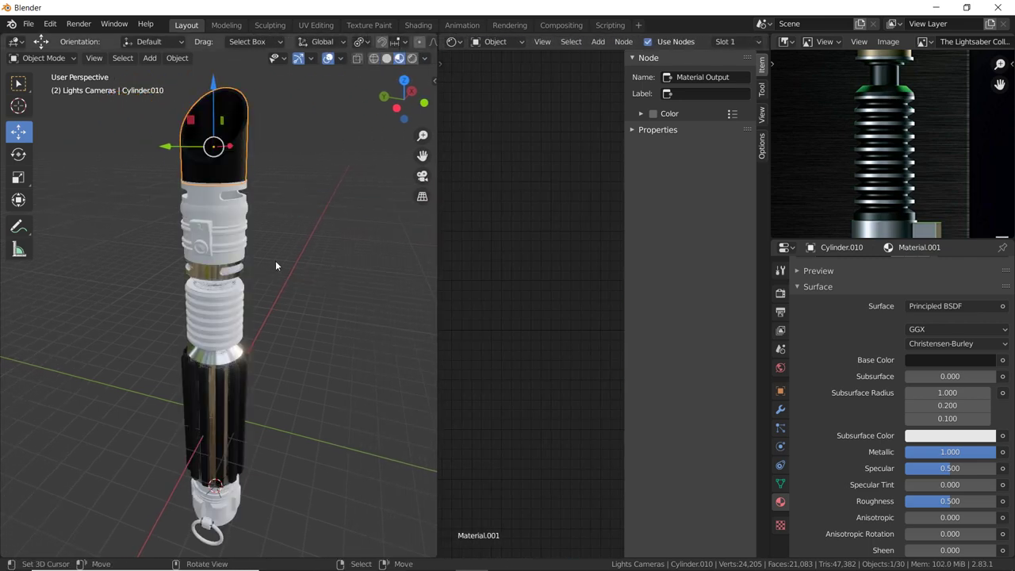
{"action": "mouse_move", "coordinate": [275, 260]}
{"action": "middle_mouse_down"}
{"action": "mouse_move", "coordinate": [249, 276]}
{"action": "mouse_move", "coordinate": [333, 281]}
{"action": "middle_mouse_up"}
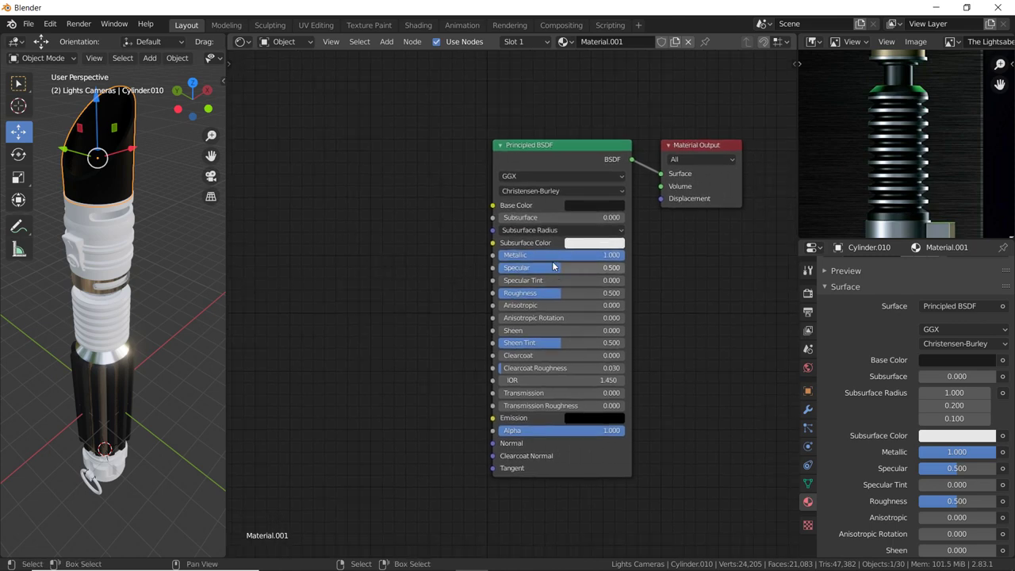
{"action": "left_click_drag", "start_coordinate": [546, 268], "coordinate": [570, 268]}
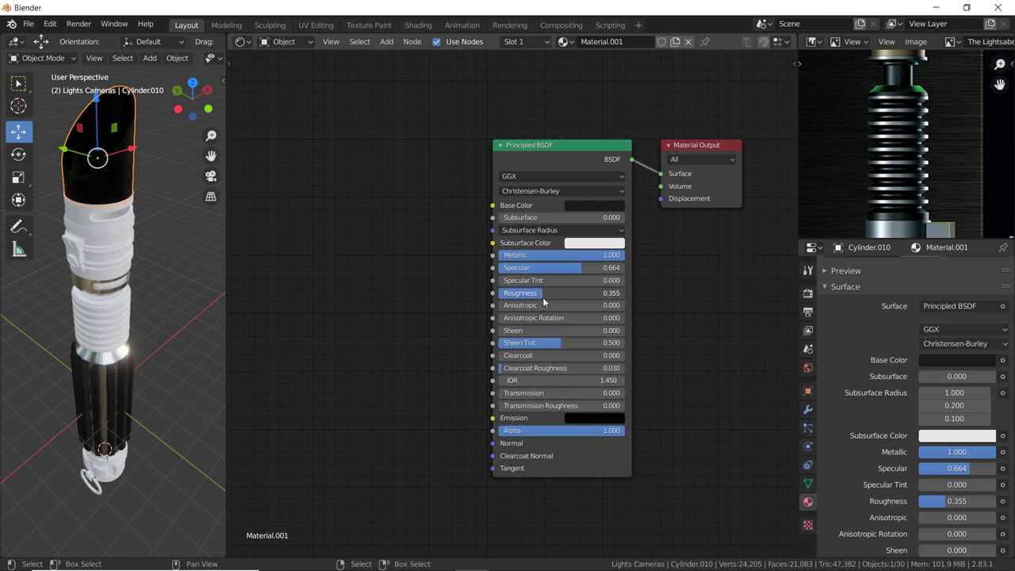
{"action": "left_click", "coordinate": [74, 219]}
Assign the Aluminum material to the upper ring and the bottom cap cylinder.
{"action": "left_click", "coordinate": [830, 323]}
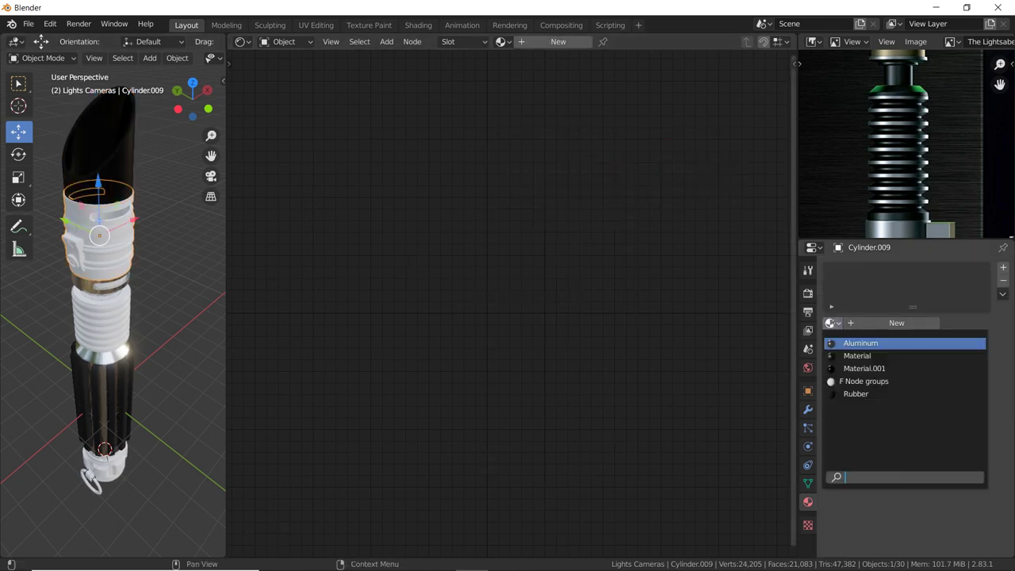
{"action": "left_click", "coordinate": [864, 343]}
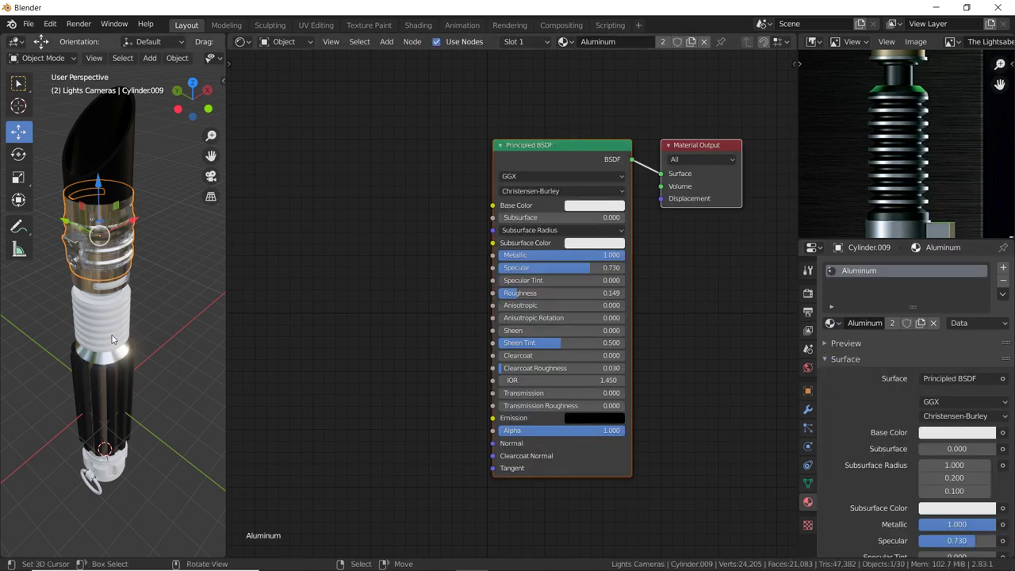
{"action": "mouse_move", "coordinate": [115, 339]}
{"action": "middle_mouse_down"}
{"action": "mouse_move", "coordinate": [133, 308]}
{"action": "mouse_move", "coordinate": [119, 372]}
{"action": "middle_mouse_up"}
{"action": "left_click", "coordinate": [92, 456]}
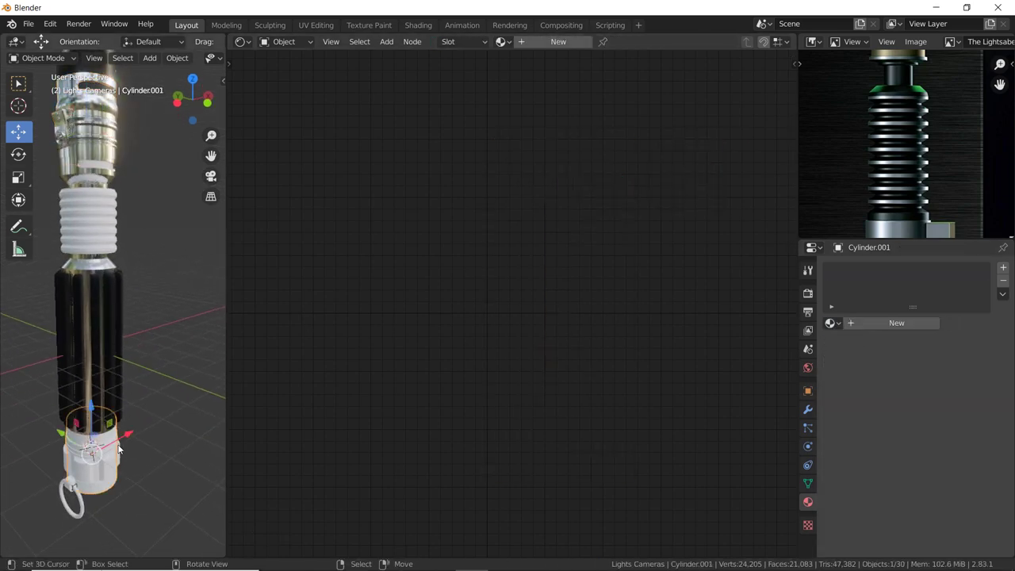
{"action": "left_click", "coordinate": [830, 322]}
{"action": "left_click", "coordinate": [853, 343]}
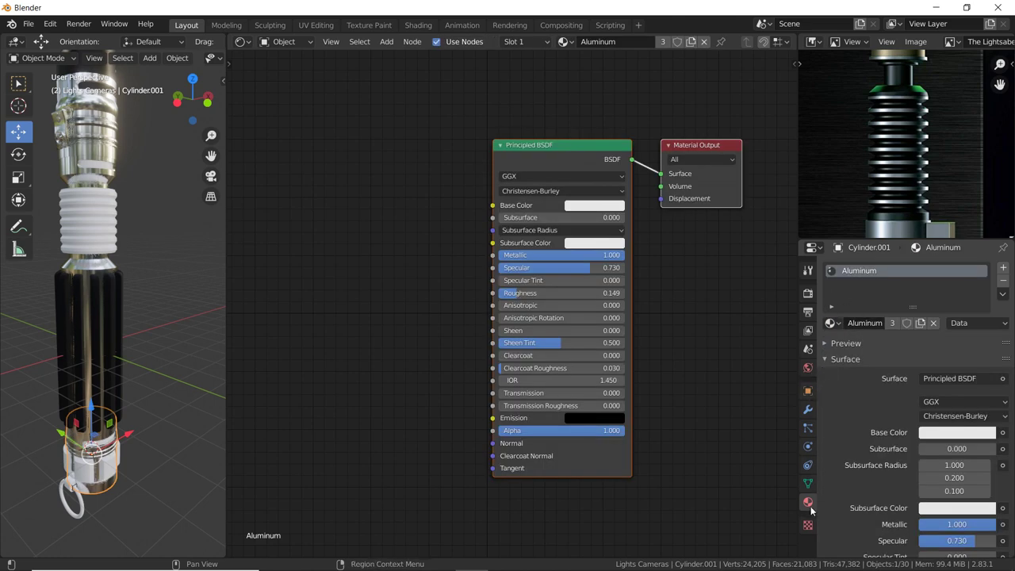
Assign Aluminum to the next bottom cylinder piece and the pommel Torus loop.
{"action": "mouse_move", "coordinate": [206, 433]}
{"action": "middle_mouse_down"}
{"action": "mouse_move", "coordinate": [151, 443]}
{"action": "mouse_move", "coordinate": [113, 478]}
{"action": "middle_mouse_up"}
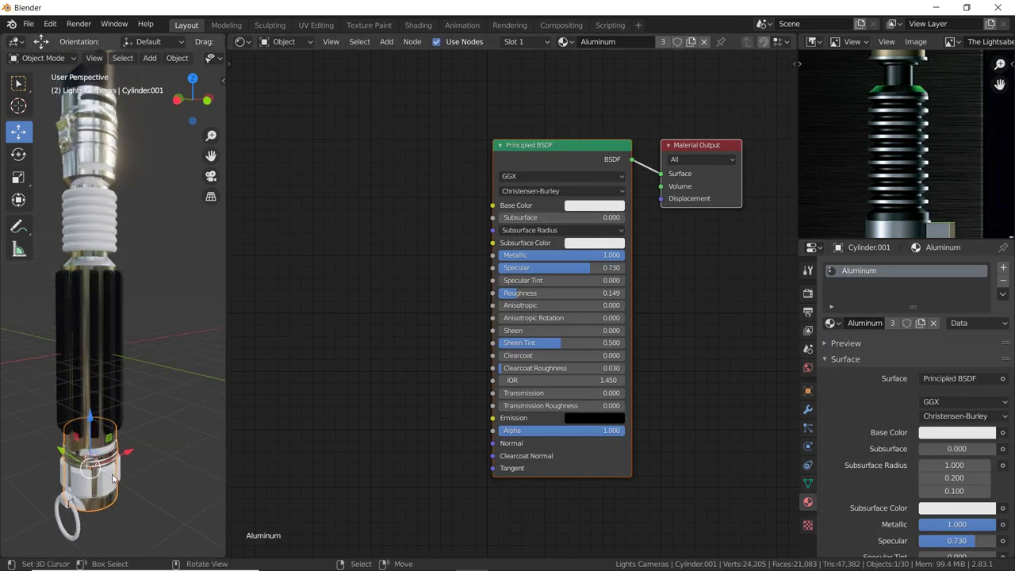
{"action": "left_click", "coordinate": [113, 478]}
{"action": "left_click", "coordinate": [830, 322]}
{"action": "left_click", "coordinate": [845, 348]}
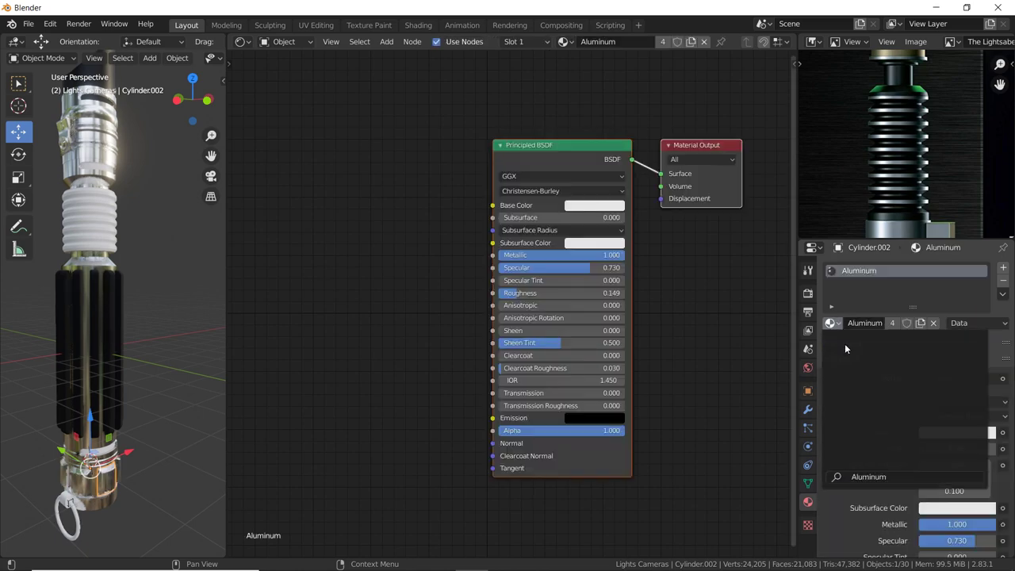
{"action": "left_click", "coordinate": [77, 517]}
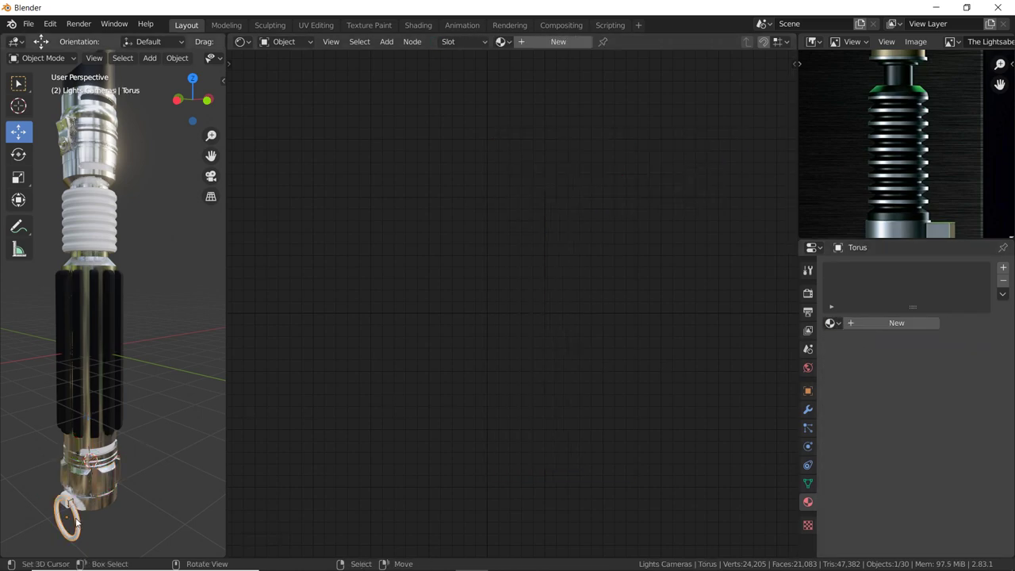
{"action": "left_click", "coordinate": [830, 323]}
{"action": "left_click", "coordinate": [860, 342]}
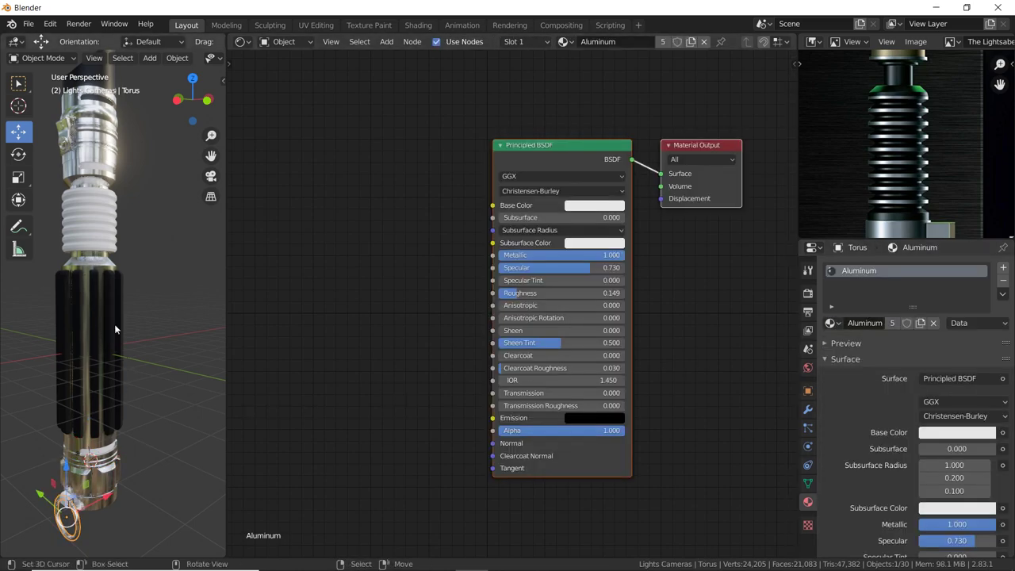
{"action": "mouse_move", "coordinate": [114, 324]}
{"action": "middle_mouse_down"}
{"action": "mouse_move", "coordinate": [153, 250]}
{"action": "mouse_move", "coordinate": [125, 306]}
{"action": "middle_mouse_up"}
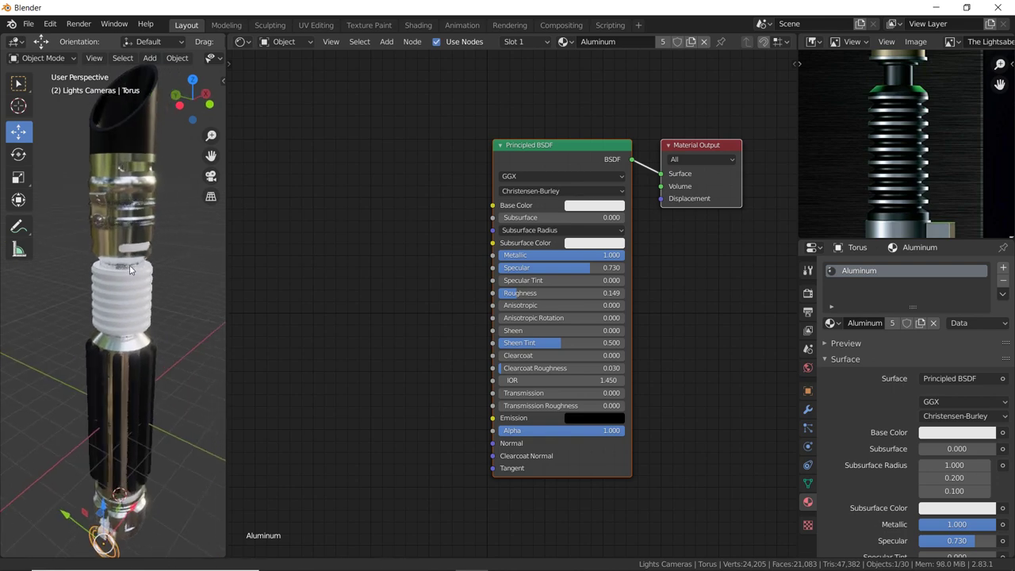
{"action": "left_click", "coordinate": [124, 306]}
In Edit Mode, assign Aluminum to the ribbed section and deselect all its mesh elements.
{"action": "scroll", "coordinate": [58, 295], "scroll_direction": "up", "scroll_amount": 5}
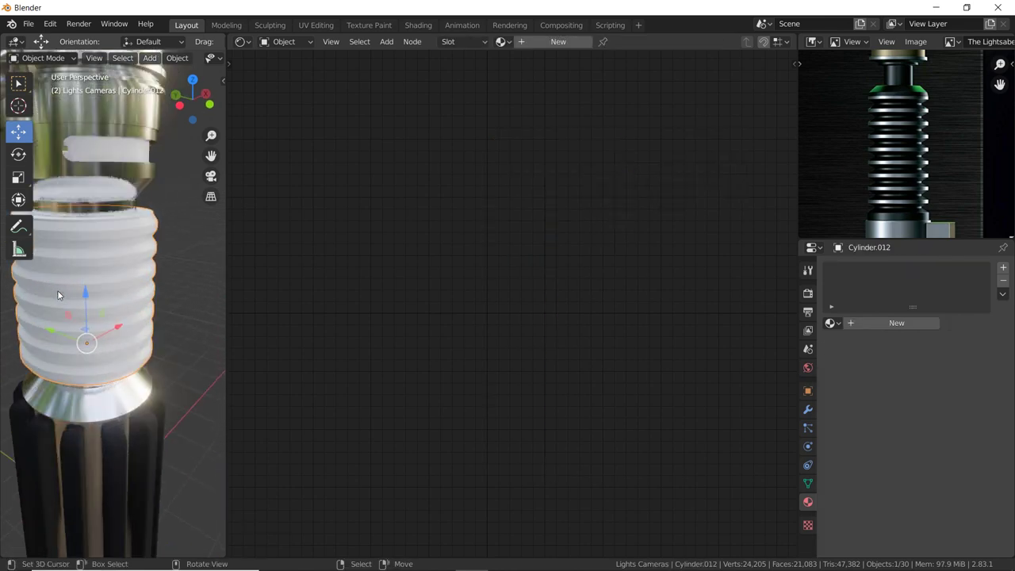
{"action": "middle_click_drag", "start_coordinate": [59, 292], "coordinate": [111, 299]}
{"action": "key", "text": "Tab"}
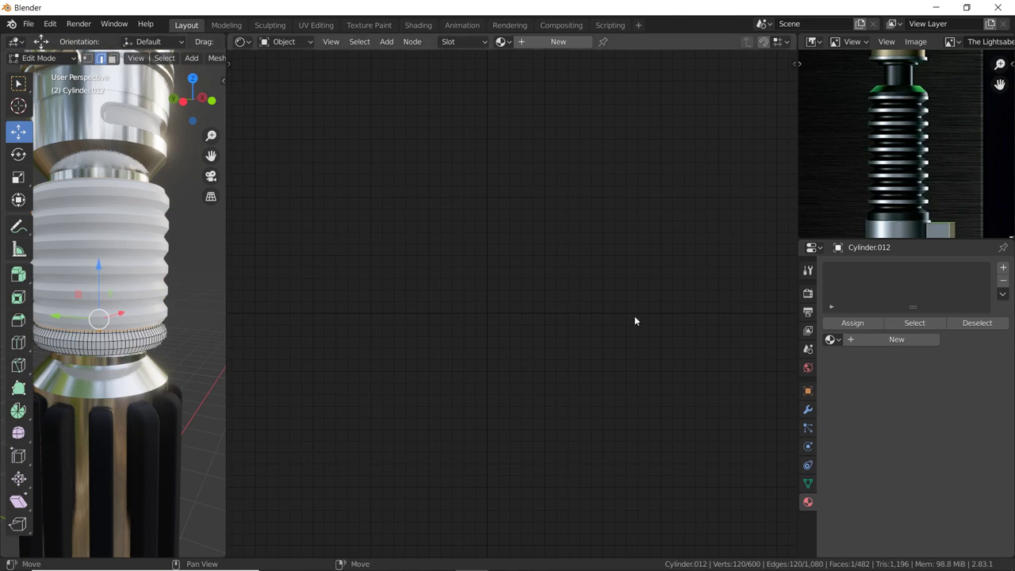
{"action": "left_click", "coordinate": [831, 340]}
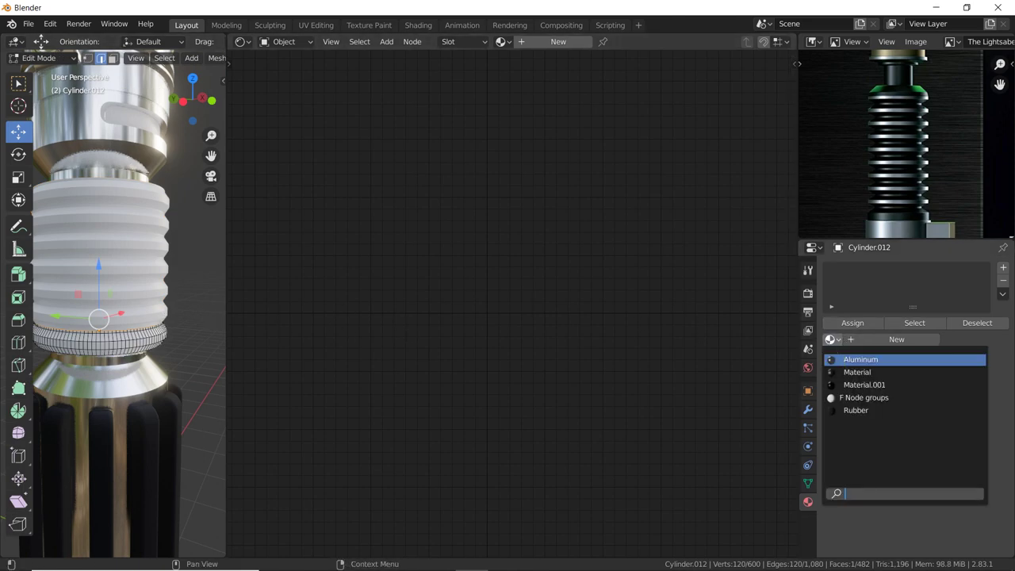
{"action": "left_click", "coordinate": [860, 359]}
{"action": "middle_click_drag", "start_coordinate": [98, 309], "coordinate": [111, 313]}
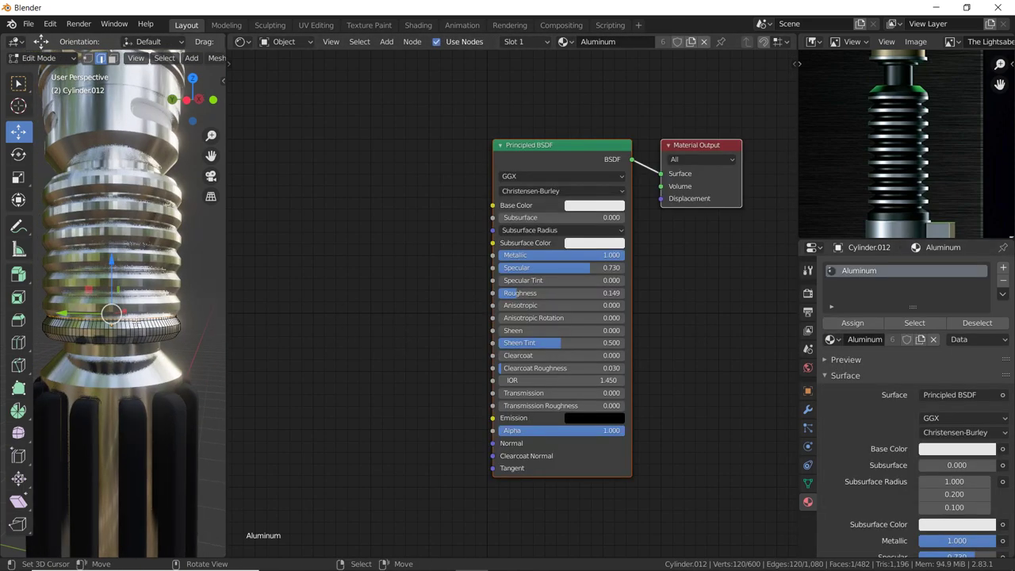
{"action": "key", "text": "alt+a"}
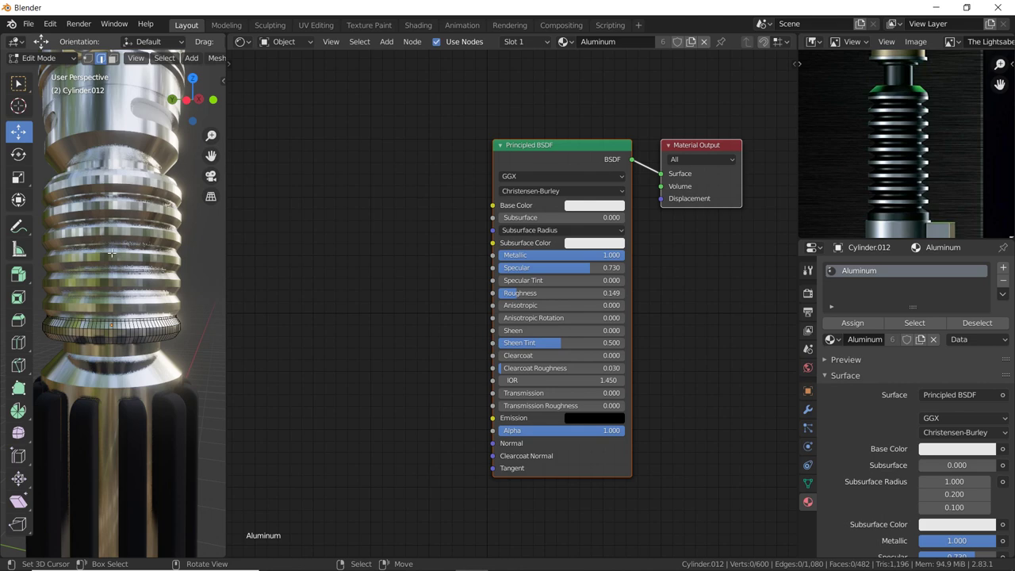
Add a second material slot holding Rubber and select the lower band's face loop.
{"action": "left_click", "coordinate": [1003, 268]}
{"action": "left_click", "coordinate": [831, 356]}
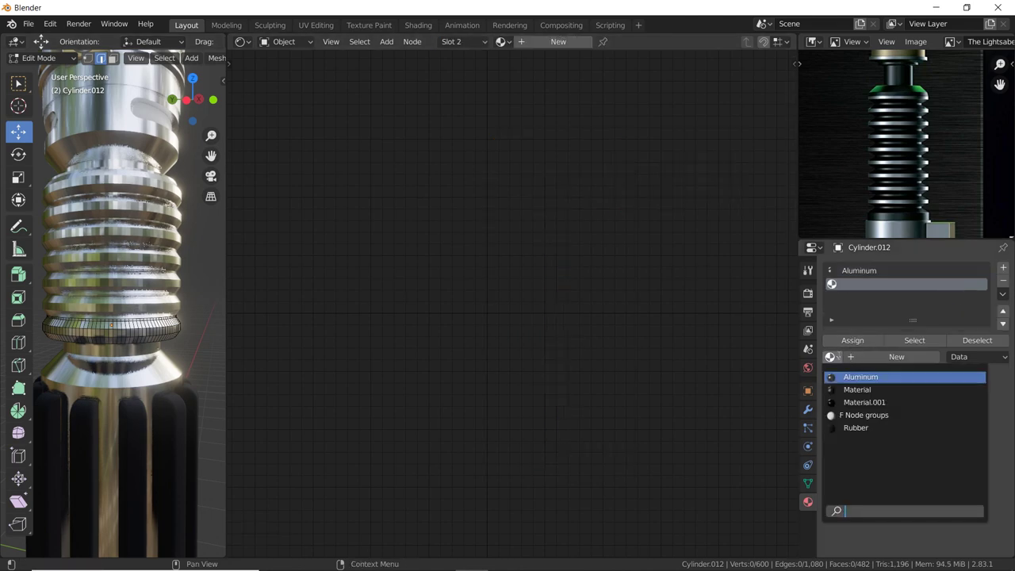
{"action": "left_click", "coordinate": [857, 426]}
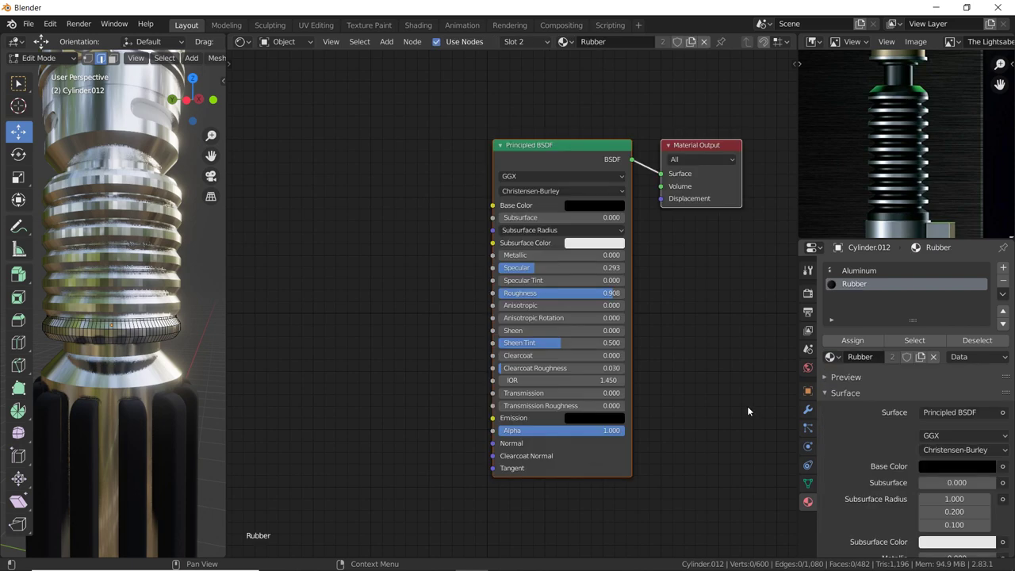
{"action": "left_click", "coordinate": [88, 327], "text": "alt"}
{"action": "left_click", "coordinate": [112, 59]}
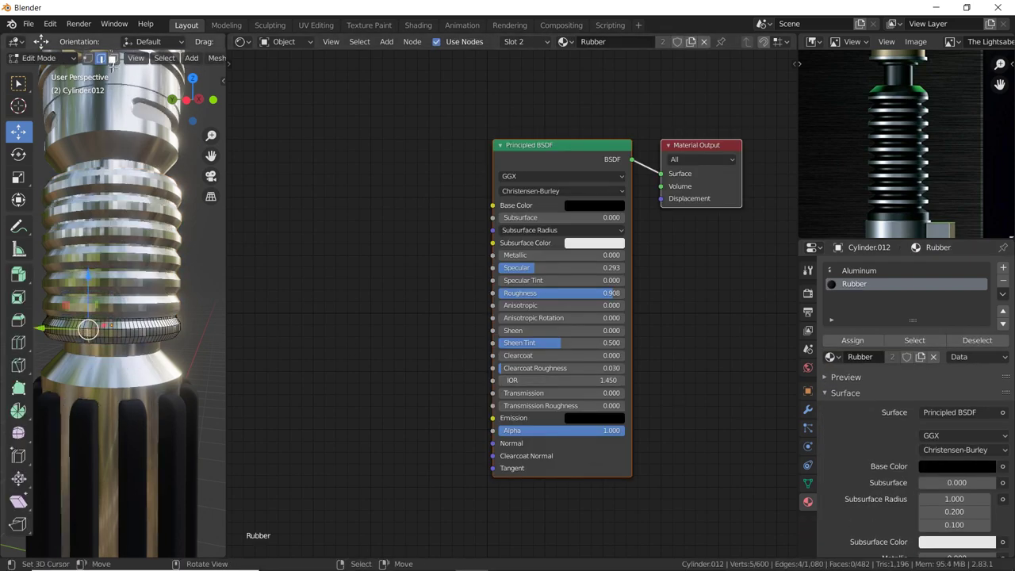
{"action": "left_click", "coordinate": [114, 334], "text": "alt"}
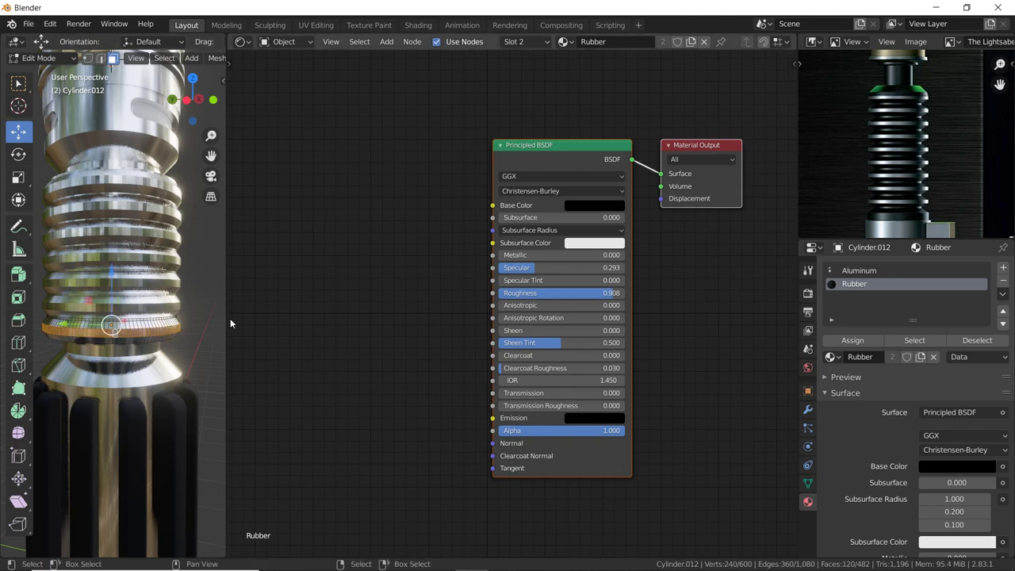
{"action": "left_click_drag", "start_coordinate": [229, 323], "coordinate": [531, 308]}
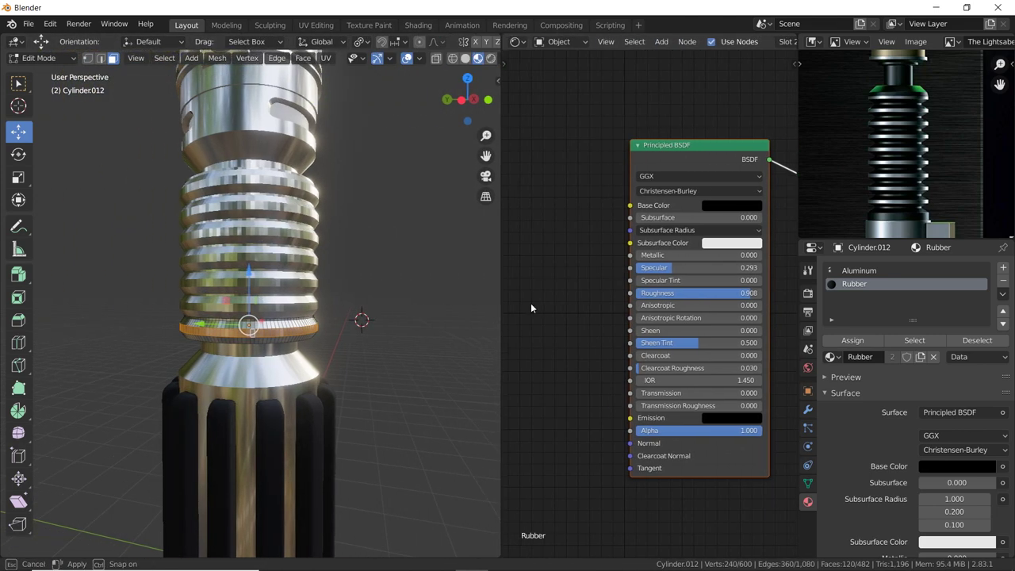
Assign the Rubber material to the selected band faces of the ribbed grip.
{"action": "scroll", "coordinate": [411, 300], "scroll_direction": "up", "scroll_amount": 2}
{"action": "scroll", "coordinate": [410, 300], "scroll_direction": "up", "scroll_amount": 2}
{"action": "scroll", "coordinate": [238, 301], "scroll_direction": "up", "scroll_amount": 2}
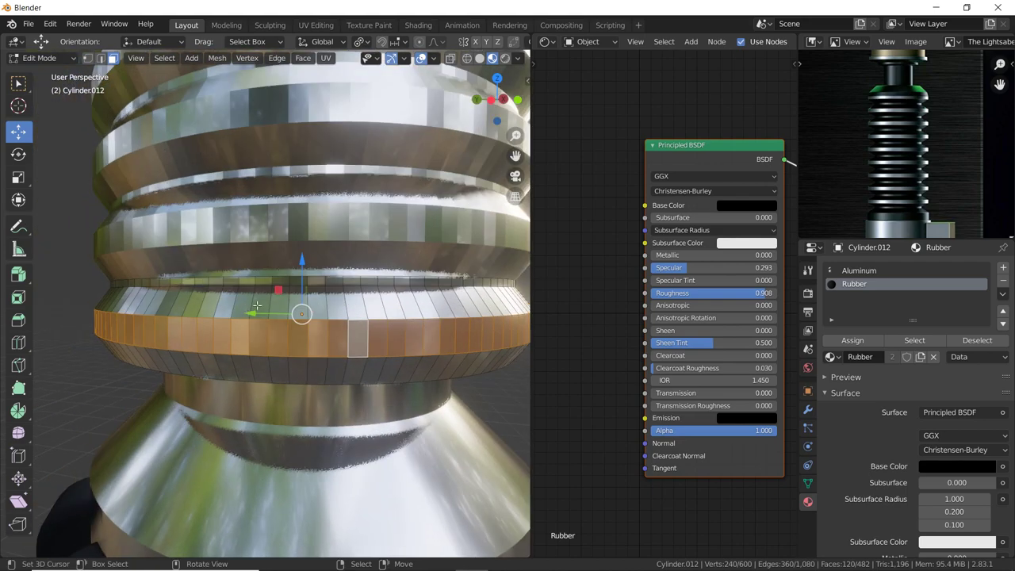
{"action": "left_click", "coordinate": [161, 327], "text": "shift"}
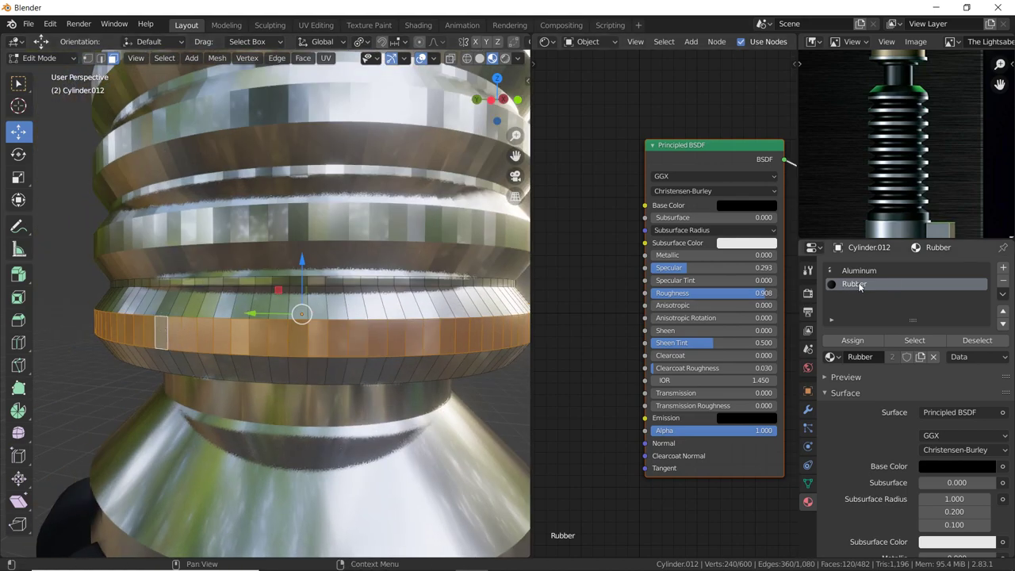
{"action": "left_click", "coordinate": [858, 343]}
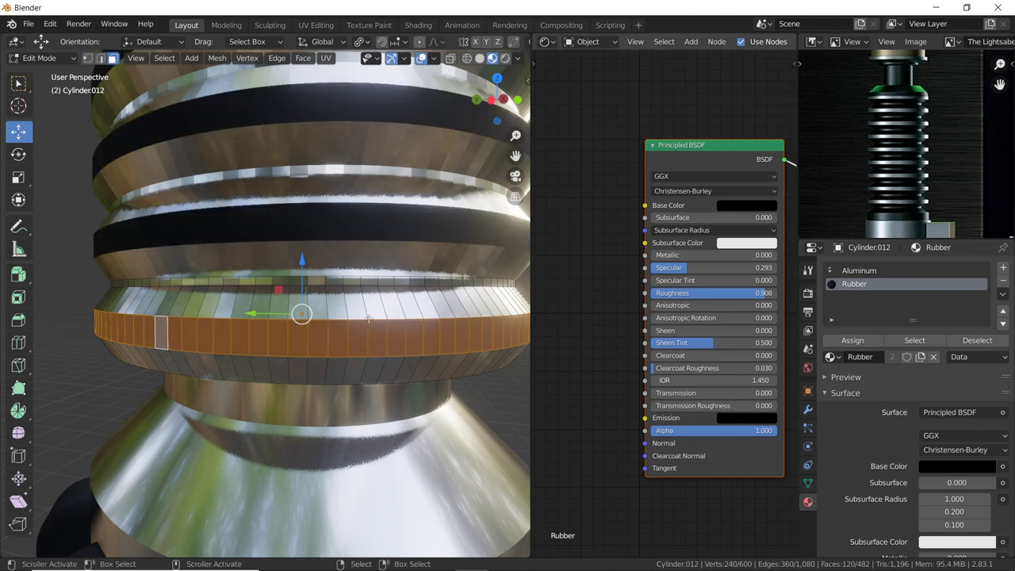
{"action": "key", "text": "Tab"}
Extend the selection to the connected ring faces, assign Rubber, and return to Object Mode.
{"action": "scroll", "coordinate": [256, 286], "scroll_direction": "down", "scroll_amount": 3}
{"action": "key", "text": "Tab"}
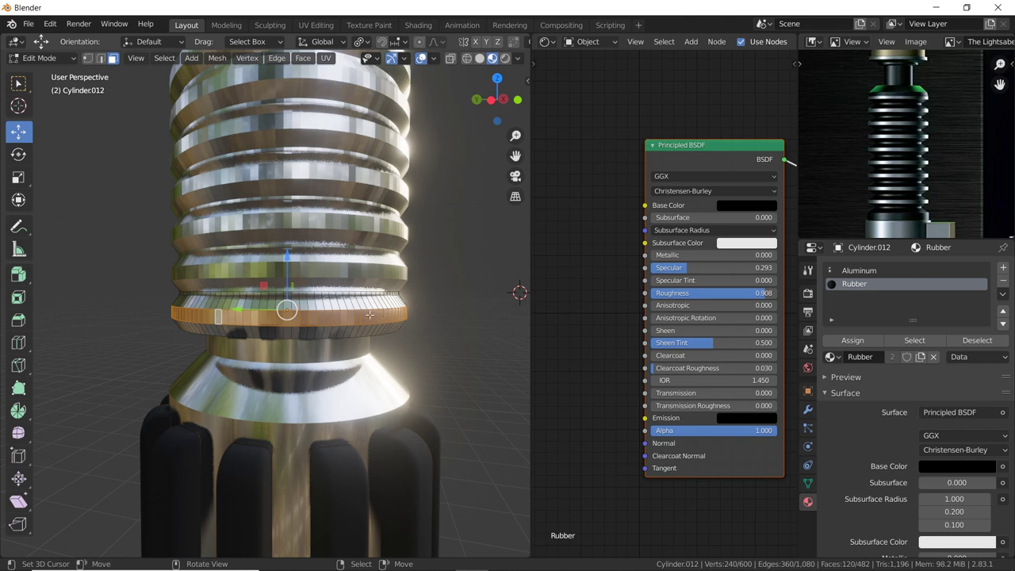
{"action": "key", "text": "ctrl+l"}
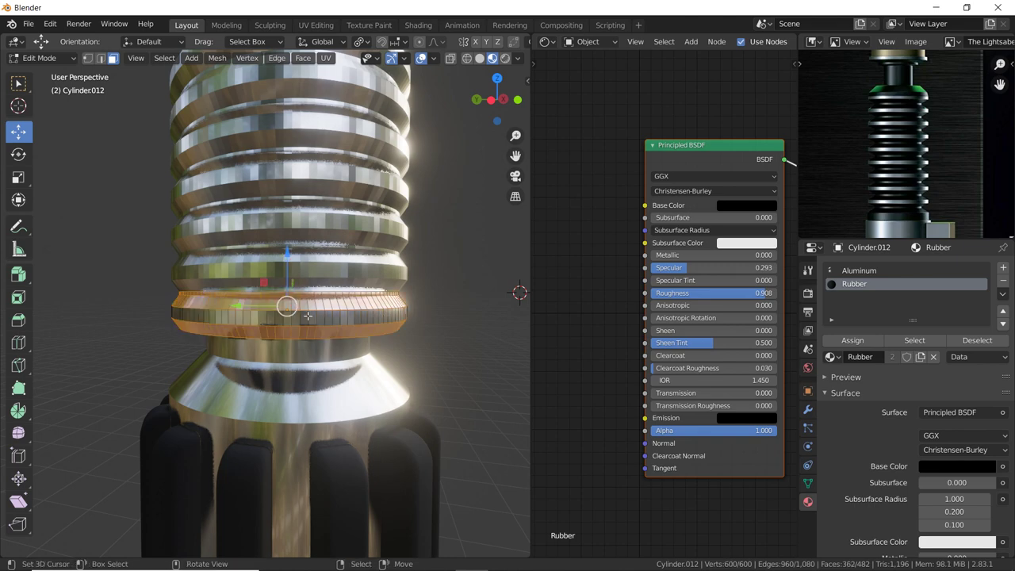
{"action": "left_click", "coordinate": [852, 340]}
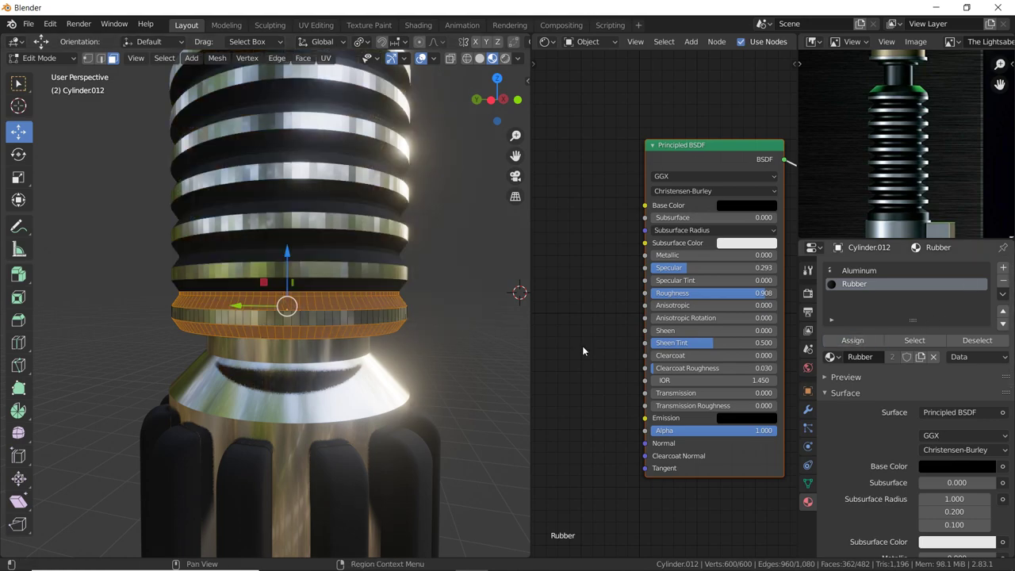
{"action": "key", "text": "Tab"}
{"action": "mouse_move", "coordinate": [283, 266]}
{"action": "middle_mouse_down"}
{"action": "mouse_move", "coordinate": [353, 241]}
{"action": "mouse_move", "coordinate": [315, 239]}
{"action": "mouse_move", "coordinate": [332, 379]}
{"action": "mouse_move", "coordinate": [333, 320]}
{"action": "mouse_move", "coordinate": [346, 270]}
{"action": "mouse_move", "coordinate": [367, 254]}
{"action": "mouse_move", "coordinate": [360, 237]}
{"action": "mouse_move", "coordinate": [346, 255]}
{"action": "mouse_move", "coordinate": [371, 268]}
{"action": "mouse_move", "coordinate": [347, 225]}
{"action": "middle_mouse_up"}
Shade the ribbed Cylinder.012 smooth with Auto Smooth enabled at a 5.5° angle.
{"action": "right_click", "coordinate": [342, 228]}
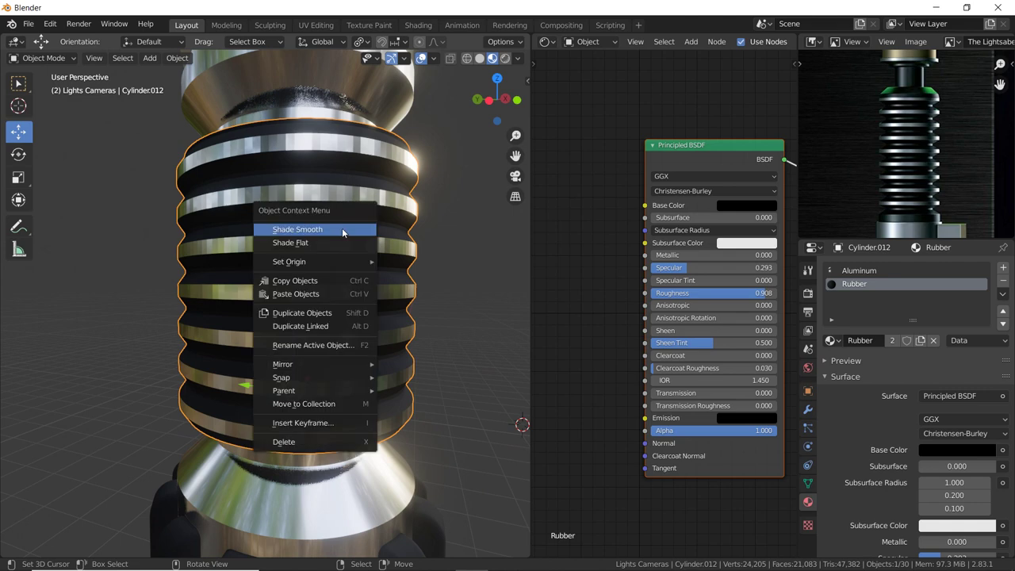
{"action": "left_click", "coordinate": [342, 229]}
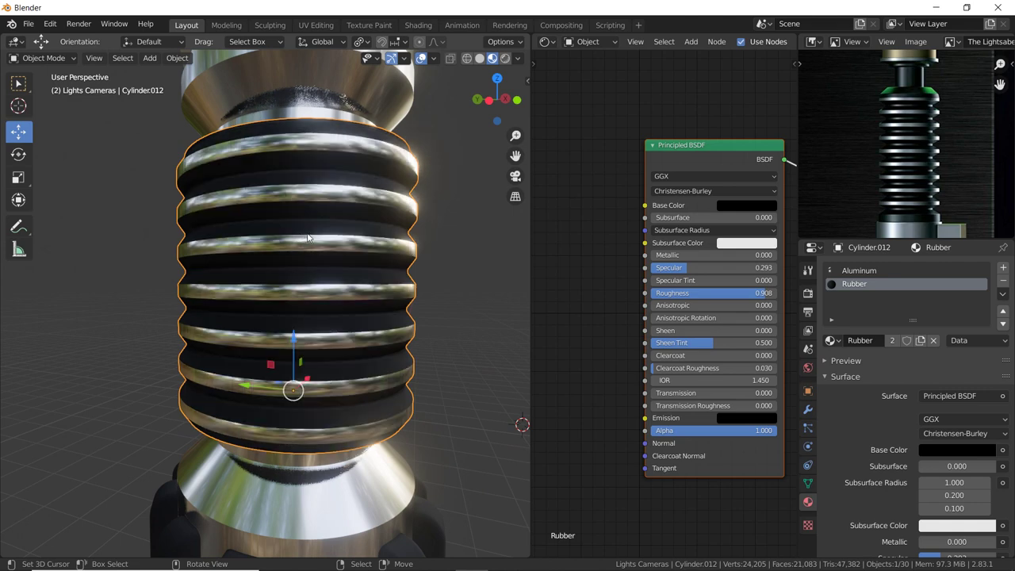
{"action": "left_click", "coordinate": [808, 483]}
{"action": "left_click", "coordinate": [845, 508]}
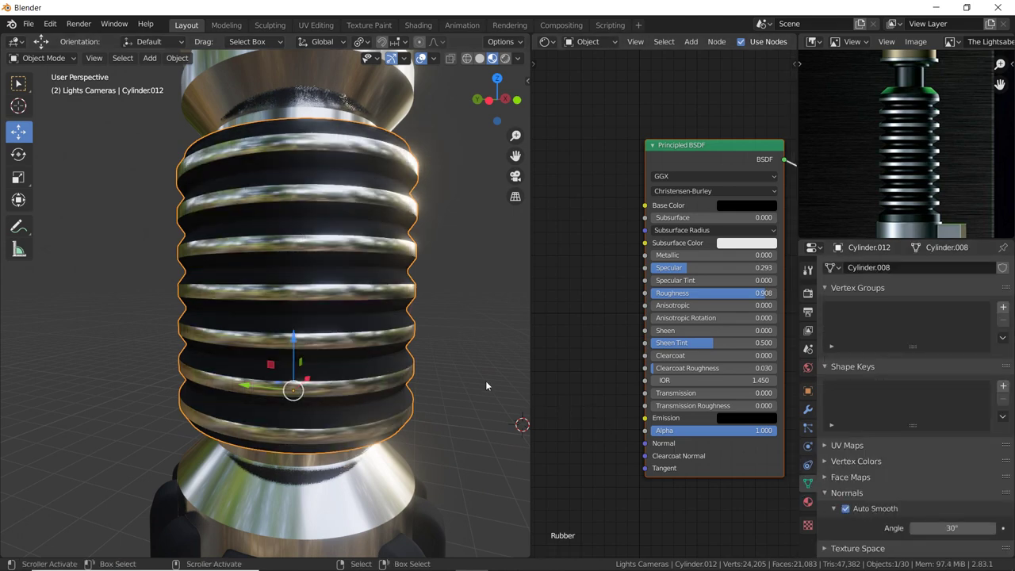
{"action": "middle_click_drag", "start_coordinate": [486, 386], "coordinate": [432, 392], "text": "shift"}
{"action": "left_click_drag", "start_coordinate": [948, 528], "coordinate": [933, 528]}
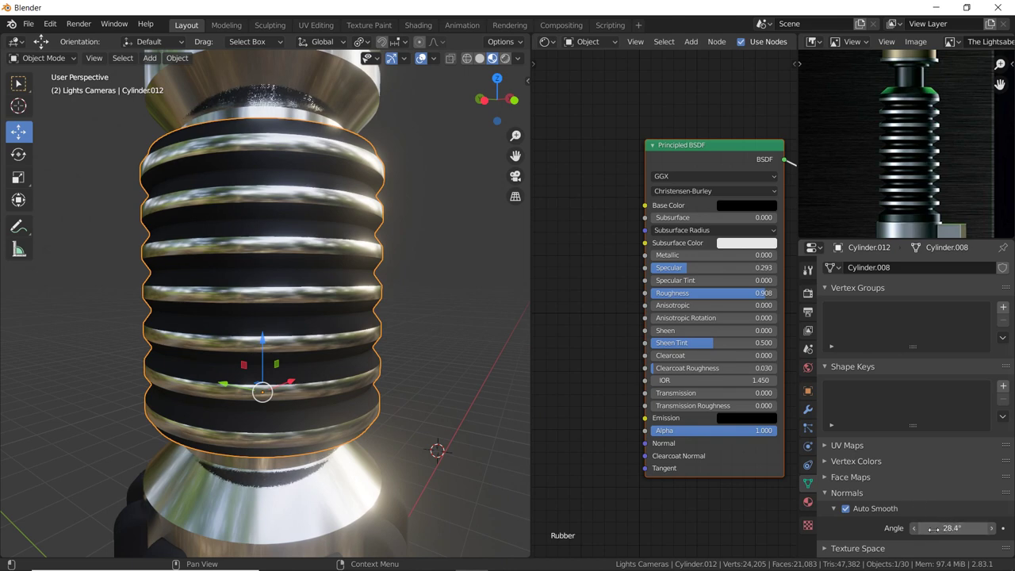
{"action": "left_click_drag", "start_coordinate": [830, 531], "coordinate": [822, 533]}
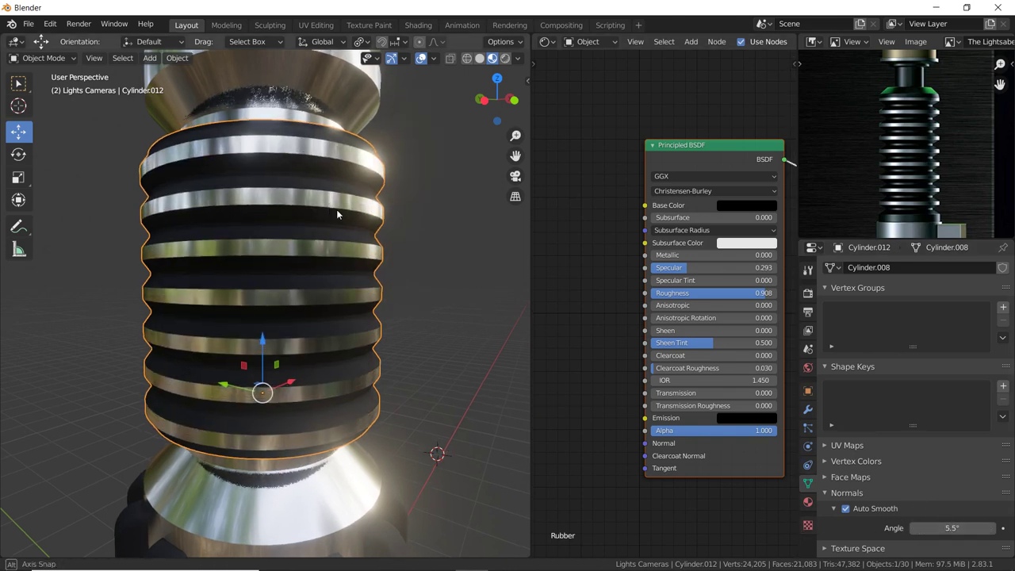
{"action": "mouse_move", "coordinate": [336, 209]}
{"action": "middle_mouse_down"}
{"action": "mouse_move", "coordinate": [170, 231]}
{"action": "mouse_move", "coordinate": [220, 241]}
{"action": "middle_mouse_up"}
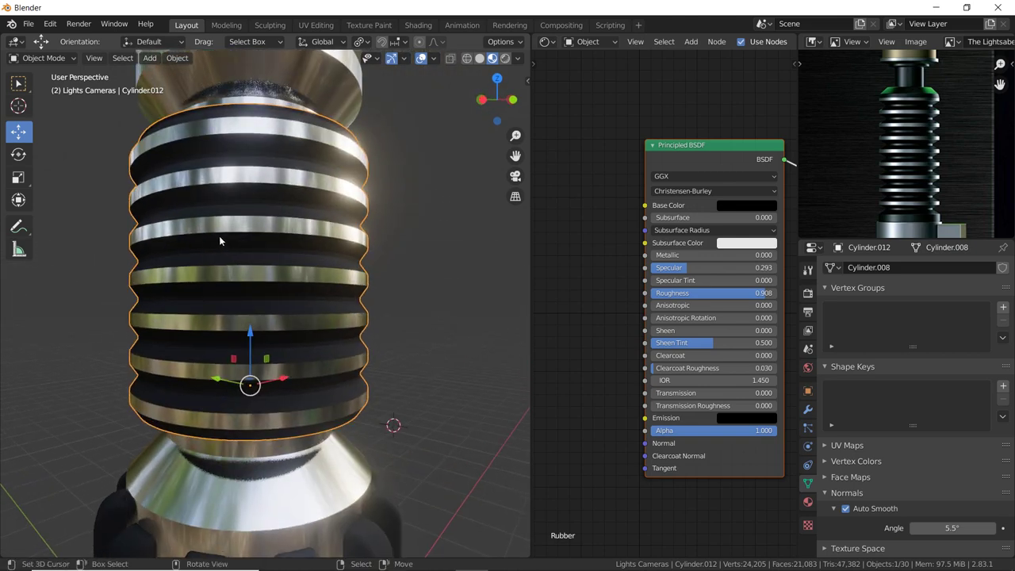
{"action": "scroll", "coordinate": [219, 235], "scroll_direction": "down", "scroll_amount": 5}
{"action": "mouse_move", "coordinate": [141, 176]}
{"action": "middle_mouse_down"}
{"action": "mouse_move", "coordinate": [190, 247]}
{"action": "mouse_move", "coordinate": [207, 296]}
{"action": "middle_mouse_up"}
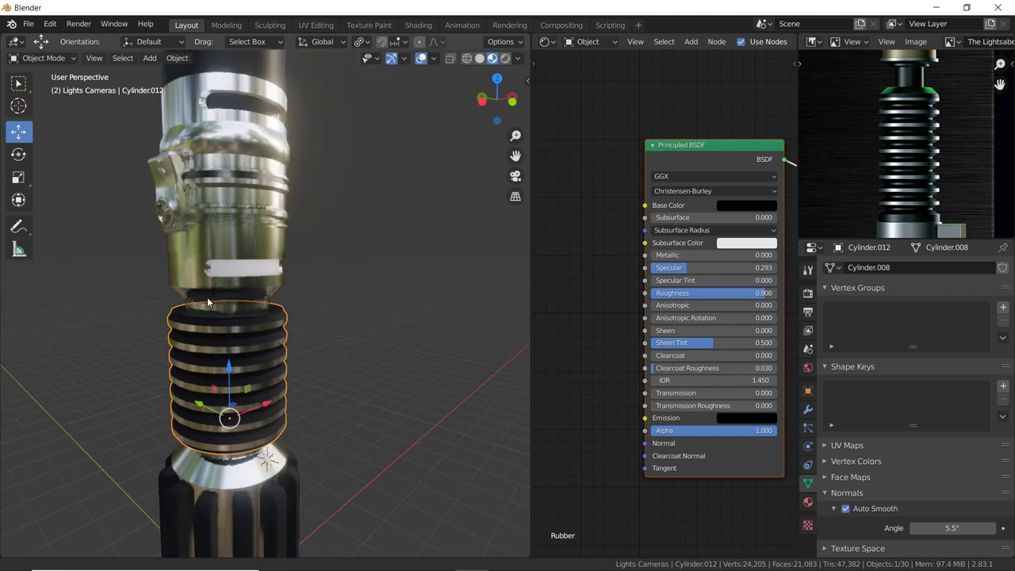
Give the upper hilt band a new orange material with Metallic 1, Specular 1, Roughness 0.038.
{"action": "left_click", "coordinate": [238, 271]}
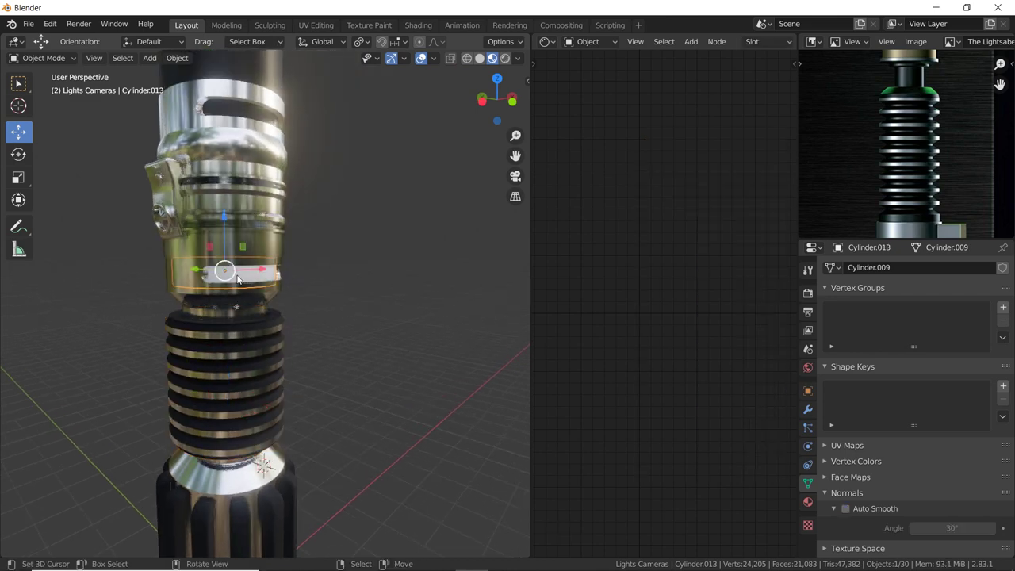
{"action": "left_click", "coordinate": [807, 501]}
{"action": "left_click", "coordinate": [884, 322]}
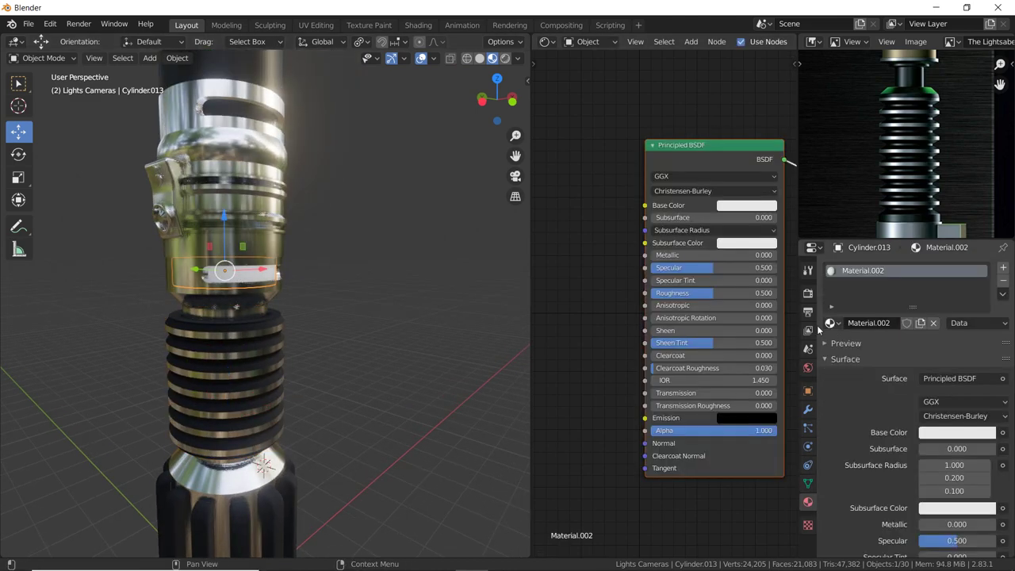
{"action": "middle_click_drag", "start_coordinate": [589, 276], "coordinate": [563, 295]}
{"action": "left_click", "coordinate": [730, 224]}
{"action": "left_click_drag", "start_coordinate": [729, 123], "coordinate": [708, 136]}
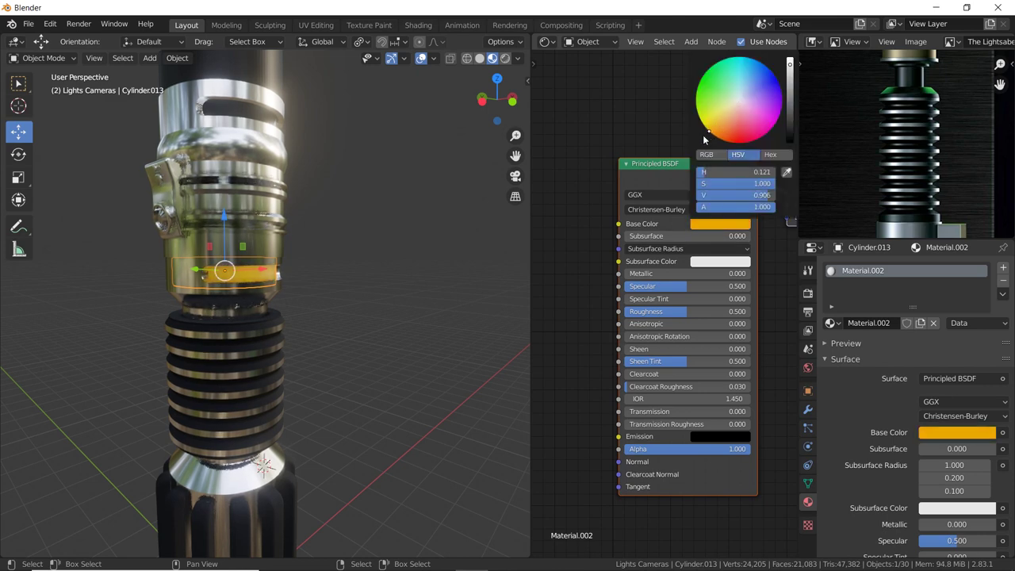
{"action": "left_click_drag", "start_coordinate": [638, 273], "coordinate": [777, 269]}
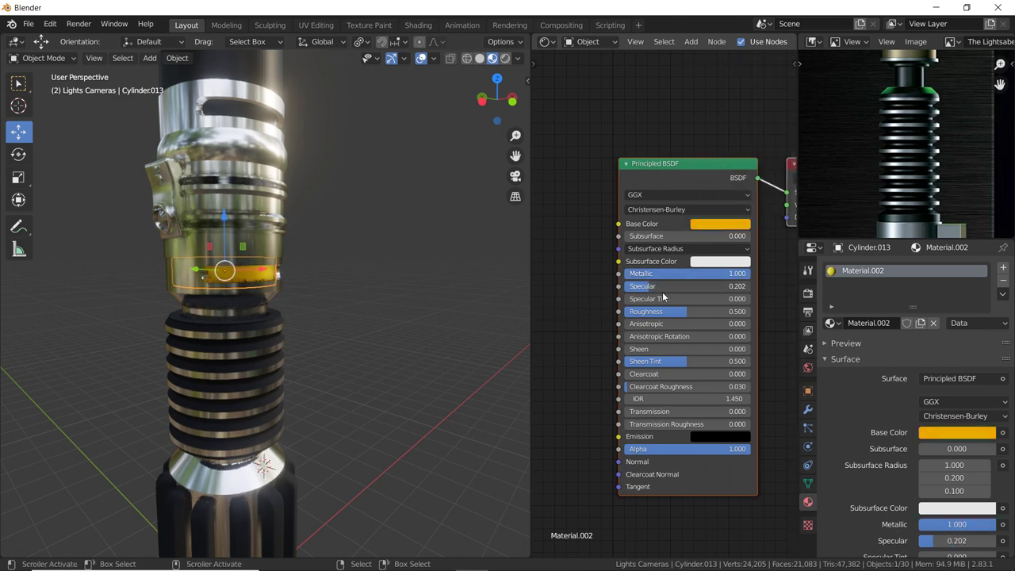
{"action": "left_click_drag", "start_coordinate": [662, 288], "coordinate": [771, 287]}
{"action": "left_click_drag", "start_coordinate": [704, 311], "coordinate": [658, 320]}
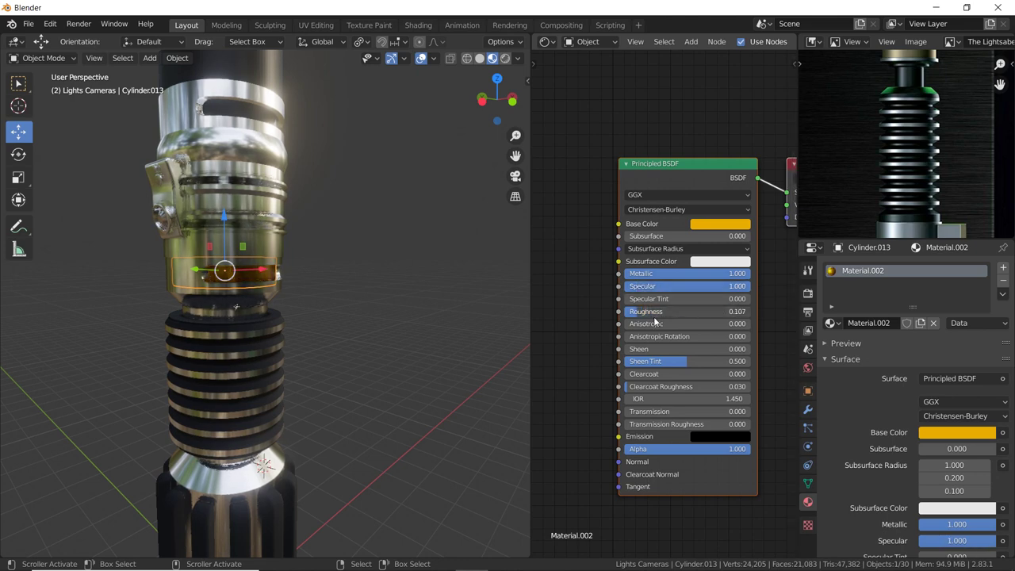
{"action": "left_click_drag", "start_coordinate": [589, 323], "coordinate": [433, 295]}
Apply the orange material to the band near the ring and rename it Gold.
{"action": "mouse_move", "coordinate": [433, 295]}
{"action": "middle_mouse_down"}
{"action": "mouse_move", "coordinate": [366, 313]}
{"action": "mouse_move", "coordinate": [358, 343]}
{"action": "middle_mouse_up"}
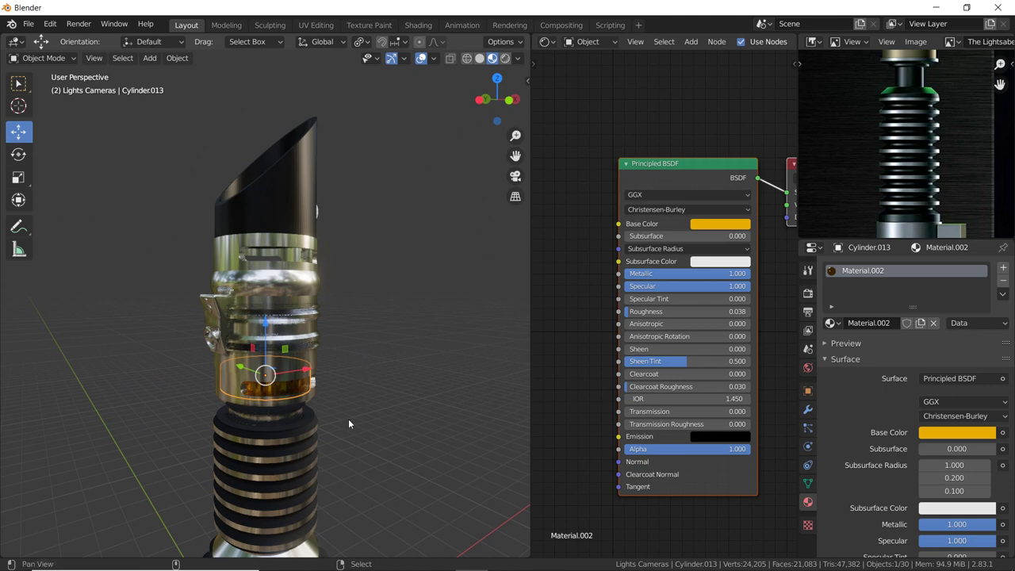
{"action": "mouse_move", "coordinate": [348, 419]}
{"action": "middle_mouse_down", "text": "shift"}
{"action": "mouse_move", "coordinate": [358, 279]}
{"action": "mouse_move", "coordinate": [342, 285]}
{"action": "middle_mouse_up", "text": "shift"}
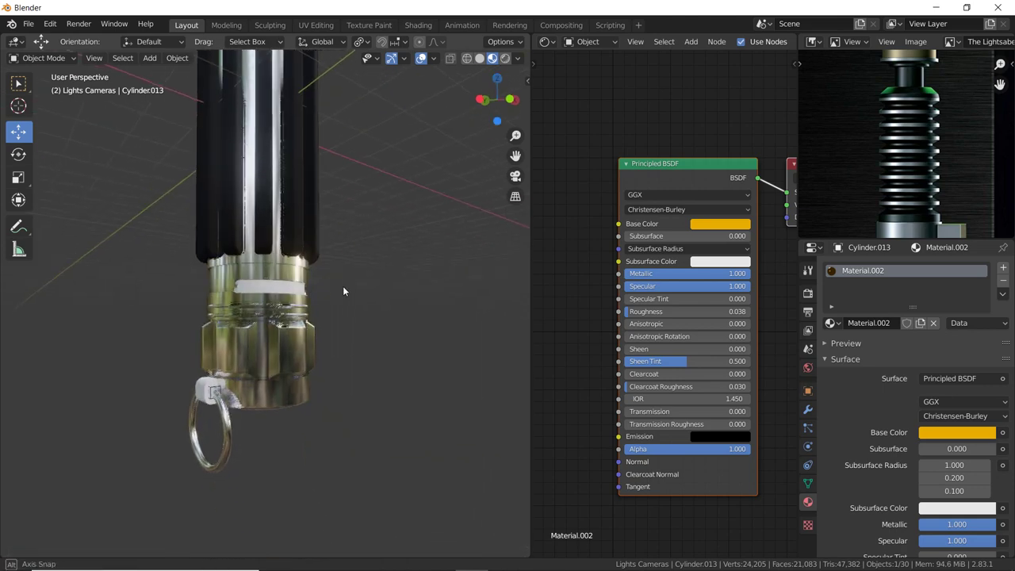
{"action": "left_click", "coordinate": [295, 292]}
{"action": "left_click", "coordinate": [830, 322]}
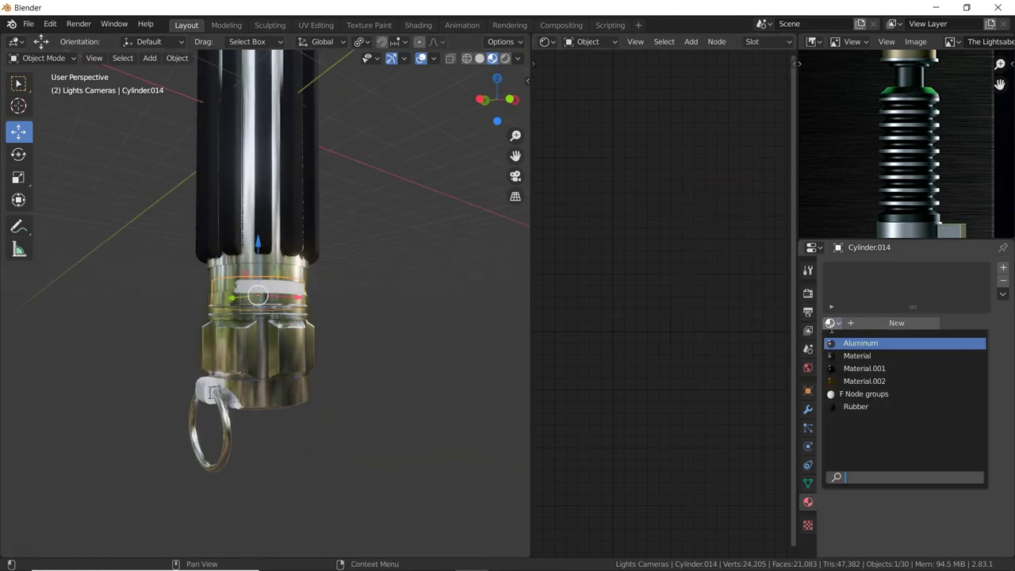
{"action": "left_click", "coordinate": [862, 381]}
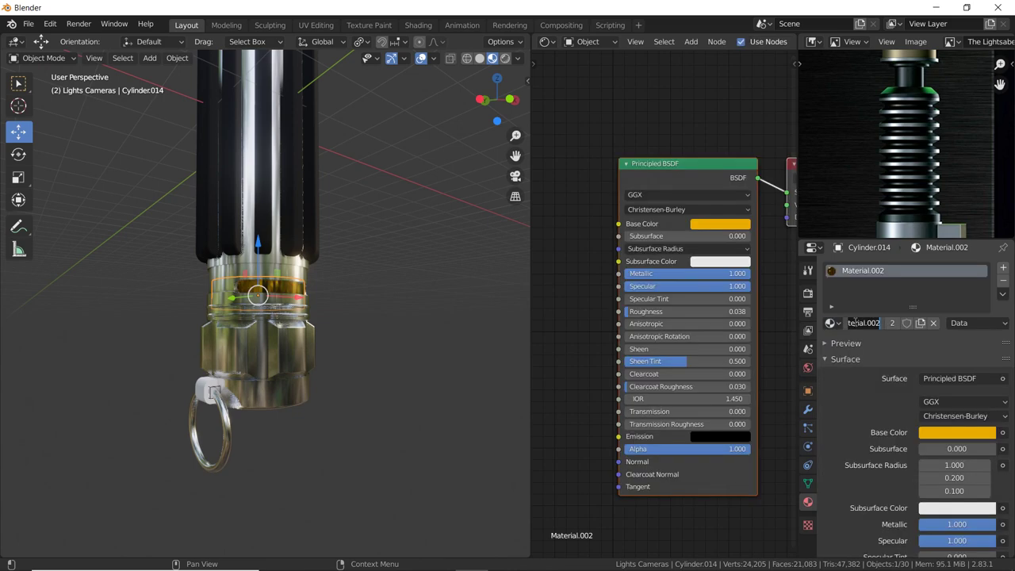
{"action": "type", "text": "Gold"}
{"action": "key", "text": "Return"}
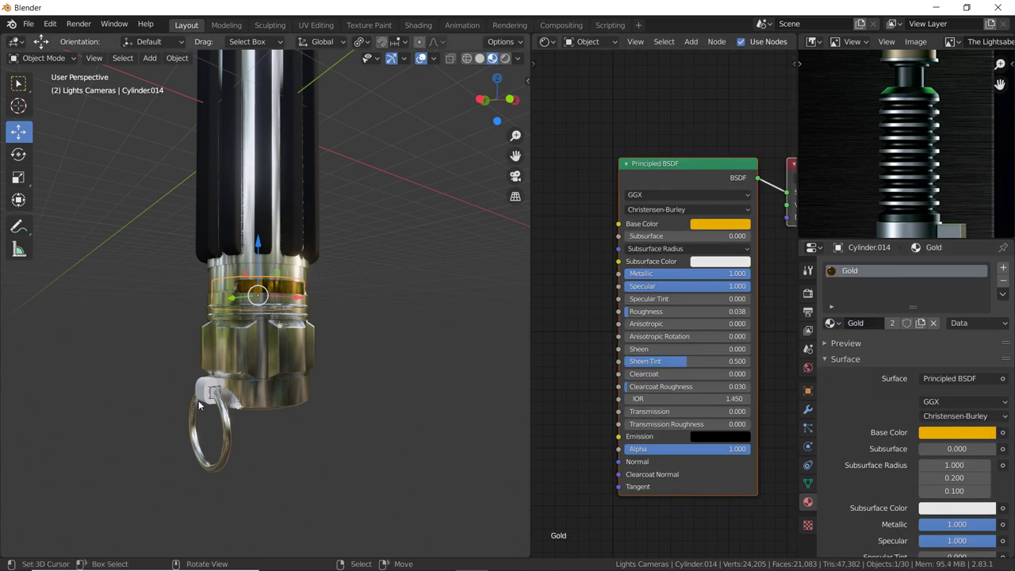
Give the ring's holder cube, Cube.013, the Aluminum material, then deselect everything.
{"action": "left_click", "coordinate": [198, 391]}
{"action": "mouse_move", "coordinate": [197, 392]}
{"action": "middle_mouse_down"}
{"action": "mouse_move", "coordinate": [279, 379]}
{"action": "mouse_move", "coordinate": [316, 361]}
{"action": "middle_mouse_up"}
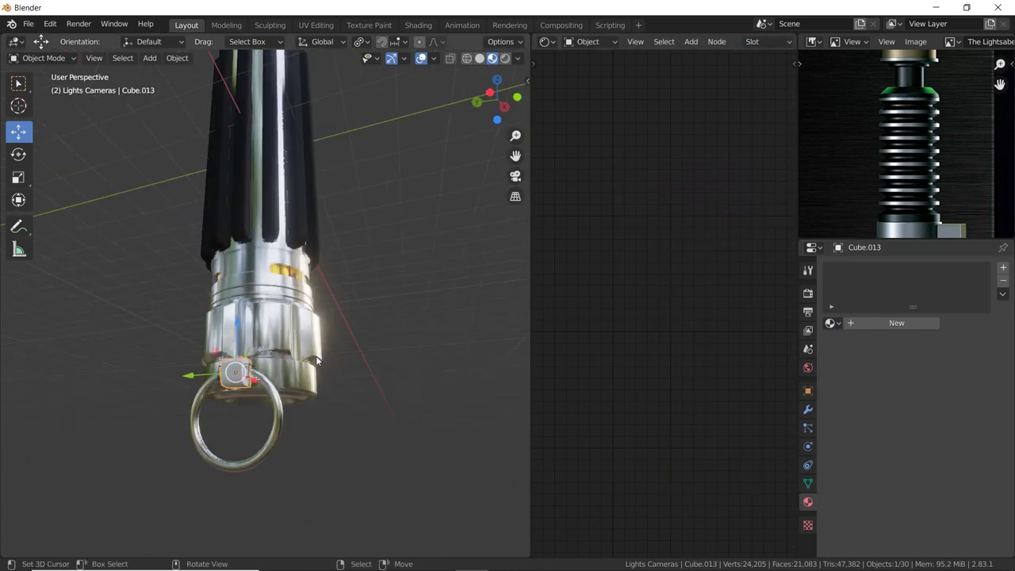
{"action": "left_click", "coordinate": [830, 322]}
{"action": "left_click", "coordinate": [853, 339]}
{"action": "mouse_move", "coordinate": [403, 351]}
{"action": "middle_mouse_down"}
{"action": "mouse_move", "coordinate": [217, 354]}
{"action": "mouse_move", "coordinate": [264, 354]}
{"action": "mouse_move", "coordinate": [269, 363]}
{"action": "mouse_move", "coordinate": [272, 345]}
{"action": "mouse_move", "coordinate": [240, 351]}
{"action": "mouse_move", "coordinate": [244, 459]}
{"action": "mouse_move", "coordinate": [257, 334]}
{"action": "mouse_move", "coordinate": [292, 383]}
{"action": "mouse_move", "coordinate": [285, 452]}
{"action": "middle_mouse_up"}
{"action": "key", "text": "alt+a"}
Assign Gold to the upper hilt's side plate through a new second material slot.
{"action": "left_click", "coordinate": [264, 284]}
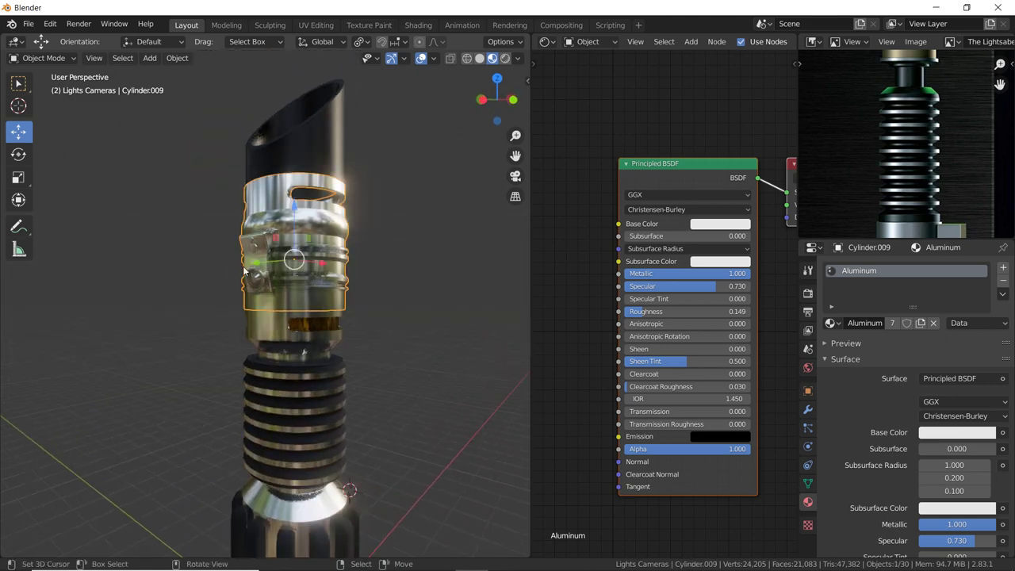
{"action": "scroll", "coordinate": [246, 272], "scroll_direction": "up", "scroll_amount": 3}
{"action": "scroll", "coordinate": [246, 271], "scroll_direction": "up", "scroll_amount": 2}
{"action": "key", "text": "Tab"}
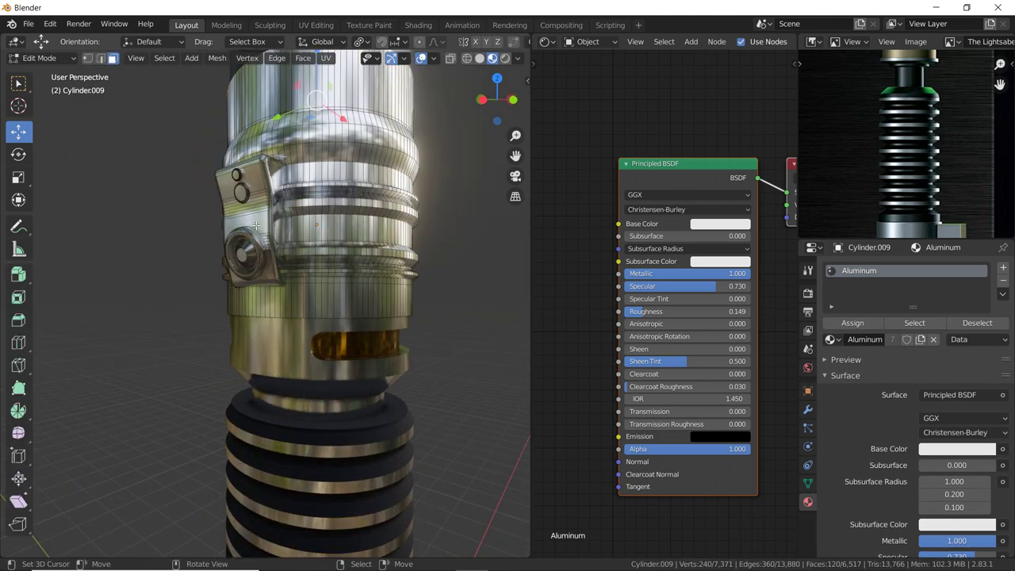
{"action": "mouse_move", "coordinate": [270, 238]}
{"action": "middle_mouse_down"}
{"action": "mouse_move", "coordinate": [306, 232]}
{"action": "mouse_move", "coordinate": [276, 216]}
{"action": "mouse_move", "coordinate": [301, 226]}
{"action": "mouse_move", "coordinate": [323, 258]}
{"action": "mouse_move", "coordinate": [297, 235]}
{"action": "middle_mouse_up"}
{"action": "left_click", "coordinate": [268, 184]}
{"action": "key", "text": "l"}
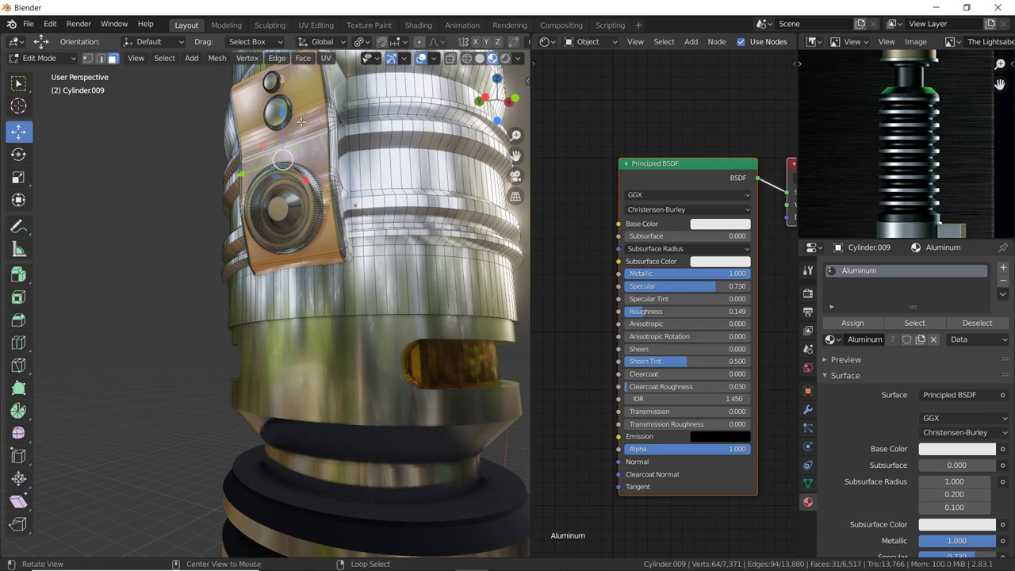
{"action": "mouse_move", "coordinate": [302, 121]}
{"action": "middle_mouse_down"}
{"action": "mouse_move", "coordinate": [273, 338]}
{"action": "mouse_move", "coordinate": [680, 291]}
{"action": "middle_mouse_up"}
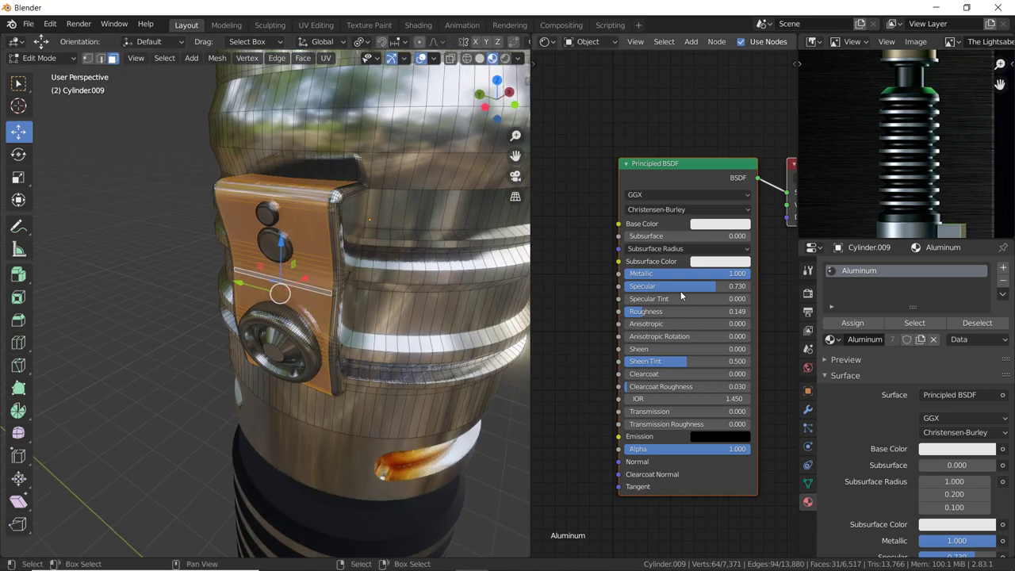
{"action": "left_click", "coordinate": [1003, 269]}
{"action": "left_click", "coordinate": [830, 356]}
{"action": "left_click", "coordinate": [852, 387]}
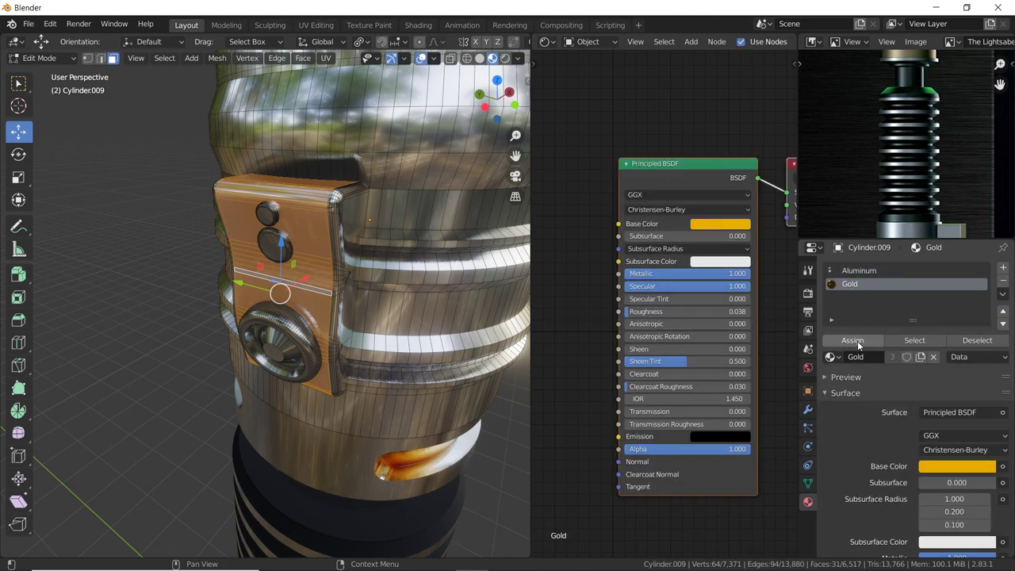
{"action": "left_click", "coordinate": [852, 340]}
Select and grow the knob's centre faces, then add an empty third material slot.
{"action": "middle_click_drag", "start_coordinate": [305, 313], "coordinate": [341, 299]}
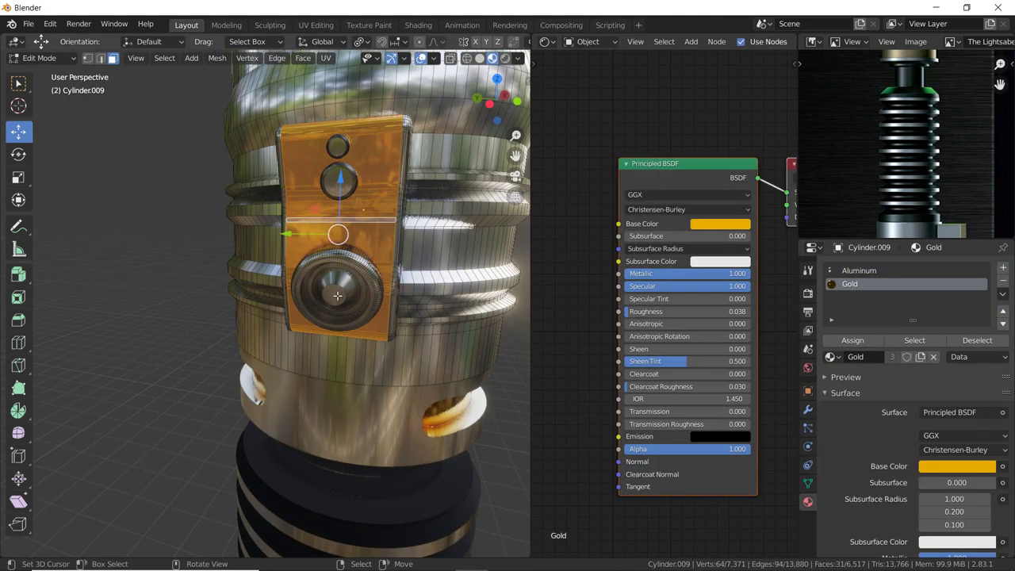
{"action": "left_click", "coordinate": [337, 295]}
{"action": "key", "text": "ctrl+KP_Add"}
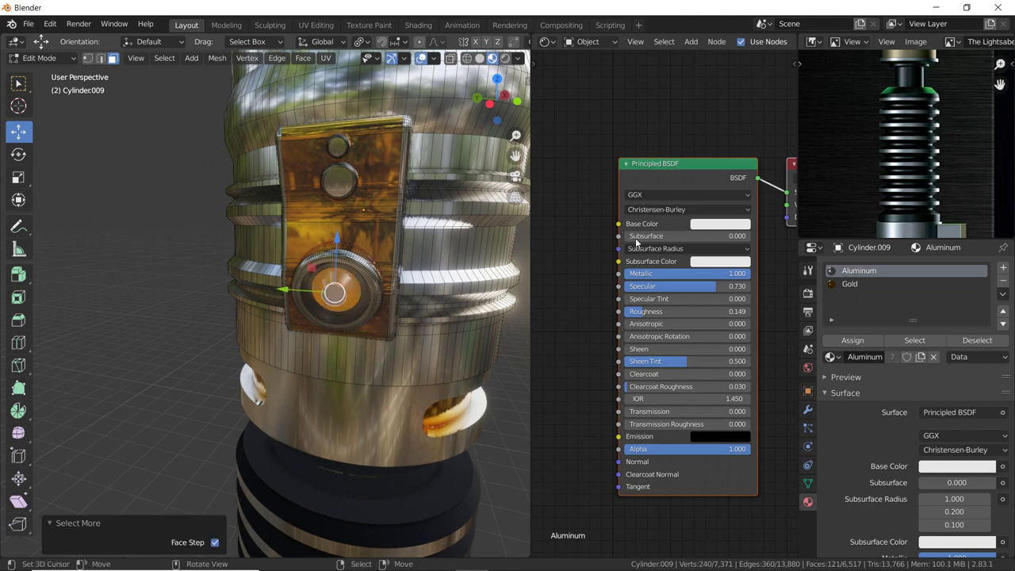
{"action": "left_click", "coordinate": [1003, 269]}
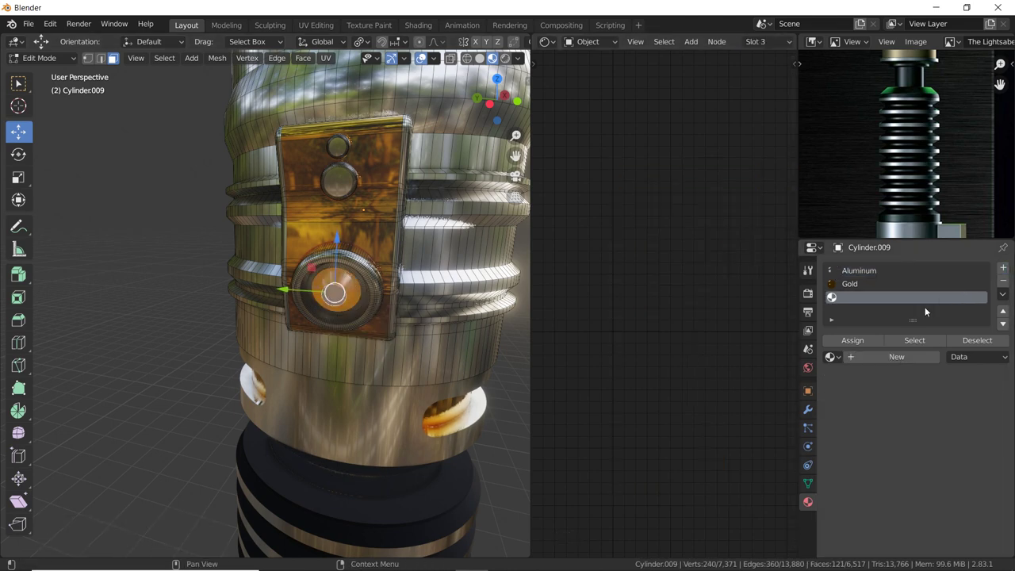
Create a dark red Button material for the knob centre with lowered roughness.
{"action": "left_click", "coordinate": [877, 362]}
{"action": "type", "text": "Button"}
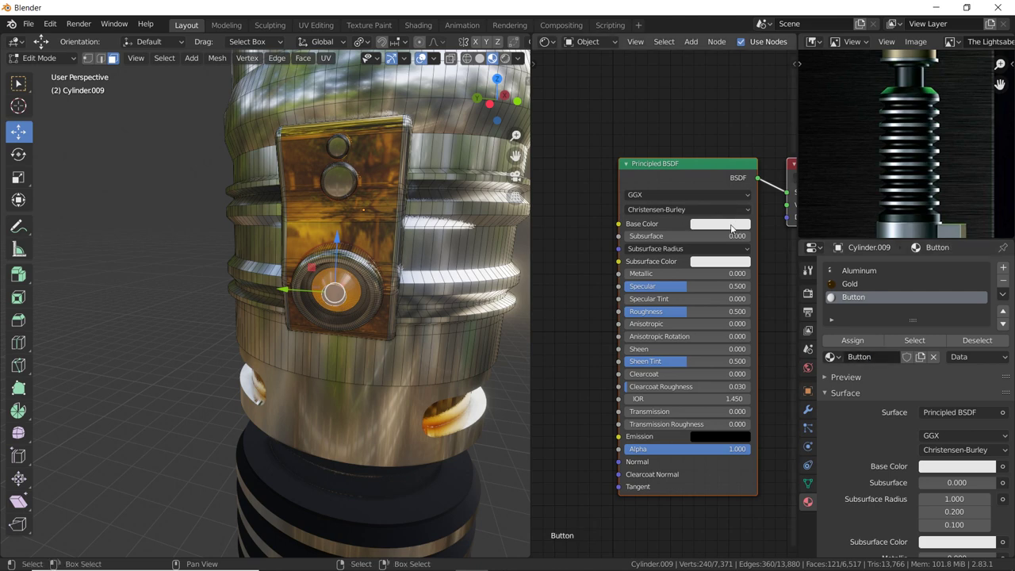
{"action": "left_click", "coordinate": [720, 223]}
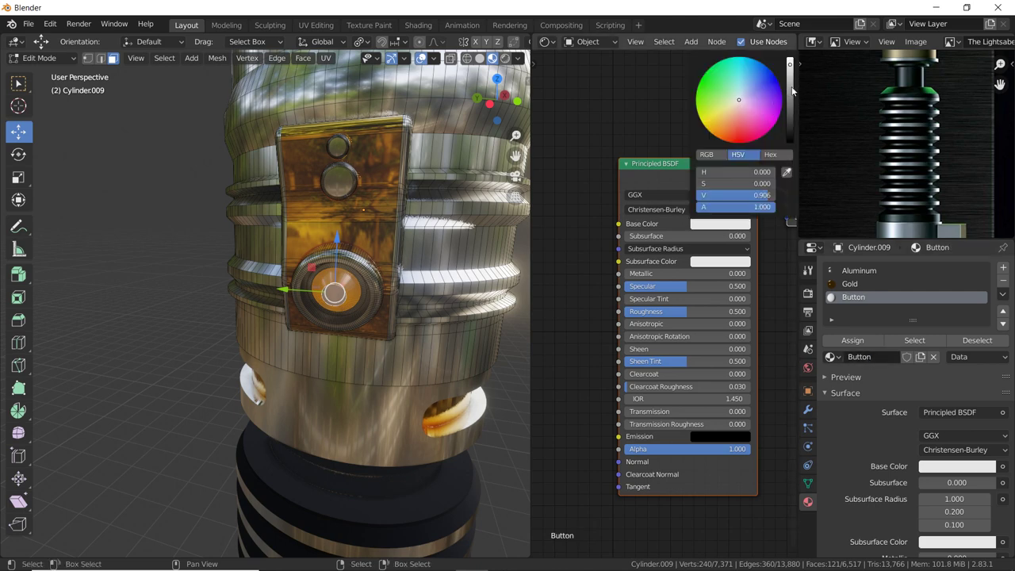
{"action": "left_click_drag", "start_coordinate": [739, 109], "coordinate": [737, 136]}
{"action": "left_click", "coordinate": [788, 97]}
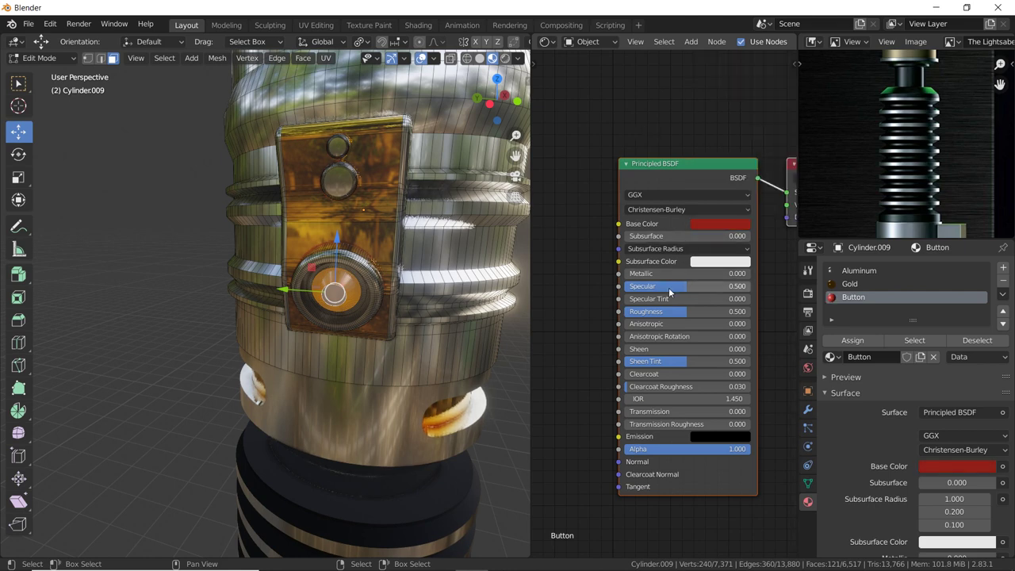
{"action": "mouse_move", "coordinate": [690, 311]}
{"action": "left_mouse_down"}
{"action": "mouse_move", "coordinate": [666, 314]}
{"action": "mouse_move", "coordinate": [679, 316]}
{"action": "left_mouse_up"}
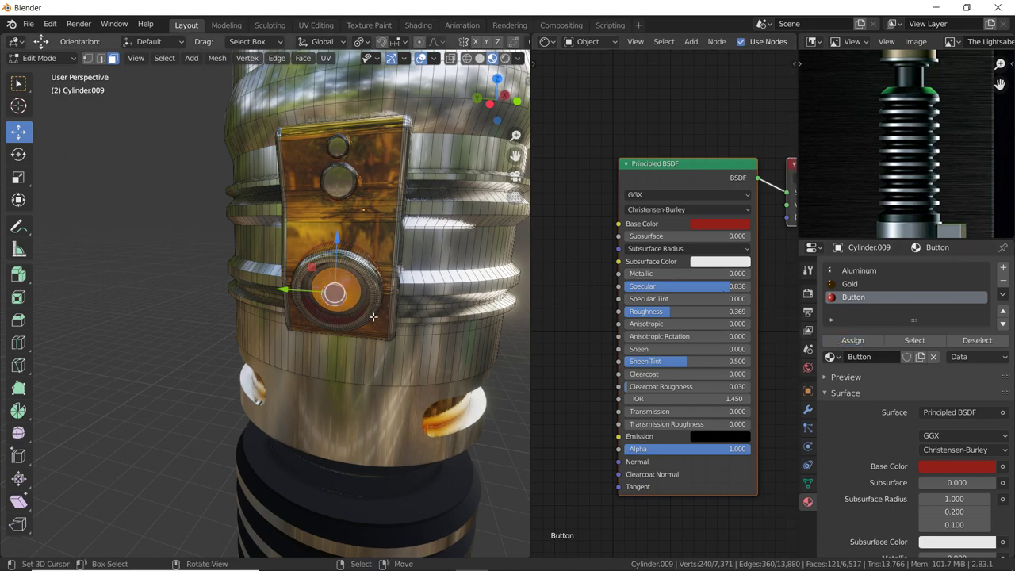
Return to Object Mode to view the red knob, then re-enter Edit Mode facing the button plate.
{"action": "key", "text": "Tab"}
{"action": "mouse_move", "coordinate": [382, 287]}
{"action": "middle_mouse_down"}
{"action": "mouse_move", "coordinate": [382, 274]}
{"action": "mouse_move", "coordinate": [264, 291]}
{"action": "middle_mouse_up"}
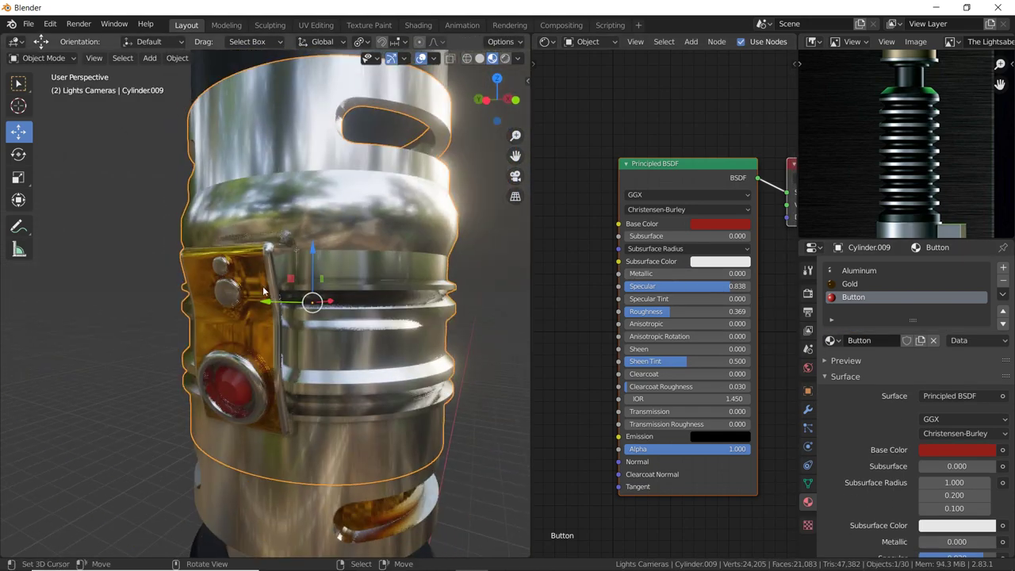
{"action": "key", "text": "Tab"}
{"action": "middle_click_drag", "start_coordinate": [230, 296], "coordinate": [301, 262]}
Select the knob face and create a new material named Light in an added slot.
{"action": "left_click", "coordinate": [287, 250]}
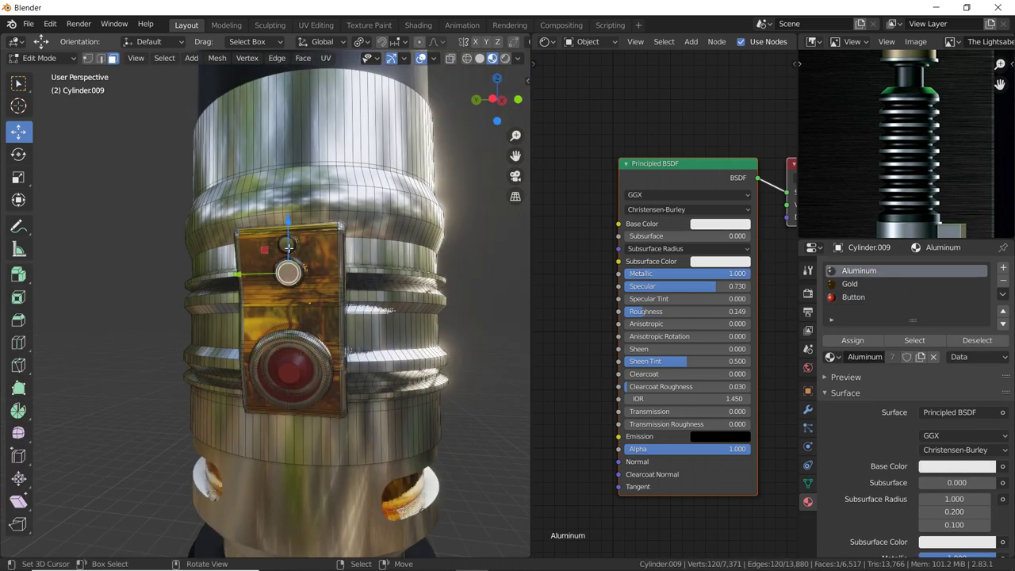
{"action": "left_click", "coordinate": [1002, 268]}
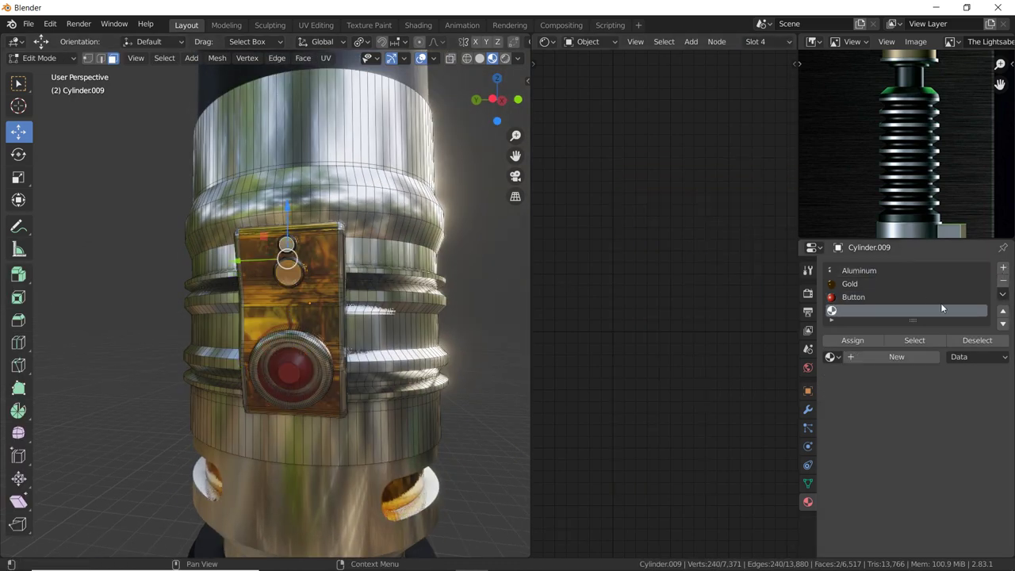
{"action": "left_click", "coordinate": [885, 357]}
{"action": "type", "text": "L"}
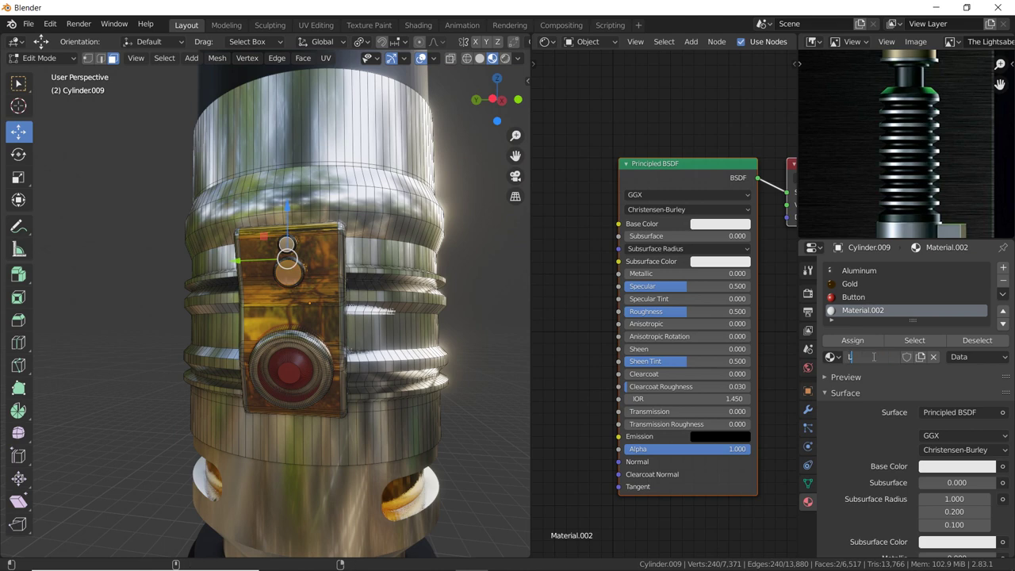
{"action": "type", "text": "ight"}
{"action": "key", "text": "Return"}
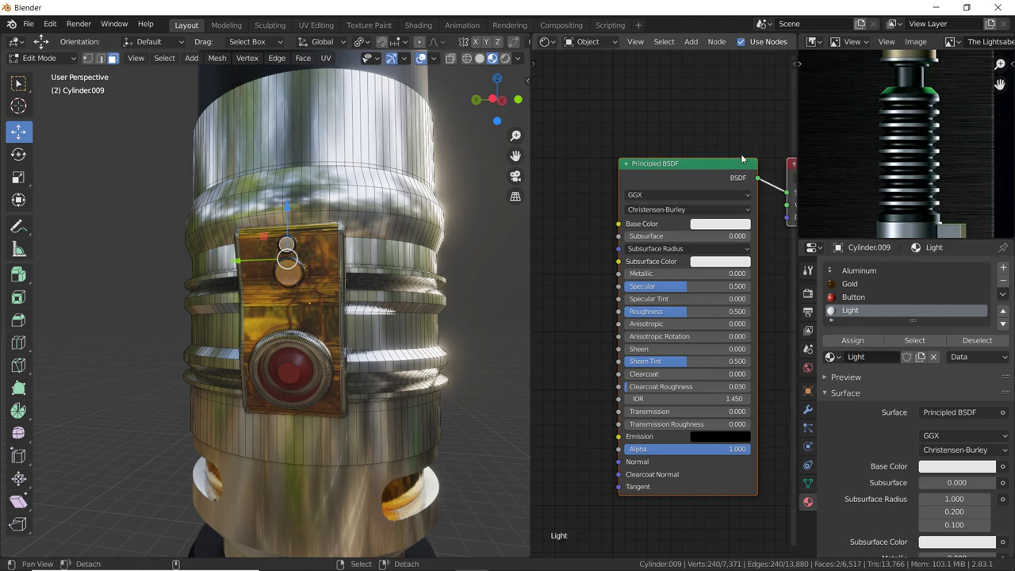
Replace Light's Principled BSDF node with an Emission node.
{"action": "middle_click_drag", "start_coordinate": [734, 171], "coordinate": [688, 180]}
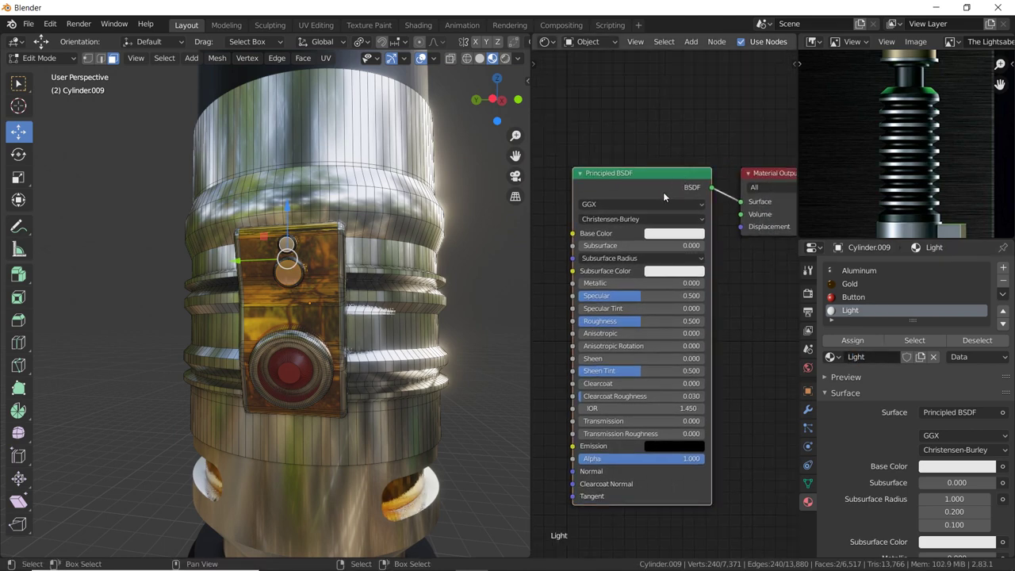
{"action": "key", "text": "x"}
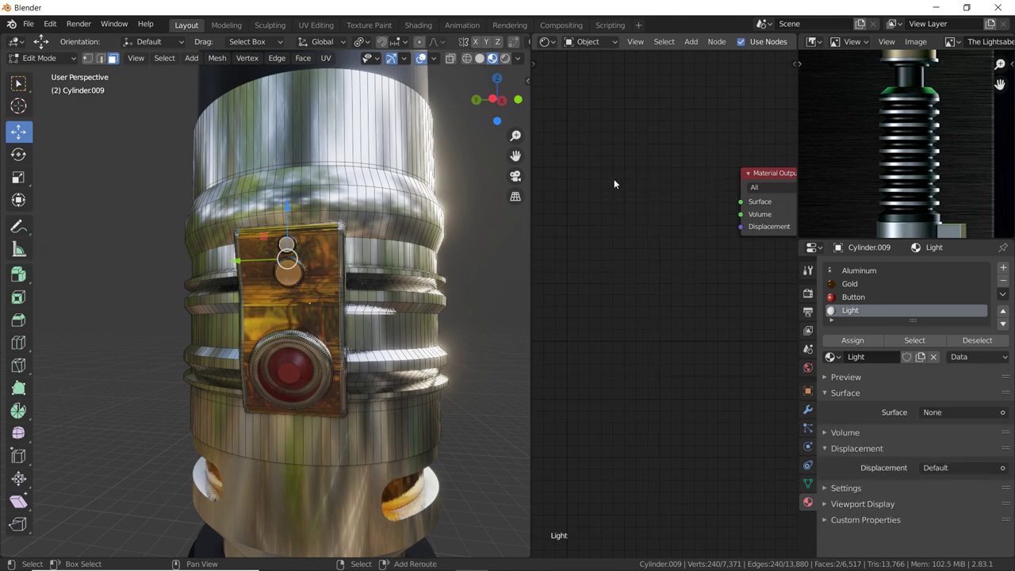
{"action": "key", "text": "shift+a"}
{"action": "left_click", "coordinate": [605, 184]}
{"action": "type", "text": "em"}
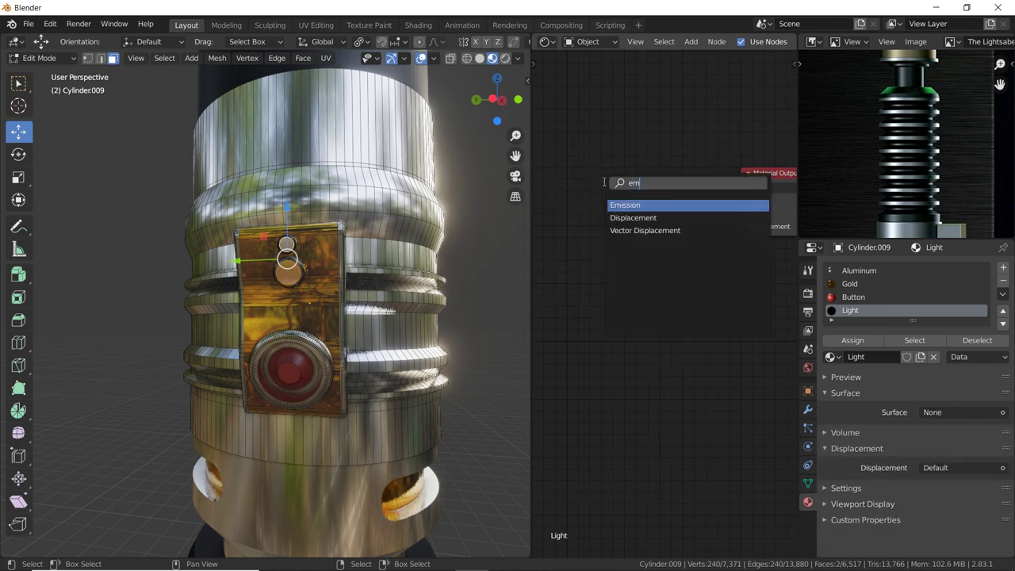
{"action": "left_click", "coordinate": [634, 203]}
{"action": "left_click", "coordinate": [626, 222]}
Make the emission bright green, link it to Surface, assign Light to the faces, and exit Edit Mode.
{"action": "left_click", "coordinate": [631, 221]}
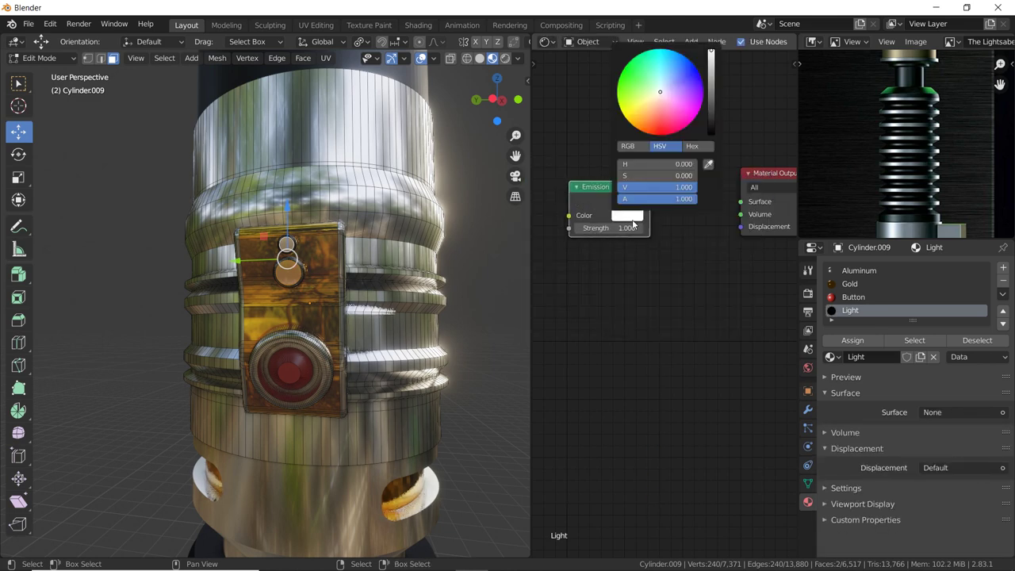
{"action": "left_click", "coordinate": [627, 76]}
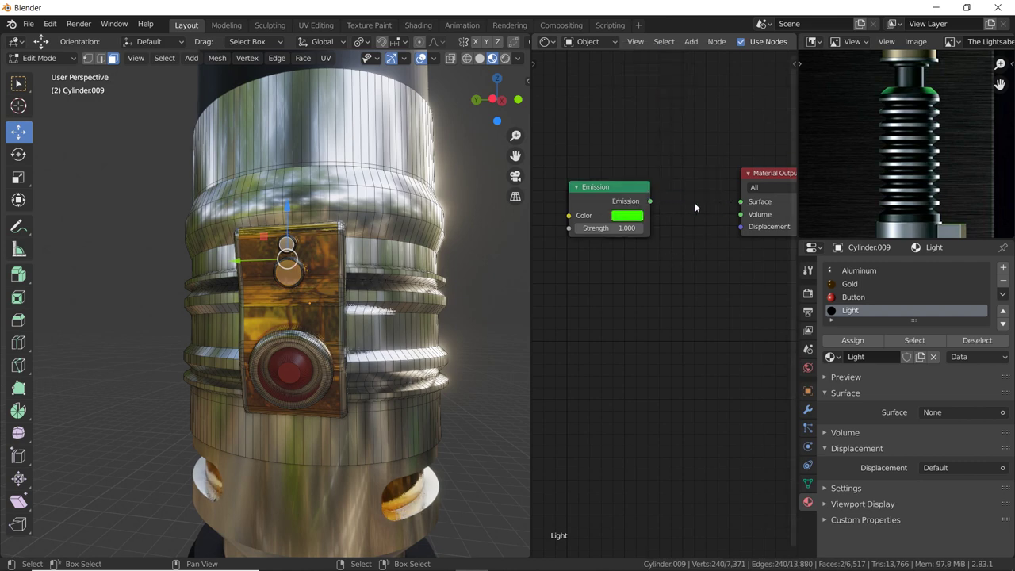
{"action": "mouse_move", "coordinate": [645, 220]}
{"action": "left_mouse_down"}
{"action": "mouse_move", "coordinate": [724, 241]}
{"action": "mouse_move", "coordinate": [735, 227]}
{"action": "left_mouse_up"}
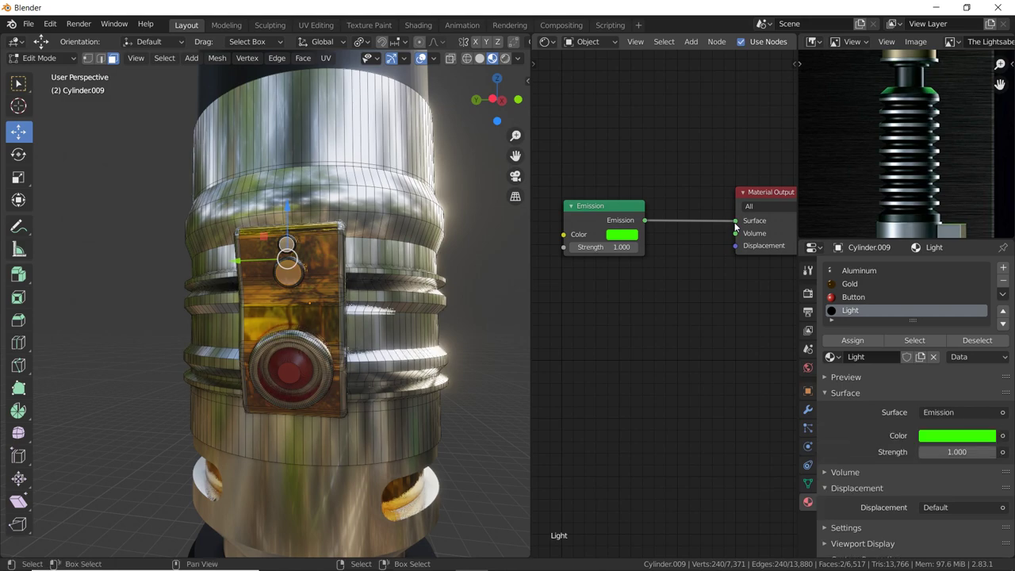
{"action": "left_click", "coordinate": [852, 340]}
{"action": "key", "text": "Tab"}
{"action": "mouse_move", "coordinate": [341, 285]}
{"action": "middle_mouse_down"}
{"action": "mouse_move", "coordinate": [378, 279]}
{"action": "mouse_move", "coordinate": [324, 331]}
{"action": "mouse_move", "coordinate": [274, 153]}
{"action": "middle_mouse_up"}
Give the small button part Cylinder.011 the Aluminum material.
{"action": "left_click", "coordinate": [275, 154]}
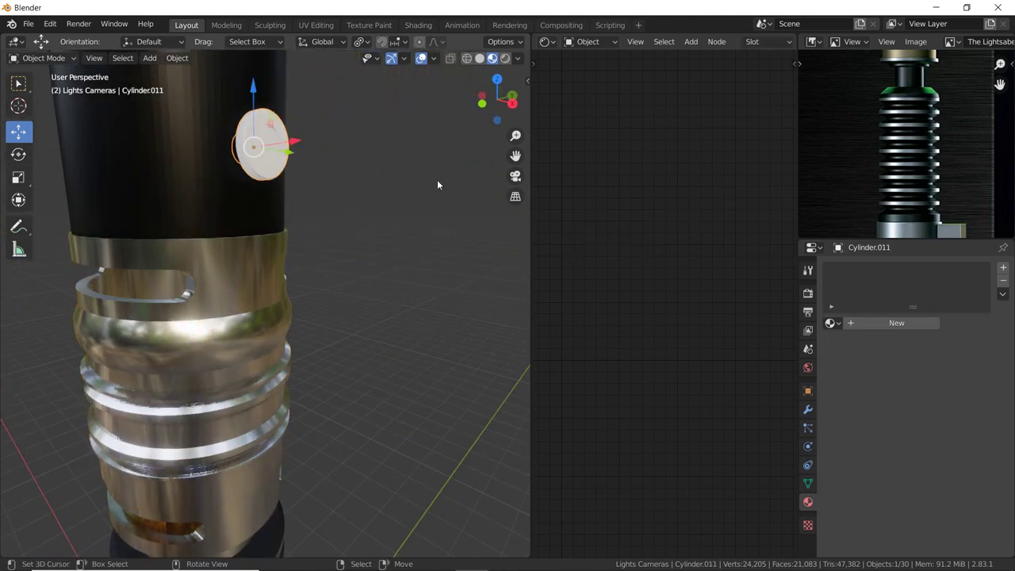
{"action": "left_click", "coordinate": [830, 323]}
{"action": "left_click", "coordinate": [872, 341]}
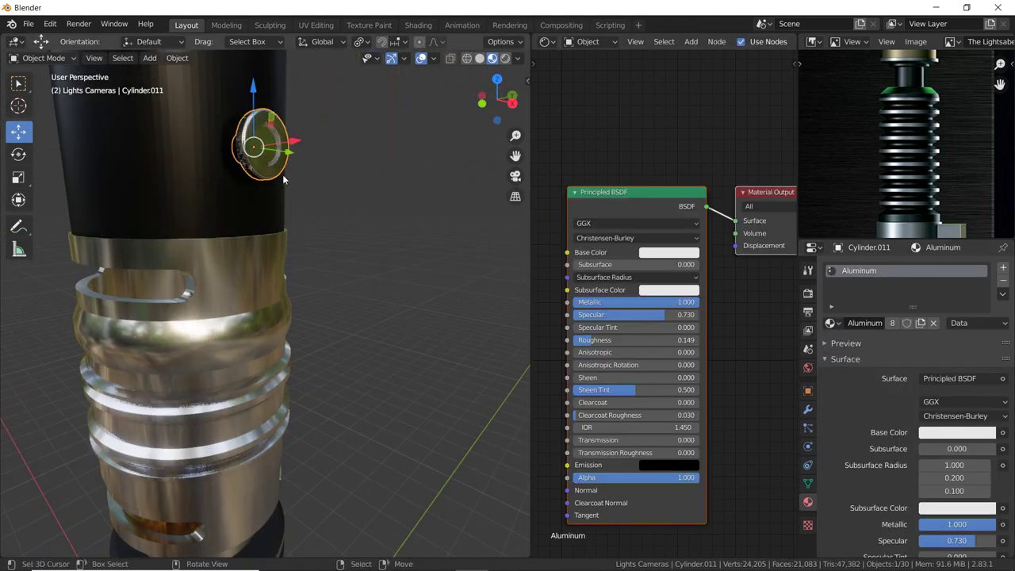
{"action": "middle_click_drag", "start_coordinate": [281, 174], "coordinate": [271, 169]}
Add a second material slot holding Gold to Cylinder.011 and return to Object Mode.
{"action": "key", "text": "Tab"}
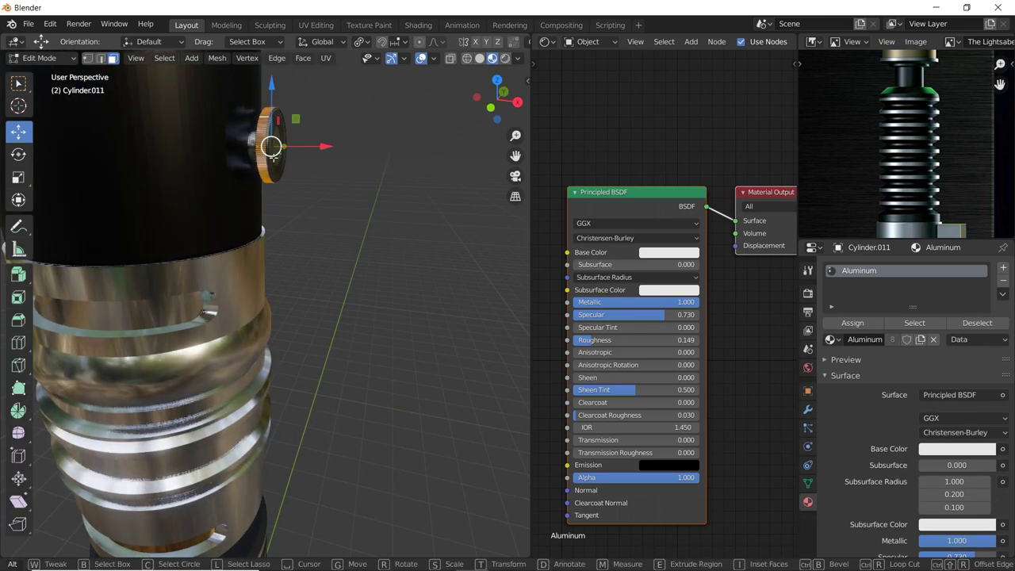
{"action": "left_click", "coordinate": [1002, 269]}
{"action": "left_click", "coordinate": [831, 356]}
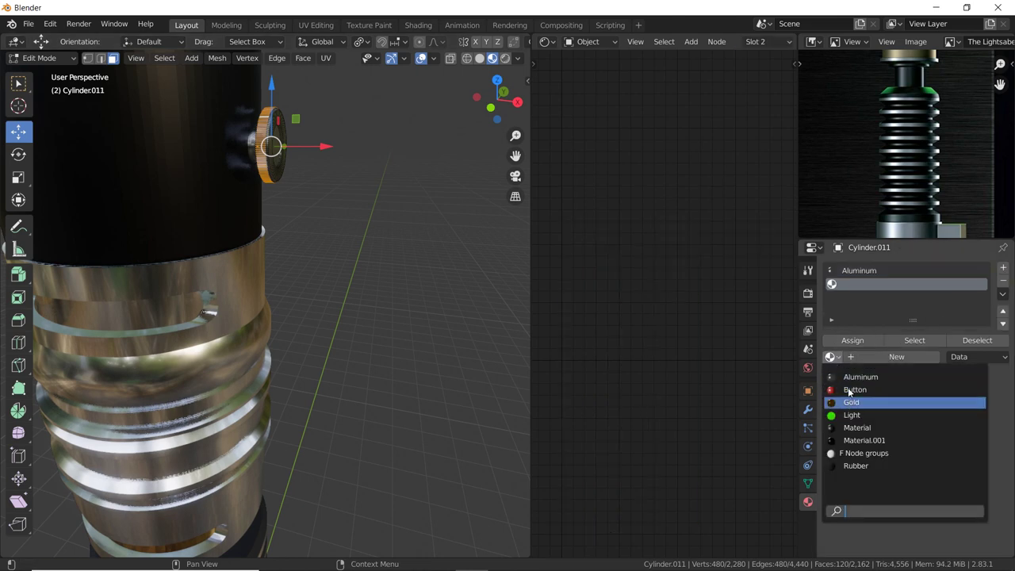
{"action": "left_click", "coordinate": [857, 399]}
{"action": "key", "text": "Tab"}
{"action": "mouse_move", "coordinate": [393, 230]}
{"action": "middle_mouse_down"}
{"action": "mouse_move", "coordinate": [250, 288]}
{"action": "mouse_move", "coordinate": [308, 277]}
{"action": "mouse_move", "coordinate": [283, 268]}
{"action": "middle_mouse_up"}
{"action": "left_click", "coordinate": [307, 277]}
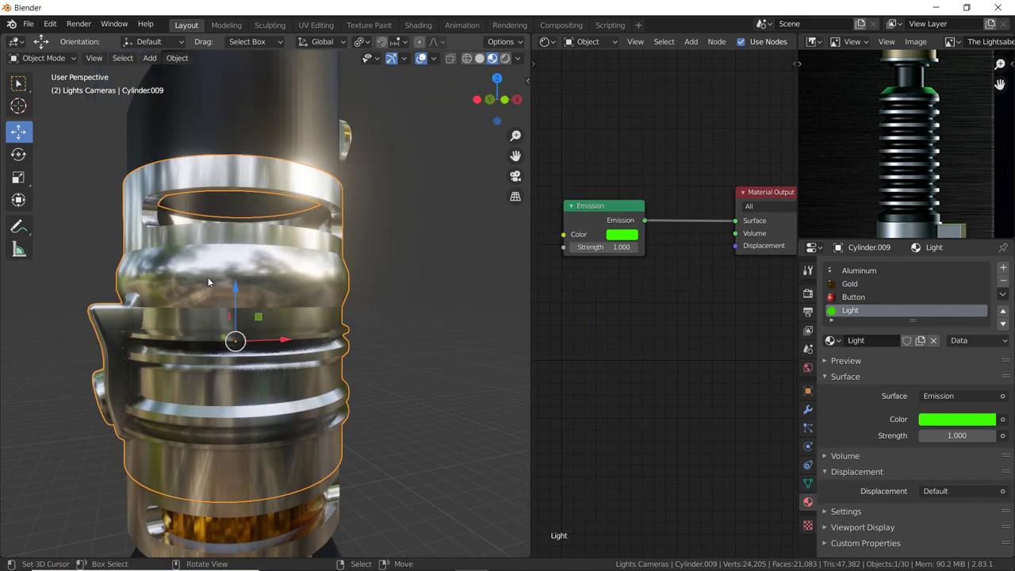
Set Cylinder.009's Auto Smooth angle to 21°, then zoom out and deselect everything.
{"action": "key", "text": "Tab"}
{"action": "key", "text": "Tab"}
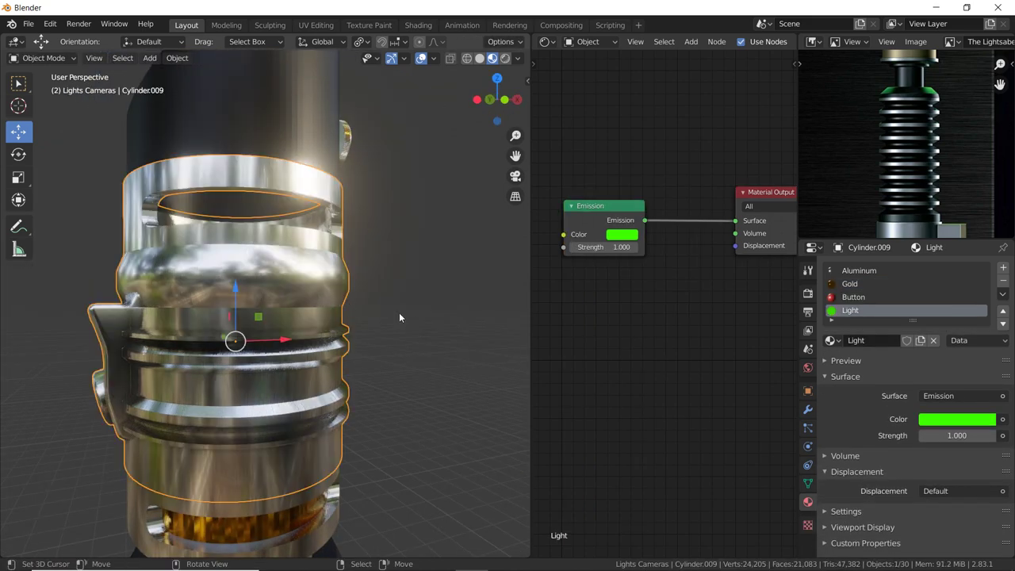
{"action": "left_click", "coordinate": [807, 483]}
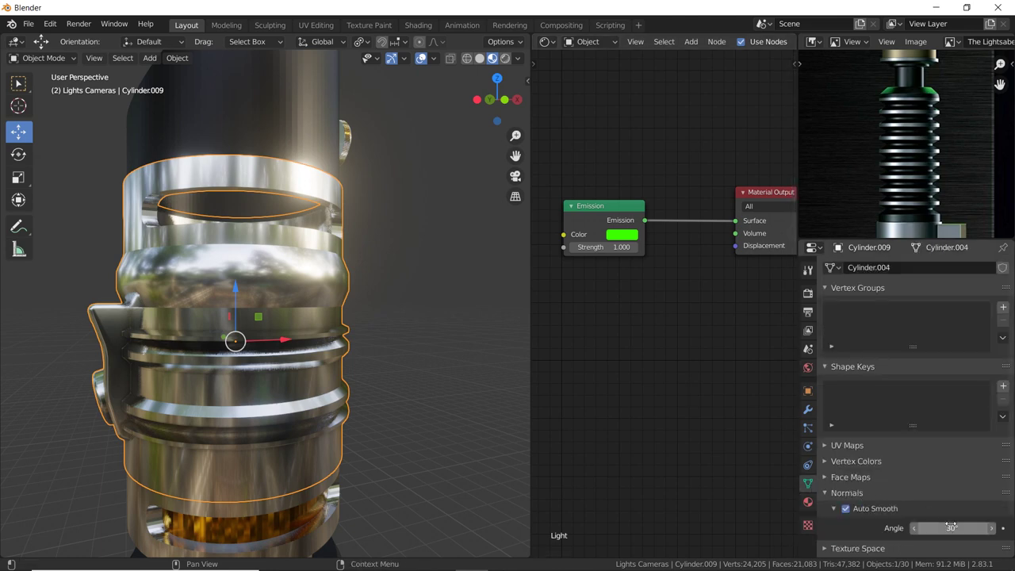
{"action": "left_click_drag", "start_coordinate": [950, 527], "coordinate": [882, 528]}
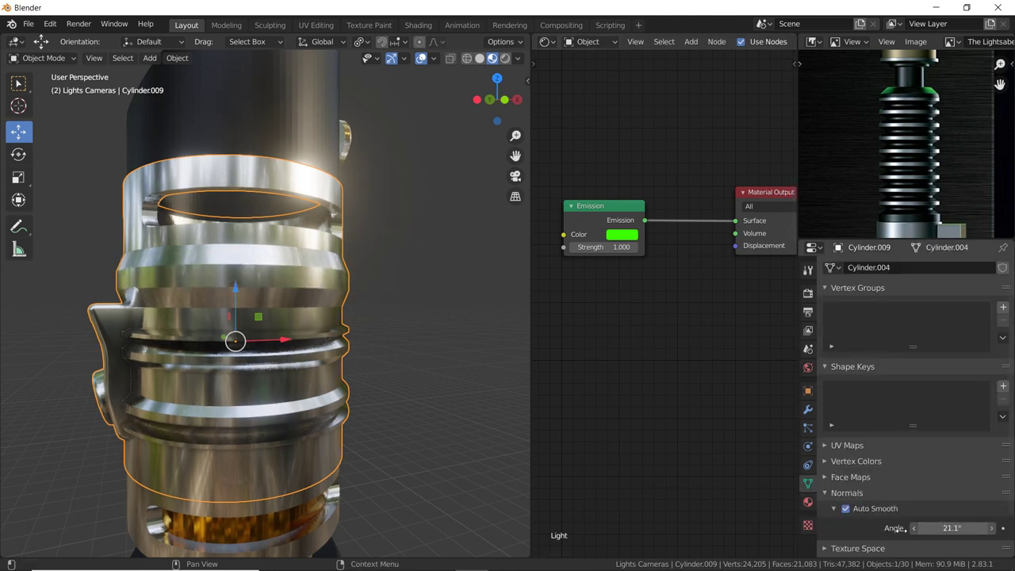
{"action": "mouse_move", "coordinate": [262, 317]}
{"action": "middle_mouse_down"}
{"action": "mouse_move", "coordinate": [329, 289]}
{"action": "mouse_move", "coordinate": [245, 303]}
{"action": "middle_mouse_up"}
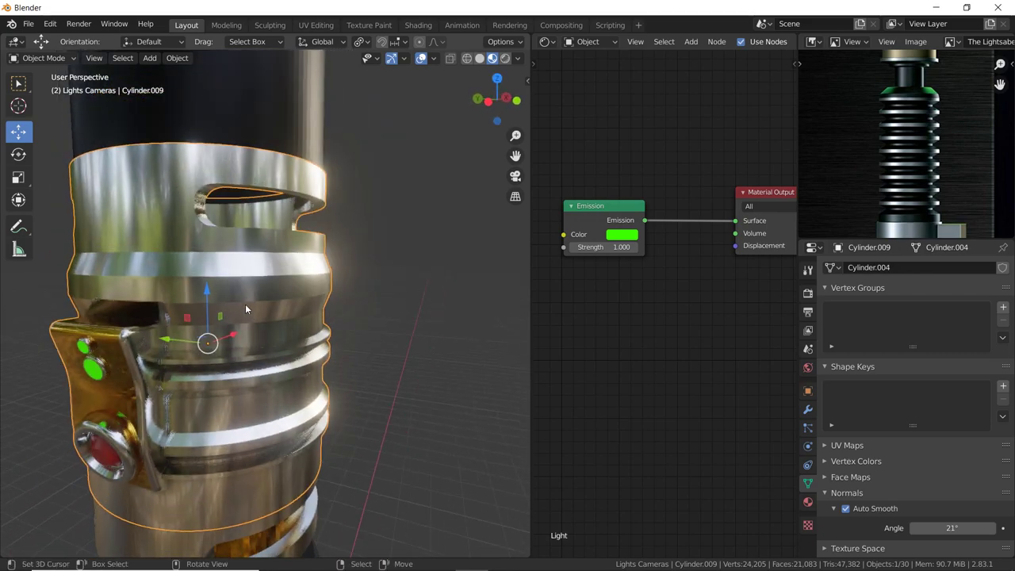
{"action": "scroll", "coordinate": [245, 304], "scroll_direction": "down", "scroll_amount": 5}
{"action": "key", "text": "alt+a"}
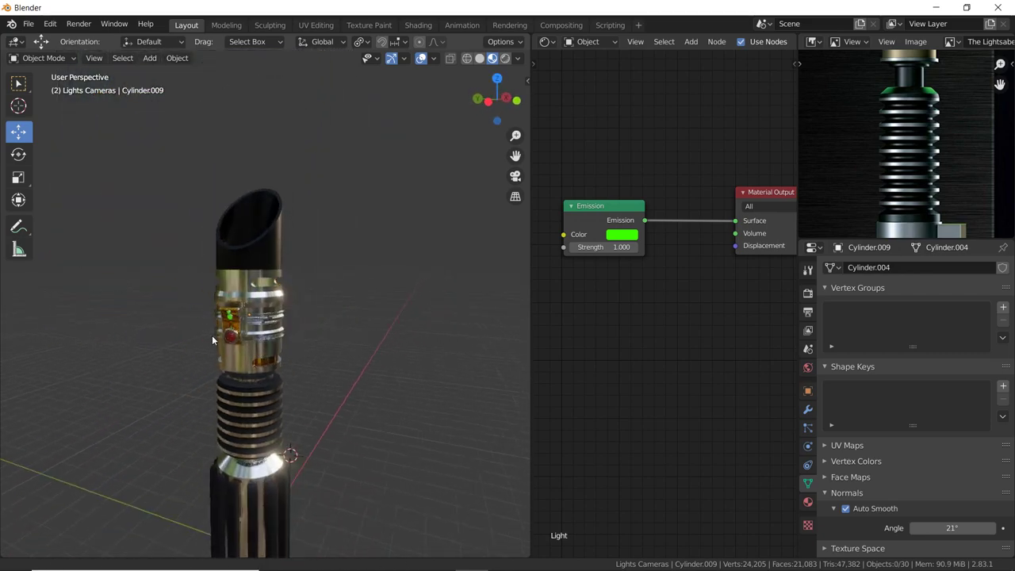
{"action": "mouse_move", "coordinate": [276, 343]}
{"action": "middle_mouse_down"}
{"action": "mouse_move", "coordinate": [294, 382]}
{"action": "mouse_move", "coordinate": [192, 260]}
{"action": "mouse_move", "coordinate": [249, 176]}
{"action": "mouse_move", "coordinate": [357, 256]}
{"action": "mouse_move", "coordinate": [333, 290]}
{"action": "mouse_move", "coordinate": [480, 283]}
{"action": "mouse_move", "coordinate": [388, 229]}
{"action": "mouse_move", "coordinate": [351, 251]}
{"action": "middle_mouse_up"}
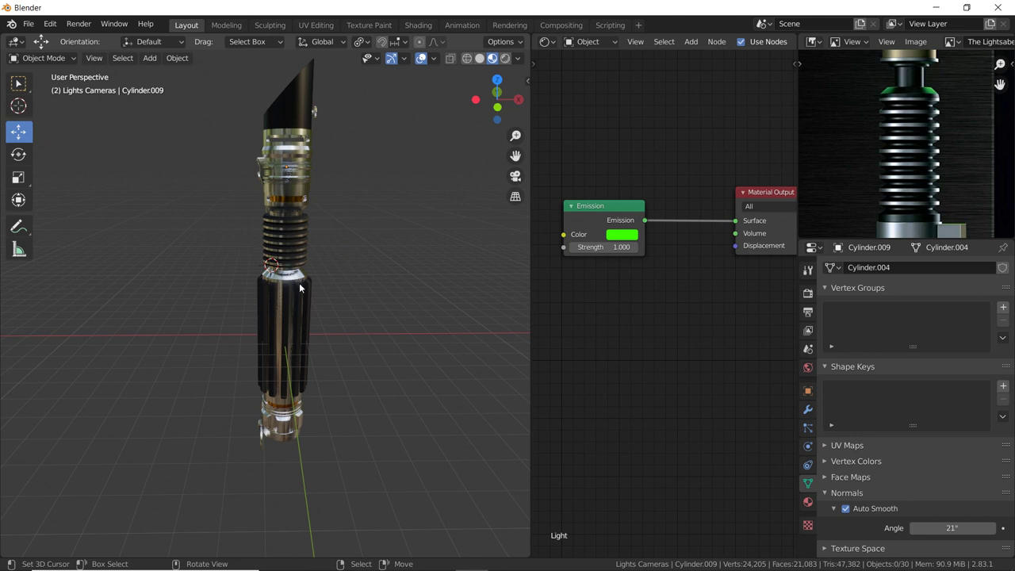
Rotate all objects 90° about Y, then undo because the parts split apart.
{"action": "key", "text": "a"}
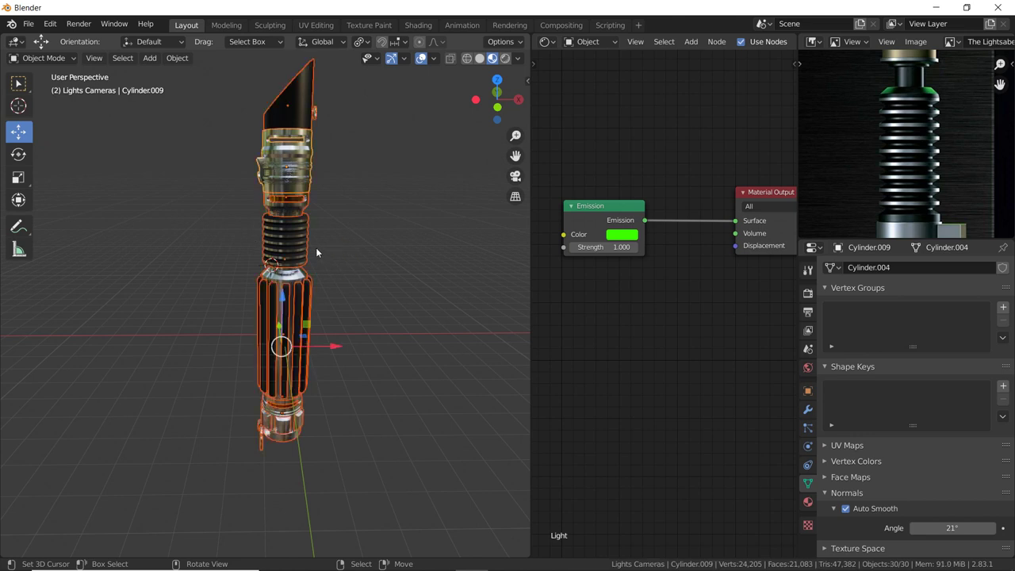
{"action": "type", "text": "r"}
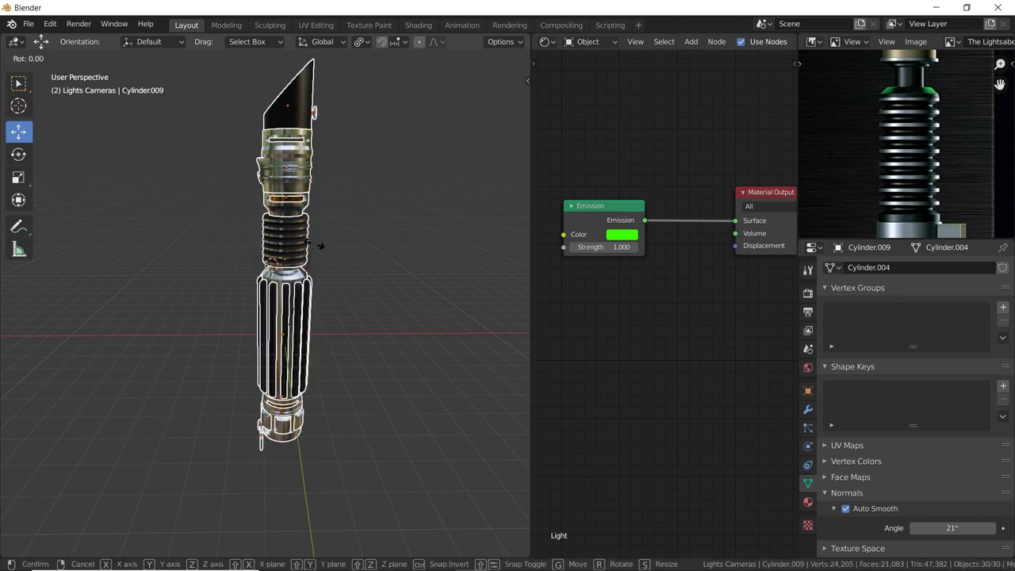
{"action": "type", "text": "y90"}
{"action": "key", "text": "Return"}
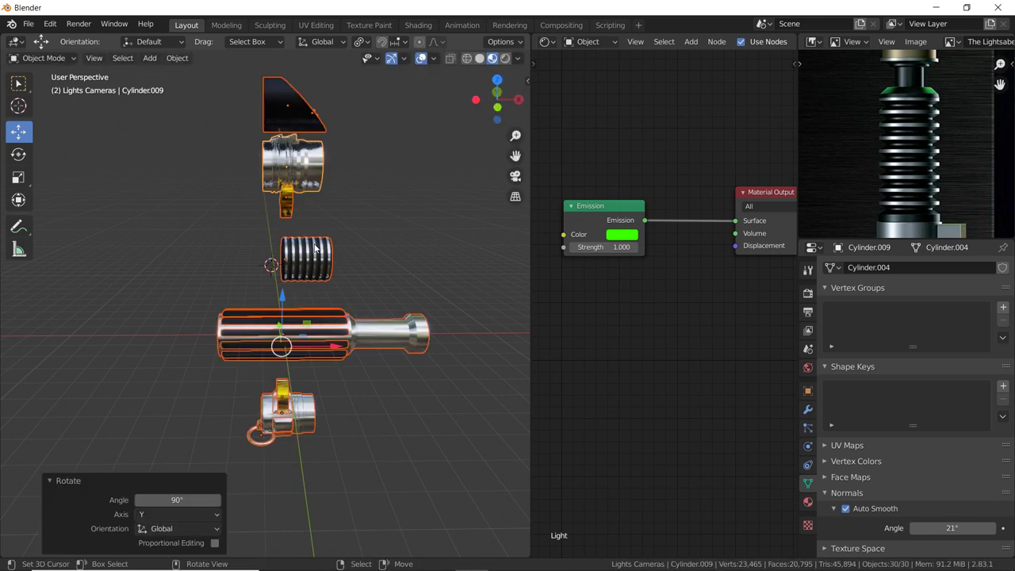
{"action": "mouse_move", "coordinate": [303, 220]}
{"action": "middle_mouse_down"}
{"action": "mouse_move", "coordinate": [230, 226]}
{"action": "mouse_move", "coordinate": [158, 203]}
{"action": "mouse_move", "coordinate": [293, 212]}
{"action": "mouse_move", "coordinate": [270, 213]}
{"action": "middle_mouse_up"}
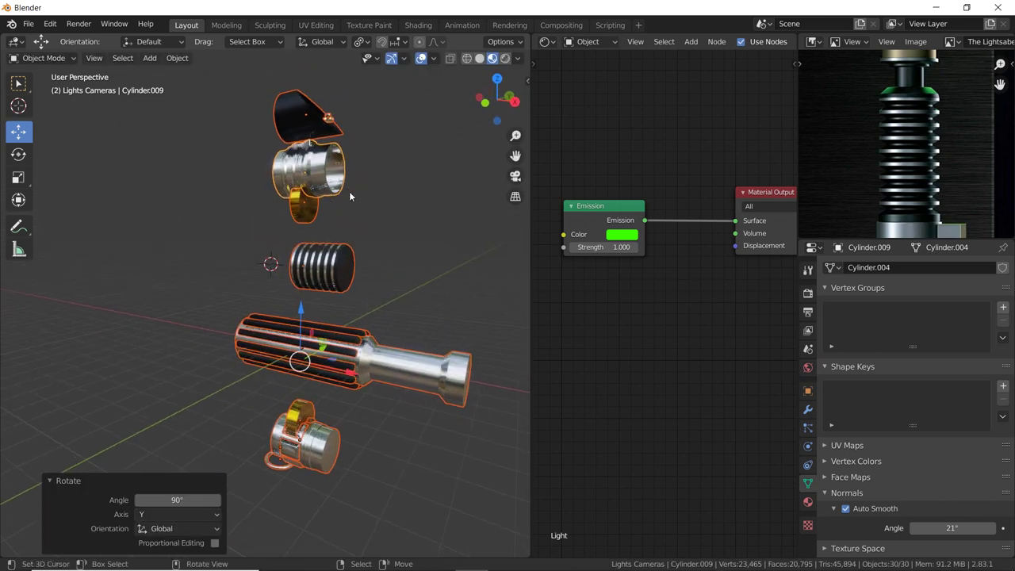
{"action": "key", "text": "ctrl+z"}
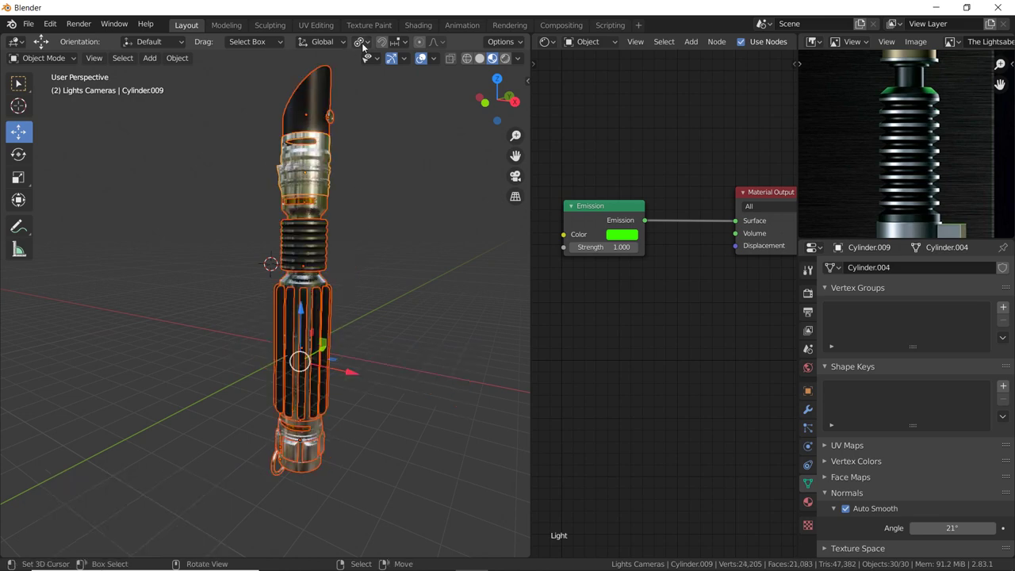
With the pivot set to Median Point, rotate the whole saber 90° about Y and deselect it.
{"action": "left_click", "coordinate": [361, 41]}
{"action": "left_click", "coordinate": [388, 100]}
{"action": "key", "text": "r"}
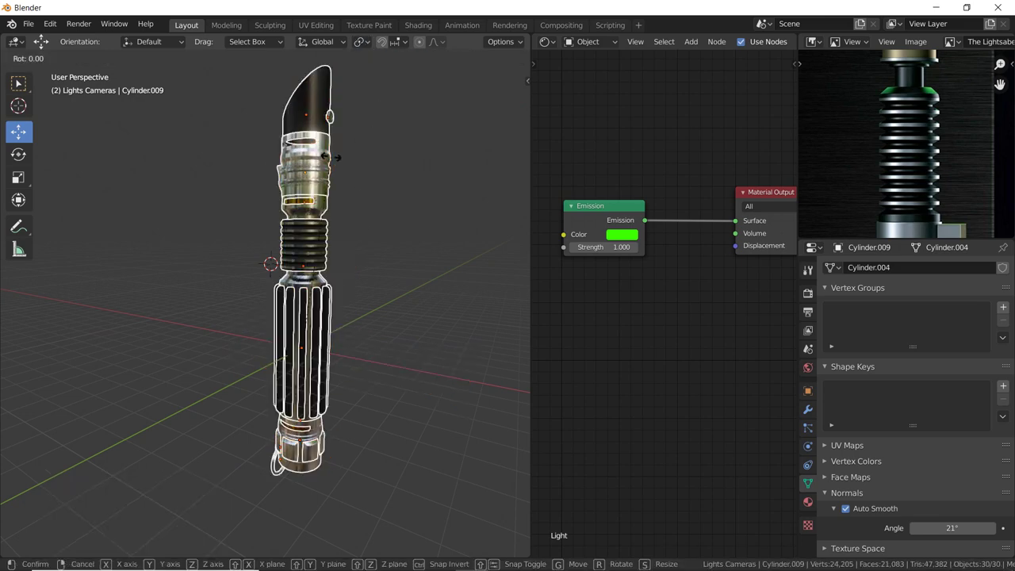
{"action": "key", "text": "y"}
{"action": "key", "text": "9"}
{"action": "key", "text": "0"}
{"action": "key", "text": "Return"}
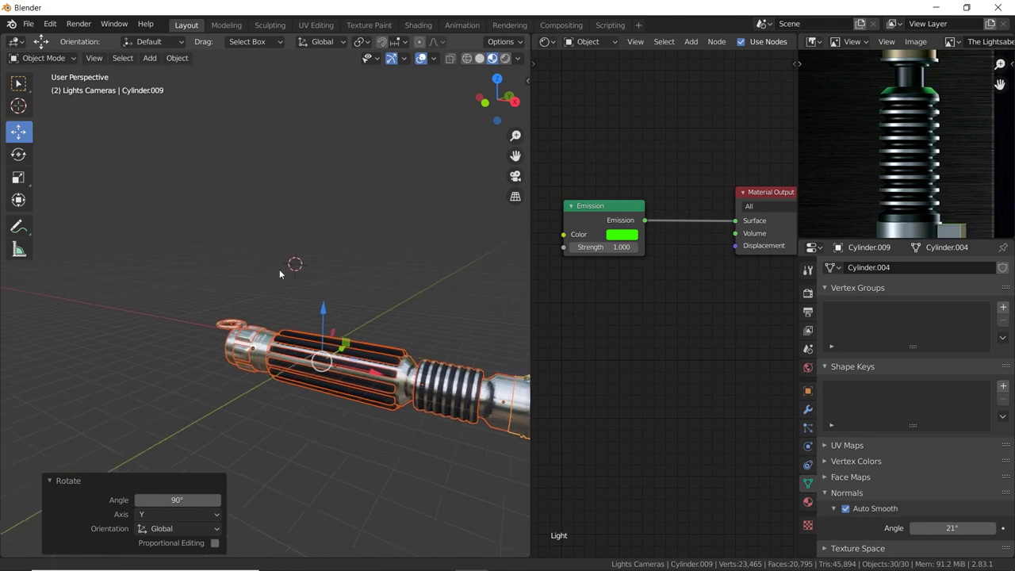
{"action": "middle_click_drag", "start_coordinate": [279, 270], "coordinate": [278, 341]}
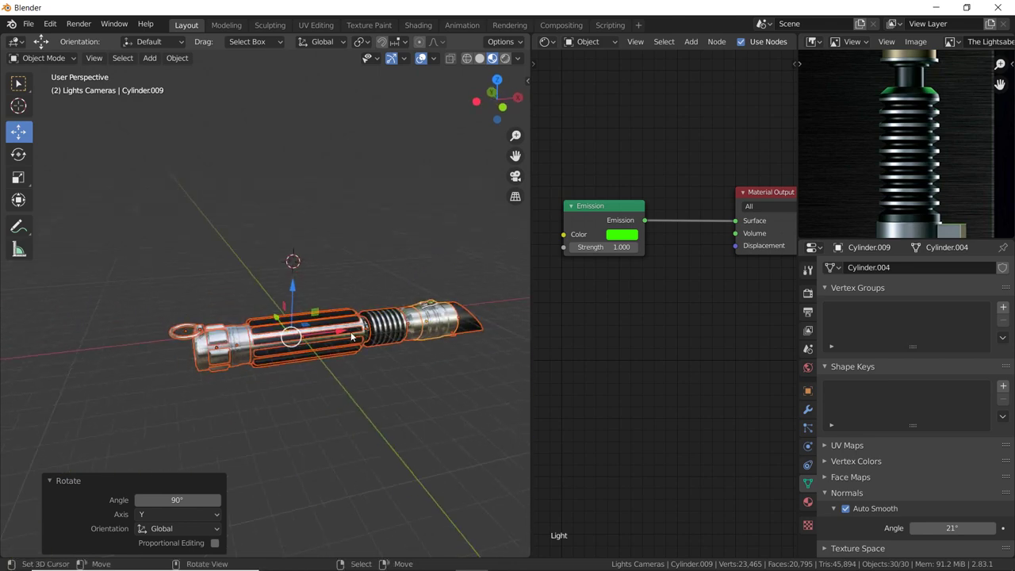
{"action": "mouse_move", "coordinate": [352, 337]}
{"action": "middle_mouse_down"}
{"action": "mouse_move", "coordinate": [436, 330]}
{"action": "mouse_move", "coordinate": [233, 312]}
{"action": "mouse_move", "coordinate": [342, 316]}
{"action": "mouse_move", "coordinate": [252, 321]}
{"action": "mouse_move", "coordinate": [309, 305]}
{"action": "middle_mouse_up"}
{"action": "left_click", "coordinate": [311, 304]}
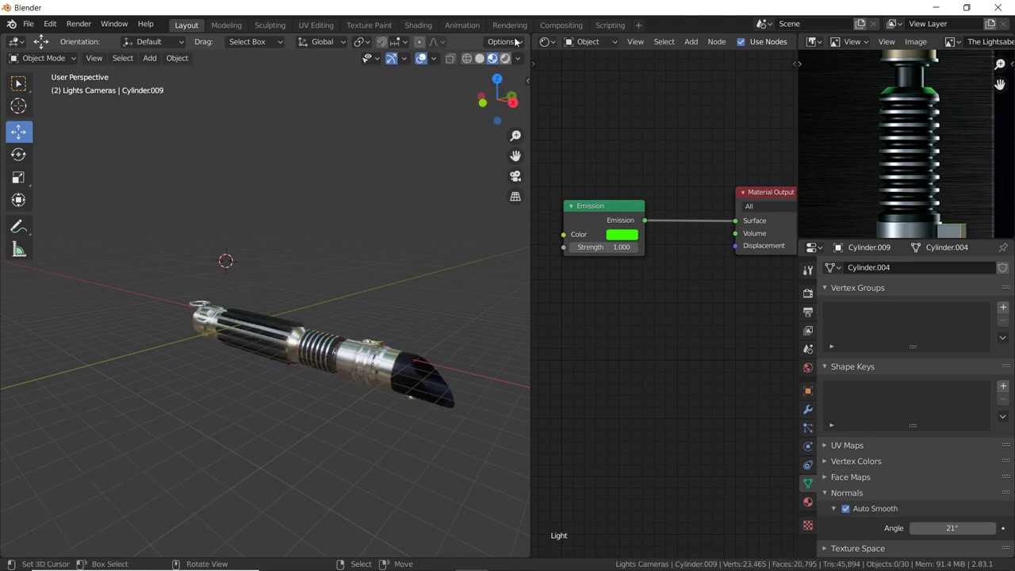
Add a plane, scale it up to cover the floor, and lower it just beneath the saber.
{"action": "left_click_drag", "start_coordinate": [533, 38], "coordinate": [578, 54]}
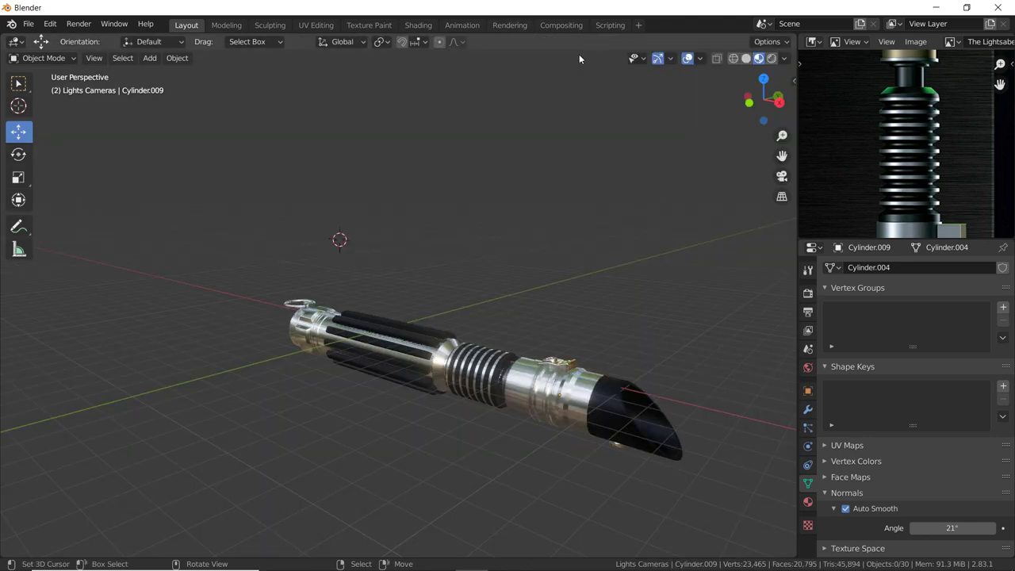
{"action": "middle_click_drag", "start_coordinate": [501, 256], "coordinate": [437, 245], "text": "shift"}
{"action": "scroll", "coordinate": [437, 238], "scroll_direction": "down", "scroll_amount": 2}
{"action": "key", "text": "shift+a"}
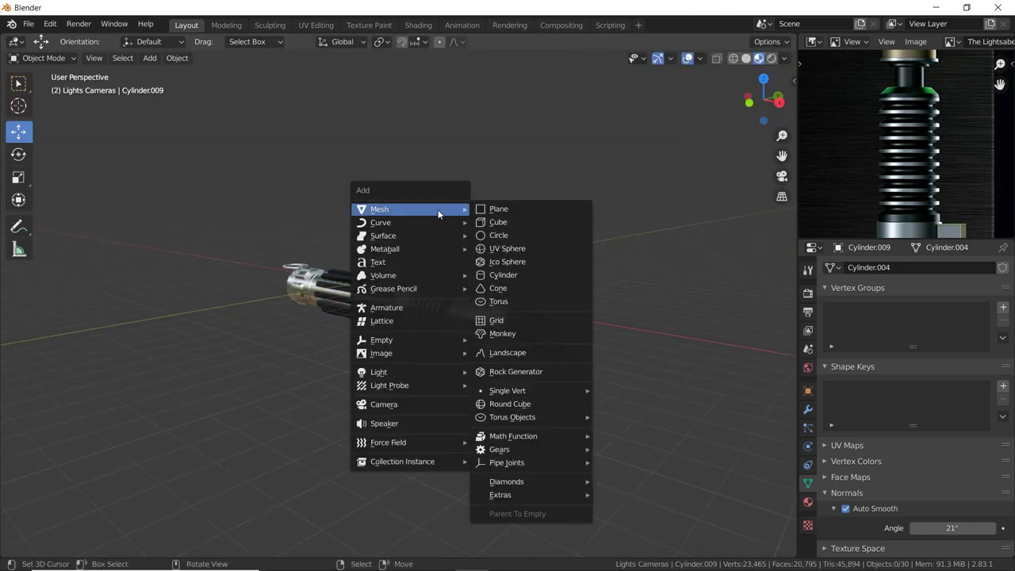
{"action": "left_click", "coordinate": [503, 210]}
{"action": "key", "text": "s"}
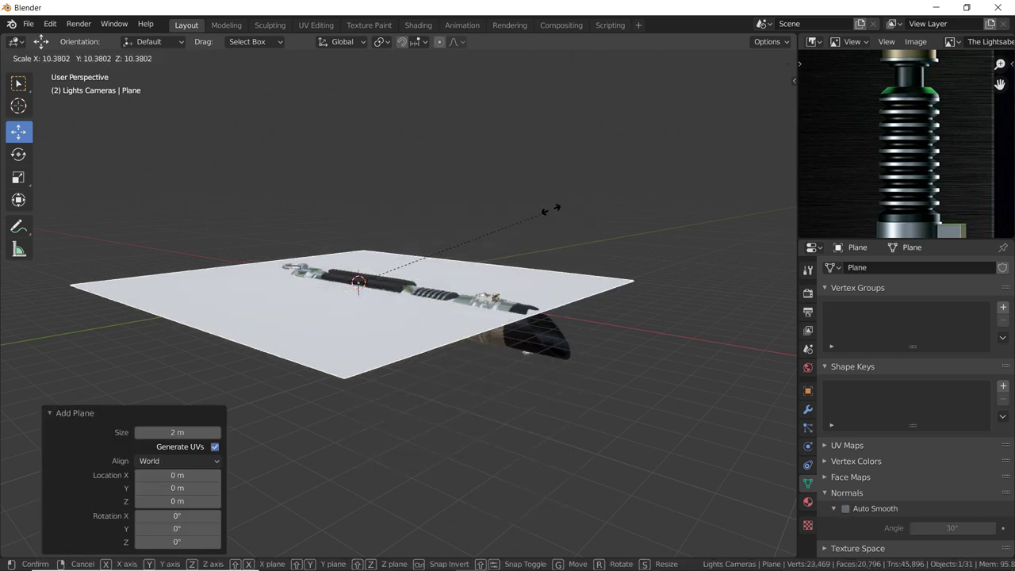
{"action": "left_click", "coordinate": [544, 211]}
{"action": "key", "text": "s"}
{"action": "left_click", "coordinate": [528, 214]}
{"action": "key", "text": "g"}
{"action": "key", "text": "z"}
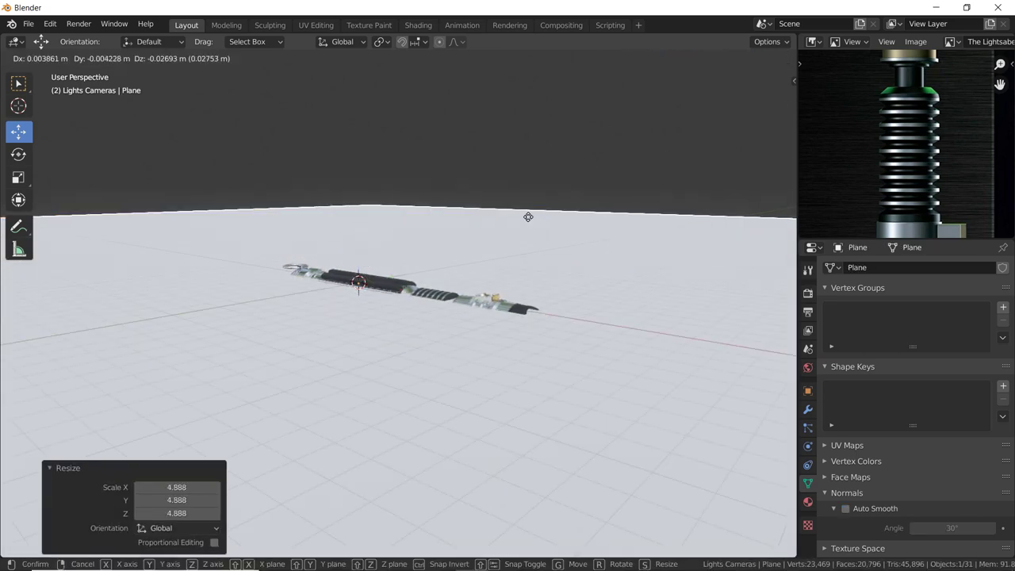
{"action": "left_click", "coordinate": [511, 262]}
{"action": "mouse_move", "coordinate": [507, 264]}
{"action": "middle_mouse_down"}
{"action": "mouse_move", "coordinate": [555, 241]}
{"action": "mouse_move", "coordinate": [527, 263]}
{"action": "mouse_move", "coordinate": [585, 185]}
{"action": "middle_mouse_up"}
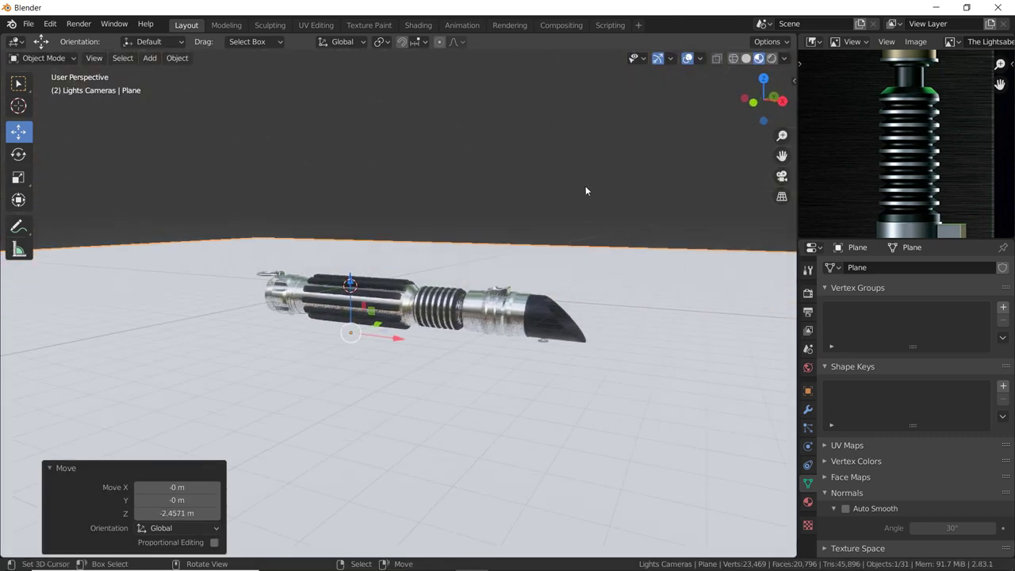
Give the floor a new near-black material, Material.002, with roughness lowered to 0.304.
{"action": "left_click", "coordinate": [807, 502]}
{"action": "left_click", "coordinate": [868, 327]}
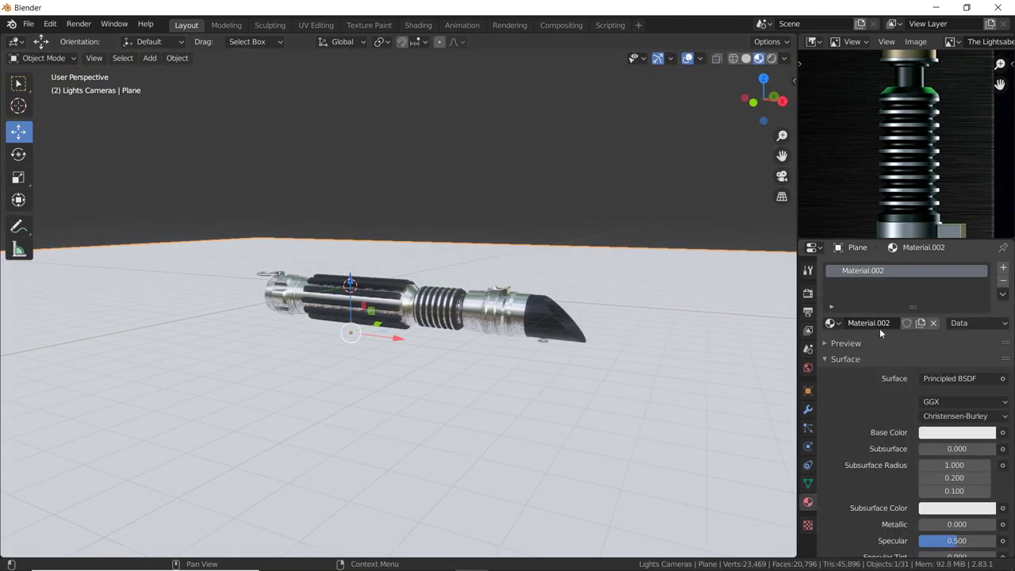
{"action": "left_click", "coordinate": [941, 434]}
{"action": "left_click_drag", "start_coordinate": [984, 315], "coordinate": [987, 327]}
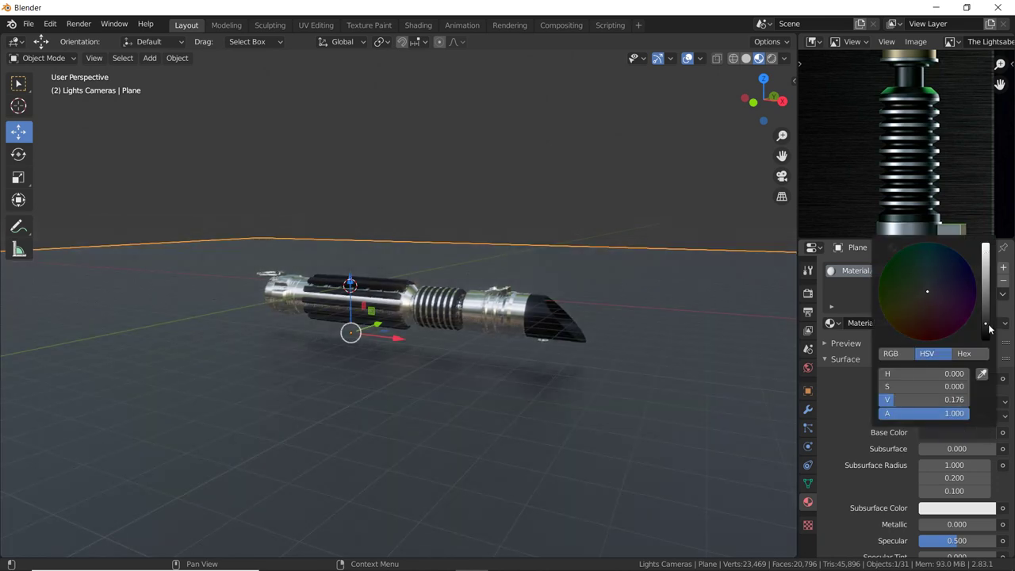
{"action": "scroll", "coordinate": [904, 460], "scroll_direction": "down", "scroll_amount": 3}
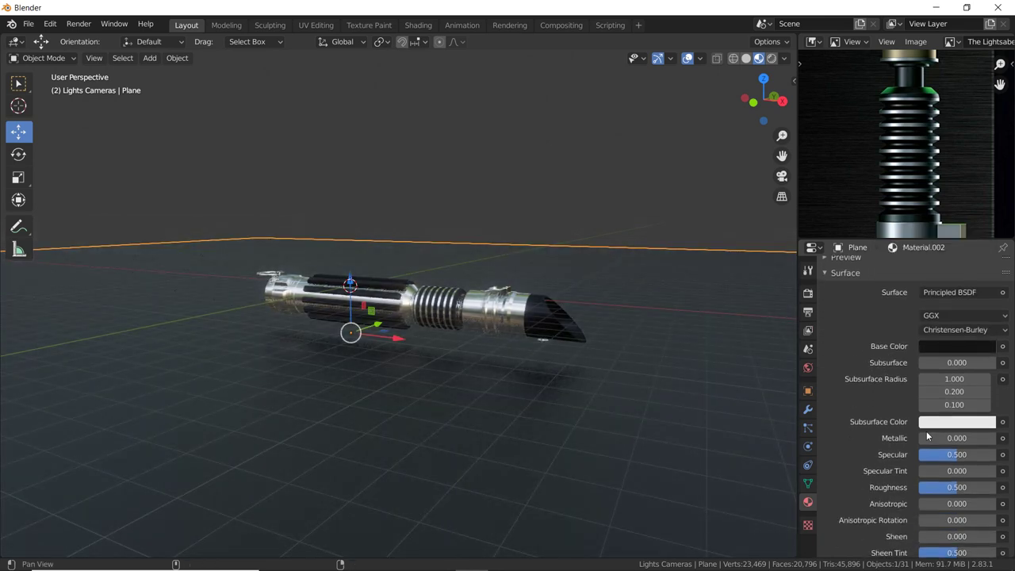
{"action": "mouse_move", "coordinate": [931, 490]}
{"action": "left_mouse_down"}
{"action": "mouse_move", "coordinate": [910, 489]}
{"action": "mouse_move", "coordinate": [930, 492]}
{"action": "left_mouse_up"}
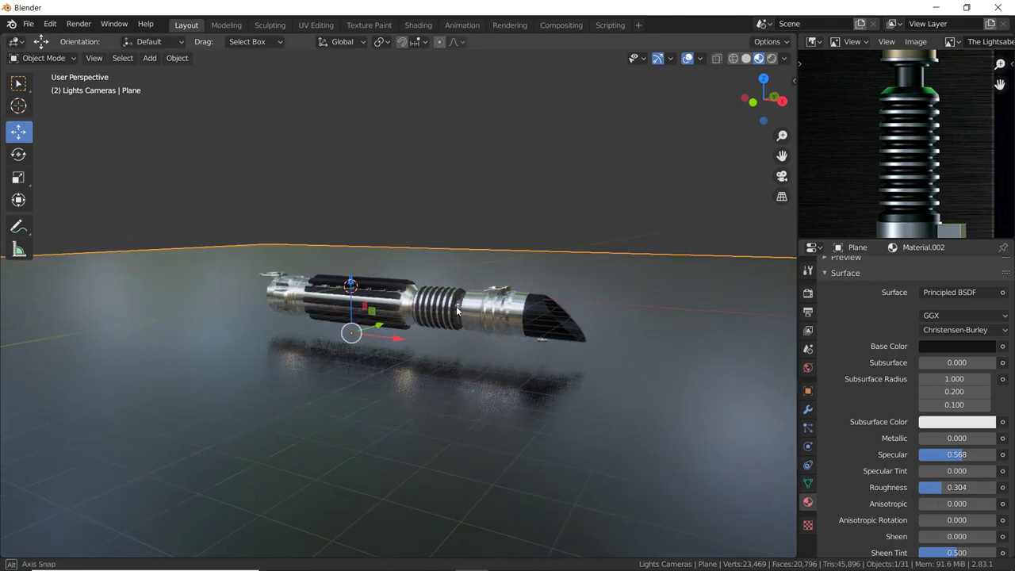
{"action": "middle_click_drag", "start_coordinate": [456, 306], "coordinate": [458, 316]}
{"action": "key", "text": "shift+a"}
{"action": "key", "text": "shift+a"}
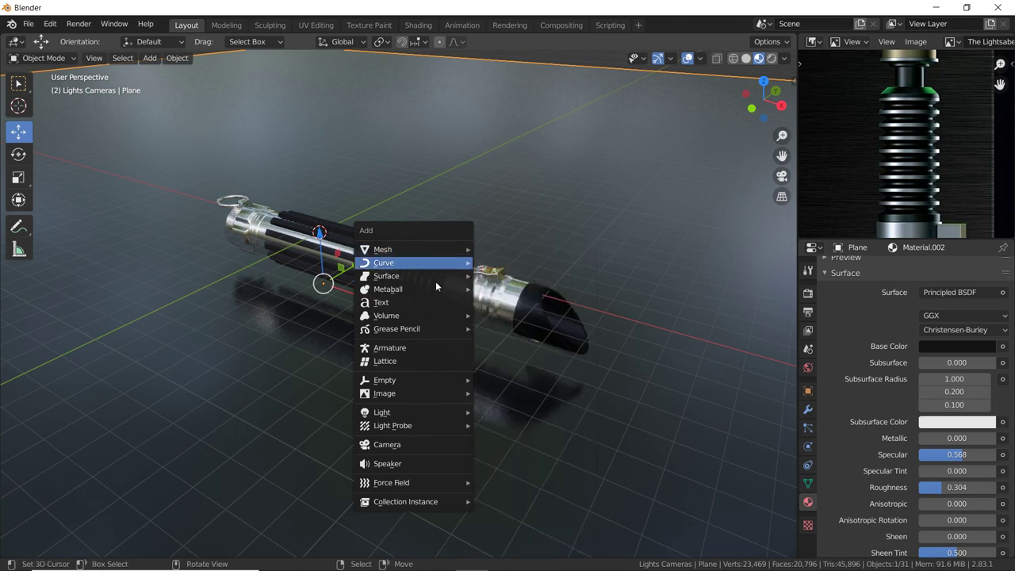
Add a camera snapped to the current view and set transform orientation to Normal.
{"action": "left_click", "coordinate": [424, 444]}
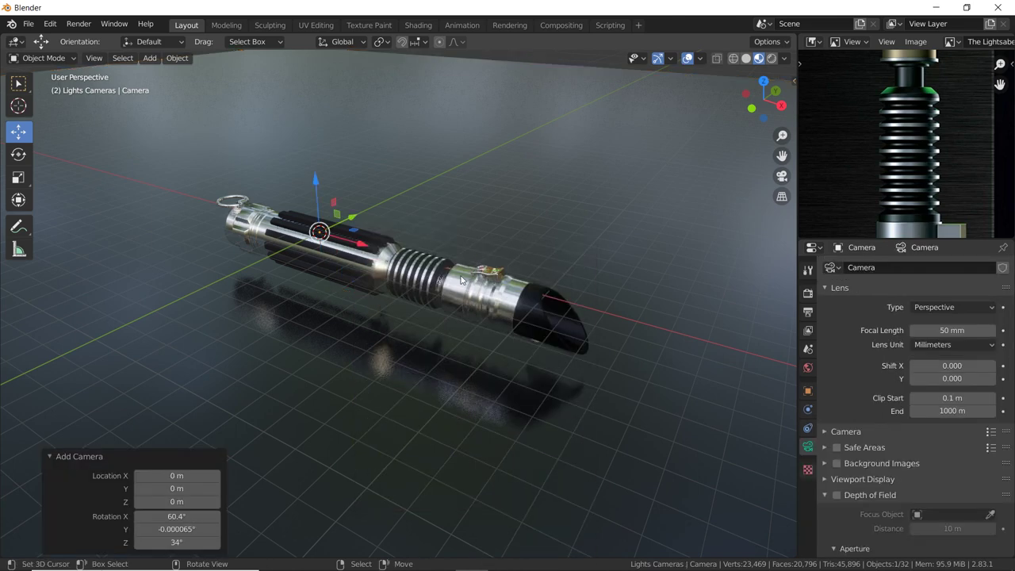
{"action": "key", "text": "ctrl+alt+KP_0"}
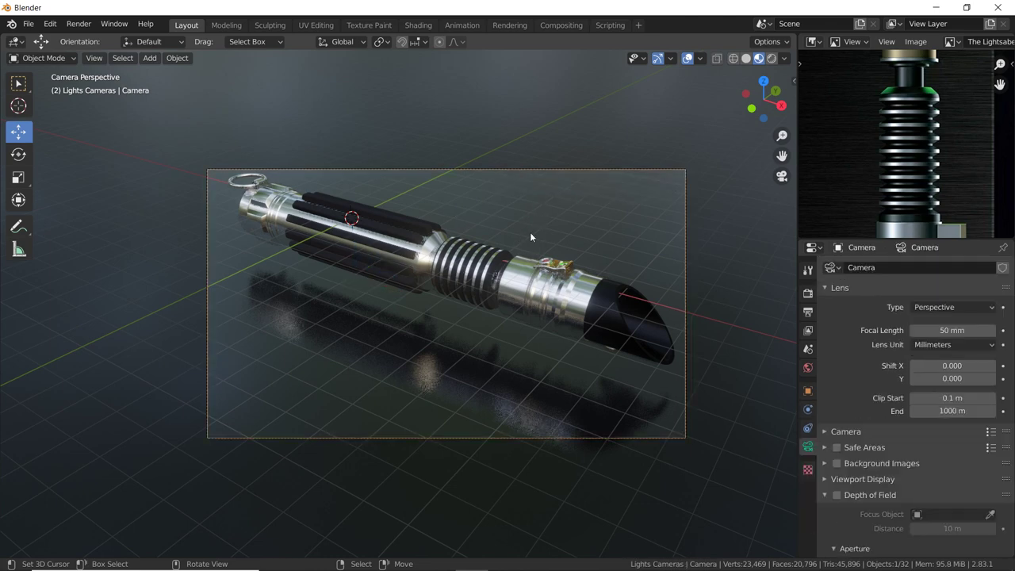
{"action": "key", "text": "g"}
{"action": "left_click", "coordinate": [566, 235]}
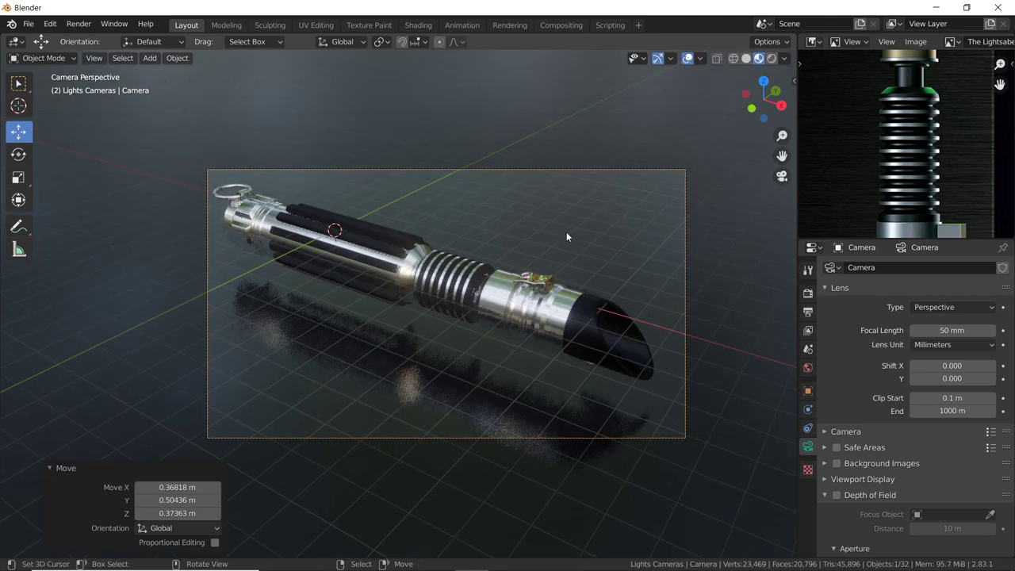
{"action": "left_click", "coordinate": [353, 43]}
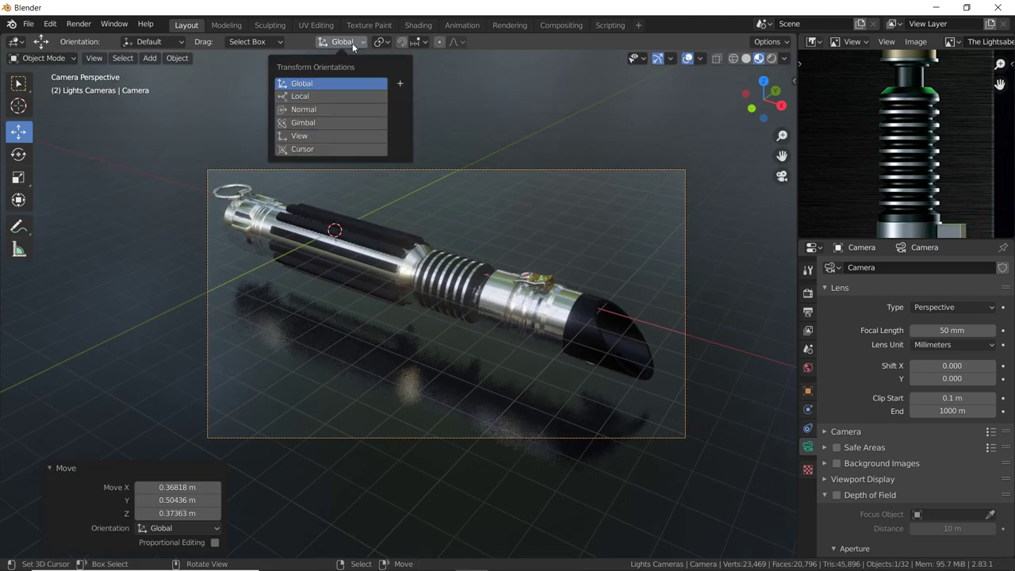
{"action": "left_click", "coordinate": [301, 111]}
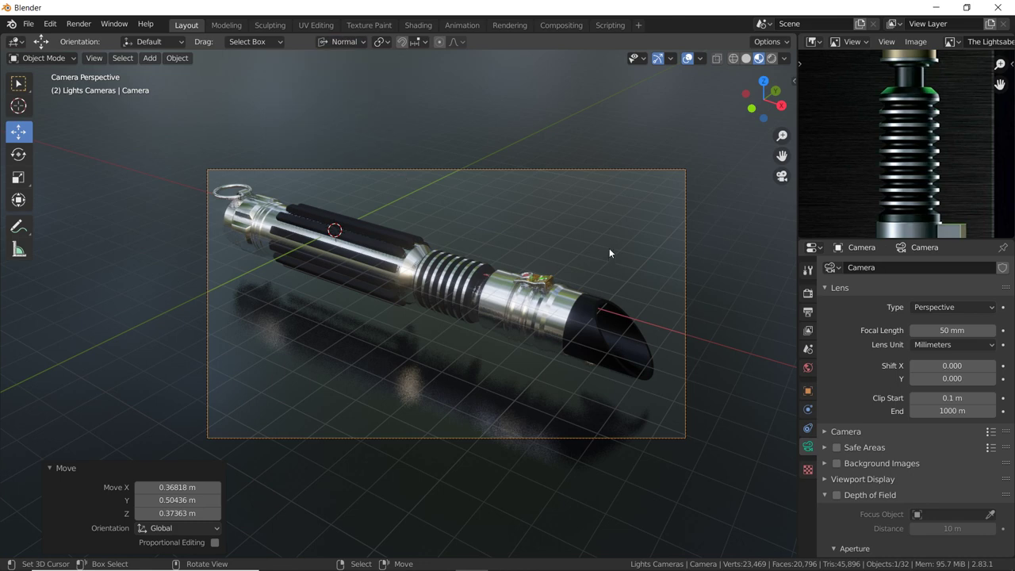
Pull the camera back along its depth axis and tilt it to re-aim at the hilt.
{"action": "key", "text": "g"}
{"action": "key", "text": "z"}
{"action": "key", "text": "z"}
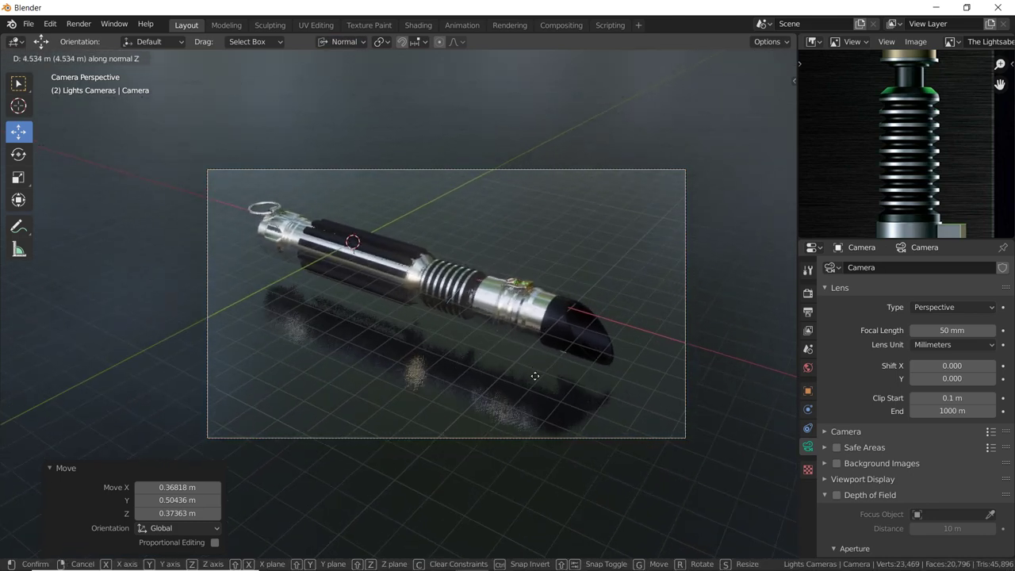
{"action": "left_click", "coordinate": [553, 338]}
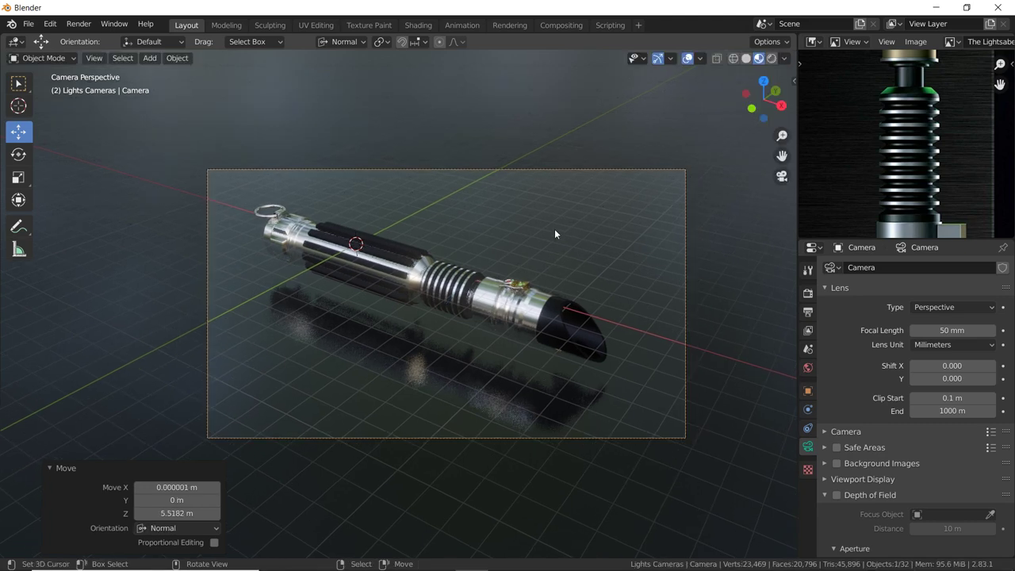
{"action": "key", "text": "g"}
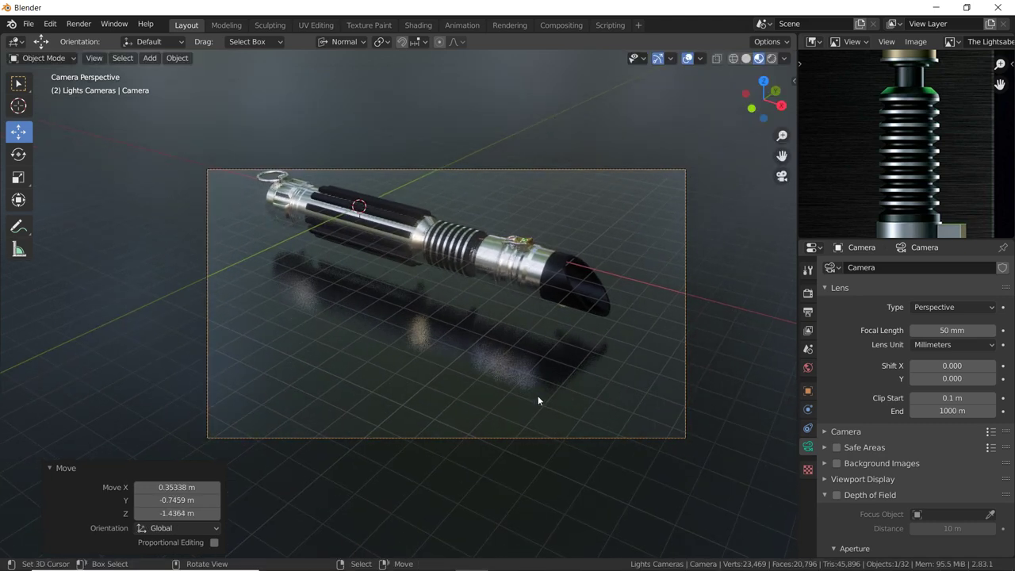
{"action": "key", "text": "r"}
{"action": "key", "text": "r"}
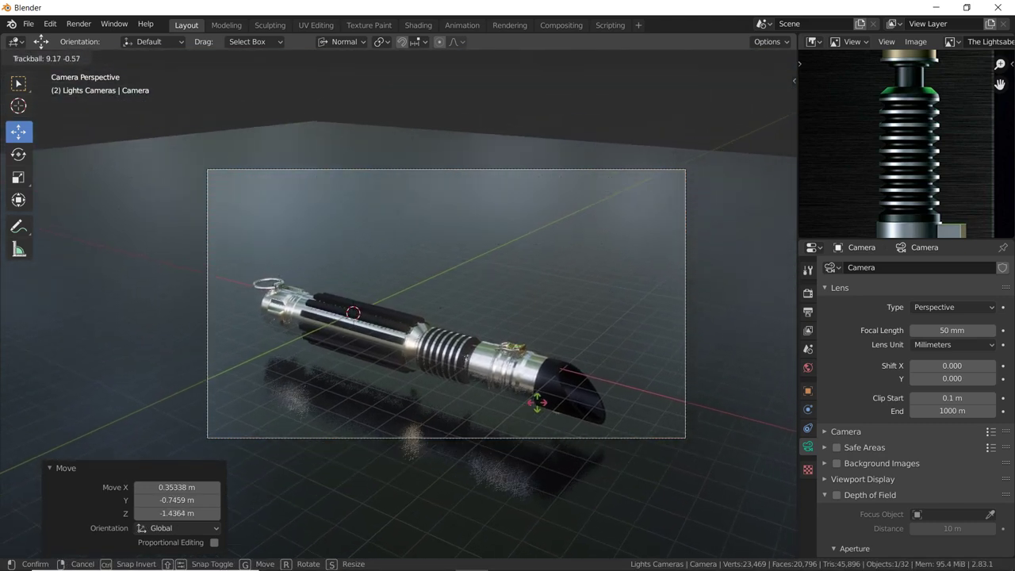
{"action": "left_click", "coordinate": [537, 402]}
Nudge the camera into place and move it closer so hilt and reflection fill the frame.
{"action": "key", "text": "g"}
{"action": "left_click", "coordinate": [494, 404]}
{"action": "key", "text": "g"}
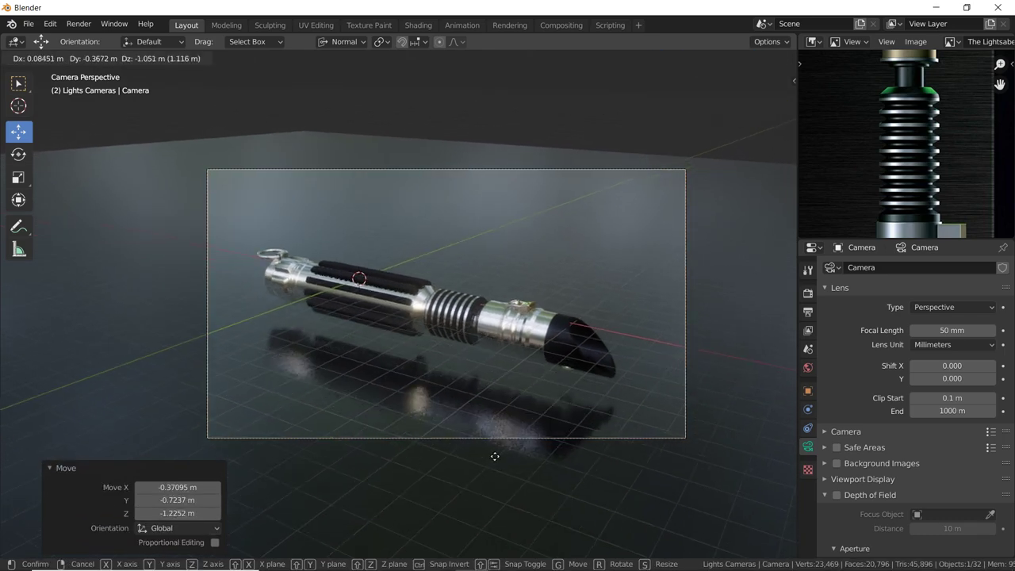
{"action": "left_click", "coordinate": [519, 370]}
{"action": "key", "text": "g"}
{"action": "left_click", "coordinate": [541, 356]}
{"action": "key", "text": "g"}
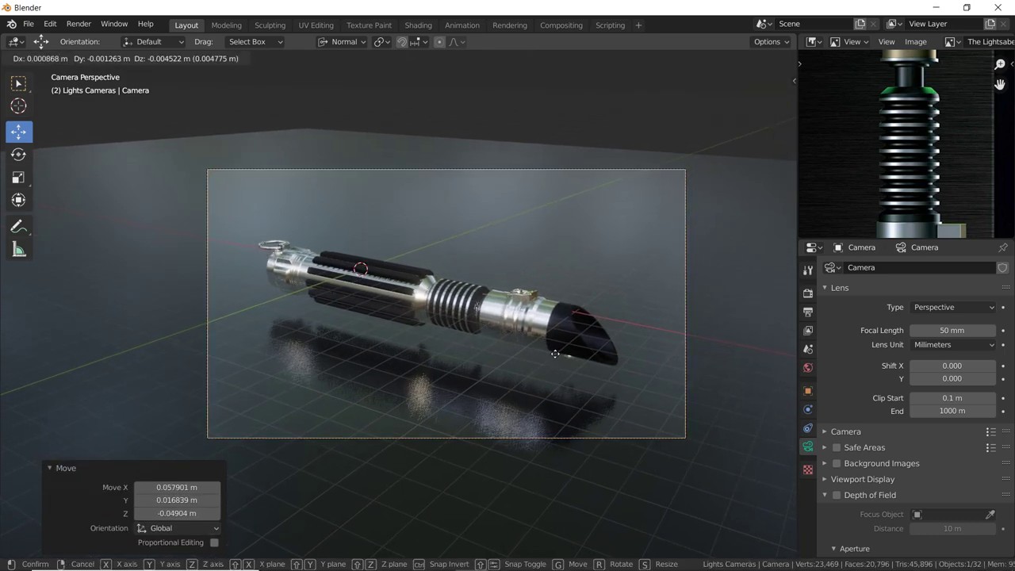
{"action": "key", "text": "z"}
{"action": "key", "text": "z"}
{"action": "left_click", "coordinate": [558, 324]}
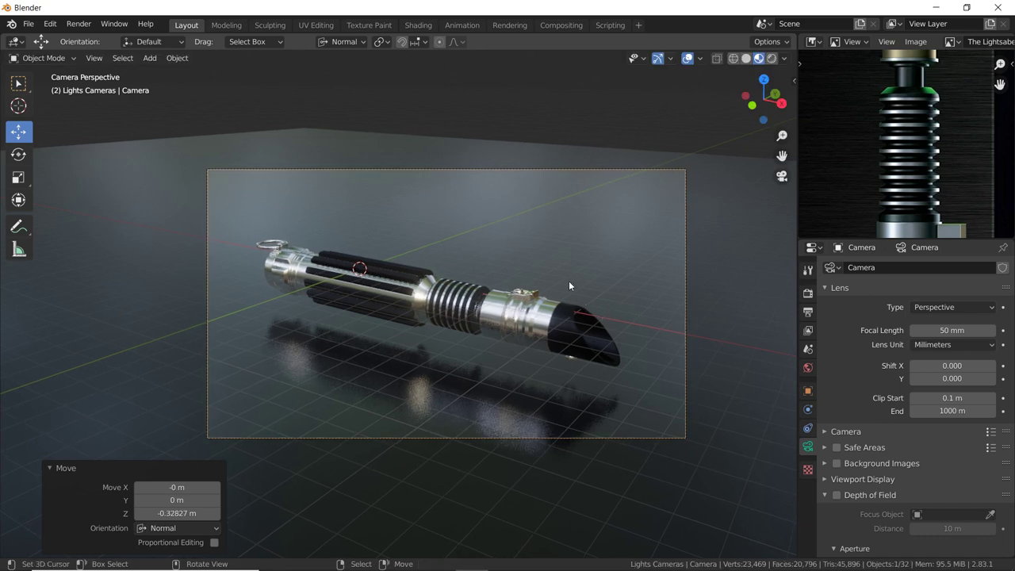
Leave camera view and zoom out to see the whole scene.
{"action": "key", "text": "KP_0"}
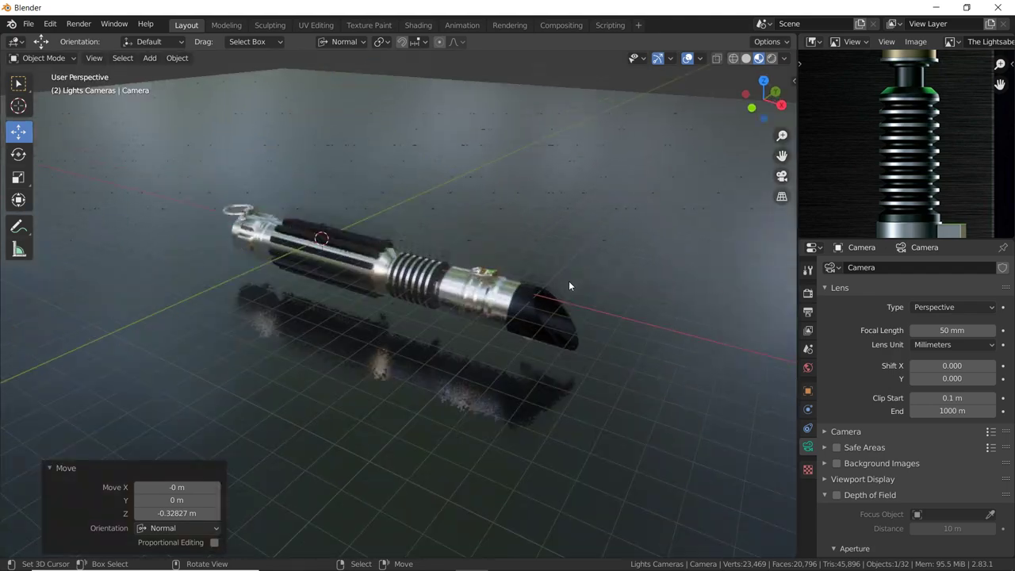
{"action": "key", "text": "KP_0"}
{"action": "key", "text": "KP_0"}
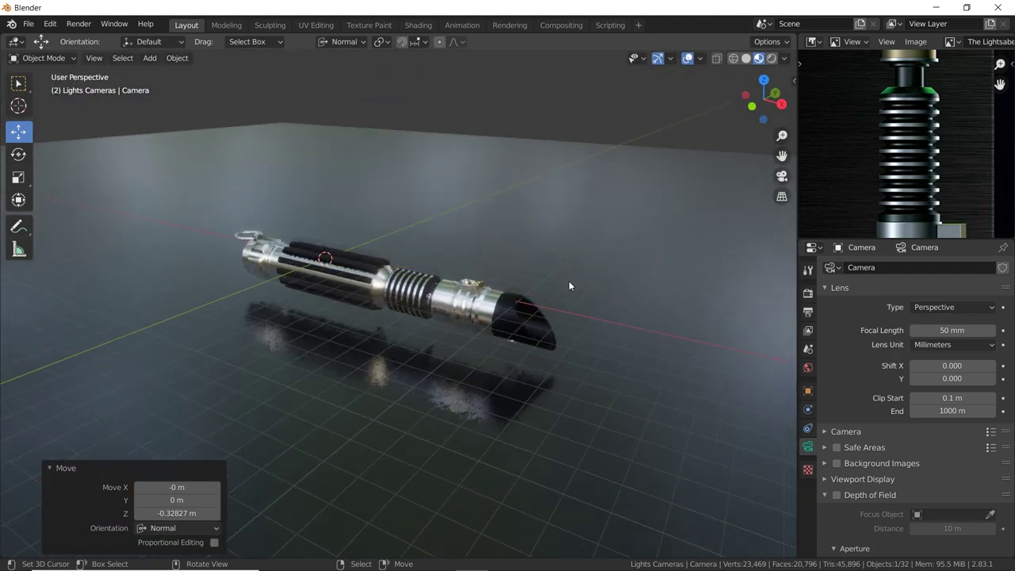
{"action": "scroll", "coordinate": [568, 286], "scroll_direction": "down", "scroll_amount": 2}
{"action": "scroll", "coordinate": [569, 285], "scroll_direction": "down", "scroll_amount": 2}
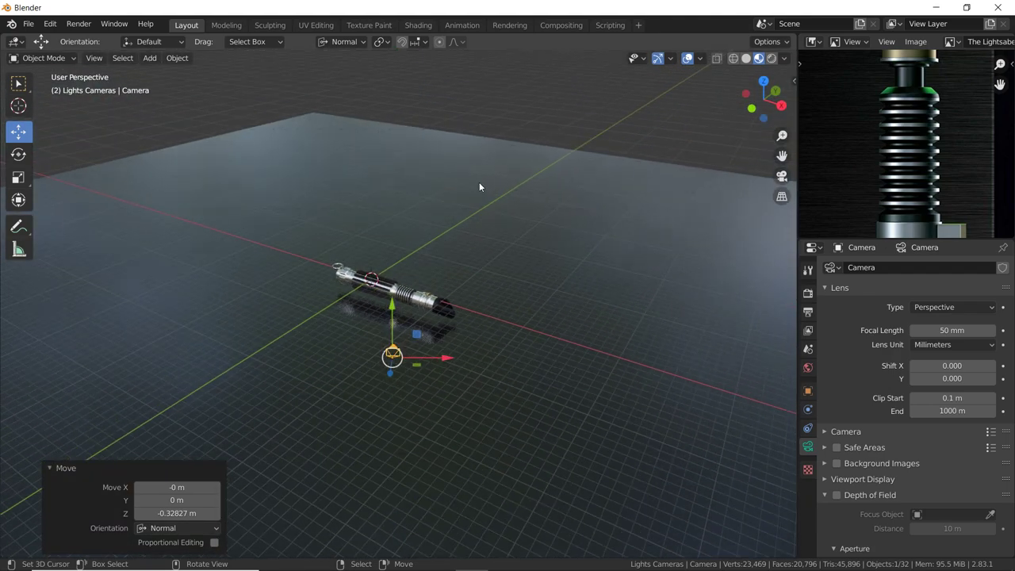
{"action": "key", "text": "shift+a"}
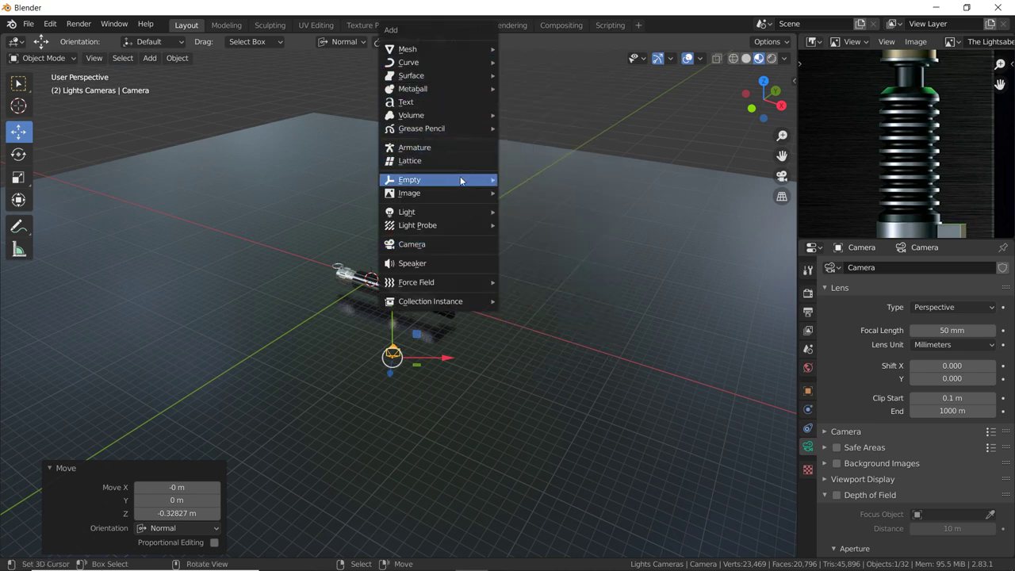
{"action": "mouse_move", "coordinate": [429, 211]}
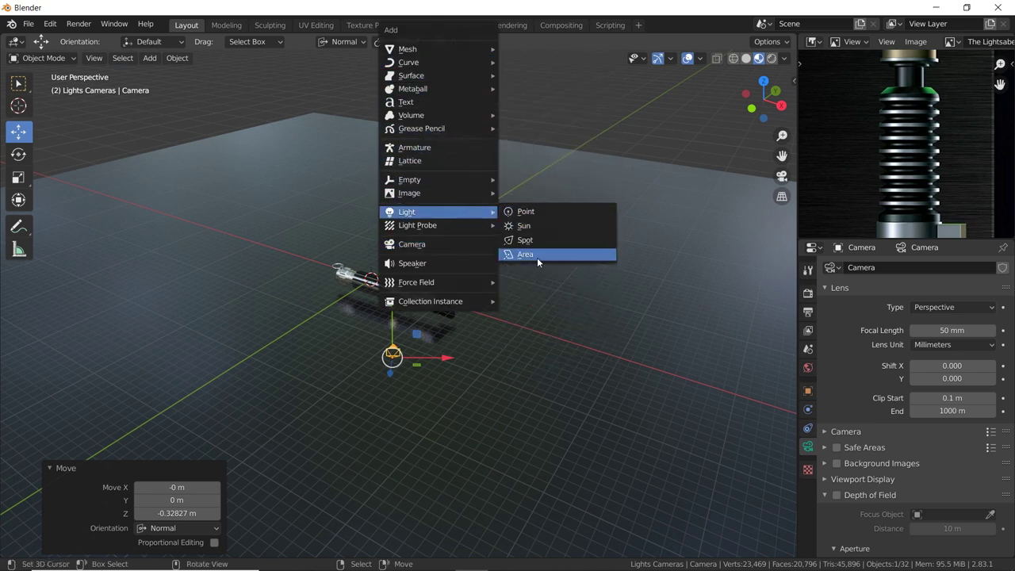
Add an area light and raise it high above the saber.
{"action": "left_click", "coordinate": [535, 254]}
{"action": "key", "text": "g"}
{"action": "key", "text": "z"}
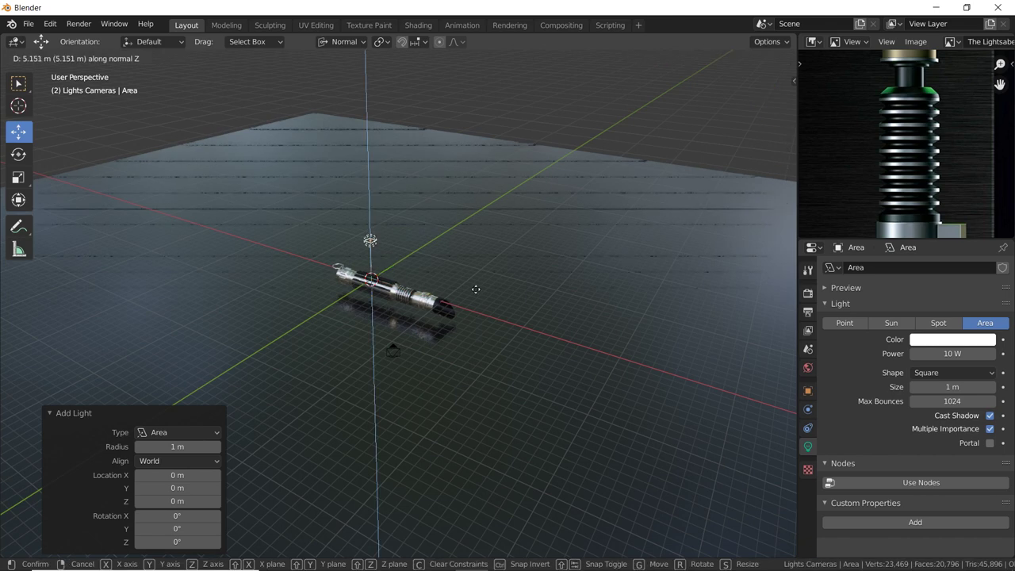
{"action": "left_click", "coordinate": [553, 291]}
Make the light a 20 m × 1 m rectangle and shift it 7.1872 m sideways along Y.
{"action": "left_click", "coordinate": [951, 373]}
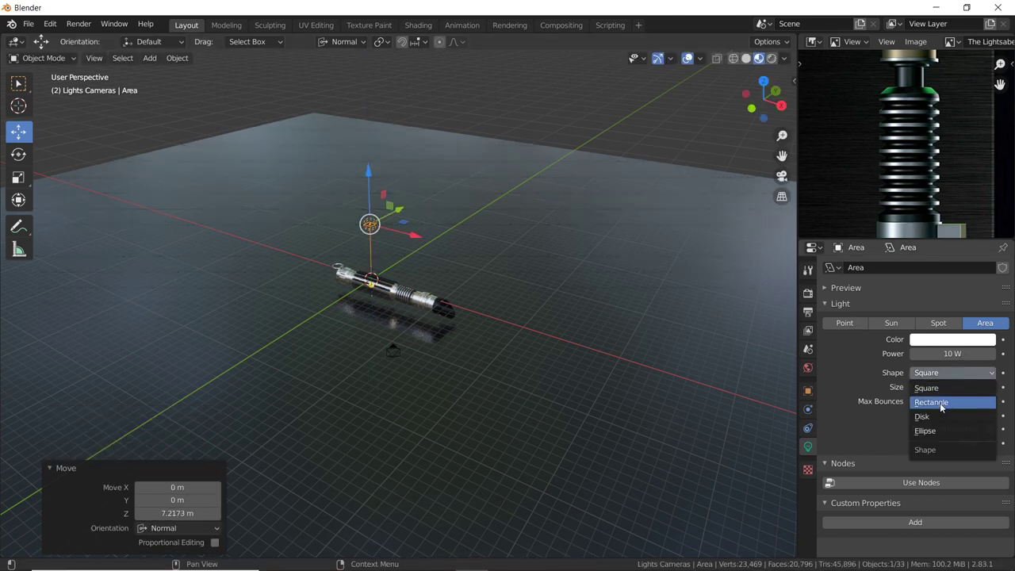
{"action": "left_click", "coordinate": [932, 402]}
{"action": "left_click_drag", "start_coordinate": [951, 387], "coordinate": [997, 386]}
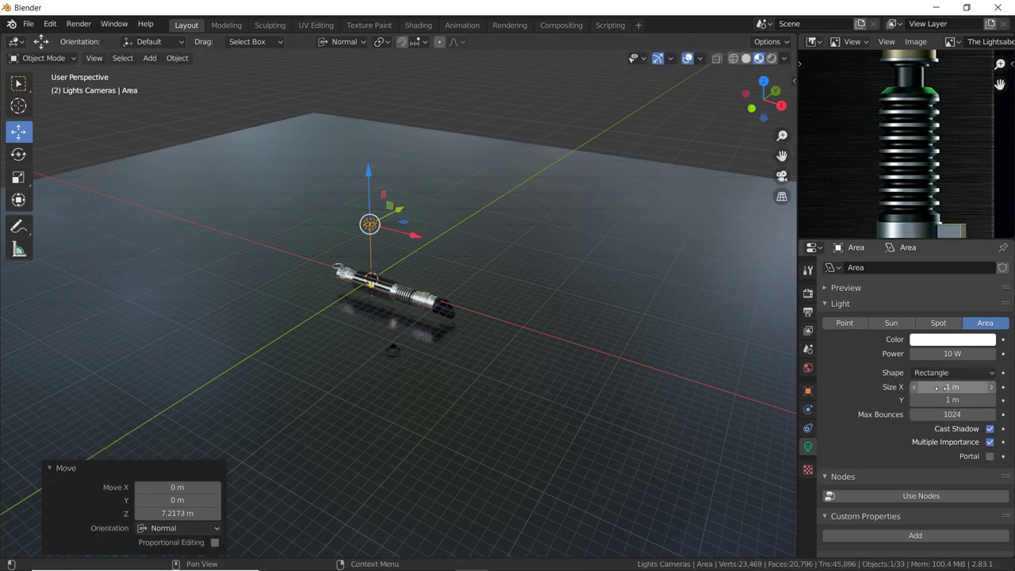
{"action": "left_click", "coordinate": [958, 387]}
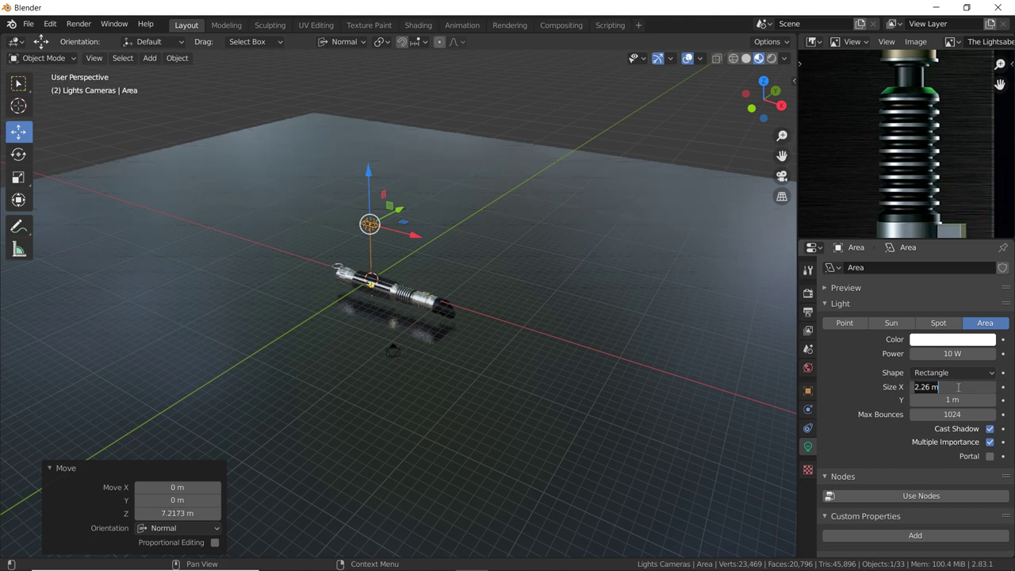
{"action": "type", "text": "20"}
{"action": "key", "text": "Return"}
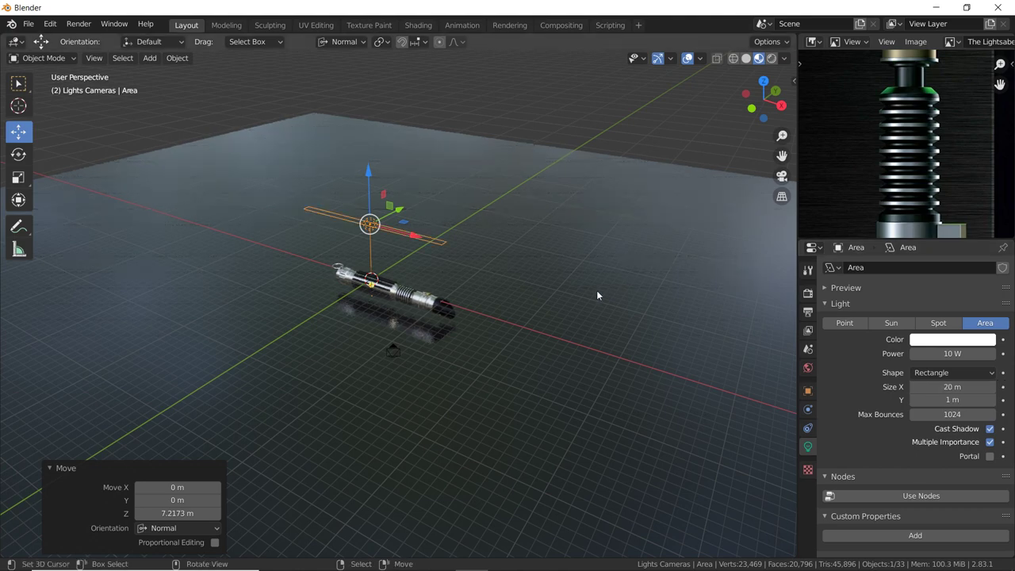
{"action": "mouse_move", "coordinate": [596, 290]}
{"action": "middle_mouse_down"}
{"action": "mouse_move", "coordinate": [589, 307]}
{"action": "mouse_move", "coordinate": [476, 285]}
{"action": "mouse_move", "coordinate": [446, 224]}
{"action": "middle_mouse_up"}
{"action": "left_click_drag", "start_coordinate": [446, 224], "coordinate": [400, 227]}
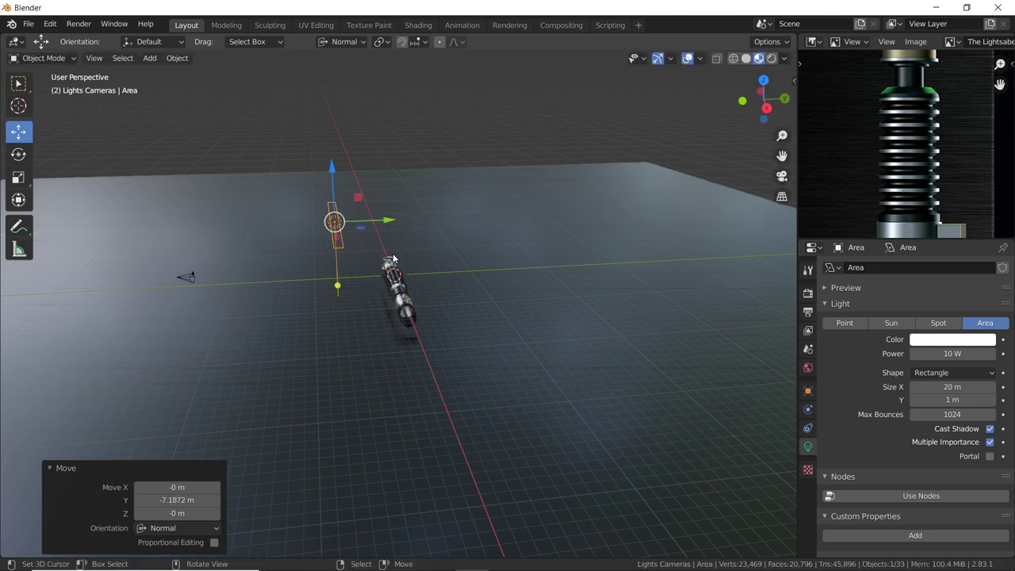
Duplicate the area light along Y, repeating it to get four evenly spaced lights.
{"action": "key", "text": "shift+d"}
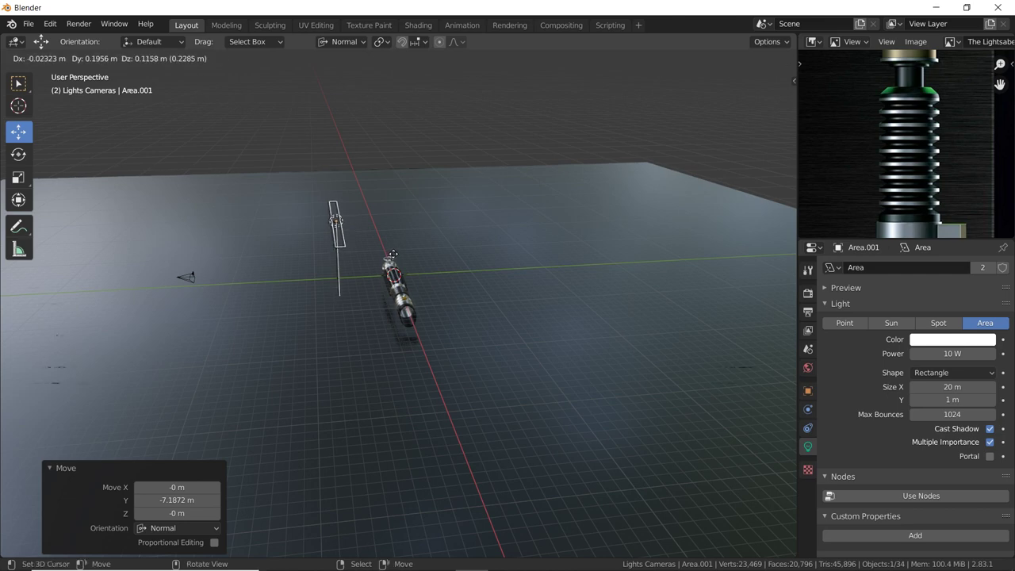
{"action": "key", "text": "y"}
{"action": "left_click", "coordinate": [425, 247]}
{"action": "key", "text": "shift+r"}
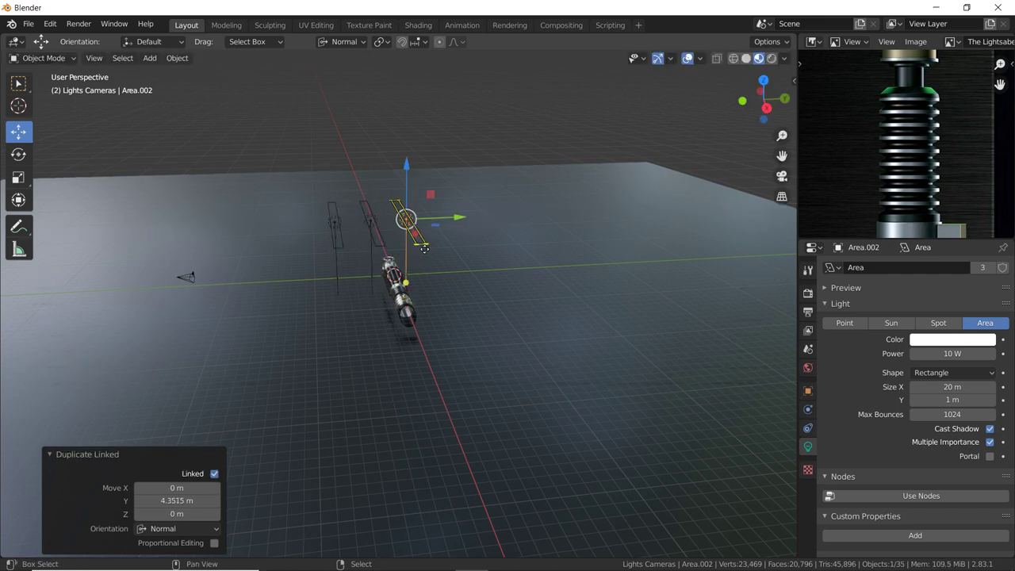
{"action": "key", "text": "shift+r"}
{"action": "mouse_move", "coordinate": [420, 251]}
{"action": "middle_mouse_down"}
{"action": "mouse_move", "coordinate": [443, 250]}
{"action": "mouse_move", "coordinate": [433, 248]}
{"action": "middle_mouse_up"}
Tilt the first light, Area.003 and Area.001 about X toward the hilt with the Rotate tool.
{"action": "left_click", "coordinate": [341, 228]}
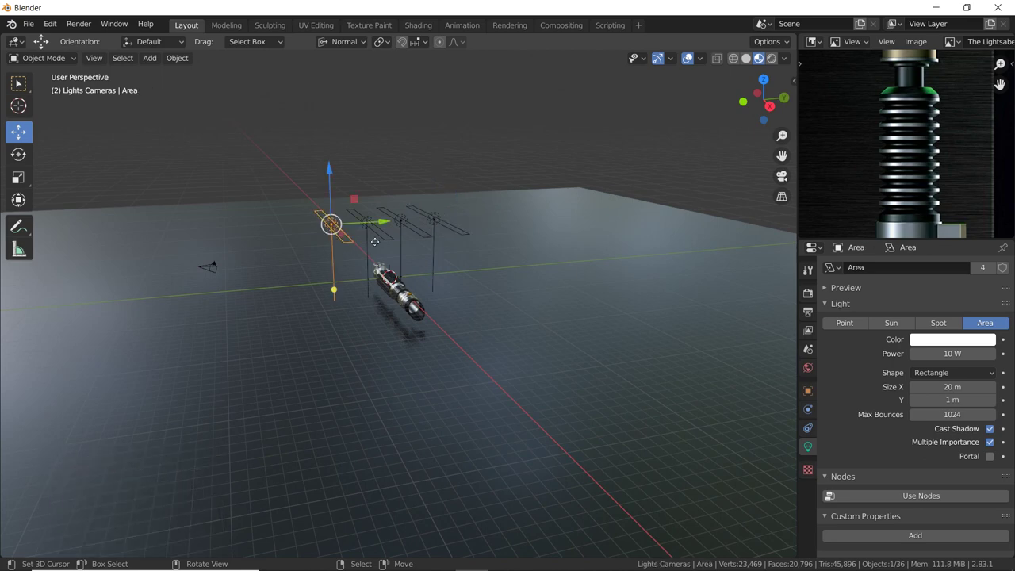
{"action": "middle_click_drag", "start_coordinate": [341, 230], "coordinate": [374, 242]}
{"action": "left_click", "coordinate": [19, 154]}
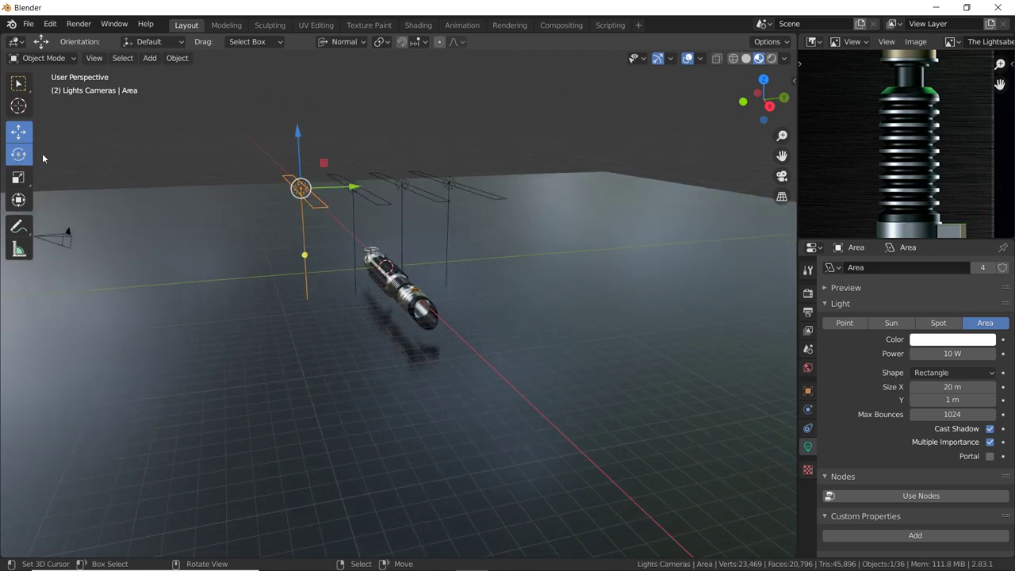
{"action": "left_click_drag", "start_coordinate": [268, 159], "coordinate": [250, 155]}
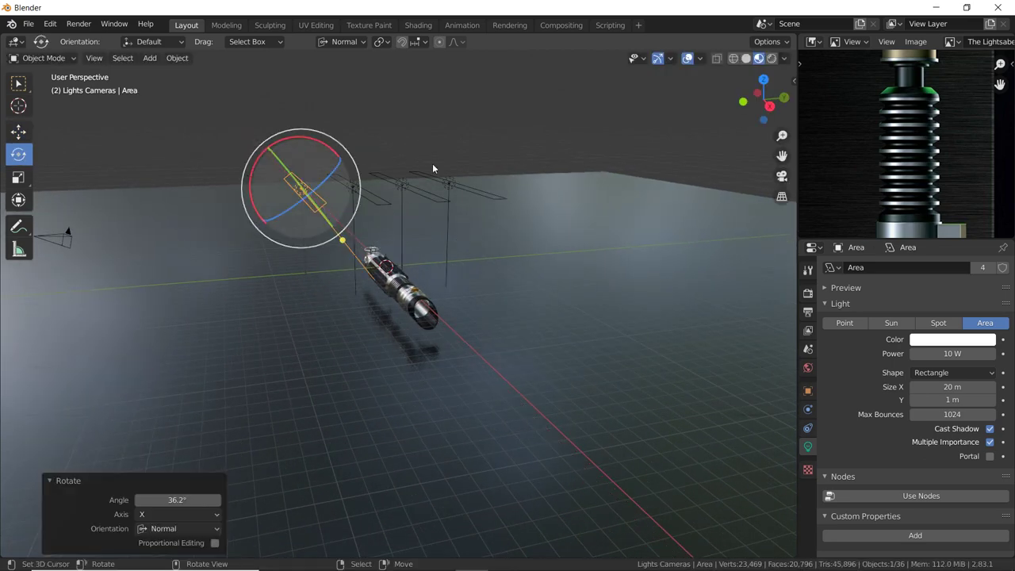
{"action": "left_click", "coordinate": [440, 189]}
{"action": "left_click_drag", "start_coordinate": [409, 165], "coordinate": [423, 165]}
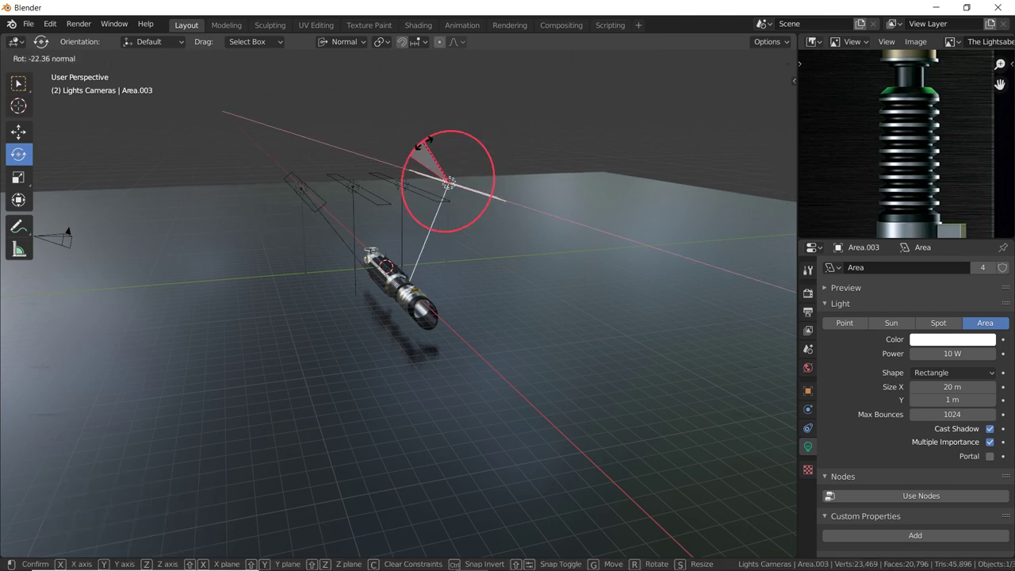
{"action": "middle_click_drag", "start_coordinate": [423, 165], "coordinate": [391, 165]}
{"action": "left_click", "coordinate": [370, 188]}
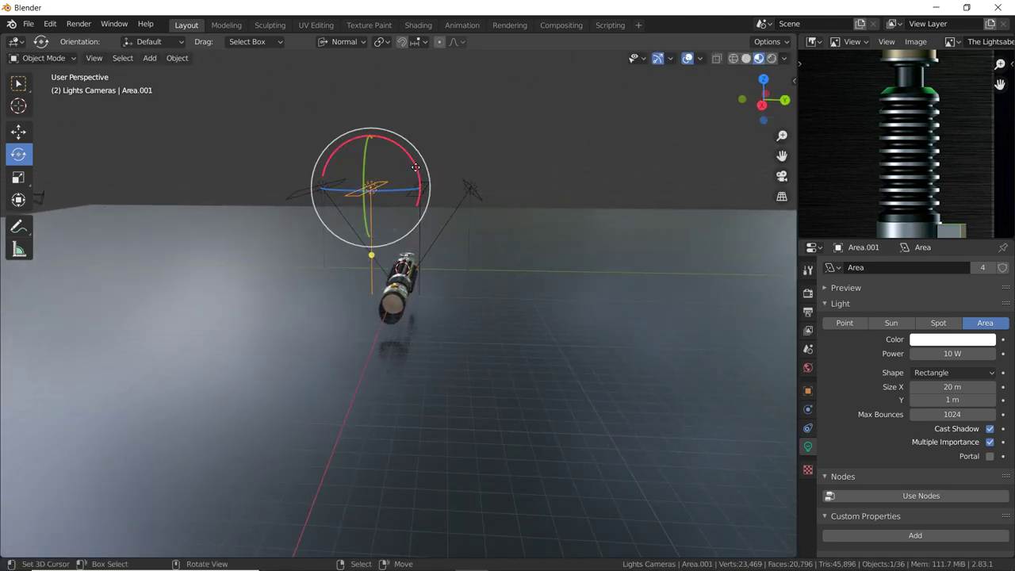
{"action": "mouse_move", "coordinate": [419, 187]}
{"action": "left_mouse_down"}
{"action": "mouse_move", "coordinate": [428, 168]}
{"action": "mouse_move", "coordinate": [411, 201]}
{"action": "left_mouse_up"}
{"action": "left_click", "coordinate": [418, 189]}
{"action": "mouse_move", "coordinate": [411, 201]}
{"action": "middle_mouse_down"}
{"action": "mouse_move", "coordinate": [381, 182]}
{"action": "mouse_move", "coordinate": [423, 190]}
{"action": "middle_mouse_up"}
Move Area.003 to a new spot and rotate it to -24.2°.
{"action": "left_click", "coordinate": [381, 182]}
{"action": "key", "text": "g"}
{"action": "left_click", "coordinate": [492, 191]}
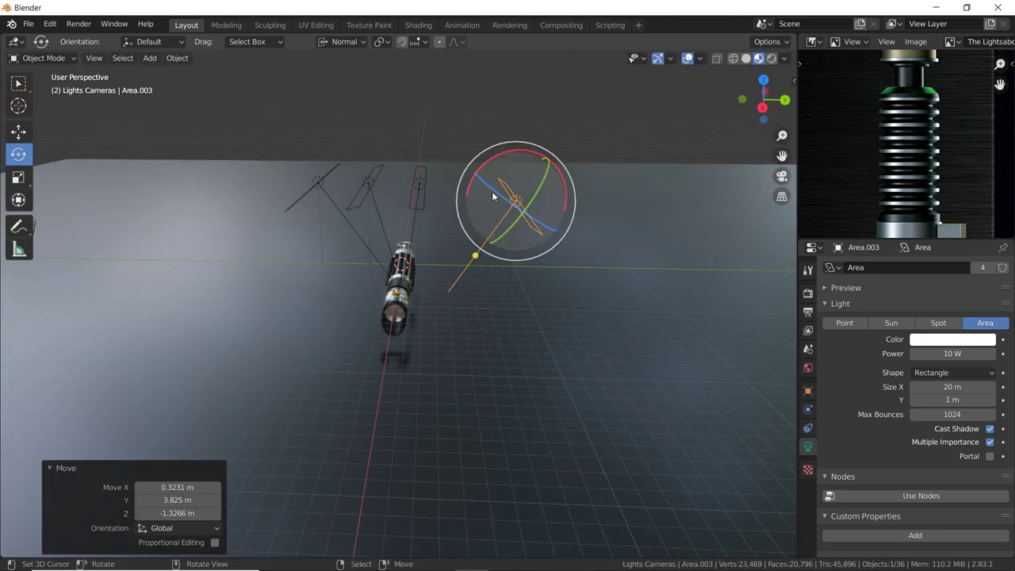
{"action": "key", "text": "r"}
{"action": "left_click", "coordinate": [501, 158]}
Move the light named Area further left and tilt it 14.5° about X toward the hilt.
{"action": "middle_click_drag", "start_coordinate": [380, 192], "coordinate": [314, 198]}
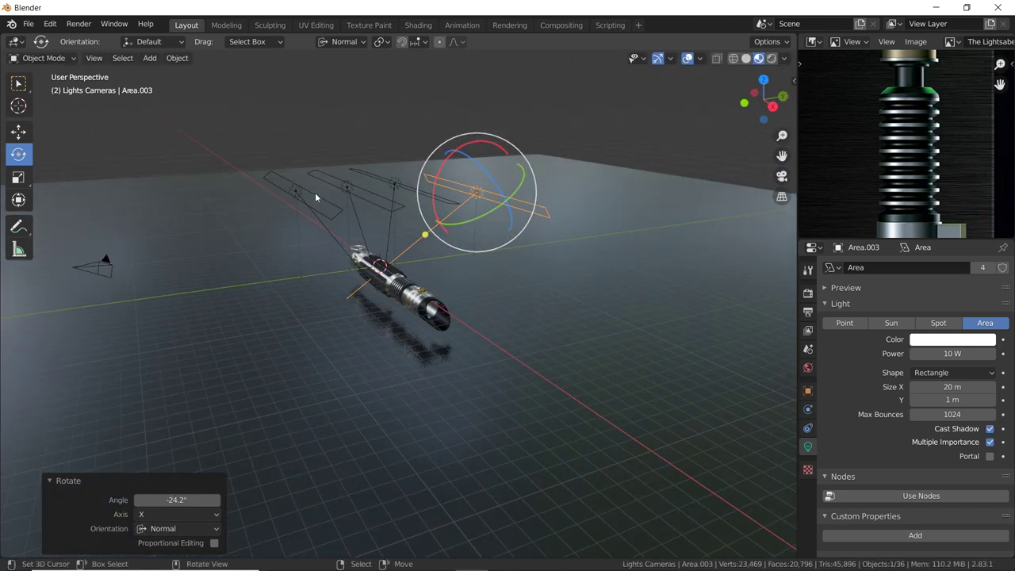
{"action": "left_click", "coordinate": [304, 193]}
{"action": "key", "text": "g"}
{"action": "left_click", "coordinate": [297, 178]}
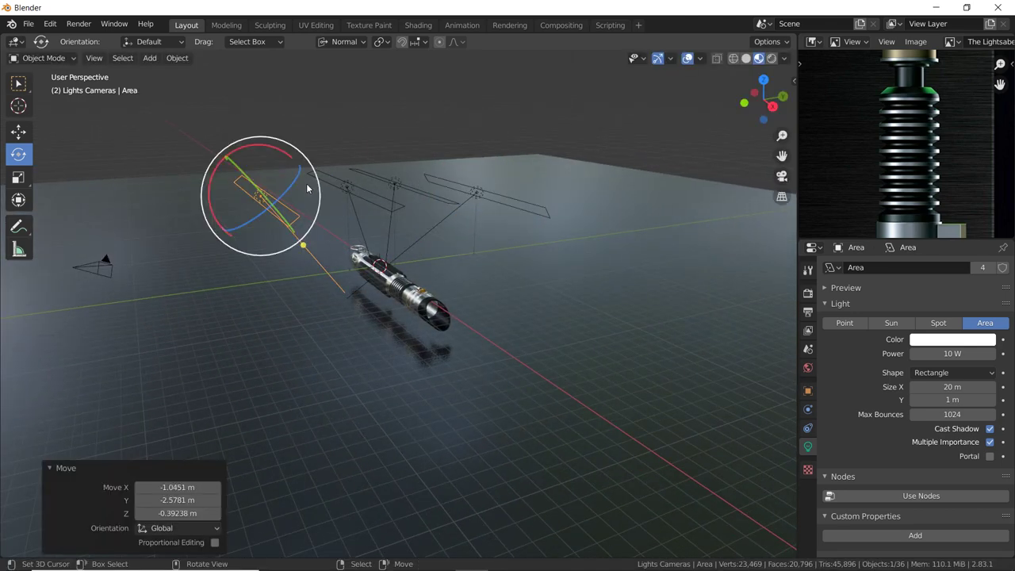
{"action": "left_click_drag", "start_coordinate": [287, 158], "coordinate": [274, 155]}
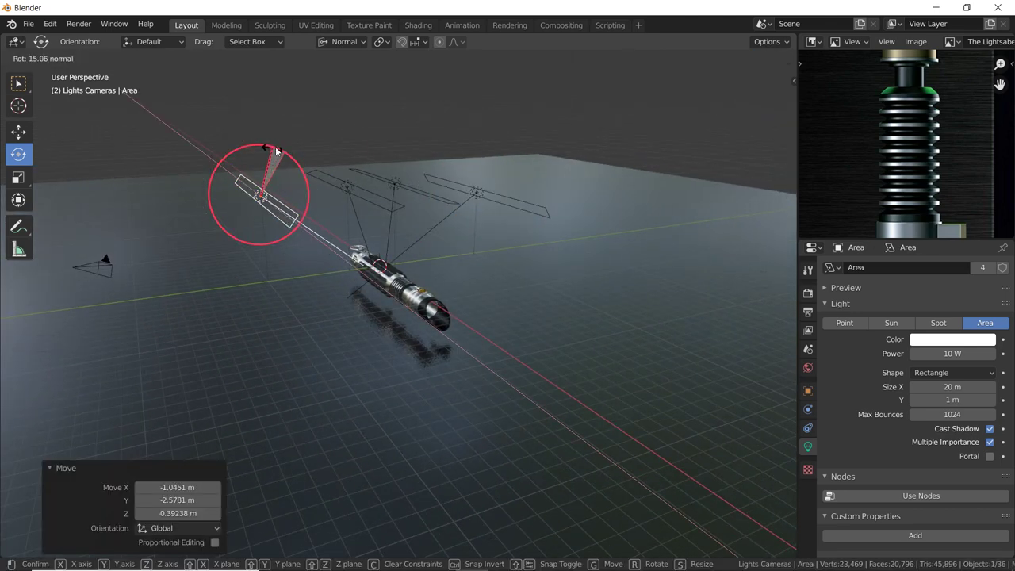
{"action": "mouse_move", "coordinate": [274, 155]}
{"action": "middle_mouse_down"}
{"action": "mouse_move", "coordinate": [373, 173]}
{"action": "mouse_move", "coordinate": [320, 164]}
{"action": "middle_mouse_up"}
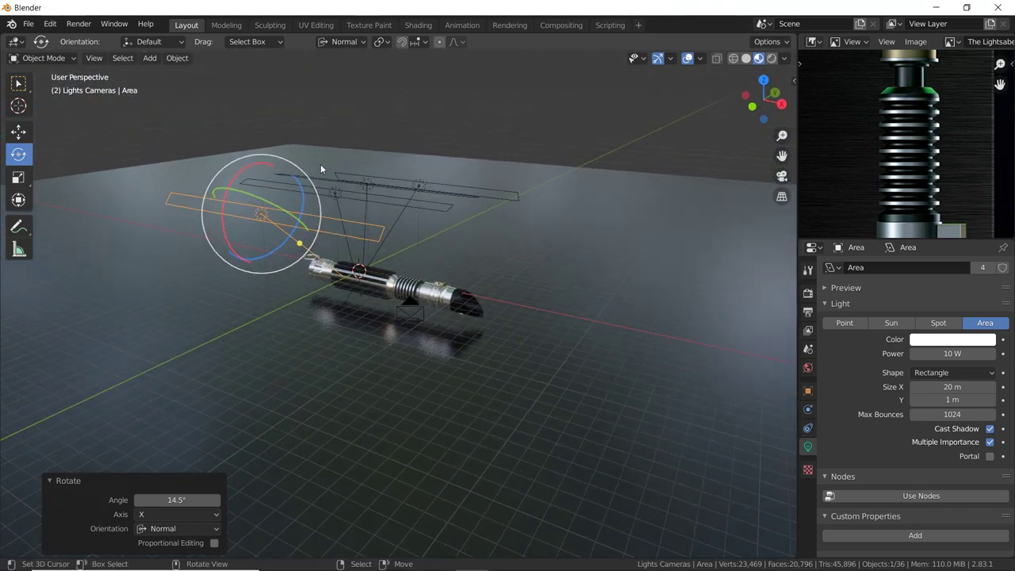
Raise the light power through 100 and 500 to 1000 W, previewing in Rendered camera view.
{"action": "left_click", "coordinate": [955, 353]}
{"action": "type", "text": "0"}
{"action": "key", "text": "Return"}
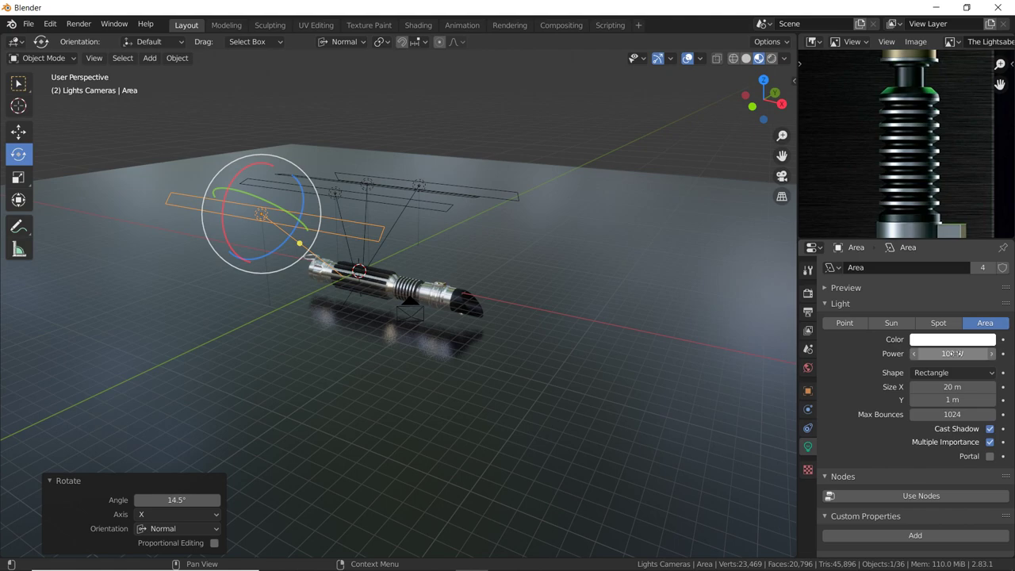
{"action": "left_click", "coordinate": [771, 58]}
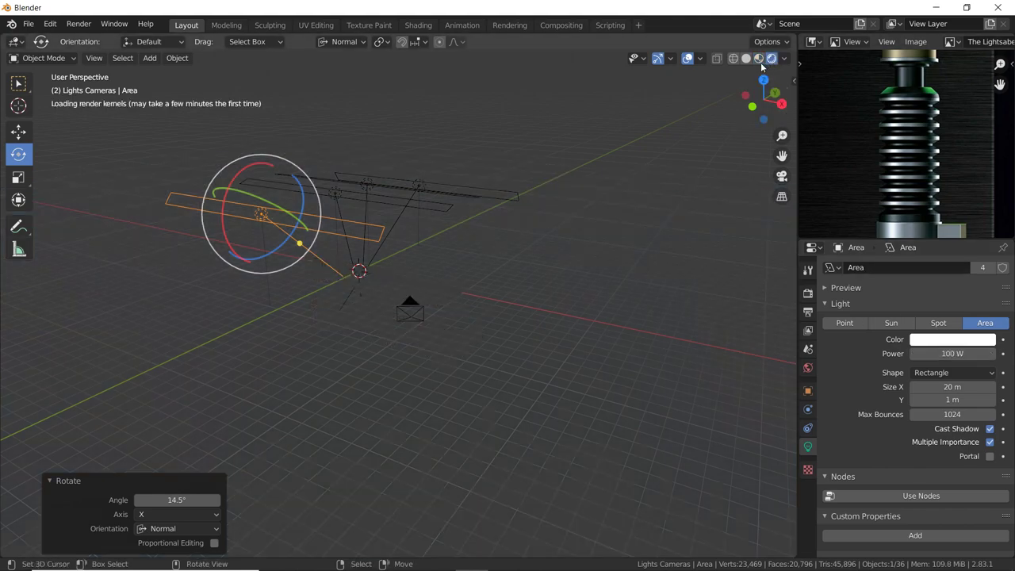
{"action": "key", "text": "KP_0"}
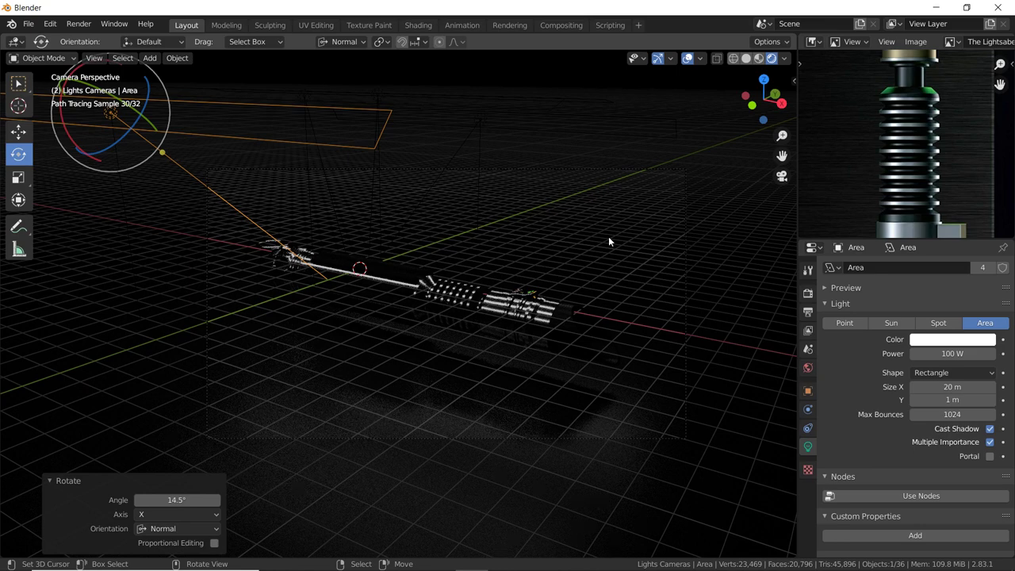
{"action": "left_click", "coordinate": [944, 354]}
{"action": "type", "text": "500"}
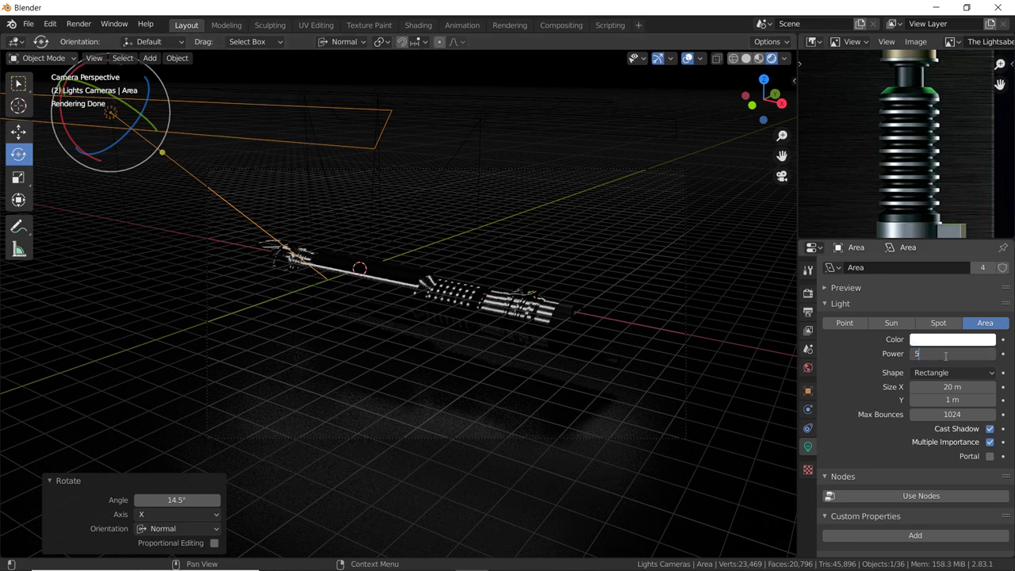
{"action": "key", "text": "Return"}
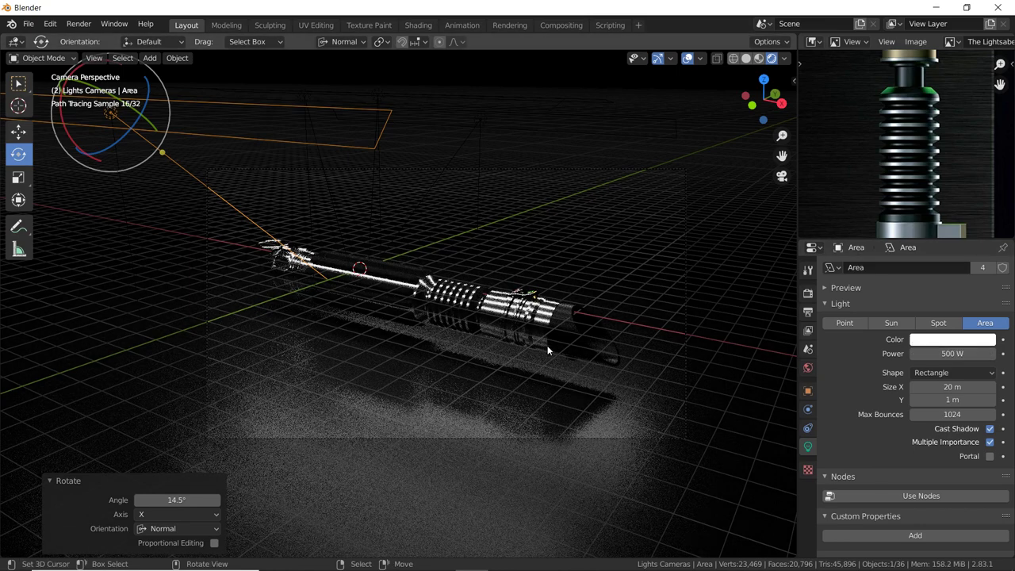
{"action": "left_click", "coordinate": [920, 354]}
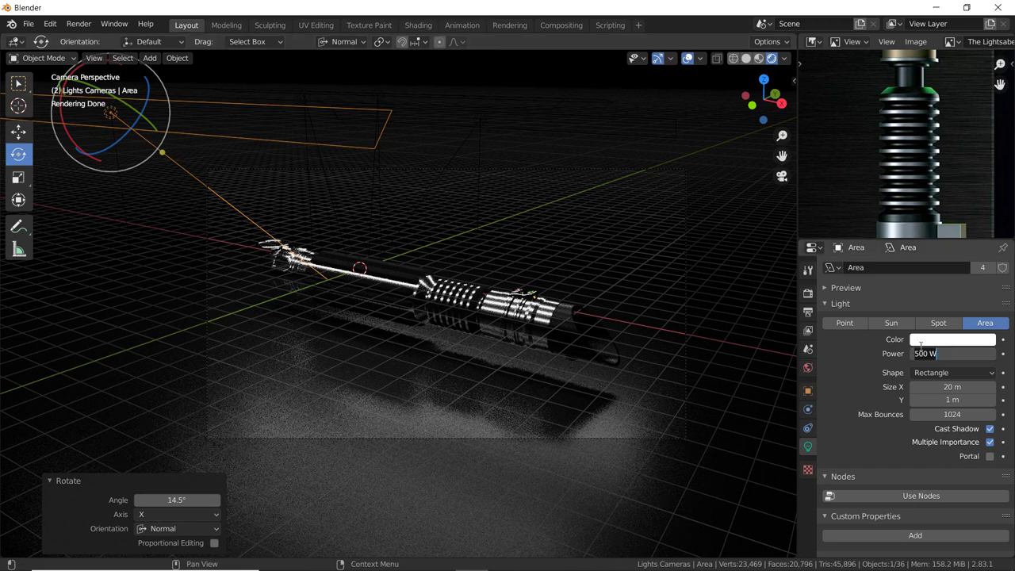
{"action": "type", "text": "1000"}
{"action": "key", "text": "Return"}
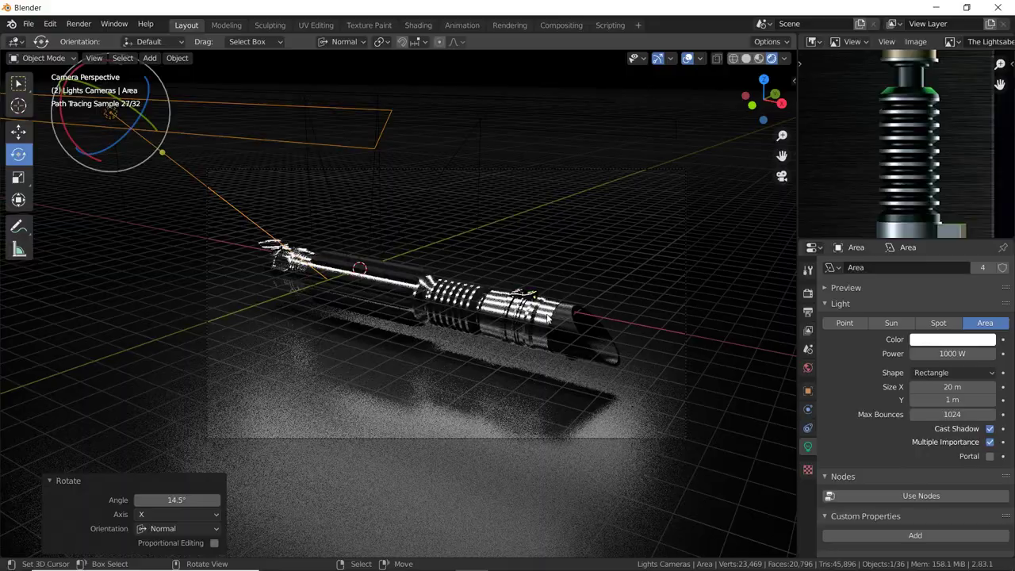
Widen the area lights' X size to 35 m and return to Solid shading.
{"action": "mouse_move", "coordinate": [439, 307]}
{"action": "middle_mouse_down"}
{"action": "mouse_move", "coordinate": [504, 315]}
{"action": "mouse_move", "coordinate": [522, 394]}
{"action": "mouse_move", "coordinate": [566, 307]}
{"action": "mouse_move", "coordinate": [497, 273]}
{"action": "middle_mouse_up"}
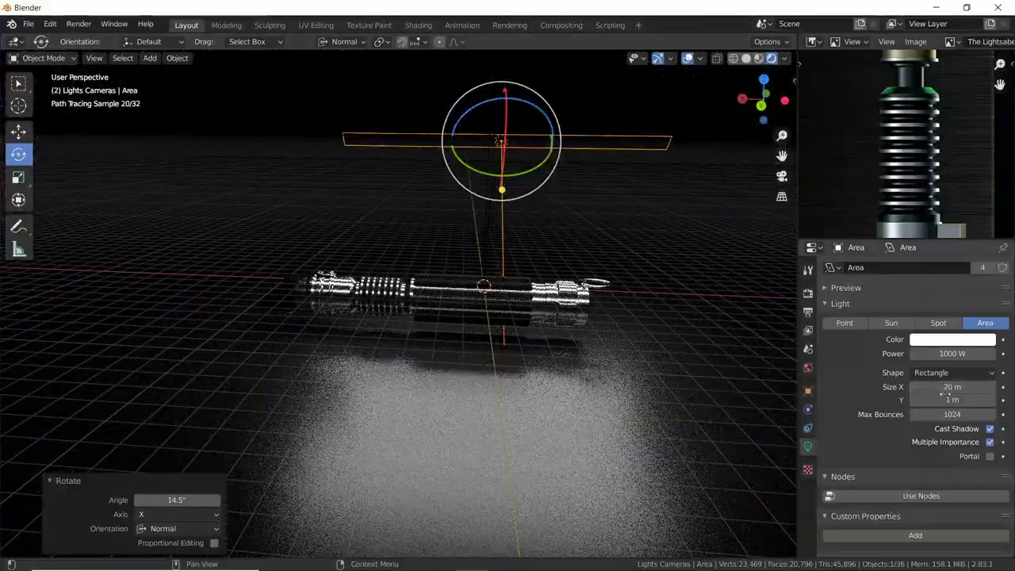
{"action": "left_click", "coordinate": [952, 387]}
{"action": "type", "text": "35"}
{"action": "key", "text": "Return"}
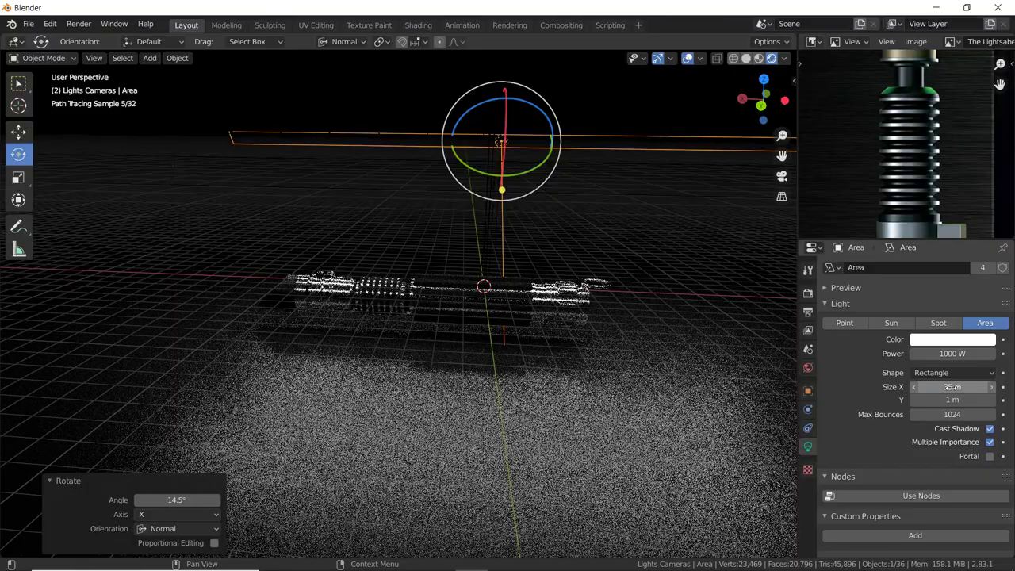
{"action": "middle_click_drag", "start_coordinate": [596, 271], "coordinate": [570, 270]}
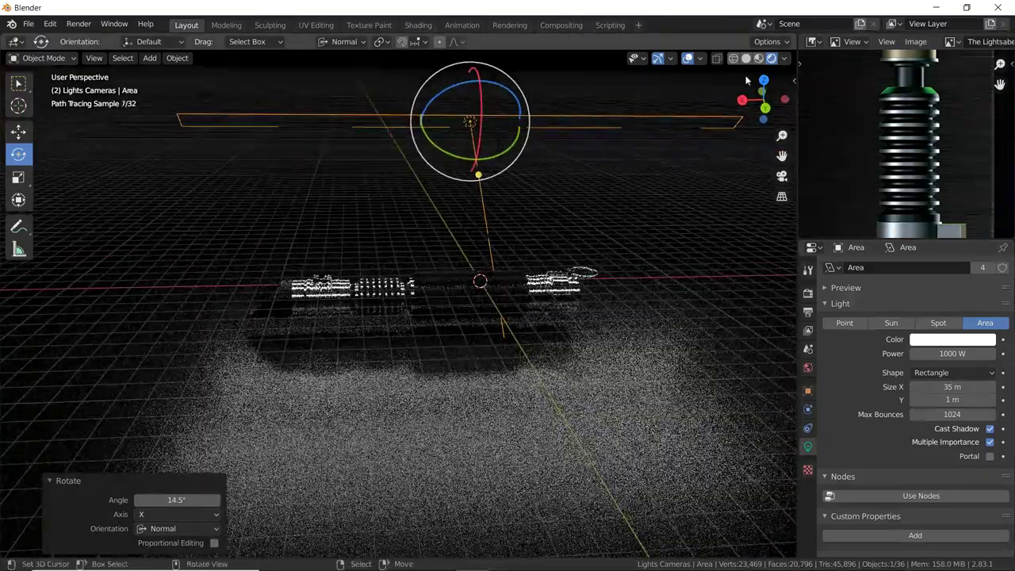
{"action": "left_click", "coordinate": [746, 60]}
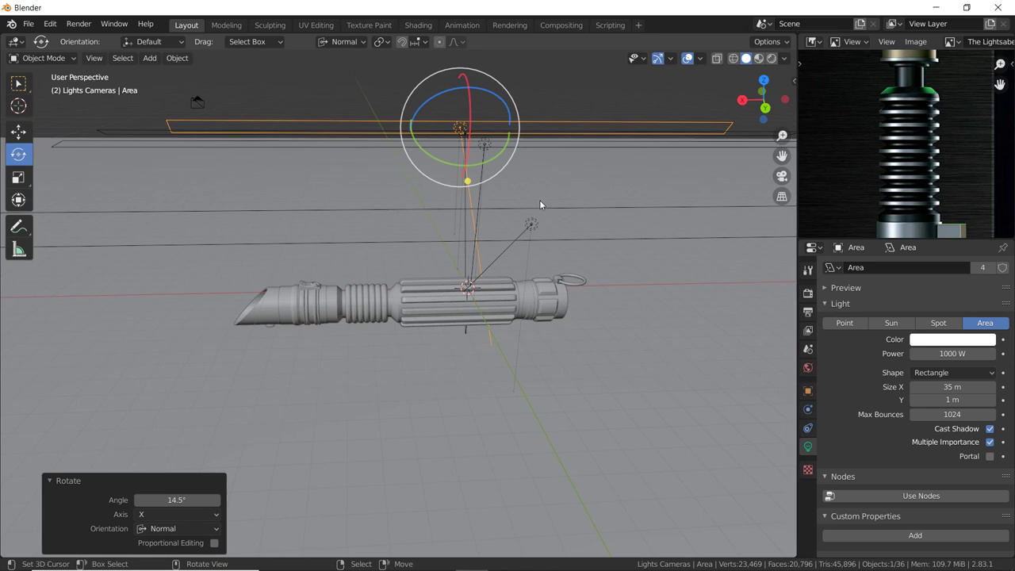
In top view, reposition the bottom light and shift Area.003 slightly right.
{"action": "key", "text": "KP_7"}
{"action": "scroll", "coordinate": [540, 205], "scroll_direction": "down", "scroll_amount": 3}
{"action": "key", "text": "g"}
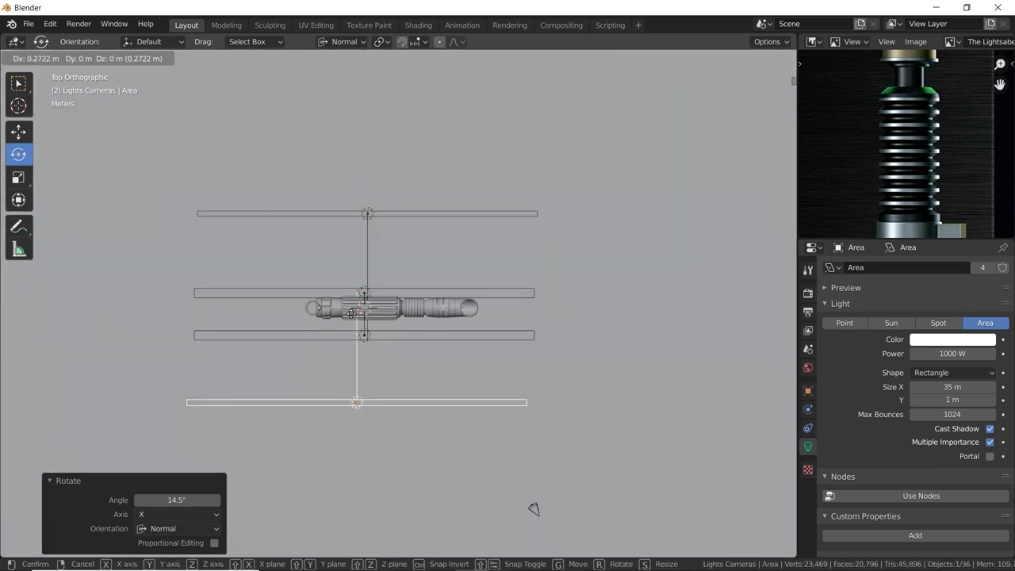
{"action": "left_click", "coordinate": [382, 234]}
{"action": "left_click", "coordinate": [382, 234]}
{"action": "key", "text": "g"}
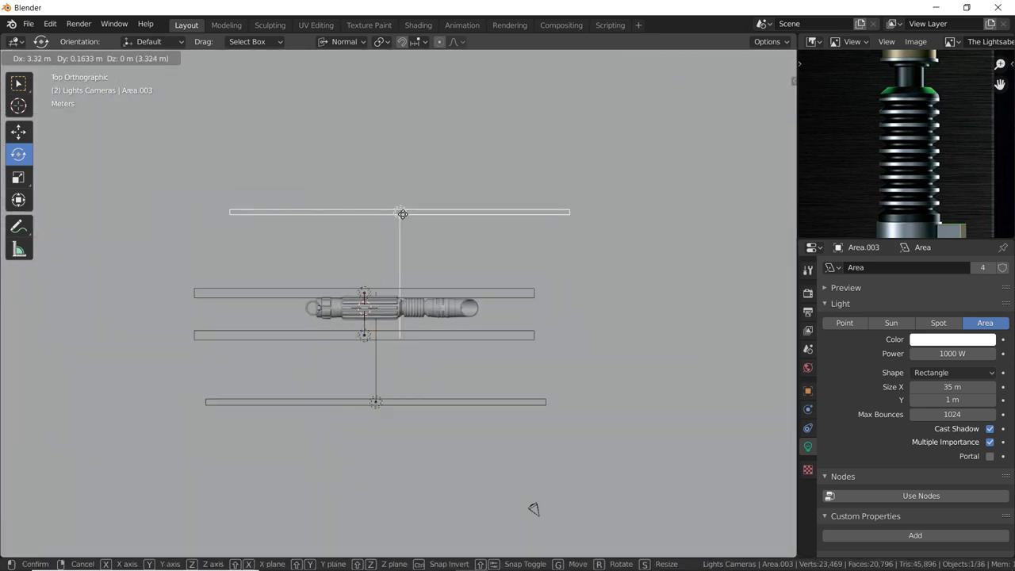
{"action": "left_click", "coordinate": [413, 235]}
Place Area.002 just above the hilt and Area.001 just below it, shifted right.
{"action": "left_click", "coordinate": [353, 299]}
{"action": "key", "text": "g"}
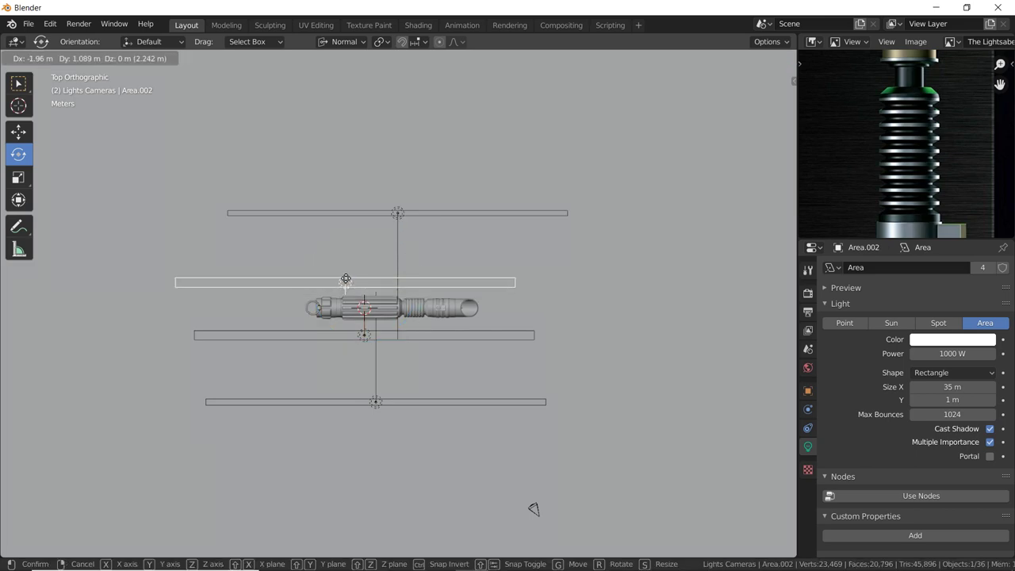
{"action": "left_click", "coordinate": [343, 280]}
{"action": "left_click", "coordinate": [363, 334]}
{"action": "key", "text": "g"}
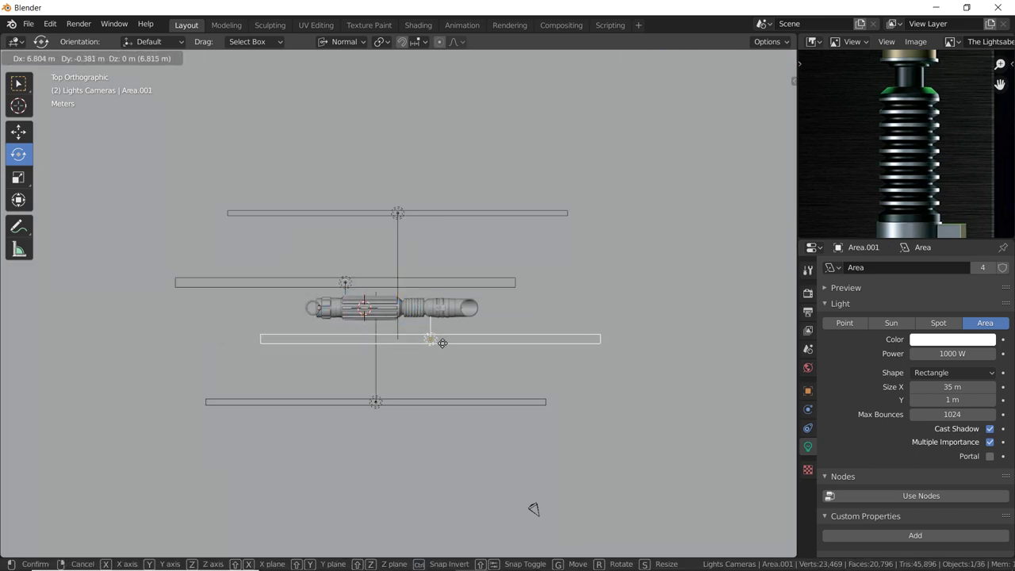
{"action": "left_click", "coordinate": [439, 344]}
{"action": "middle_click_drag", "start_coordinate": [534, 509], "coordinate": [397, 275]}
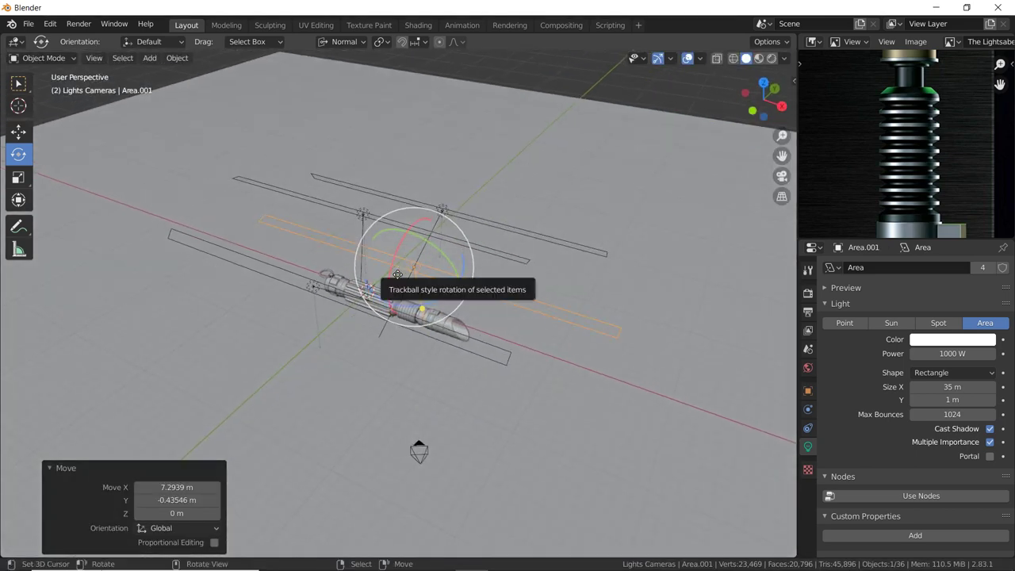
From the front view, circle-select all the lightsaber hilt parts.
{"action": "key", "text": "KP_0"}
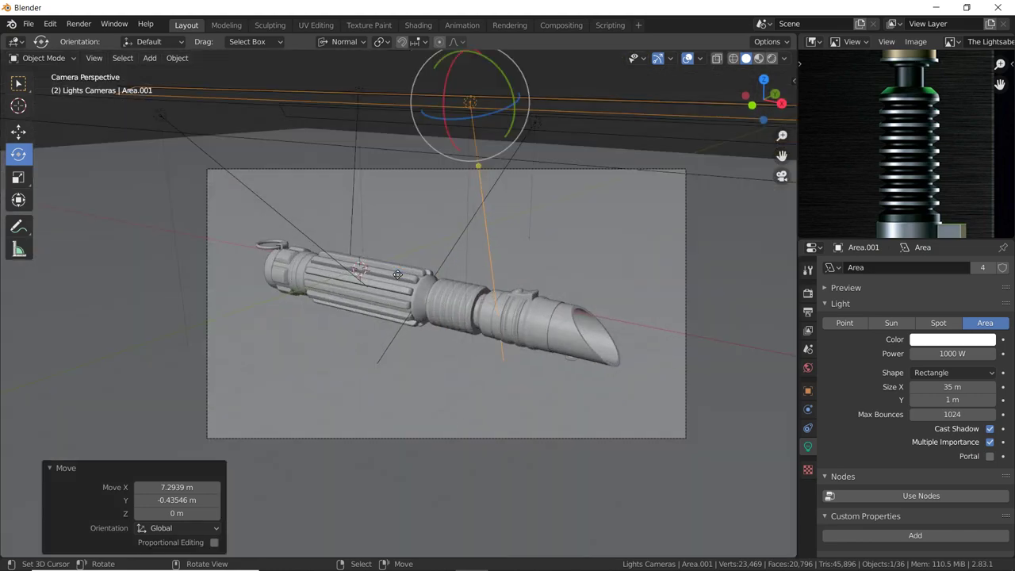
{"action": "middle_click_drag", "start_coordinate": [346, 282], "coordinate": [373, 283]}
{"action": "key", "text": "KP_1"}
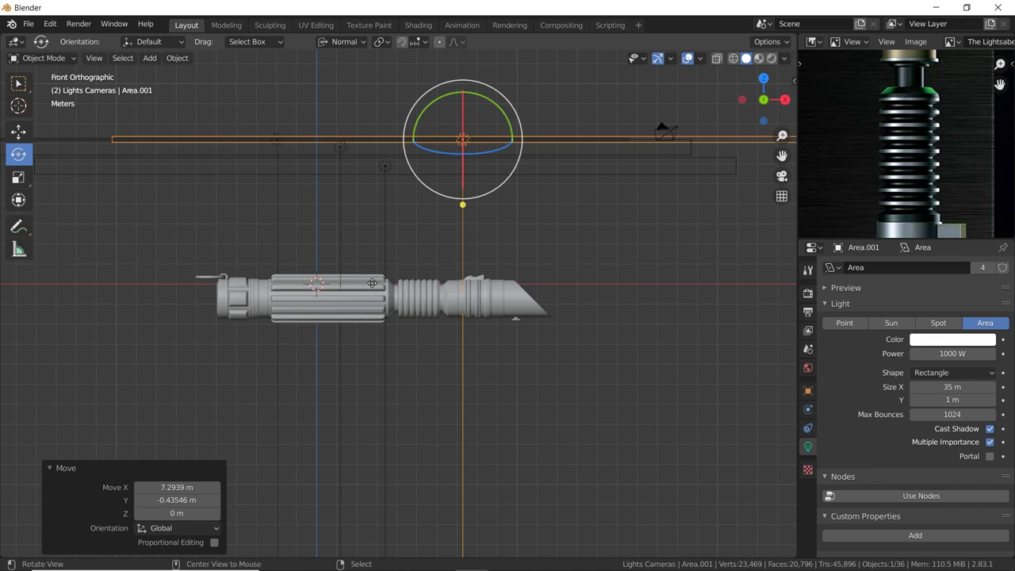
{"action": "key", "text": "alt+a"}
{"action": "key", "text": "c"}
{"action": "left_click", "coordinate": [230, 311]}
{"action": "left_click_drag", "start_coordinate": [287, 302], "coordinate": [464, 306]}
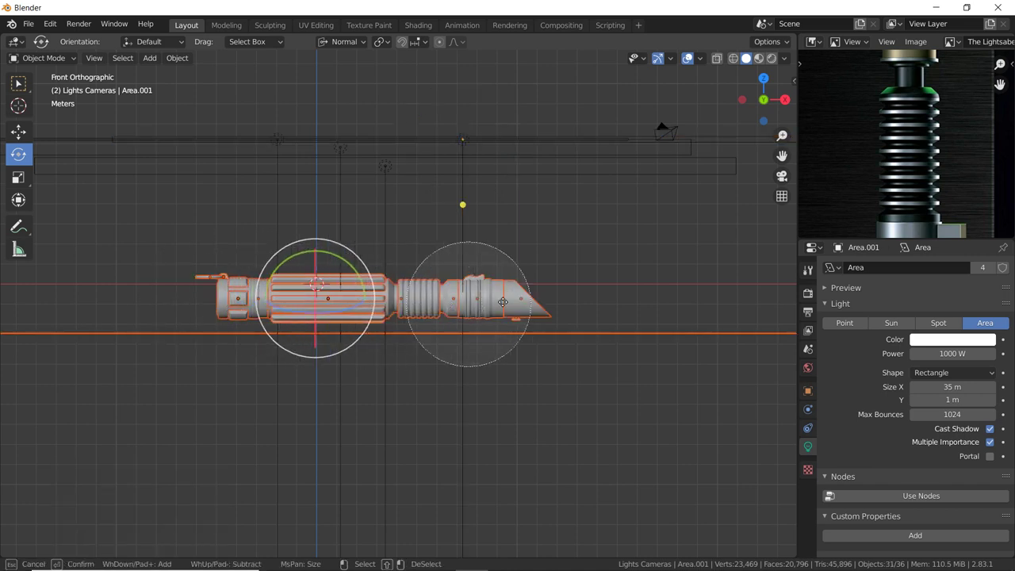
{"action": "mouse_move", "coordinate": [465, 313]}
{"action": "middle_mouse_down"}
{"action": "mouse_move", "coordinate": [584, 288]}
{"action": "mouse_move", "coordinate": [489, 311]}
{"action": "mouse_move", "coordinate": [544, 271]}
{"action": "middle_mouse_up"}
{"action": "key", "text": "Escape"}
{"action": "left_click", "coordinate": [585, 283], "text": "shift"}
Rotate the hilt 90° about X, then view through the camera with nothing selected.
{"action": "type", "text": "rx90"}
{"action": "key", "text": "Return"}
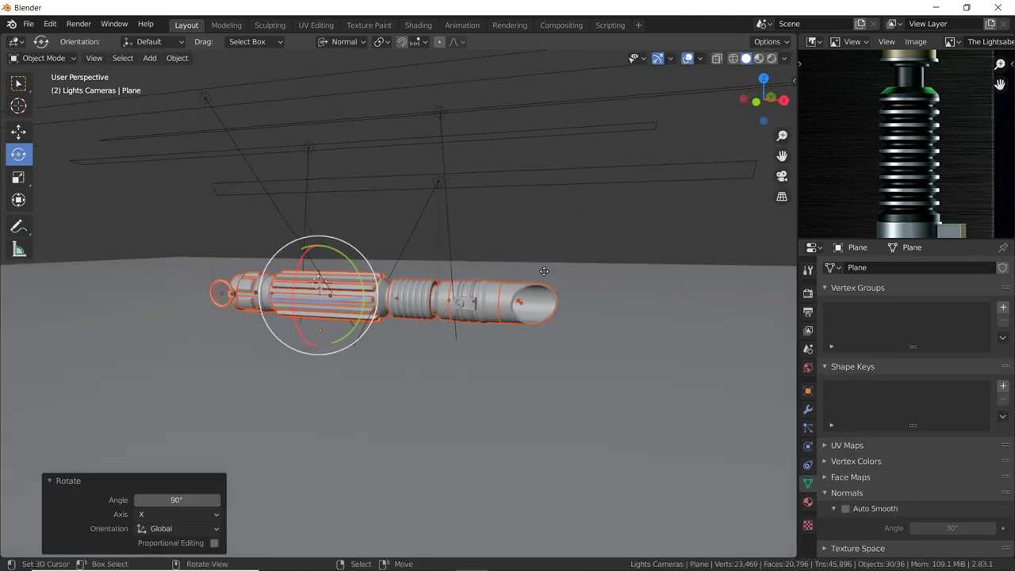
{"action": "key", "text": "KP_0"}
{"action": "key", "text": "alt+a"}
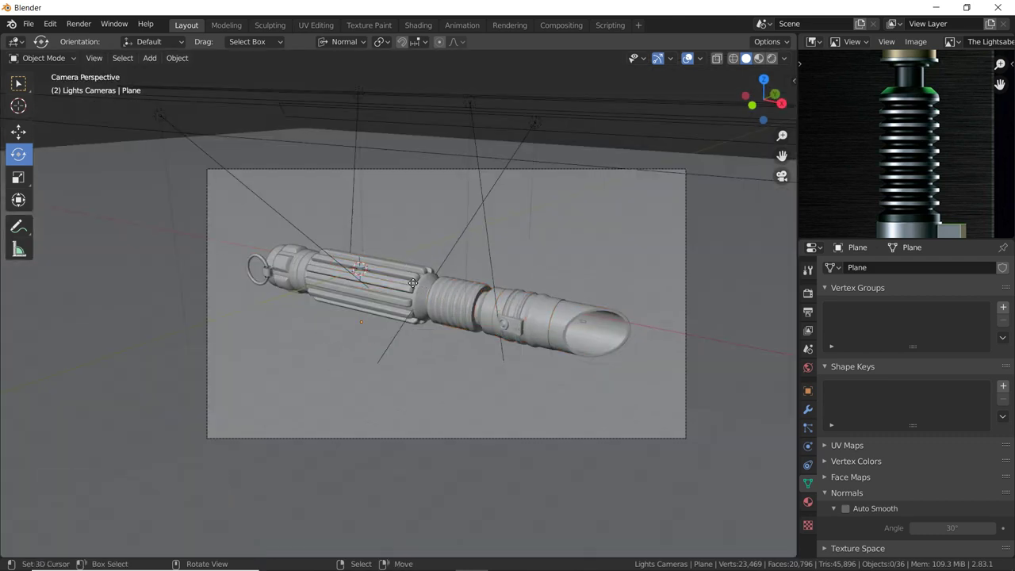
Render the final Cycles image at 250 samples with F12.
{"action": "left_click", "coordinate": [807, 293]}
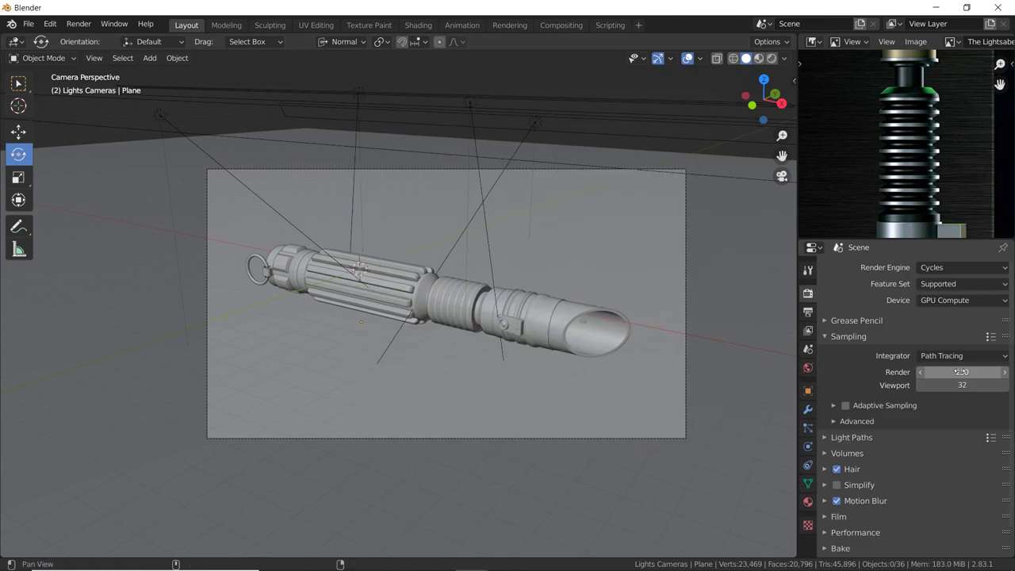
{"action": "key", "text": "F12"}
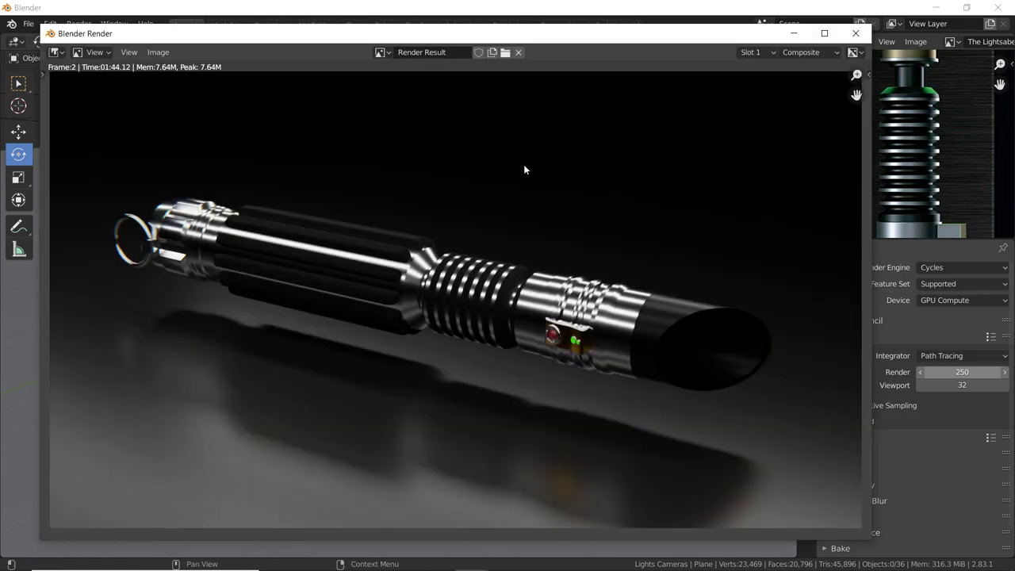
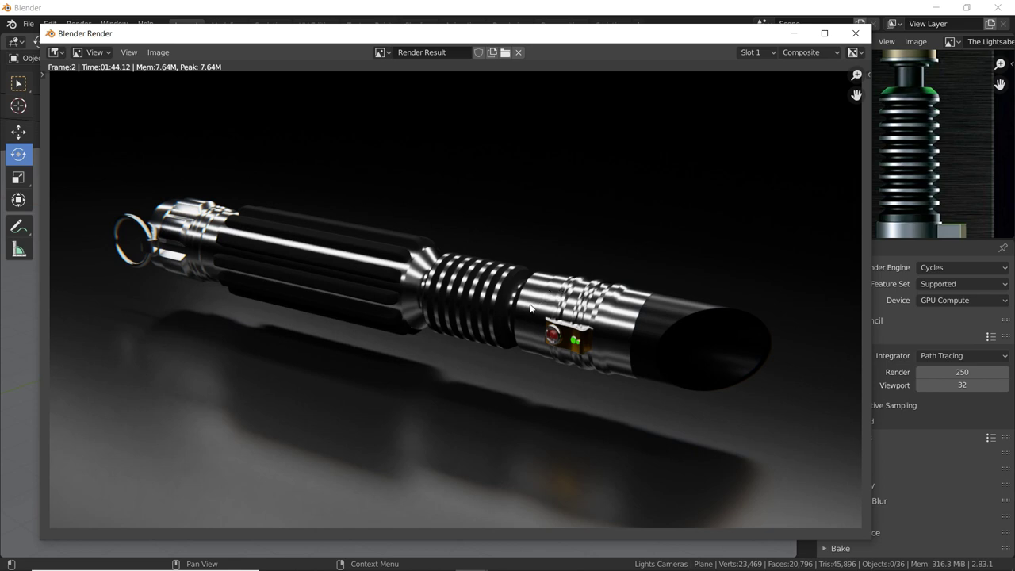
Close the render preview and turn that area into an Outliner with viewport visibility toggles shown.
{"action": "left_click", "coordinate": [855, 34]}
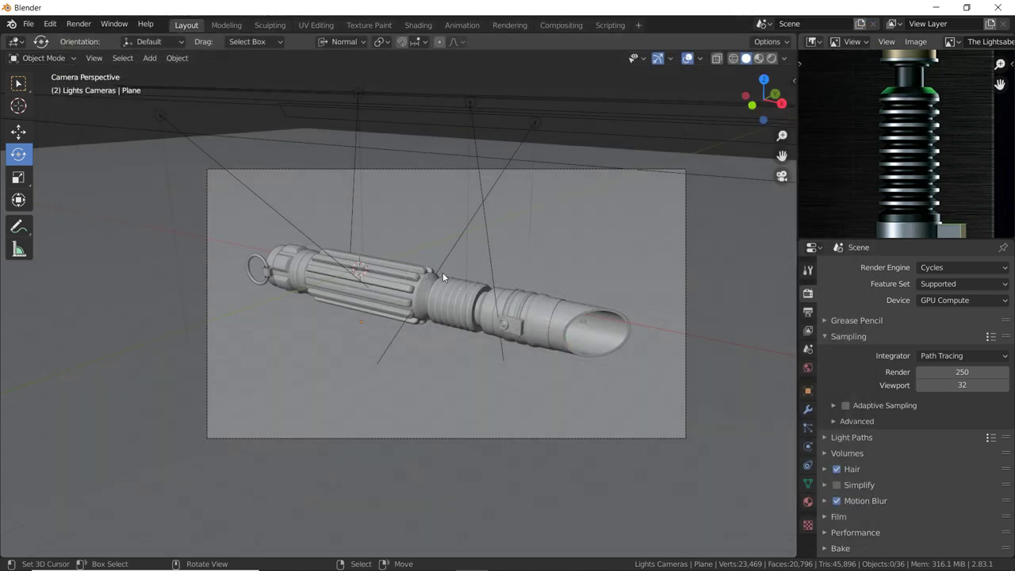
{"action": "left_click", "coordinate": [811, 42]}
{"action": "left_click", "coordinate": [751, 88]}
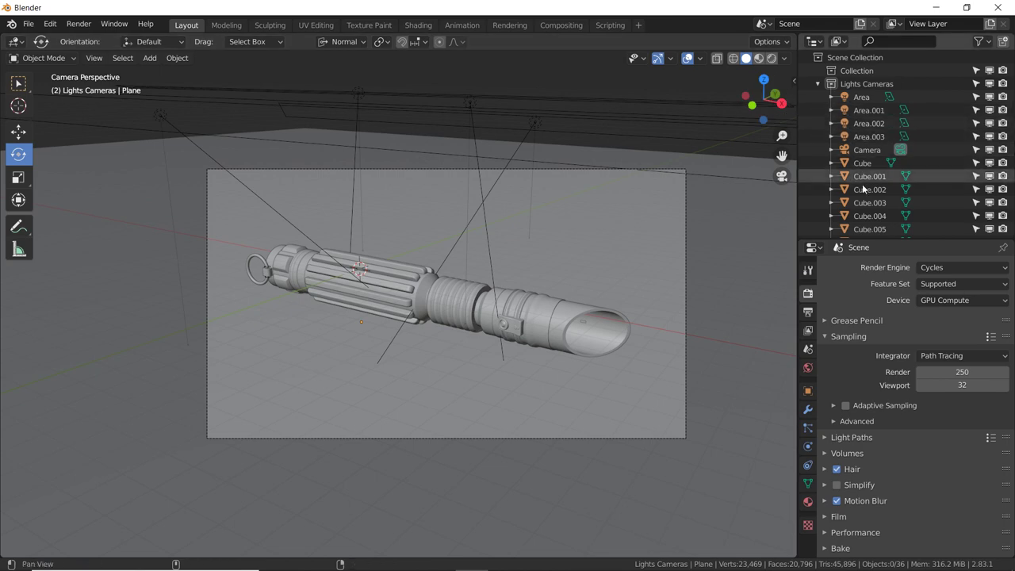
{"action": "scroll", "coordinate": [911, 182], "scroll_direction": "down", "scroll_amount": 5}
{"action": "left_click", "coordinate": [983, 42]}
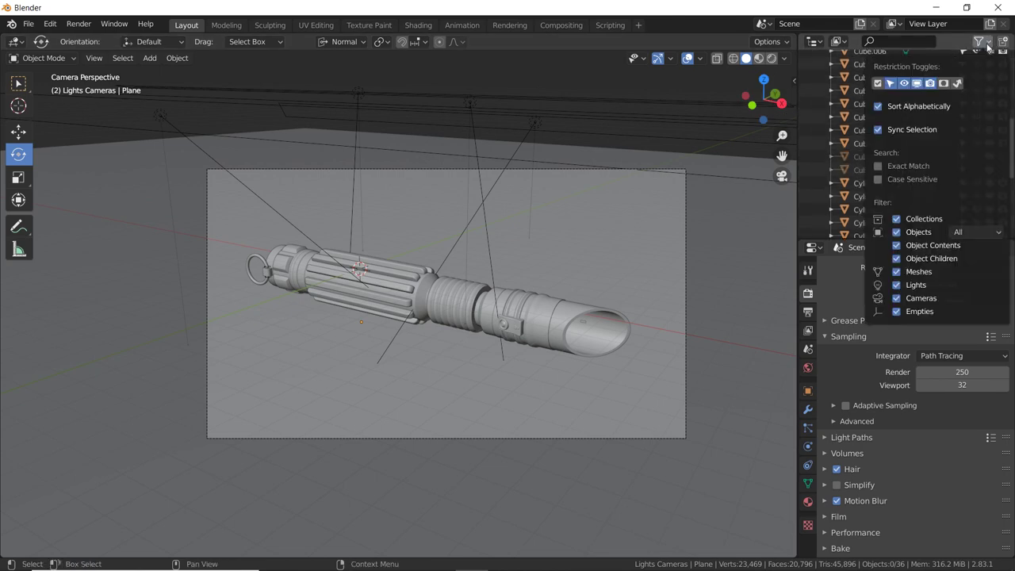
{"action": "left_click", "coordinate": [909, 86]}
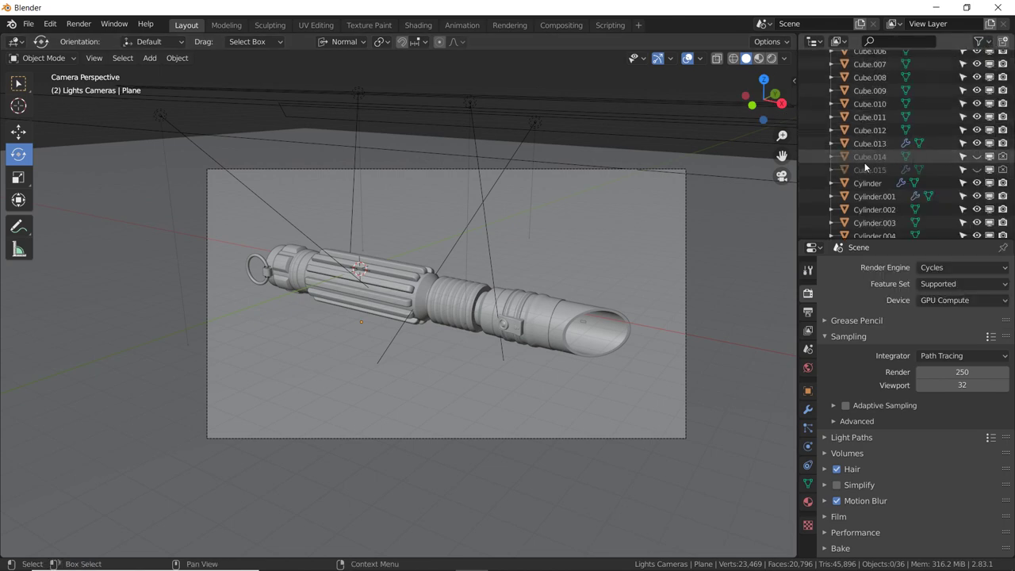
Unhide Cube.015, keep Cube.014 hidden, and select the upright Cube.015 cutter box.
{"action": "left_click", "coordinate": [888, 157]}
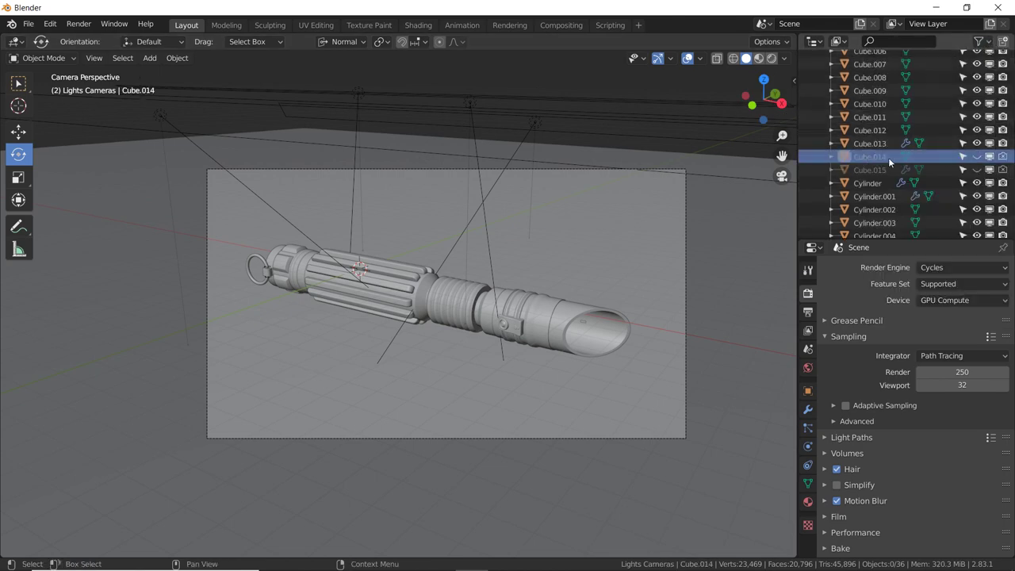
{"action": "left_click", "coordinate": [977, 156]}
{"action": "middle_click_drag", "start_coordinate": [409, 194], "coordinate": [407, 222]}
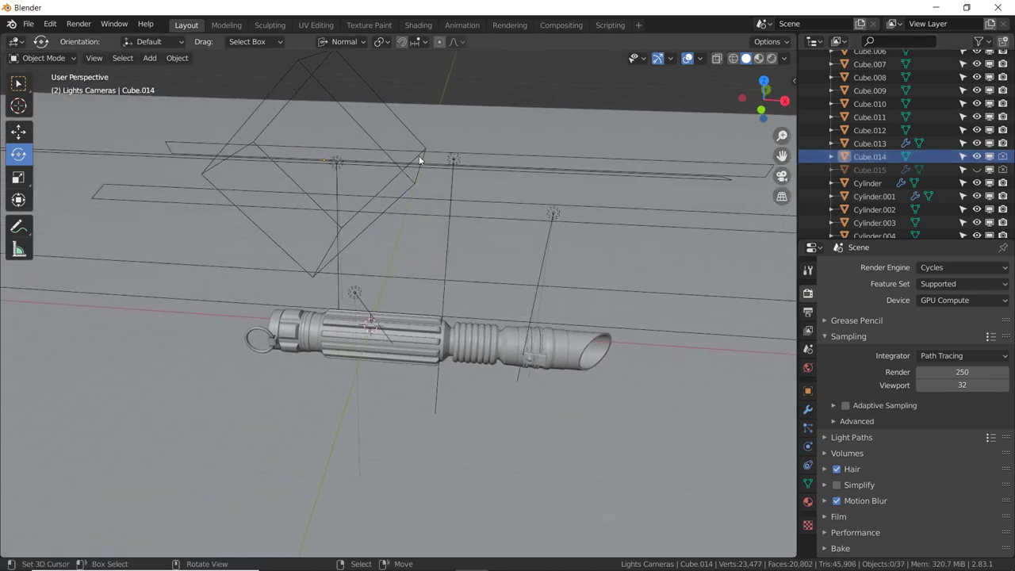
{"action": "left_click", "coordinate": [977, 156]}
{"action": "left_click", "coordinate": [977, 170]}
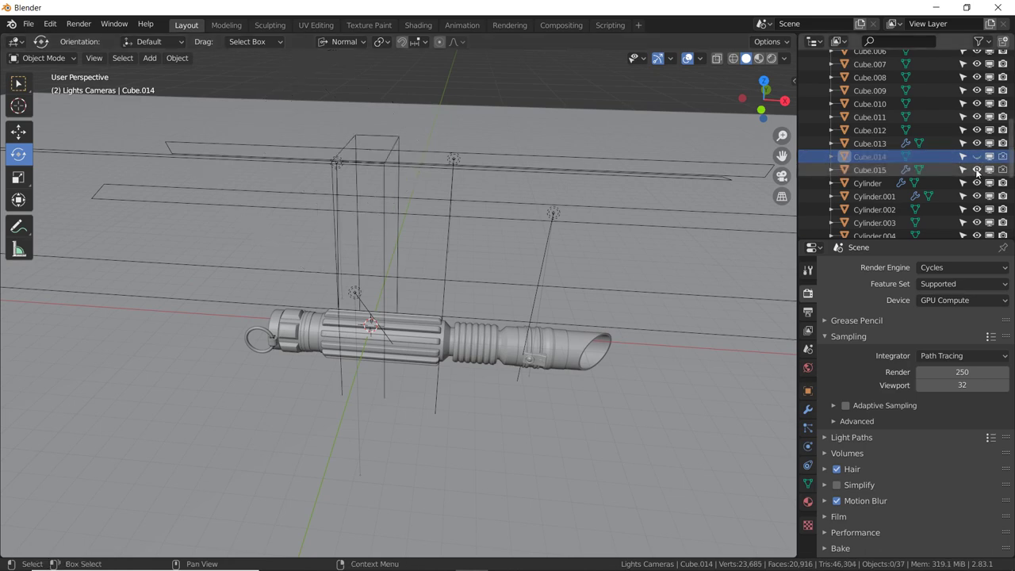
{"action": "left_click", "coordinate": [394, 145]}
Rotate Cube.015 90° about Y and switch to front view.
{"action": "left_click", "coordinate": [398, 138]}
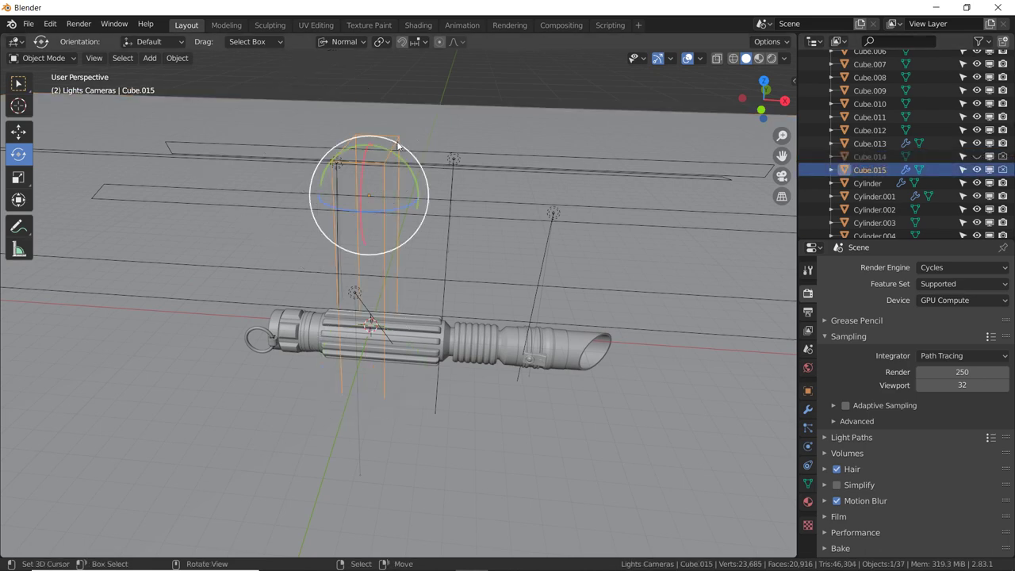
{"action": "type", "text": "y90"}
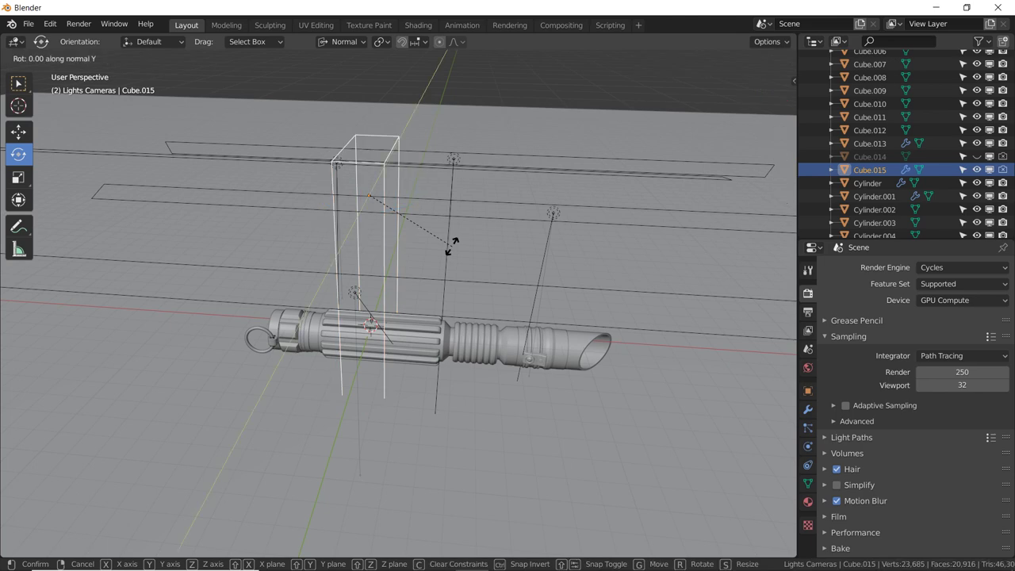
{"action": "type", "text": "y"}
{"action": "key", "text": "Return"}
{"action": "key", "text": "KP_1"}
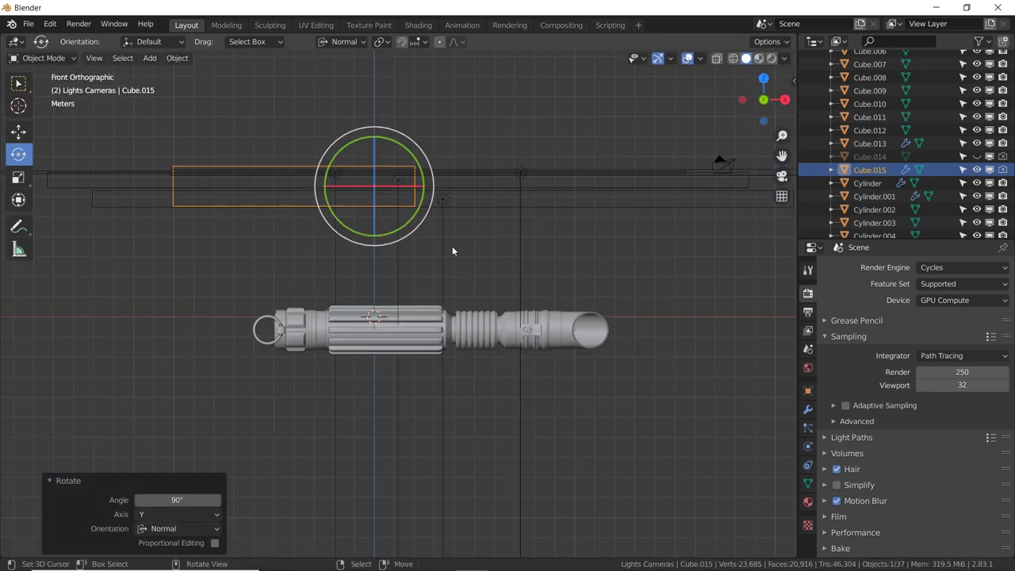
Move Cube.015 to lie along the middle of the hilt.
{"action": "key", "text": "g"}
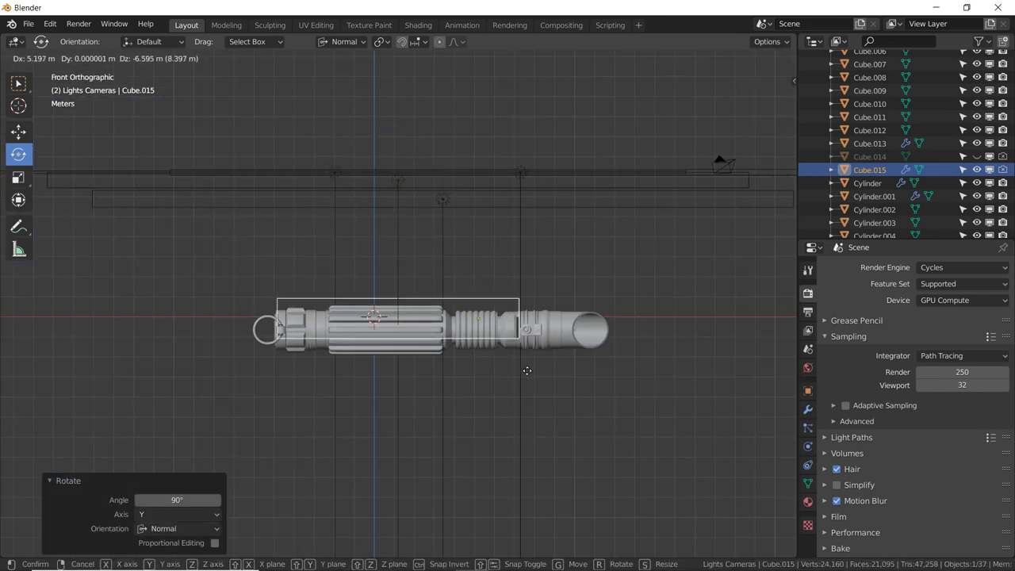
{"action": "left_click", "coordinate": [572, 369]}
{"action": "key", "text": "KP_Decimal"}
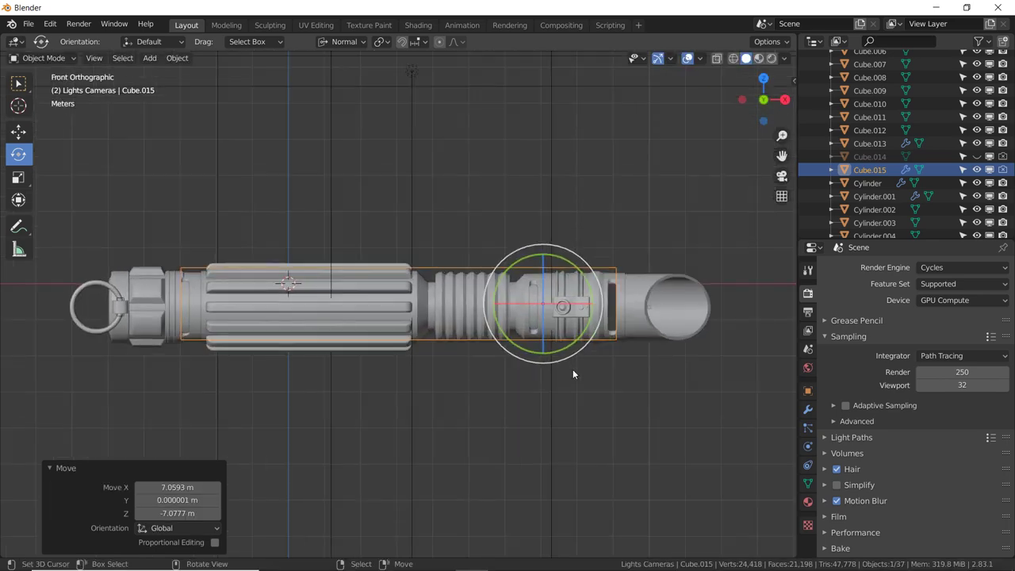
{"action": "middle_click_drag", "start_coordinate": [573, 369], "coordinate": [569, 349]}
{"action": "key", "text": "g"}
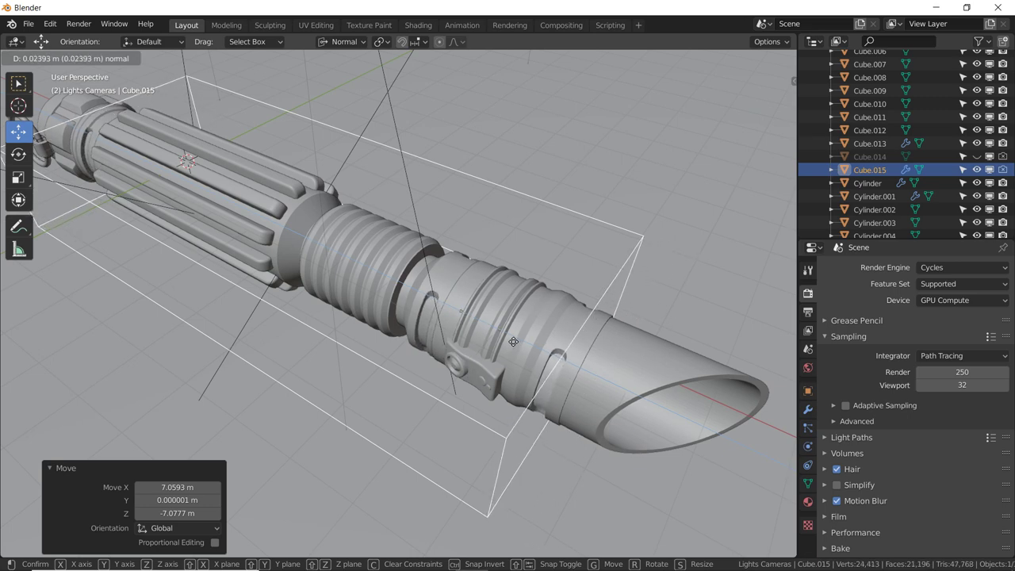
{"action": "left_click", "coordinate": [513, 346]}
{"action": "middle_click_drag", "start_coordinate": [513, 346], "coordinate": [530, 297]}
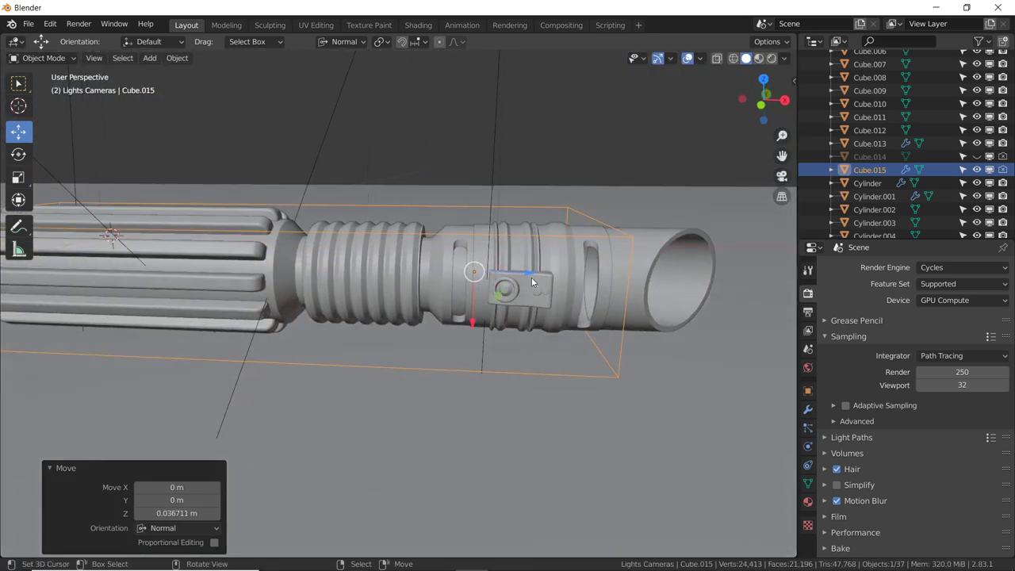
{"action": "left_click_drag", "start_coordinate": [533, 274], "coordinate": [531, 272]}
{"action": "mouse_move", "coordinate": [531, 272]}
{"action": "middle_mouse_down"}
{"action": "mouse_move", "coordinate": [431, 283]}
{"action": "mouse_move", "coordinate": [488, 262]}
{"action": "mouse_move", "coordinate": [474, 297]}
{"action": "middle_mouse_up"}
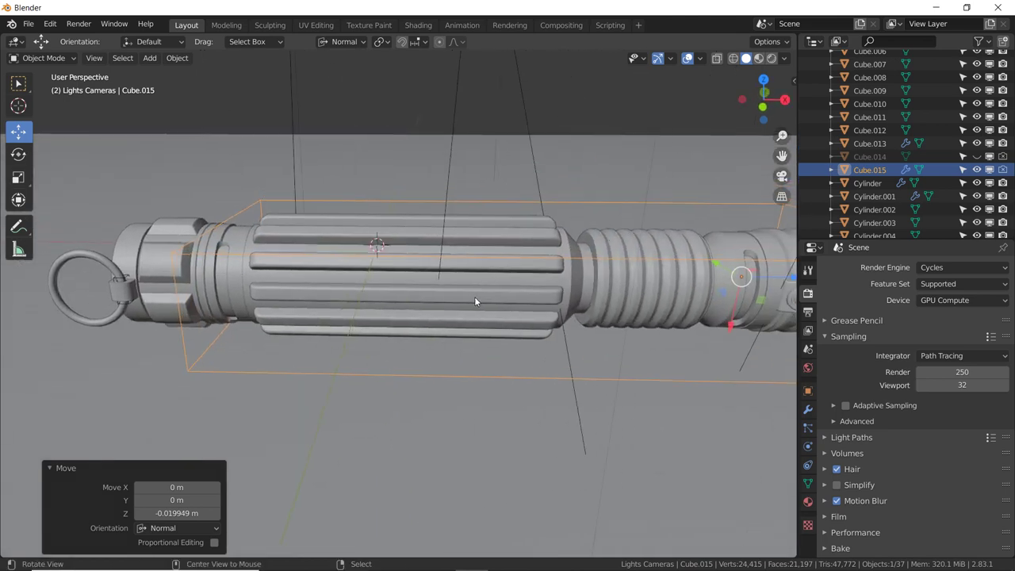
Shift Cube.015 along global X and lower it slightly to fine-tune the cut.
{"action": "key", "text": "g"}
{"action": "key", "text": "x"}
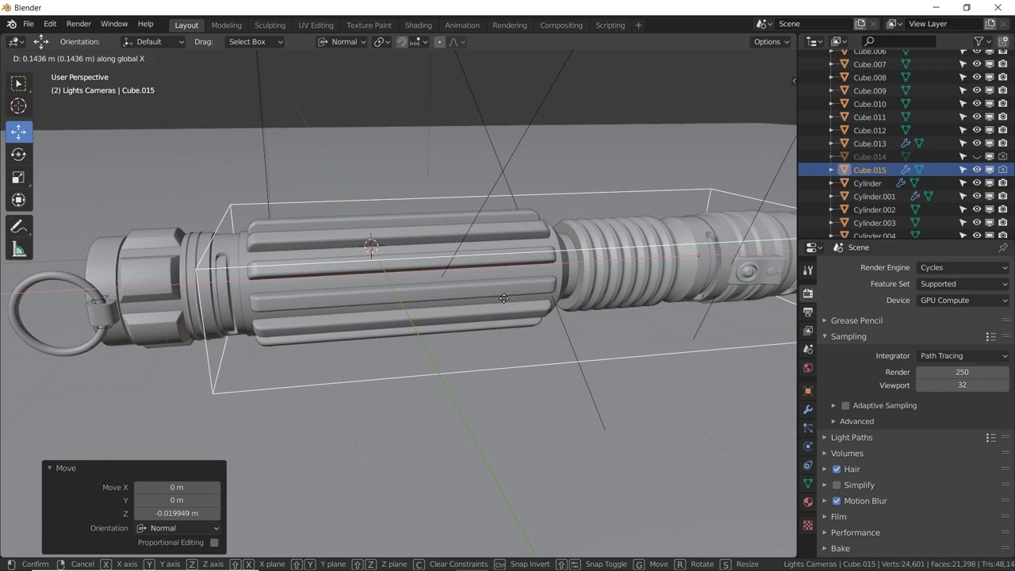
{"action": "left_click", "coordinate": [504, 298]}
{"action": "middle_click_drag", "start_coordinate": [290, 317], "coordinate": [252, 321]}
{"action": "left_click", "coordinate": [228, 322]}
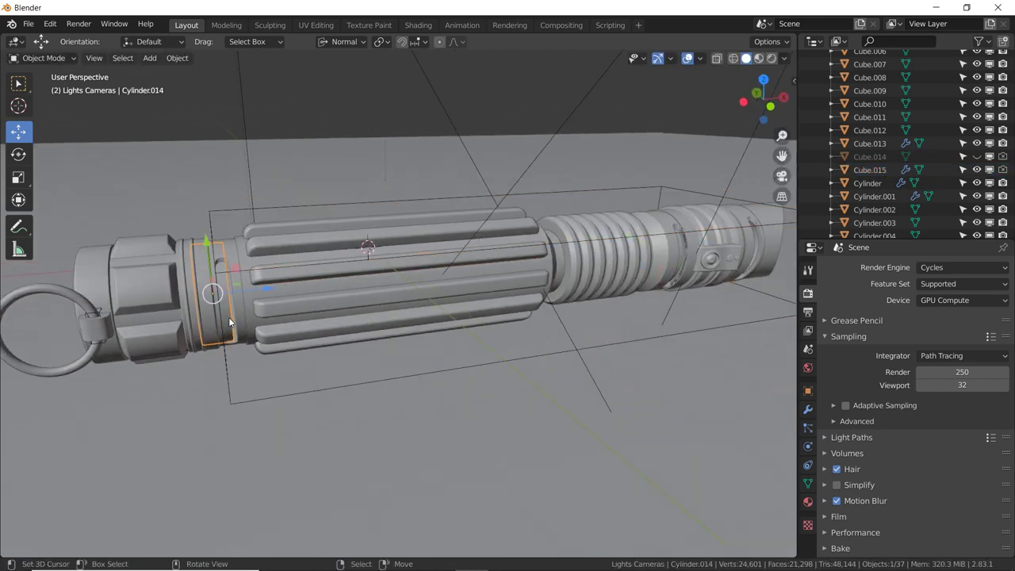
{"action": "left_click_drag", "start_coordinate": [268, 293], "coordinate": [269, 296]}
{"action": "middle_click_drag", "start_coordinate": [454, 273], "coordinate": [427, 294]}
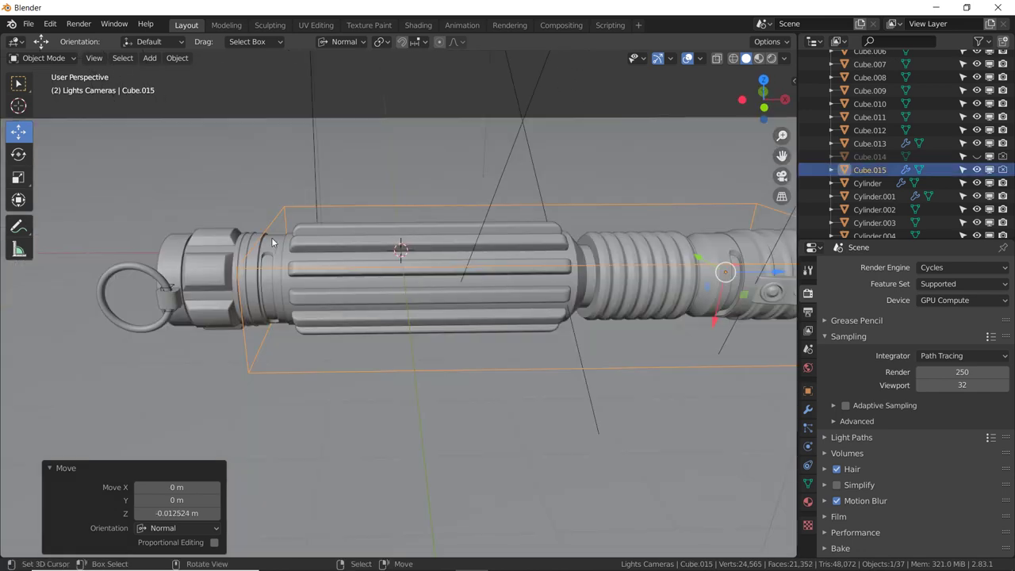
Apply the Boolean modifier on Cylinder.001 and on Cylinder.
{"action": "left_click", "coordinate": [269, 240]}
{"action": "left_click", "coordinate": [808, 409]}
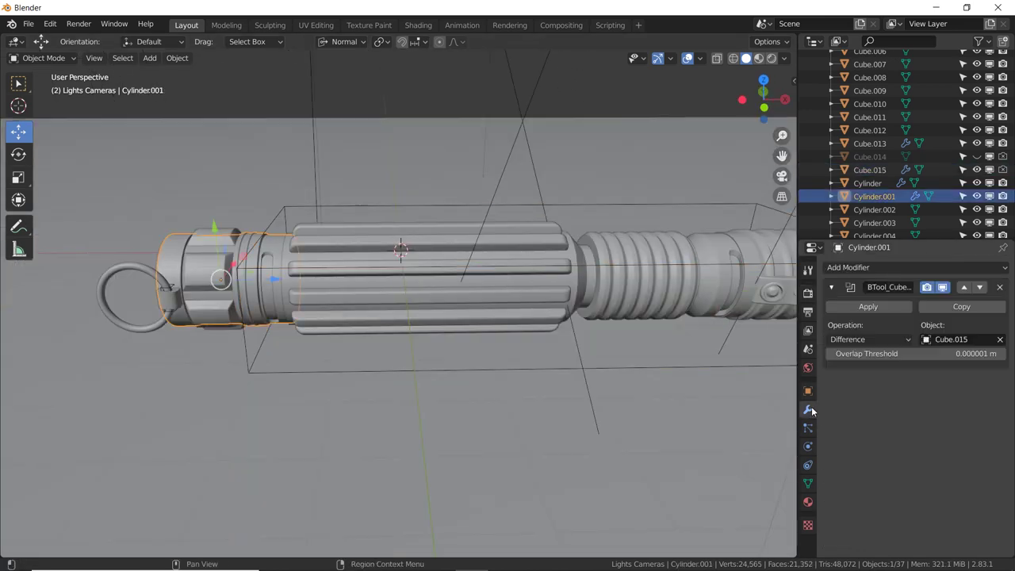
{"action": "left_click", "coordinate": [871, 305]}
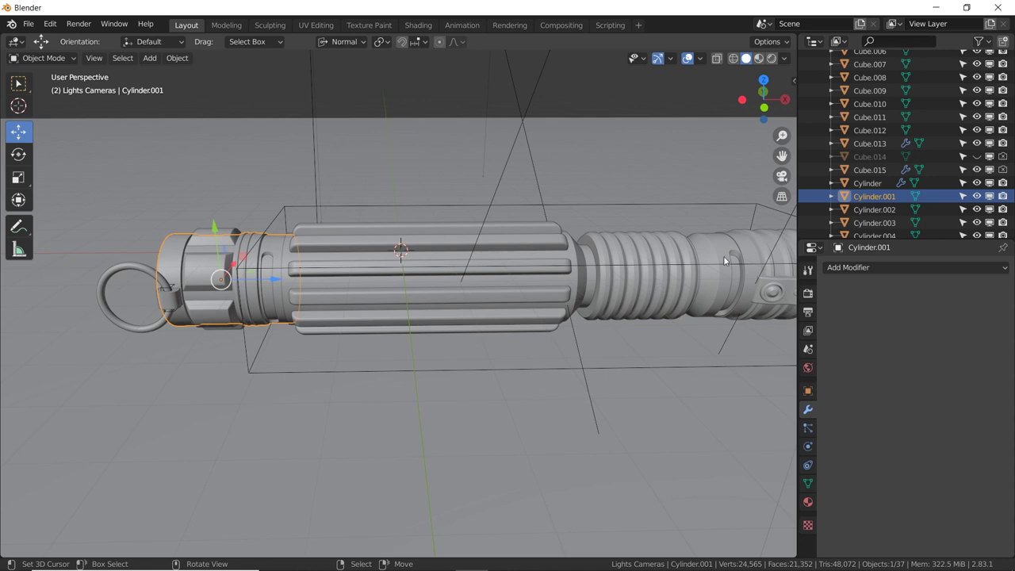
{"action": "left_click", "coordinate": [724, 260]}
{"action": "left_click", "coordinate": [870, 307]}
{"action": "key", "text": "KP_Decimal"}
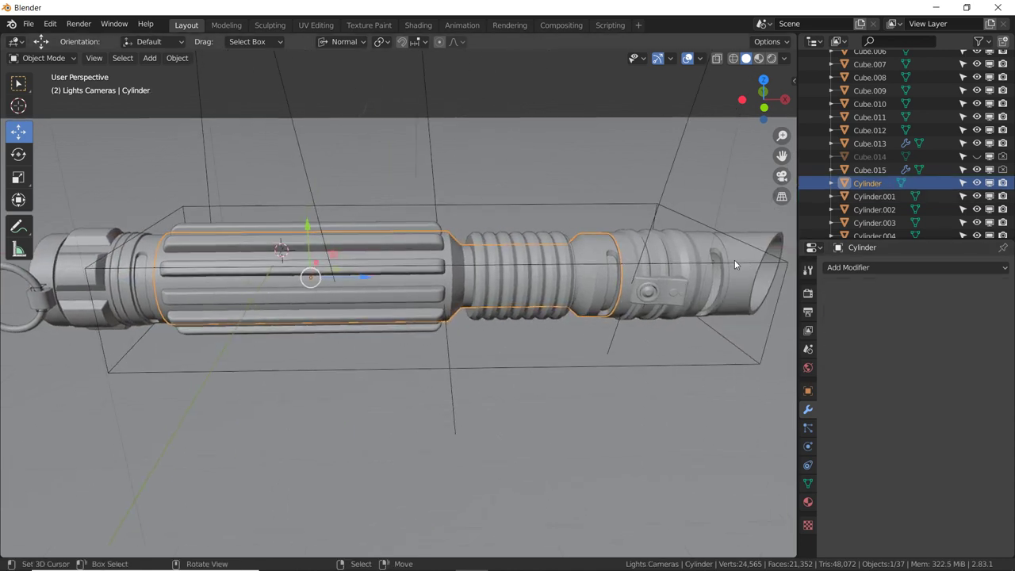
Apply the Boolean modifier on Cylinder.009 and reselect it.
{"action": "left_click", "coordinate": [733, 259]}
{"action": "left_click", "coordinate": [712, 271]}
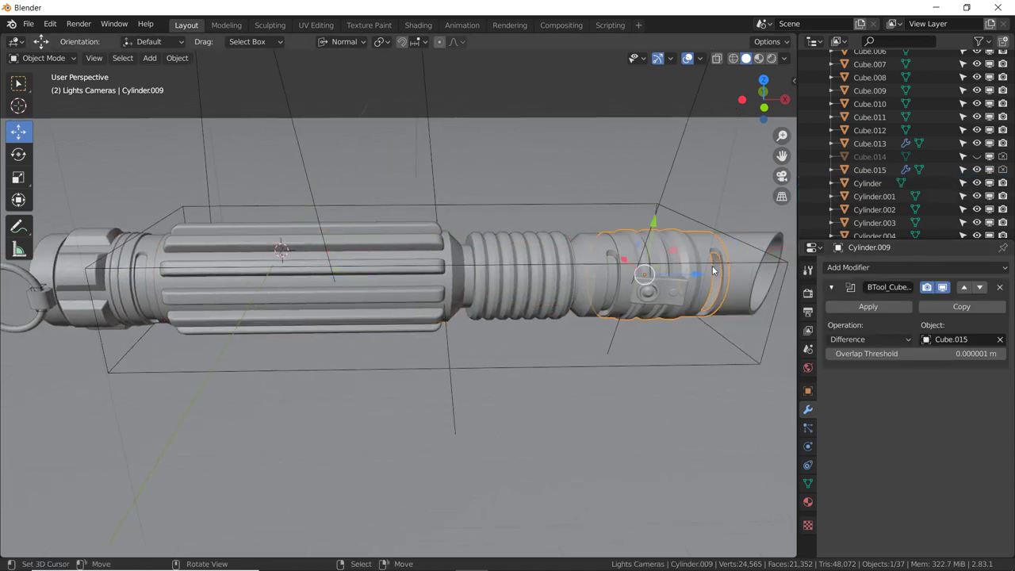
{"action": "left_click", "coordinate": [854, 306]}
{"action": "key", "text": "KP_Decimal"}
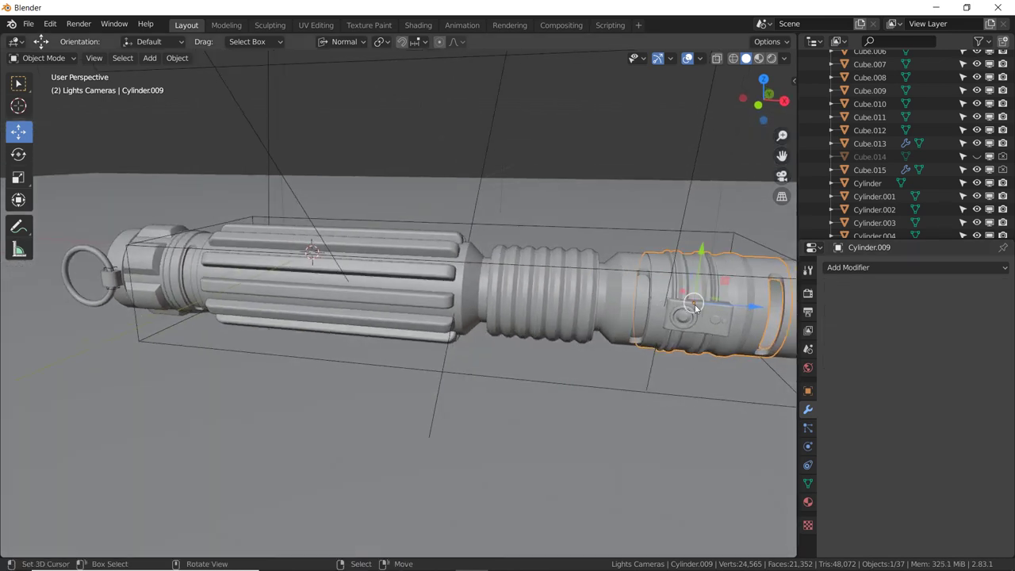
{"action": "mouse_move", "coordinate": [695, 306]}
{"action": "middle_mouse_down"}
{"action": "mouse_move", "coordinate": [559, 303]}
{"action": "mouse_move", "coordinate": [533, 317]}
{"action": "mouse_move", "coordinate": [330, 269]}
{"action": "mouse_move", "coordinate": [527, 309]}
{"action": "middle_mouse_up"}
{"action": "key", "text": "alt+a"}
{"action": "left_click", "coordinate": [525, 319]}
{"action": "scroll", "coordinate": [530, 313], "scroll_direction": "up", "scroll_amount": 2}
In Edit Mode on Cylinder.009, select the whole clip piece on the middle section.
{"action": "key", "text": "Tab"}
{"action": "key", "text": "c"}
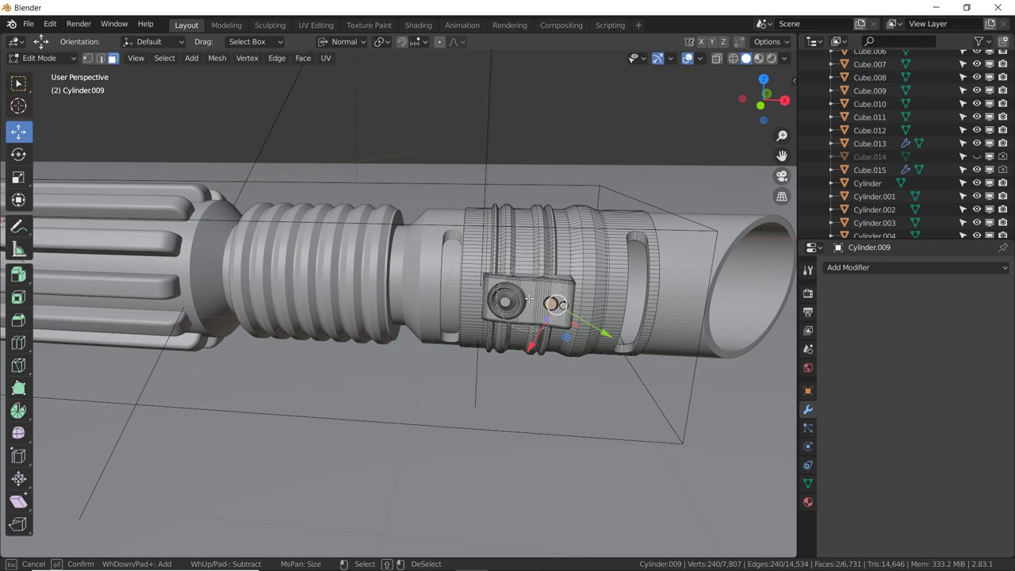
{"action": "left_click_drag", "start_coordinate": [510, 301], "coordinate": [547, 299]}
{"action": "right_click", "coordinate": [548, 306]}
{"action": "key", "text": "alt+a"}
{"action": "key", "text": "c"}
{"action": "right_click", "coordinate": [553, 303]}
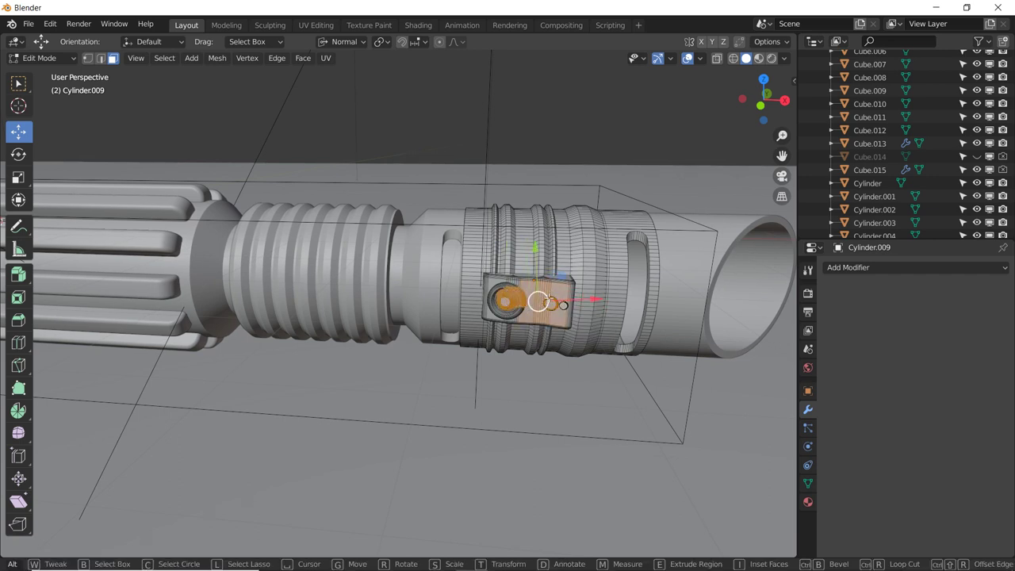
{"action": "middle_click_drag", "start_coordinate": [548, 297], "coordinate": [596, 240]}
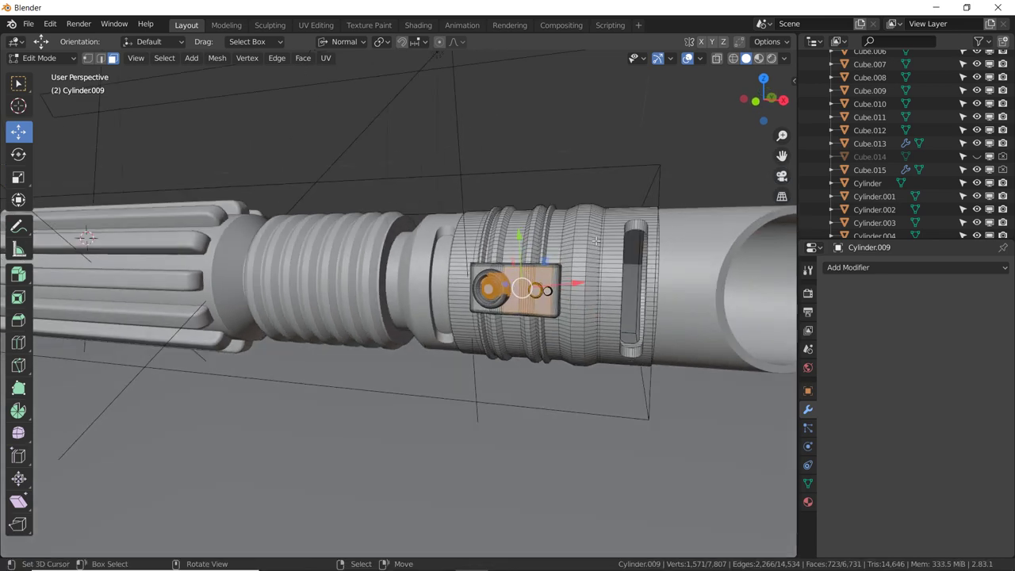
{"action": "key", "text": "ctrl+l"}
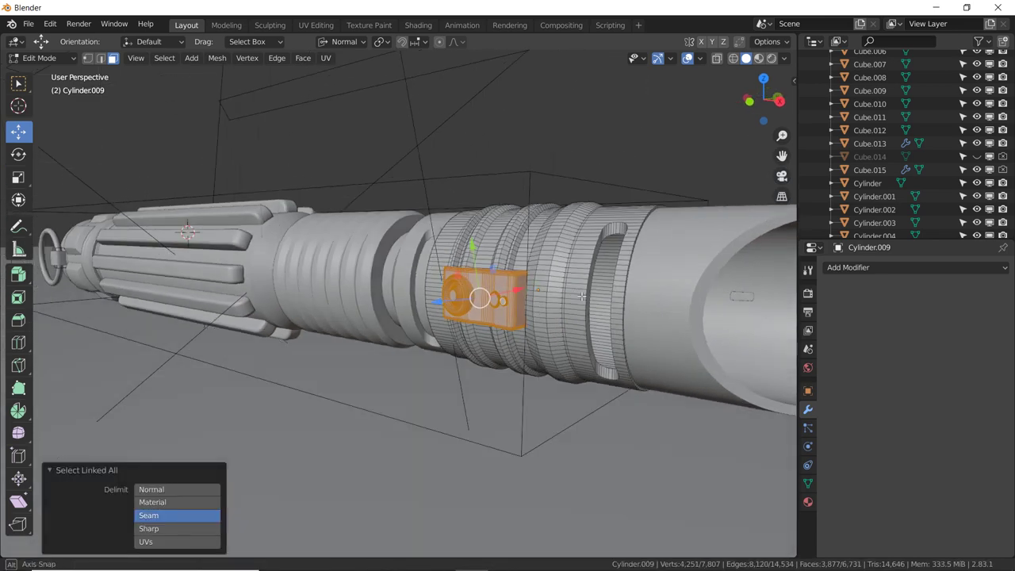
{"action": "middle_click_drag", "start_coordinate": [596, 241], "coordinate": [560, 281]}
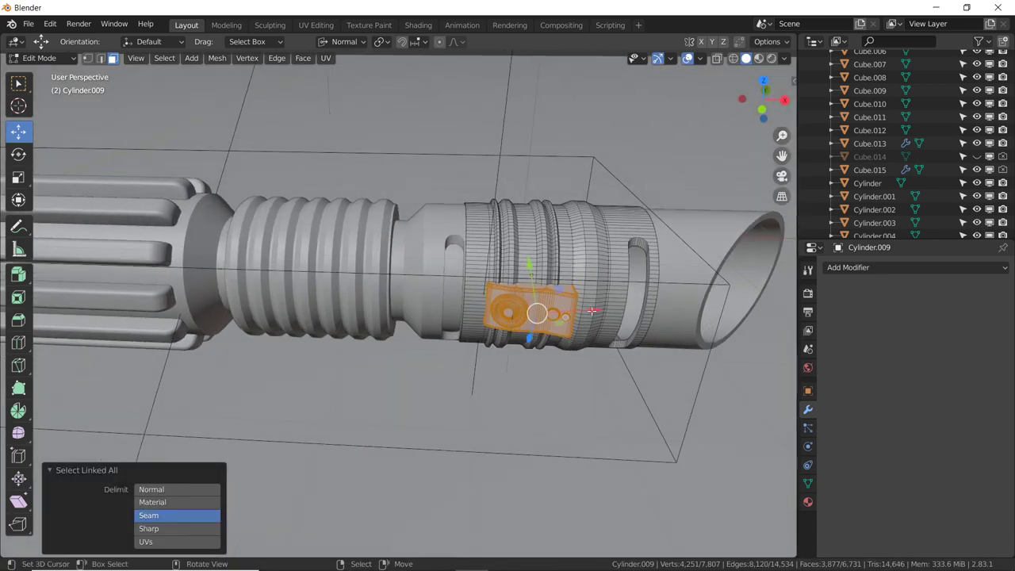
Scale the clip piece up by 1.335.
{"action": "left_click", "coordinate": [382, 44]}
{"action": "key", "text": "s"}
{"action": "left_click", "coordinate": [634, 339]}
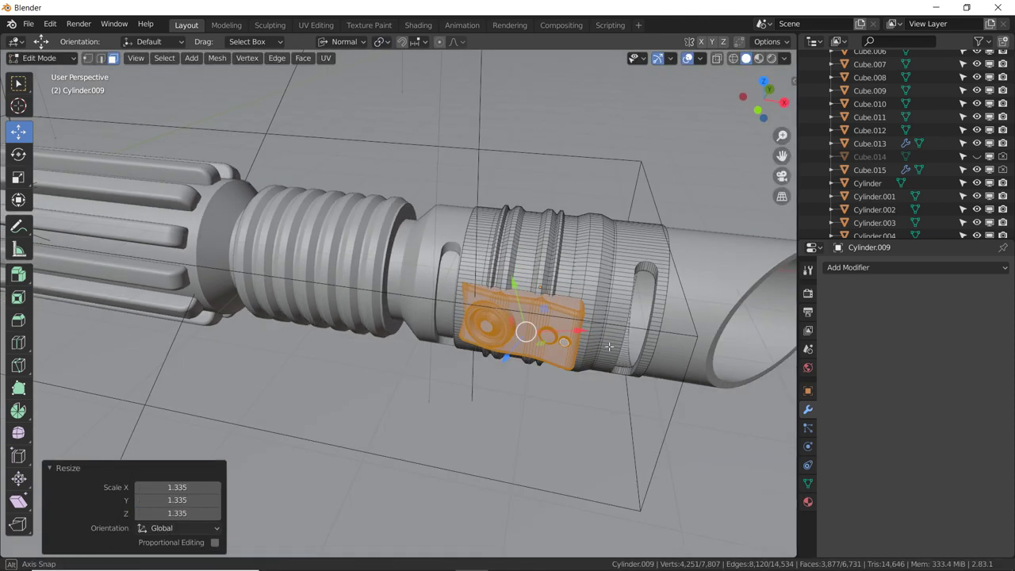
{"action": "middle_click_drag", "start_coordinate": [635, 339], "coordinate": [444, 210]}
Set Global orientation, move the clip -0.053911 m along Y, and return to Object Mode.
{"action": "left_click", "coordinate": [343, 41]}
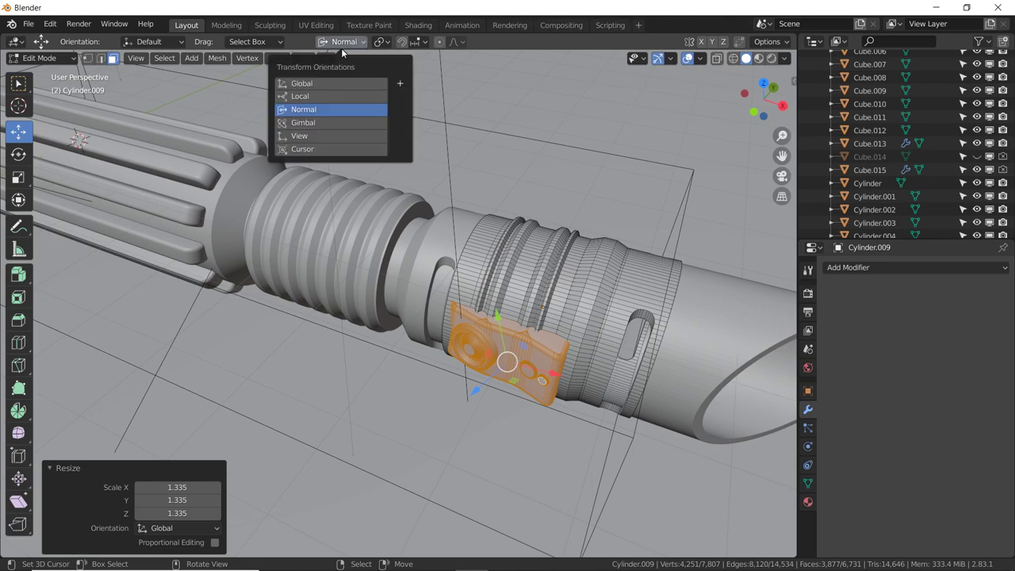
{"action": "left_click", "coordinate": [319, 84]}
{"action": "mouse_move", "coordinate": [476, 278]}
{"action": "middle_mouse_down"}
{"action": "mouse_move", "coordinate": [537, 324]}
{"action": "mouse_move", "coordinate": [527, 301]}
{"action": "mouse_move", "coordinate": [494, 328]}
{"action": "mouse_move", "coordinate": [435, 293]}
{"action": "mouse_move", "coordinate": [564, 266]}
{"action": "middle_mouse_up"}
{"action": "key", "text": "g"}
{"action": "left_click", "coordinate": [501, 341]}
{"action": "key", "text": "Tab"}
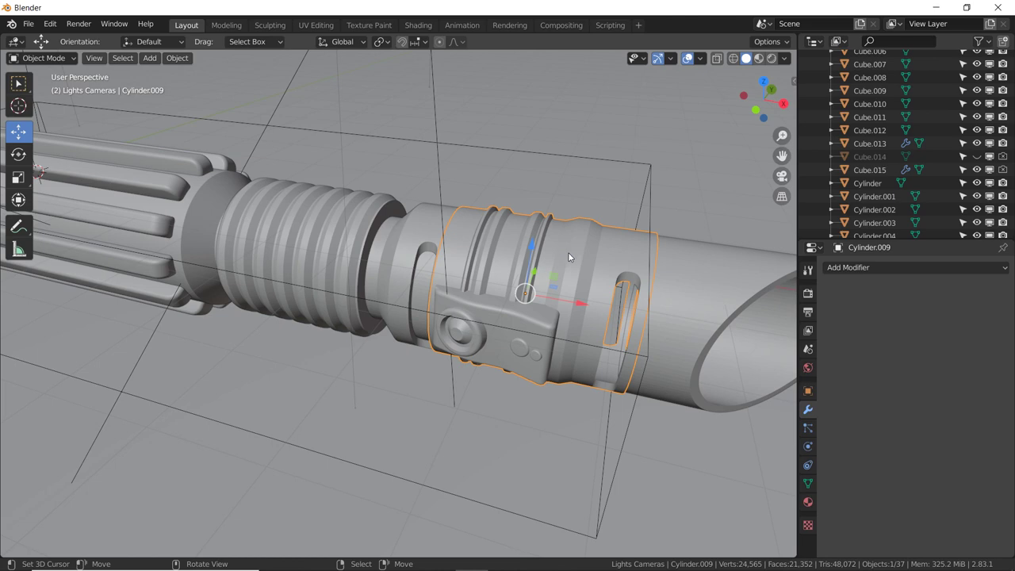
On the middle hilt section, set the Aluminum material's Specular to 0.473 and Roughness to 0.244.
{"action": "left_click", "coordinate": [671, 260]}
{"action": "left_click", "coordinate": [808, 501]}
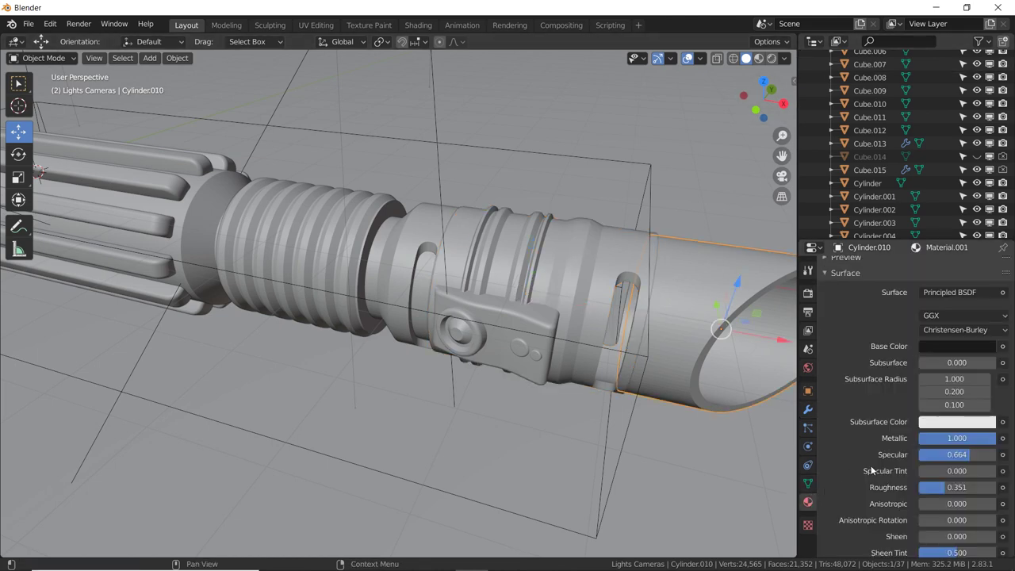
{"action": "scroll", "coordinate": [864, 393], "scroll_direction": "up", "scroll_amount": 4}
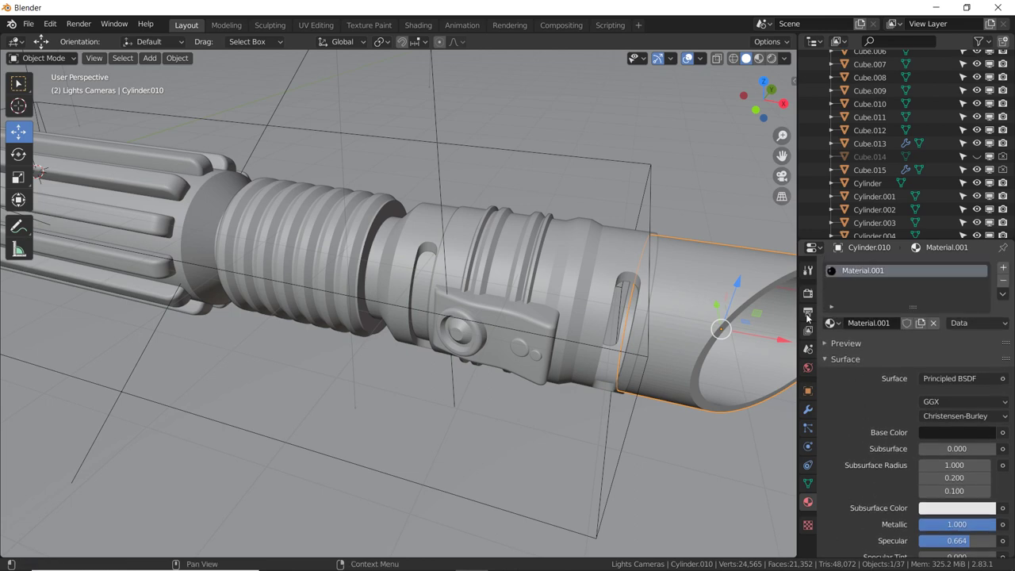
{"action": "left_click", "coordinate": [635, 277]}
{"action": "left_click", "coordinate": [864, 270]}
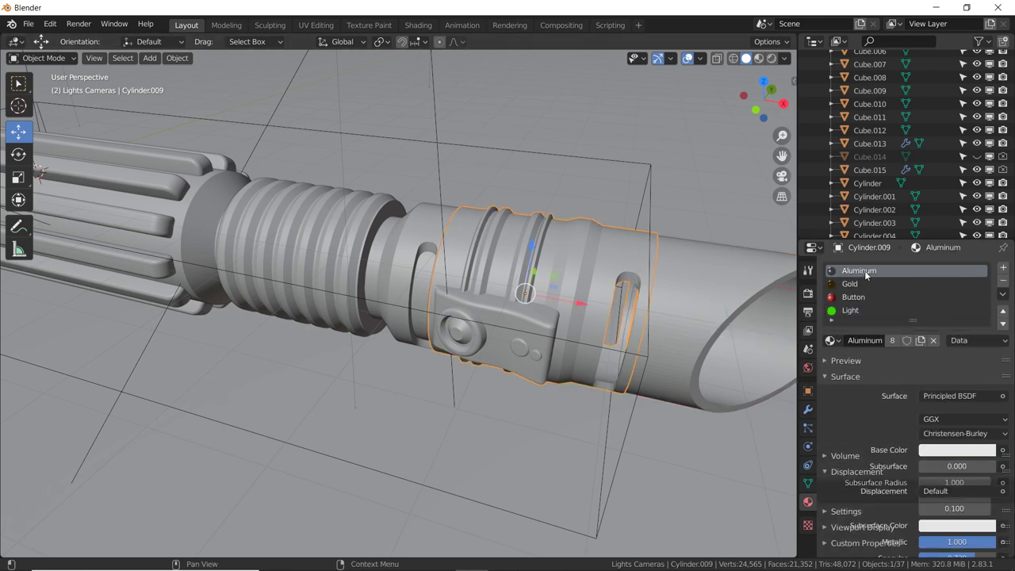
{"action": "scroll", "coordinate": [864, 405], "scroll_direction": "down", "scroll_amount": 4}
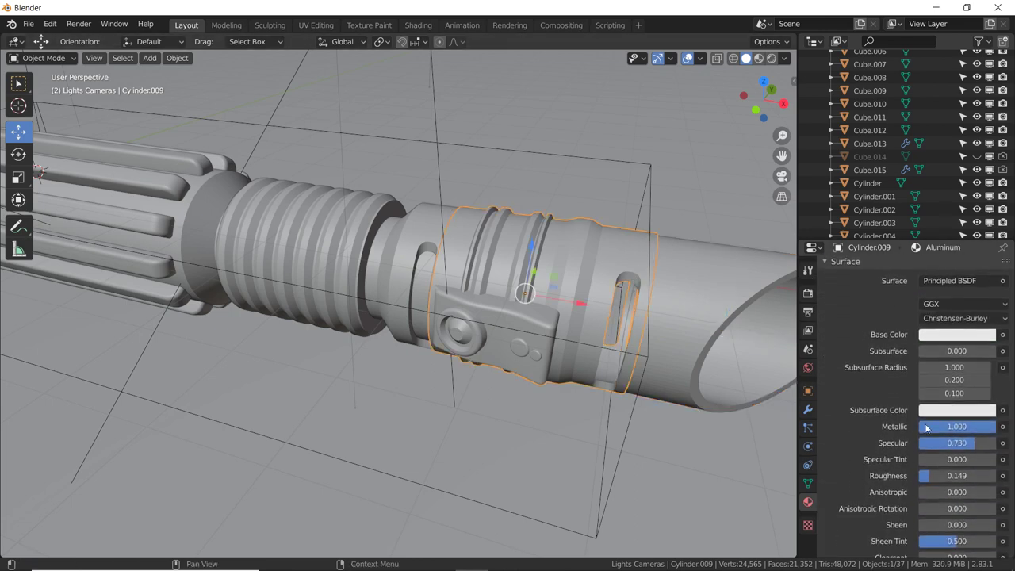
{"action": "left_click_drag", "start_coordinate": [960, 445], "coordinate": [936, 447]}
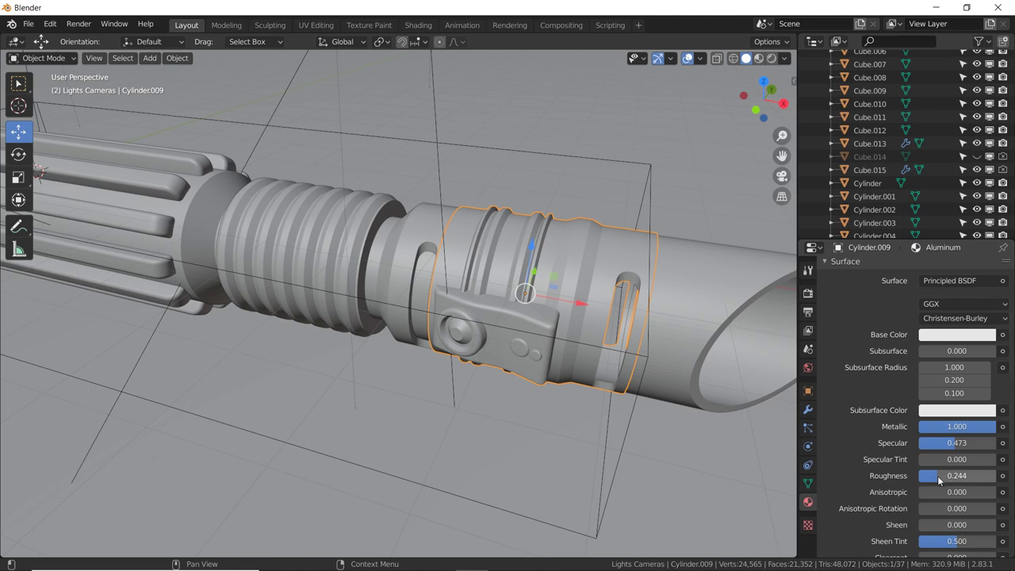
On the grip groove strip, set the Rubber material's Roughness to 0.618 and Specular to 0.577.
{"action": "mouse_move", "coordinate": [567, 387]}
{"action": "middle_mouse_down"}
{"action": "mouse_move", "coordinate": [453, 342]}
{"action": "mouse_move", "coordinate": [452, 242]}
{"action": "middle_mouse_up"}
{"action": "left_click", "coordinate": [452, 242]}
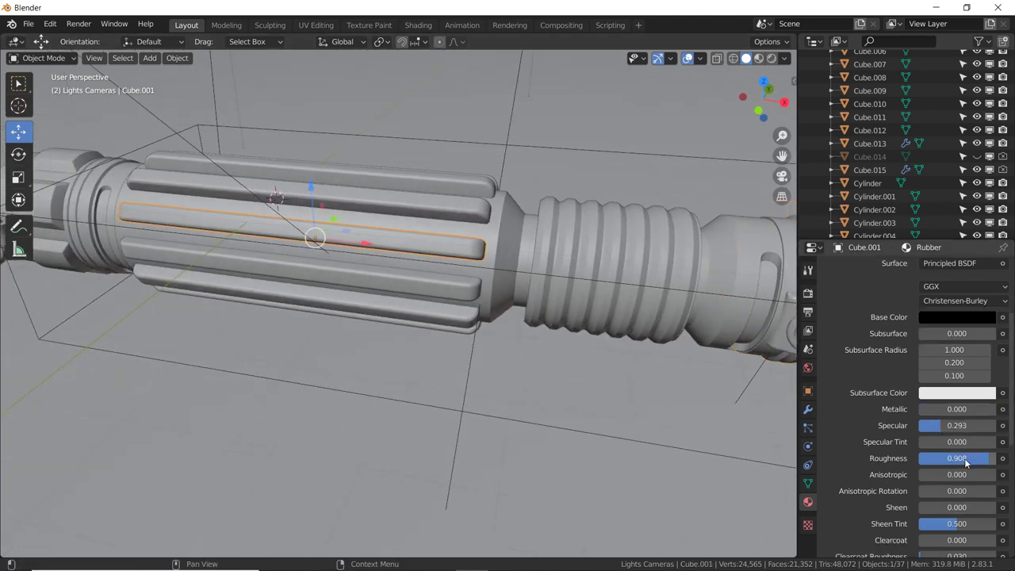
{"action": "left_click_drag", "start_coordinate": [960, 461], "coordinate": [927, 461]}
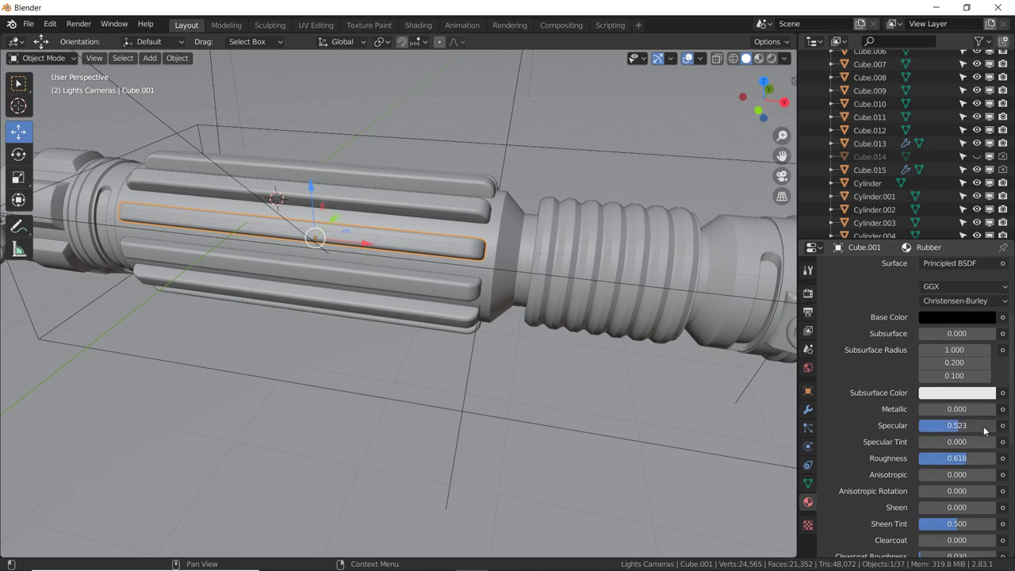
{"action": "left_click_drag", "start_coordinate": [984, 430], "coordinate": [992, 430]}
{"action": "middle_click_drag", "start_coordinate": [309, 271], "coordinate": [366, 303]}
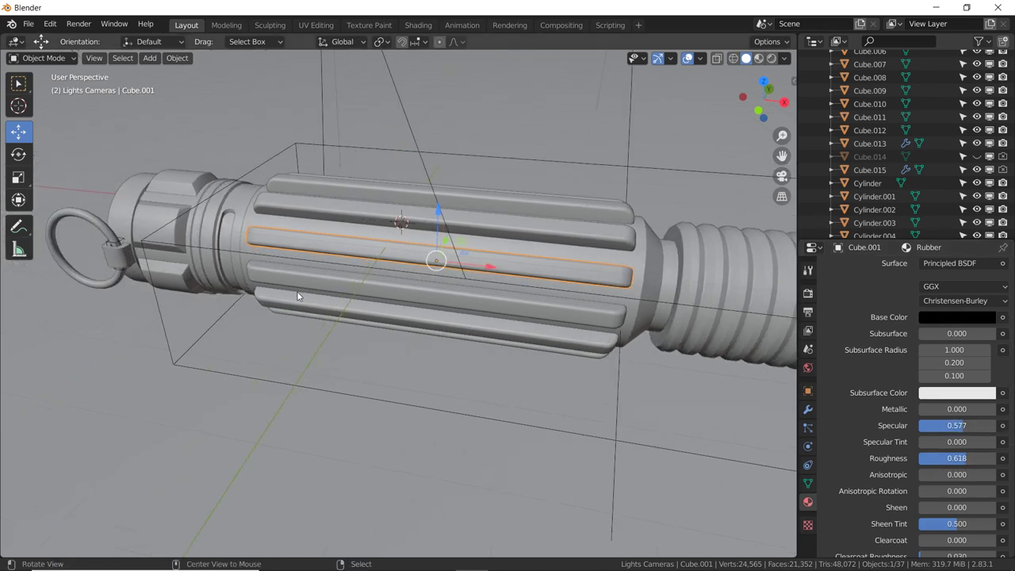
{"action": "mouse_move", "coordinate": [298, 296]}
{"action": "middle_mouse_down"}
{"action": "mouse_move", "coordinate": [316, 292]}
{"action": "mouse_move", "coordinate": [291, 316]}
{"action": "middle_mouse_up"}
Apply the BTool_Cylinder Boolean modifier on the clip Cube.013.
{"action": "left_click", "coordinate": [183, 322]}
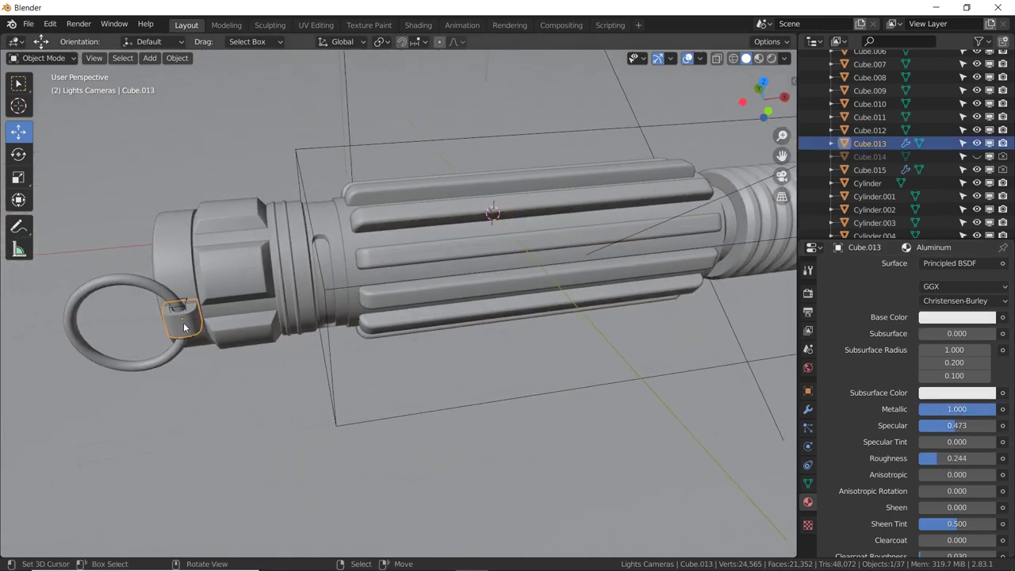
{"action": "mouse_move", "coordinate": [183, 322]}
{"action": "middle_mouse_down"}
{"action": "mouse_move", "coordinate": [274, 323]}
{"action": "mouse_move", "coordinate": [305, 363]}
{"action": "middle_mouse_up"}
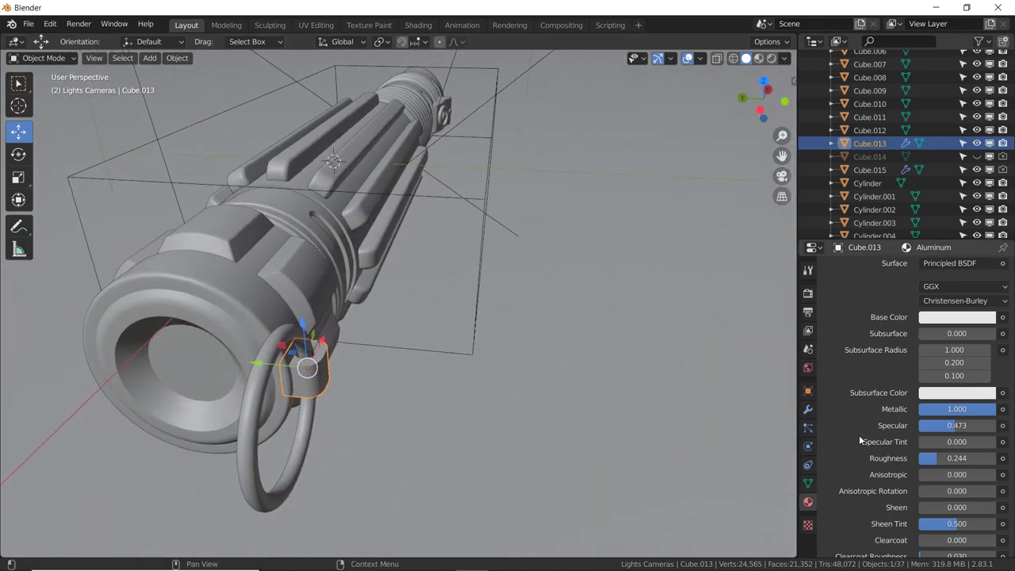
{"action": "left_click", "coordinate": [808, 409]}
{"action": "left_click", "coordinate": [867, 307]}
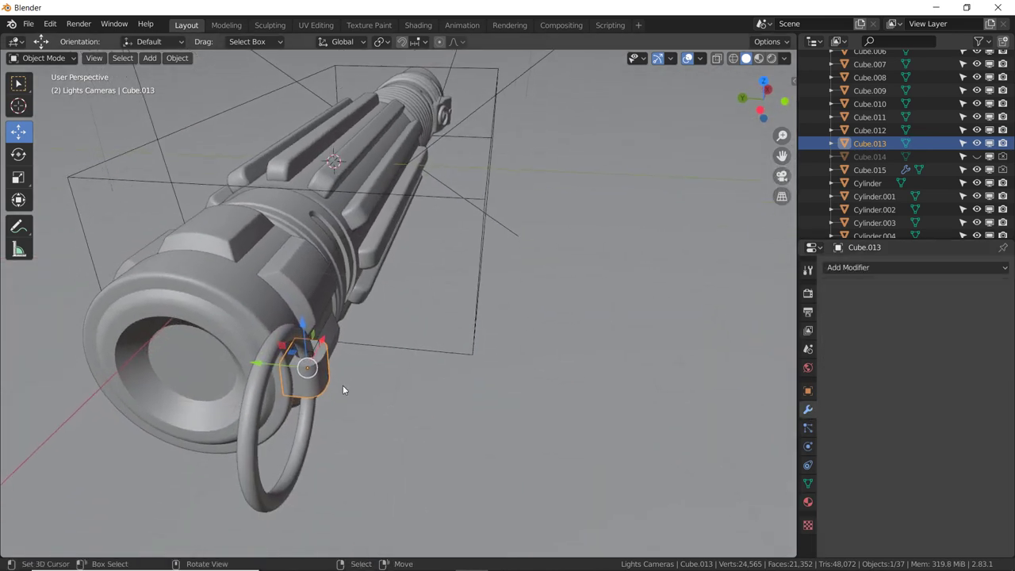
{"action": "key", "text": "g"}
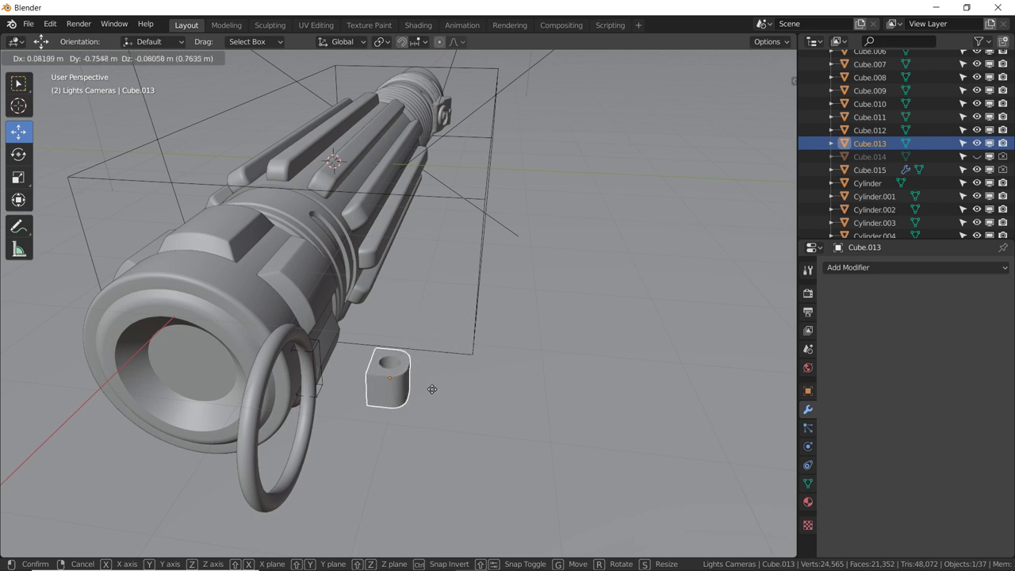
{"action": "key", "text": "Escape"}
{"action": "mouse_move", "coordinate": [427, 390]}
{"action": "middle_mouse_down"}
{"action": "mouse_move", "coordinate": [358, 376]}
{"action": "mouse_move", "coordinate": [366, 368]}
{"action": "middle_mouse_up"}
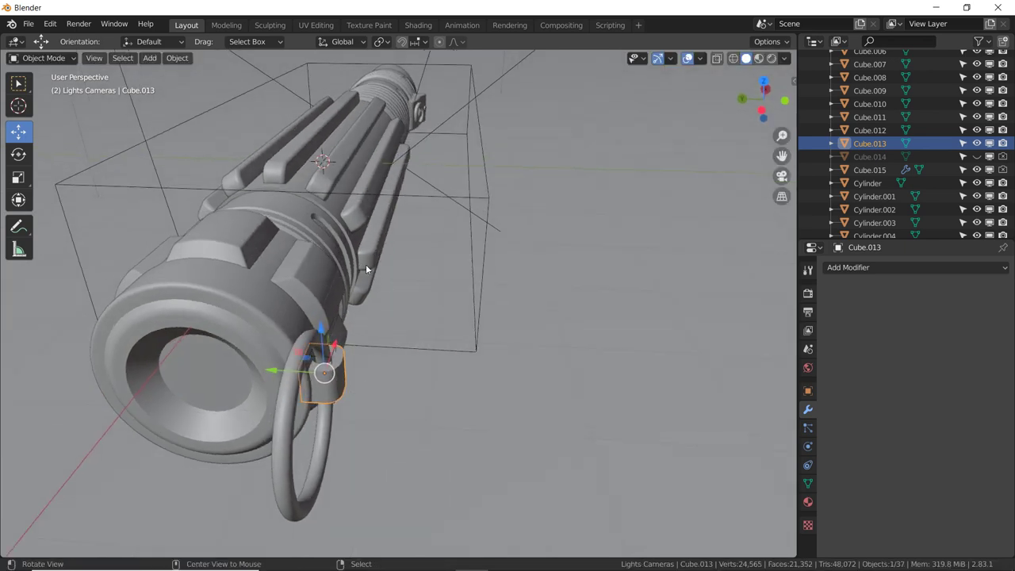
Snap the 3D cursor to the end cylinder Cylinder.001 and set the pivot to 3D Cursor.
{"action": "left_click", "coordinate": [287, 291], "text": "alt"}
{"action": "key", "text": "shift+s"}
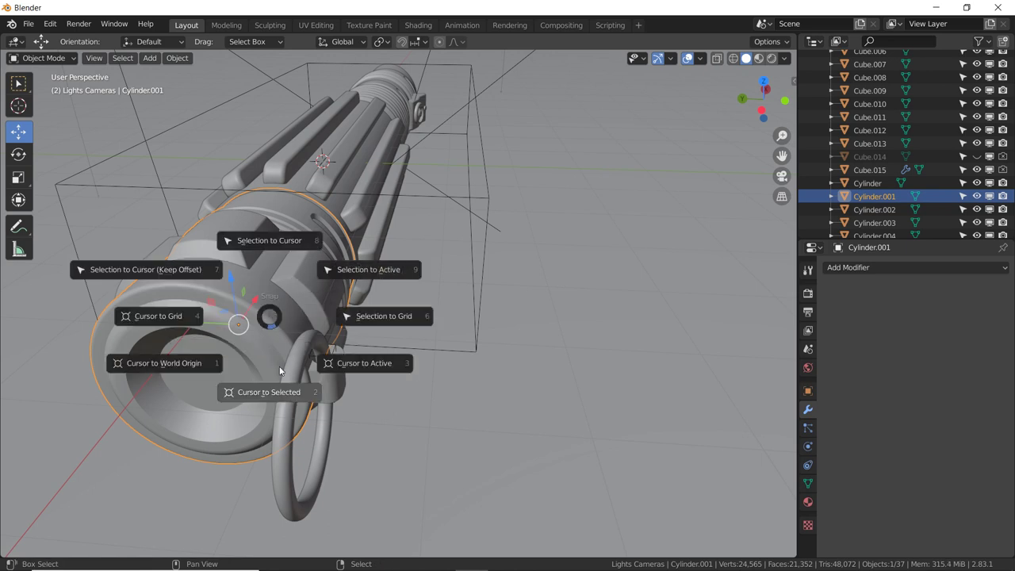
{"action": "left_click", "coordinate": [276, 399]}
{"action": "left_click", "coordinate": [337, 386]}
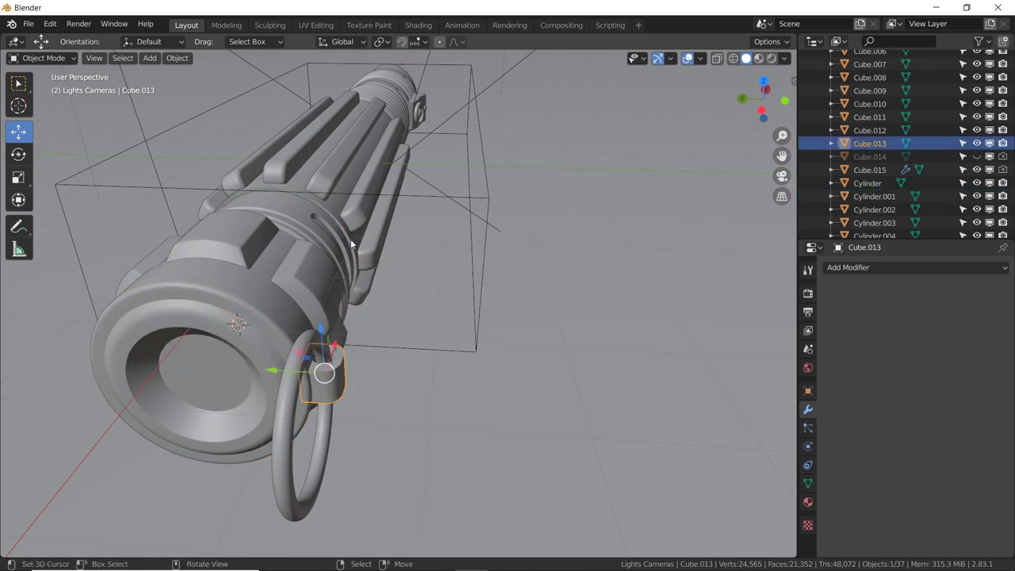
{"action": "left_click", "coordinate": [383, 43]}
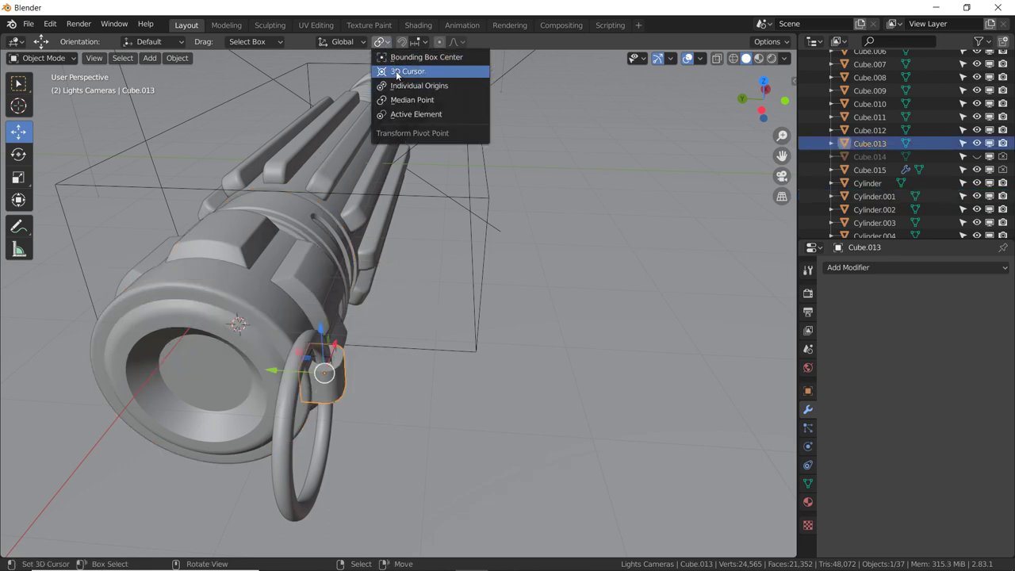
{"action": "left_click", "coordinate": [389, 73]}
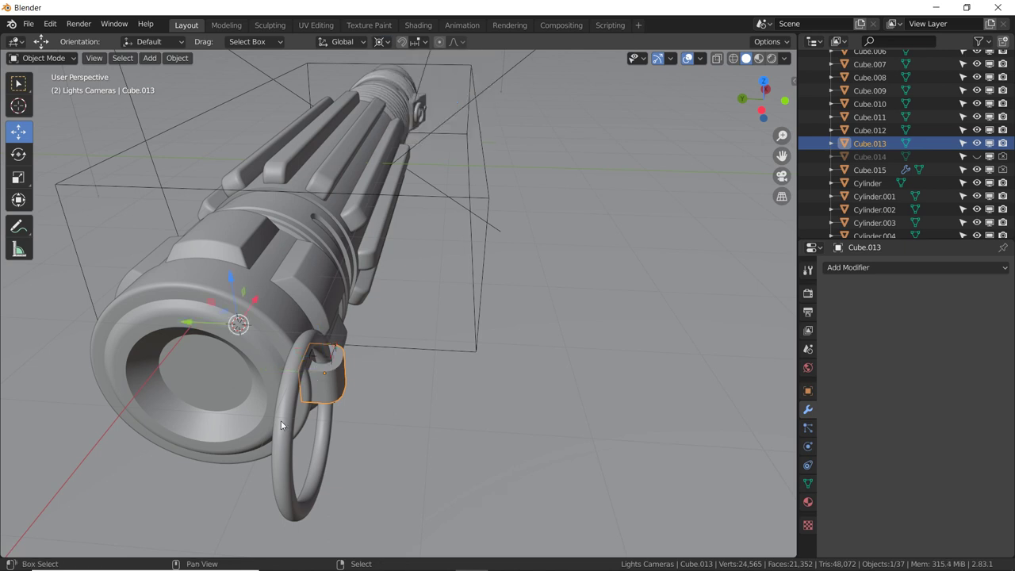
Rotate the ring and clip together -90° about global X.
{"action": "left_click", "coordinate": [291, 402], "text": "shift"}
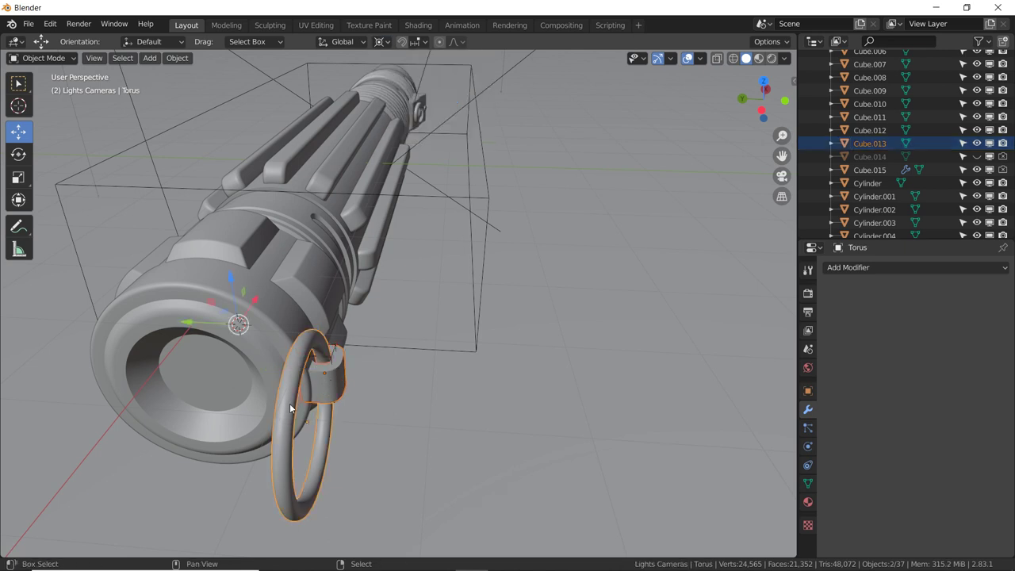
{"action": "key", "text": "r"}
{"action": "key", "text": "x"}
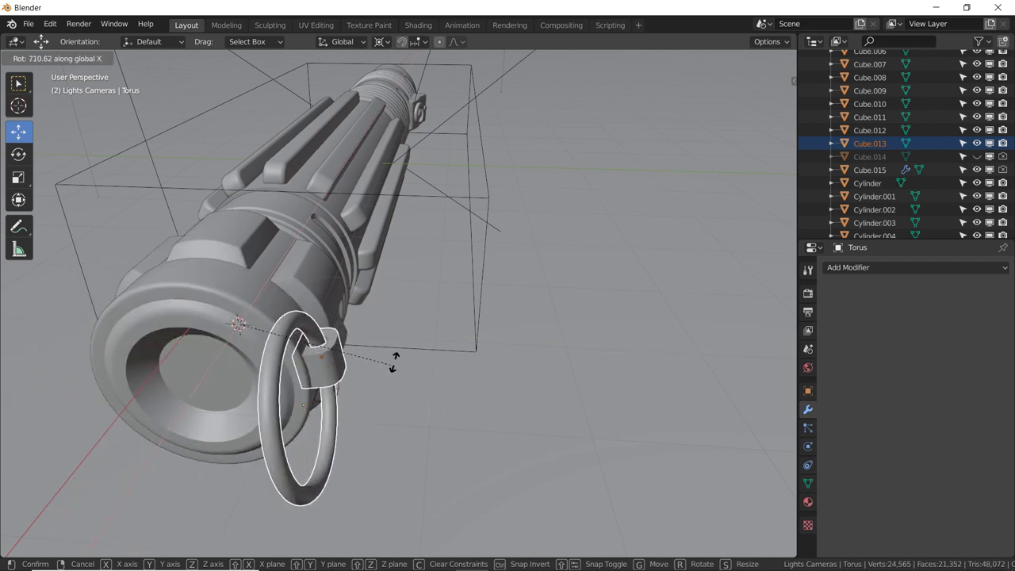
{"action": "type", "text": "90"}
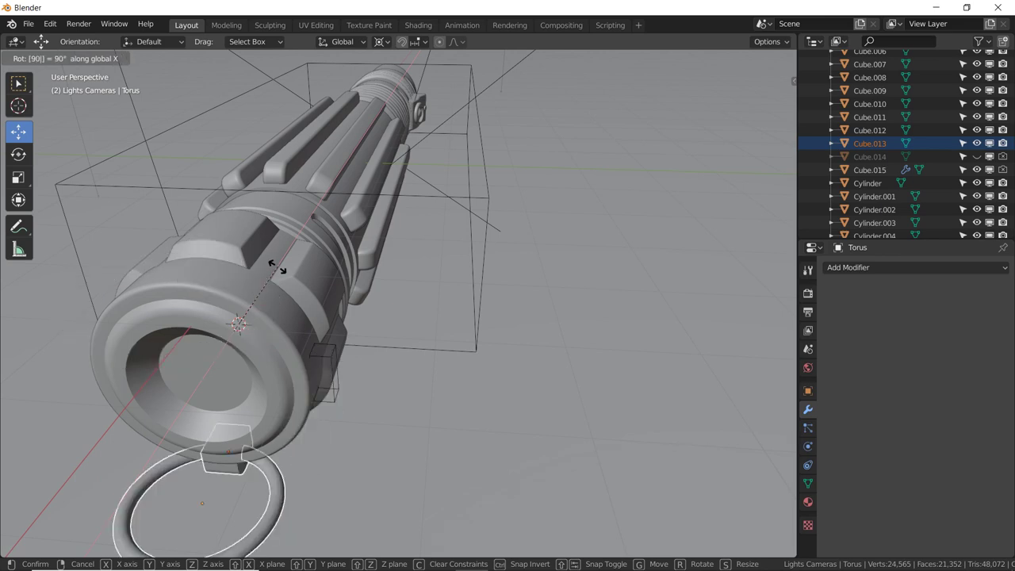
{"action": "key", "text": "BackSpace"}
{"action": "key", "text": "BackSpace"}
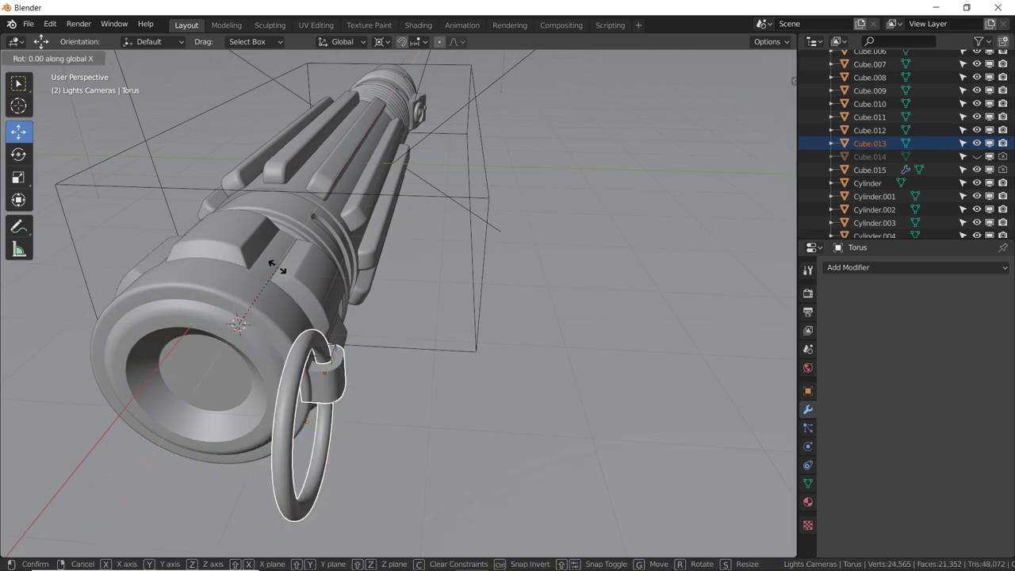
{"action": "type", "text": "-90"}
{"action": "key", "text": "Return"}
{"action": "mouse_move", "coordinate": [278, 266]}
{"action": "middle_mouse_down"}
{"action": "mouse_move", "coordinate": [406, 298]}
{"action": "mouse_move", "coordinate": [325, 297]}
{"action": "mouse_move", "coordinate": [299, 339]}
{"action": "mouse_move", "coordinate": [351, 324]}
{"action": "mouse_move", "coordinate": [447, 331]}
{"action": "mouse_move", "coordinate": [676, 296]}
{"action": "mouse_move", "coordinate": [240, 267]}
{"action": "mouse_move", "coordinate": [509, 292]}
{"action": "mouse_move", "coordinate": [507, 272]}
{"action": "mouse_move", "coordinate": [464, 288]}
{"action": "mouse_move", "coordinate": [323, 255]}
{"action": "mouse_move", "coordinate": [331, 287]}
{"action": "mouse_move", "coordinate": [372, 273]}
{"action": "mouse_move", "coordinate": [330, 251]}
{"action": "mouse_move", "coordinate": [360, 251]}
{"action": "middle_mouse_up"}
Enter Edit Mode on the emitter cylinder and select its inner disc face.
{"action": "scroll", "coordinate": [669, 297], "scroll_direction": "down", "scroll_amount": 5}
{"action": "scroll", "coordinate": [669, 297], "scroll_direction": "down", "scroll_amount": 3}
{"action": "left_click", "coordinate": [501, 291]}
{"action": "scroll", "coordinate": [501, 290], "scroll_direction": "up", "scroll_amount": 3}
{"action": "left_click", "coordinate": [362, 255]}
{"action": "key", "text": "Tab"}
{"action": "left_click", "coordinate": [348, 243]}
Inset the disc face 0.2348 m and extrude it 0.47736 m inward.
{"action": "key", "text": "i"}
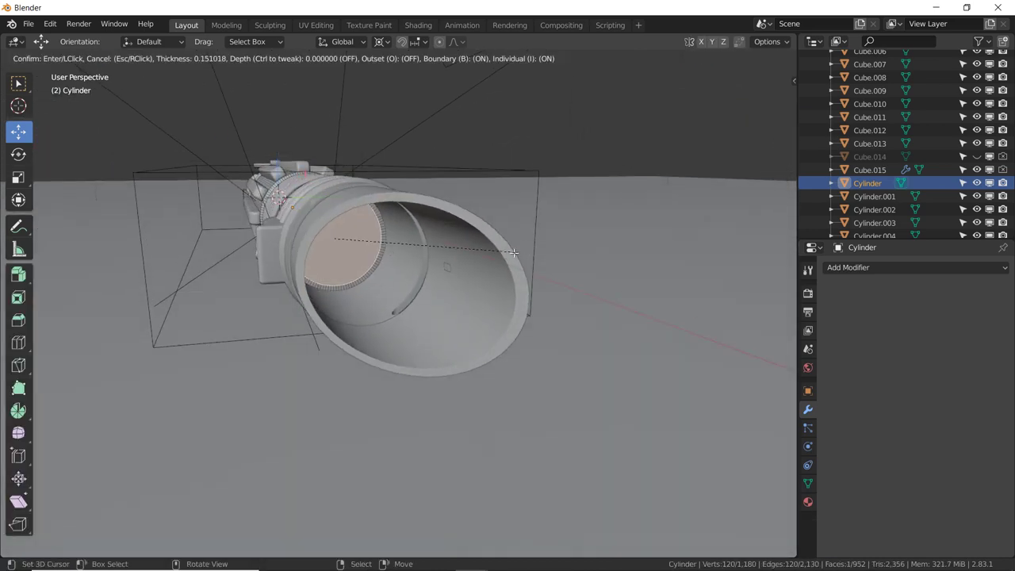
{"action": "left_click", "coordinate": [509, 254]}
{"action": "key", "text": "e"}
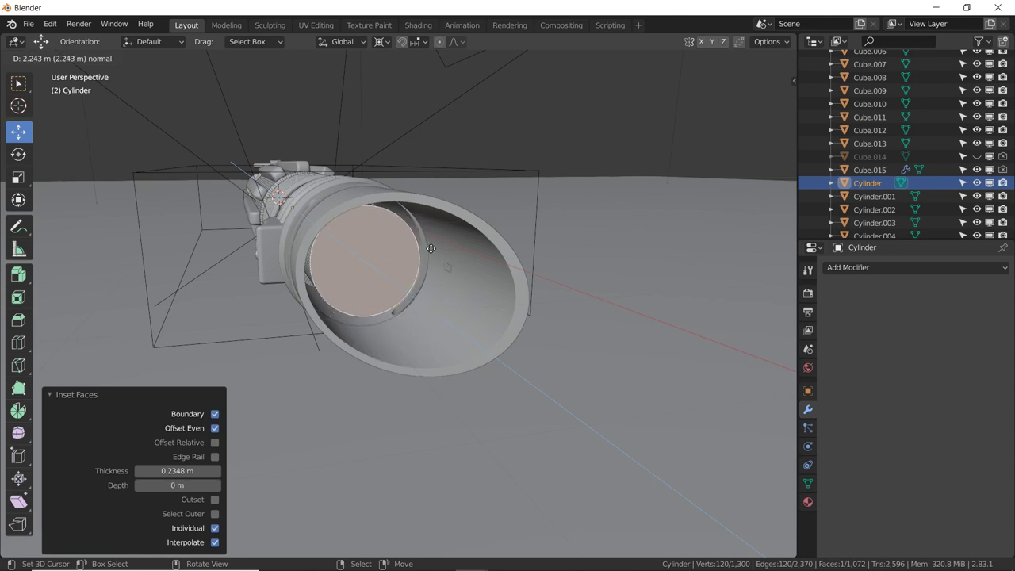
{"action": "left_click", "coordinate": [420, 245]}
{"action": "mouse_move", "coordinate": [420, 246]}
{"action": "middle_mouse_down"}
{"action": "mouse_move", "coordinate": [379, 79]}
{"action": "mouse_move", "coordinate": [435, 246]}
{"action": "mouse_move", "coordinate": [425, 250]}
{"action": "middle_mouse_up"}
With Individual Origins pivot, extrude the face again and scale it to 0.822.
{"action": "left_click", "coordinate": [384, 43]}
{"action": "left_click", "coordinate": [419, 84]}
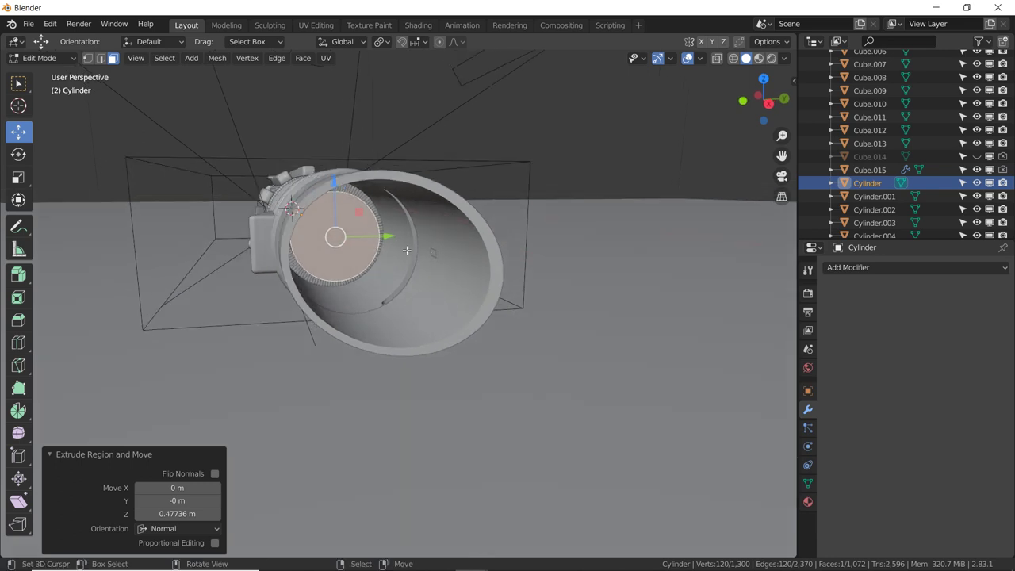
{"action": "key", "text": "e"}
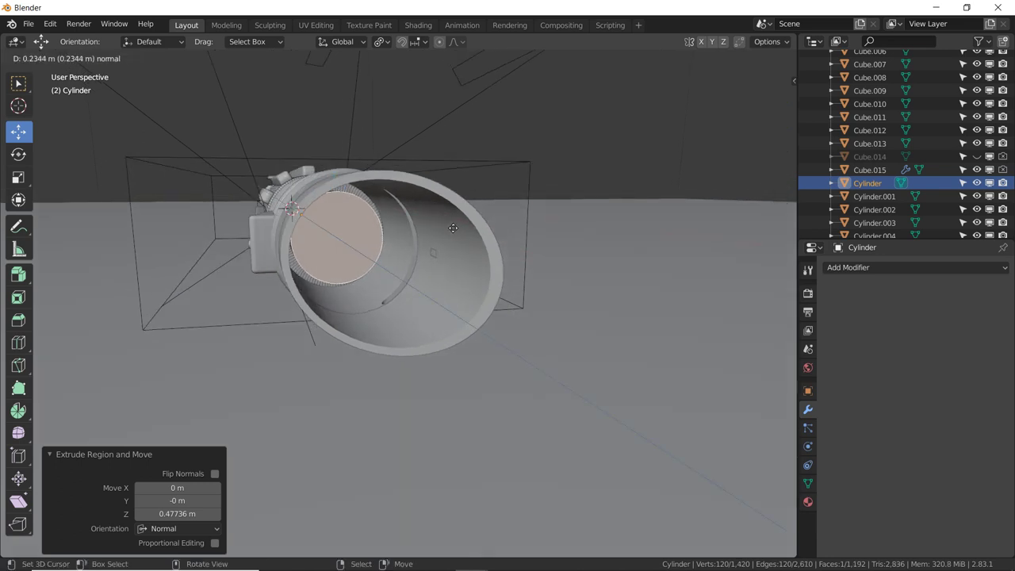
{"action": "left_click", "coordinate": [453, 228]}
{"action": "key", "text": "s"}
{"action": "left_click", "coordinate": [432, 232]}
Isolate the cylinder in local view, inset its end face twice, and select the inner ring.
{"action": "key", "text": "KP_Divide"}
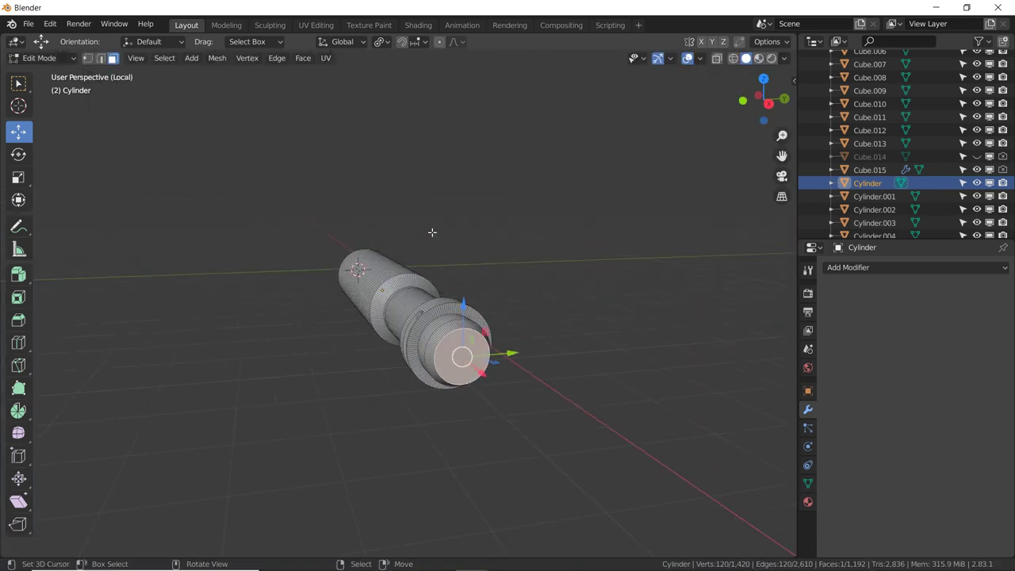
{"action": "mouse_move", "coordinate": [432, 233]}
{"action": "middle_mouse_down"}
{"action": "mouse_move", "coordinate": [528, 306]}
{"action": "mouse_move", "coordinate": [367, 281]}
{"action": "mouse_move", "coordinate": [399, 288]}
{"action": "mouse_move", "coordinate": [254, 281]}
{"action": "mouse_move", "coordinate": [548, 285]}
{"action": "middle_mouse_up"}
{"action": "scroll", "coordinate": [400, 283], "scroll_direction": "up", "scroll_amount": 4}
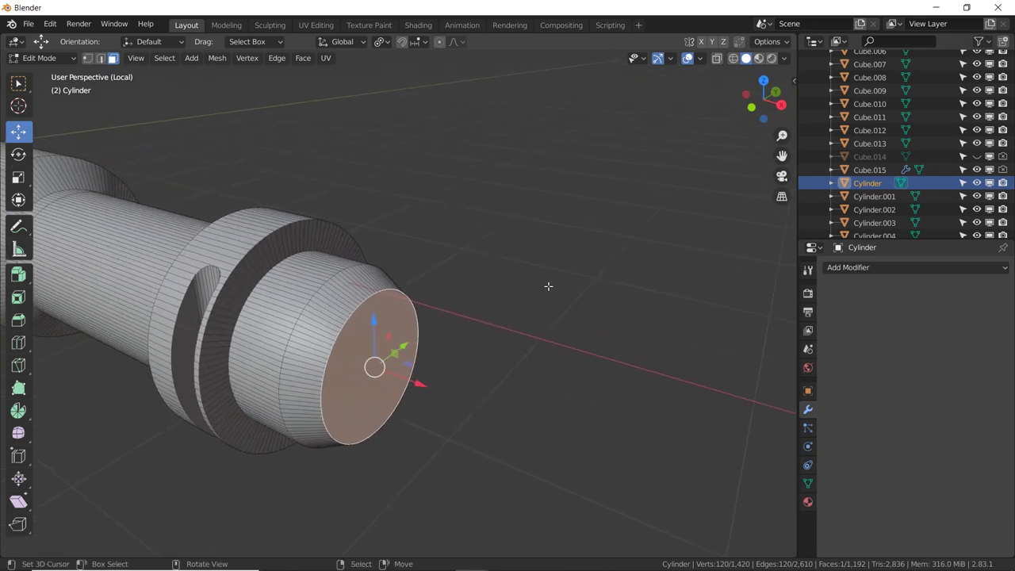
{"action": "key", "text": "i"}
{"action": "left_click", "coordinate": [569, 271]}
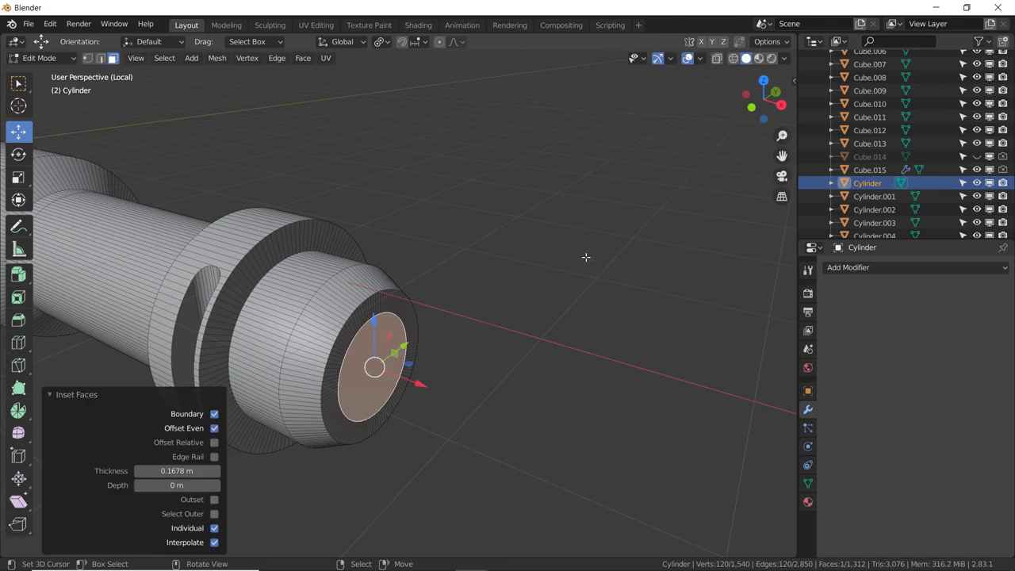
{"action": "key", "text": "i"}
{"action": "left_click", "coordinate": [575, 261]}
{"action": "left_click", "coordinate": [391, 333], "text": "alt"}
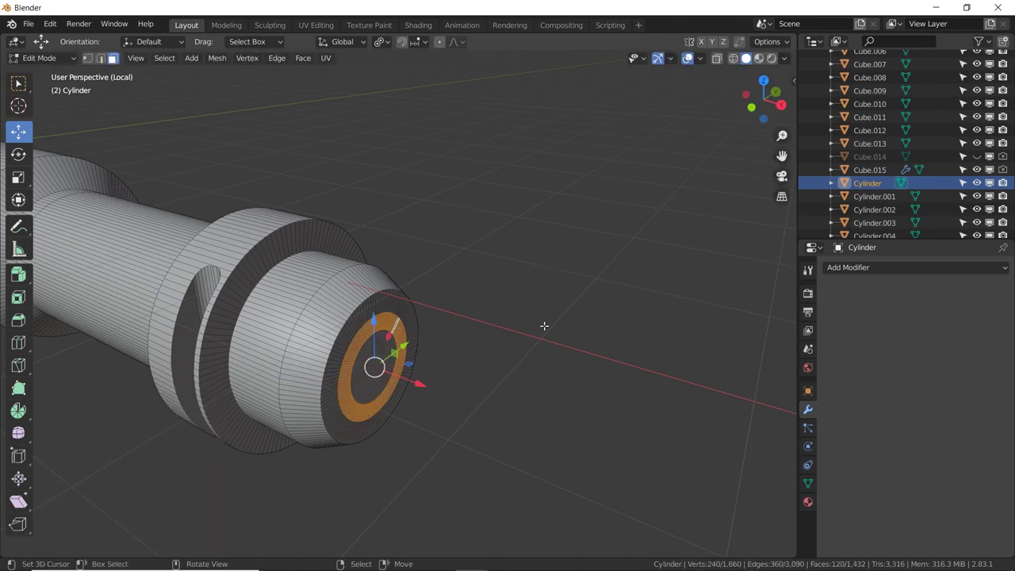
Add a second material slot with a new 'Blade' material using an Emission shader.
{"action": "left_click", "coordinate": [808, 501]}
{"action": "scroll", "coordinate": [956, 292], "scroll_direction": "up", "scroll_amount": 4}
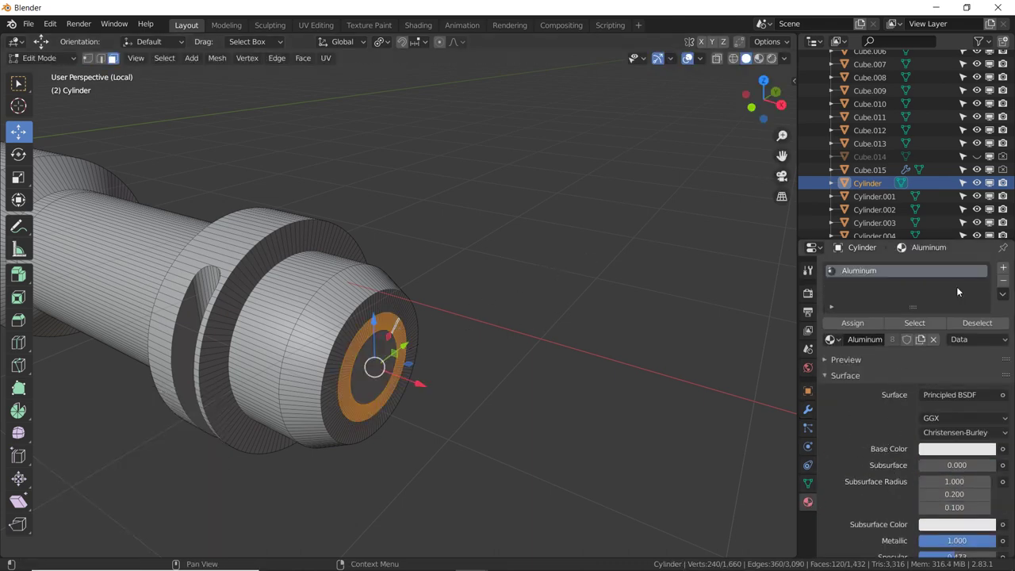
{"action": "left_click", "coordinate": [1003, 269]}
{"action": "left_click", "coordinate": [897, 360]}
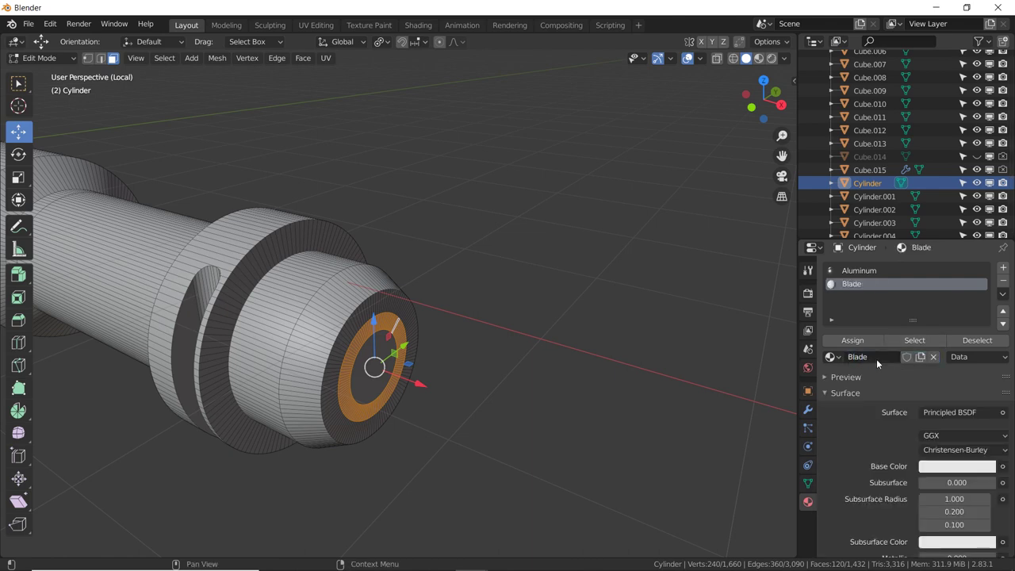
{"action": "left_click", "coordinate": [951, 413]}
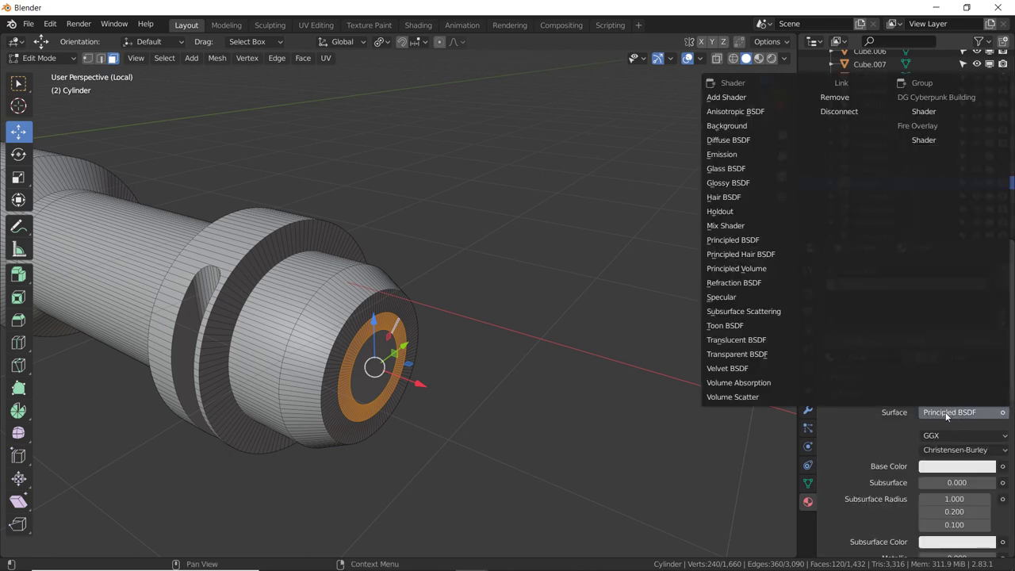
{"action": "left_click", "coordinate": [721, 154]}
Set the Blade emission colour to bright green with strength 20.
{"action": "left_click", "coordinate": [951, 435]}
{"action": "left_click", "coordinate": [888, 287]}
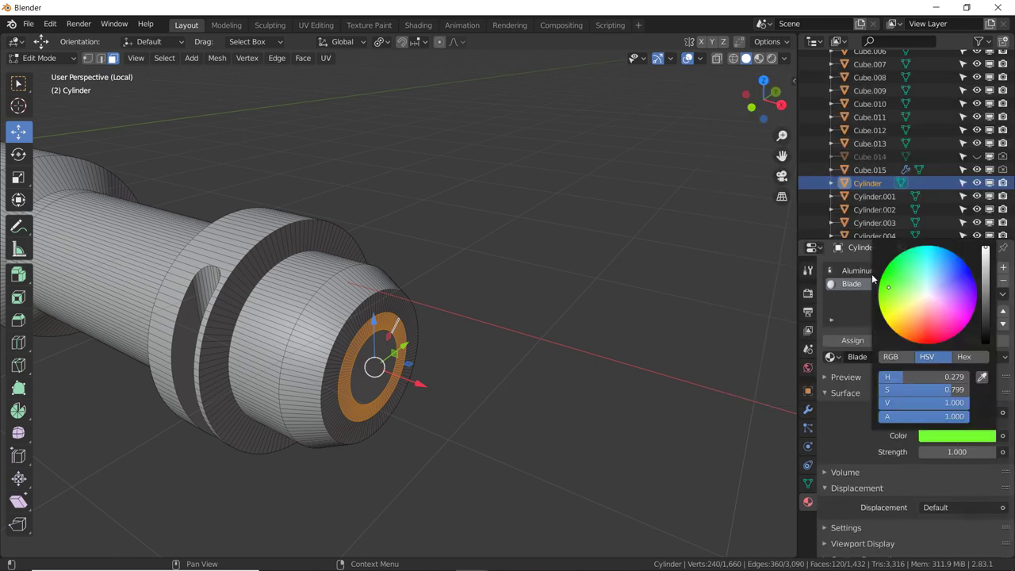
{"action": "left_click_drag", "start_coordinate": [872, 277], "coordinate": [872, 269]}
{"action": "left_click", "coordinate": [960, 452]}
{"action": "type", "text": "1.0"}
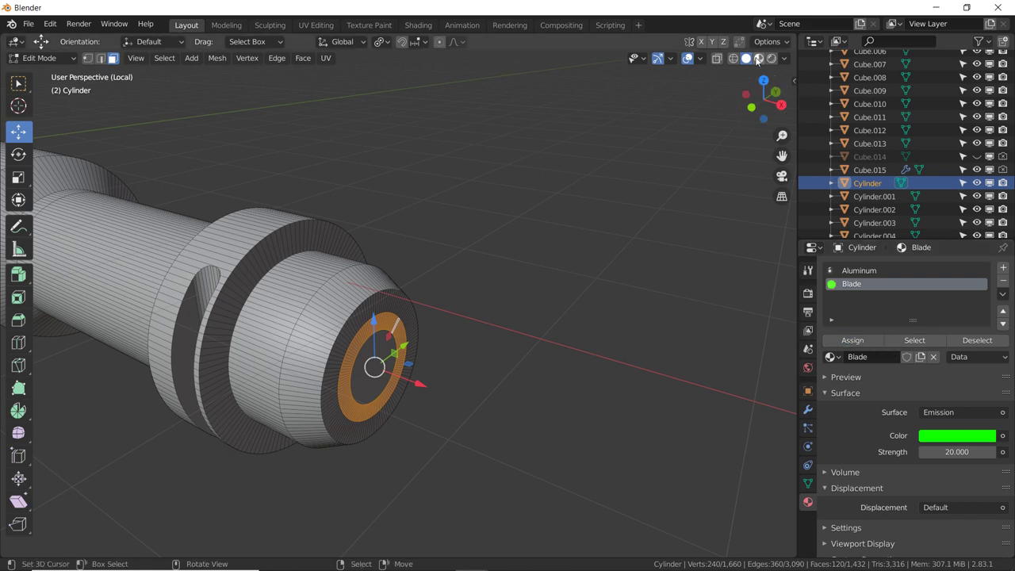
{"action": "mouse_move", "coordinate": [650, 145]}
{"action": "middle_mouse_down"}
{"action": "mouse_move", "coordinate": [587, 154]}
{"action": "mouse_move", "coordinate": [682, 169]}
{"action": "mouse_move", "coordinate": [753, 66]}
{"action": "middle_mouse_up"}
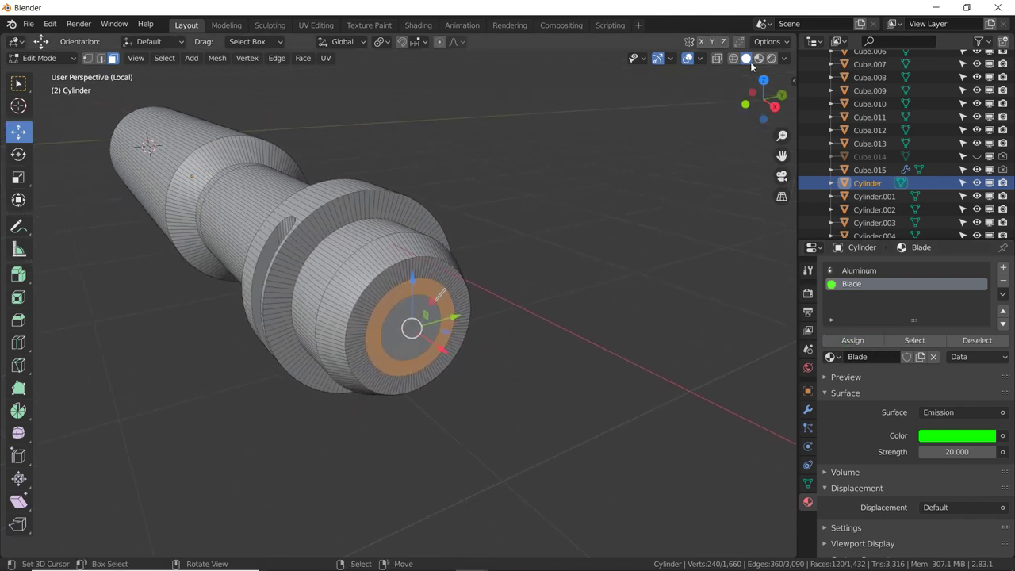
Switch the viewport to Material Preview and set the render engine to Eevee.
{"action": "left_click", "coordinate": [757, 59]}
{"action": "mouse_move", "coordinate": [570, 158]}
{"action": "middle_mouse_down"}
{"action": "mouse_move", "coordinate": [584, 156]}
{"action": "mouse_move", "coordinate": [579, 221]}
{"action": "mouse_move", "coordinate": [555, 218]}
{"action": "mouse_move", "coordinate": [423, 299]}
{"action": "middle_mouse_up"}
{"action": "left_click", "coordinate": [807, 294]}
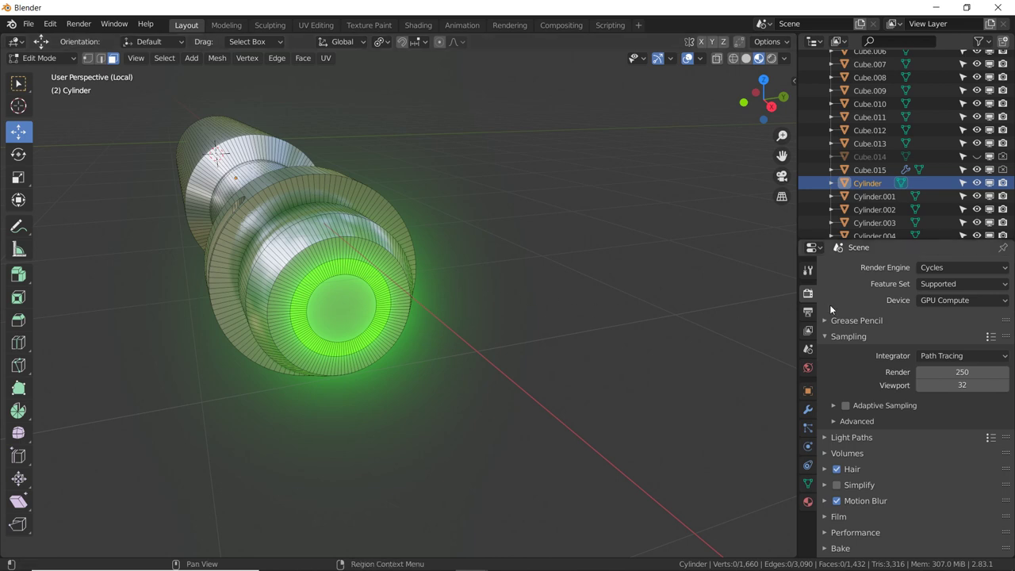
{"action": "left_click", "coordinate": [938, 270]}
{"action": "left_click", "coordinate": [932, 283]}
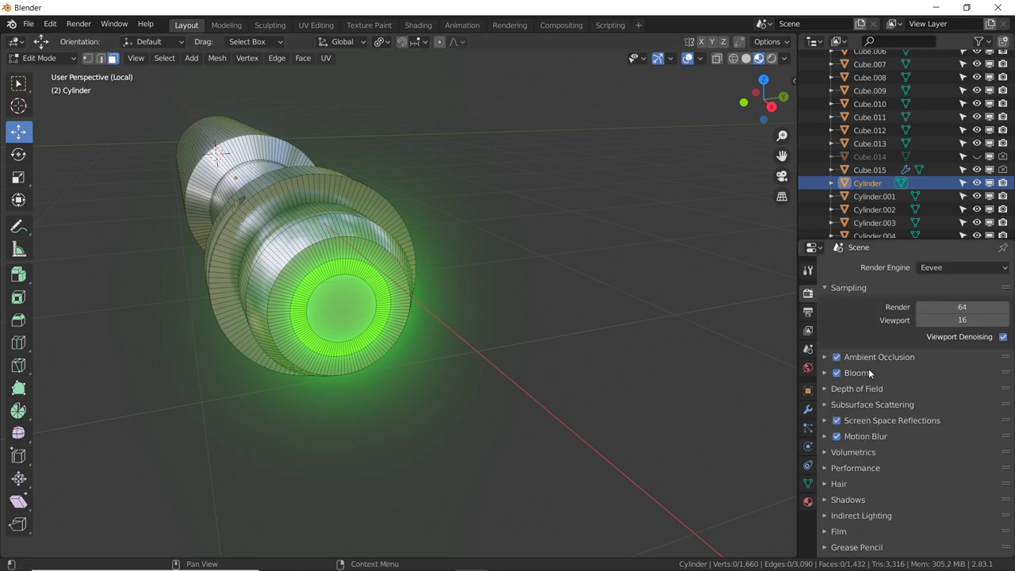
Turn Eevee Bloom off, return the engine to Cycles, and select the end cap's centre face.
{"action": "left_click", "coordinate": [837, 373]}
{"action": "left_click", "coordinate": [929, 268]}
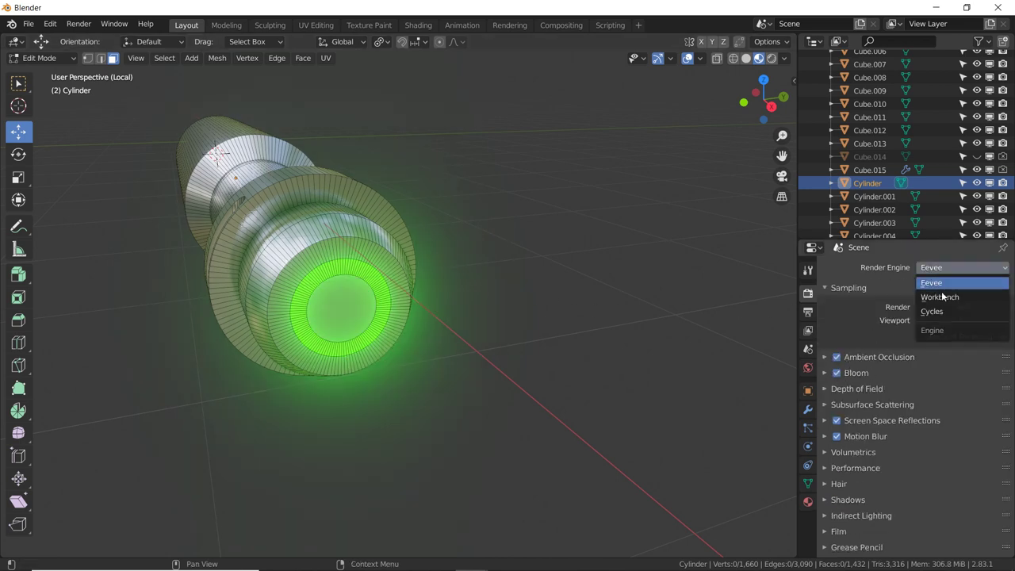
{"action": "left_click", "coordinate": [837, 372]}
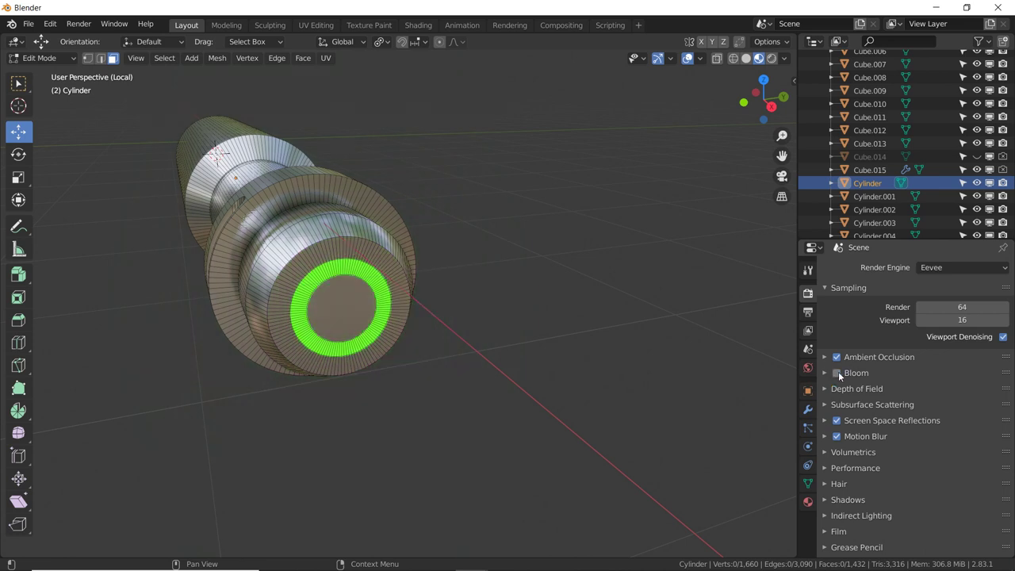
{"action": "left_click", "coordinate": [931, 268]}
{"action": "left_click", "coordinate": [879, 310]}
{"action": "middle_click_drag", "start_coordinate": [625, 294], "coordinate": [634, 298]}
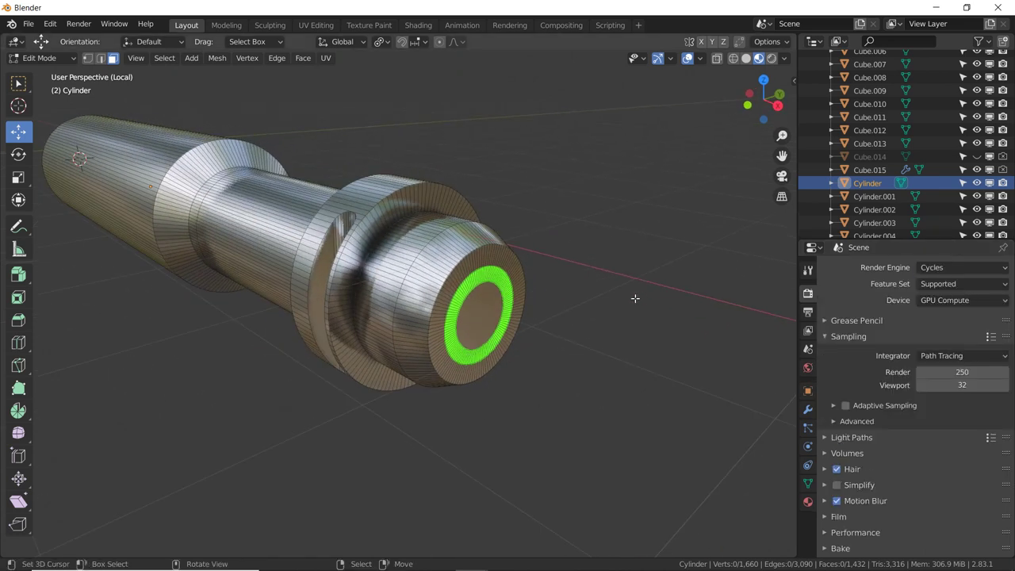
{"action": "left_click", "coordinate": [484, 303]}
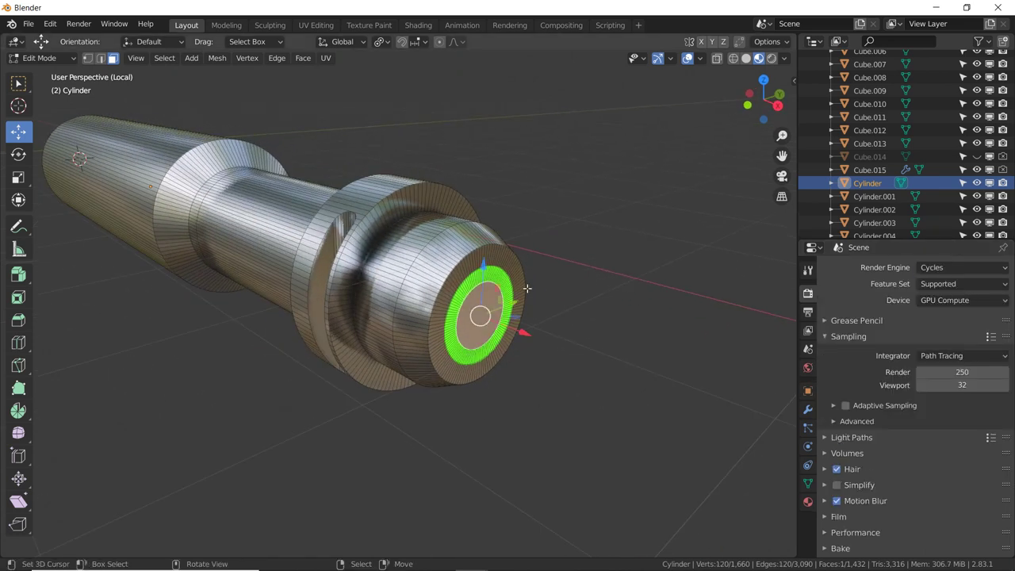
{"action": "middle_click_drag", "start_coordinate": [483, 303], "coordinate": [486, 273]}
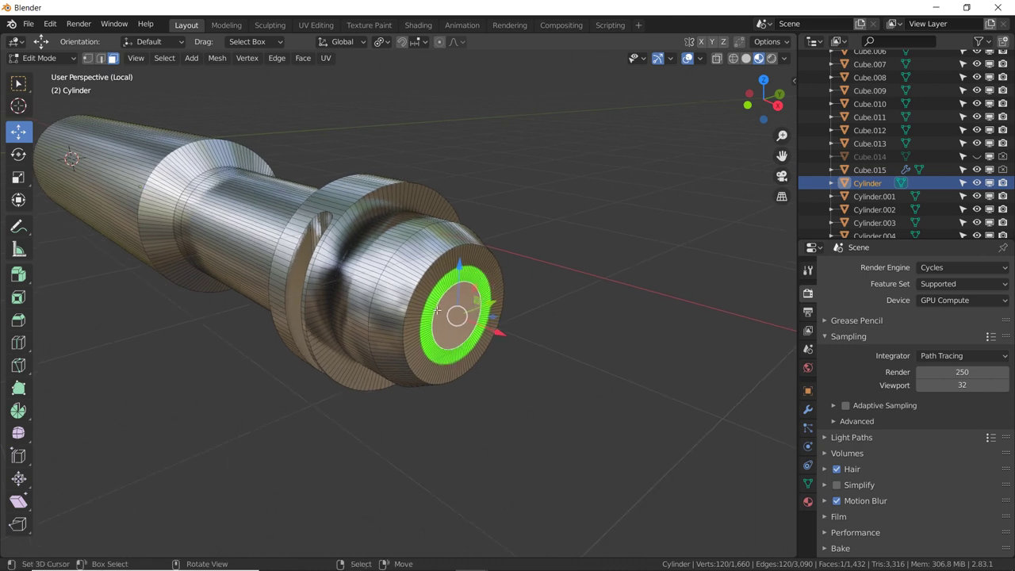
Duplicate the cap's centre face in place, scale it to 0.333 and extrude it slightly outward.
{"action": "middle_click_drag", "start_coordinate": [460, 310], "coordinate": [512, 315]}
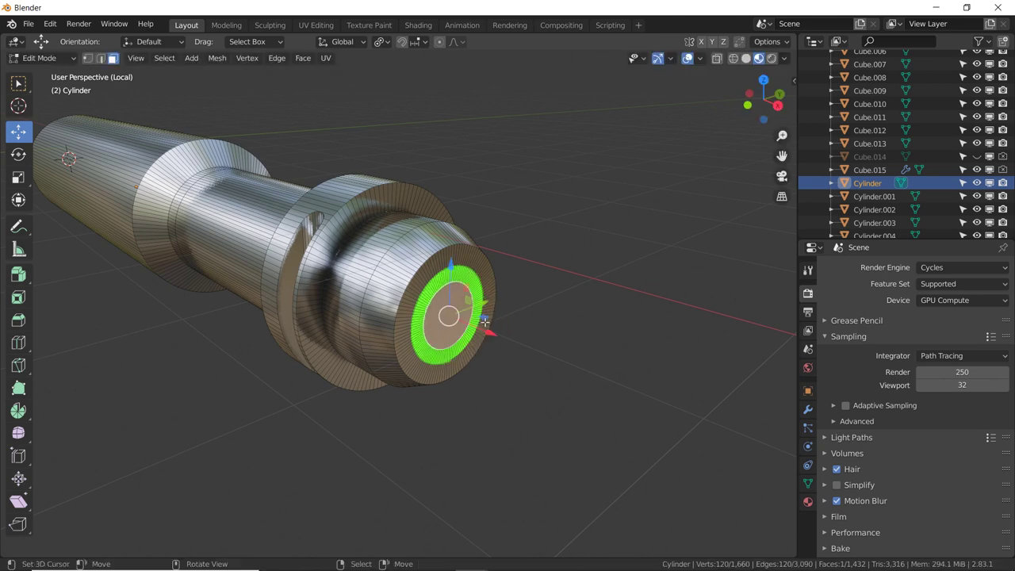
{"action": "key", "text": "shift+d"}
{"action": "right_click", "coordinate": [484, 319]}
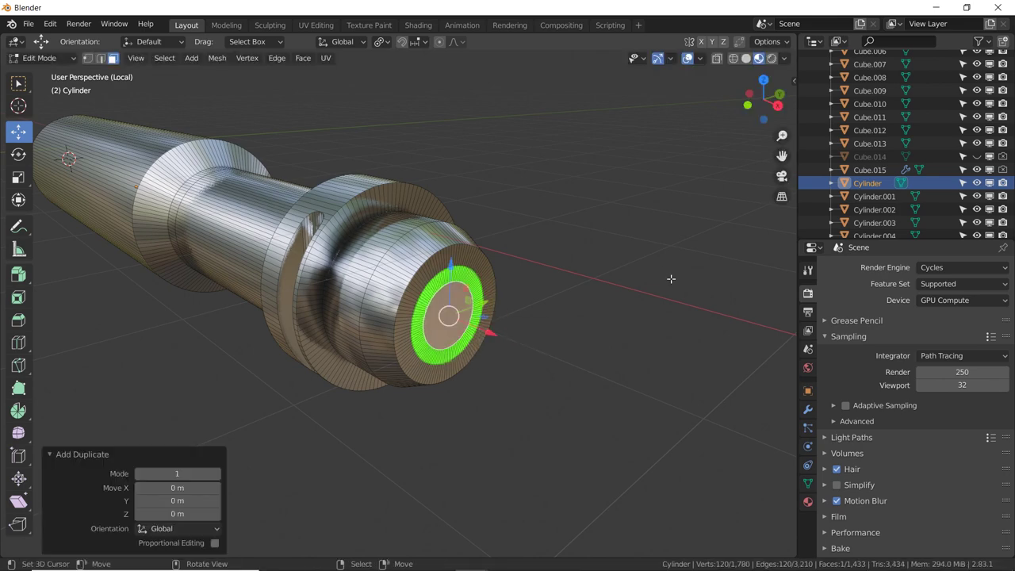
{"action": "key", "text": "s"}
{"action": "left_click", "coordinate": [501, 317]}
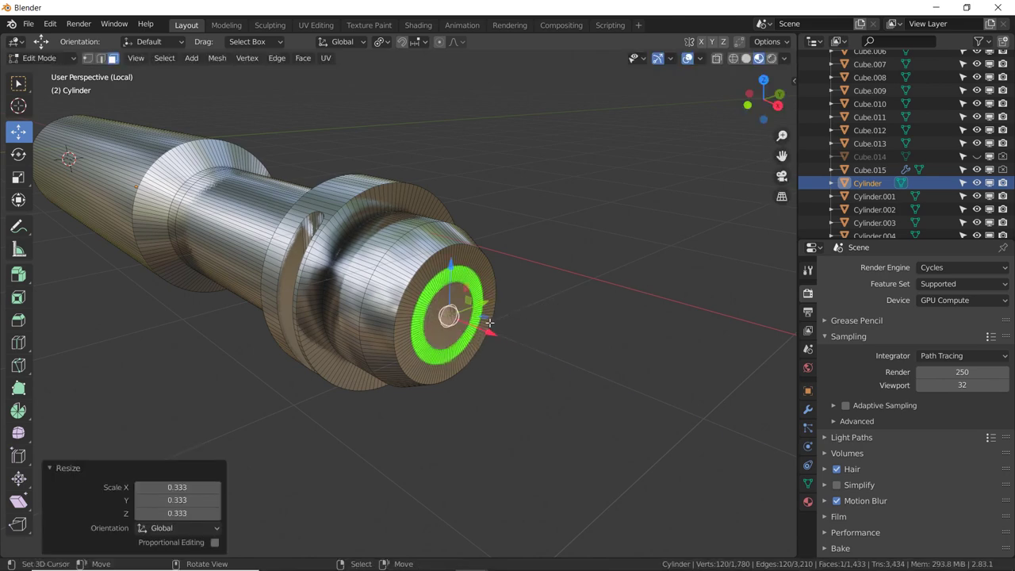
{"action": "key", "text": "e"}
{"action": "left_click", "coordinate": [497, 309]}
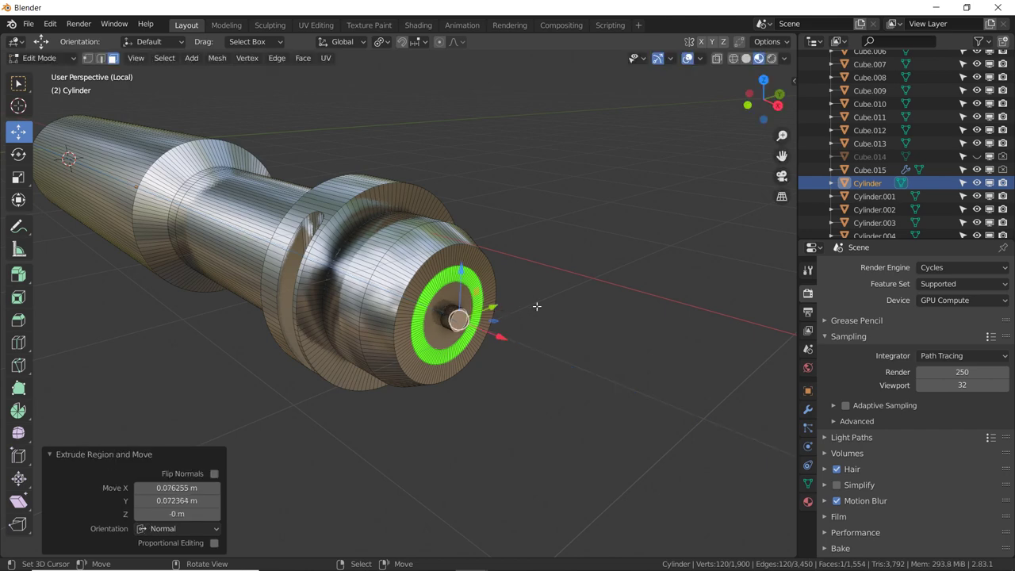
Assign the Blade material to the small disc and select the whole linked disc.
{"action": "left_click", "coordinate": [807, 501]}
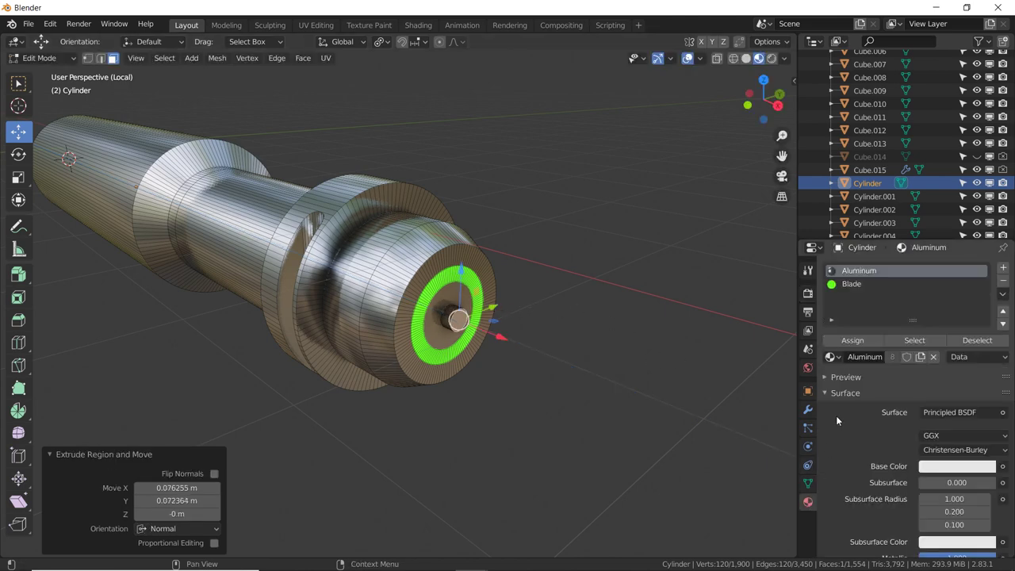
{"action": "left_click", "coordinate": [876, 284]}
{"action": "left_click", "coordinate": [856, 340]}
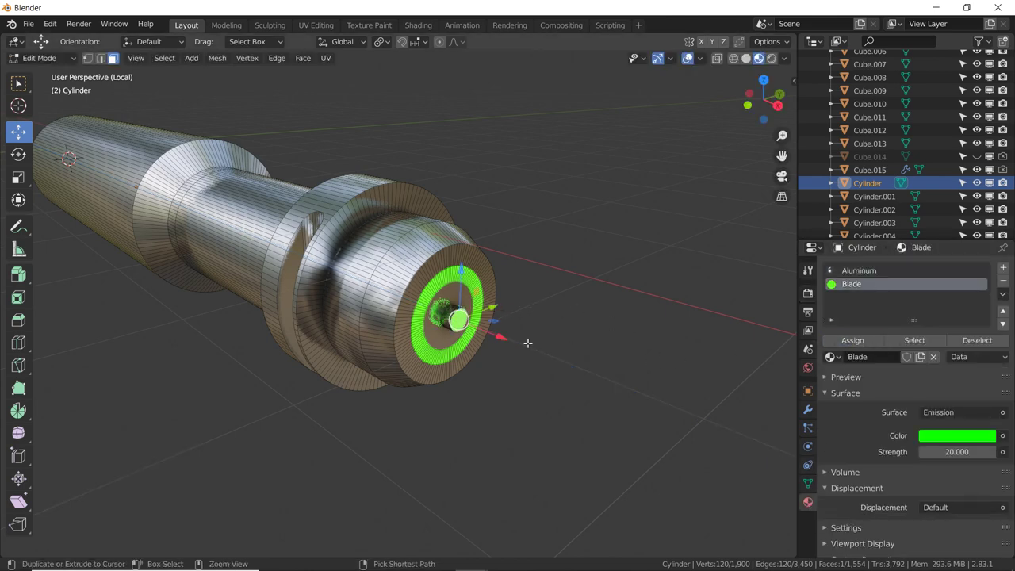
{"action": "key", "text": "ctrl+l"}
{"action": "key", "text": "KP_1"}
From the right view, move a copy of the glowing disc up along Z and scale it to 0.722.
{"action": "key", "text": "KP_3"}
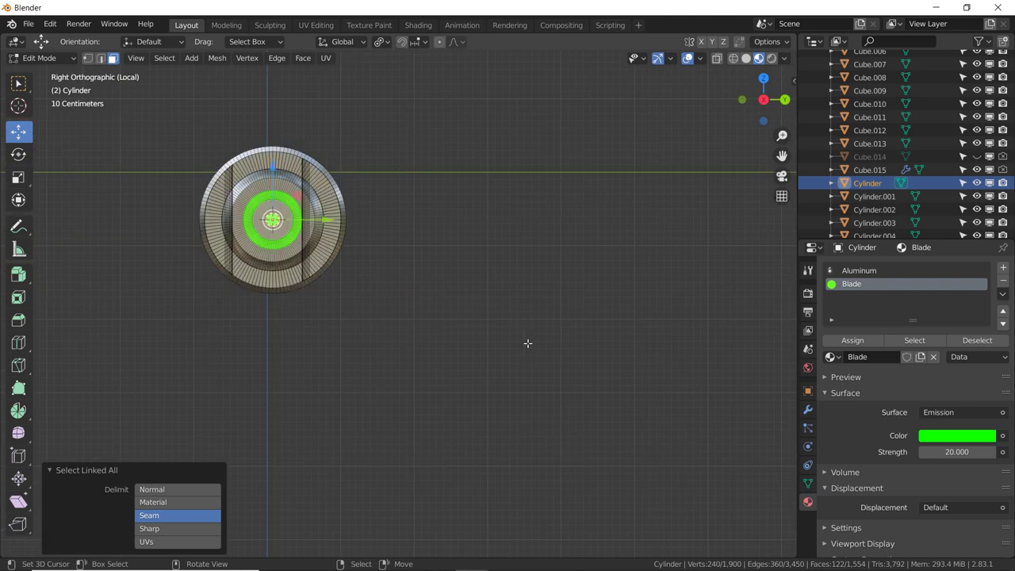
{"action": "key", "text": "ctrl+KP_3"}
{"action": "key", "text": "KP_3"}
{"action": "scroll", "coordinate": [528, 343], "scroll_direction": "up", "scroll_amount": 2}
{"action": "middle_click_drag", "start_coordinate": [512, 349], "coordinate": [455, 316], "text": "shift"}
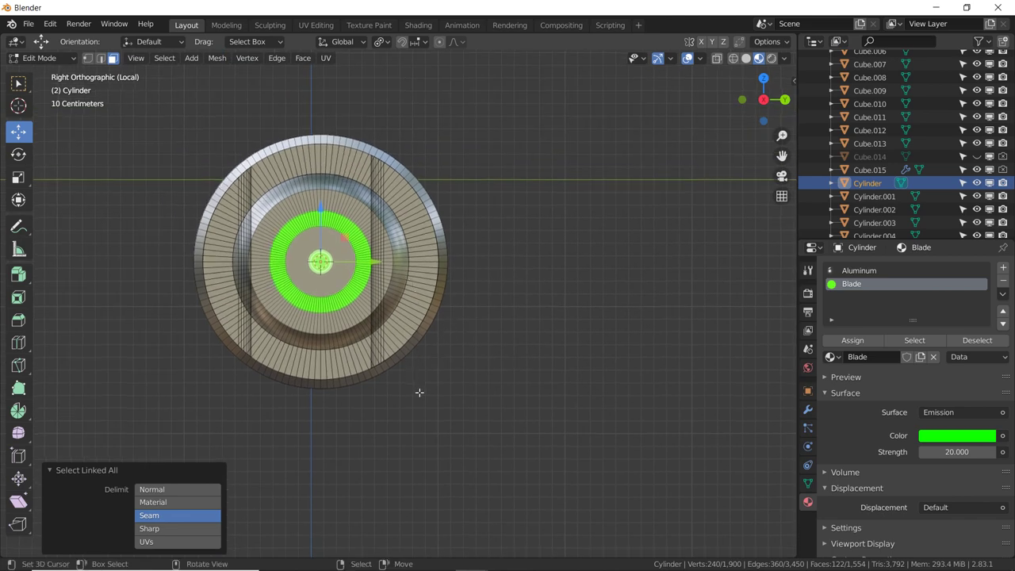
{"action": "key", "text": "g"}
{"action": "key", "text": "z"}
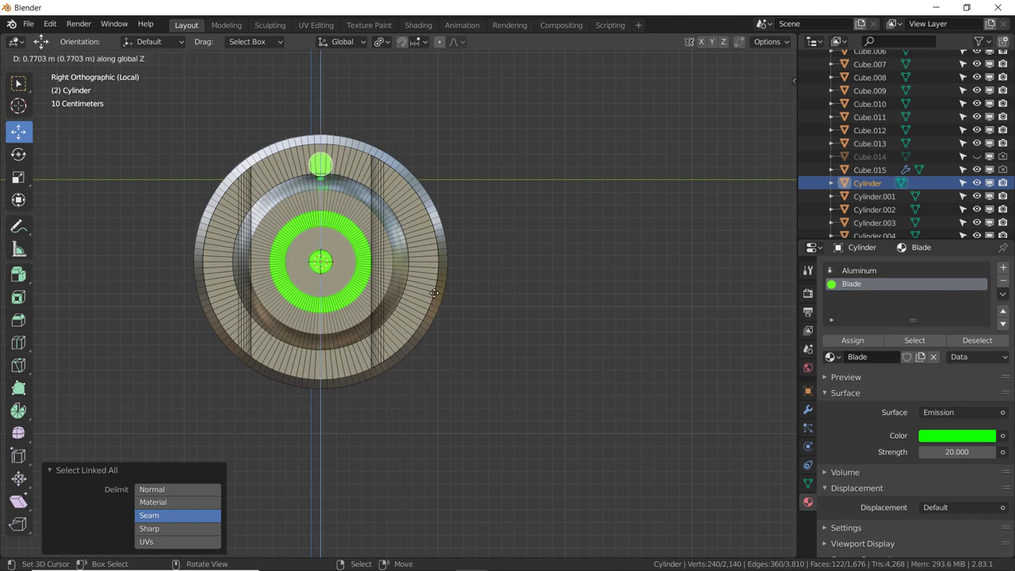
{"action": "left_click", "coordinate": [426, 325]}
{"action": "key", "text": "s"}
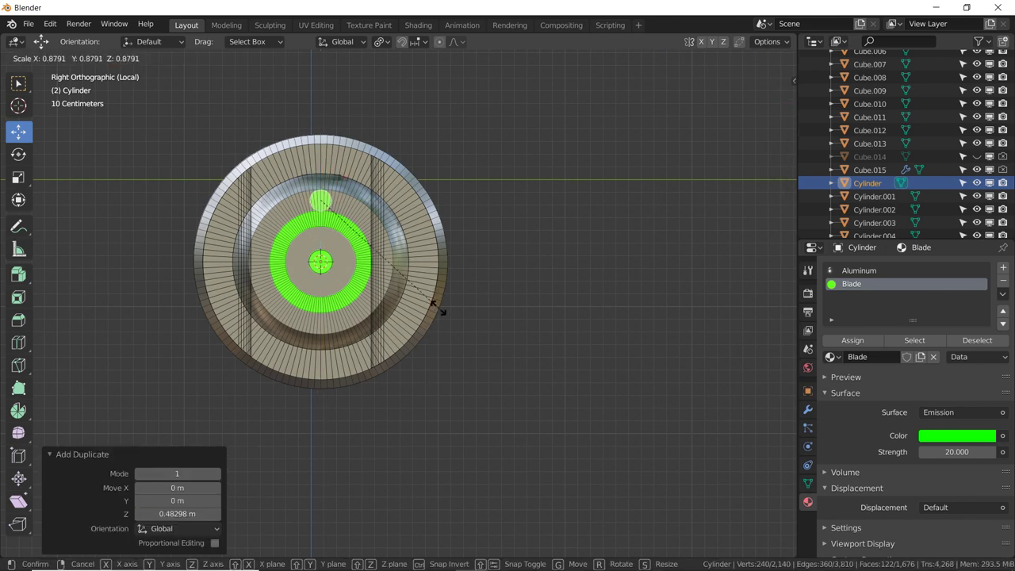
{"action": "left_click", "coordinate": [414, 290]}
Ring six glowing discs around the 3D cursor at 60° steps, then inspect the emitter in Object Mode.
{"action": "left_click", "coordinate": [381, 41]}
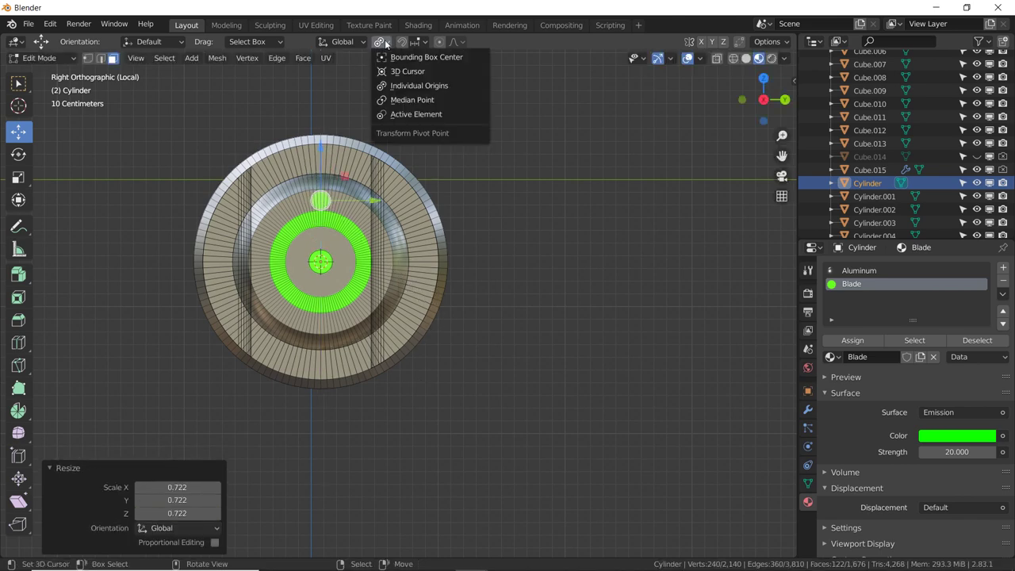
{"action": "left_click", "coordinate": [407, 71]}
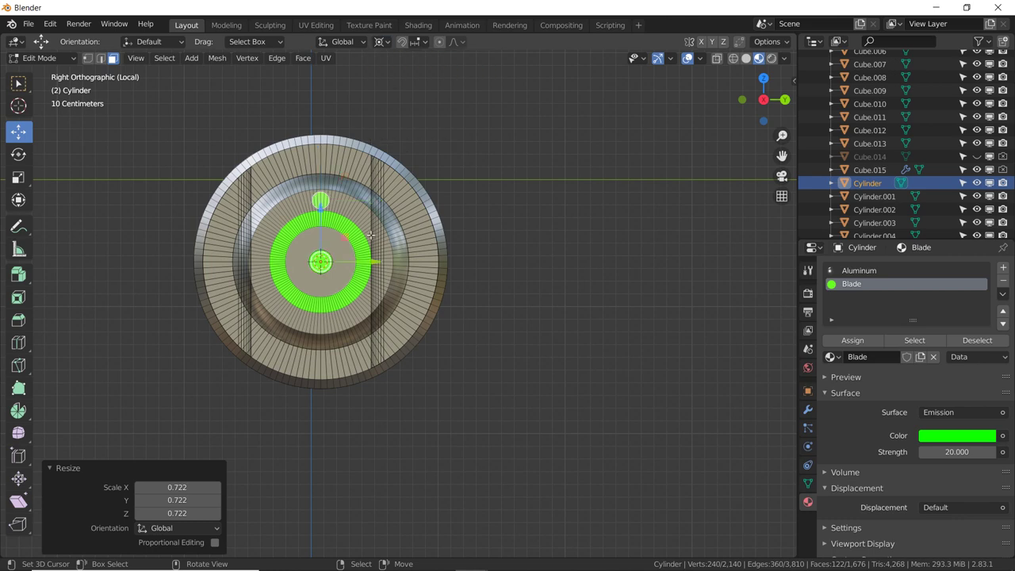
{"action": "type", "text": "r"}
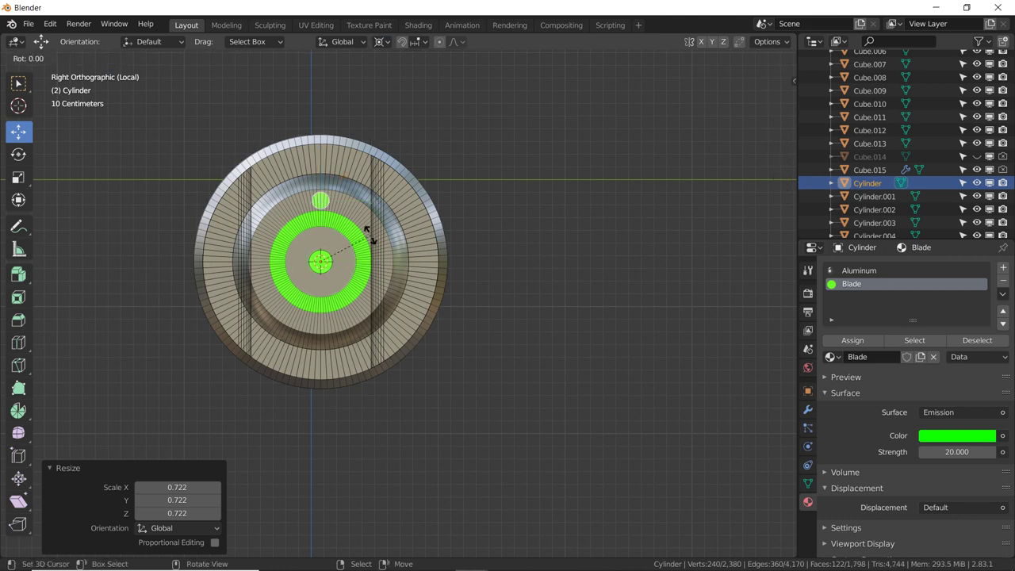
{"action": "type", "text": "60"}
{"action": "key", "text": "Return"}
{"action": "key", "text": "shift+r"}
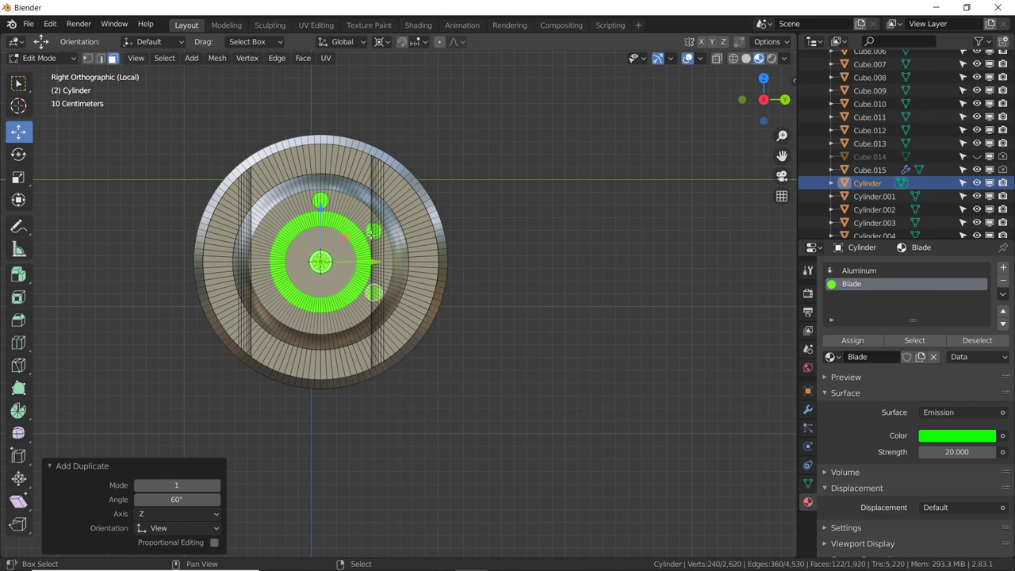
{"action": "key", "text": "shift+r"}
{"action": "key", "text": "shift+r"}
{"action": "key", "text": "shift+r"}
{"action": "key", "text": "Tab"}
{"action": "mouse_move", "coordinate": [371, 232]}
{"action": "middle_mouse_down"}
{"action": "mouse_move", "coordinate": [398, 310]}
{"action": "mouse_move", "coordinate": [427, 313]}
{"action": "mouse_move", "coordinate": [348, 308]}
{"action": "middle_mouse_up"}
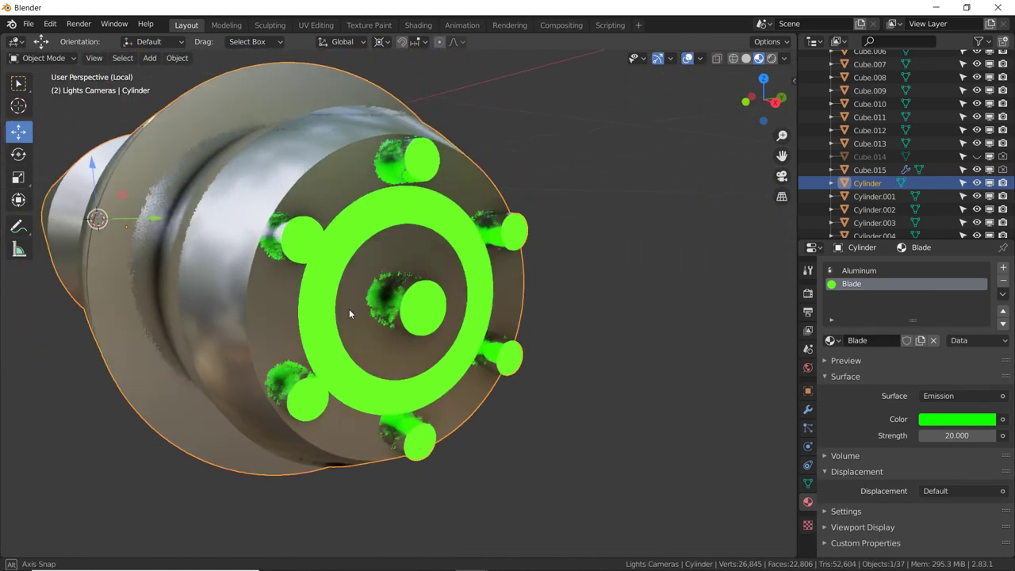
{"action": "key", "text": "KP_Divide"}
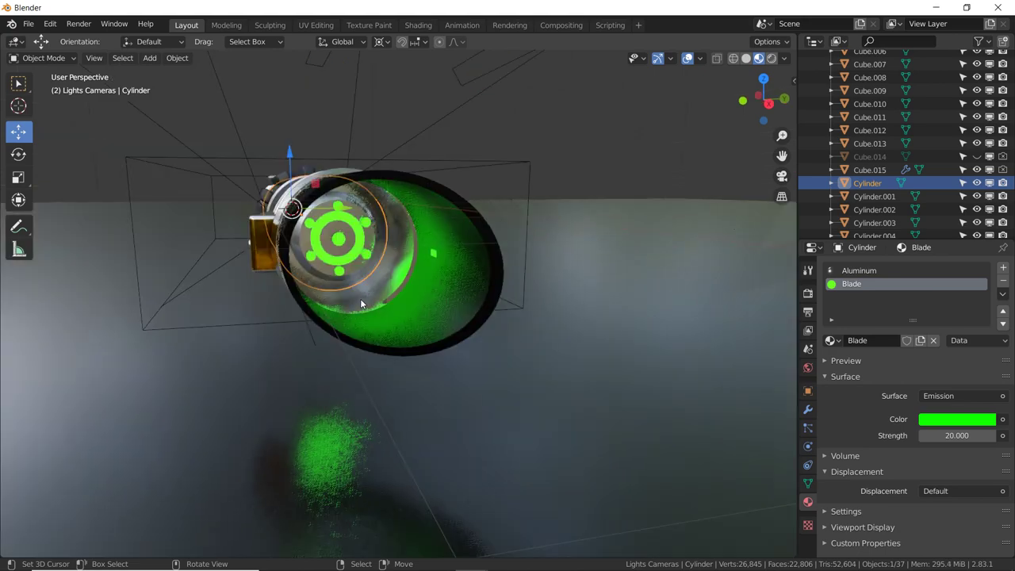
{"action": "mouse_move", "coordinate": [360, 298]}
{"action": "middle_mouse_down"}
{"action": "mouse_move", "coordinate": [429, 284]}
{"action": "mouse_move", "coordinate": [409, 293]}
{"action": "mouse_move", "coordinate": [498, 292]}
{"action": "mouse_move", "coordinate": [433, 285]}
{"action": "middle_mouse_up"}
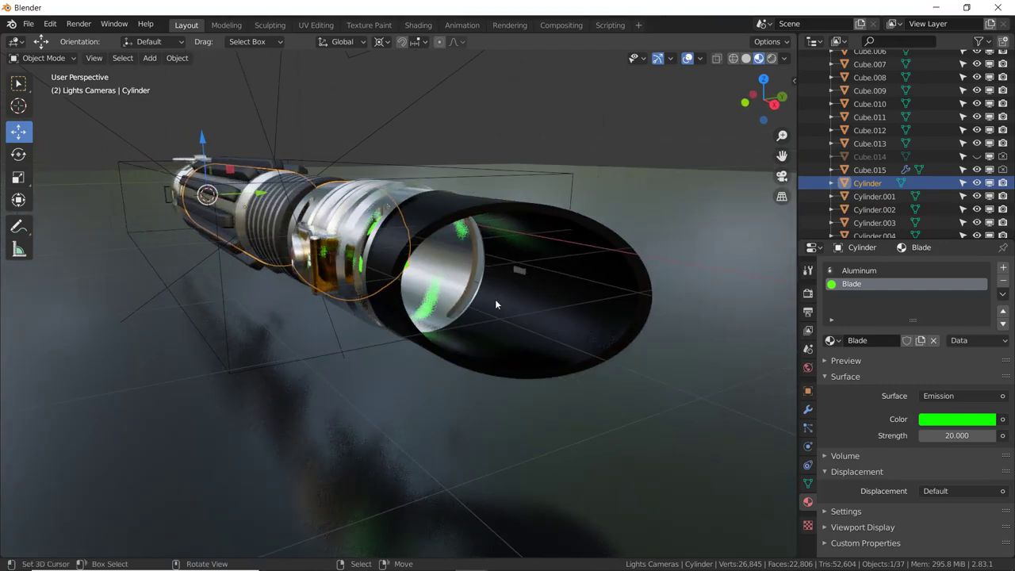
{"action": "middle_click_drag", "start_coordinate": [495, 299], "coordinate": [365, 262]}
In Edit Mode, paint-select the faces around the emitter's centre on the isolated cylinder.
{"action": "key", "text": "Tab"}
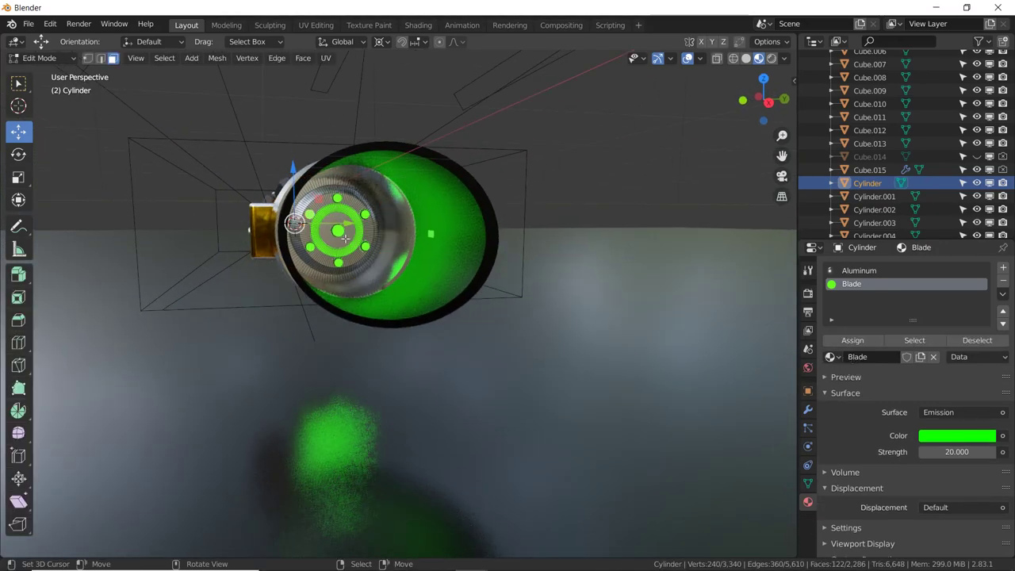
{"action": "key", "text": "c"}
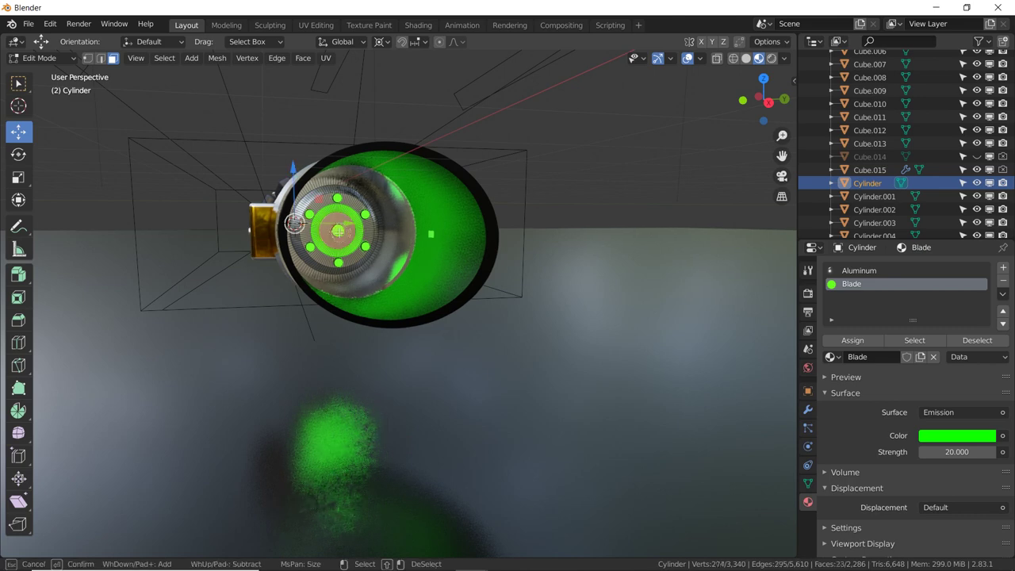
{"action": "left_click_drag", "start_coordinate": [338, 230], "coordinate": [349, 214]}
{"action": "key", "text": "Escape"}
{"action": "key", "text": "KP_Divide"}
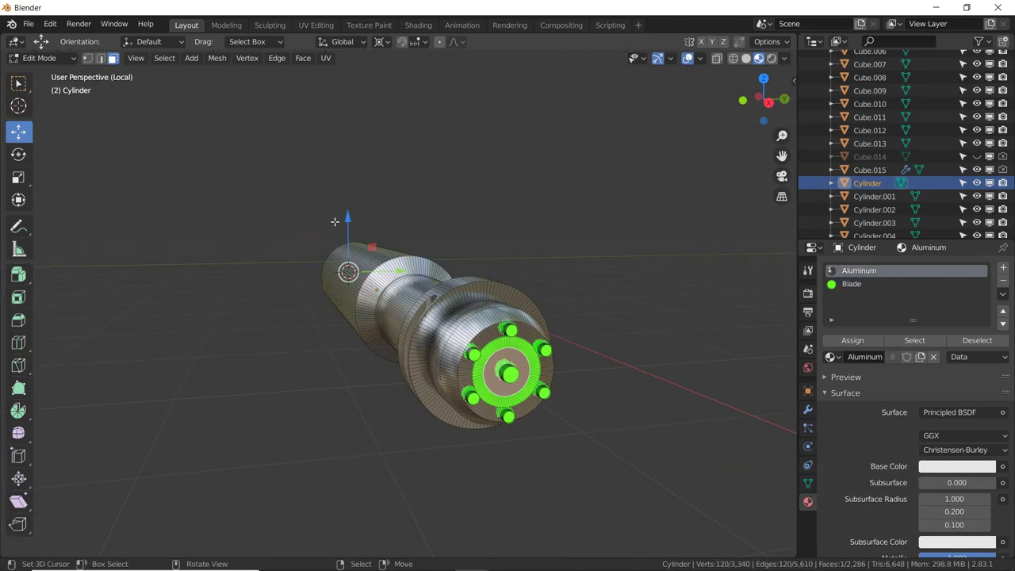
{"action": "mouse_move", "coordinate": [582, 324]}
{"action": "middle_mouse_down"}
{"action": "mouse_move", "coordinate": [518, 297]}
{"action": "mouse_move", "coordinate": [487, 309]}
{"action": "mouse_move", "coordinate": [589, 301]}
{"action": "middle_mouse_up"}
{"action": "scroll", "coordinate": [518, 296], "scroll_direction": "up", "scroll_amount": 3}
{"action": "scroll", "coordinate": [486, 308], "scroll_direction": "down", "scroll_amount": 3}
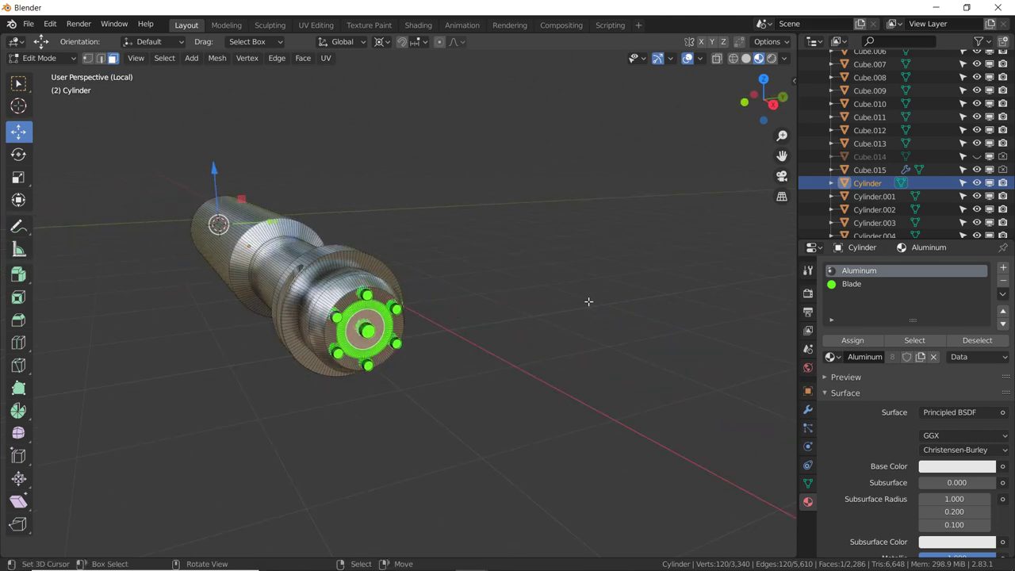
Select all faces assigned to the Blade material slot, adjusting the selection.
{"action": "left_click", "coordinate": [851, 284]}
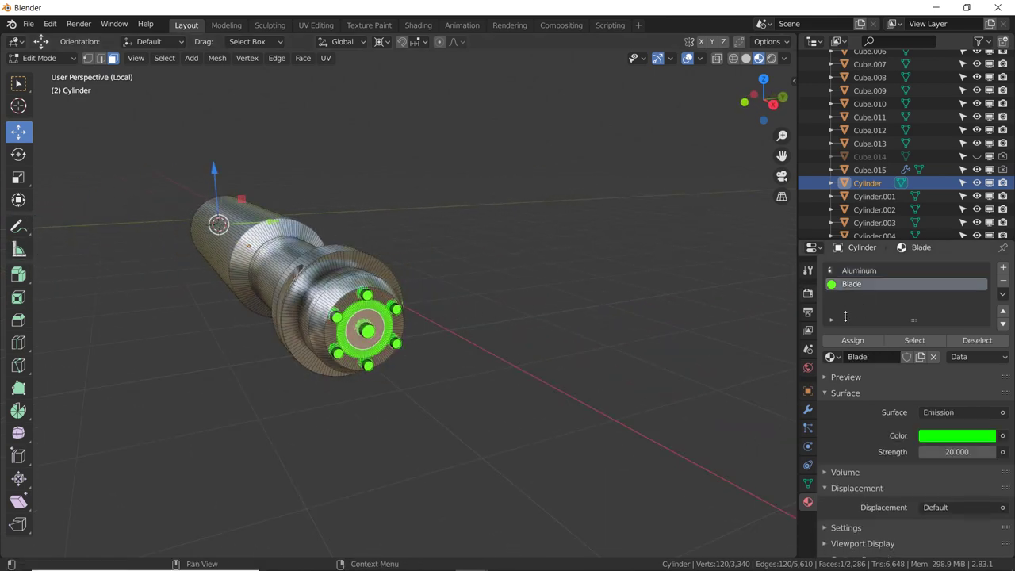
{"action": "left_click", "coordinate": [921, 341]}
{"action": "key", "text": "ctrl+KP_Add"}
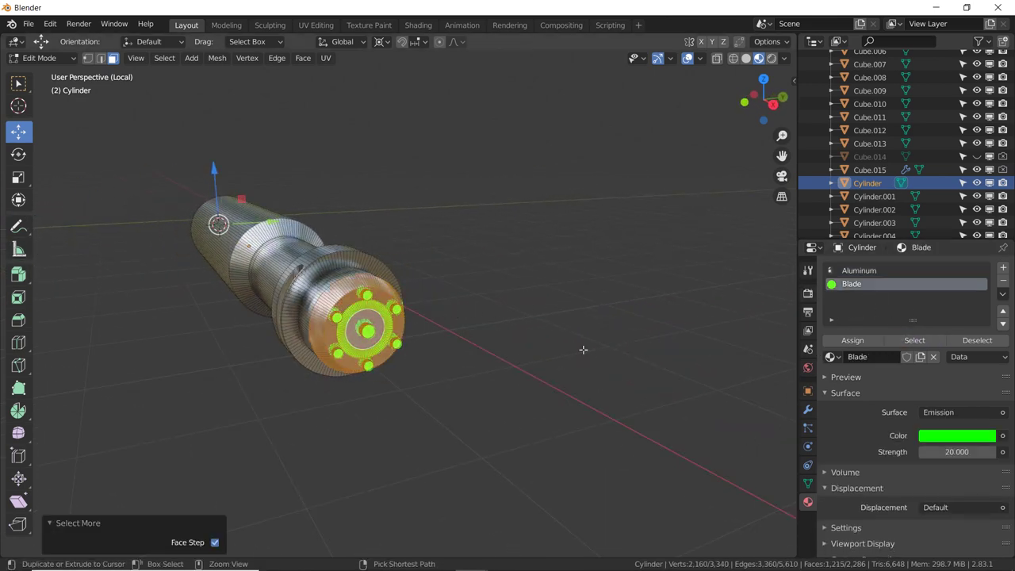
{"action": "key", "text": "ctrl+z"}
{"action": "middle_click_drag", "start_coordinate": [507, 299], "coordinate": [508, 304]}
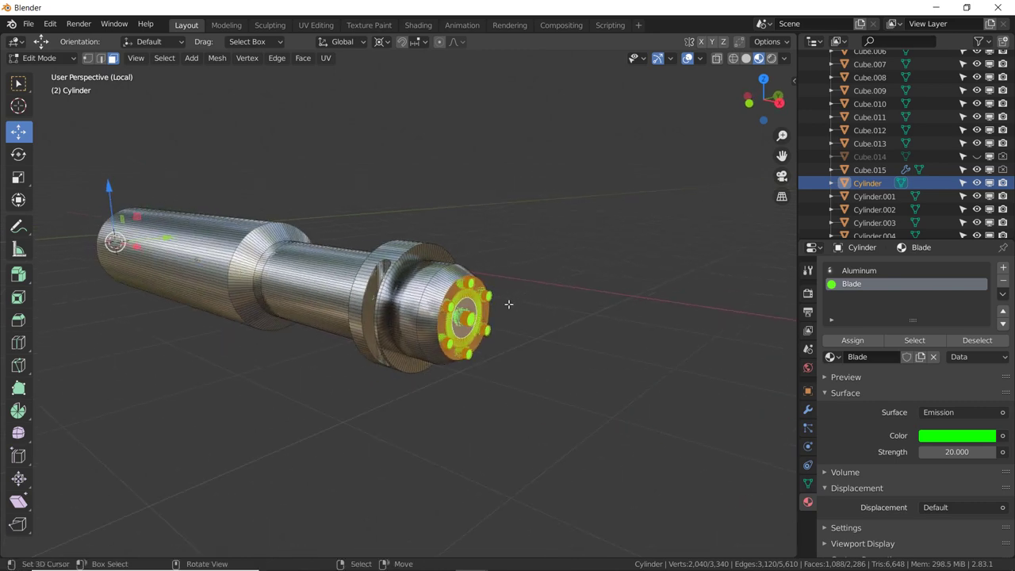
{"action": "key", "text": "KP_Divide"}
{"action": "key", "text": "F3"}
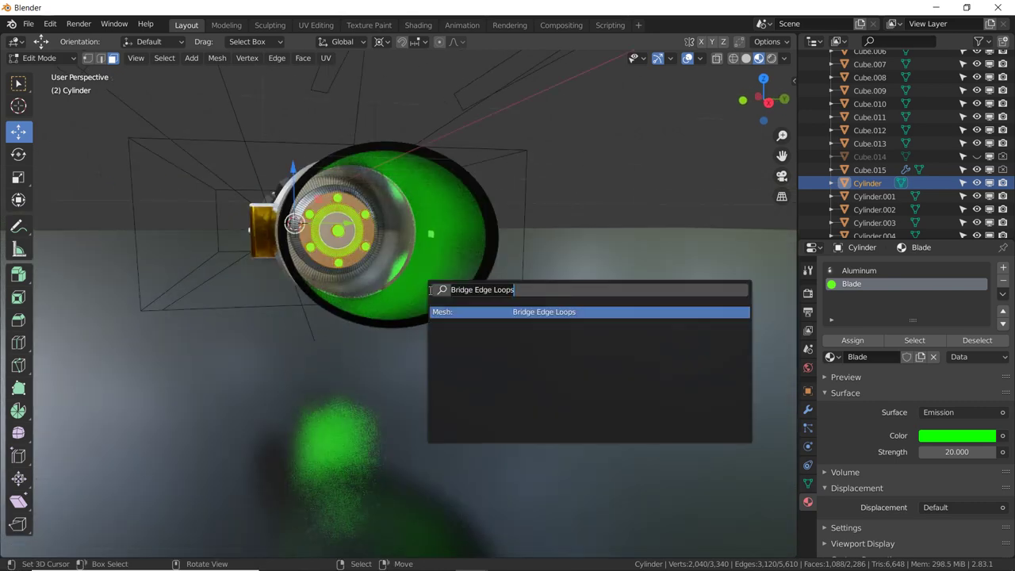
{"action": "key", "text": "Escape"}
Slide the Blade emitter faces 0.2046 m along X into the hilt and return to Object Mode.
{"action": "mouse_move", "coordinate": [494, 310]}
{"action": "middle_mouse_down"}
{"action": "mouse_move", "coordinate": [487, 259]}
{"action": "mouse_move", "coordinate": [495, 269]}
{"action": "middle_mouse_up"}
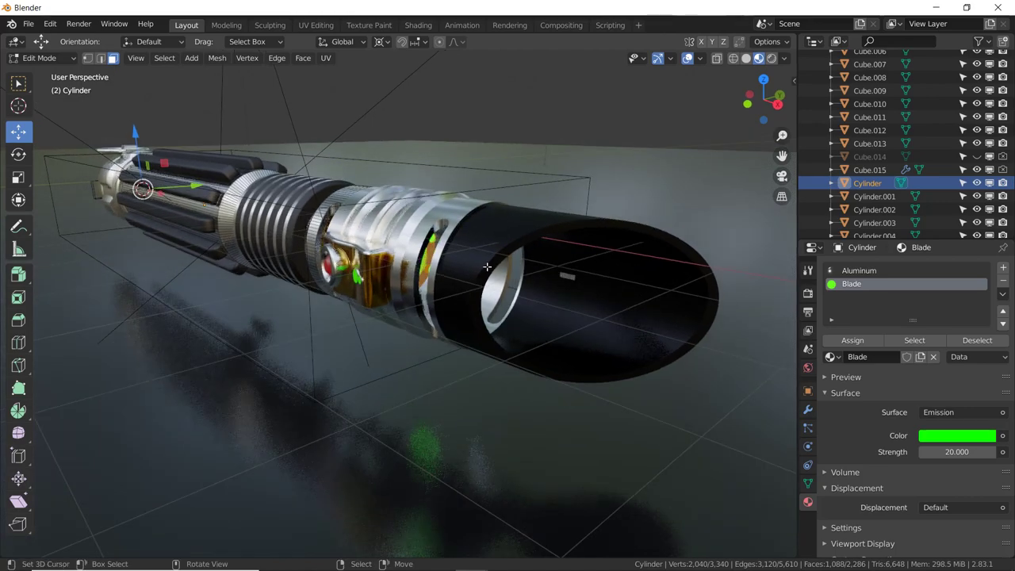
{"action": "key", "text": "g"}
{"action": "key", "text": "y"}
{"action": "key", "text": "x"}
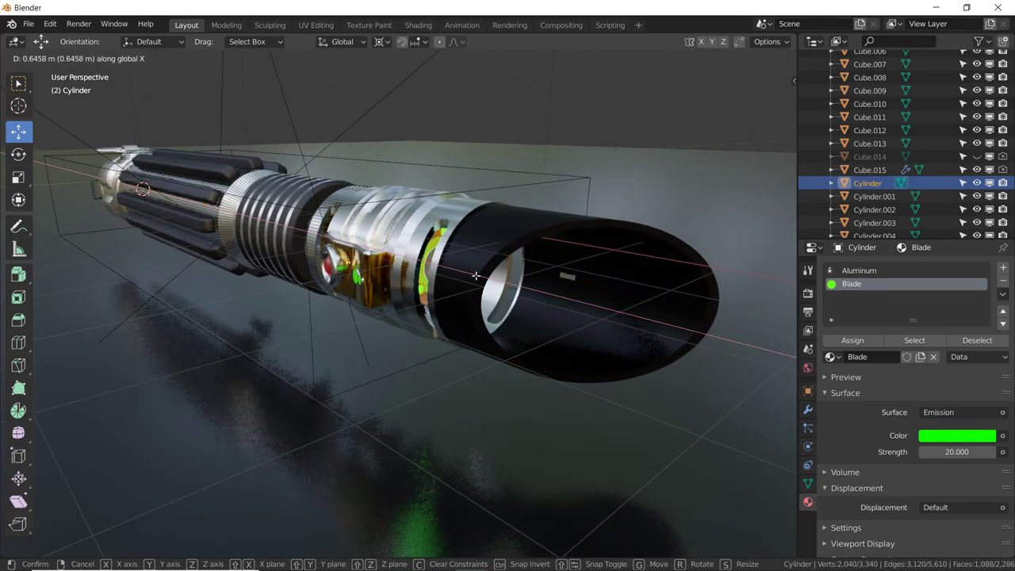
{"action": "left_click", "coordinate": [494, 275]}
{"action": "mouse_move", "coordinate": [494, 275]}
{"action": "middle_mouse_down"}
{"action": "mouse_move", "coordinate": [520, 272]}
{"action": "mouse_move", "coordinate": [461, 269]}
{"action": "mouse_move", "coordinate": [611, 294]}
{"action": "mouse_move", "coordinate": [476, 280]}
{"action": "mouse_move", "coordinate": [439, 265]}
{"action": "middle_mouse_up"}
{"action": "key", "text": "g"}
{"action": "key", "text": "x"}
{"action": "left_click", "coordinate": [530, 272]}
{"action": "key", "text": "Tab"}
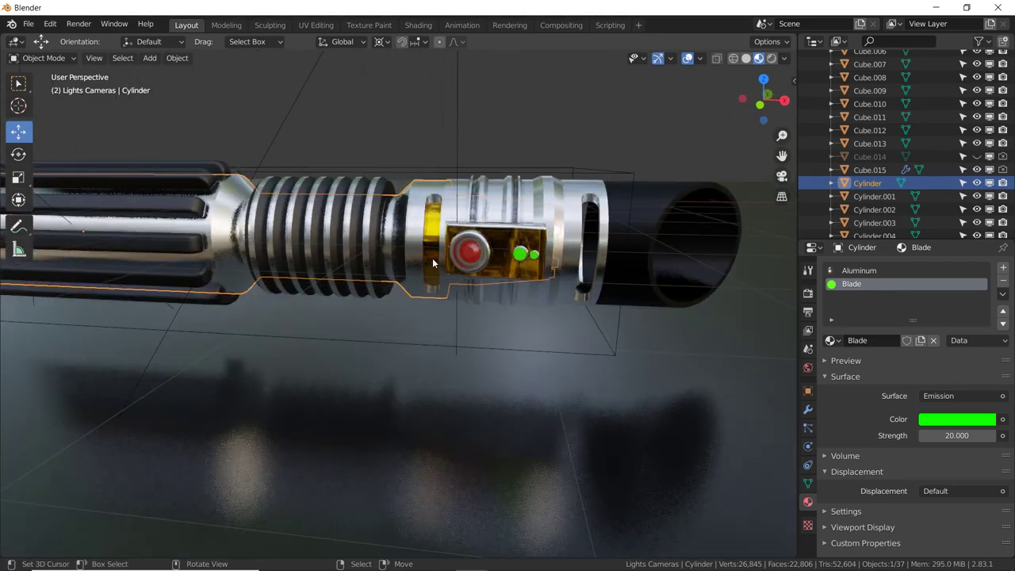
Shade Smooth the gold rings by the chamber and at the grip's end, then show the last render.
{"action": "left_click", "coordinate": [433, 262]}
{"action": "right_click", "coordinate": [457, 285]}
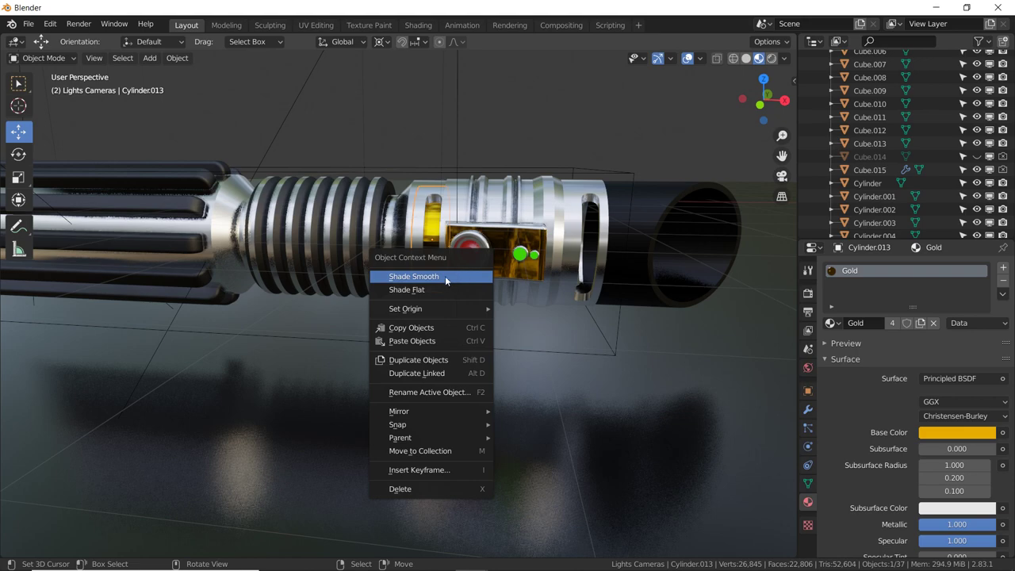
{"action": "left_click", "coordinate": [432, 277]}
{"action": "middle_click_drag", "start_coordinate": [407, 275], "coordinate": [473, 283], "text": "shift"}
{"action": "left_click", "coordinate": [234, 219]}
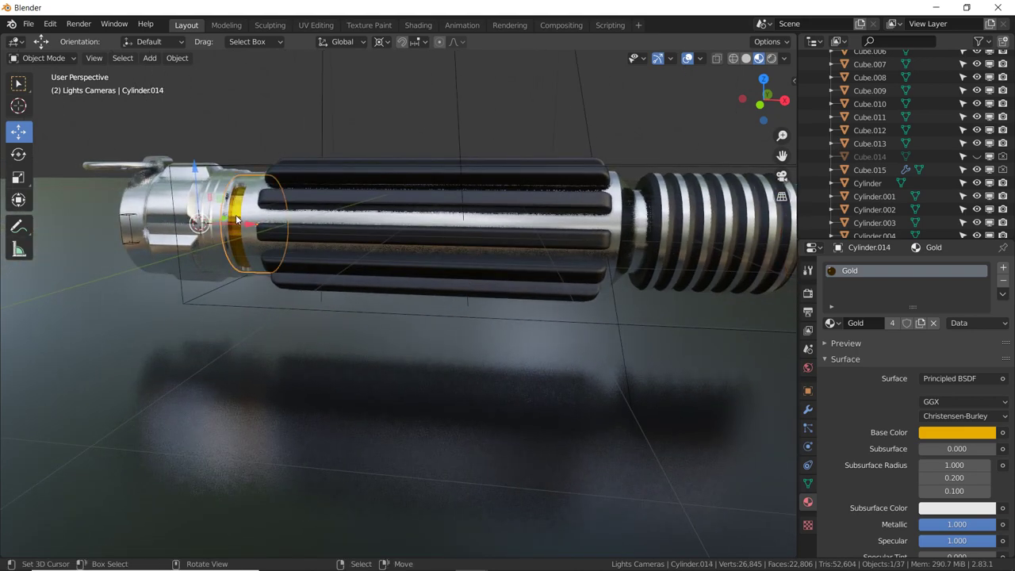
{"action": "right_click", "coordinate": [240, 214]}
{"action": "left_click", "coordinate": [240, 214]}
{"action": "mouse_move", "coordinate": [240, 214]}
{"action": "middle_mouse_down"}
{"action": "mouse_move", "coordinate": [352, 242]}
{"action": "mouse_move", "coordinate": [412, 238]}
{"action": "middle_mouse_up"}
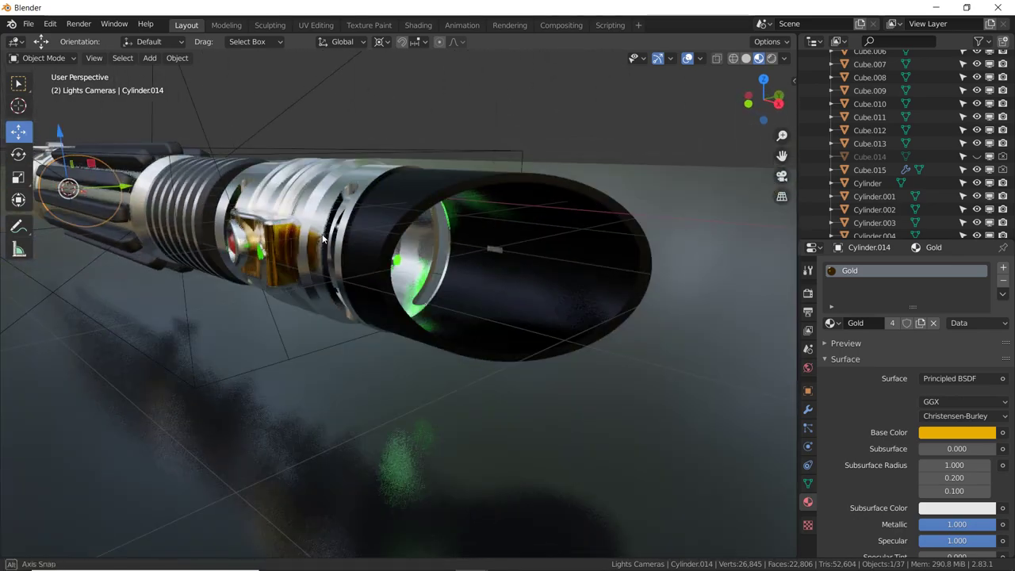
{"action": "key", "text": "F11"}
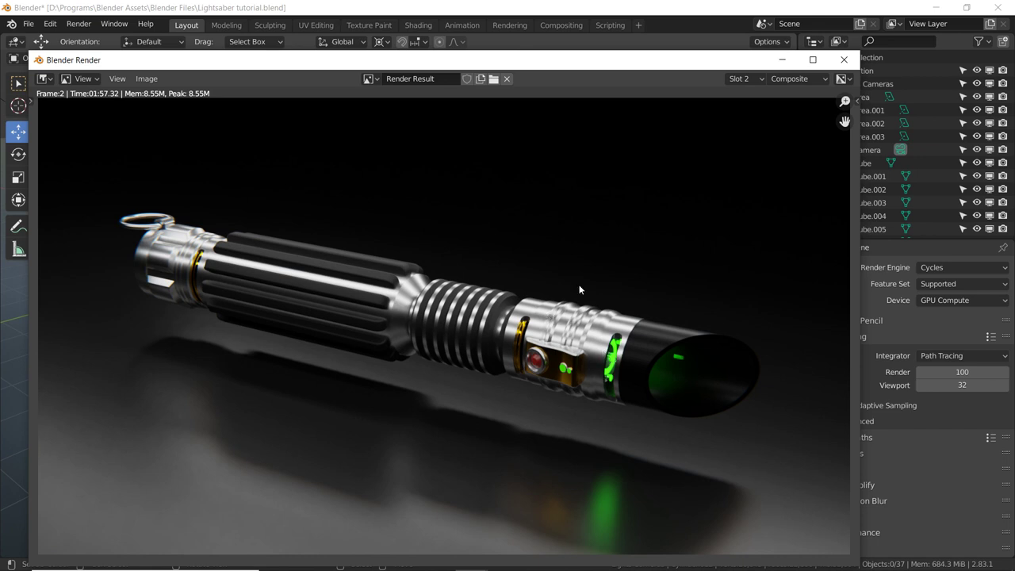
Close the render view and delete the wireframe box Cube.015.
{"action": "key", "text": "Escape"}
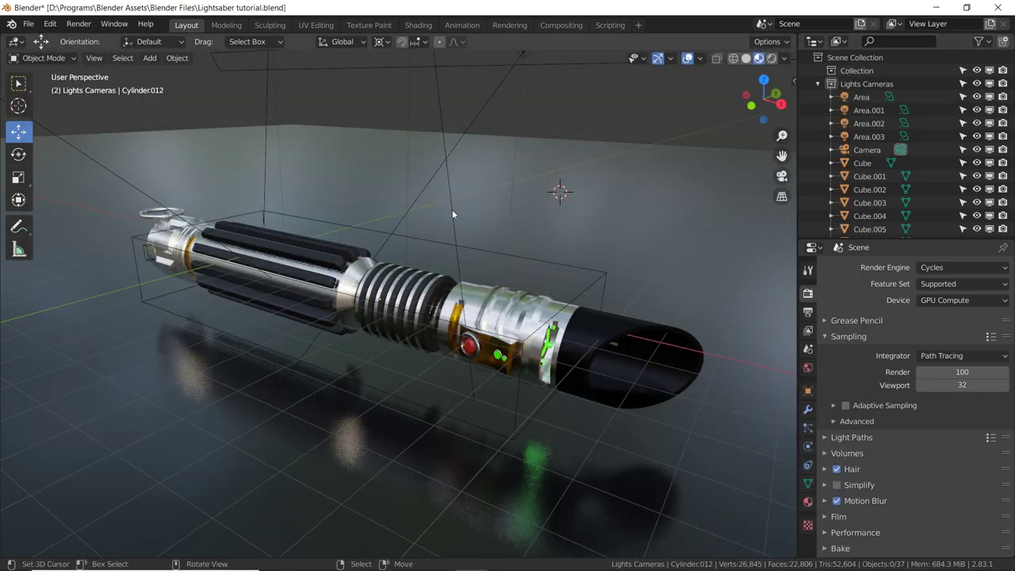
{"action": "left_click", "coordinate": [403, 236]}
{"action": "left_click", "coordinate": [508, 253]}
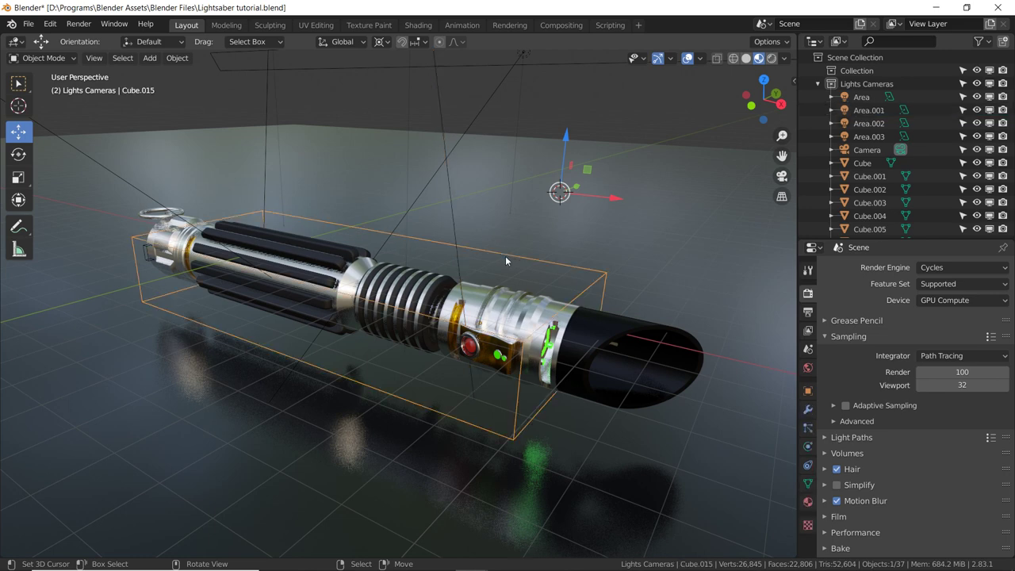
{"action": "key", "text": "Delete"}
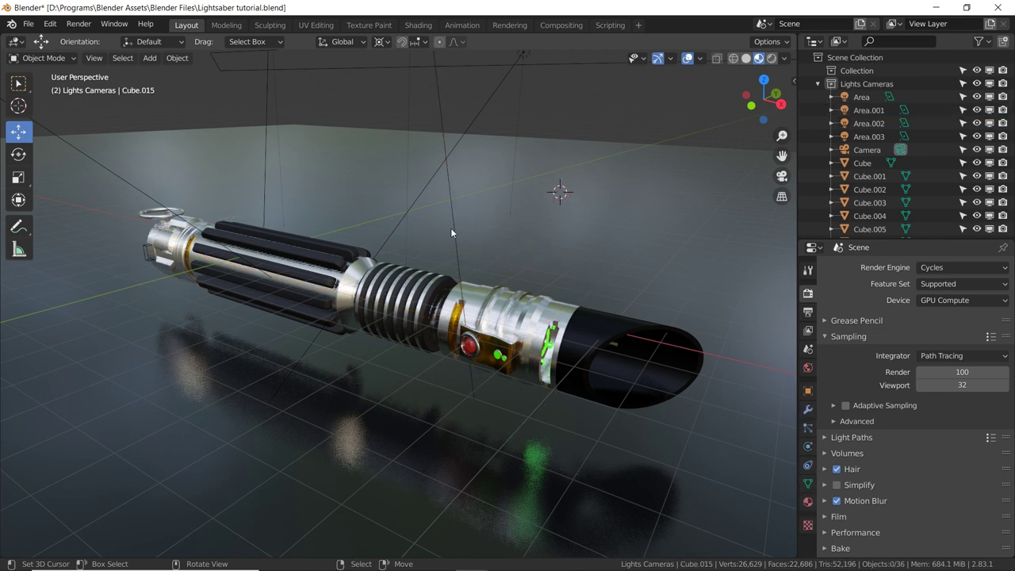
{"action": "middle_click_drag", "start_coordinate": [424, 201], "coordinate": [485, 198]}
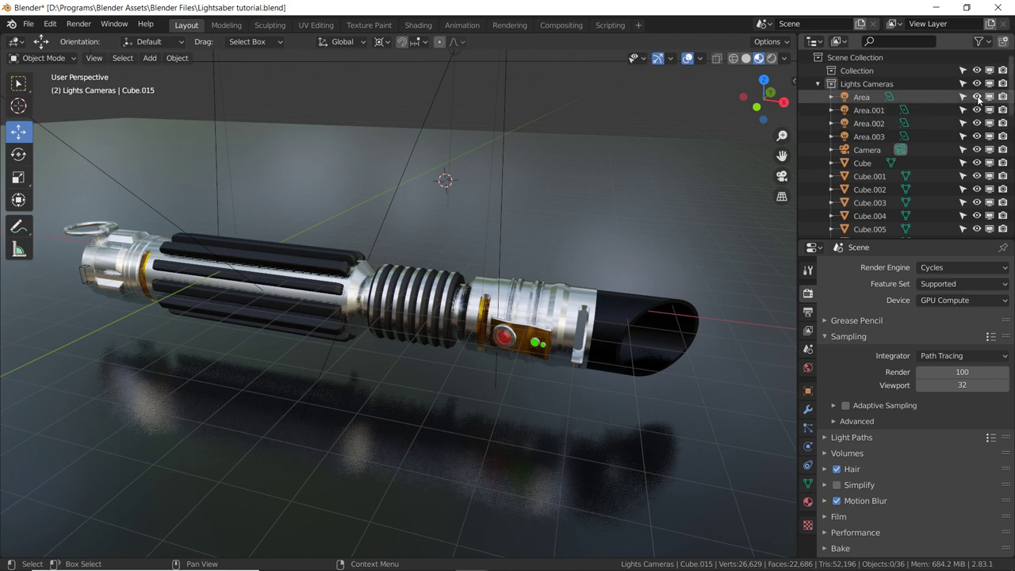
Hide all four area lights in the viewport and split the 3D view into two stacked viewports.
{"action": "left_click_drag", "start_coordinate": [978, 97], "coordinate": [976, 136]}
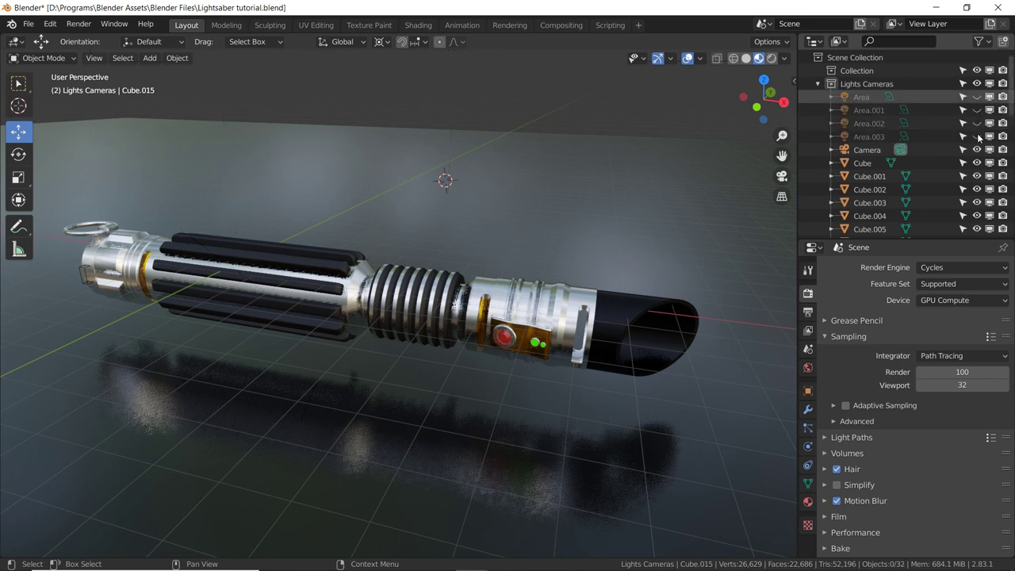
{"action": "left_click_drag", "start_coordinate": [904, 134], "coordinate": [806, 125]}
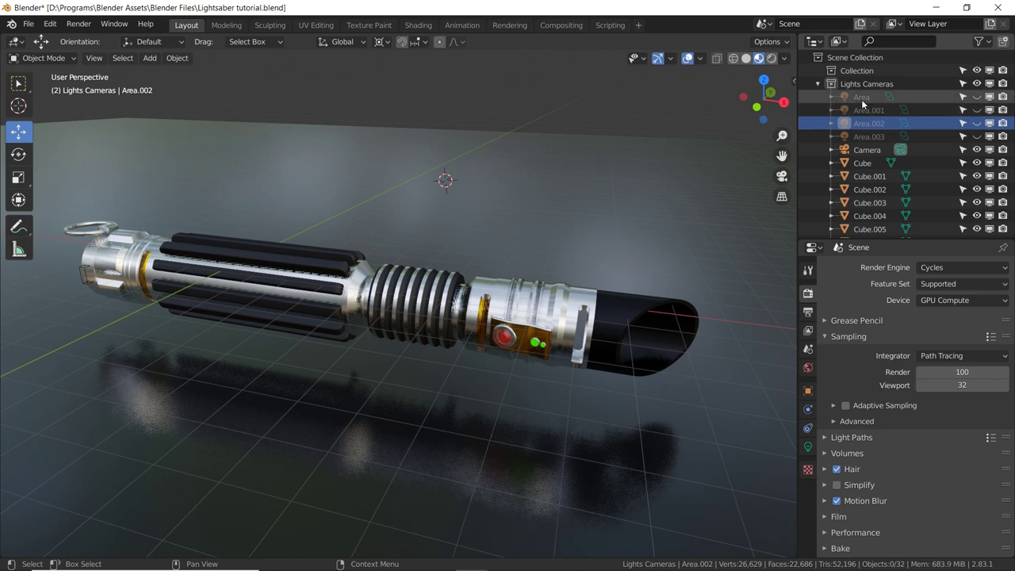
{"action": "middle_click_drag", "start_coordinate": [590, 189], "coordinate": [550, 238]}
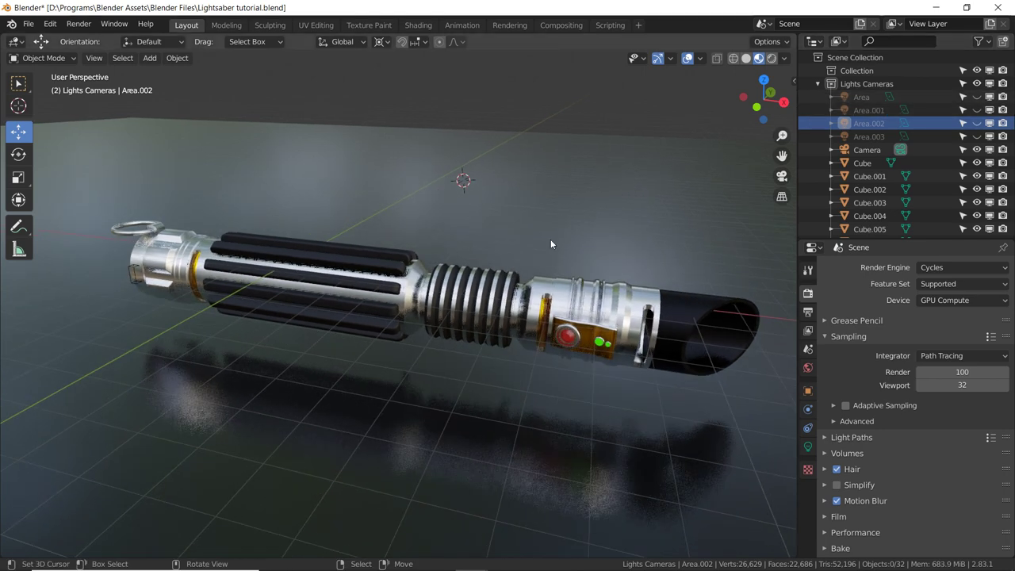
{"action": "left_click", "coordinate": [555, 290]}
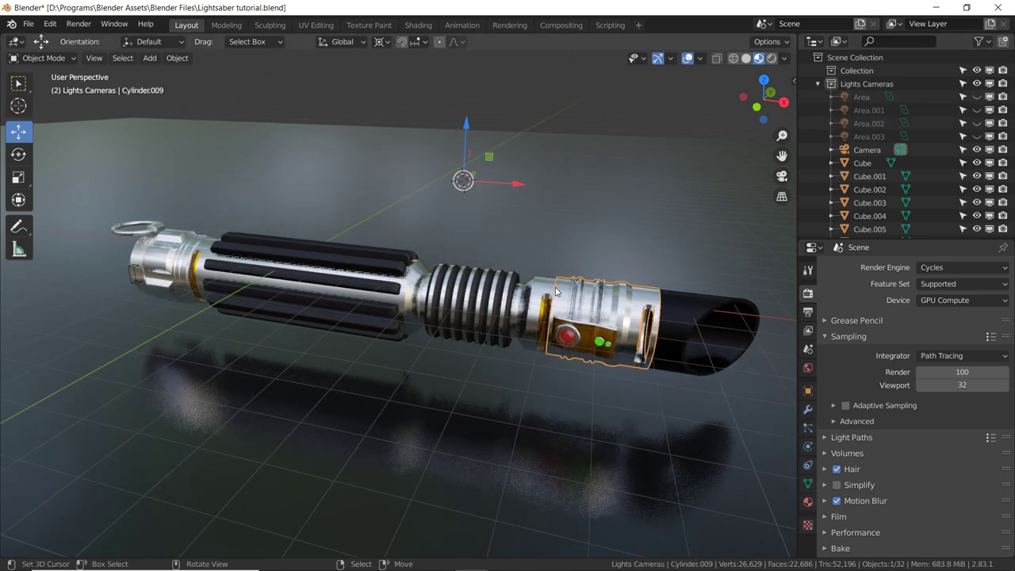
{"action": "left_click", "coordinate": [777, 45]}
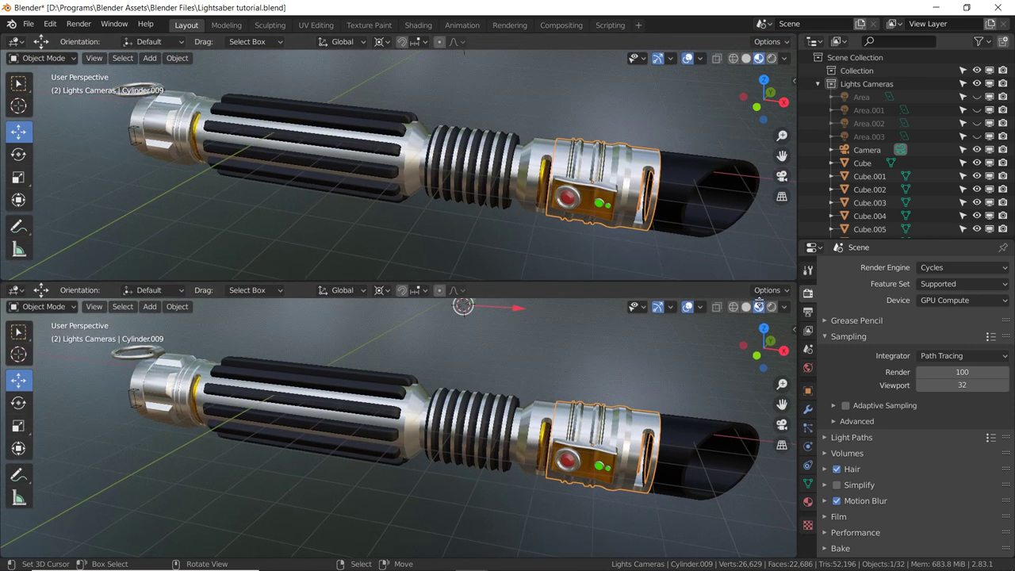
{"action": "left_click_drag", "start_coordinate": [792, 65], "coordinate": [714, 321]}
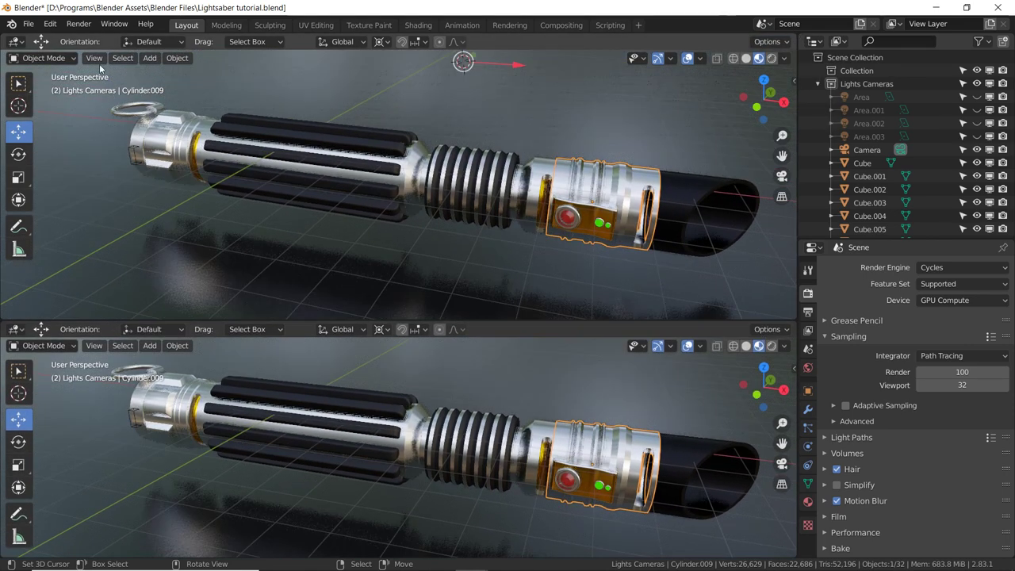
Turn the top area into a sidebar-free Shader Editor and add a DG Brushed Lines group node.
{"action": "left_click", "coordinate": [16, 41]}
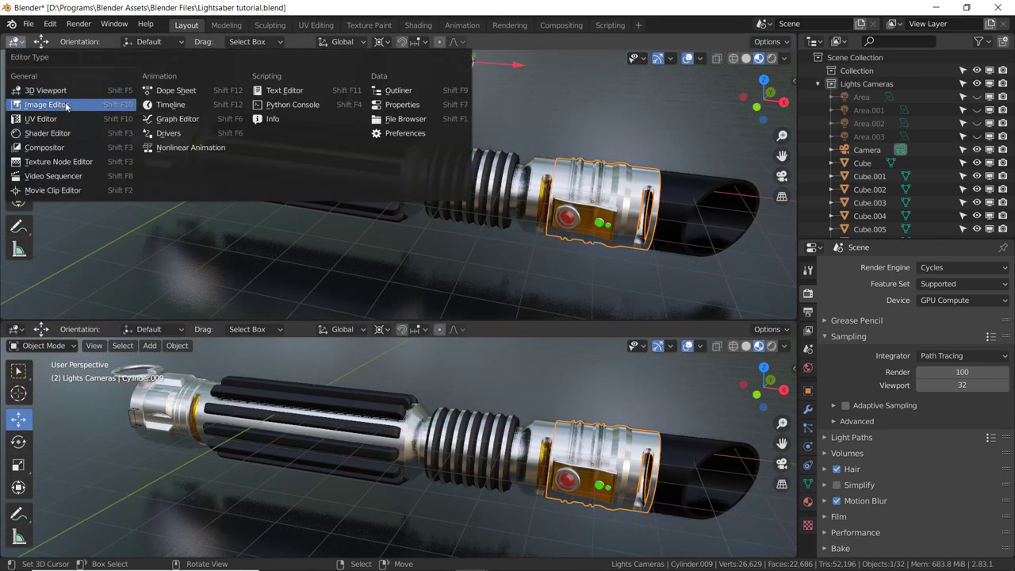
{"action": "left_click", "coordinate": [55, 133]}
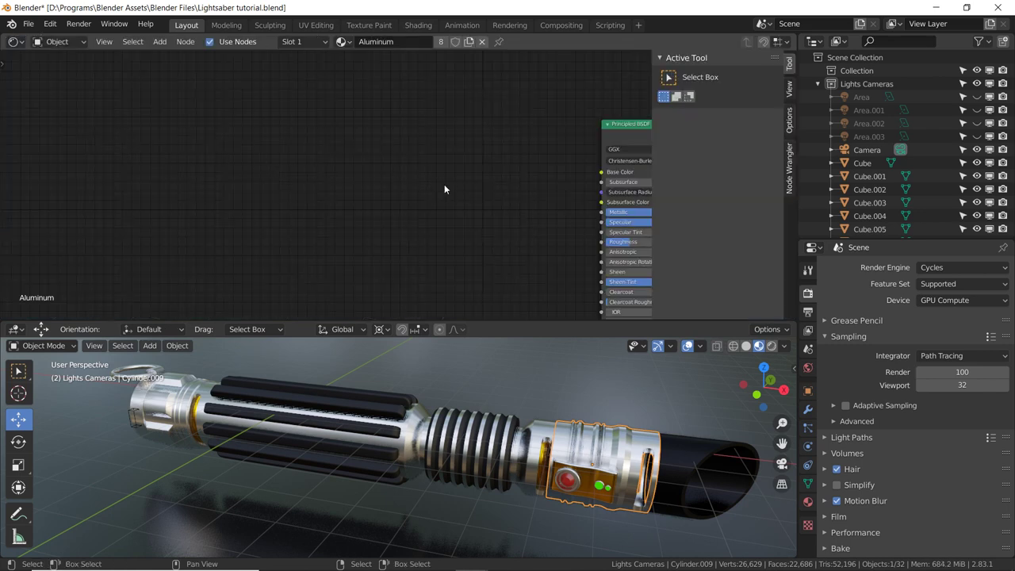
{"action": "key", "text": "n"}
{"action": "middle_click_drag", "start_coordinate": [433, 181], "coordinate": [355, 138]}
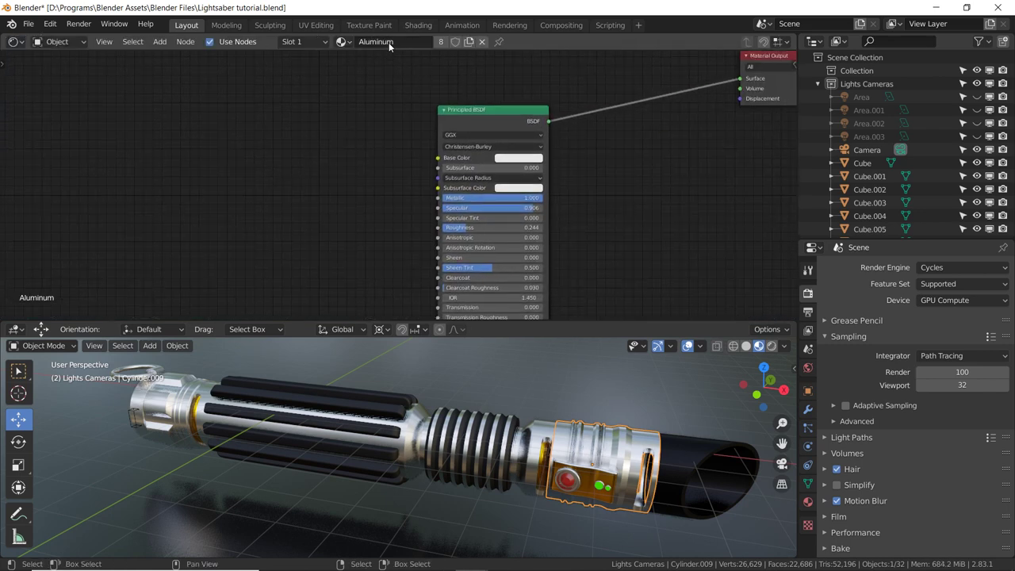
{"action": "scroll", "coordinate": [313, 155], "scroll_direction": "up", "scroll_amount": 3, "text": "ctrl"}
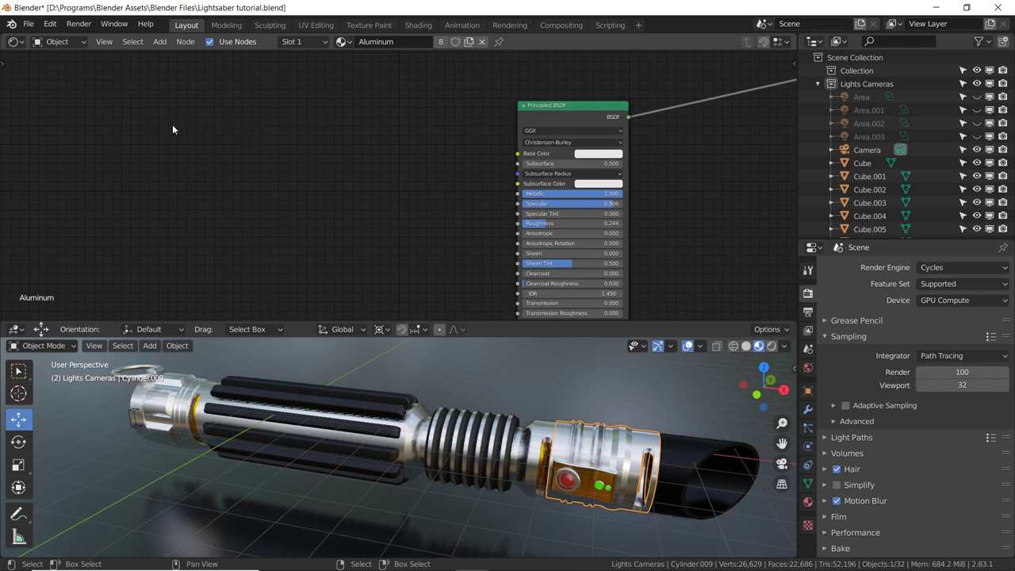
{"action": "key", "text": "shift+a"}
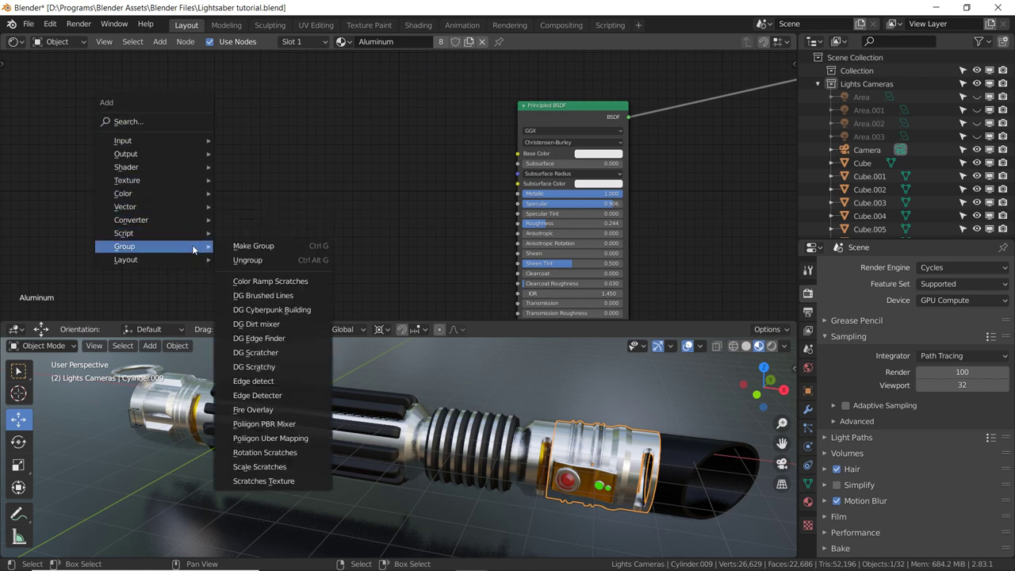
{"action": "mouse_move", "coordinate": [124, 247]}
{"action": "left_click", "coordinate": [269, 295]}
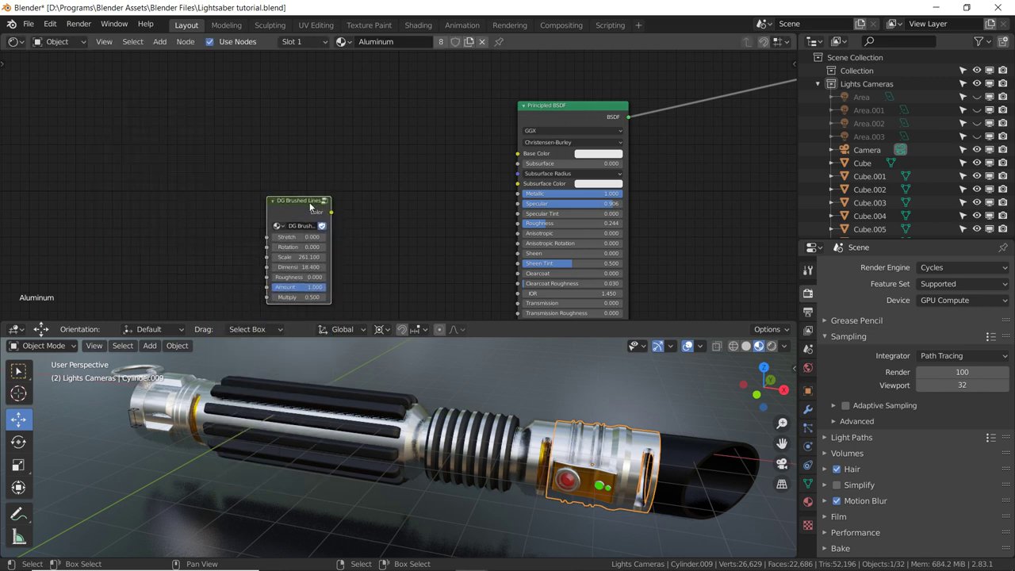
Place the DG Brushed Lines node left of the shader and inspect its internal nodes.
{"action": "left_click", "coordinate": [357, 199]}
{"action": "key", "text": "Tab"}
{"action": "mouse_move", "coordinate": [348, 223]}
{"action": "middle_mouse_down"}
{"action": "mouse_move", "coordinate": [470, 265]}
{"action": "mouse_move", "coordinate": [300, 245]}
{"action": "middle_mouse_up"}
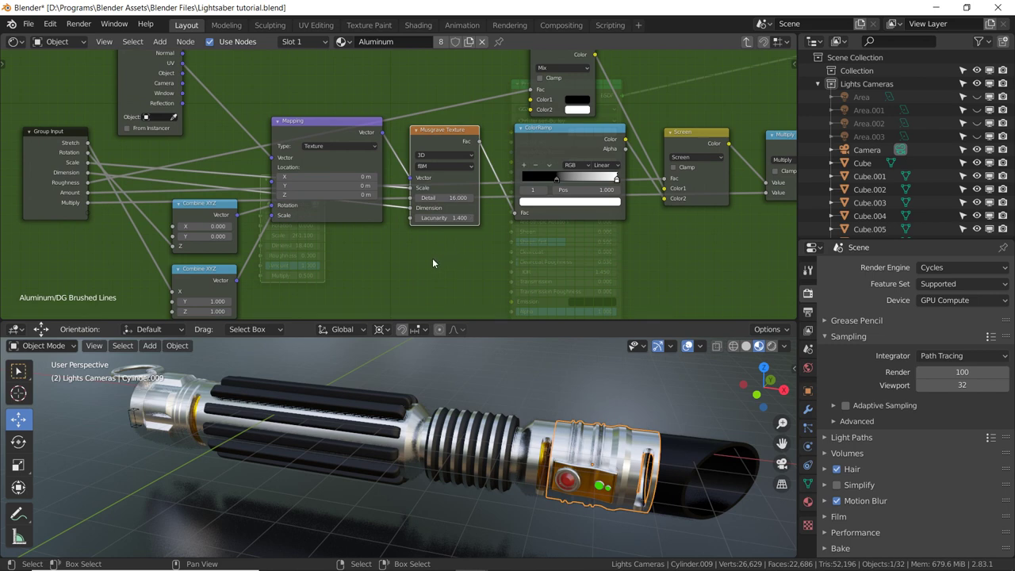
{"action": "mouse_move", "coordinate": [433, 246]}
{"action": "middle_mouse_down"}
{"action": "mouse_move", "coordinate": [322, 253]}
{"action": "mouse_move", "coordinate": [393, 264]}
{"action": "mouse_move", "coordinate": [360, 247]}
{"action": "mouse_move", "coordinate": [413, 243]}
{"action": "middle_mouse_up"}
{"action": "key", "text": "Tab"}
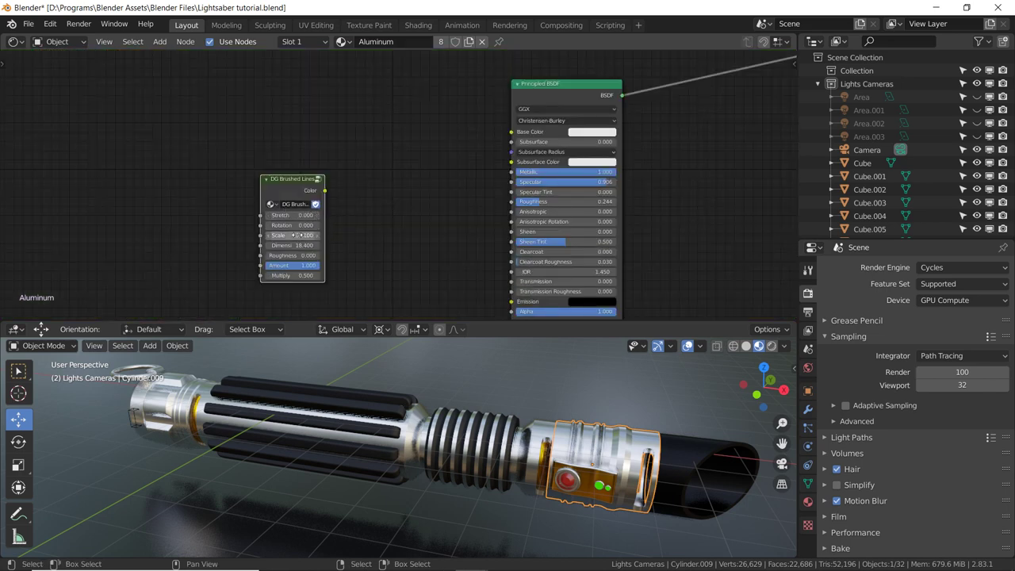
Set the group's Scale to 261.1 and connect its Color output to Principled BSDF Roughness.
{"action": "left_click_drag", "start_coordinate": [295, 235], "coordinate": [329, 252]}
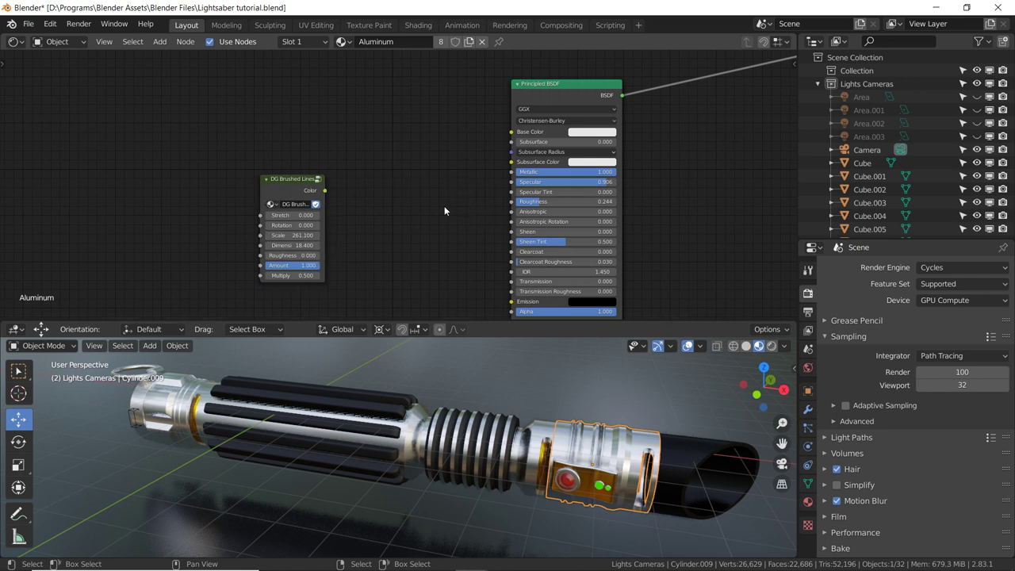
{"action": "mouse_move", "coordinate": [325, 190]}
{"action": "left_mouse_down"}
{"action": "mouse_move", "coordinate": [493, 262]}
{"action": "mouse_move", "coordinate": [511, 201]}
{"action": "left_mouse_up"}
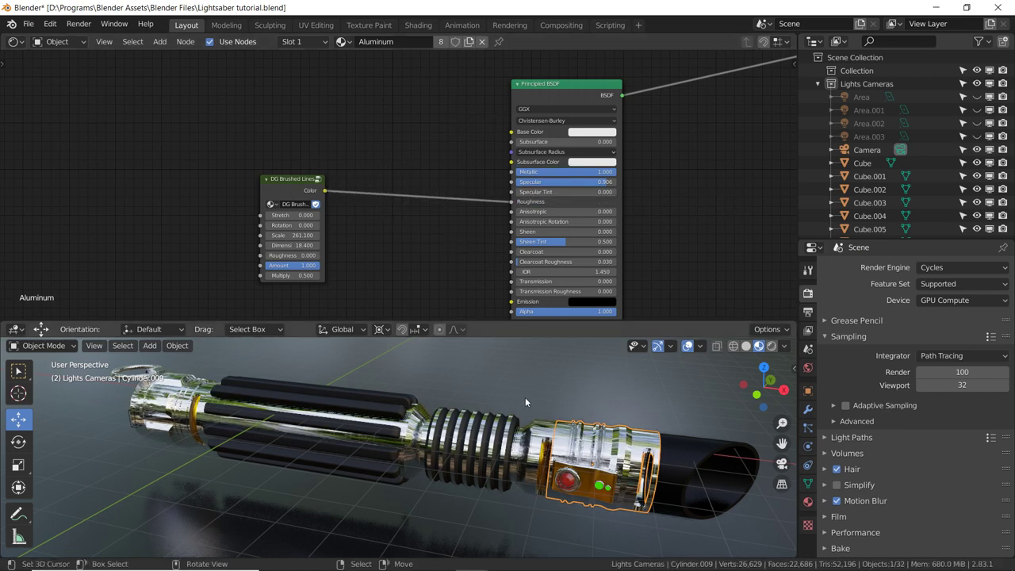
{"action": "scroll", "coordinate": [525, 397], "scroll_direction": "up", "scroll_amount": 3}
{"action": "scroll", "coordinate": [524, 397], "scroll_direction": "up", "scroll_amount": 2}
{"action": "middle_click_drag", "start_coordinate": [525, 402], "coordinate": [401, 373]}
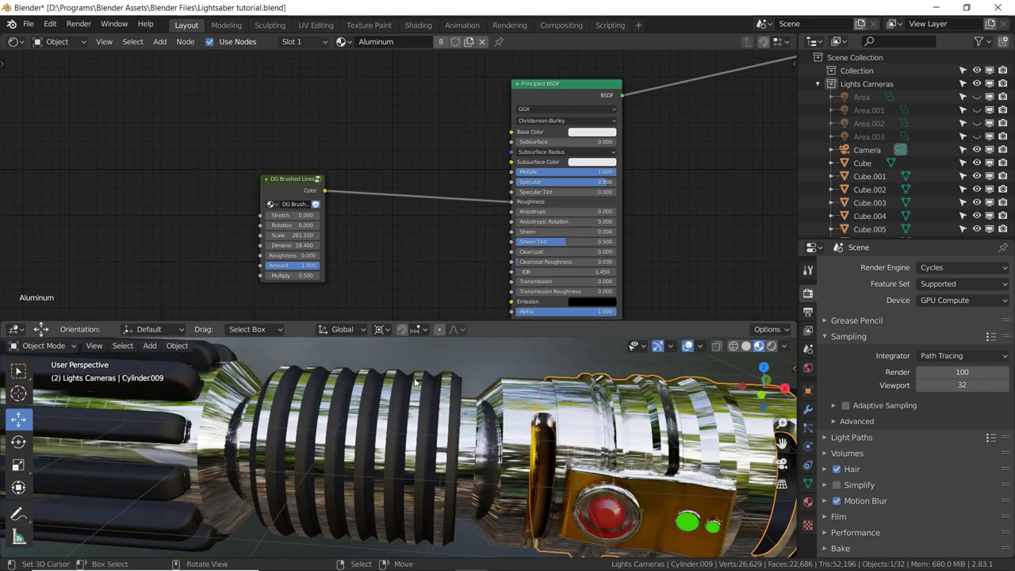
{"action": "middle_click_drag", "start_coordinate": [382, 237], "coordinate": [360, 228]}
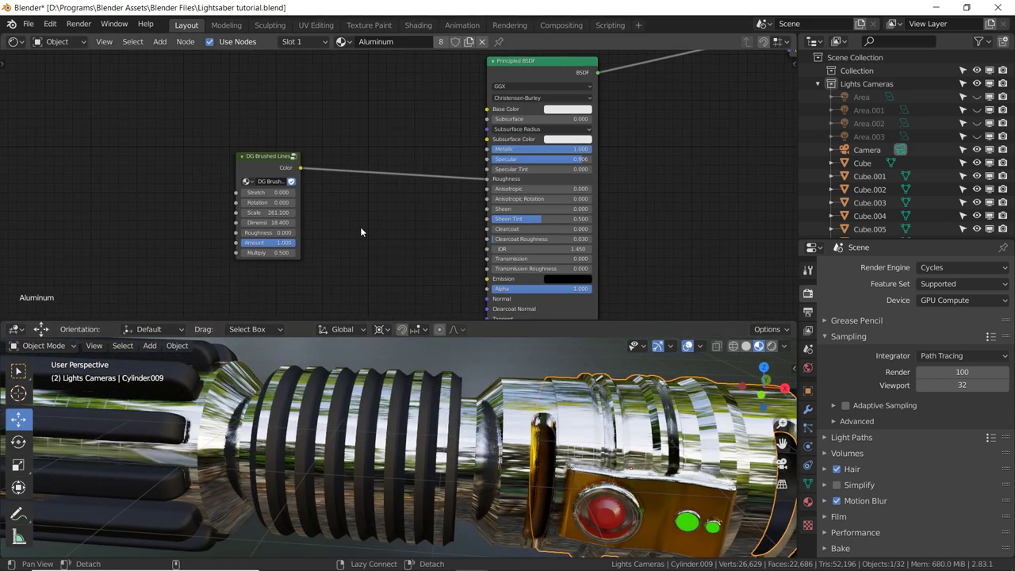
{"action": "scroll", "coordinate": [360, 228], "scroll_direction": "up", "scroll_amount": 1}
{"action": "scroll", "coordinate": [359, 228], "scroll_direction": "up", "scroll_amount": 1}
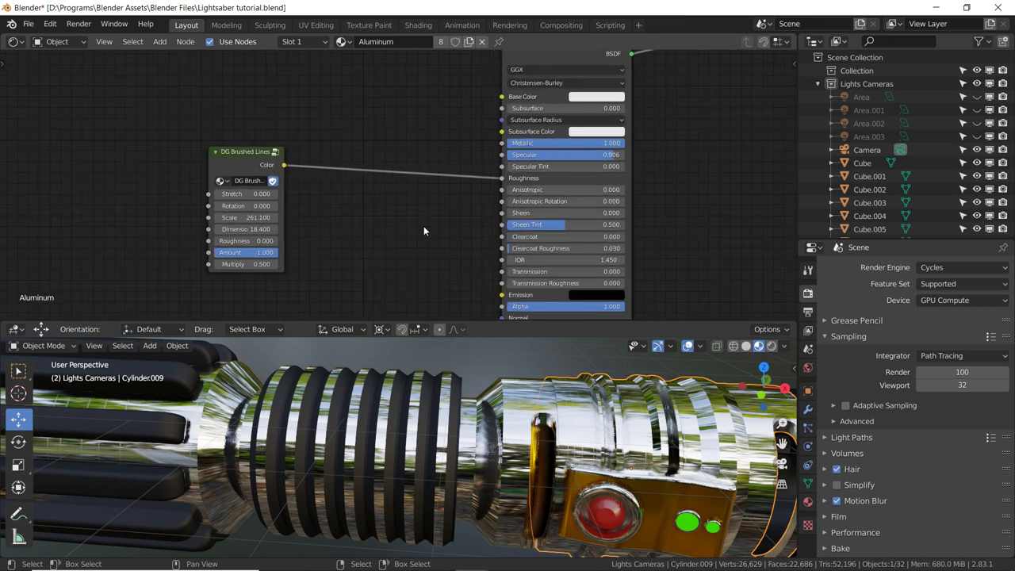
{"action": "middle_click_drag", "start_coordinate": [423, 226], "coordinate": [396, 235]}
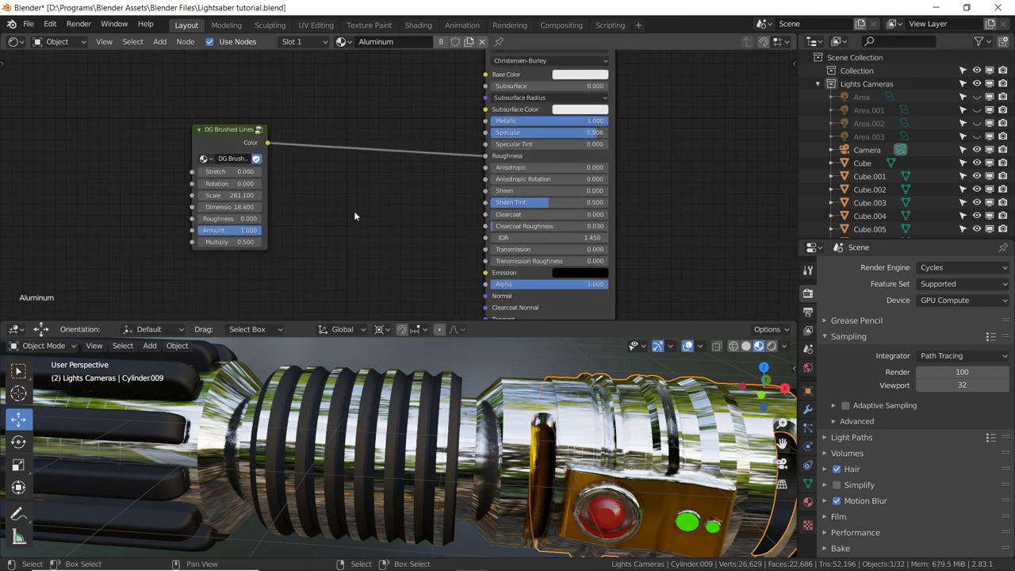
Set the DG Brushed Lines node to Scale 300, Dimension 0.2 and Roughness 0.4.
{"action": "left_click", "coordinate": [235, 130]}
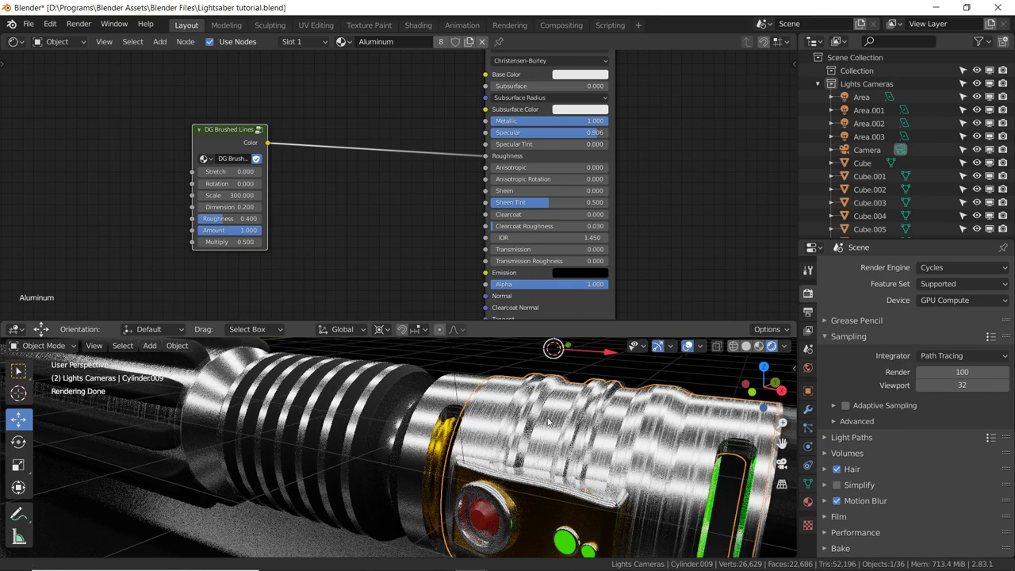
{"action": "scroll", "coordinate": [532, 409], "scroll_direction": "up", "scroll_amount": 3}
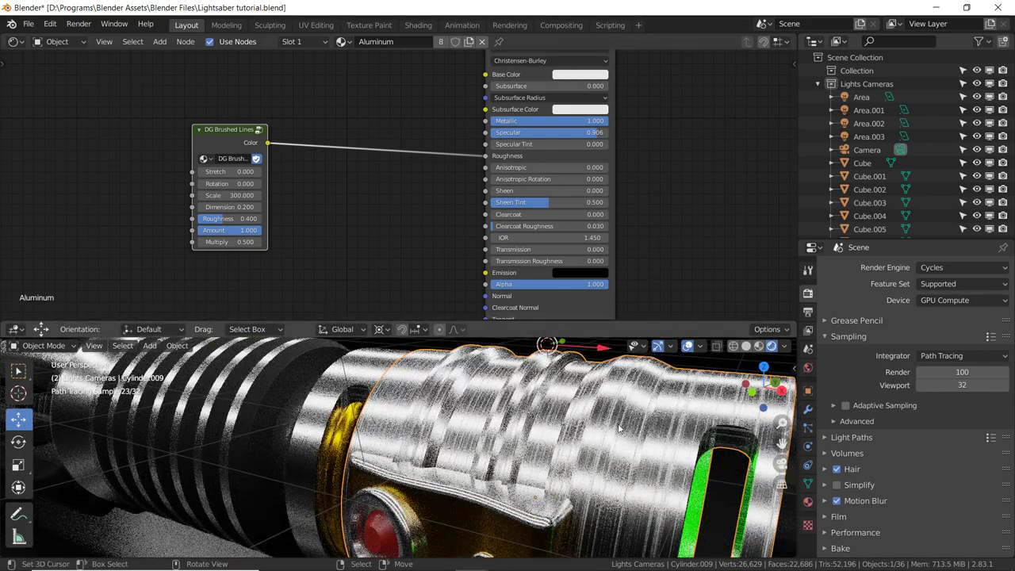
{"action": "mouse_move", "coordinate": [284, 409]}
{"action": "middle_mouse_down"}
{"action": "mouse_move", "coordinate": [388, 402]}
{"action": "mouse_move", "coordinate": [358, 405]}
{"action": "middle_mouse_up"}
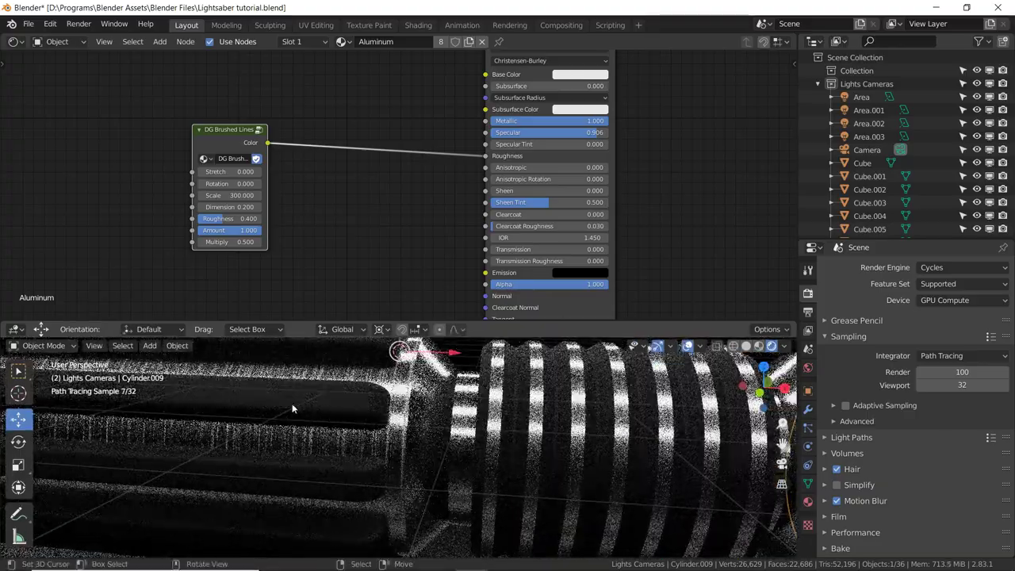
{"action": "mouse_move", "coordinate": [207, 379]}
{"action": "middle_mouse_down", "text": "shift"}
{"action": "mouse_move", "coordinate": [310, 408]}
{"action": "mouse_move", "coordinate": [411, 419]}
{"action": "middle_mouse_up", "text": "shift"}
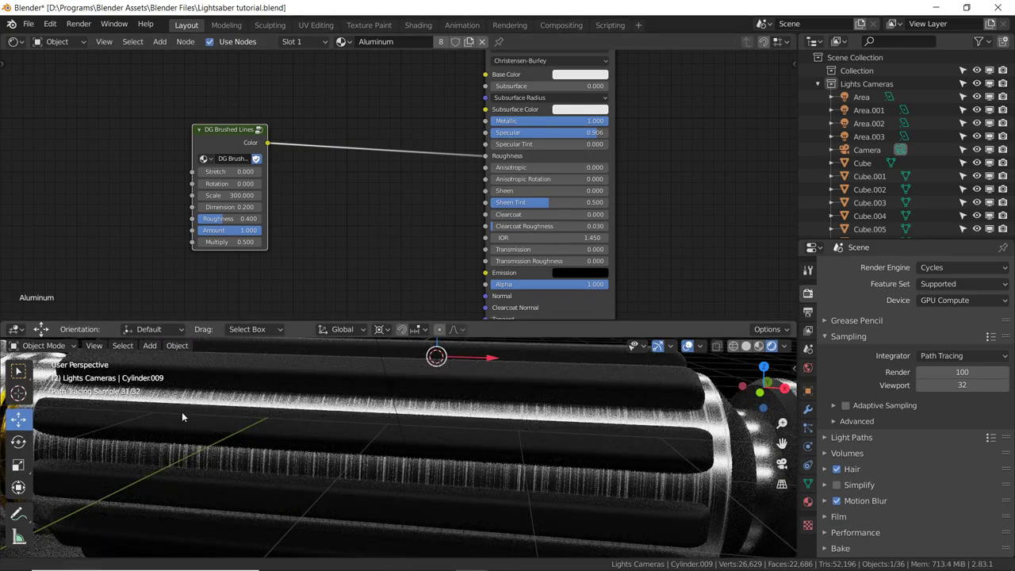
{"action": "middle_click_drag", "start_coordinate": [356, 424], "coordinate": [580, 427], "text": "shift"}
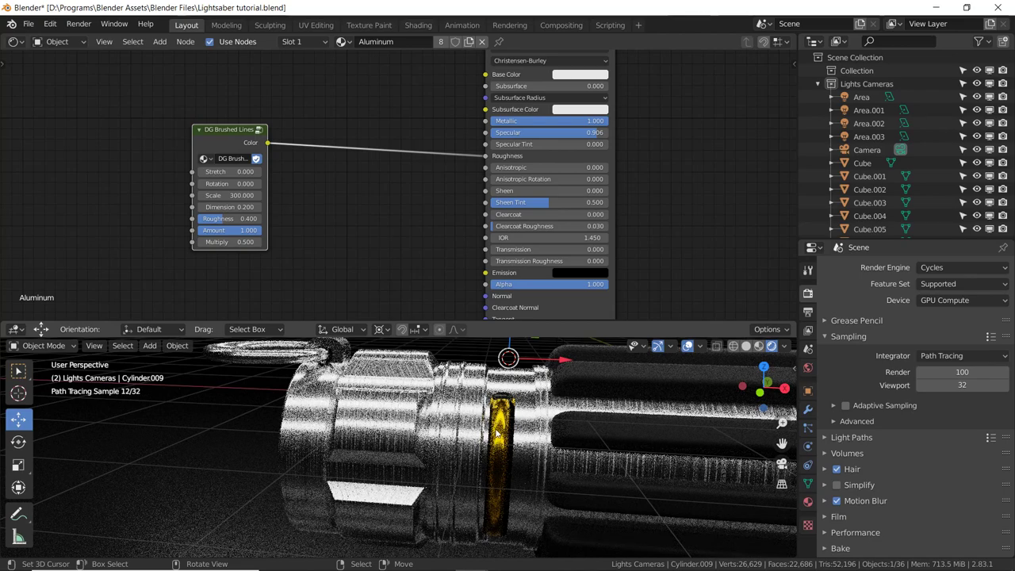
Orbit the rendered hilt up close and select the cylinder holding the green emblem.
{"action": "middle_click_drag", "start_coordinate": [490, 434], "coordinate": [555, 429]}
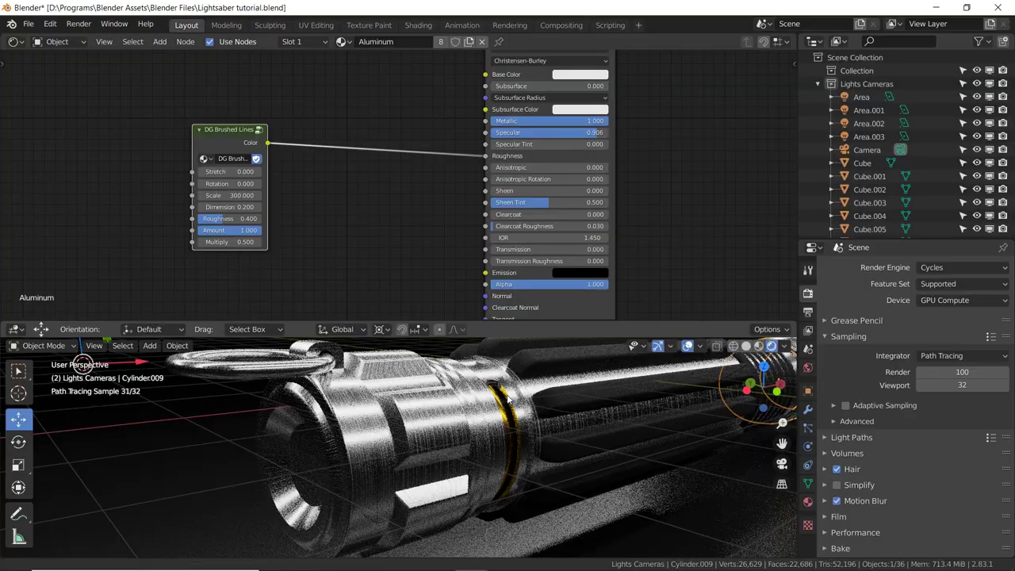
{"action": "middle_click_drag", "start_coordinate": [518, 394], "coordinate": [555, 388]}
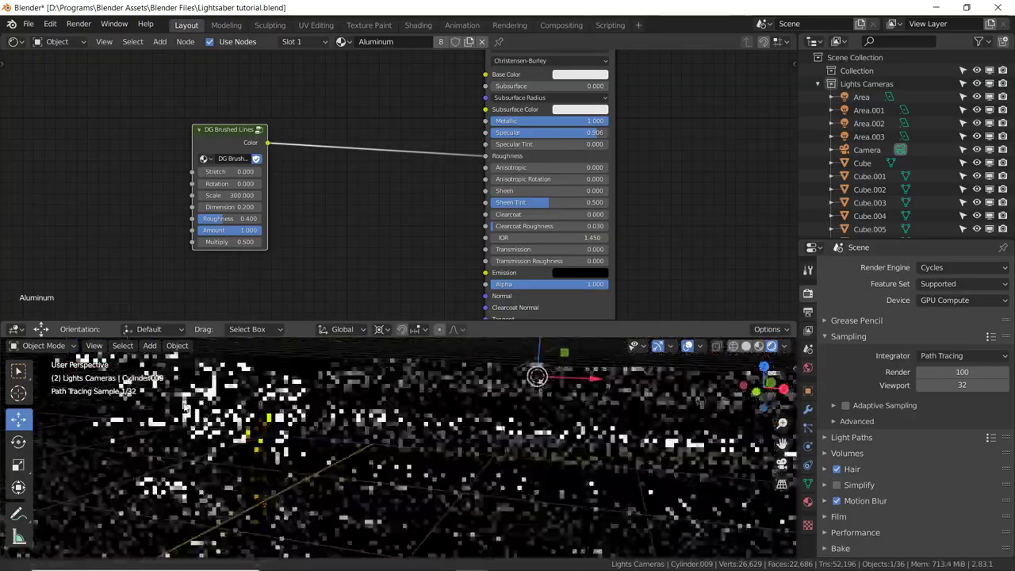
{"action": "scroll", "coordinate": [595, 382], "scroll_direction": "up", "scroll_amount": 3}
{"action": "scroll", "coordinate": [595, 382], "scroll_direction": "up", "scroll_amount": 1}
{"action": "scroll", "coordinate": [594, 382], "scroll_direction": "up", "scroll_amount": 2}
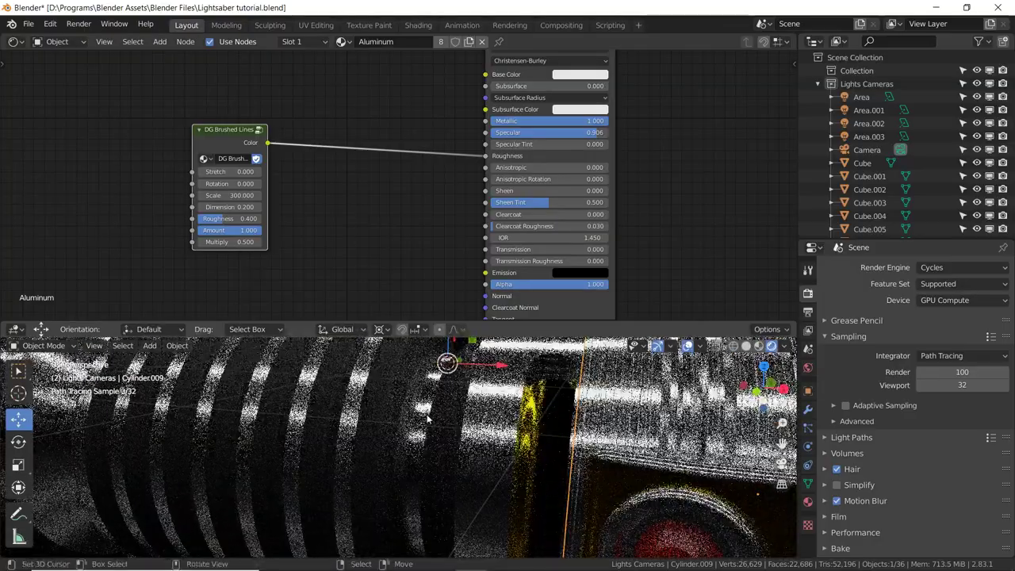
{"action": "scroll", "coordinate": [500, 407], "scroll_direction": "down", "scroll_amount": 3}
{"action": "middle_click_drag", "start_coordinate": [500, 406], "coordinate": [422, 418]}
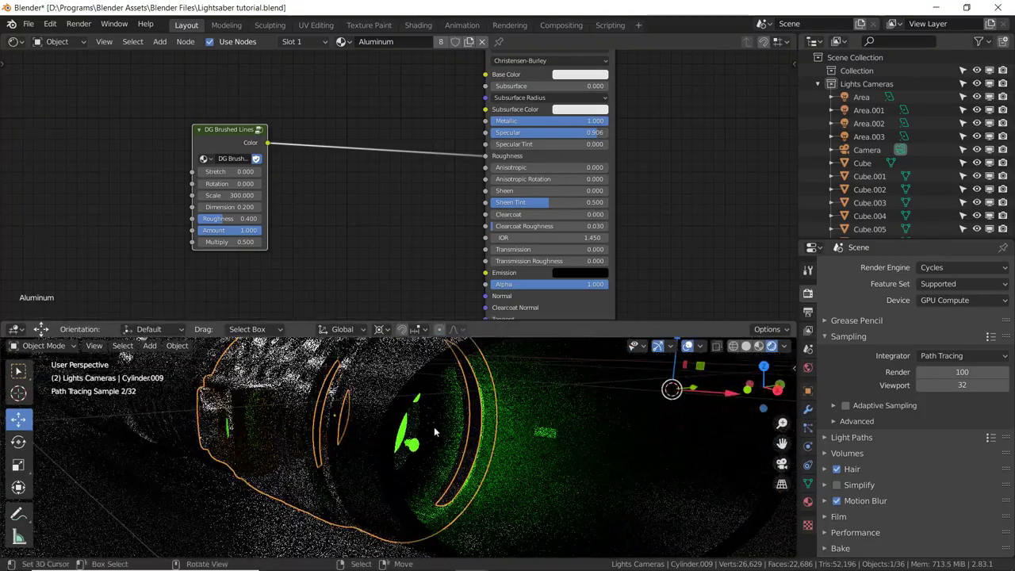
{"action": "middle_click_drag", "start_coordinate": [724, 365], "coordinate": [476, 412]}
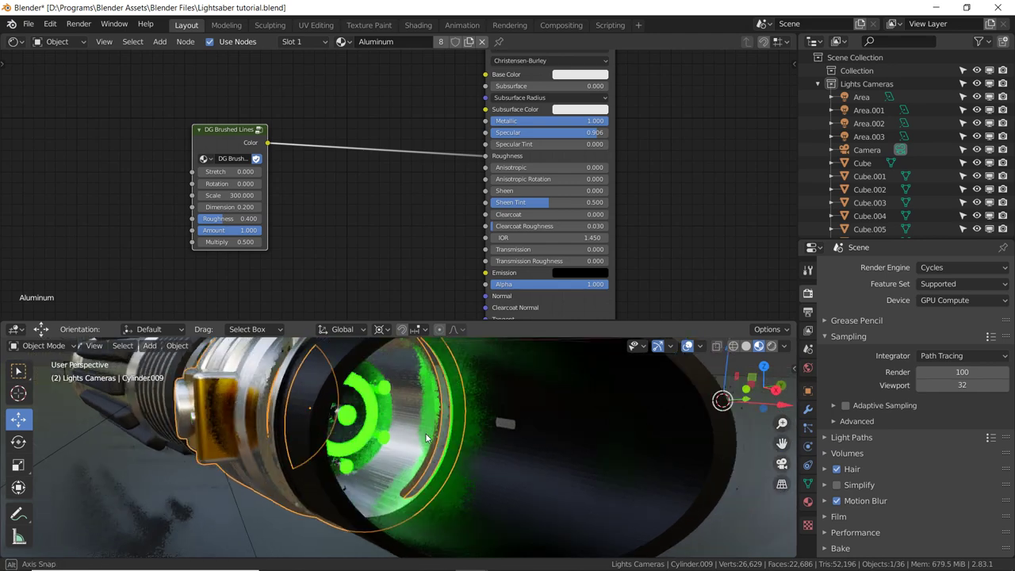
{"action": "scroll", "coordinate": [475, 412], "scroll_direction": "up", "scroll_amount": 3}
{"action": "left_click", "coordinate": [298, 420]}
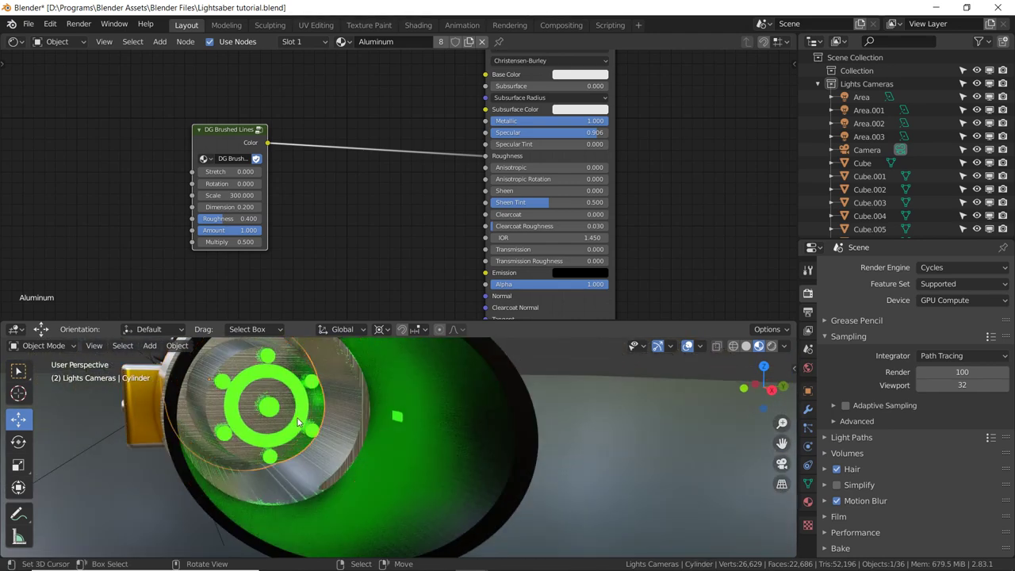
With Individual Origins pivot in Edit Mode, move the emitter emblem about -0.38 m along X.
{"action": "key", "text": "Tab"}
{"action": "middle_click_drag", "start_coordinate": [298, 420], "coordinate": [309, 420]}
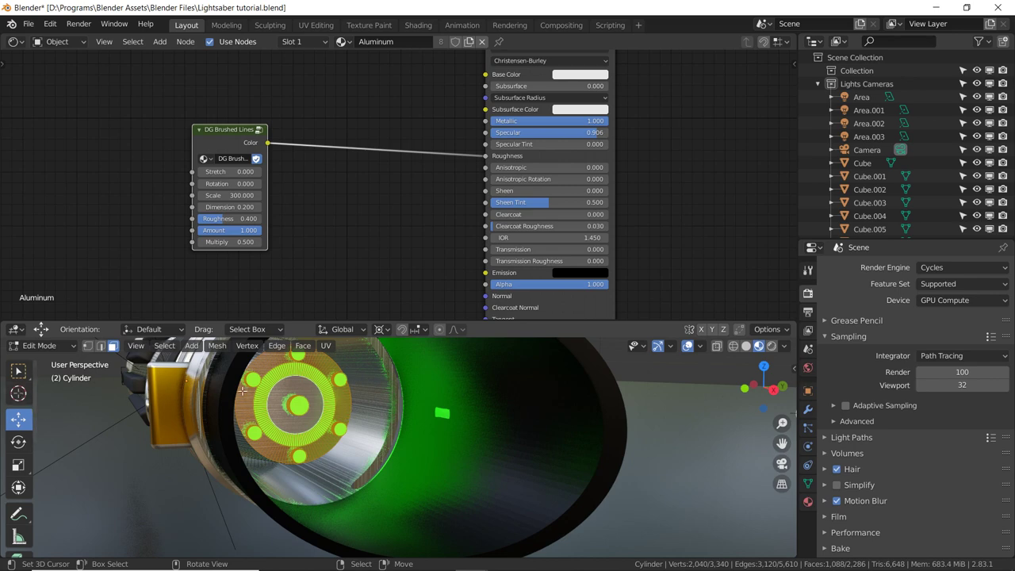
{"action": "mouse_move", "coordinate": [365, 380]}
{"action": "middle_mouse_down"}
{"action": "mouse_move", "coordinate": [375, 378]}
{"action": "mouse_move", "coordinate": [374, 420]}
{"action": "mouse_move", "coordinate": [519, 439]}
{"action": "mouse_move", "coordinate": [444, 432]}
{"action": "middle_mouse_up"}
{"action": "left_click", "coordinate": [383, 331]}
{"action": "left_click", "coordinate": [408, 371]}
{"action": "key", "text": "KP_0"}
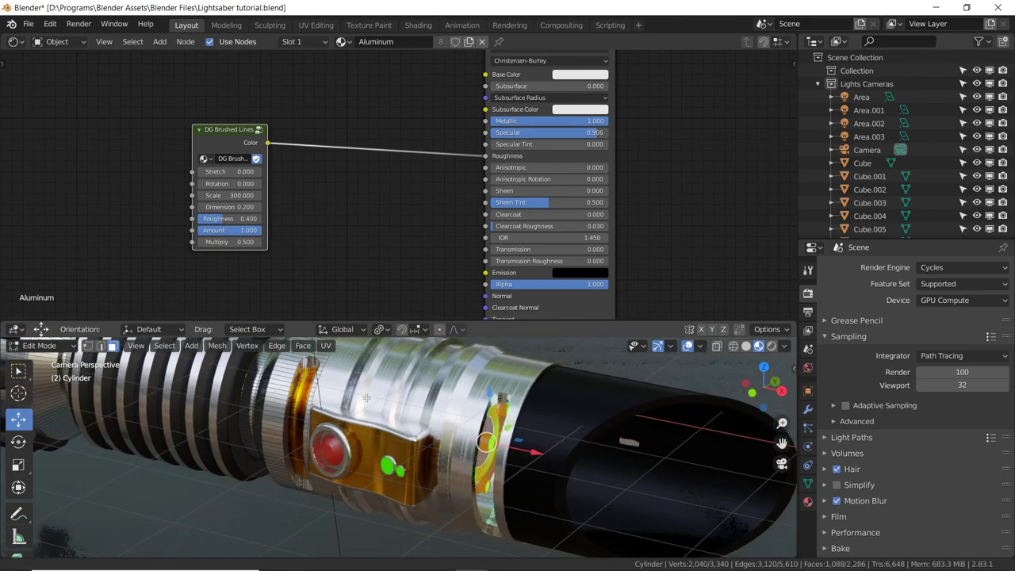
{"action": "key", "text": "g"}
{"action": "key", "text": "x"}
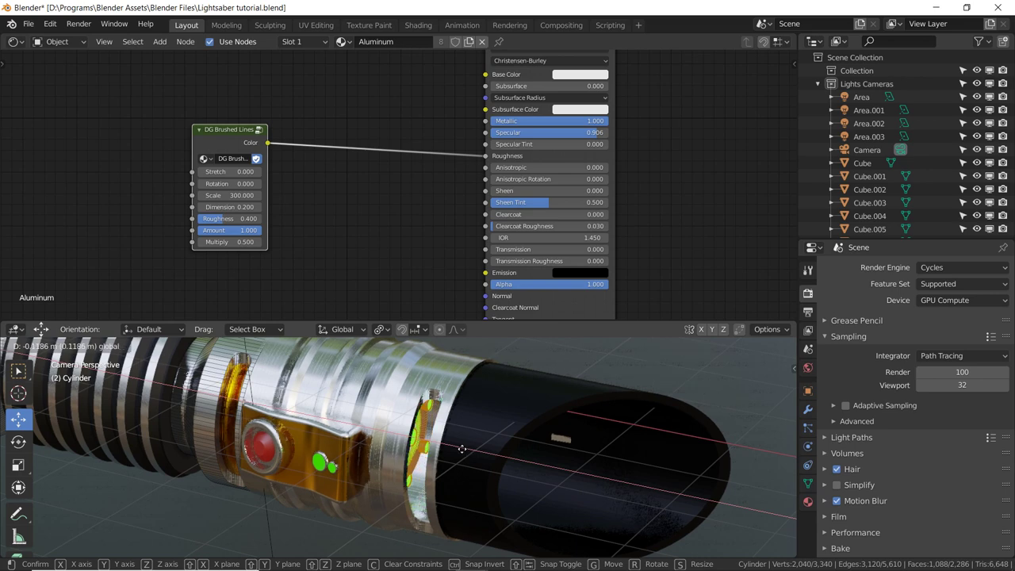
{"action": "left_click", "coordinate": [432, 448]}
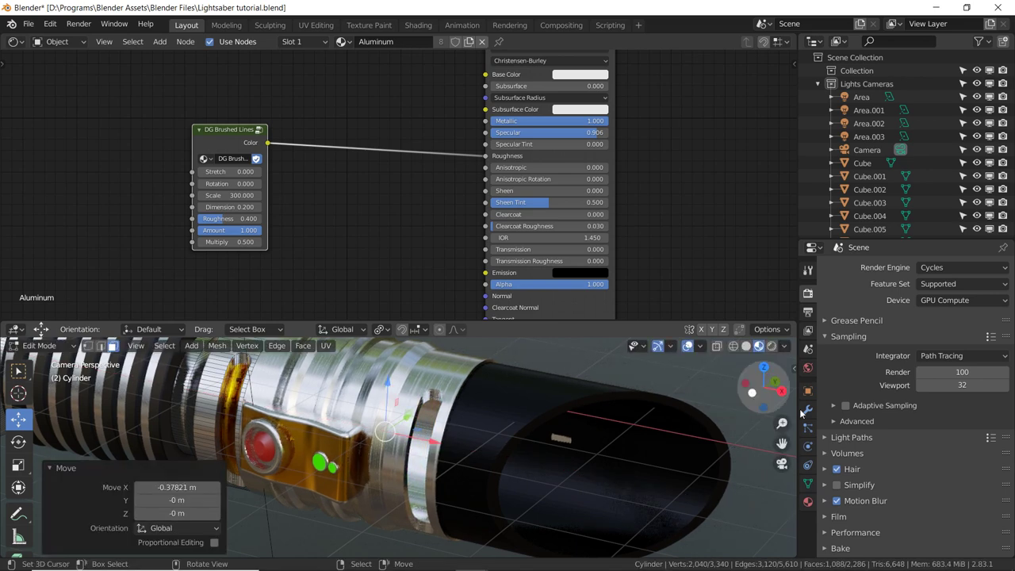
Raise the Blade material's emission strength to 35 and return to Object Mode.
{"action": "left_click", "coordinate": [808, 501]}
{"action": "left_click", "coordinate": [850, 283]}
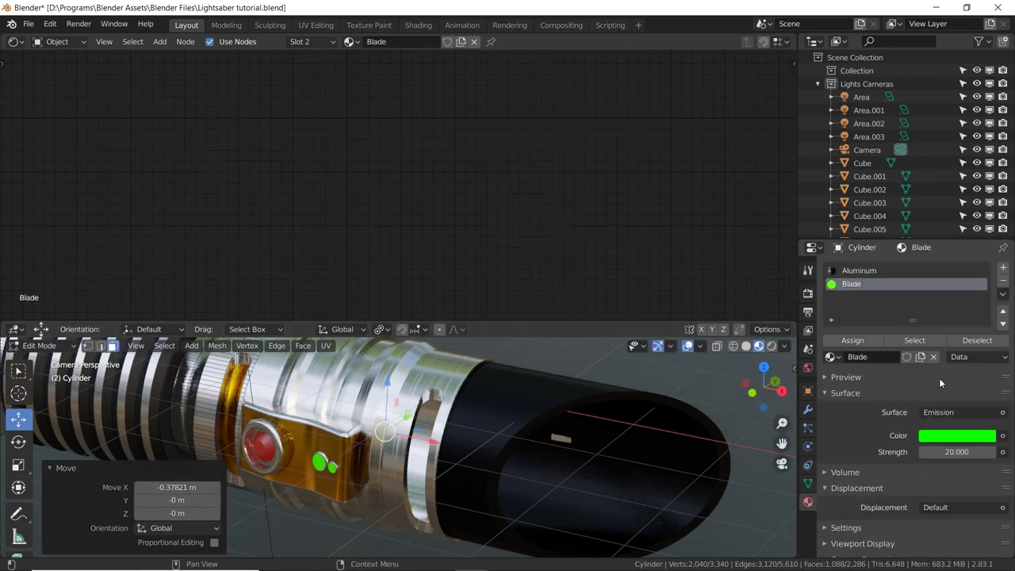
{"action": "left_click", "coordinate": [957, 451]}
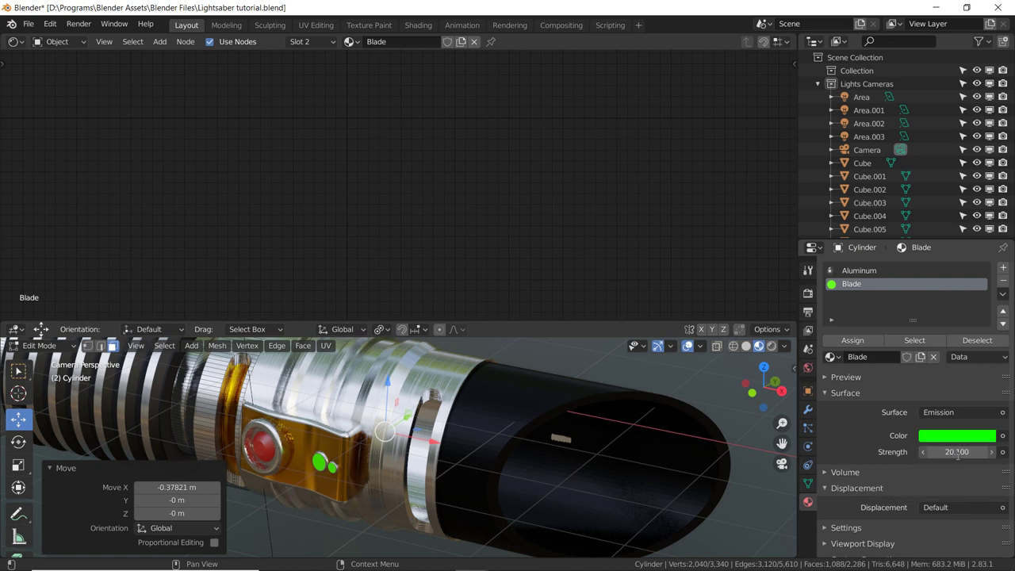
{"action": "type", "text": "35"}
{"action": "key", "text": "Return"}
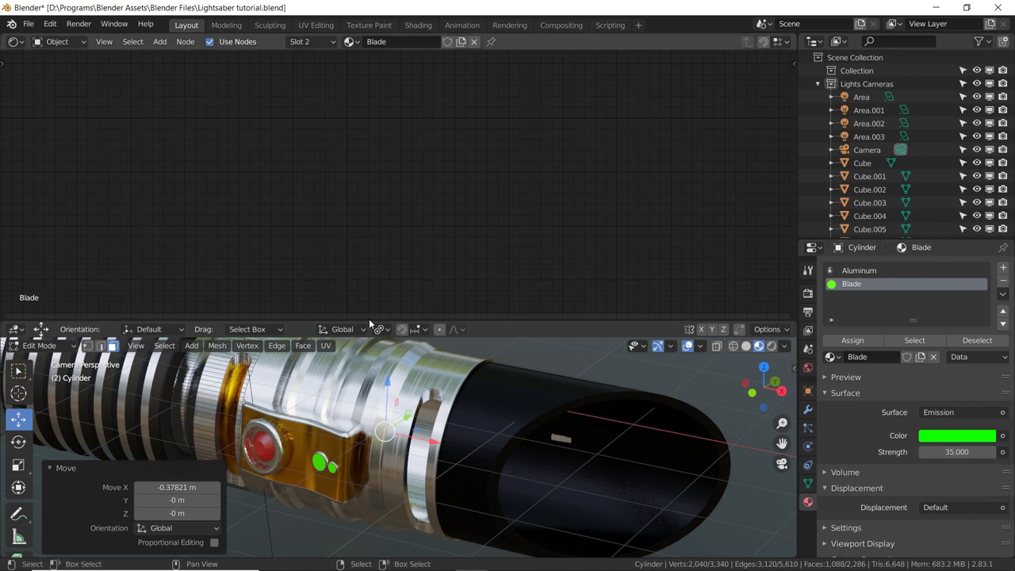
{"action": "key", "text": "Tab"}
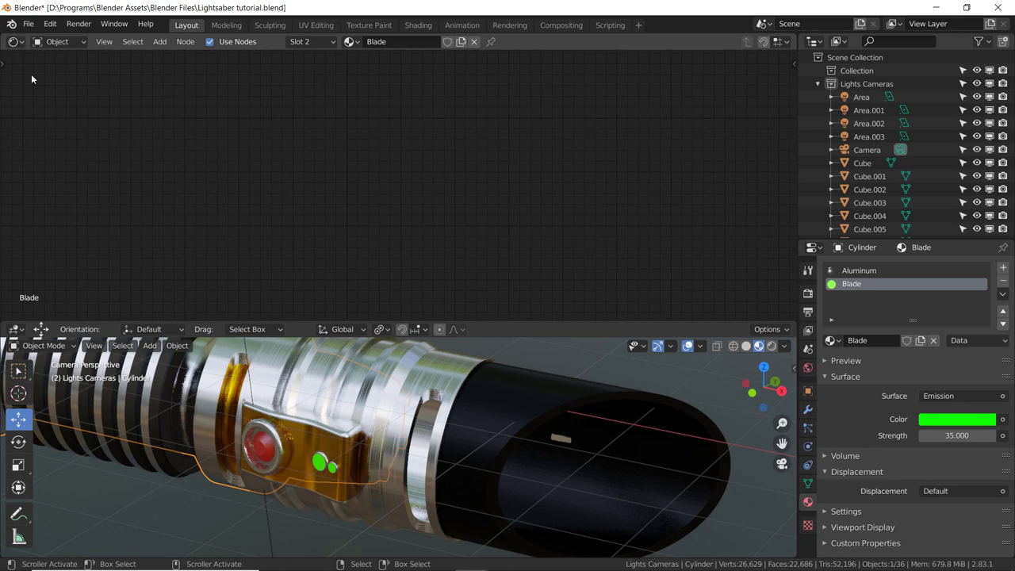
Turn the lower area into an Image Editor showing the latest Render Result, framed on the hilt.
{"action": "left_click", "coordinate": [15, 329]}
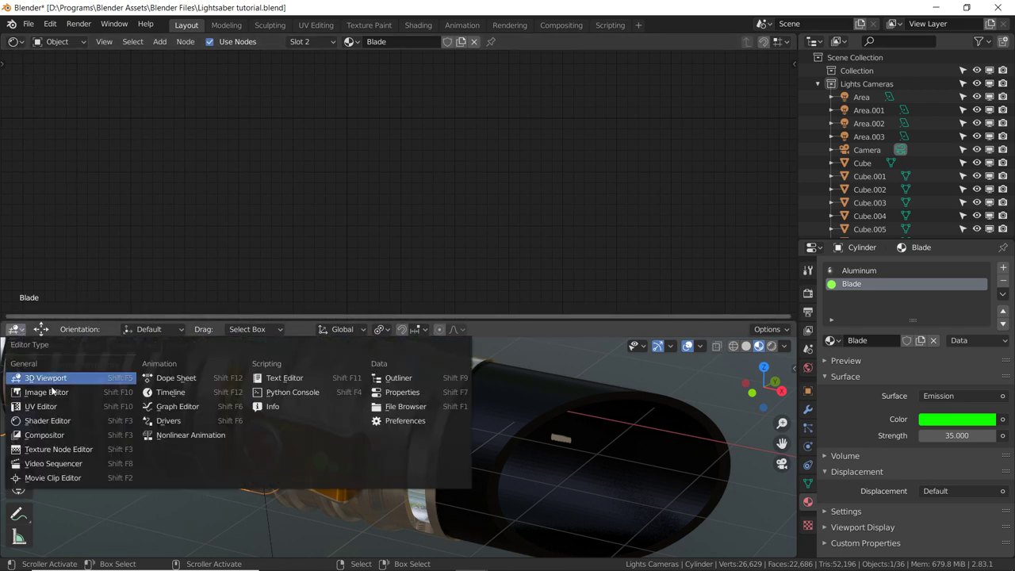
{"action": "left_click", "coordinate": [46, 392]}
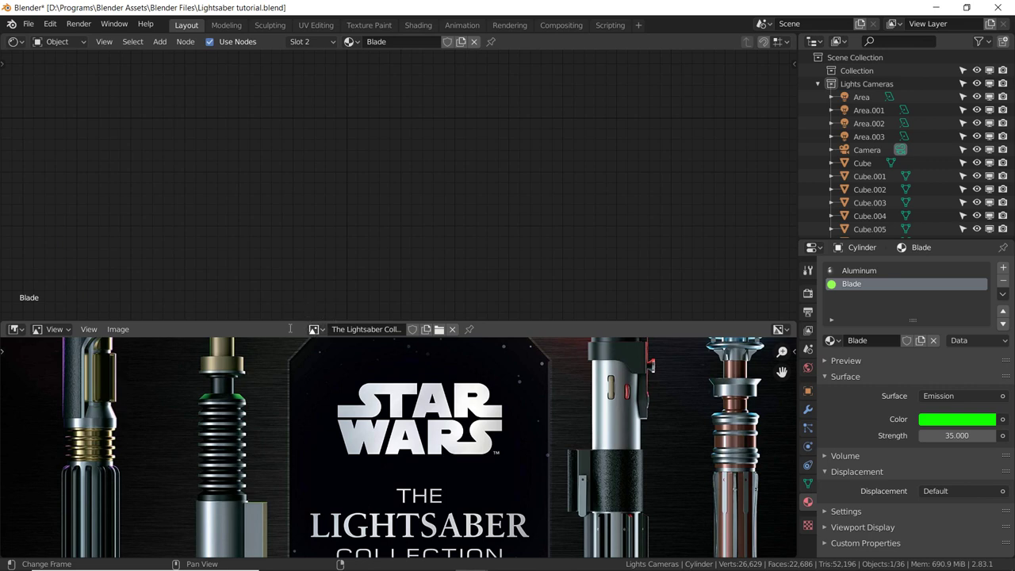
{"action": "left_click", "coordinate": [315, 329]}
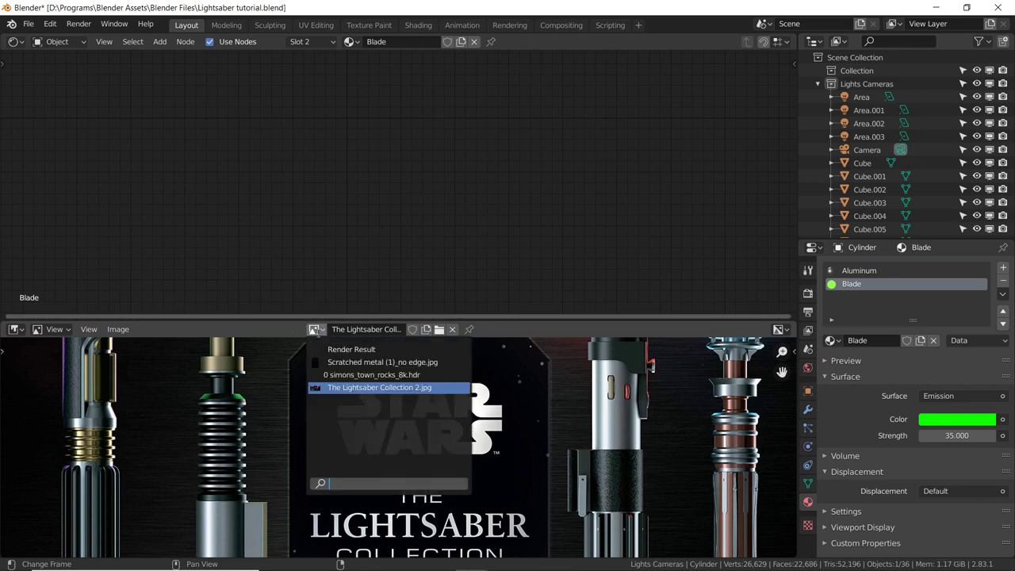
{"action": "left_click", "coordinate": [351, 350]}
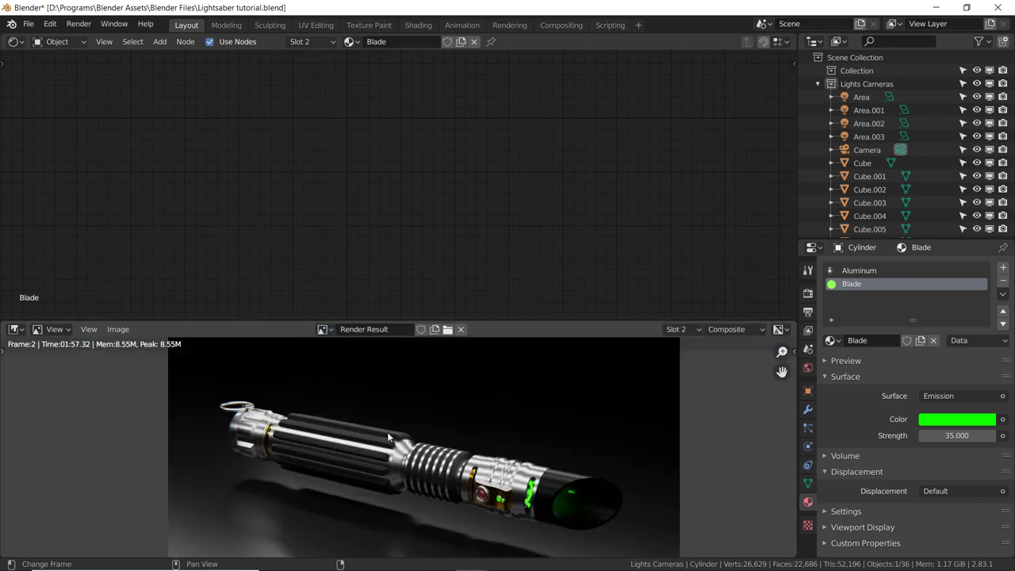
{"action": "scroll", "coordinate": [387, 432], "scroll_direction": "up", "scroll_amount": 4}
{"action": "middle_click_drag", "start_coordinate": [387, 432], "coordinate": [299, 382]}
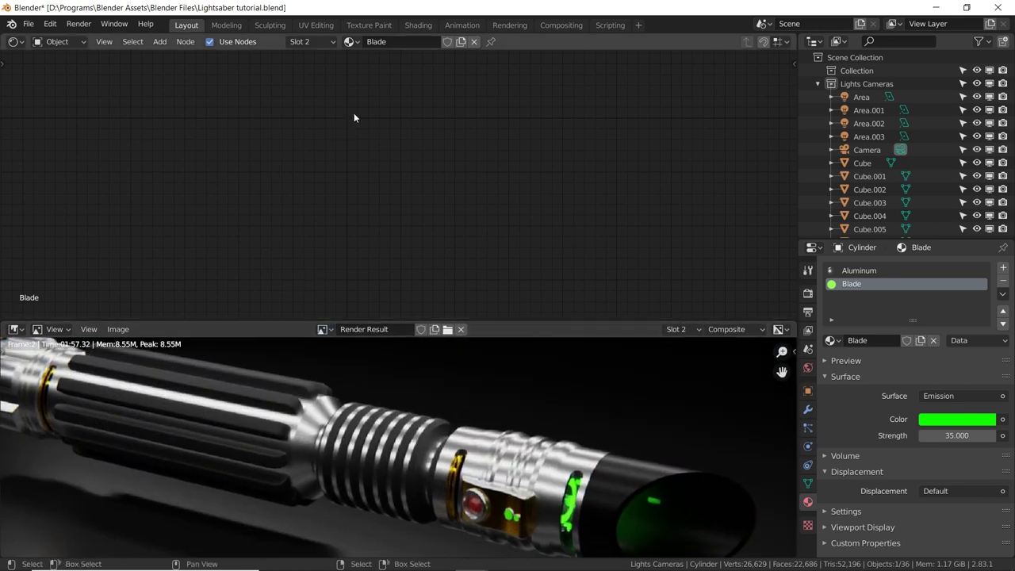
Switch the area to the Compositor with Use Nodes enabled and select the Render Layers and Composite nodes.
{"action": "left_click", "coordinate": [14, 41]}
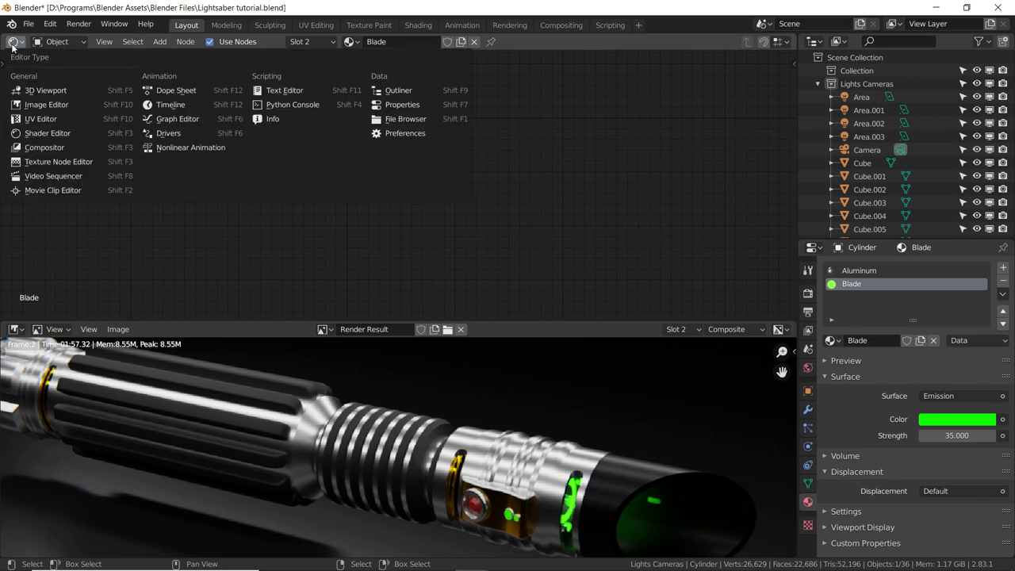
{"action": "left_click", "coordinate": [40, 148]}
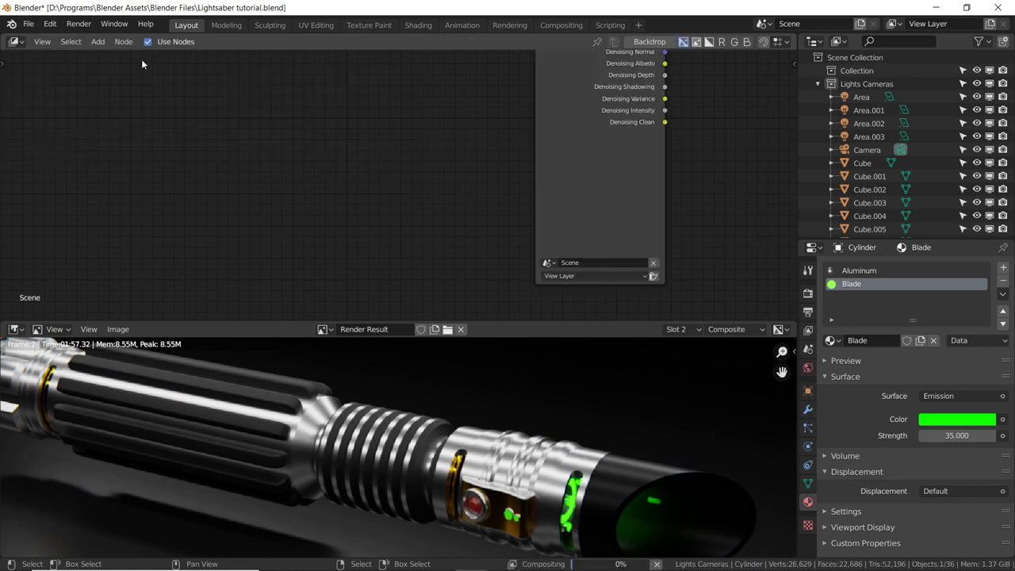
{"action": "left_click", "coordinate": [148, 41]}
{"action": "mouse_move", "coordinate": [312, 123]}
{"action": "middle_mouse_down"}
{"action": "mouse_move", "coordinate": [233, 154]}
{"action": "mouse_move", "coordinate": [363, 178]}
{"action": "middle_mouse_up"}
{"action": "left_click", "coordinate": [132, 132]}
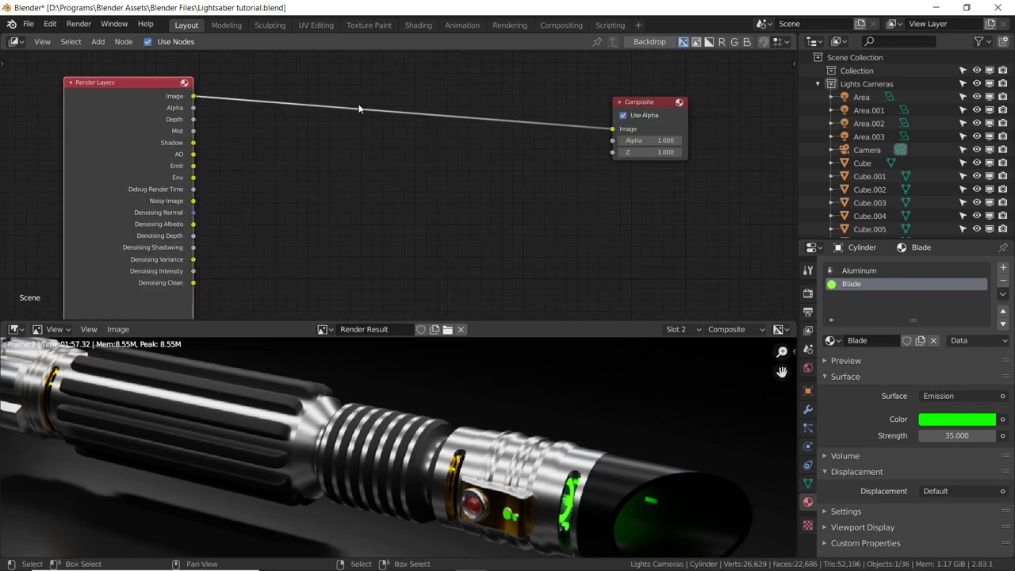
{"action": "left_click", "coordinate": [655, 107]}
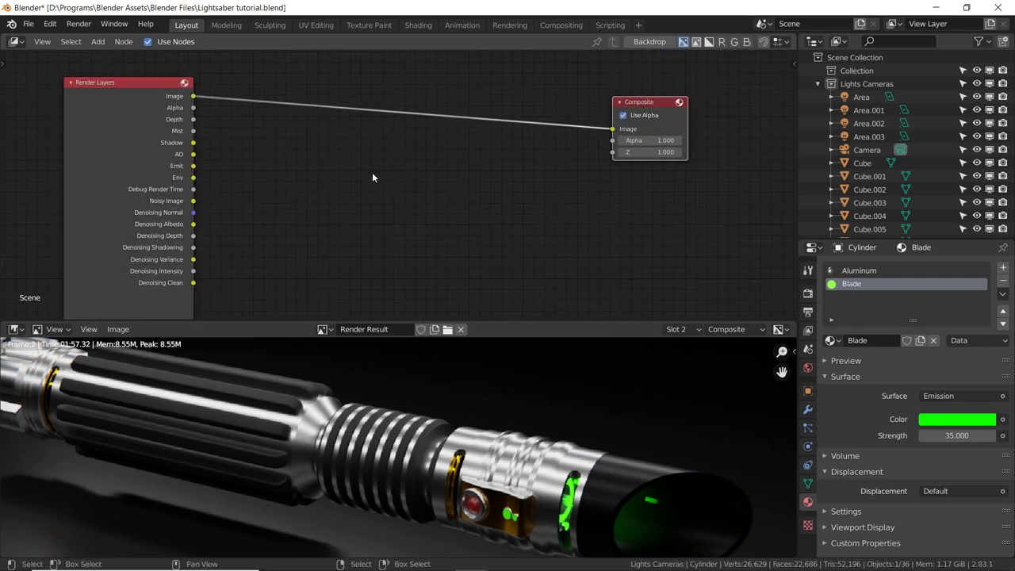
Insert a Fog Glow Glare node between Render Layers and Composite.
{"action": "key", "text": "shift+a"}
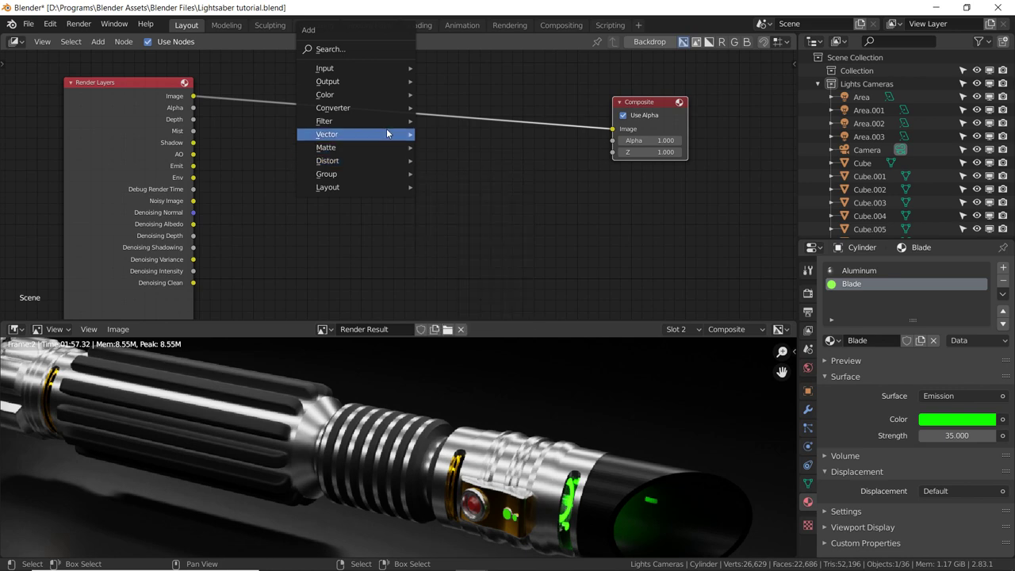
{"action": "mouse_move", "coordinate": [324, 120]}
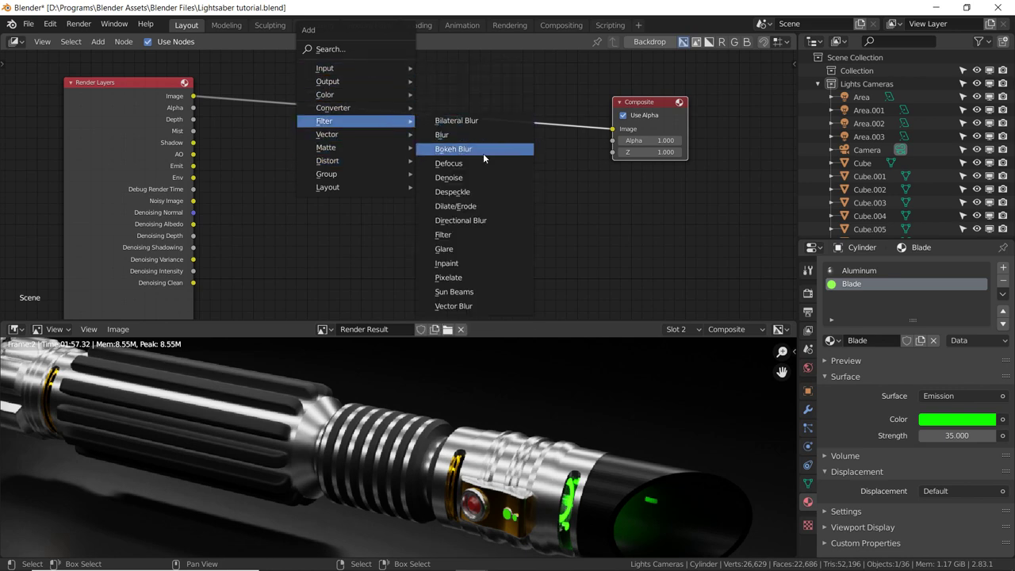
{"action": "left_click", "coordinate": [443, 249]}
{"action": "left_click", "coordinate": [390, 103]}
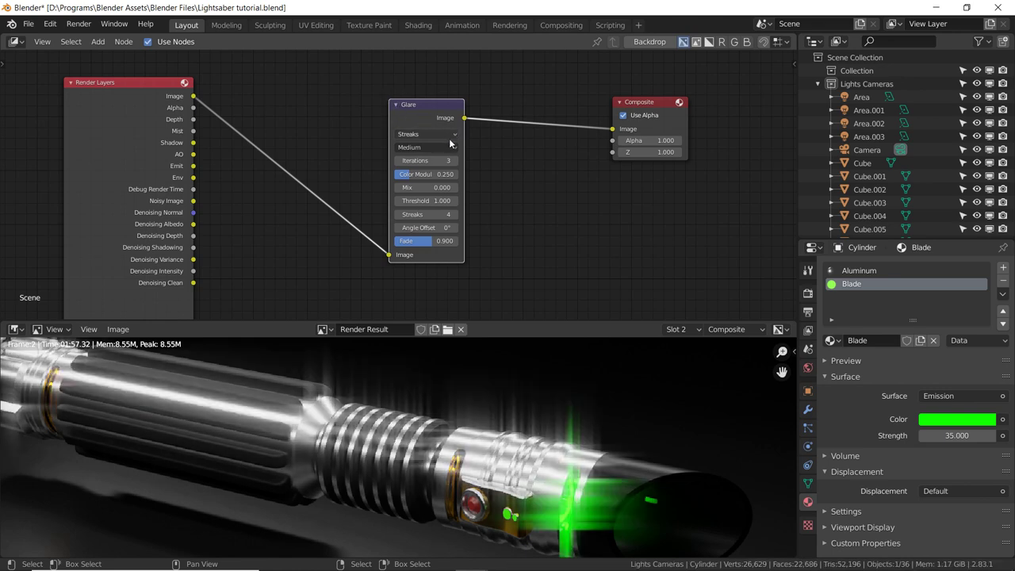
{"action": "left_click", "coordinate": [448, 133]}
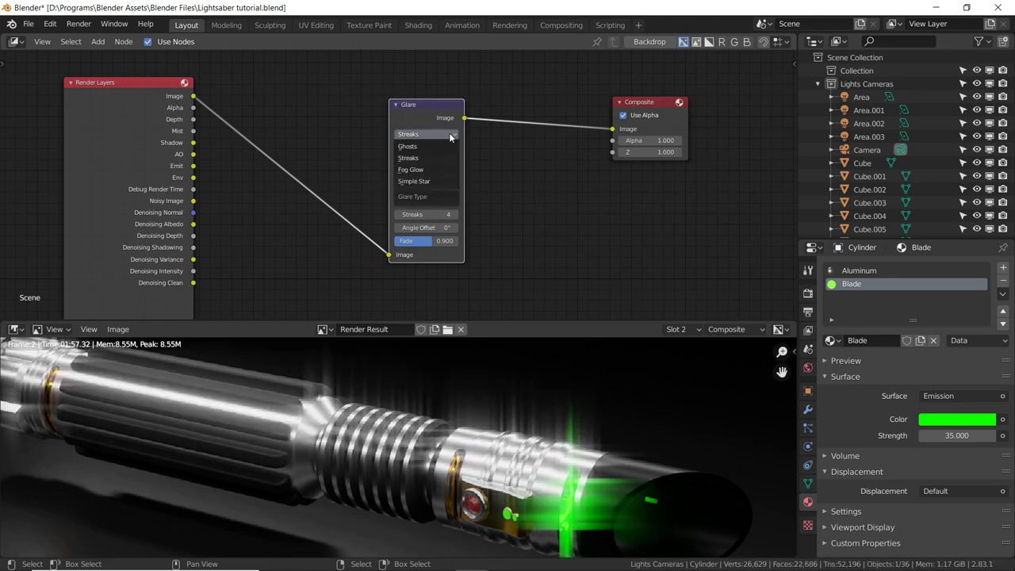
{"action": "left_click", "coordinate": [433, 171]}
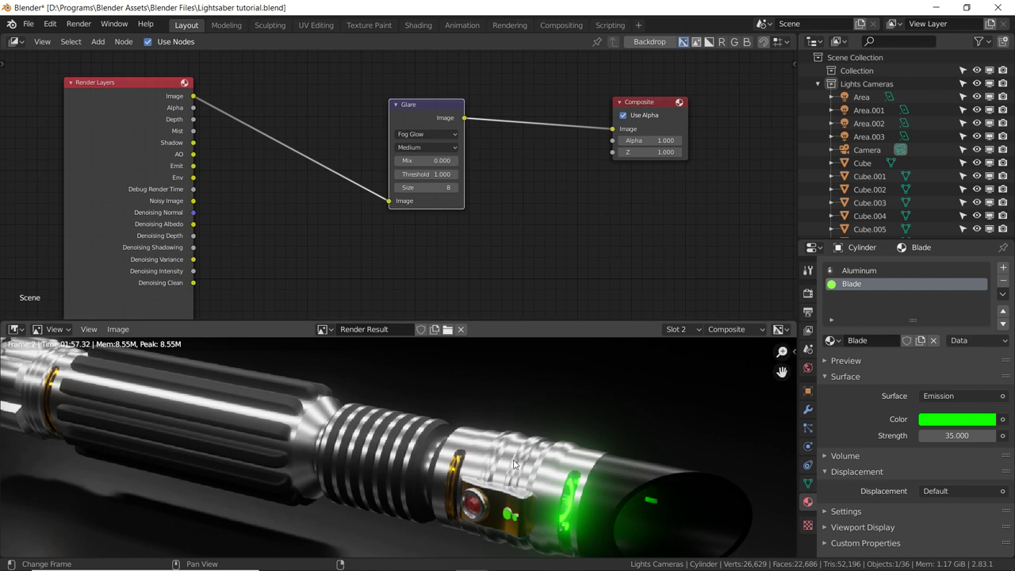
{"action": "middle_click_drag", "start_coordinate": [532, 465], "coordinate": [483, 450]}
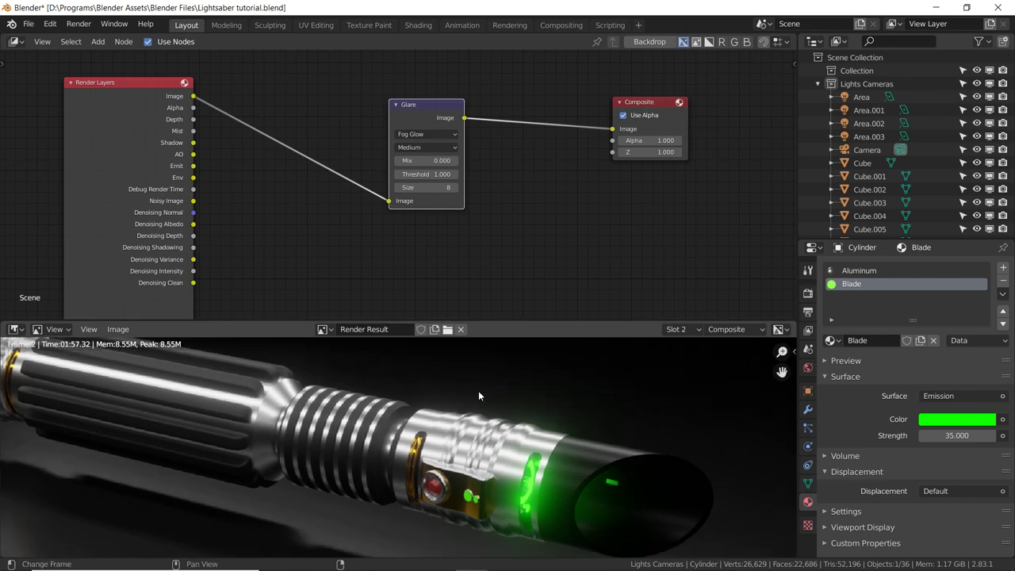
Tune the Glare threshold, trying 0.2 and 0.6 before settling on 1.2.
{"action": "left_click", "coordinate": [428, 174]}
{"action": "type", "text": "0.2"}
{"action": "key", "text": "Return"}
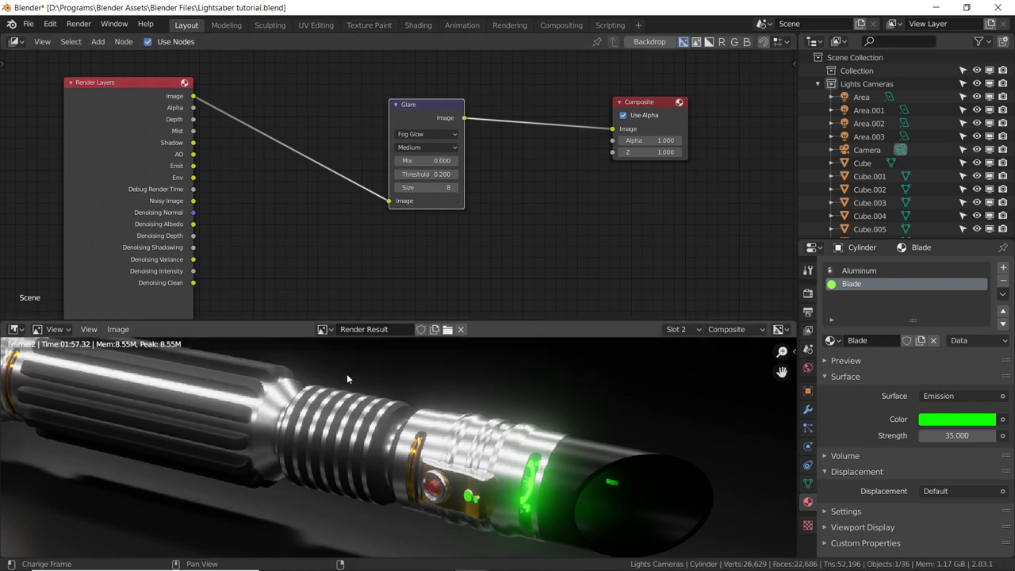
{"action": "left_click", "coordinate": [440, 174]}
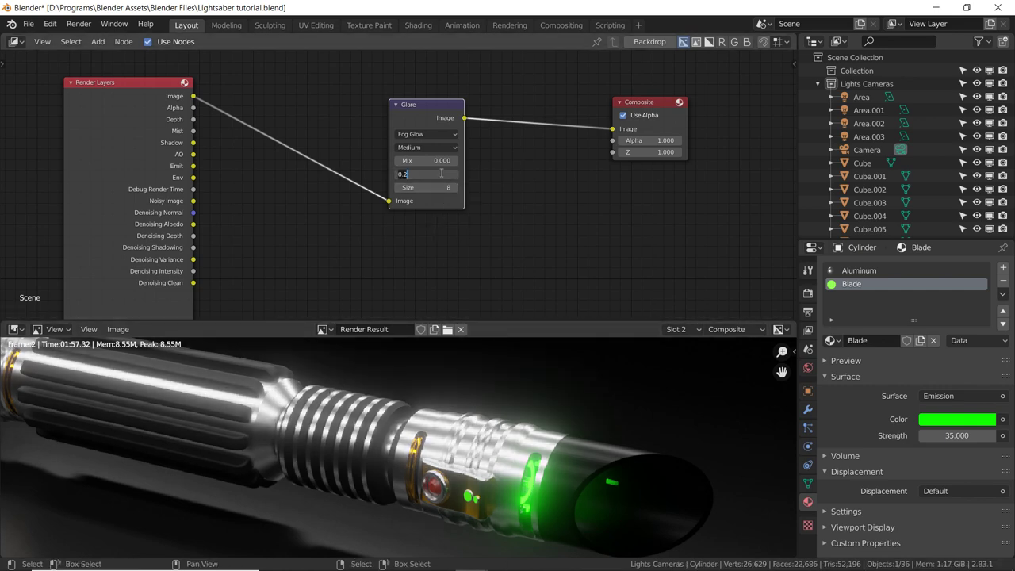
{"action": "type", "text": "0.6"}
{"action": "key", "text": "Return"}
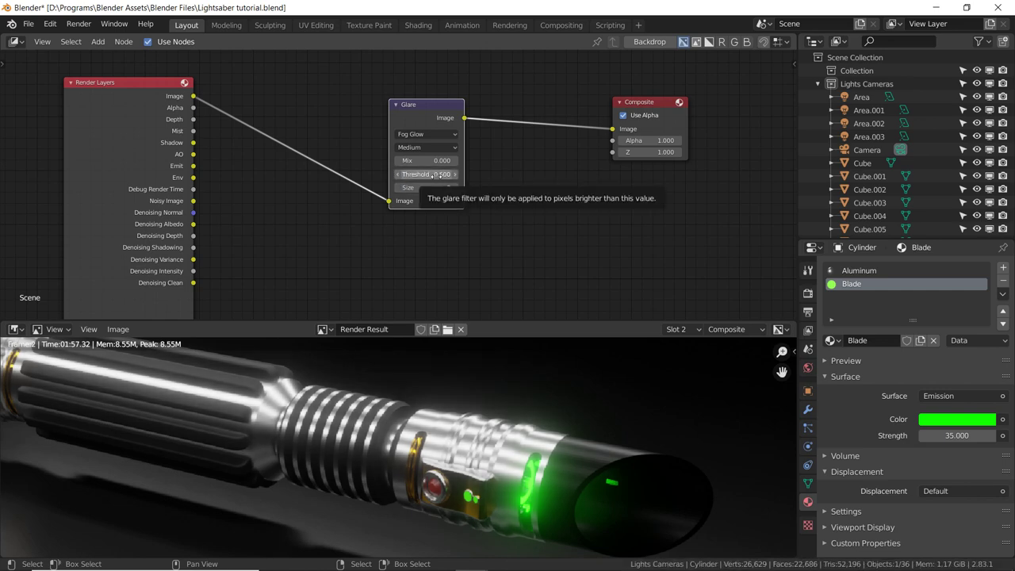
{"action": "left_click", "coordinate": [432, 176]}
{"action": "type", "text": "1"}
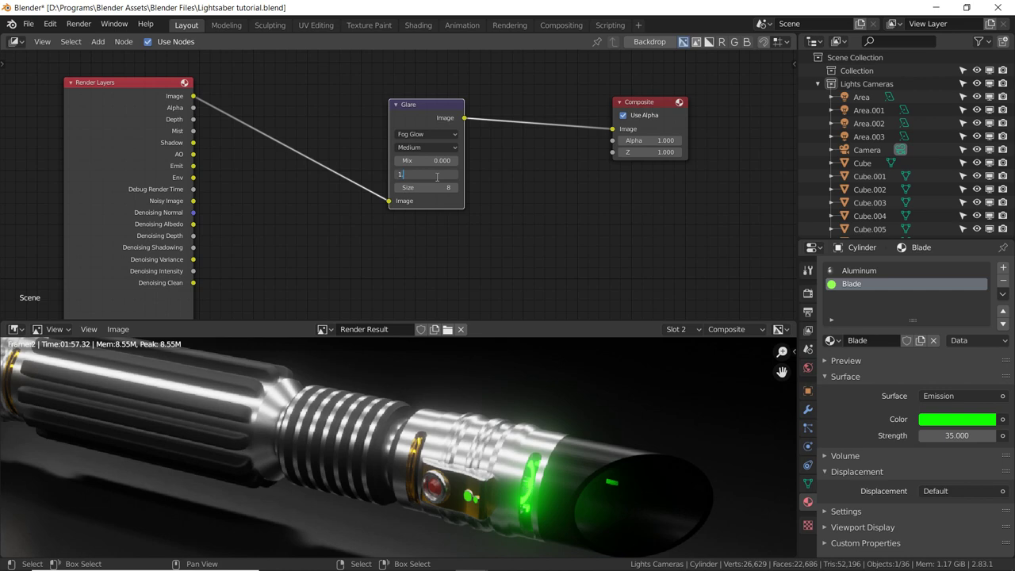
{"action": "type", "text": ".2"}
{"action": "key", "text": "Return"}
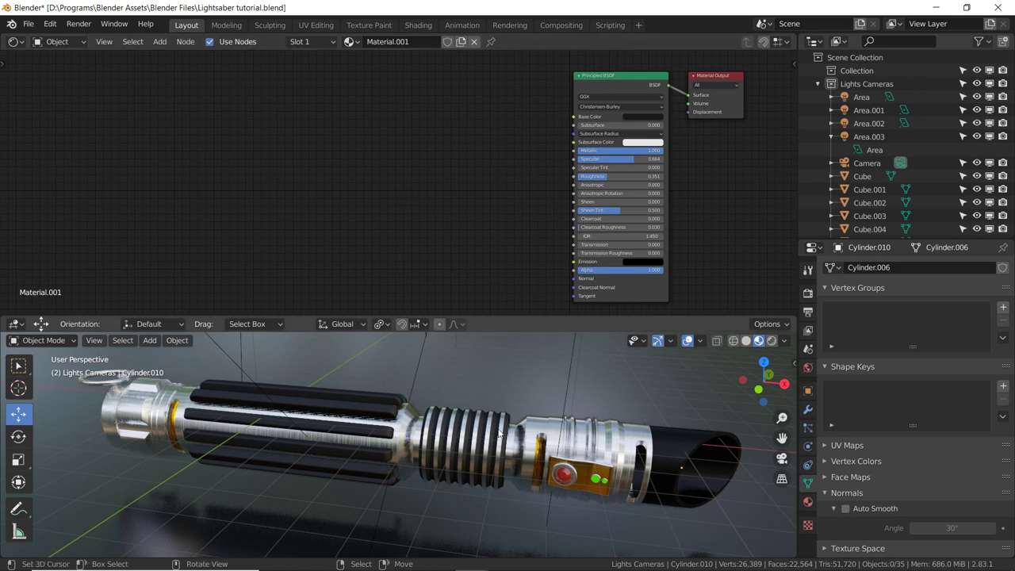
Select the rubber grip bar and add a Musgrave Texture node to its Rubber material.
{"action": "left_click", "coordinate": [384, 401]}
{"action": "mouse_move", "coordinate": [464, 203]}
{"action": "middle_mouse_down"}
{"action": "mouse_move", "coordinate": [420, 202]}
{"action": "mouse_move", "coordinate": [505, 196]}
{"action": "middle_mouse_up"}
{"action": "scroll", "coordinate": [425, 241], "scroll_direction": "up", "scroll_amount": 1}
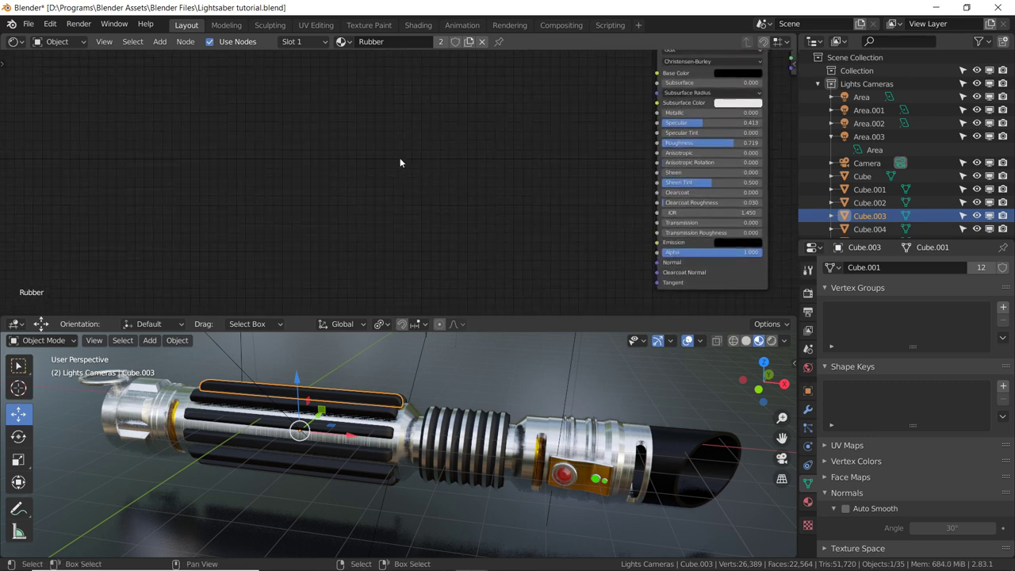
{"action": "key", "text": "shift+a"}
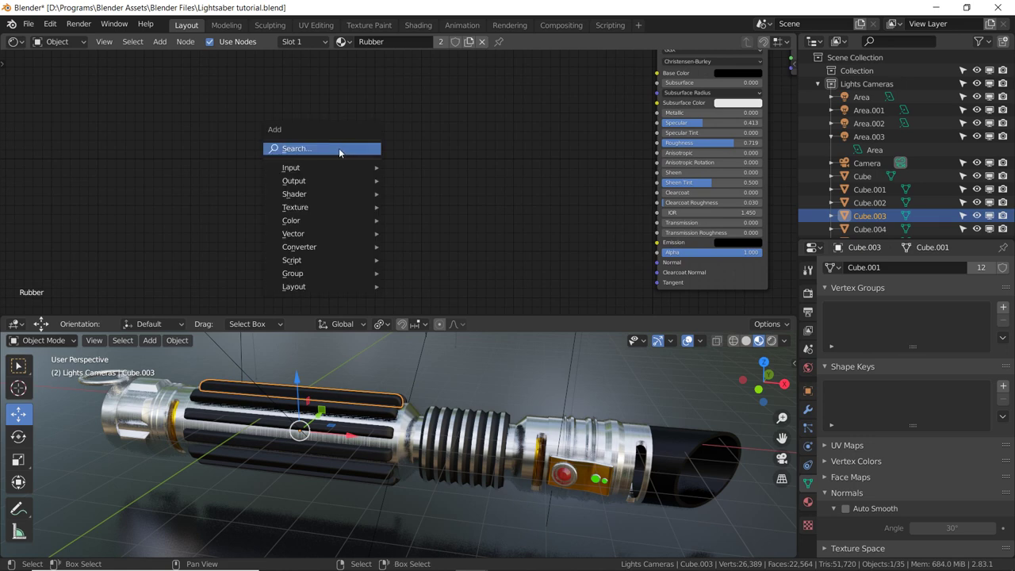
{"action": "left_click", "coordinate": [337, 149]}
{"action": "type", "text": "musgrave"}
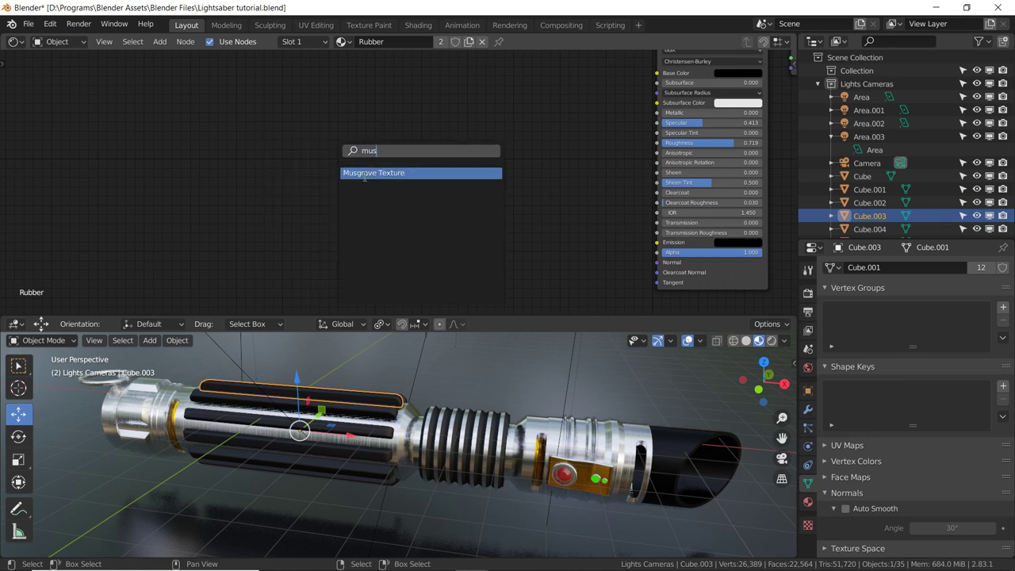
{"action": "key", "text": "Return"}
{"action": "left_click", "coordinate": [325, 187]}
Add a Bump node, wiring Musgrave Fac into Height and Bump Normal into the shader Normal.
{"action": "key", "text": "shift+a"}
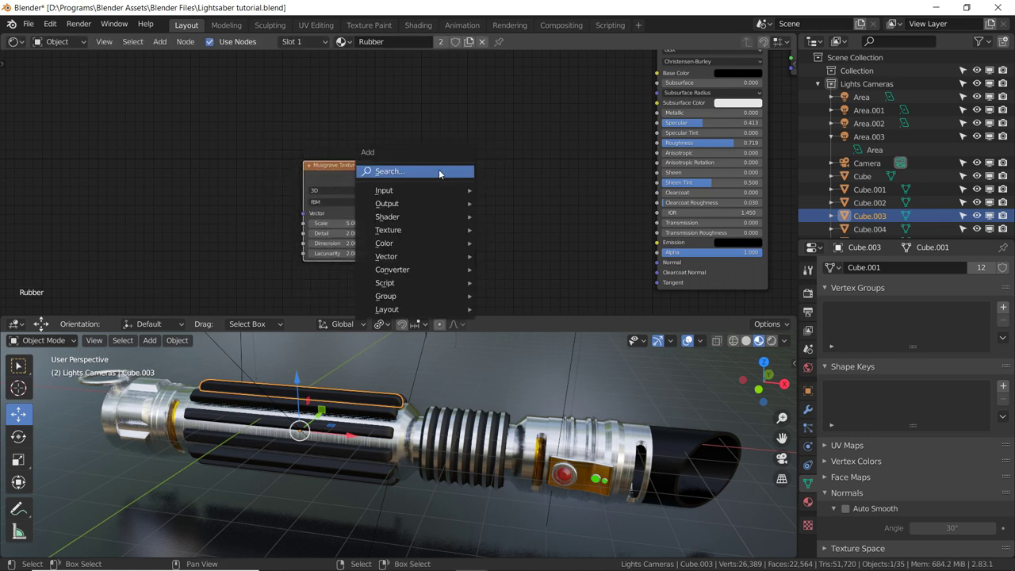
{"action": "left_click", "coordinate": [435, 171]}
{"action": "type", "text": "b"}
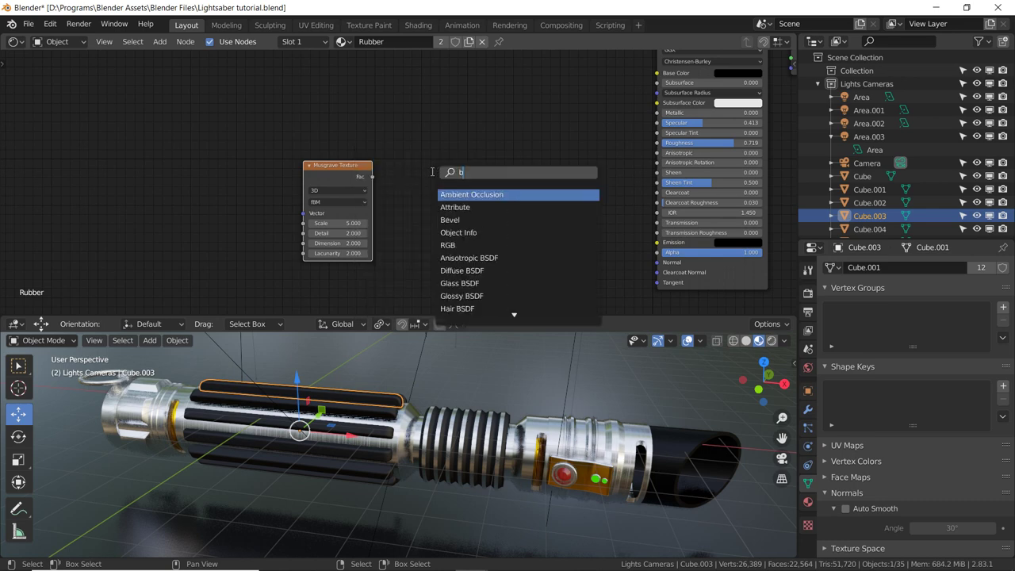
{"action": "type", "text": "ump"}
{"action": "key", "text": "Return"}
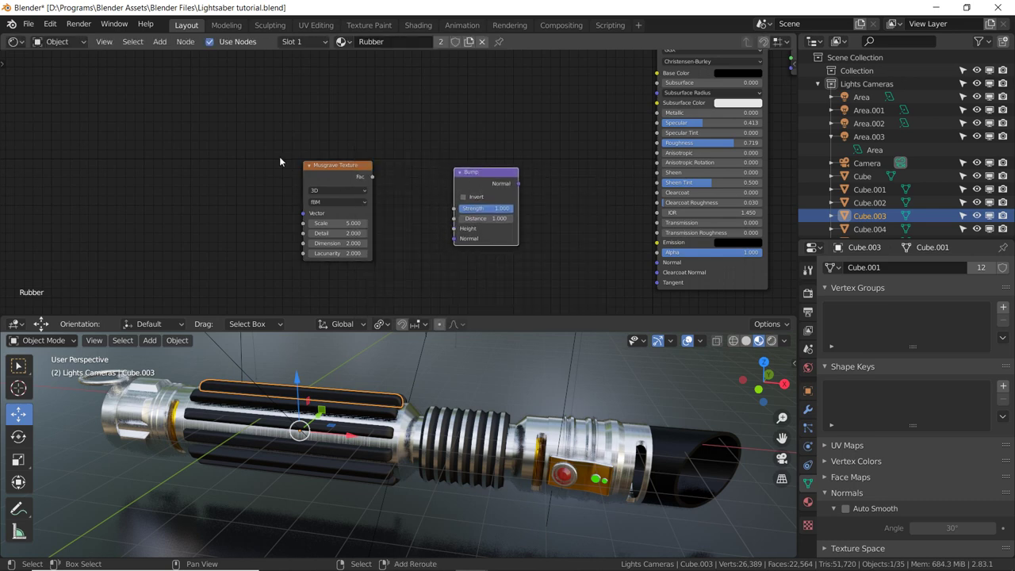
{"action": "left_click_drag", "start_coordinate": [372, 176], "coordinate": [454, 229]}
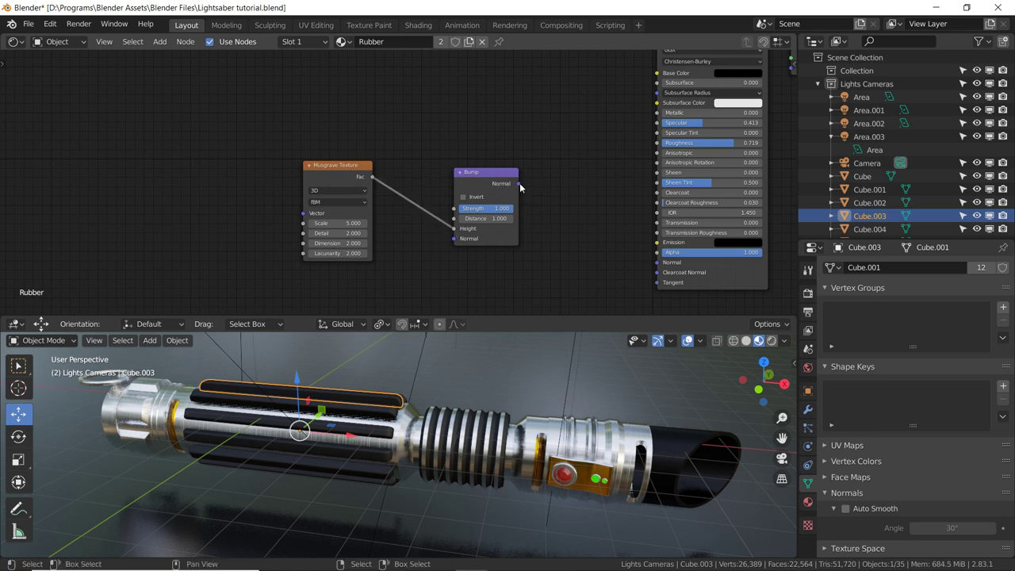
{"action": "mouse_move", "coordinate": [519, 184]}
{"action": "left_mouse_down"}
{"action": "mouse_move", "coordinate": [755, 173]}
{"action": "mouse_move", "coordinate": [656, 263]}
{"action": "left_mouse_up"}
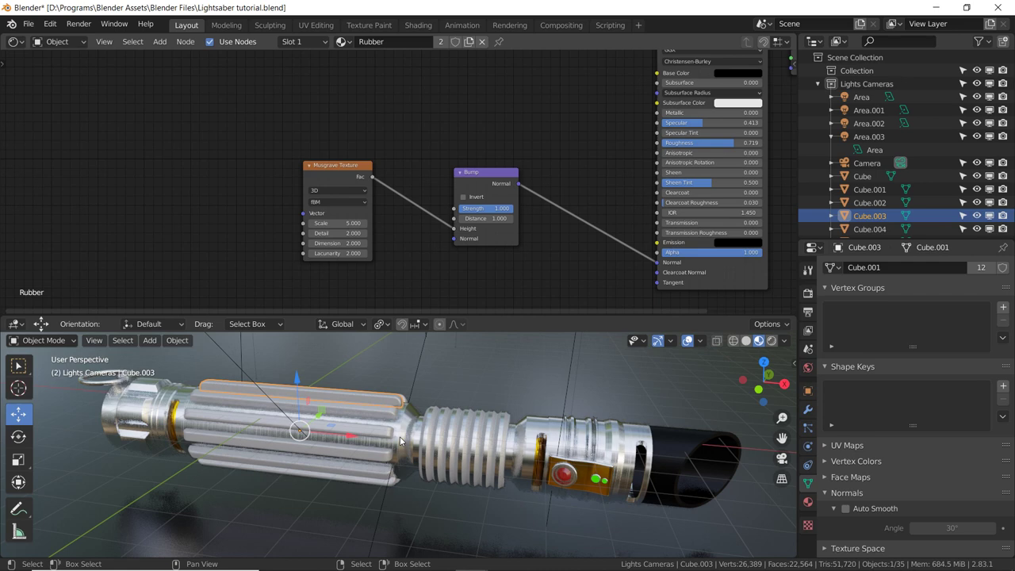
Add Texture Coordinate and Mapping nodes to the Musgrave, then switch the area to Preferences.
{"action": "scroll", "coordinate": [400, 441], "scroll_direction": "up", "scroll_amount": 2}
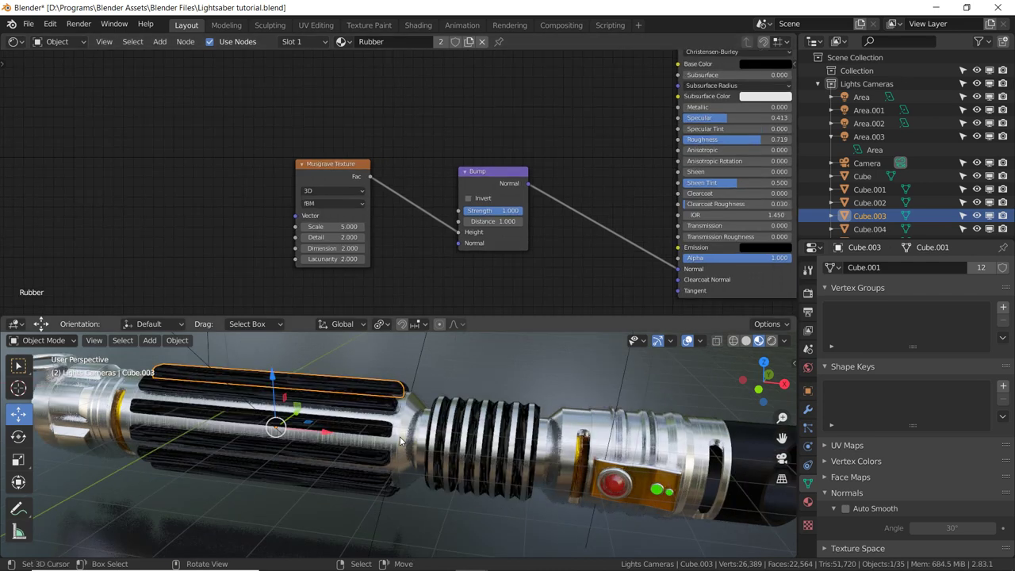
{"action": "scroll", "coordinate": [400, 442], "scroll_direction": "up", "scroll_amount": 5}
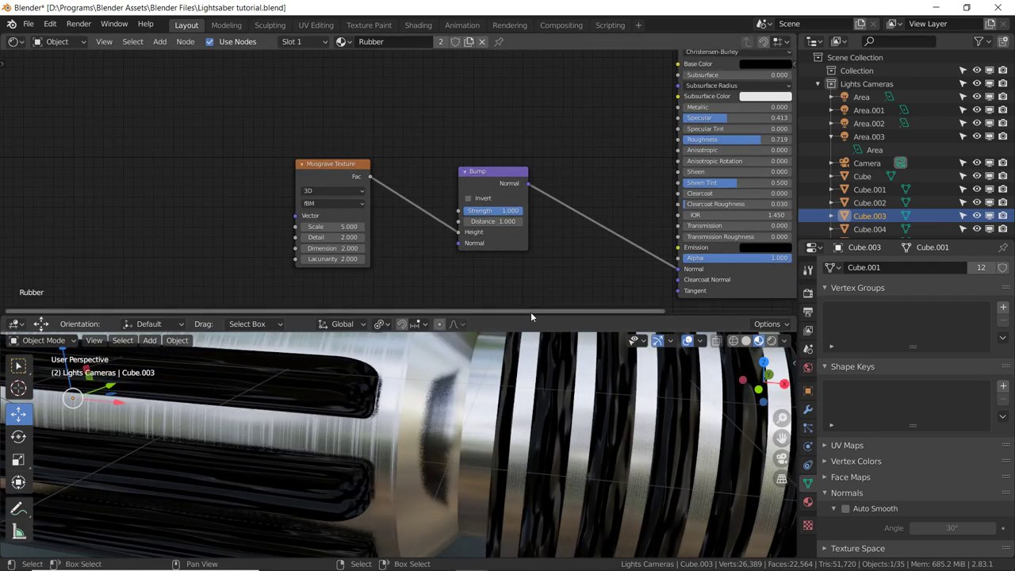
{"action": "left_click_drag", "start_coordinate": [532, 315], "coordinate": [533, 185]}
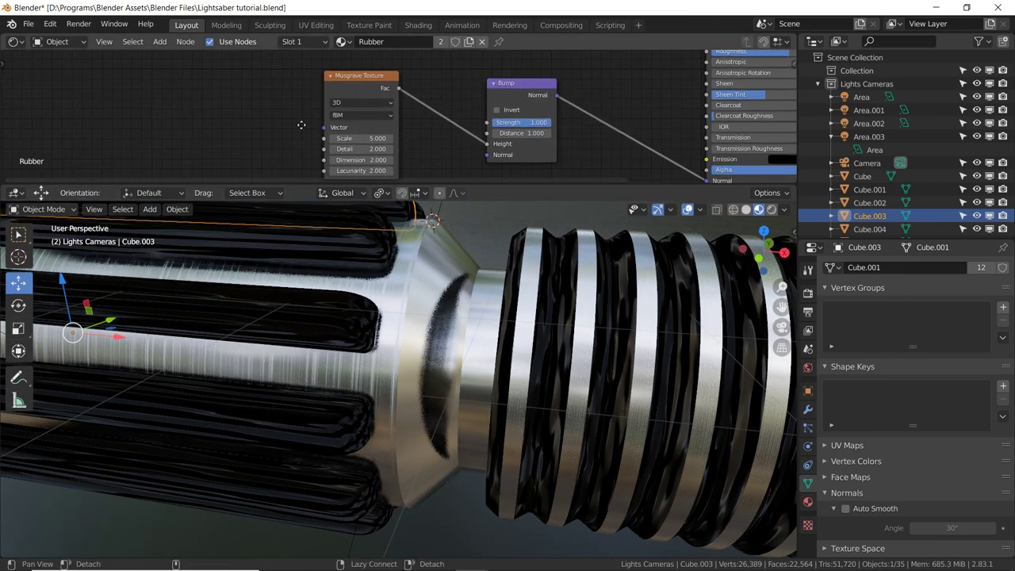
{"action": "middle_click_drag", "start_coordinate": [432, 139], "coordinate": [422, 74]}
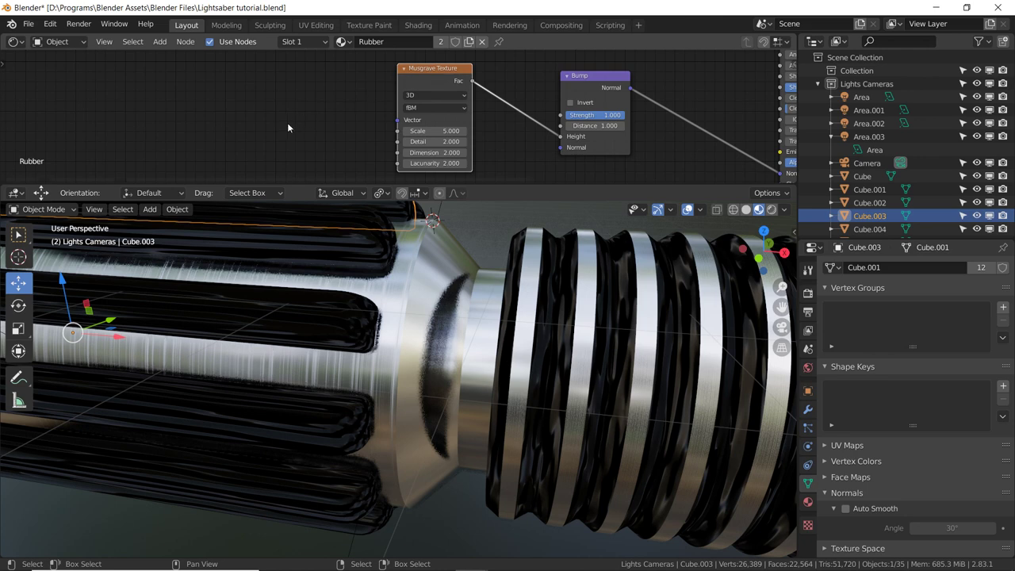
{"action": "key", "text": "ctrl+t"}
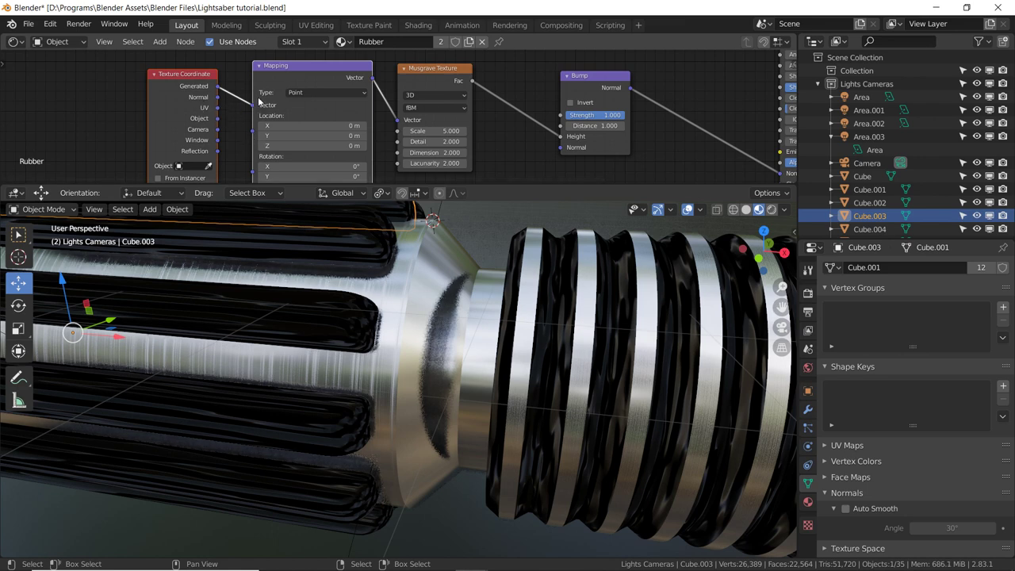
{"action": "left_click", "coordinate": [23, 46]}
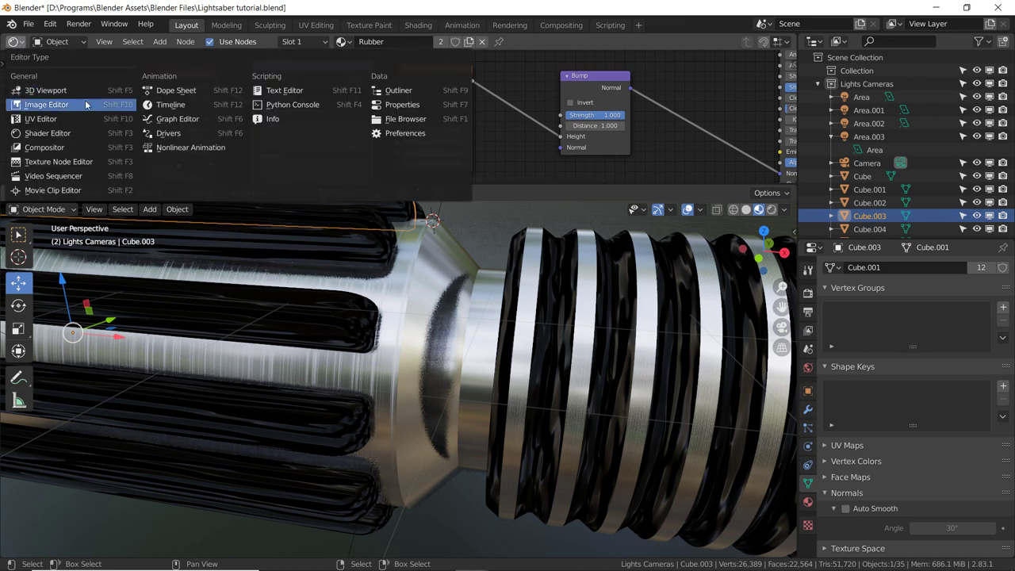
{"action": "left_click", "coordinate": [402, 133]}
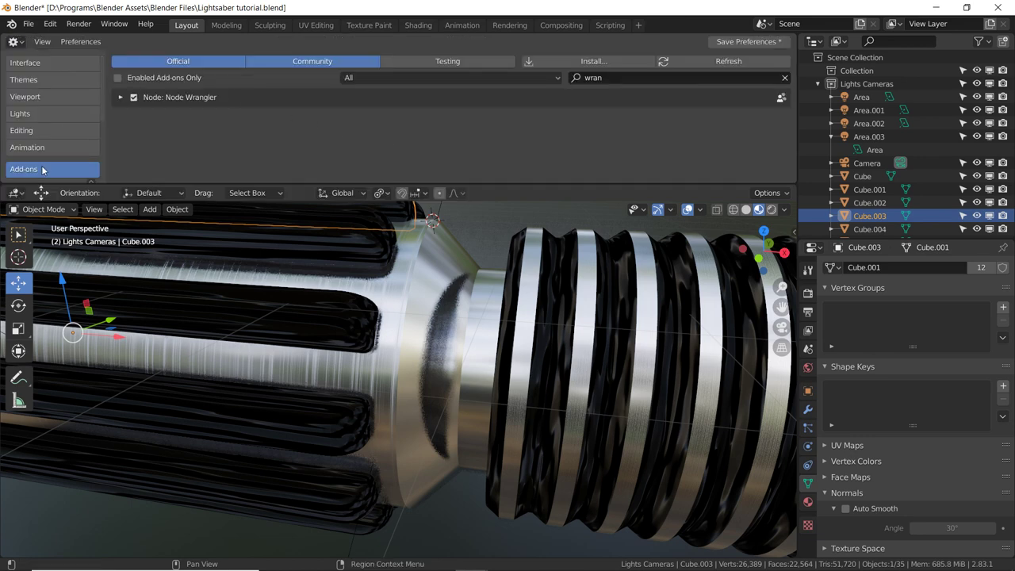
Check the Node Wrangler add-on details, then switch the area back to the Shader Editor.
{"action": "scroll", "coordinate": [47, 111], "scroll_direction": "down", "scroll_amount": 2}
{"action": "left_click", "coordinate": [612, 77]}
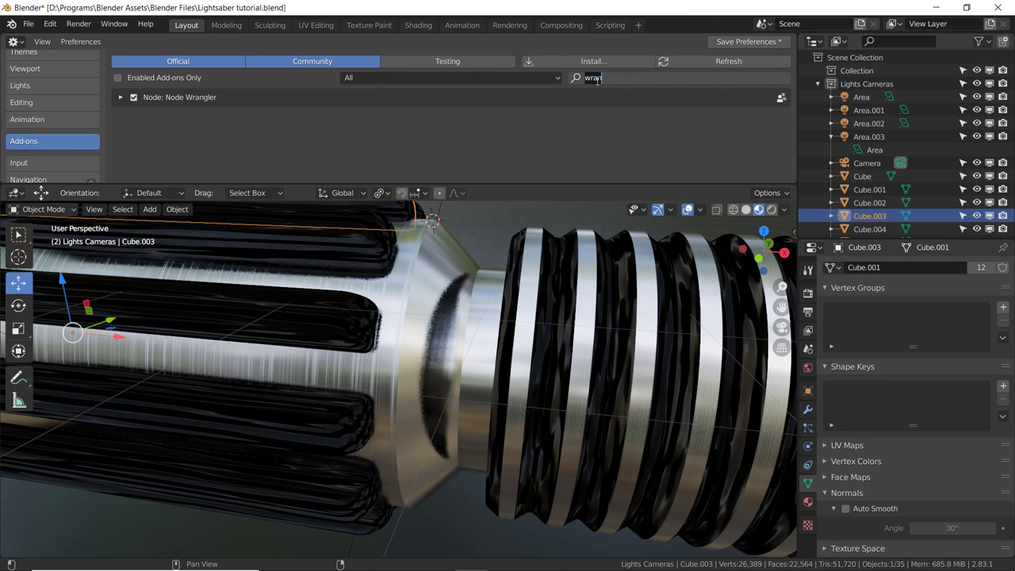
{"action": "key", "text": "Return"}
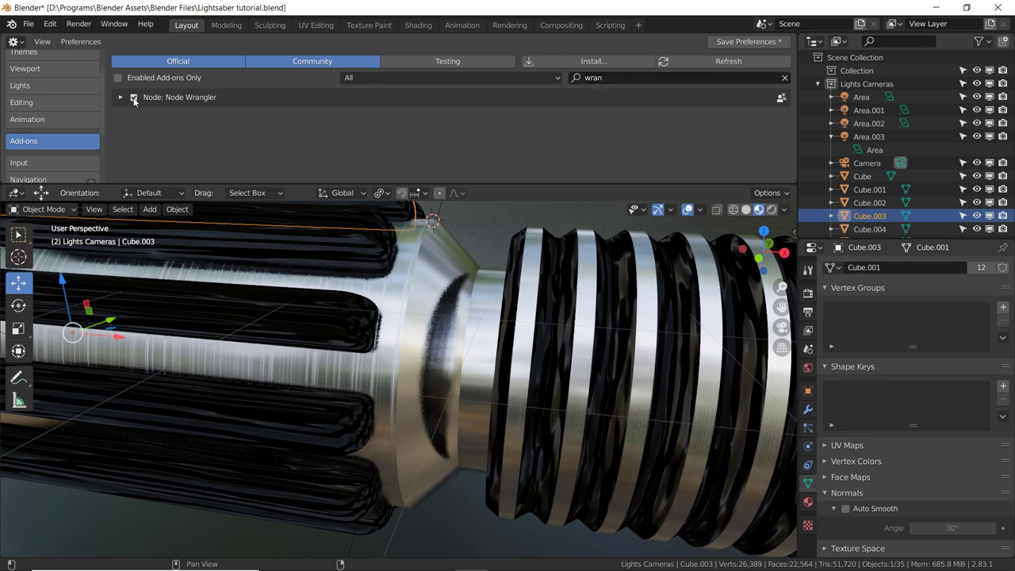
{"action": "left_click", "coordinate": [120, 98]}
{"action": "scroll", "coordinate": [195, 138], "scroll_direction": "down", "scroll_amount": 1}
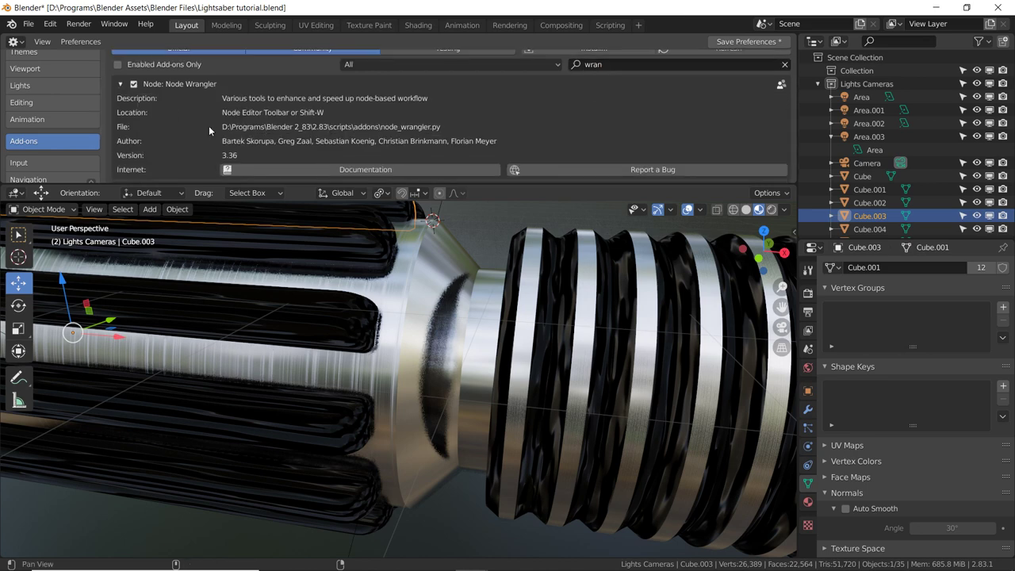
{"action": "left_click", "coordinate": [122, 83]}
{"action": "left_click", "coordinate": [13, 42]}
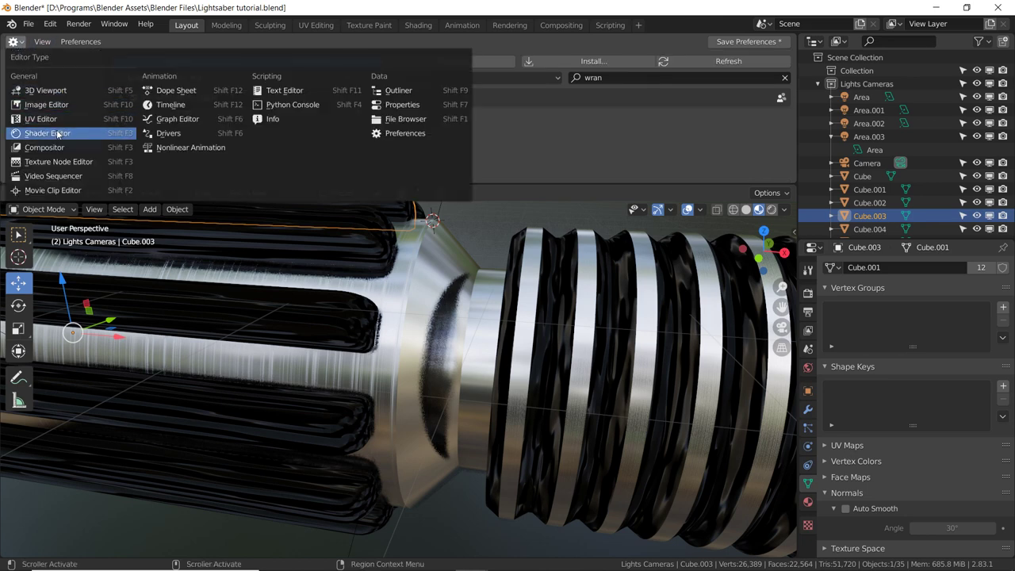
{"action": "left_click", "coordinate": [55, 133]}
Set the grip's Musgrave texture Scale to 75.
{"action": "middle_click_drag", "start_coordinate": [86, 129], "coordinate": [57, 109]}
{"action": "mouse_move", "coordinate": [189, 98]}
{"action": "left_mouse_down"}
{"action": "mouse_move", "coordinate": [253, 86]}
{"action": "mouse_move", "coordinate": [231, 88]}
{"action": "left_mouse_up"}
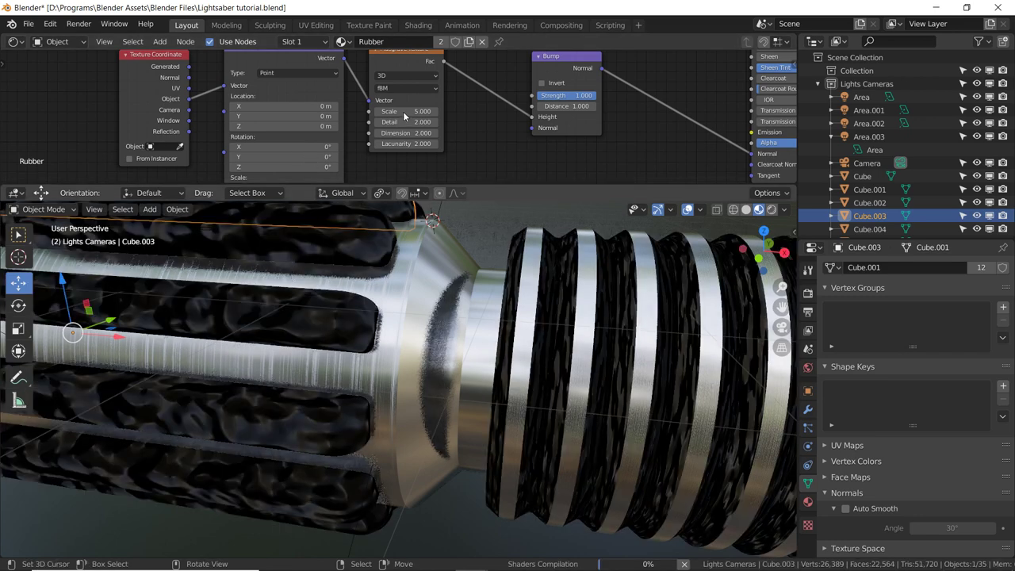
{"action": "left_click", "coordinate": [413, 112]}
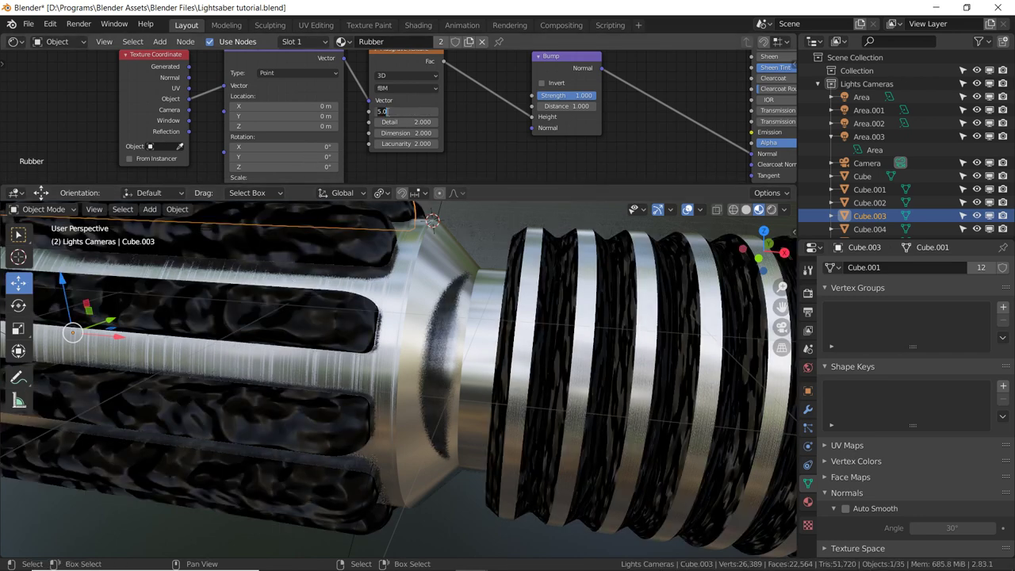
{"action": "type", "text": "75"}
{"action": "key", "text": "Return"}
Set the Bump node Strength to 0.2 and Distance to 0.5.
{"action": "mouse_move", "coordinate": [292, 325]}
{"action": "middle_mouse_down"}
{"action": "mouse_move", "coordinate": [374, 318]}
{"action": "mouse_move", "coordinate": [359, 332]}
{"action": "middle_mouse_up"}
{"action": "middle_click_drag", "start_coordinate": [628, 111], "coordinate": [591, 123]}
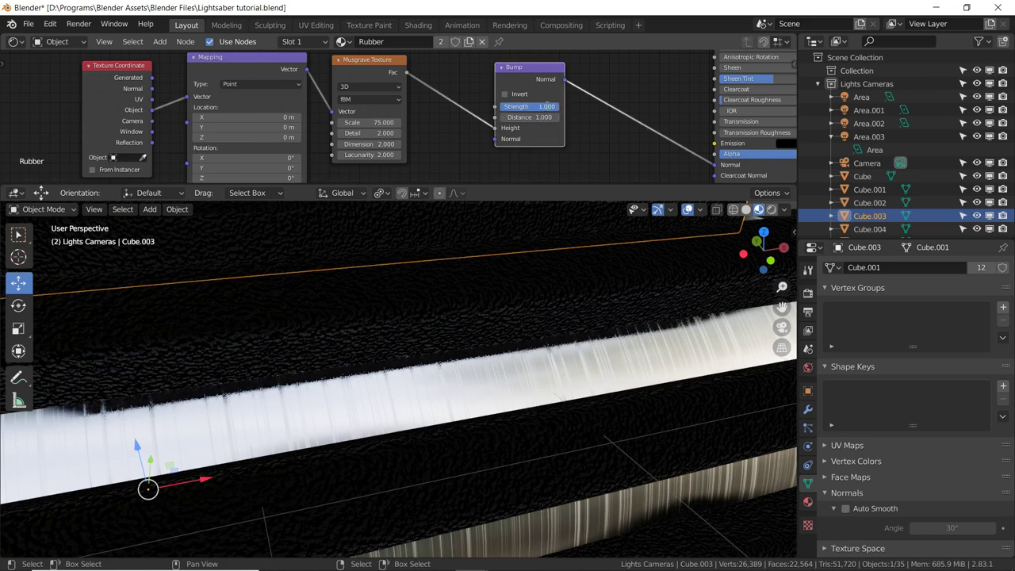
{"action": "key", "text": "Tab"}
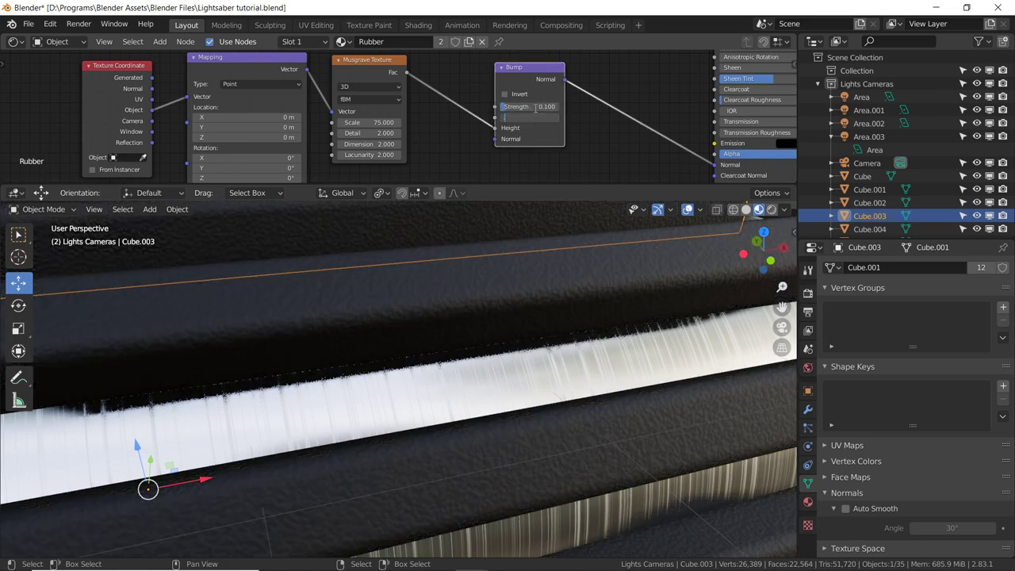
{"action": "type", "text": ".2"}
{"action": "key", "text": "Return"}
{"action": "middle_click_drag", "start_coordinate": [474, 353], "coordinate": [422, 350]}
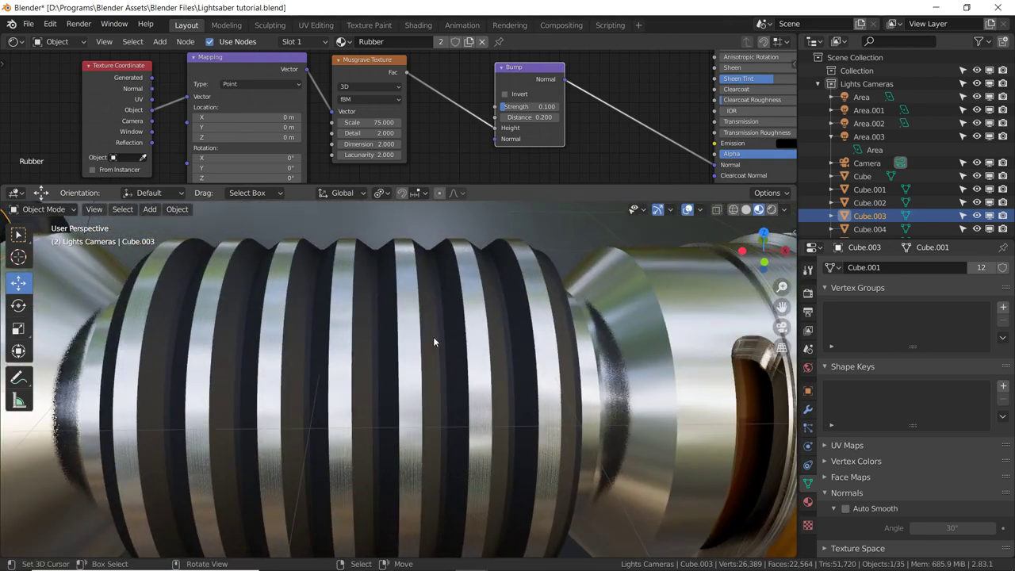
{"action": "scroll", "coordinate": [433, 336], "scroll_direction": "up", "scroll_amount": 3}
{"action": "mouse_move", "coordinate": [432, 336]}
{"action": "middle_mouse_down"}
{"action": "mouse_move", "coordinate": [371, 345]}
{"action": "mouse_move", "coordinate": [349, 389]}
{"action": "mouse_move", "coordinate": [386, 371]}
{"action": "middle_mouse_up"}
{"action": "scroll", "coordinate": [386, 371], "scroll_direction": "down", "scroll_amount": 3}
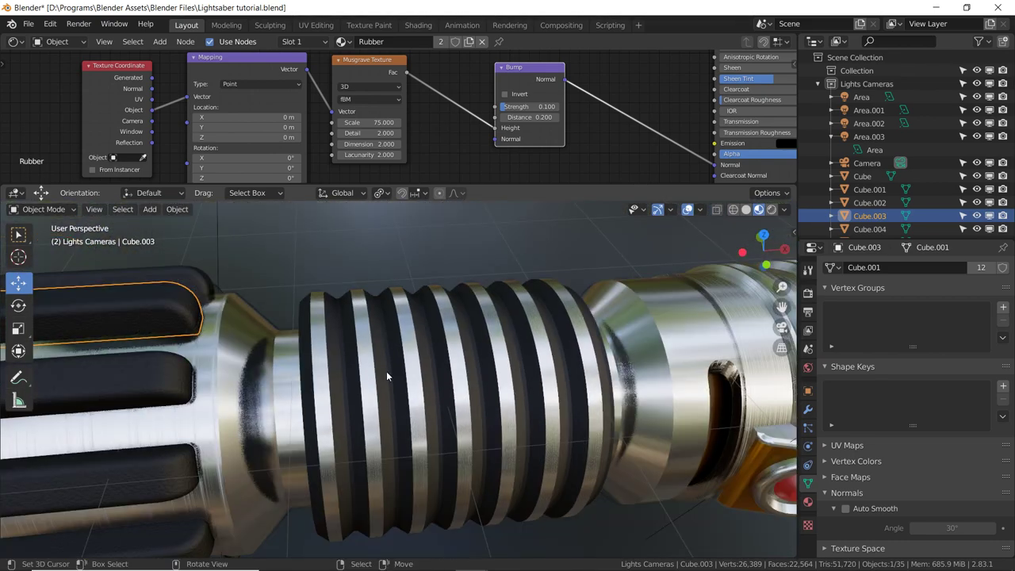
{"action": "middle_click_drag", "start_coordinate": [268, 333], "coordinate": [333, 277]}
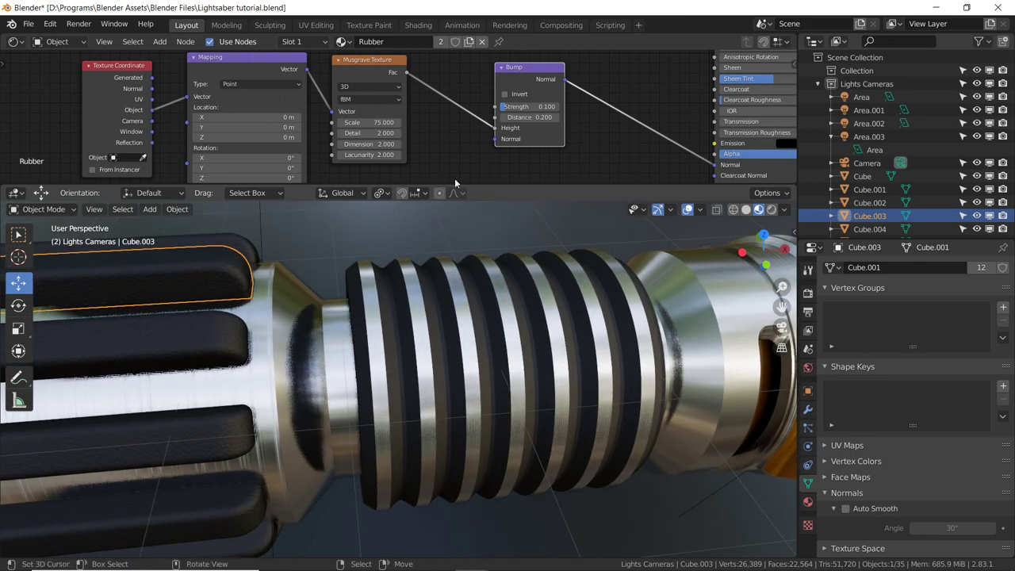
{"action": "left_click", "coordinate": [531, 118]}
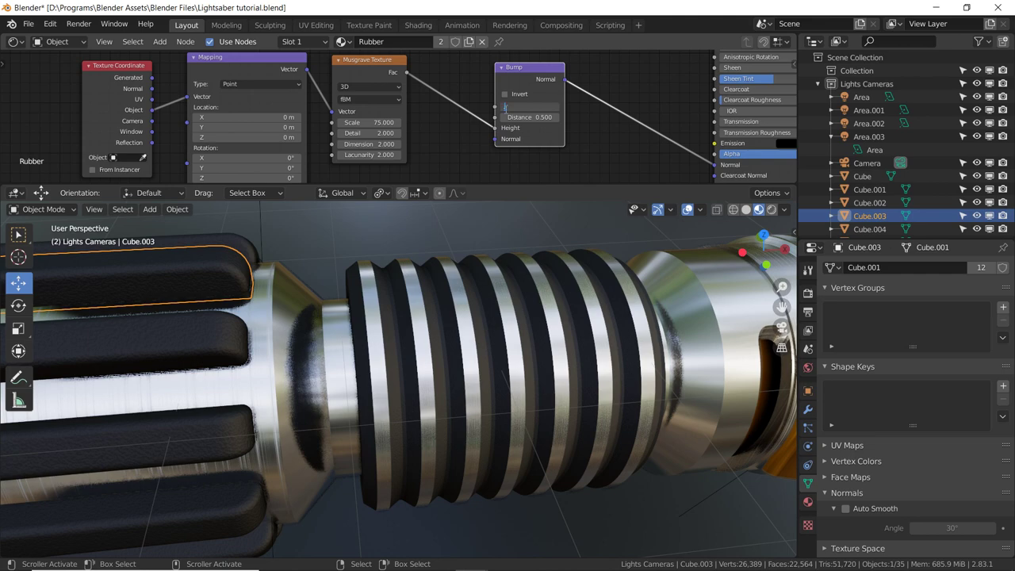
{"action": "middle_click_drag", "start_coordinate": [439, 332], "coordinate": [627, 265]}
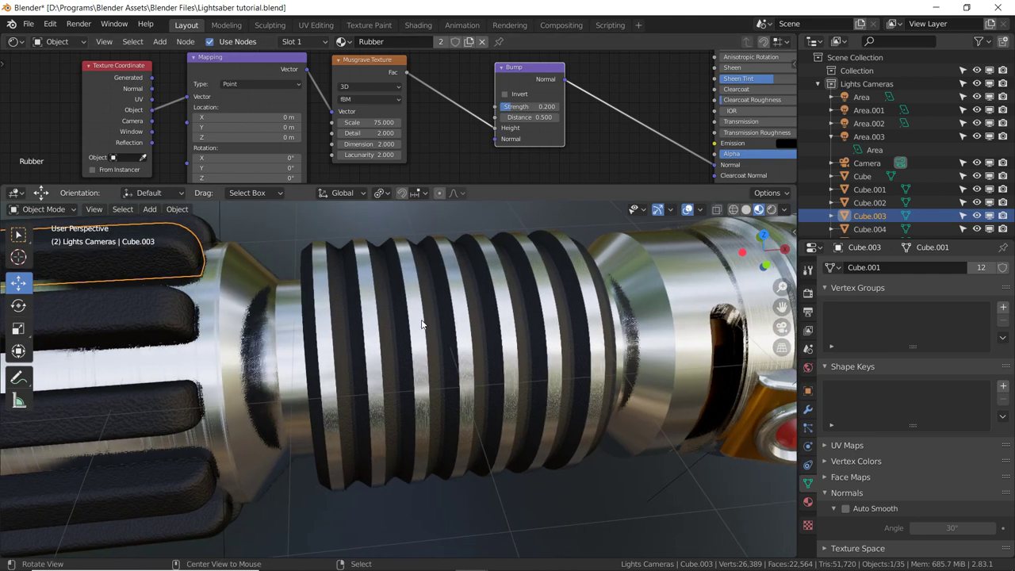
Select the Cylinder hilt part and add a Musgrave Texture node to its Aluminum material.
{"action": "left_click", "coordinate": [630, 265]}
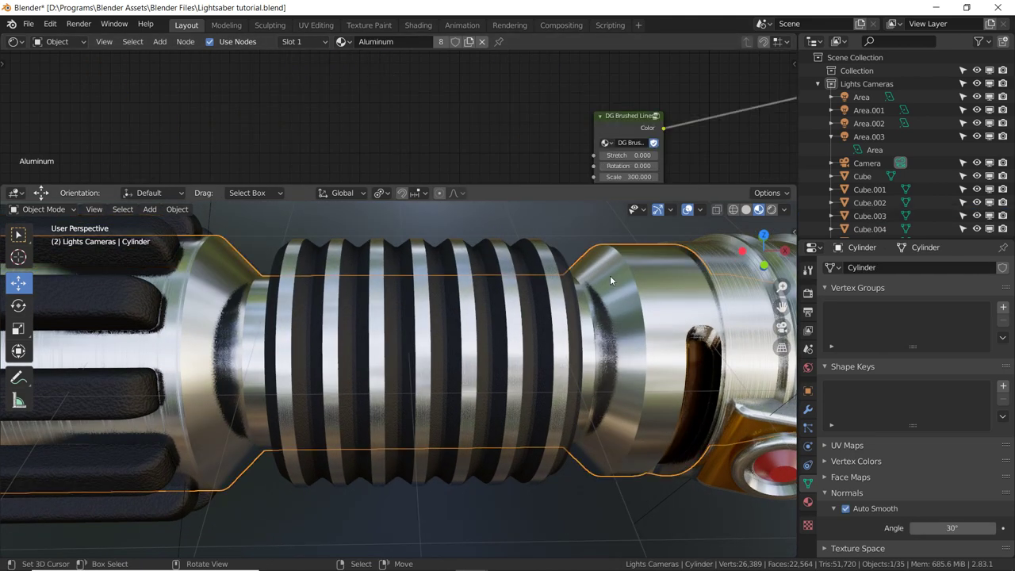
{"action": "middle_click_drag", "start_coordinate": [608, 288], "coordinate": [386, 326], "text": "shift"}
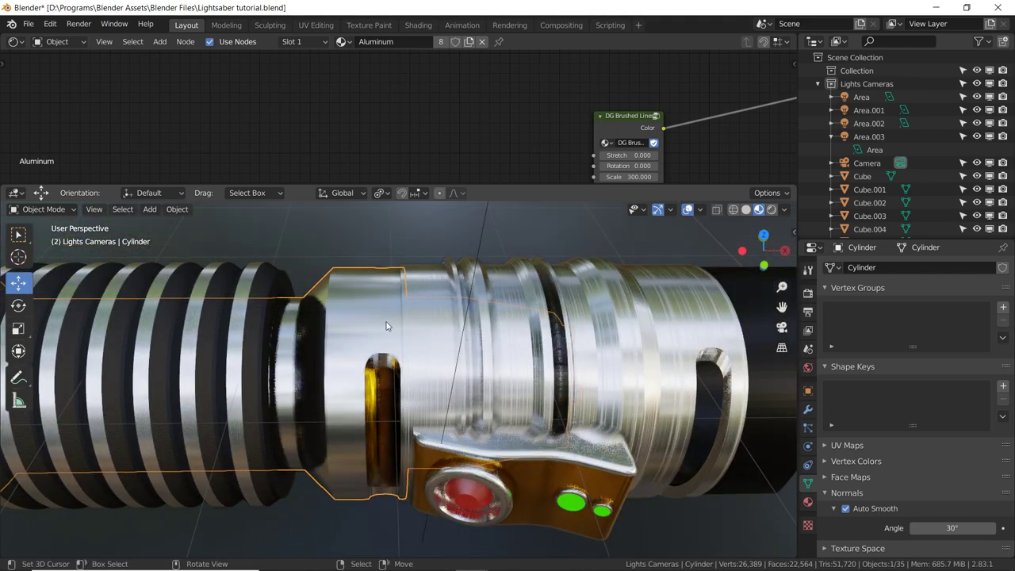
{"action": "middle_click_drag", "start_coordinate": [554, 148], "coordinate": [365, 132]}
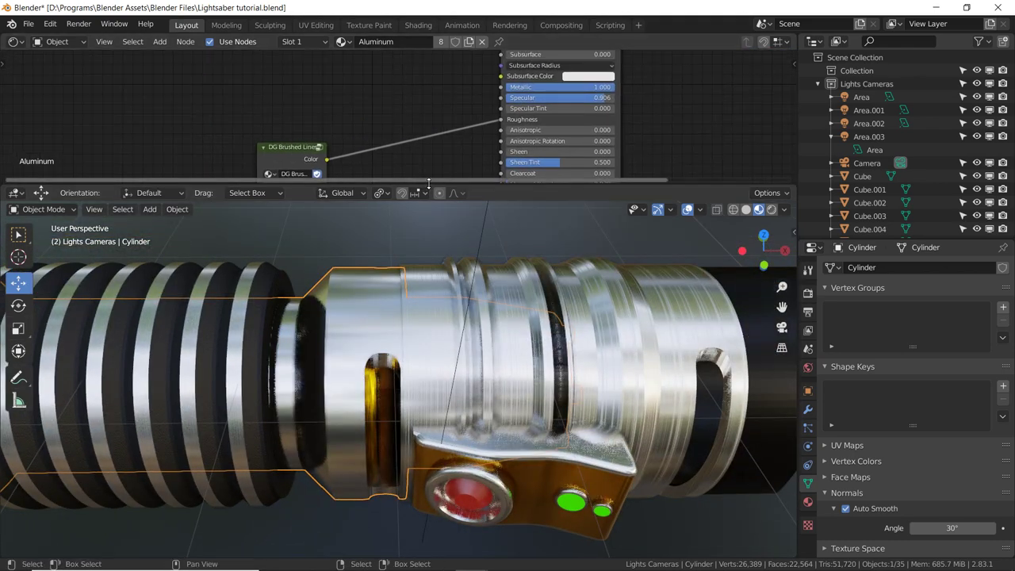
{"action": "left_click_drag", "start_coordinate": [427, 183], "coordinate": [438, 265]}
{"action": "middle_click_drag", "start_coordinate": [473, 240], "coordinate": [482, 224]}
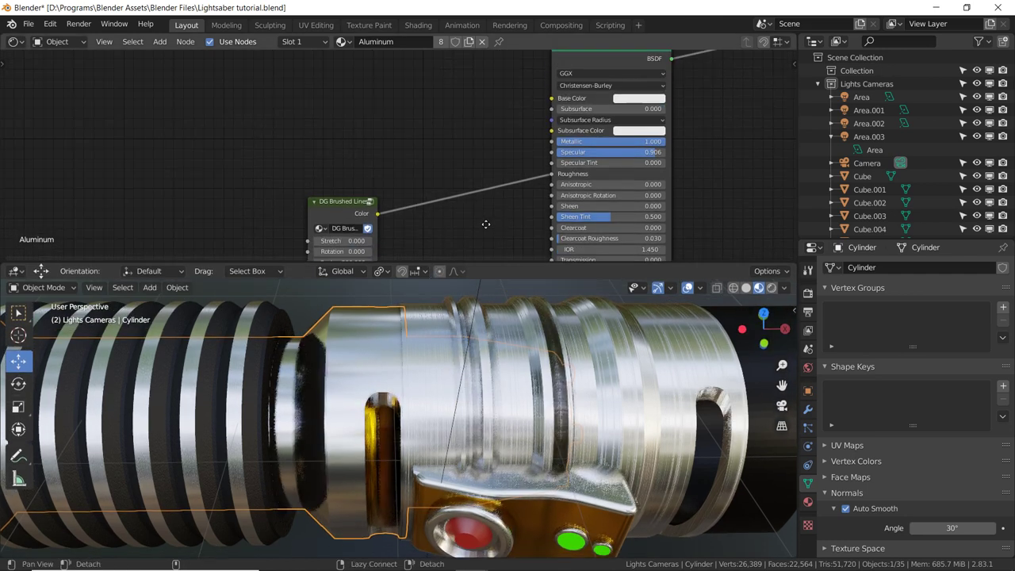
{"action": "key", "text": "shift+a"}
{"action": "left_click", "coordinate": [230, 105]}
{"action": "type", "text": "mus"}
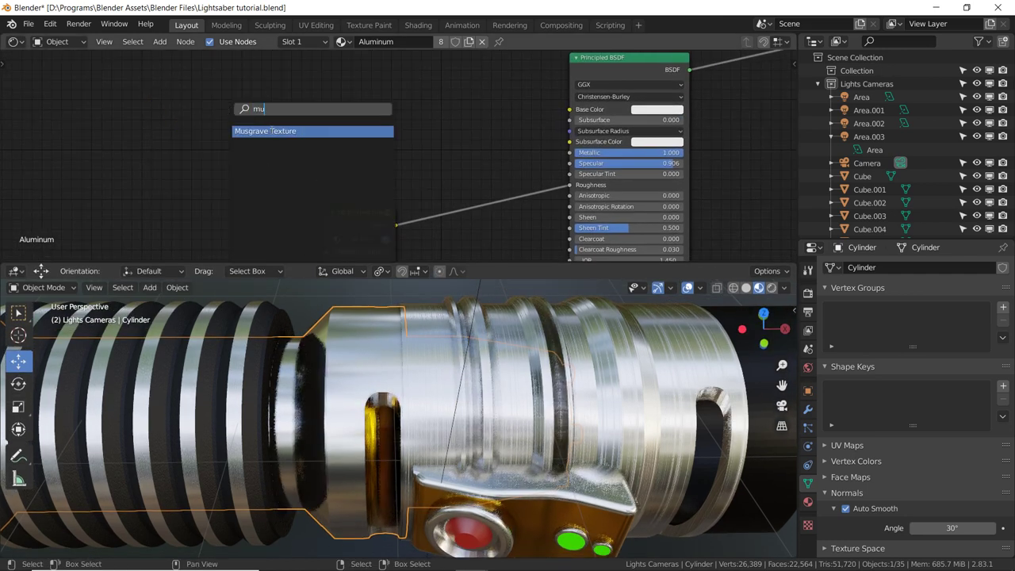
{"action": "left_click", "coordinate": [269, 131]}
{"action": "left_click", "coordinate": [258, 99]}
Add a Mix node with white in Color1, Musgrave Fac in Color2, output into Base Color.
{"action": "key", "text": "shift+a"}
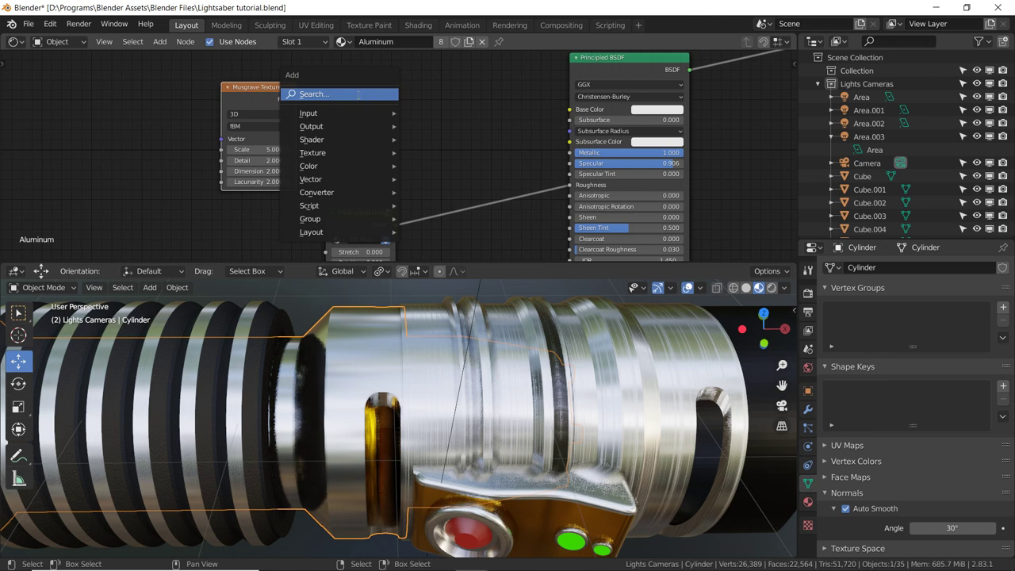
{"action": "left_click", "coordinate": [367, 92]}
{"action": "type", "text": "mic"}
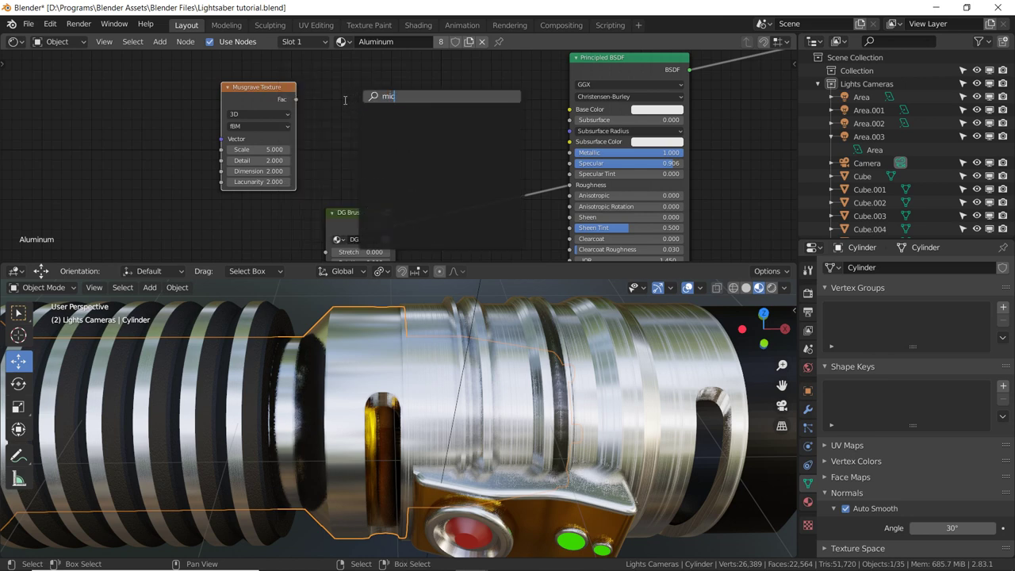
{"action": "key", "text": "Return"}
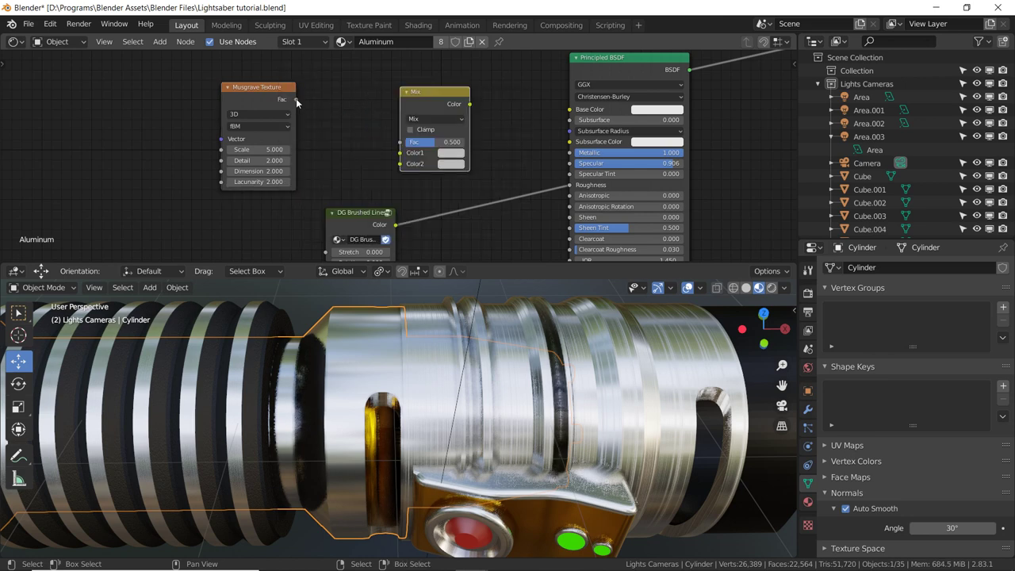
{"action": "left_click_drag", "start_coordinate": [646, 110], "coordinate": [456, 154]}
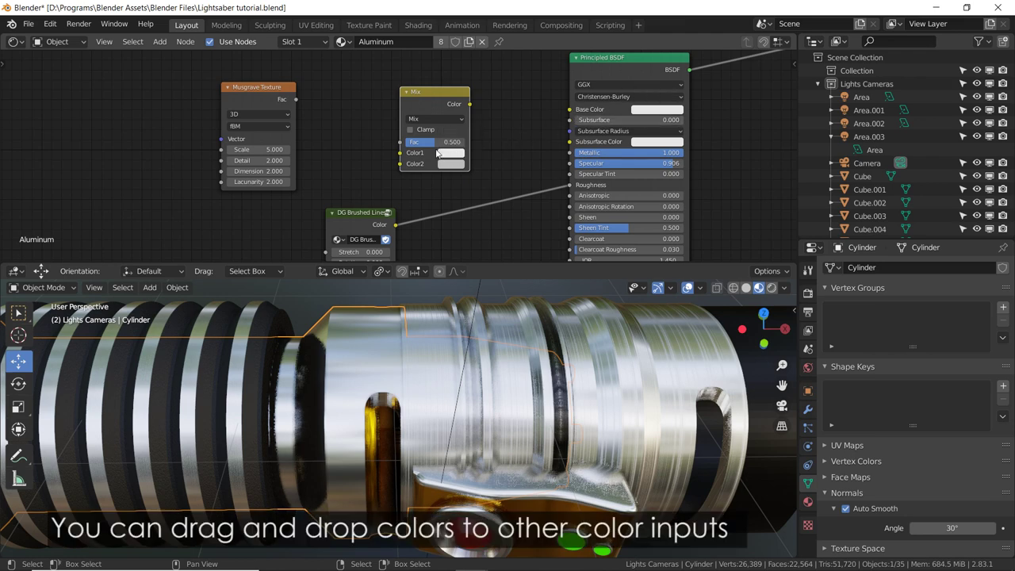
{"action": "left_click_drag", "start_coordinate": [296, 100], "coordinate": [401, 165]}
{"action": "mouse_move", "coordinate": [471, 106]}
{"action": "left_mouse_down"}
{"action": "mouse_move", "coordinate": [556, 125]}
{"action": "mouse_move", "coordinate": [570, 111]}
{"action": "left_mouse_up"}
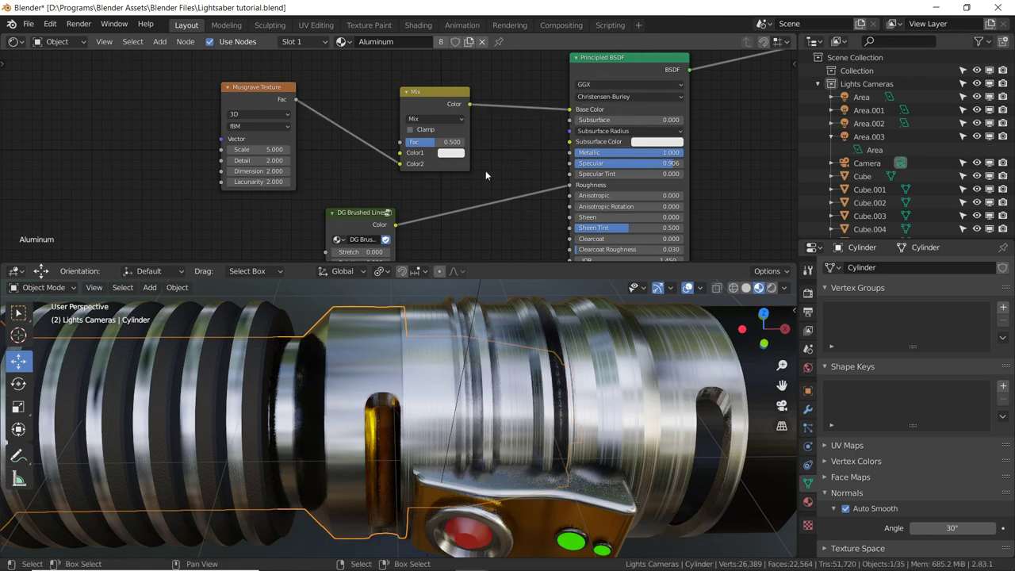
Set the Mix factor to about 0.707.
{"action": "left_click_drag", "start_coordinate": [445, 144], "coordinate": [403, 150]}
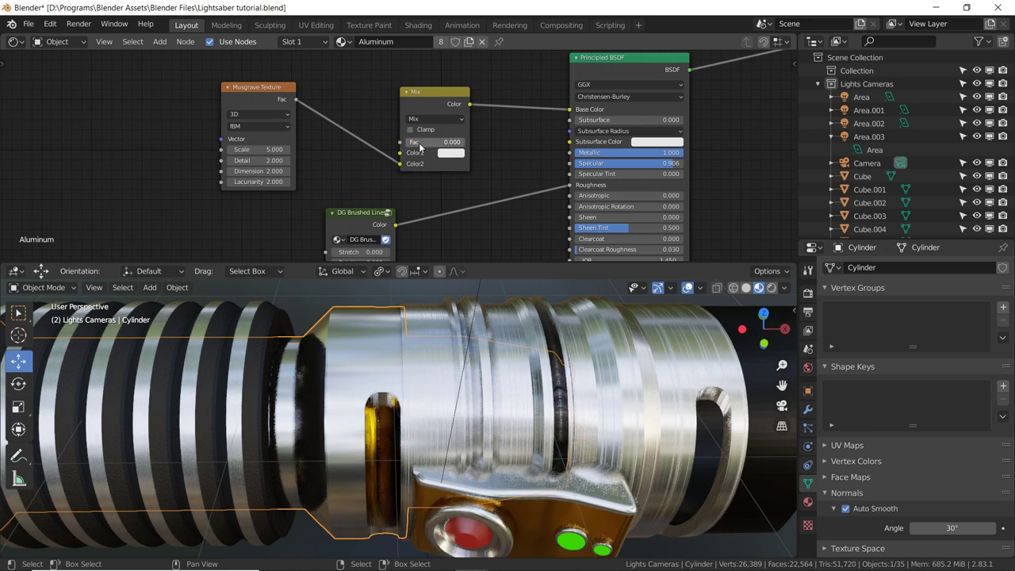
{"action": "left_click_drag", "start_coordinate": [420, 146], "coordinate": [485, 144]}
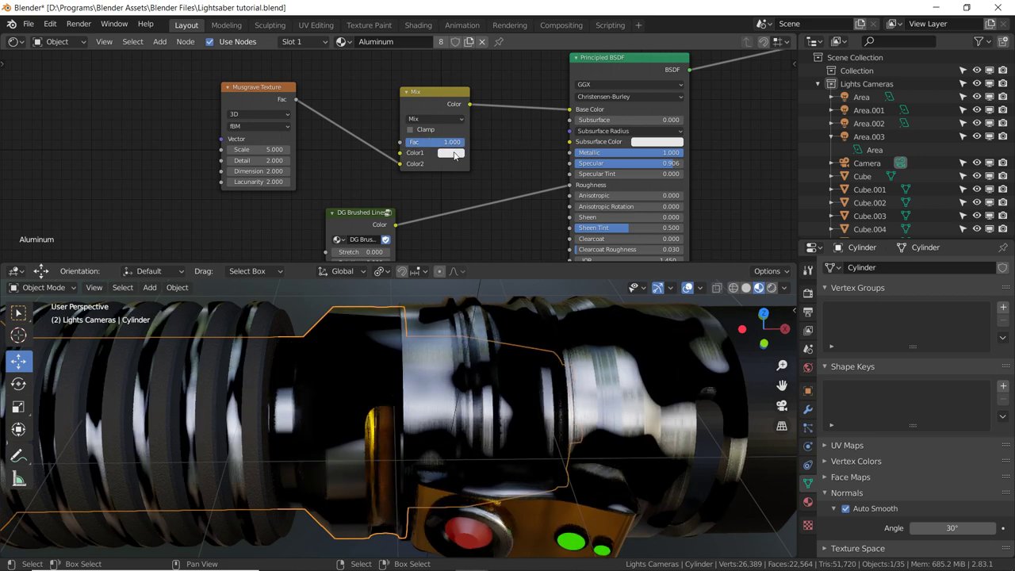
{"action": "middle_click_drag", "start_coordinate": [458, 291], "coordinate": [400, 320]}
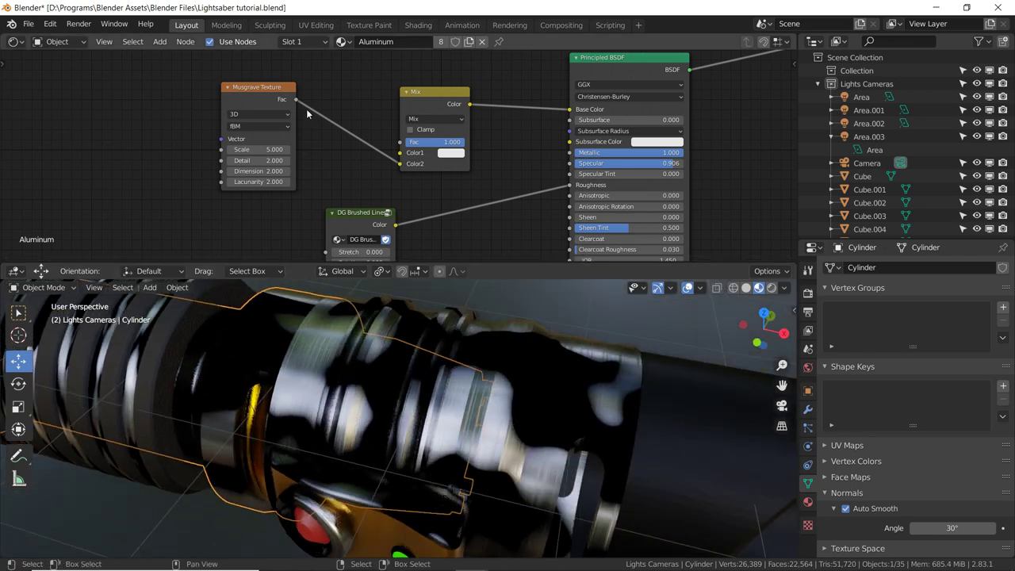
{"action": "left_click", "coordinate": [286, 106]}
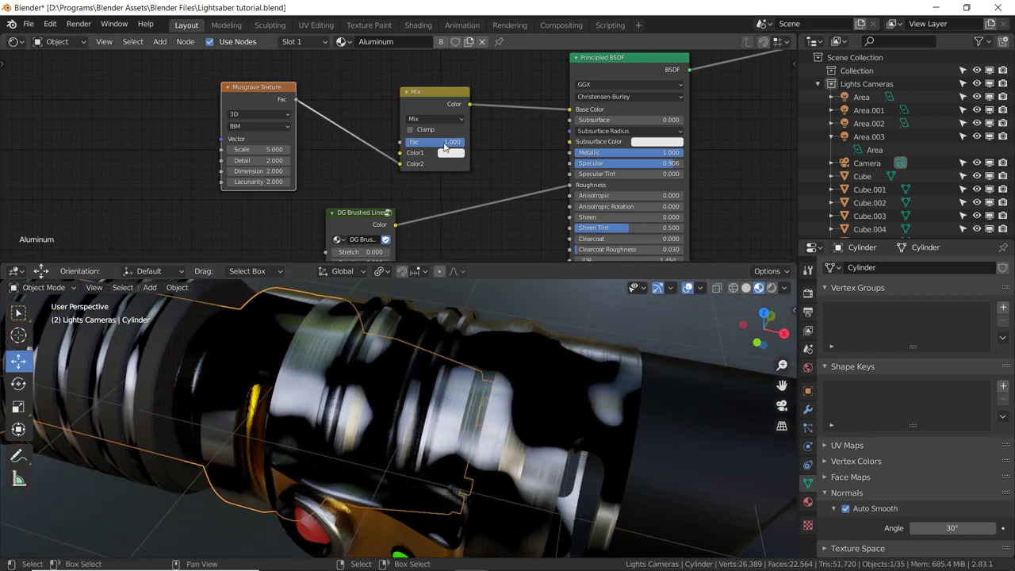
{"action": "left_click_drag", "start_coordinate": [446, 147], "coordinate": [431, 151]}
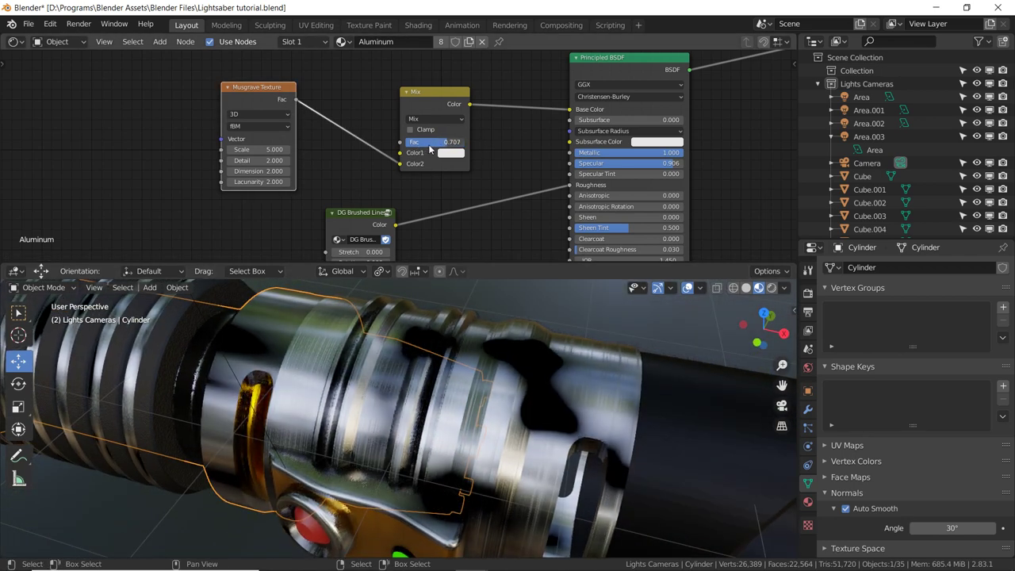
Switch the Mix blend mode to Multiply with factor 1.0.
{"action": "left_click", "coordinate": [434, 119]}
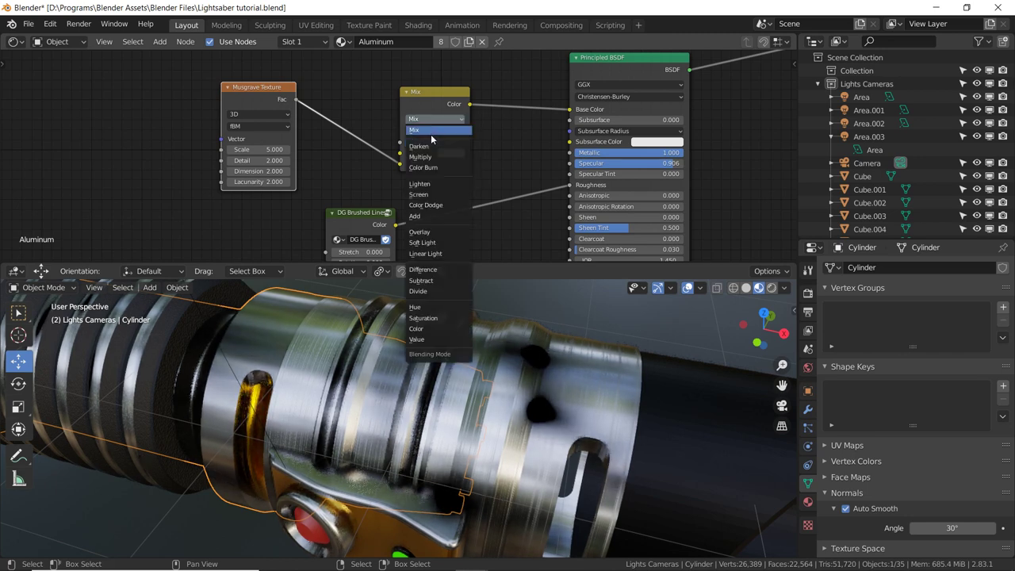
{"action": "left_click", "coordinate": [431, 156]}
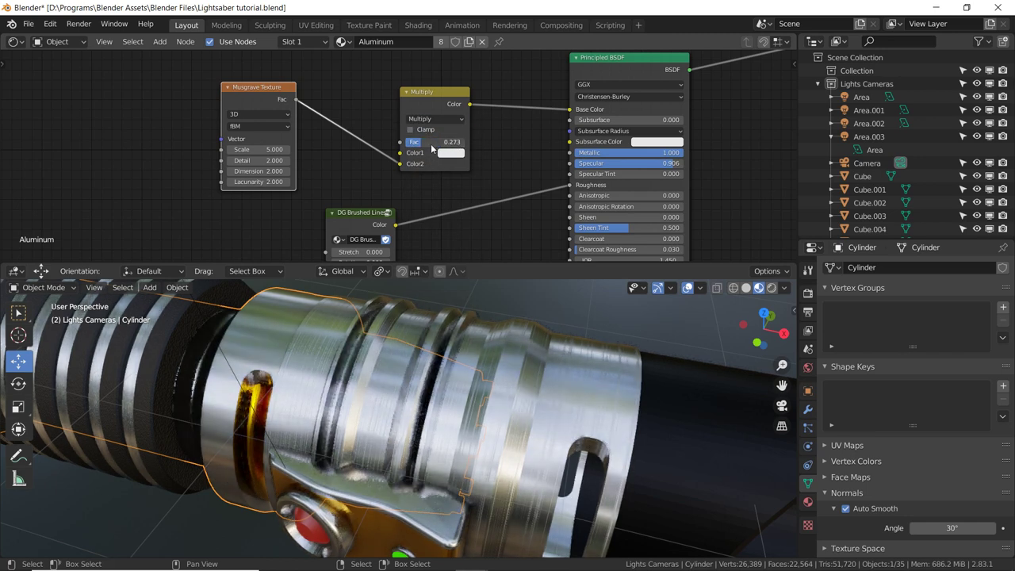
{"action": "left_click_drag", "start_coordinate": [432, 147], "coordinate": [476, 147]}
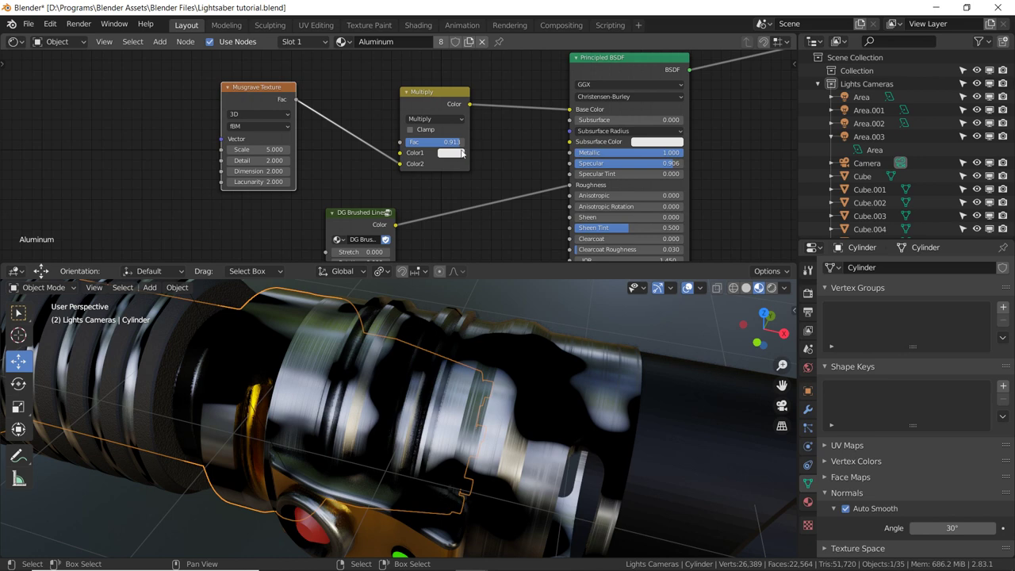
{"action": "left_click_drag", "start_coordinate": [448, 145], "coordinate": [431, 151]}
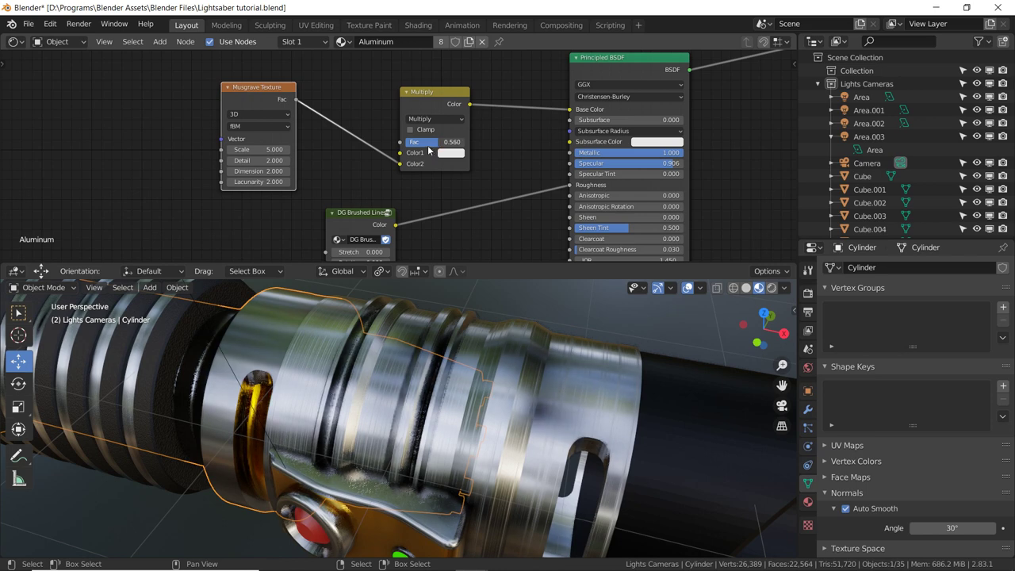
{"action": "type", "text": "0.5"}
{"action": "key", "text": "Return"}
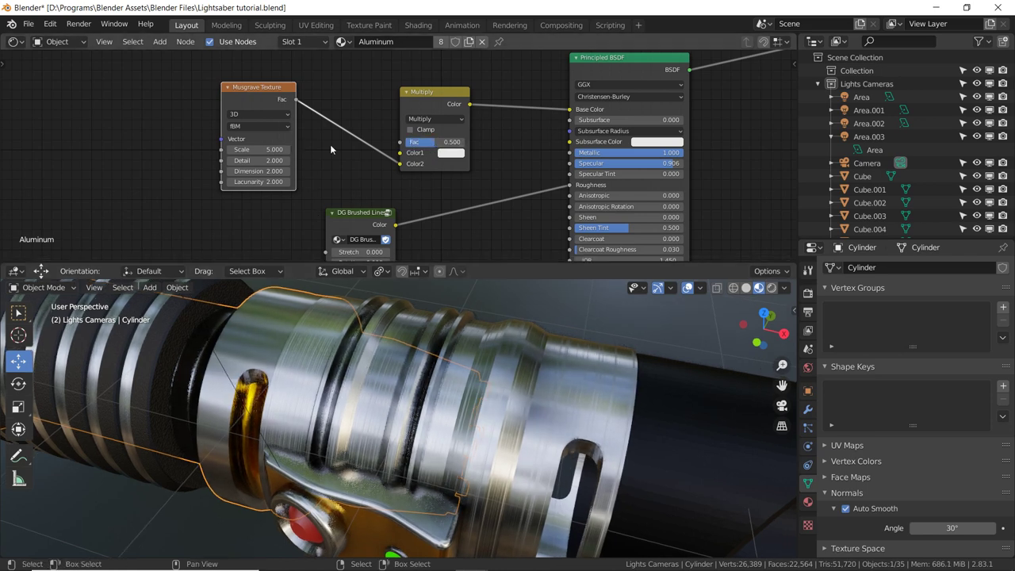
{"action": "left_click_drag", "start_coordinate": [439, 147], "coordinate": [494, 146]}
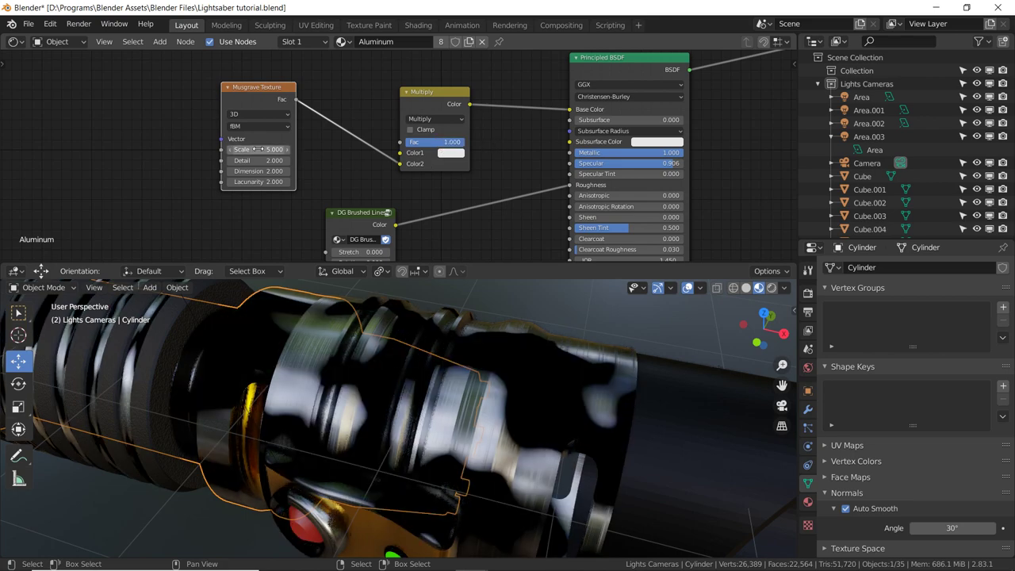
Set the Musgrave Scale to 2.8, Detail 7 and Dimension 0.49.
{"action": "mouse_move", "coordinate": [255, 149]}
{"action": "left_mouse_down"}
{"action": "mouse_move", "coordinate": [229, 149]}
{"action": "mouse_move", "coordinate": [230, 161]}
{"action": "mouse_move", "coordinate": [294, 161]}
{"action": "mouse_move", "coordinate": [175, 182]}
{"action": "mouse_move", "coordinate": [281, 160]}
{"action": "left_mouse_up"}
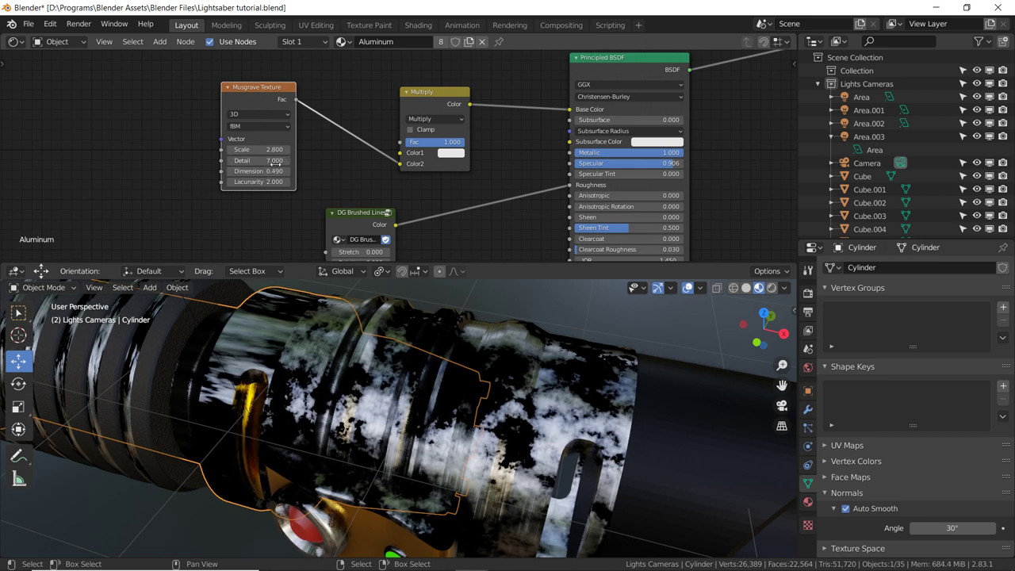
{"action": "middle_click_drag", "start_coordinate": [265, 339], "coordinate": [297, 358]}
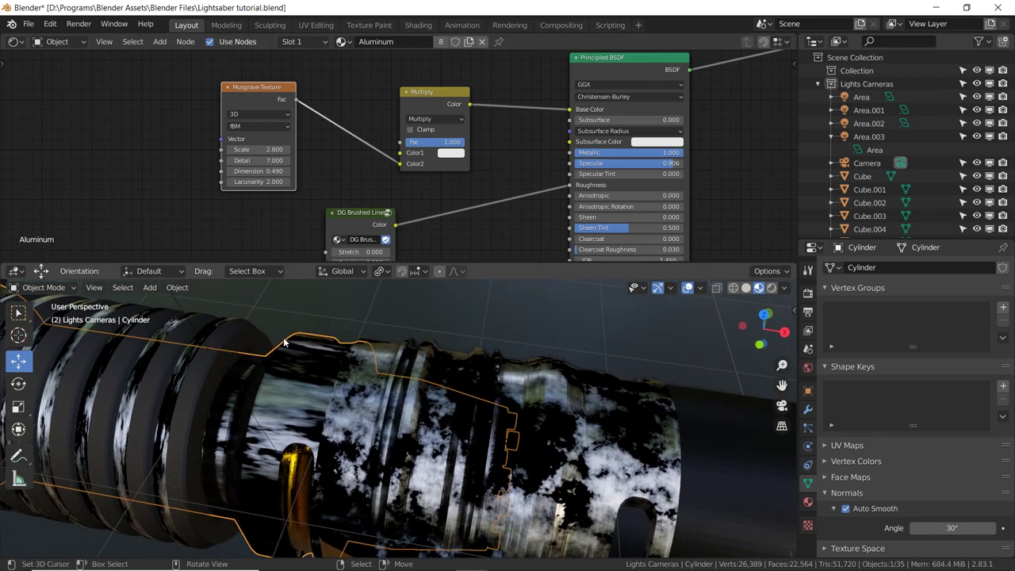
{"action": "middle_click_drag", "start_coordinate": [247, 98], "coordinate": [364, 108]}
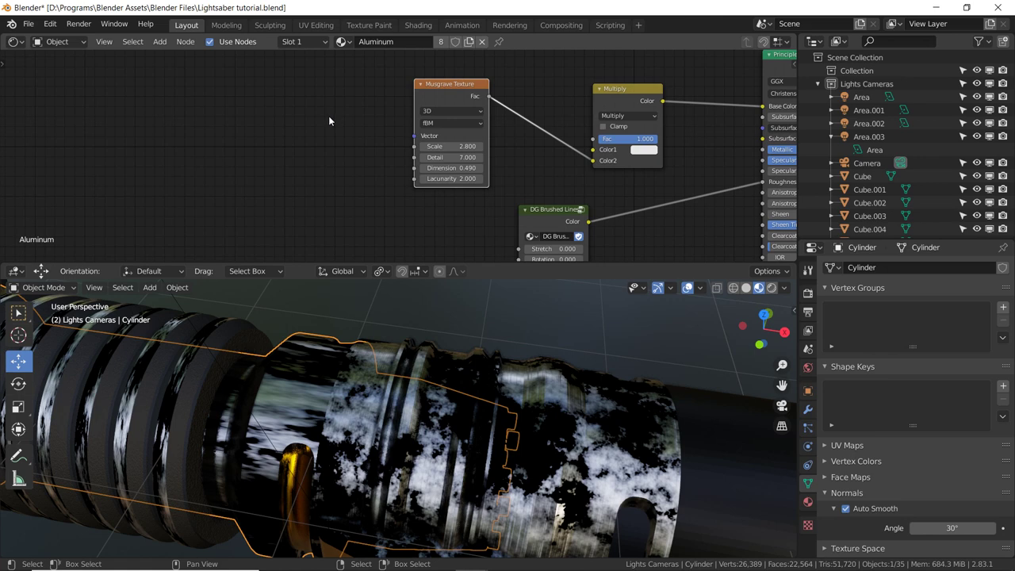
Drive the Musgrave through Mapping from Object coordinates and set the Multiply factor to 0.5.
{"action": "key", "text": "ctrl+t"}
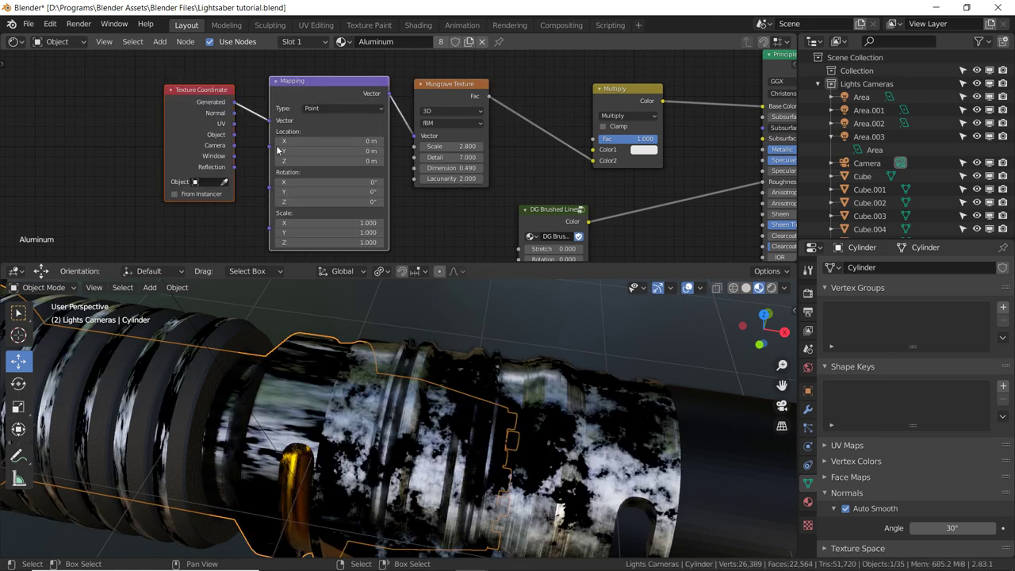
{"action": "mouse_move", "coordinate": [235, 134]}
{"action": "left_mouse_down"}
{"action": "mouse_move", "coordinate": [296, 132]}
{"action": "mouse_move", "coordinate": [272, 121]}
{"action": "left_mouse_up"}
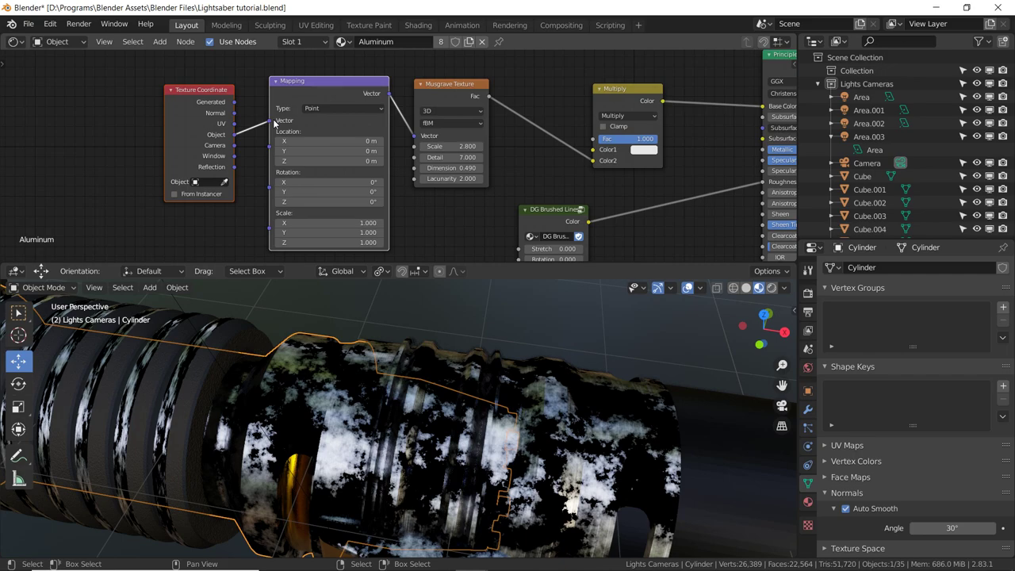
{"action": "mouse_move", "coordinate": [476, 357]}
{"action": "middle_mouse_down"}
{"action": "mouse_move", "coordinate": [568, 352]}
{"action": "mouse_move", "coordinate": [400, 254]}
{"action": "middle_mouse_up"}
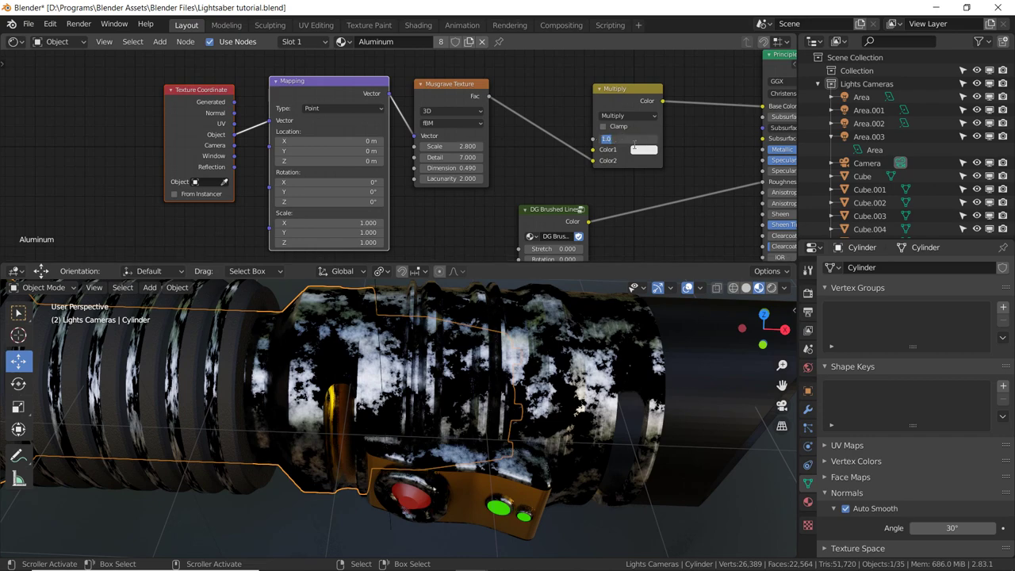
{"action": "key", "text": "Return"}
{"action": "mouse_move", "coordinate": [444, 372]}
{"action": "middle_mouse_down"}
{"action": "mouse_move", "coordinate": [435, 370]}
{"action": "mouse_move", "coordinate": [449, 357]}
{"action": "mouse_move", "coordinate": [468, 355]}
{"action": "mouse_move", "coordinate": [489, 371]}
{"action": "middle_mouse_up"}
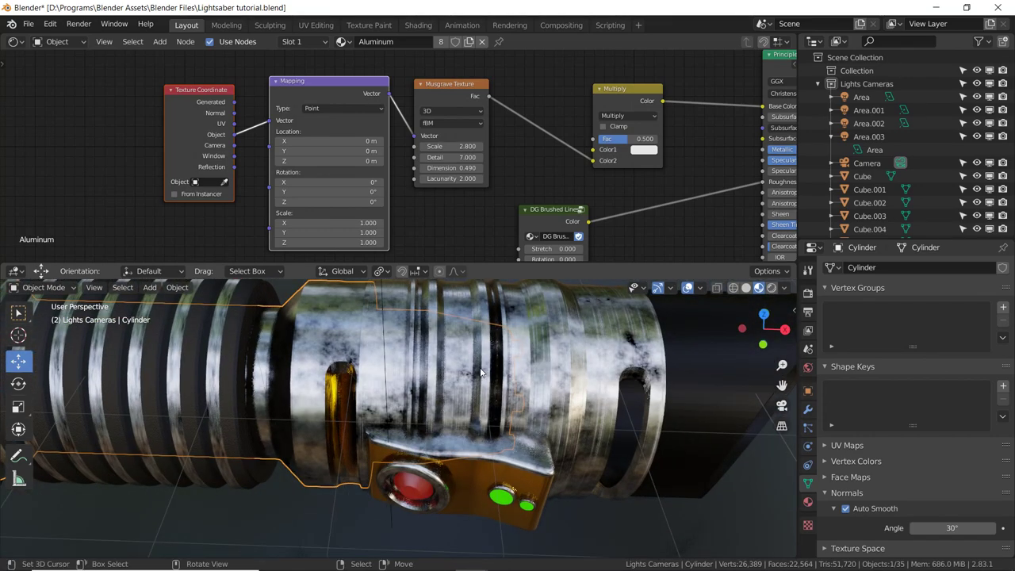
Select the black end cap in camera view and frame it in the viewport.
{"action": "key", "text": "KP_0"}
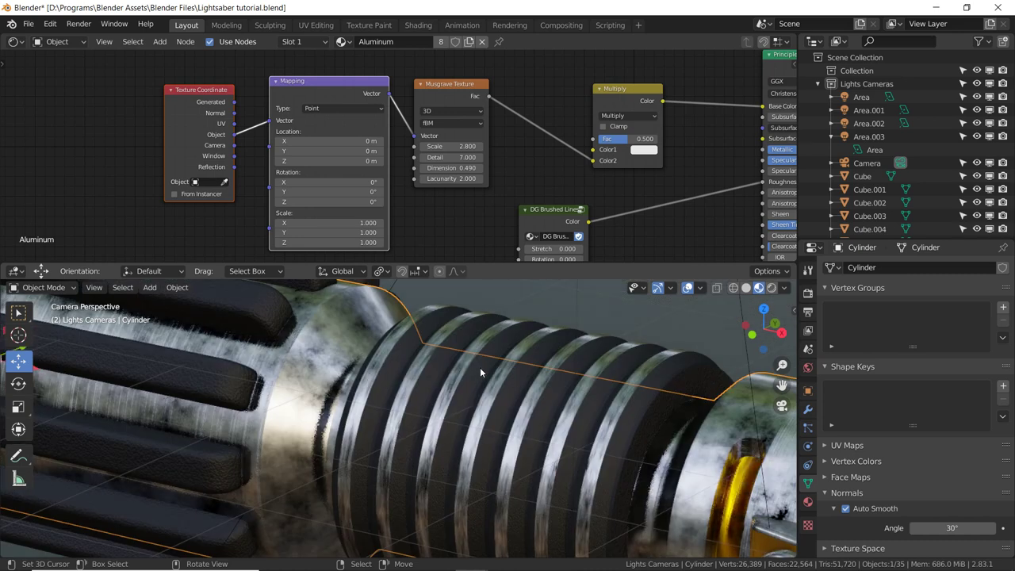
{"action": "scroll", "coordinate": [479, 367], "scroll_direction": "down", "scroll_amount": 4}
{"action": "scroll", "coordinate": [480, 367], "scroll_direction": "down", "scroll_amount": 4}
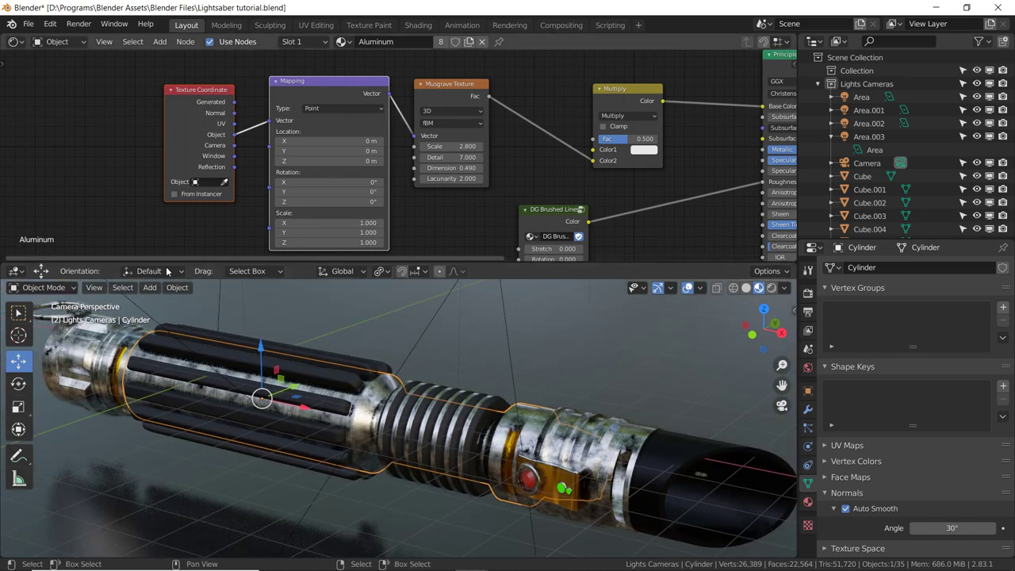
{"action": "middle_click_drag", "start_coordinate": [262, 373], "coordinate": [281, 364]}
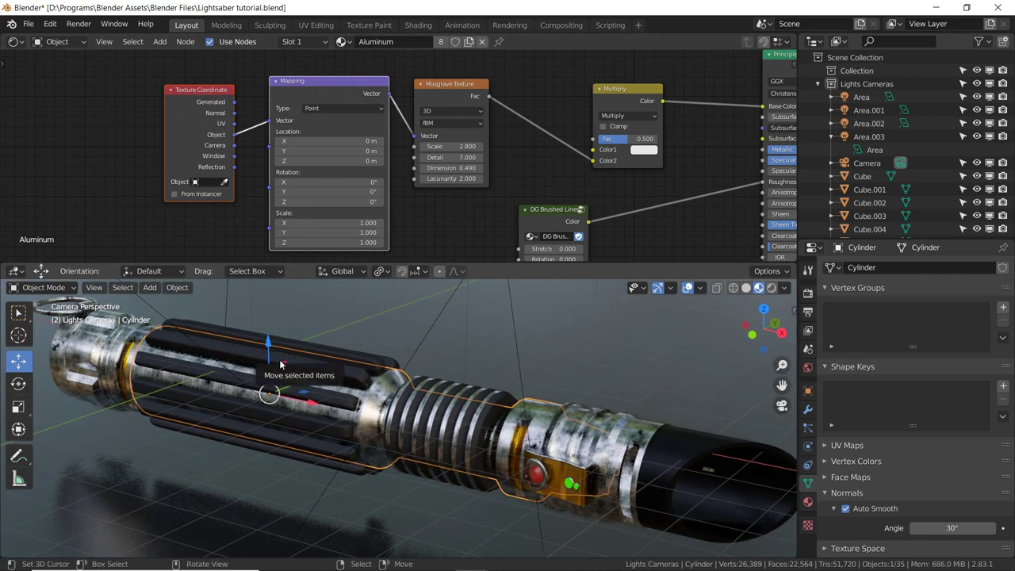
{"action": "left_click", "coordinate": [705, 451]}
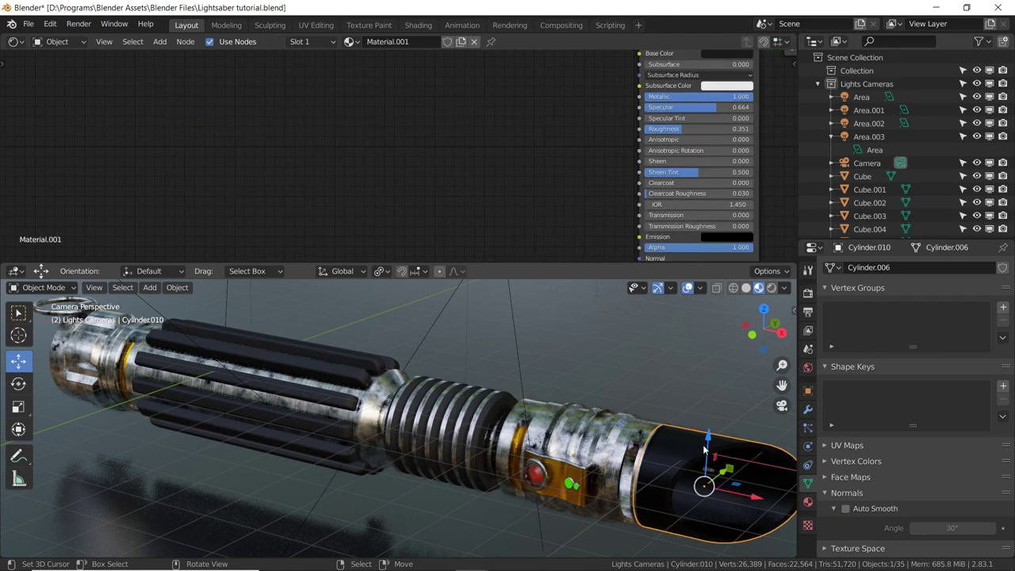
{"action": "key", "text": "KP_Decimal"}
Shade the black end cap smooth with Auto Smooth enabled, then return to camera view.
{"action": "middle_click_drag", "start_coordinate": [702, 449], "coordinate": [348, 342]}
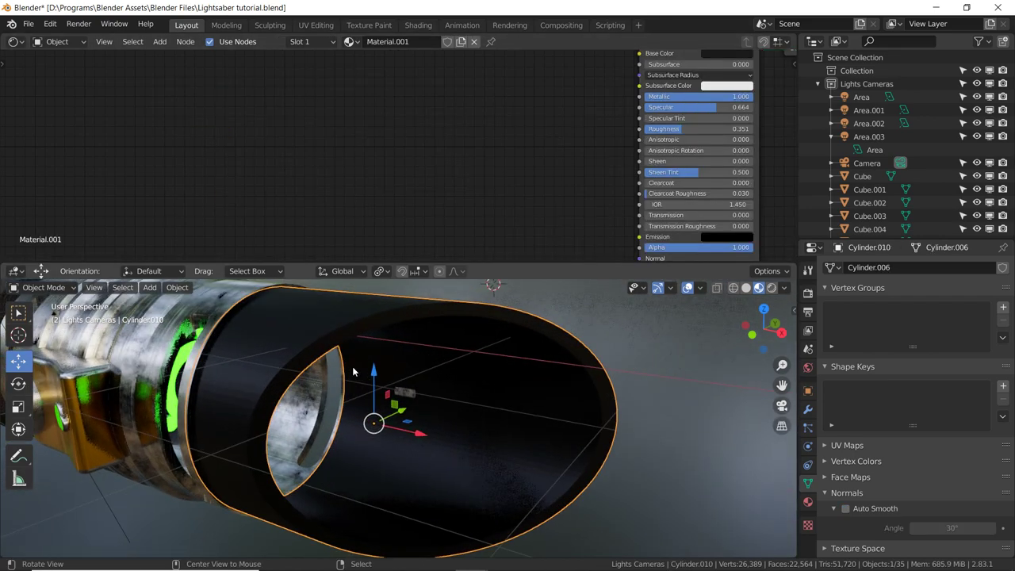
{"action": "right_click", "coordinate": [336, 334]}
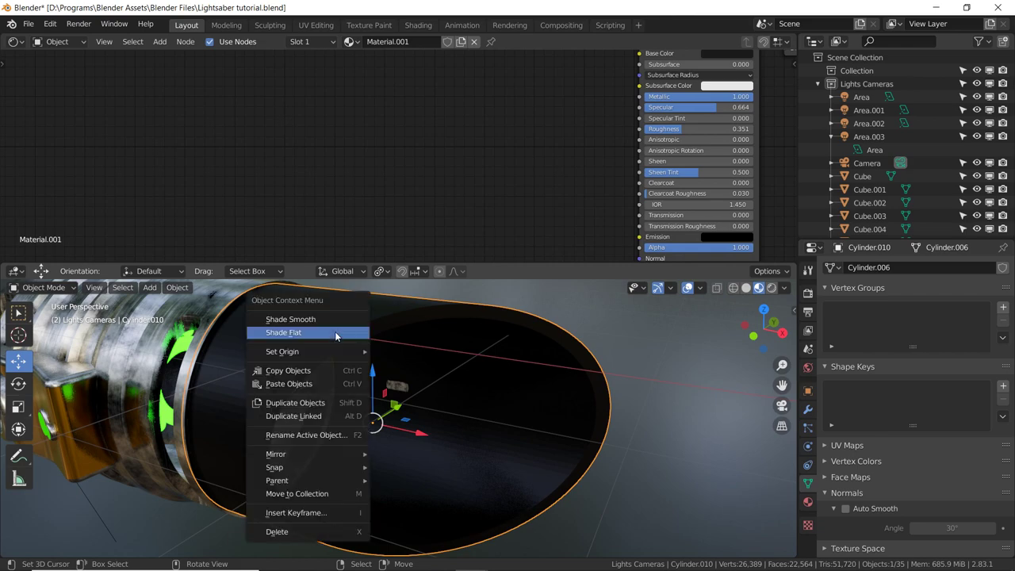
{"action": "left_click", "coordinate": [318, 320]}
{"action": "mouse_move", "coordinate": [318, 325]}
{"action": "middle_mouse_down"}
{"action": "mouse_move", "coordinate": [405, 313]}
{"action": "mouse_move", "coordinate": [342, 284]}
{"action": "mouse_move", "coordinate": [369, 331]}
{"action": "mouse_move", "coordinate": [397, 341]}
{"action": "middle_mouse_up"}
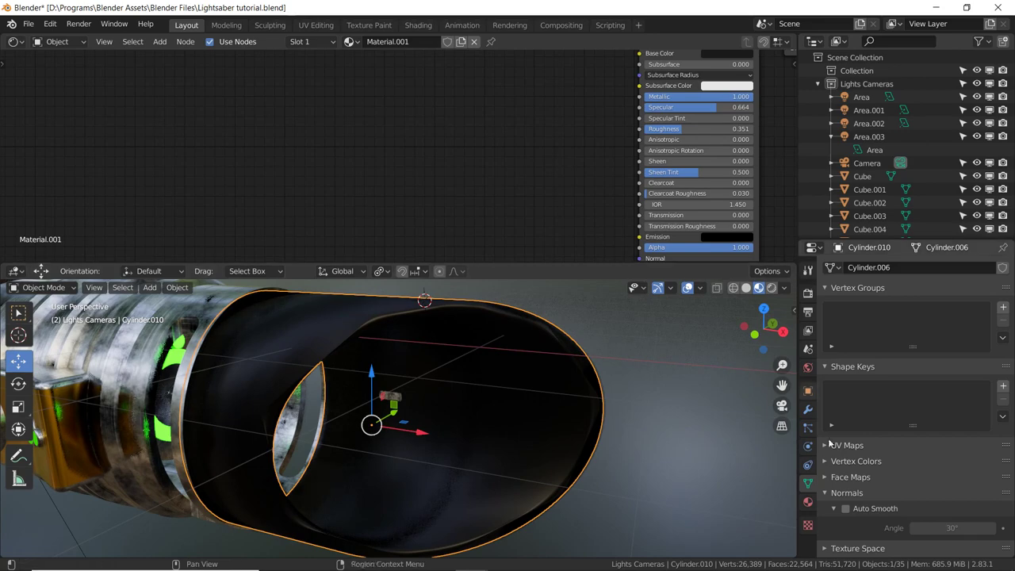
{"action": "left_click", "coordinate": [846, 508]}
{"action": "mouse_move", "coordinate": [780, 495]}
{"action": "middle_mouse_down"}
{"action": "mouse_move", "coordinate": [509, 410]}
{"action": "mouse_move", "coordinate": [525, 482]}
{"action": "mouse_move", "coordinate": [499, 405]}
{"action": "mouse_move", "coordinate": [437, 315]}
{"action": "mouse_move", "coordinate": [291, 347]}
{"action": "mouse_move", "coordinate": [532, 401]}
{"action": "mouse_move", "coordinate": [486, 398]}
{"action": "mouse_move", "coordinate": [611, 385]}
{"action": "mouse_move", "coordinate": [627, 421]}
{"action": "mouse_move", "coordinate": [544, 406]}
{"action": "middle_mouse_up"}
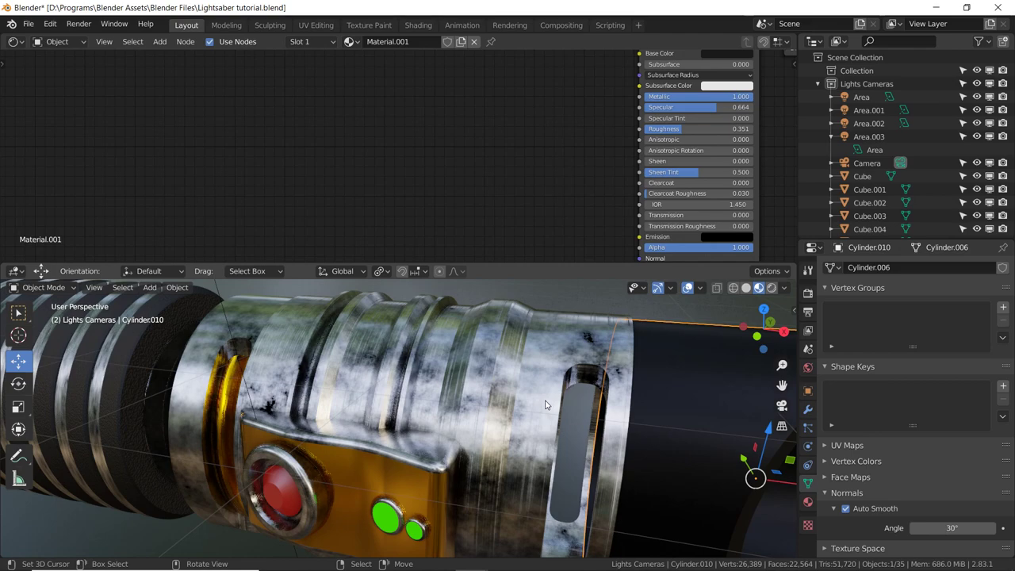
{"action": "key", "text": "KP_0"}
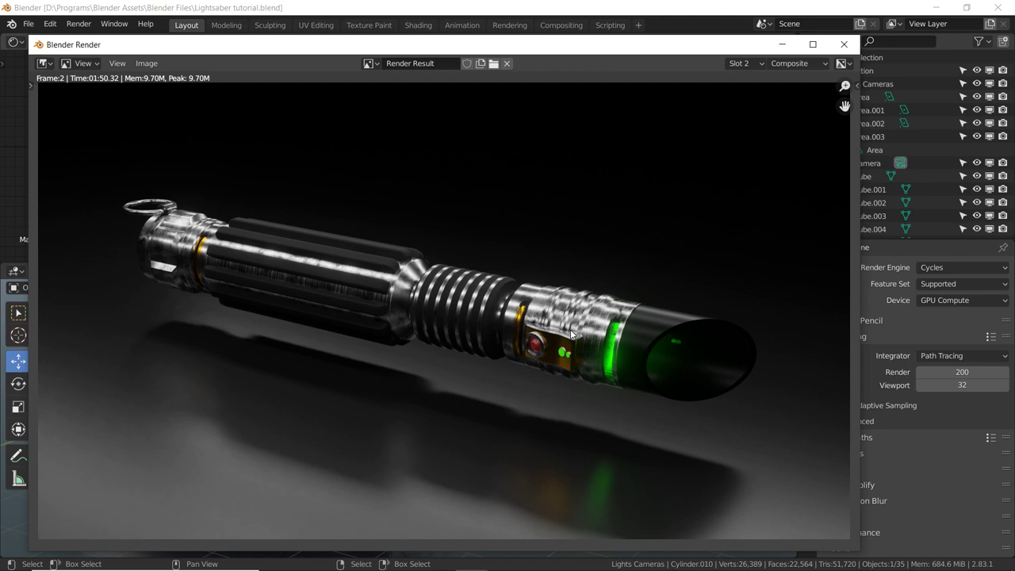
Cycle through the stored render slots to compare renders, then return to the main Blender window.
{"action": "key", "text": "j"}
{"action": "key", "text": "j"}
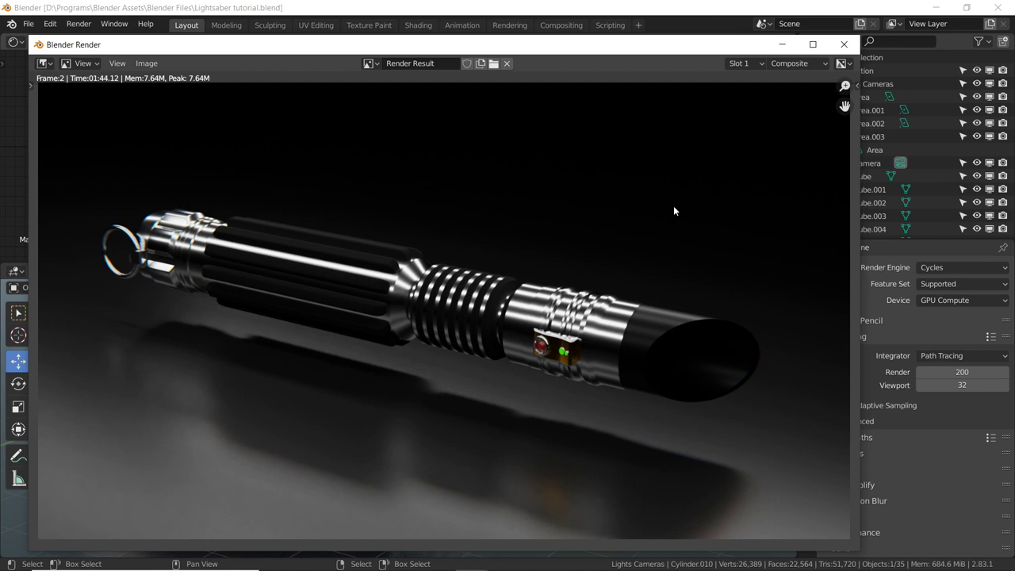
{"action": "key", "text": "j"}
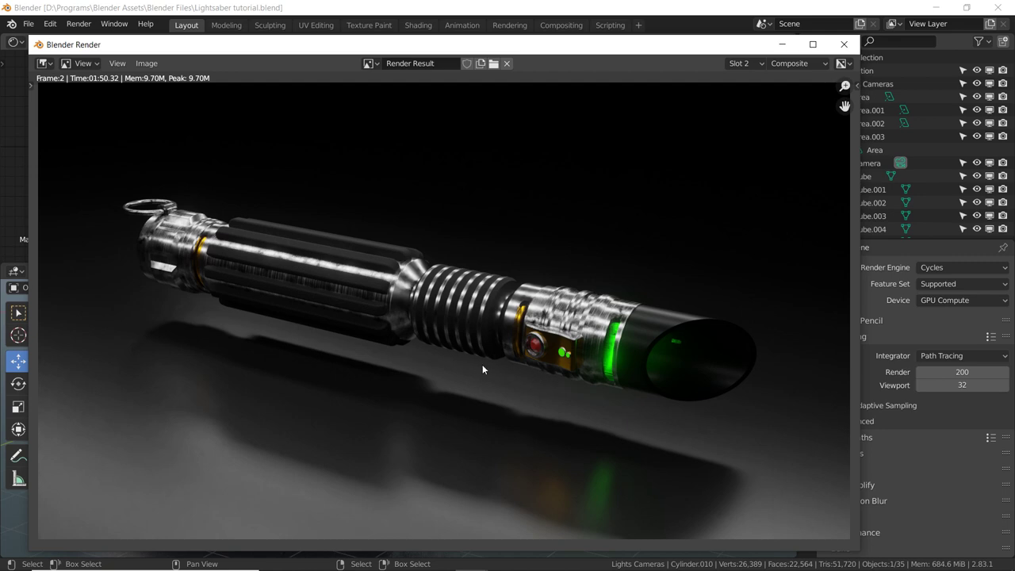
{"action": "key", "text": "alt+Tab"}
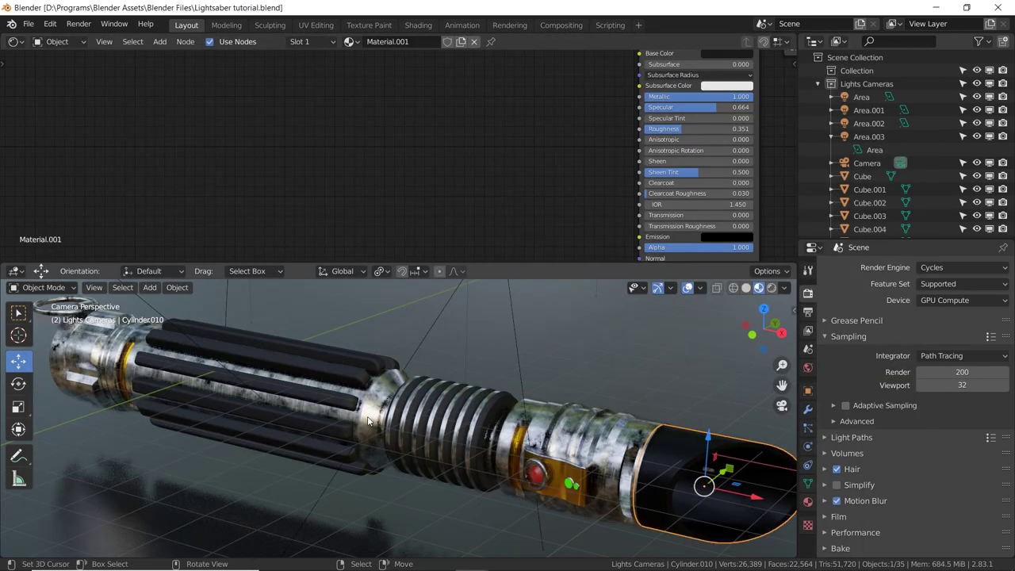
Select the aluminum emitter section and set its Multiply node Fac to 0.25.
{"action": "left_click", "coordinate": [516, 416]}
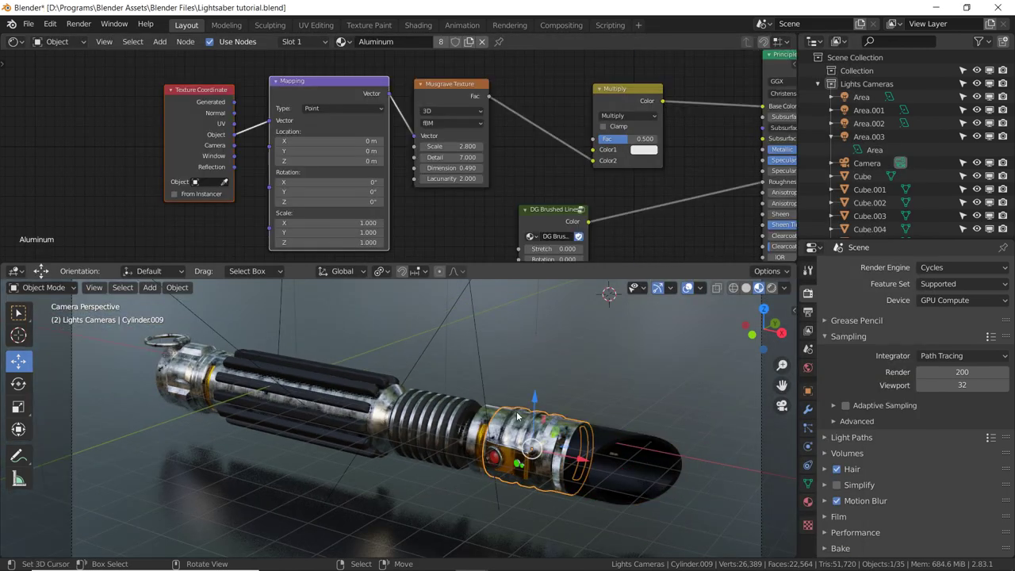
{"action": "middle_click_drag", "start_coordinate": [562, 177], "coordinate": [455, 162]}
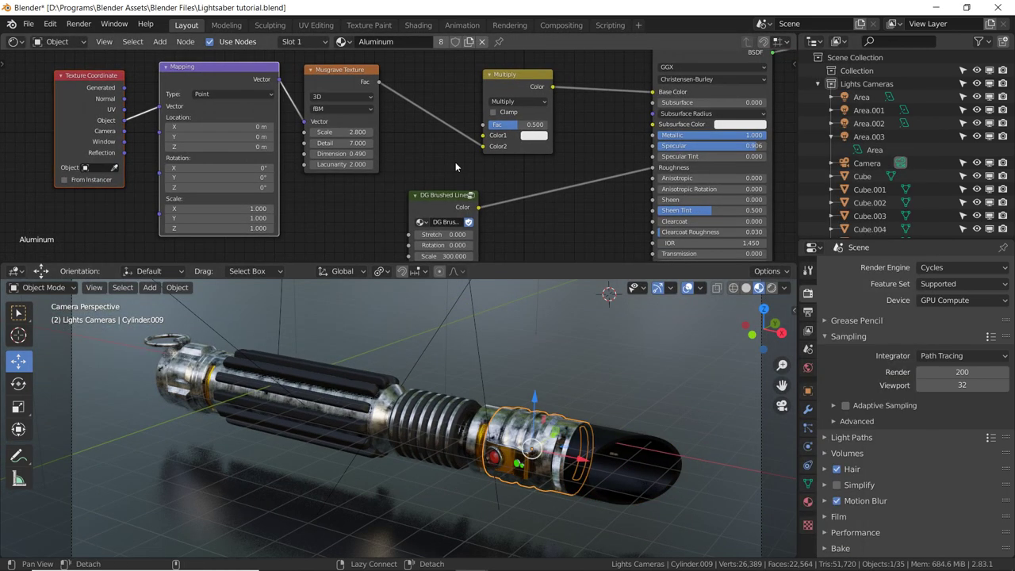
{"action": "left_click", "coordinate": [531, 125]}
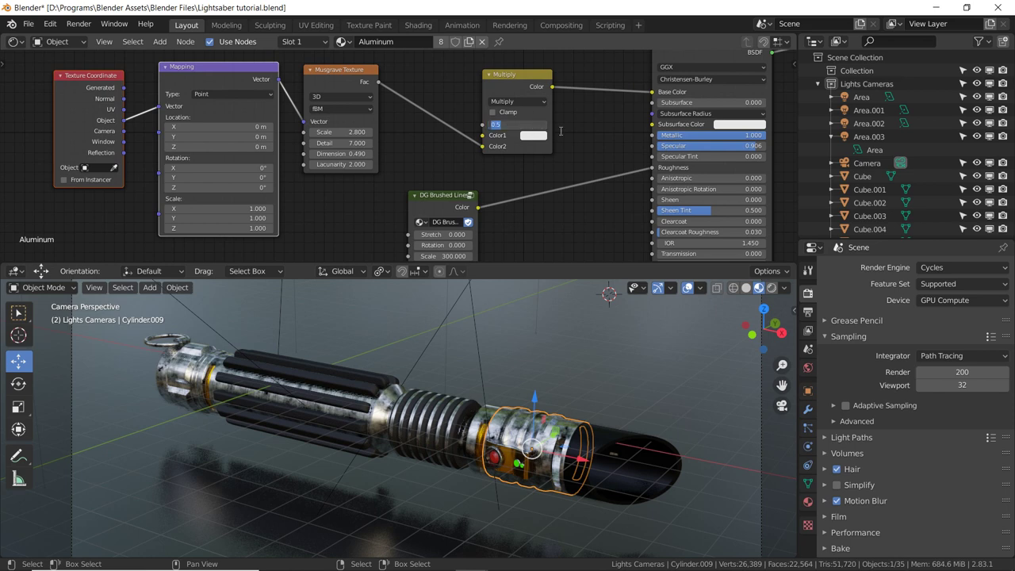
{"action": "type", "text": ".25"}
{"action": "key", "text": "Return"}
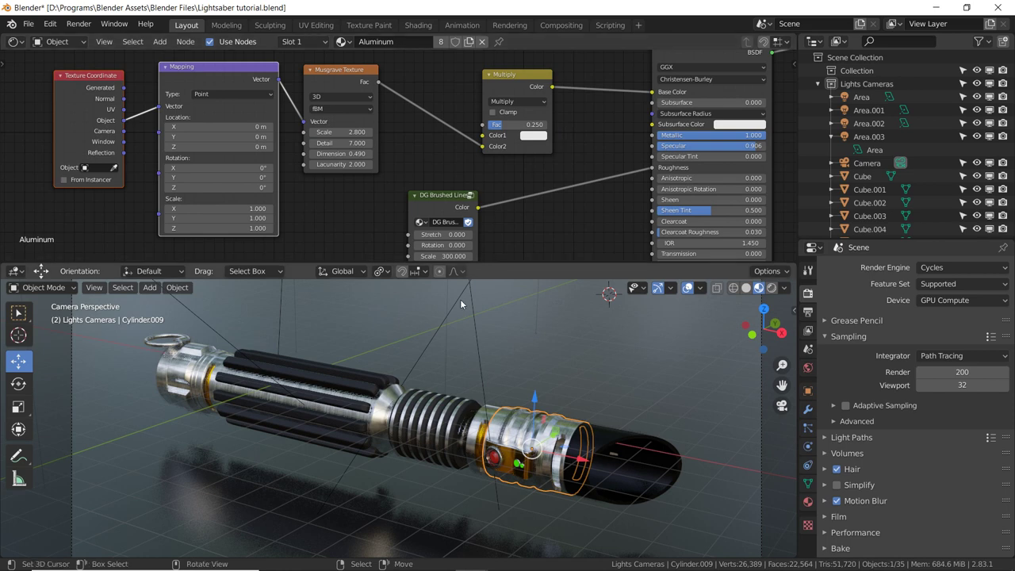
Lower the DG Brushed Linear Amount to 0.7 and leave the camera view.
{"action": "middle_click_drag", "start_coordinate": [390, 218], "coordinate": [334, 121]}
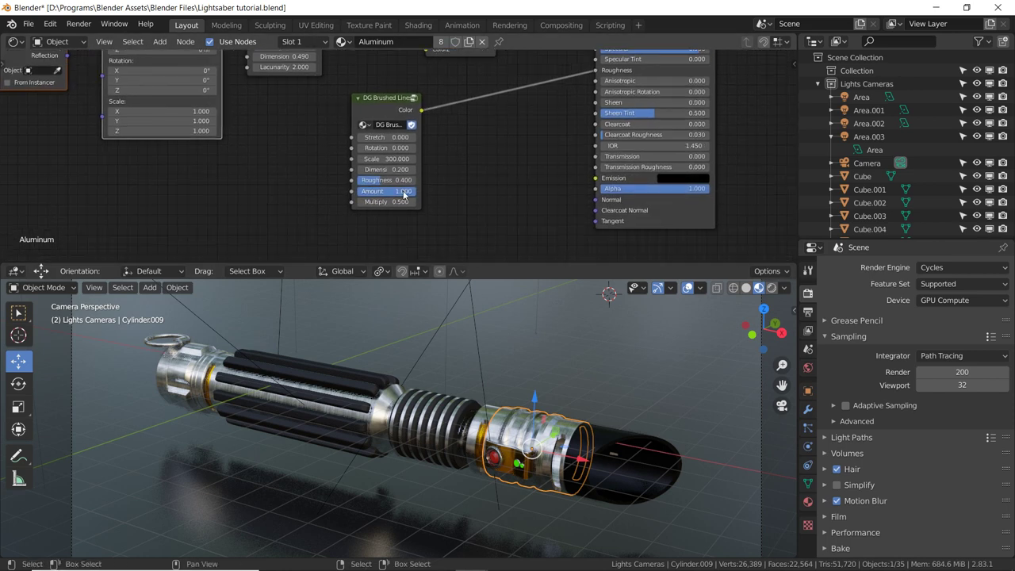
{"action": "left_click", "coordinate": [404, 192]}
{"action": "type", "text": ".7"}
{"action": "key", "text": "Return"}
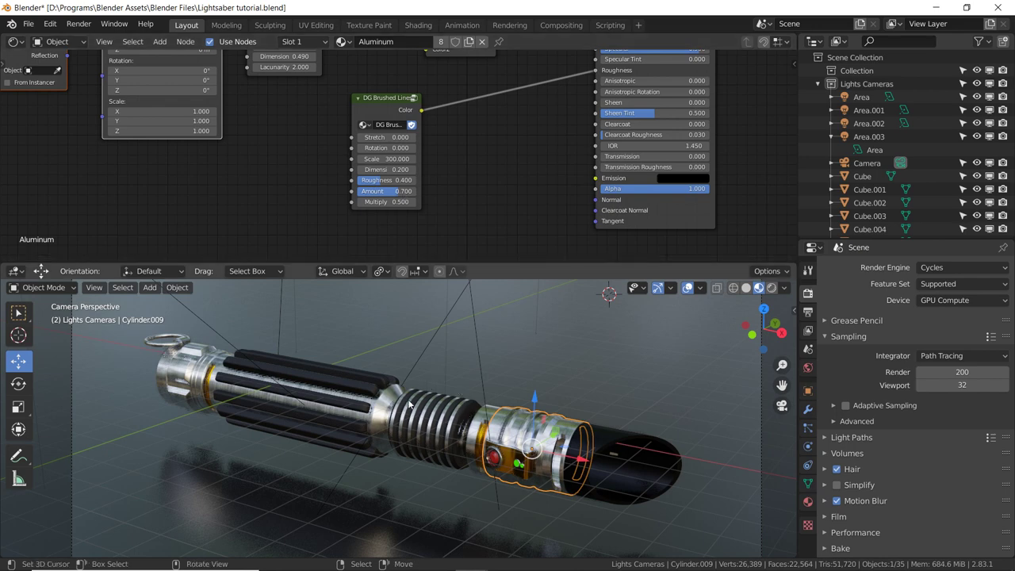
{"action": "key", "text": "KP_0"}
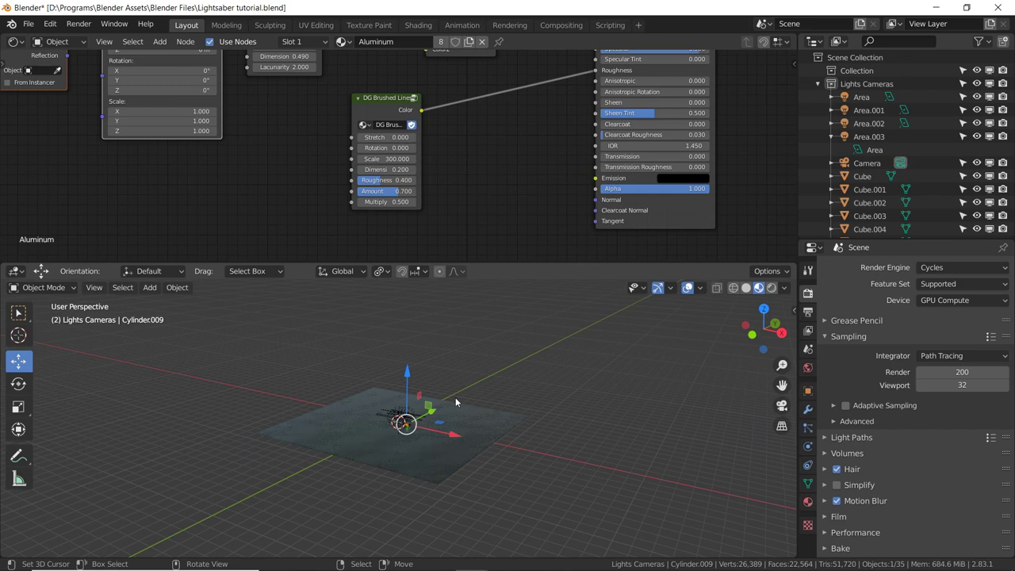
Add a new area light and lower it about 2.17 m beneath the hilt.
{"action": "scroll", "coordinate": [455, 397], "scroll_direction": "up", "scroll_amount": 1}
{"action": "scroll", "coordinate": [455, 397], "scroll_direction": "up", "scroll_amount": 2}
{"action": "scroll", "coordinate": [455, 397], "scroll_direction": "up", "scroll_amount": 2}
{"action": "scroll", "coordinate": [455, 398], "scroll_direction": "up", "scroll_amount": 2}
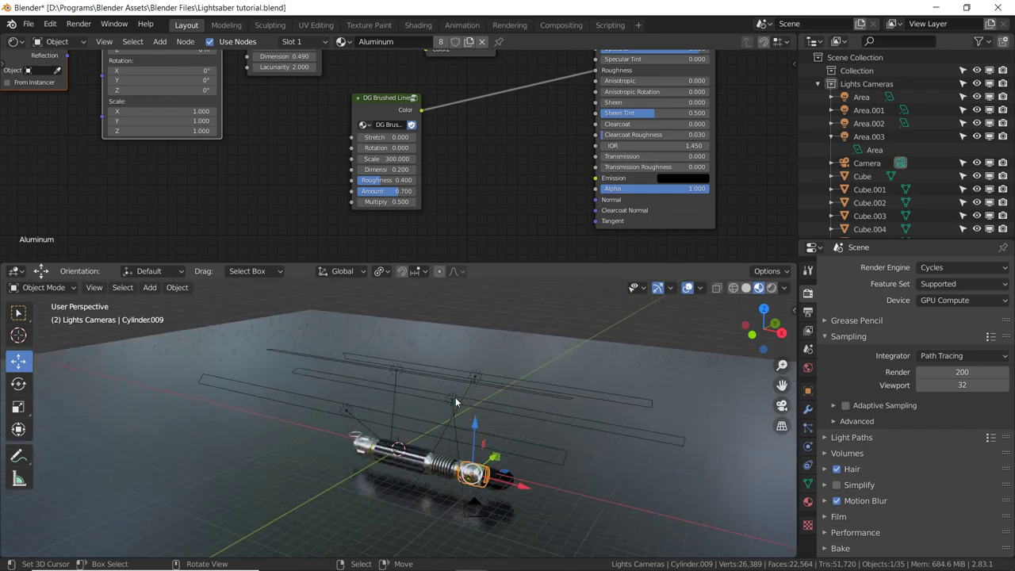
{"action": "scroll", "coordinate": [455, 397], "scroll_direction": "up", "scroll_amount": 2}
{"action": "scroll", "coordinate": [455, 397], "scroll_direction": "up", "scroll_amount": 2}
{"action": "middle_click_drag", "start_coordinate": [446, 393], "coordinate": [413, 320], "text": "shift"}
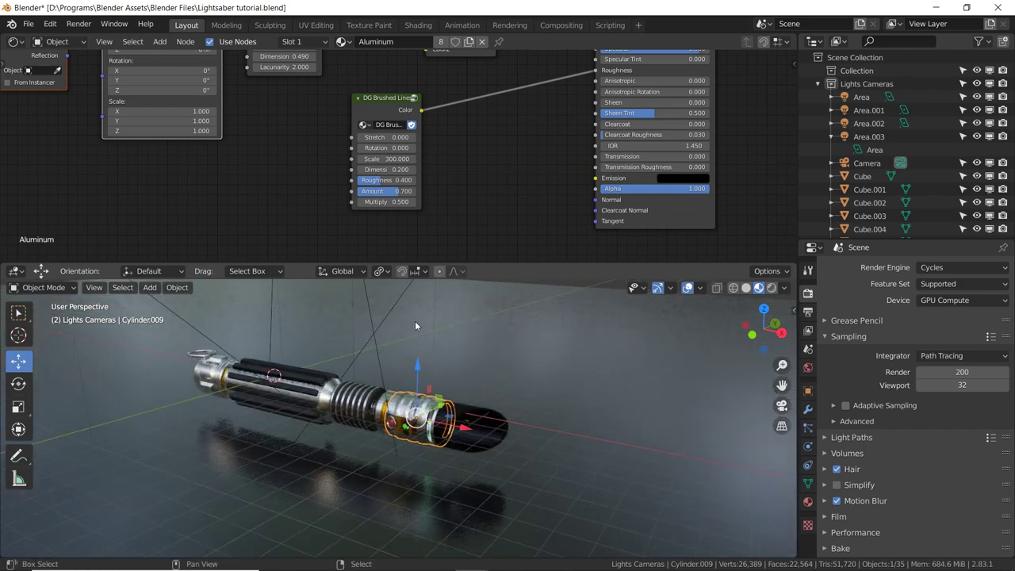
{"action": "key", "text": "shift+a"}
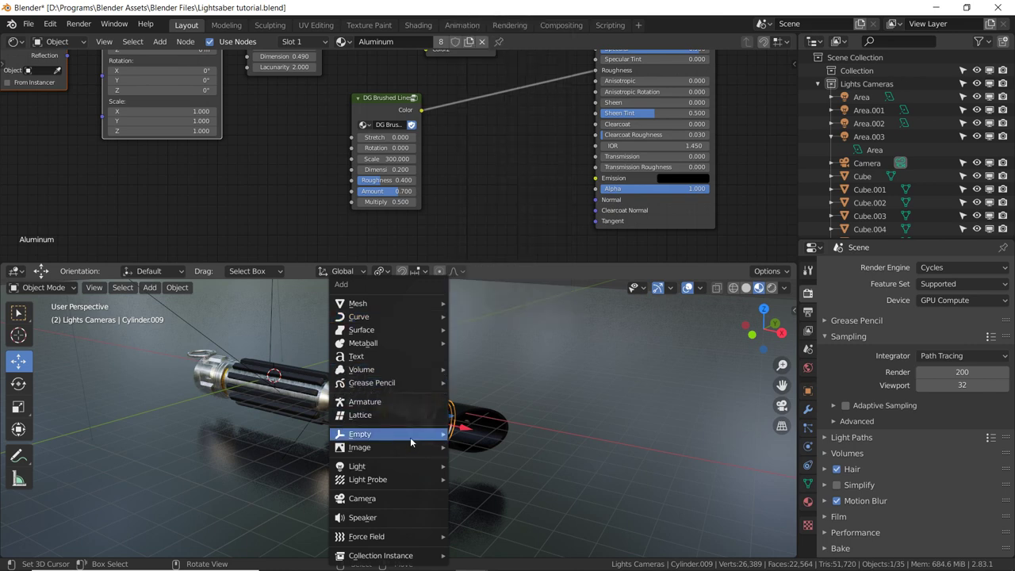
{"action": "mouse_move", "coordinate": [358, 466]}
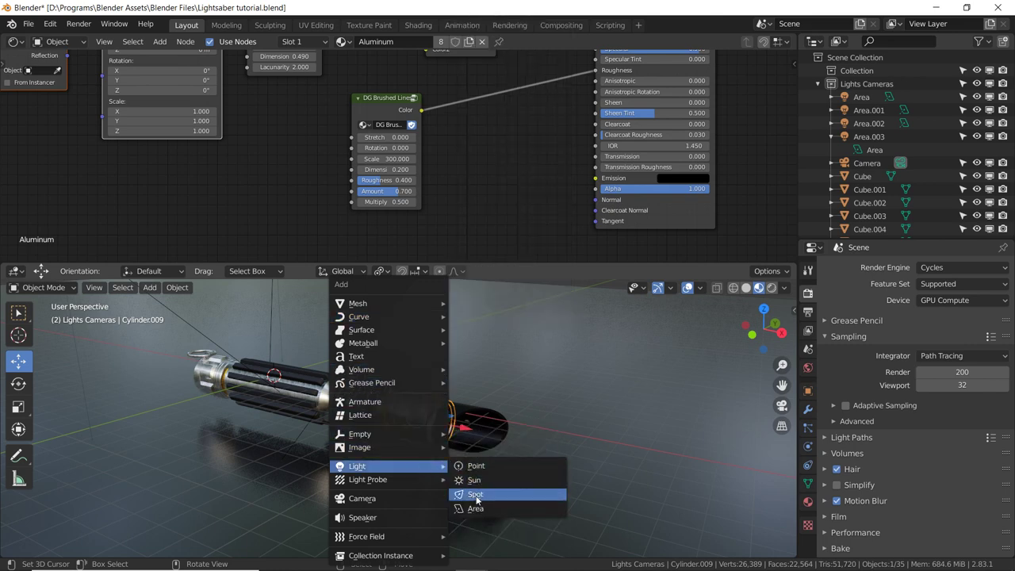
{"action": "left_click", "coordinate": [476, 508]}
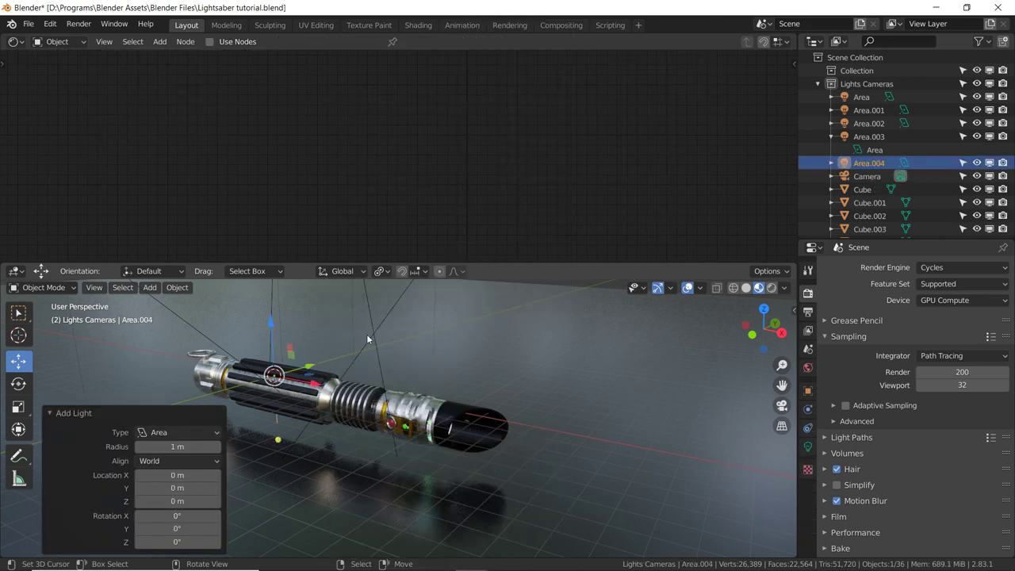
{"action": "key", "text": "g"}
{"action": "key", "text": "z"}
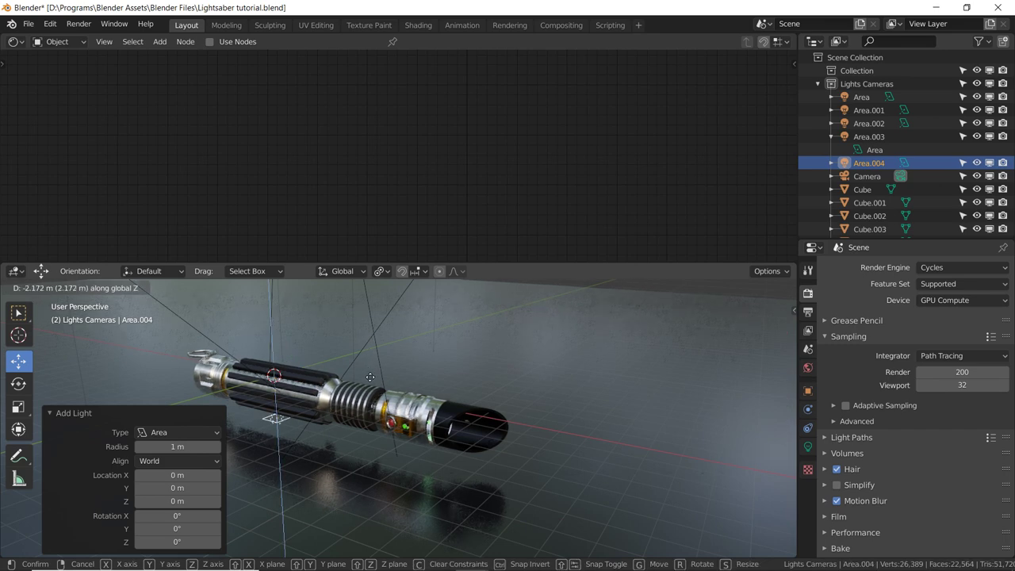
{"action": "left_click", "coordinate": [370, 376]}
Widen the 3D view and rotate the light 180° around Y to face upward.
{"action": "mouse_move", "coordinate": [369, 376]}
{"action": "middle_mouse_down"}
{"action": "mouse_move", "coordinate": [384, 358]}
{"action": "mouse_move", "coordinate": [397, 406]}
{"action": "mouse_move", "coordinate": [452, 413]}
{"action": "middle_mouse_up"}
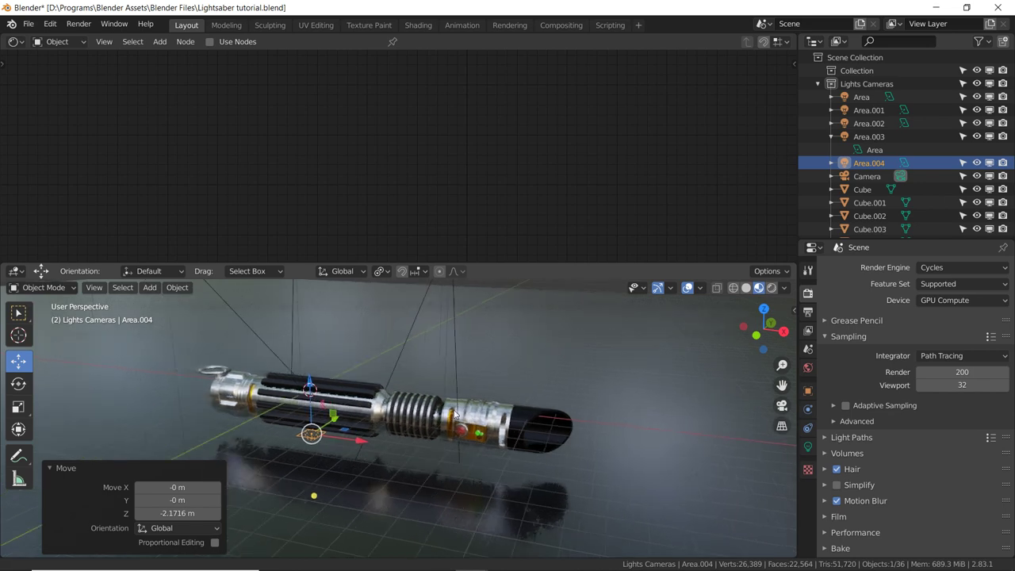
{"action": "left_click_drag", "start_coordinate": [796, 263], "coordinate": [476, 151]}
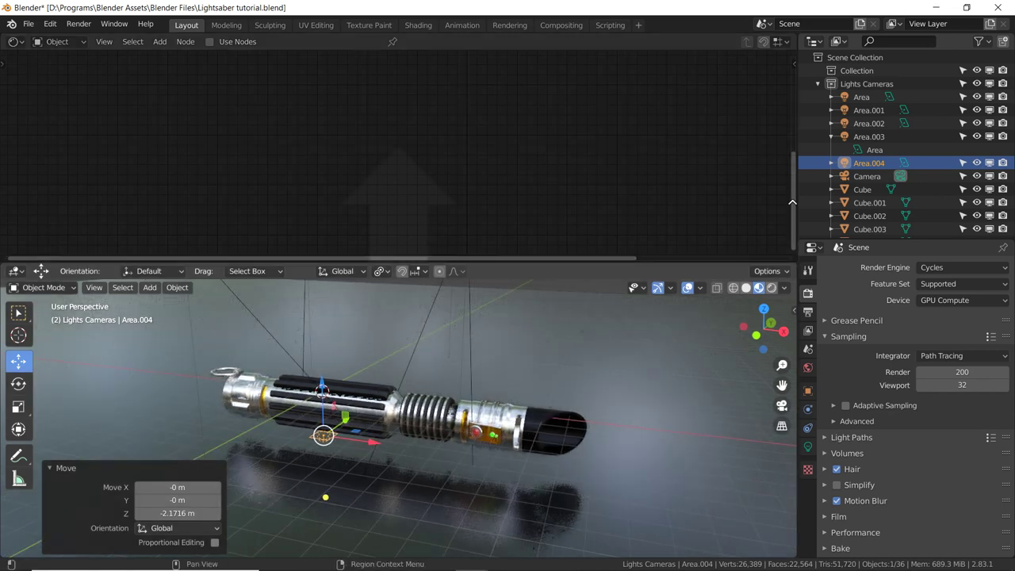
{"action": "scroll", "coordinate": [504, 252], "scroll_direction": "up", "scroll_amount": 2}
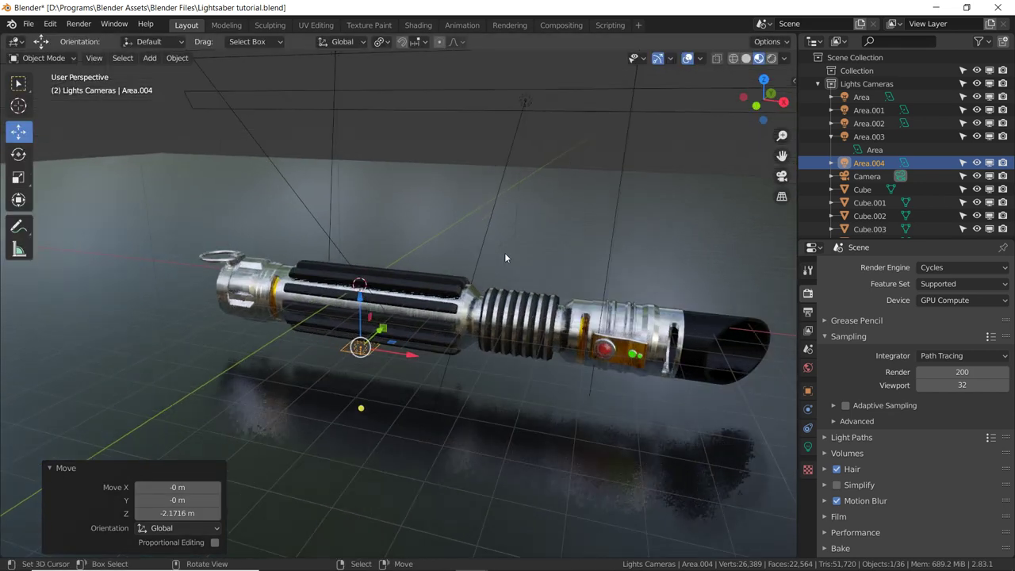
{"action": "key", "text": "r"}
{"action": "key", "text": "y"}
{"action": "key", "text": "1"}
{"action": "key", "text": "8"}
{"action": "key", "text": "0"}
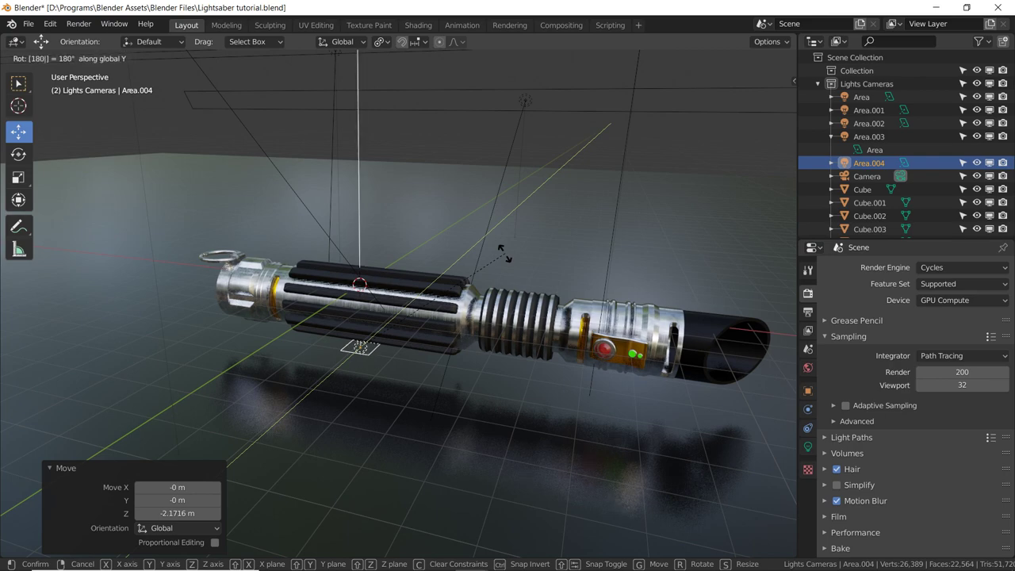
{"action": "key", "text": "Return"}
{"action": "middle_click_drag", "start_coordinate": [406, 271], "coordinate": [609, 297]}
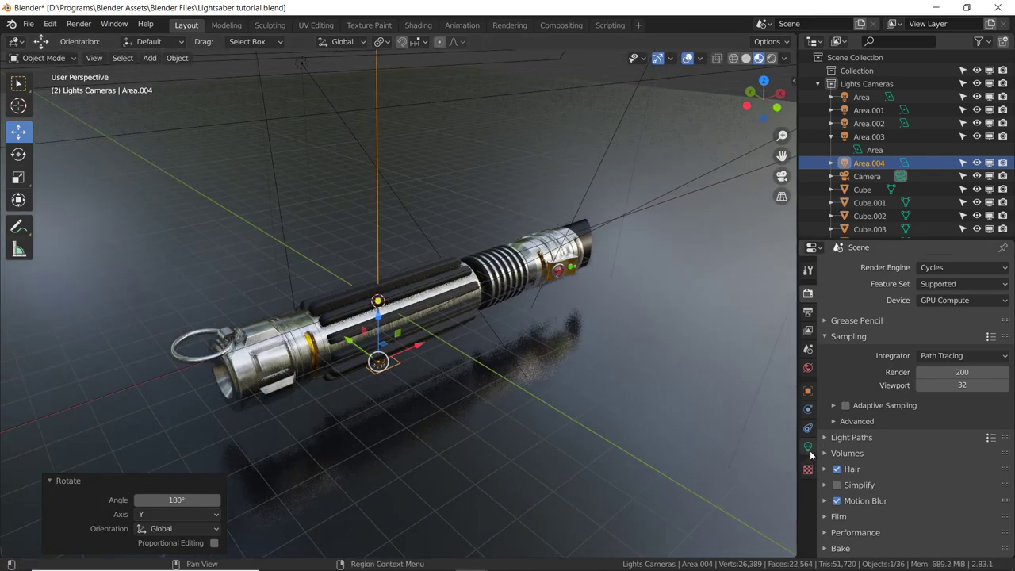
Make the new light a Rectangle shape and stretch its length to about 15 m.
{"action": "left_click", "coordinate": [808, 447]}
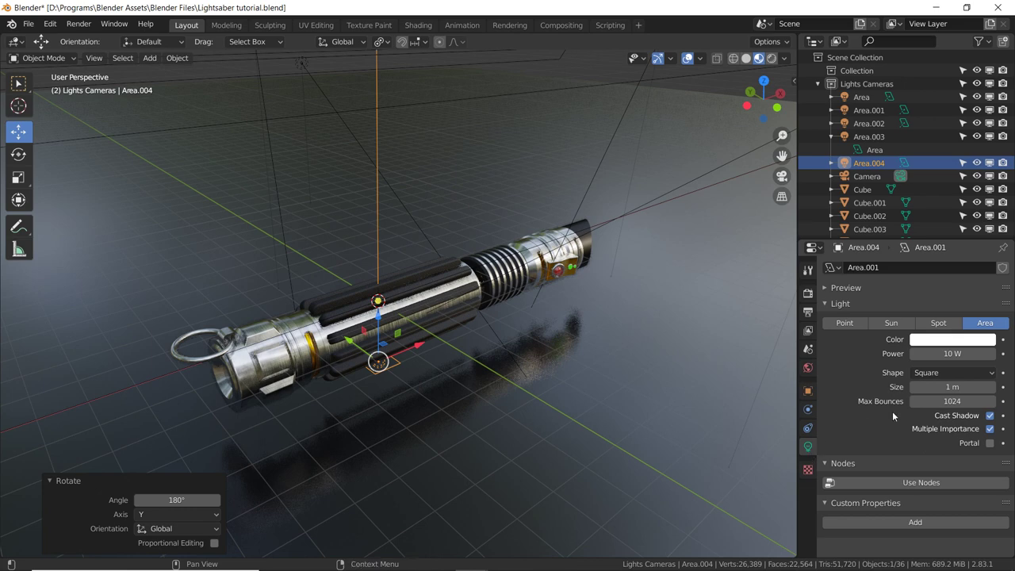
{"action": "left_click", "coordinate": [953, 372]}
{"action": "left_click", "coordinate": [936, 402]}
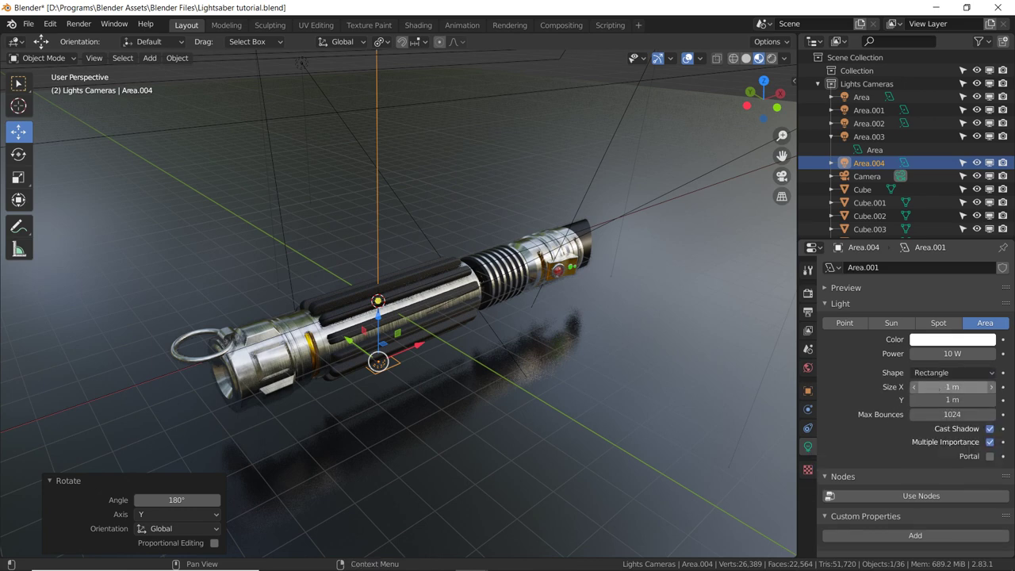
{"action": "left_click_drag", "start_coordinate": [937, 387], "coordinate": [994, 386]}
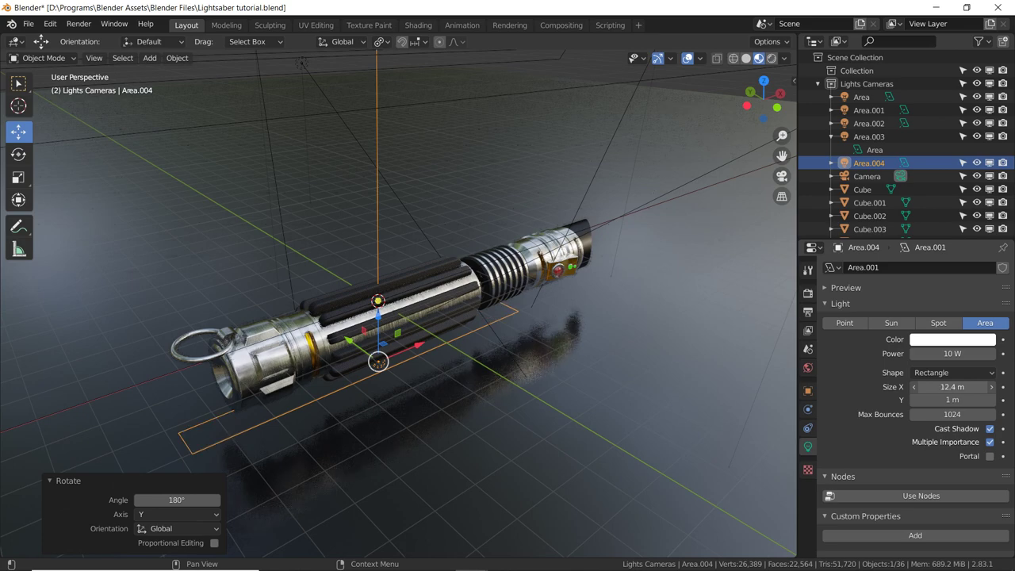
{"action": "mouse_move", "coordinate": [547, 365]}
{"action": "middle_mouse_down"}
{"action": "mouse_move", "coordinate": [578, 354]}
{"action": "mouse_move", "coordinate": [507, 365]}
{"action": "middle_mouse_up"}
Shift the light 3 m along X and resize it to 20 m × 2.84 m.
{"action": "mouse_move", "coordinate": [476, 372]}
{"action": "left_mouse_down"}
{"action": "mouse_move", "coordinate": [457, 342]}
{"action": "mouse_move", "coordinate": [495, 387]}
{"action": "mouse_move", "coordinate": [488, 376]}
{"action": "left_mouse_up"}
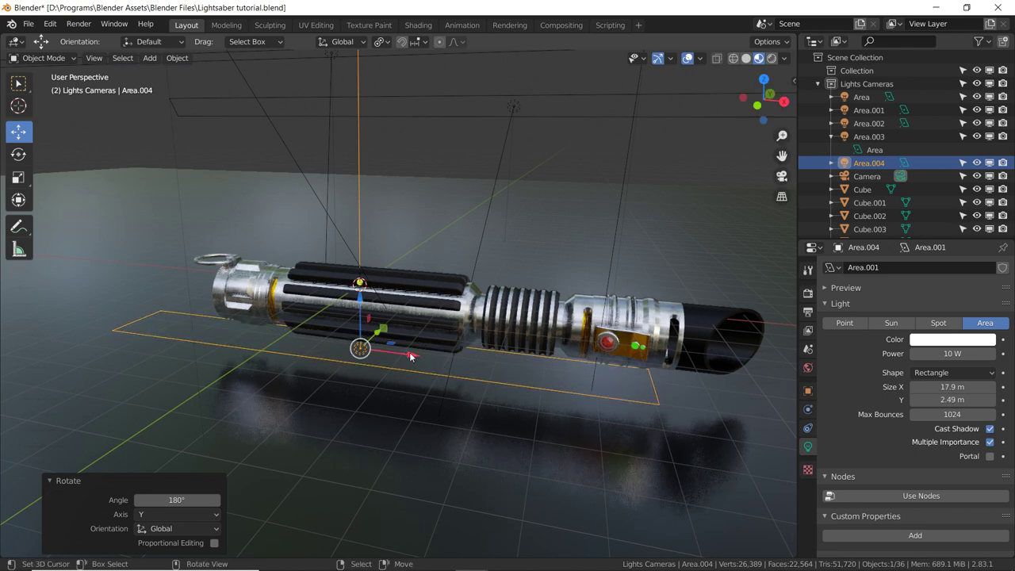
{"action": "key", "text": "g"}
{"action": "left_click", "coordinate": [495, 364]}
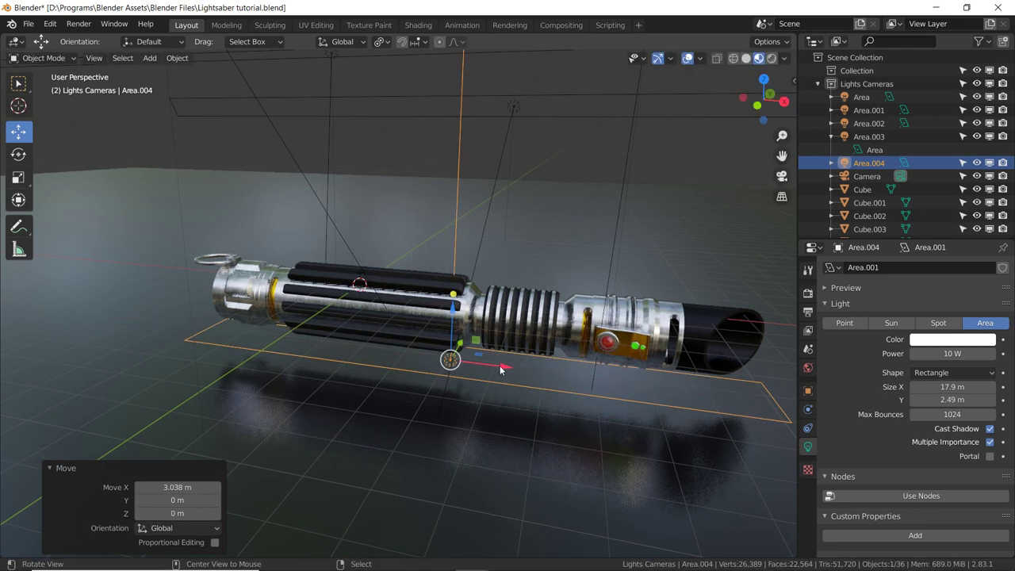
{"action": "middle_click_drag", "start_coordinate": [496, 364], "coordinate": [545, 380]}
{"action": "left_click_drag", "start_coordinate": [571, 392], "coordinate": [671, 420]}
{"action": "mouse_move", "coordinate": [671, 420]}
{"action": "middle_mouse_down"}
{"action": "mouse_move", "coordinate": [488, 227]}
{"action": "mouse_move", "coordinate": [511, 226]}
{"action": "mouse_move", "coordinate": [441, 210]}
{"action": "mouse_move", "coordinate": [398, 230]}
{"action": "middle_mouse_up"}
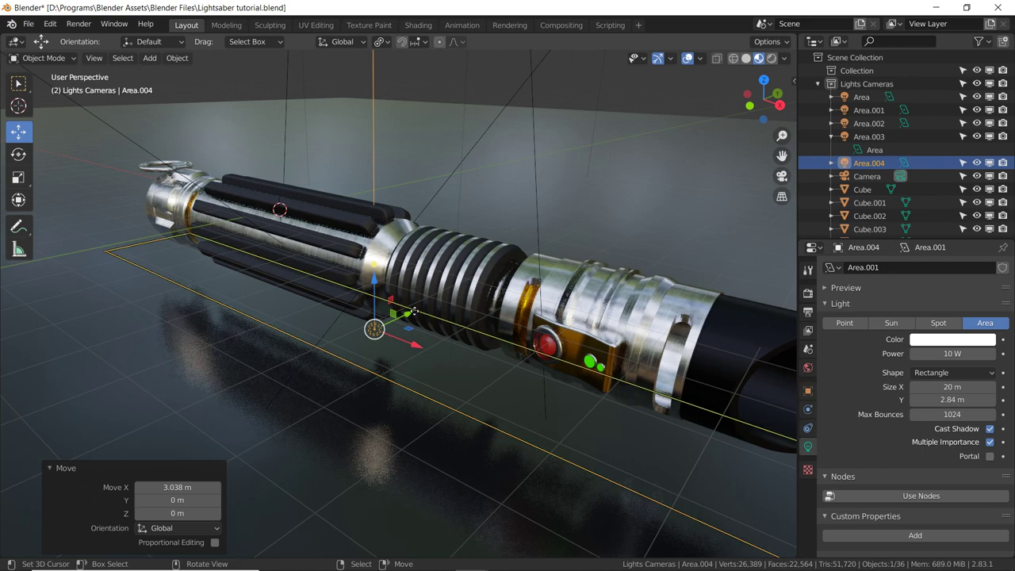
Raise the light slightly along Z and inspect the lights around the hilt.
{"action": "key", "text": "g"}
{"action": "key", "text": "z"}
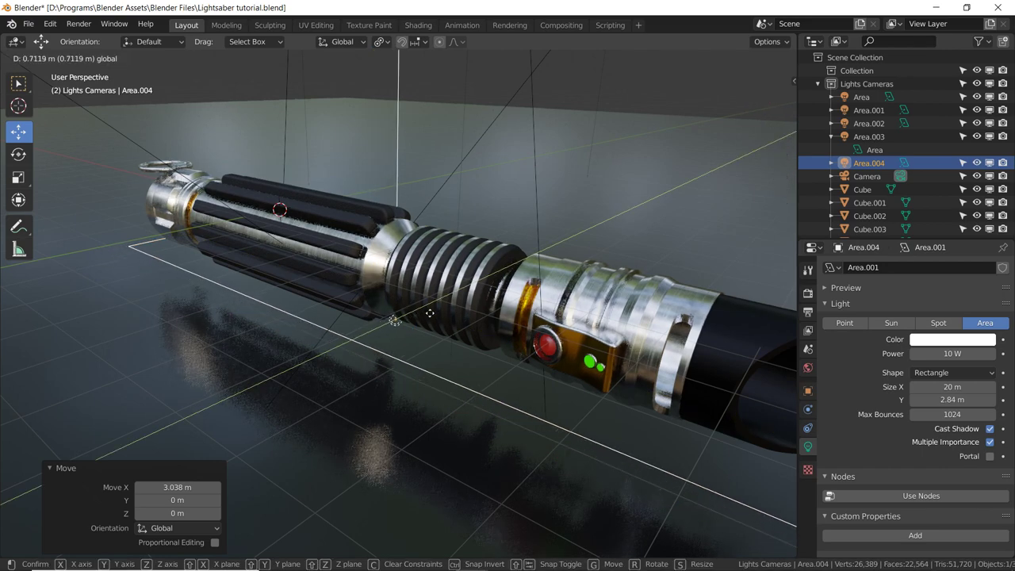
{"action": "left_click", "coordinate": [407, 317]}
{"action": "mouse_move", "coordinate": [408, 317]}
{"action": "middle_mouse_down"}
{"action": "mouse_move", "coordinate": [511, 266]}
{"action": "mouse_move", "coordinate": [440, 230]}
{"action": "middle_mouse_up"}
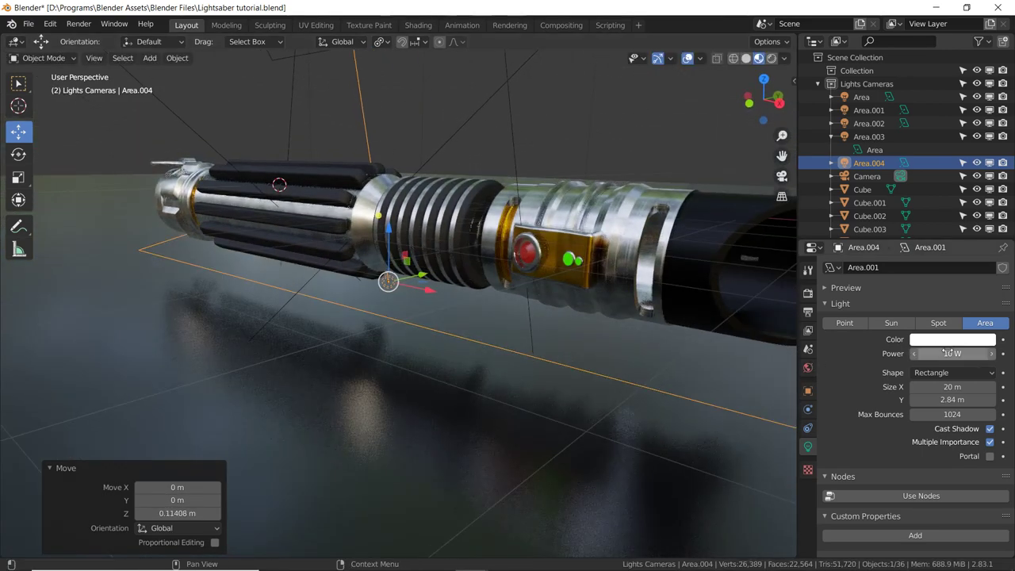
{"action": "left_click", "coordinate": [306, 84]}
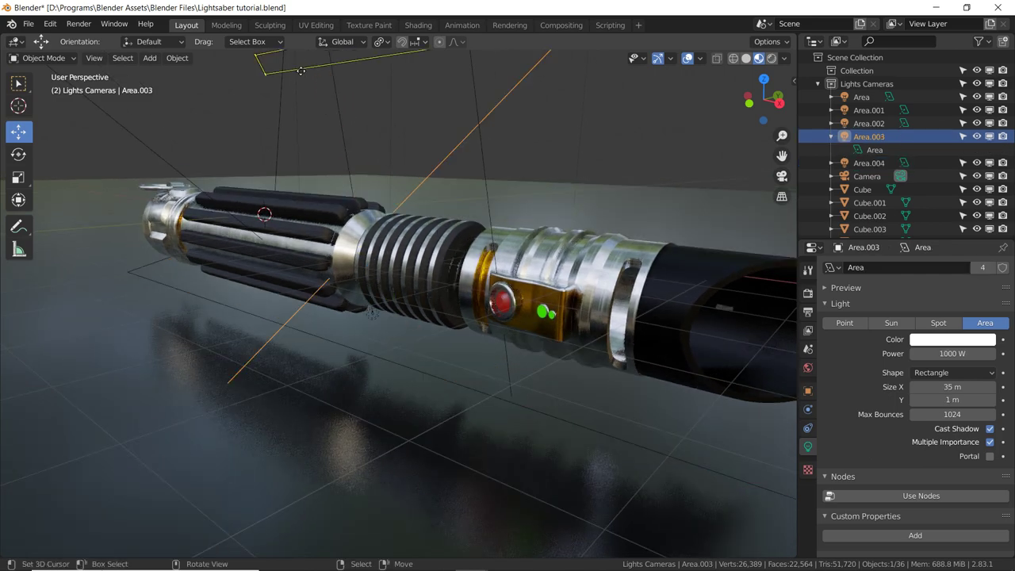
{"action": "scroll", "coordinate": [301, 75], "scroll_direction": "down", "scroll_amount": 4}
{"action": "mouse_move", "coordinate": [533, 234]}
{"action": "middle_mouse_down"}
{"action": "mouse_move", "coordinate": [428, 265]}
{"action": "mouse_move", "coordinate": [151, 261]}
{"action": "middle_mouse_up"}
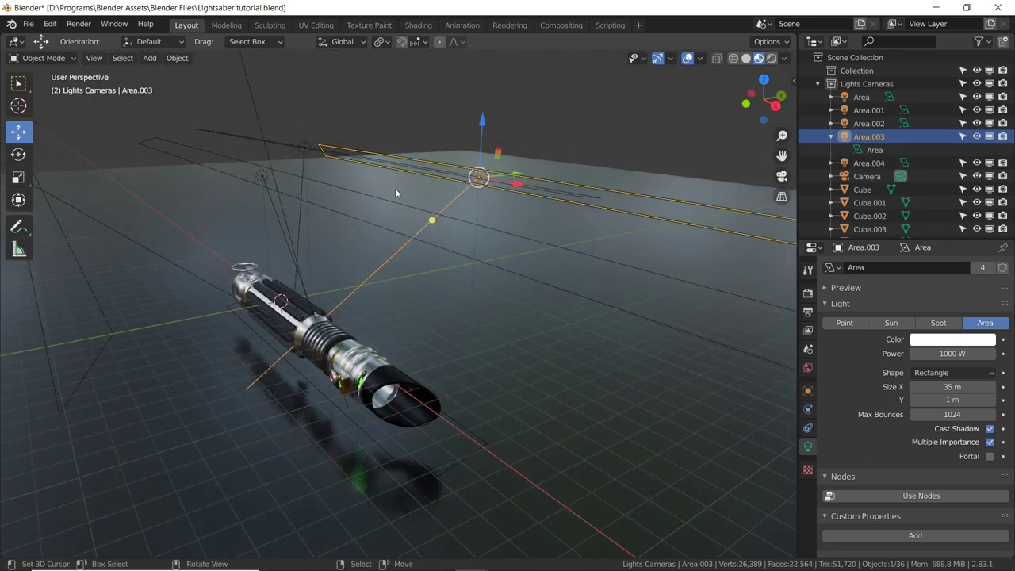
{"action": "middle_click_drag", "start_coordinate": [394, 188], "coordinate": [310, 314]}
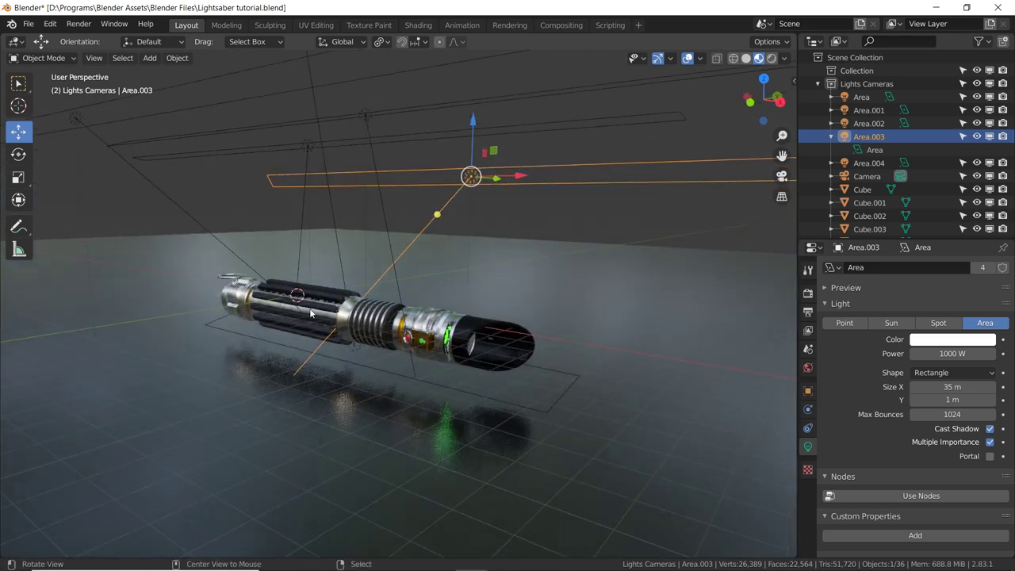
Set the Area.004 light's power to 1000 W and split the 3D view in two.
{"action": "left_click", "coordinate": [336, 365]}
{"action": "left_click", "coordinate": [337, 365]}
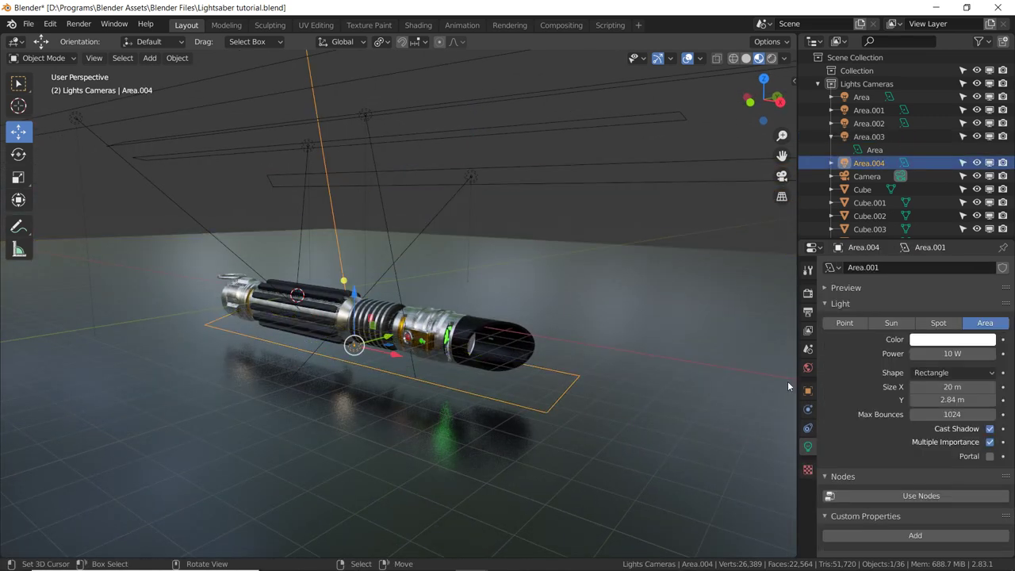
{"action": "left_click", "coordinate": [937, 353]}
{"action": "type", "text": "100"}
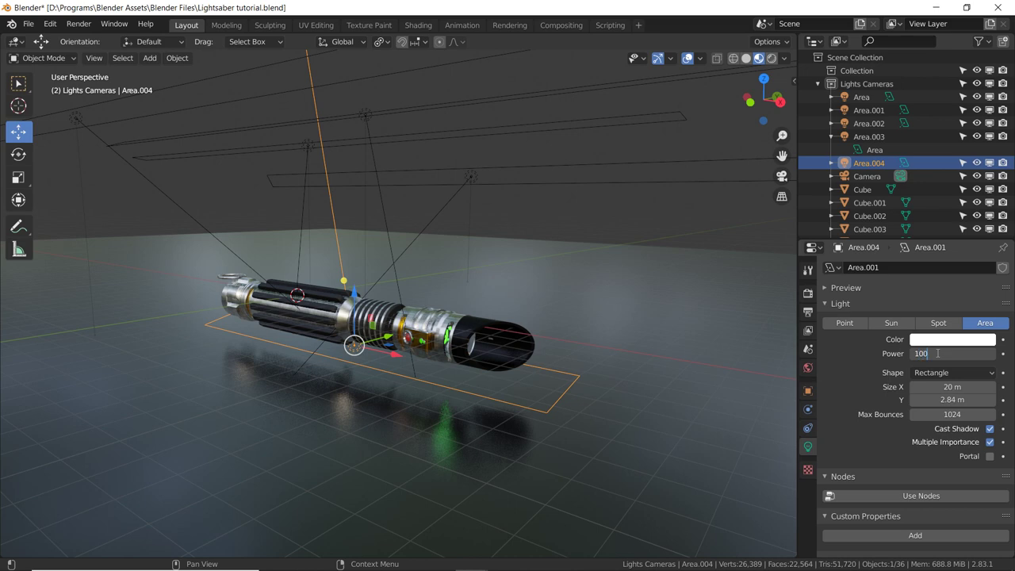
{"action": "type", "text": "0"}
{"action": "key", "text": "Return"}
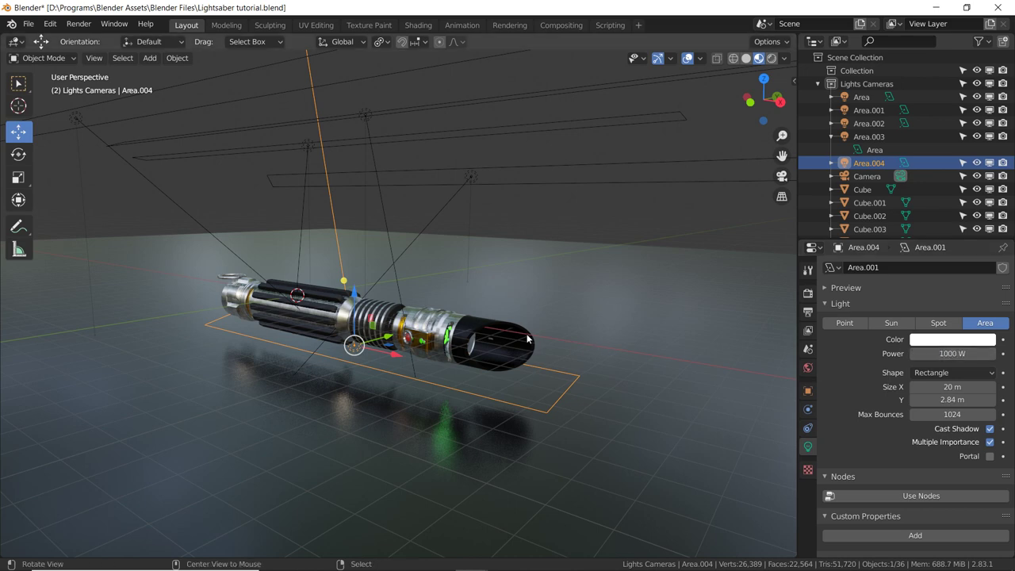
{"action": "middle_click_drag", "start_coordinate": [527, 339], "coordinate": [480, 330]}
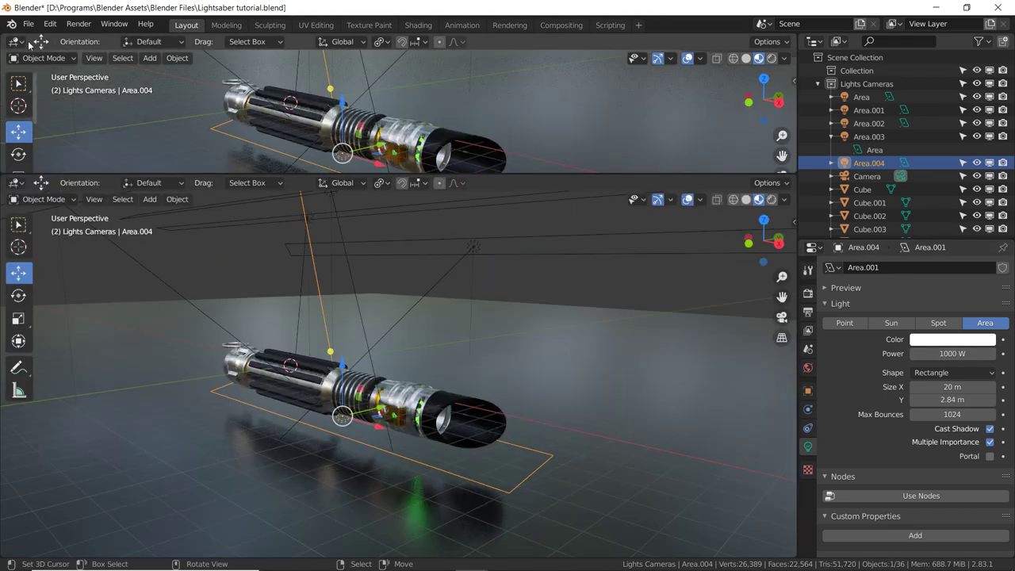
Show the Compositor in the top area, set Glare threshold to 0.7, and save the file.
{"action": "left_click", "coordinate": [16, 42]}
{"action": "left_click", "coordinate": [74, 146]}
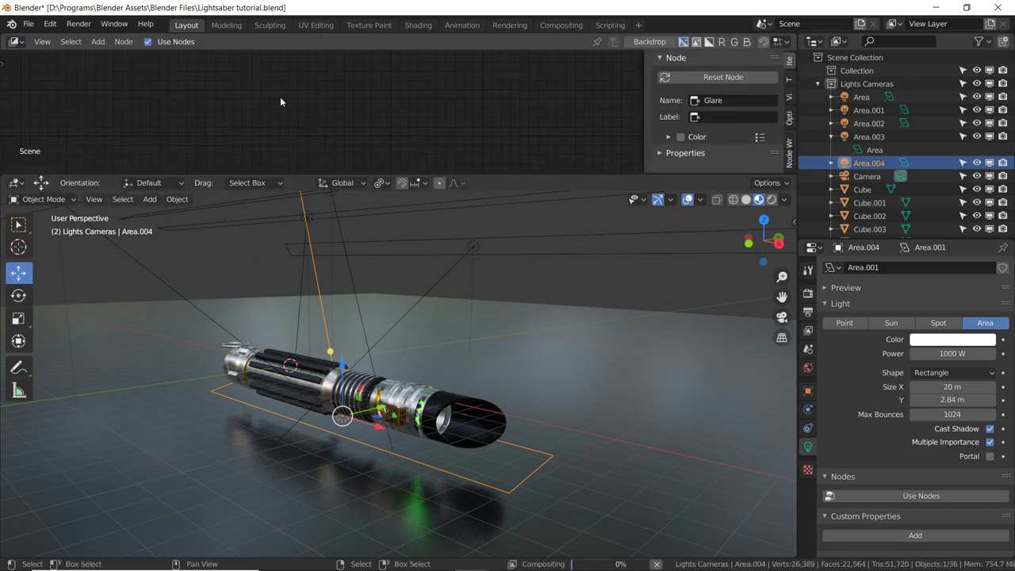
{"action": "double_click", "coordinate": [325, 128]}
{"action": "type", "text": "1.2"}
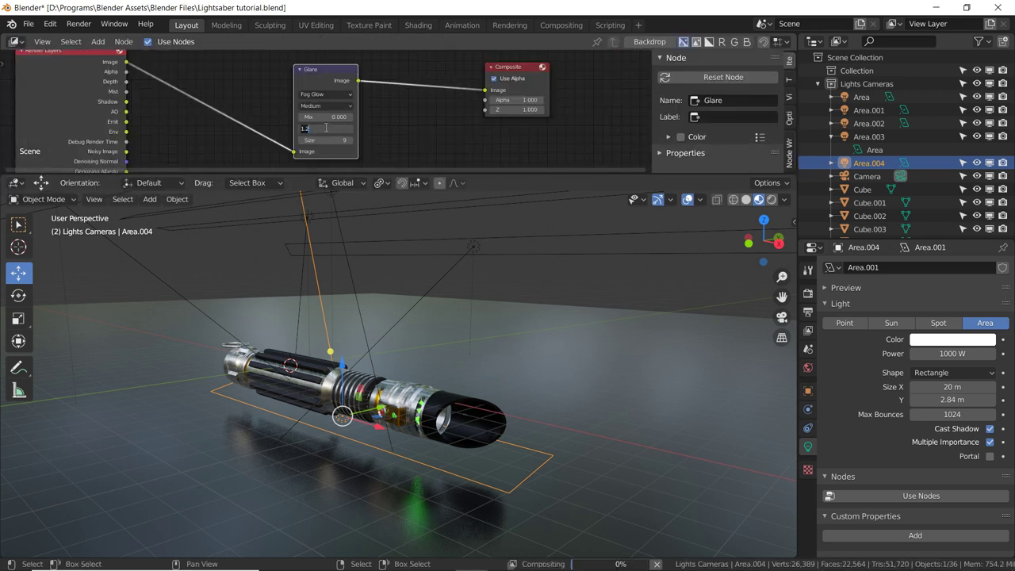
{"action": "key", "text": "ctrl+a"}
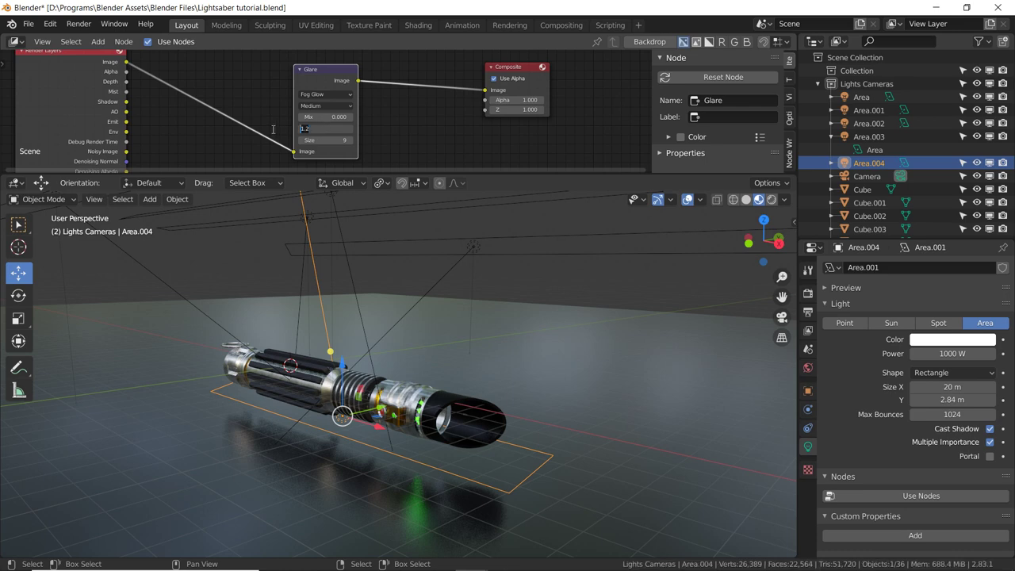
{"action": "key", "text": "BackSpace"}
{"action": "type", "text": "0.7"}
{"action": "key", "text": "Return"}
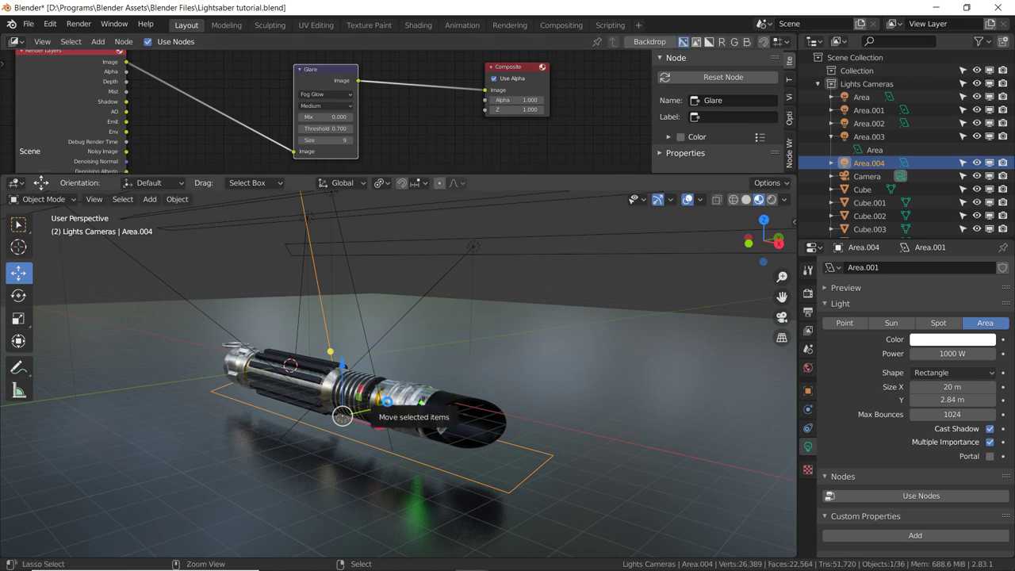
{"action": "key", "text": "ctrl+s"}
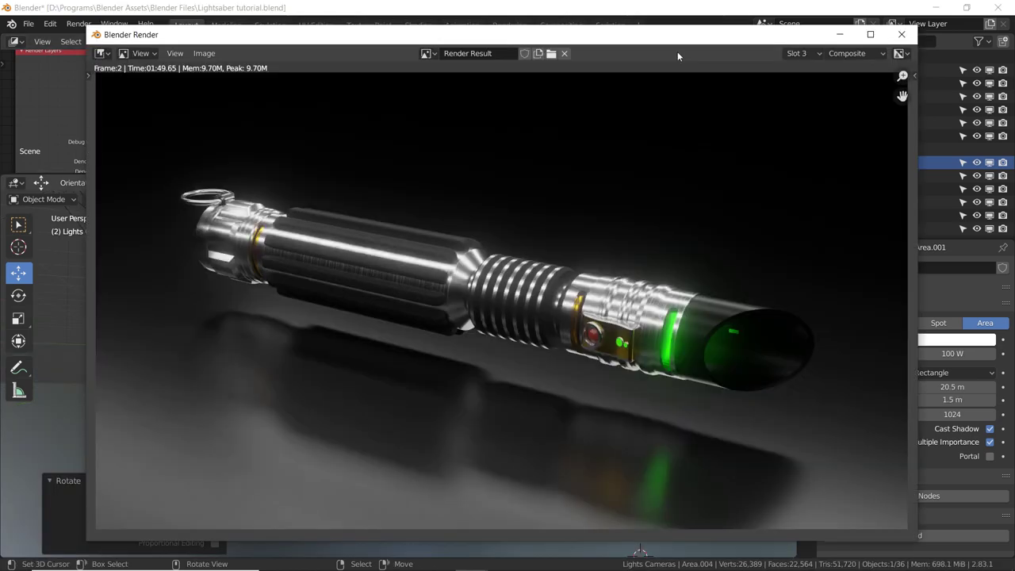